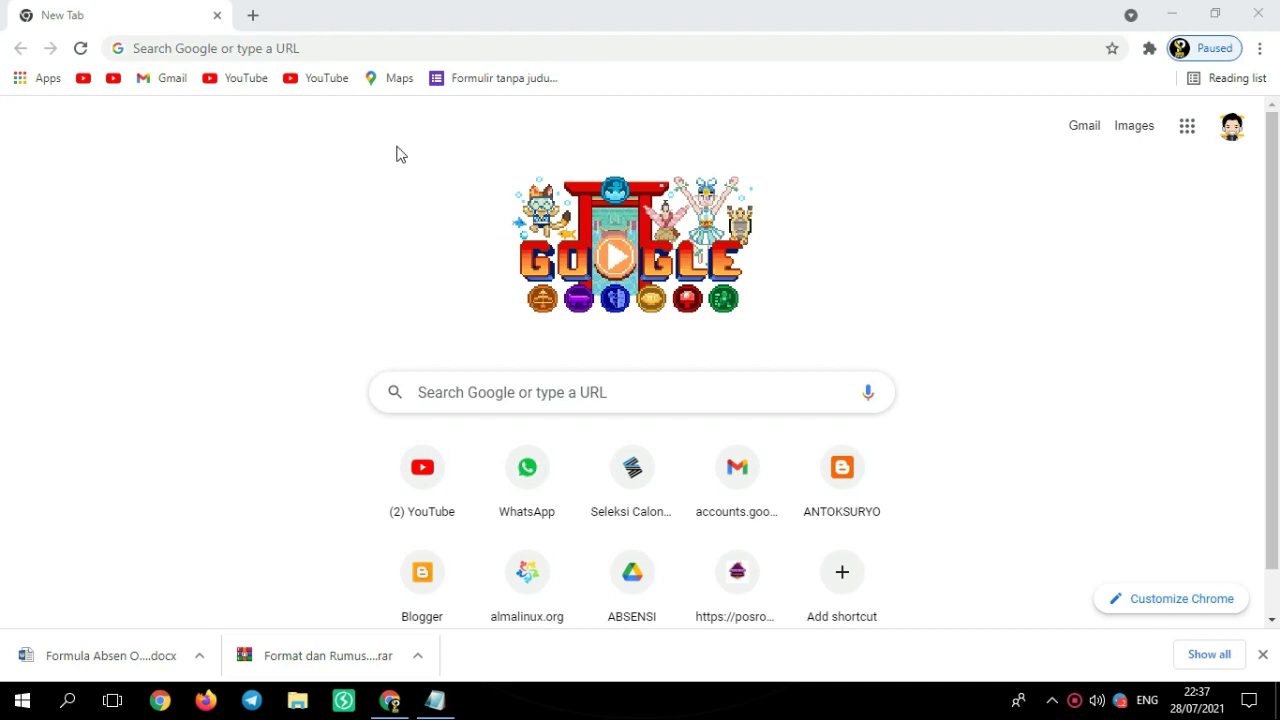
Open the copied Google Forms attendance link in the browser
left_click(327, 50)
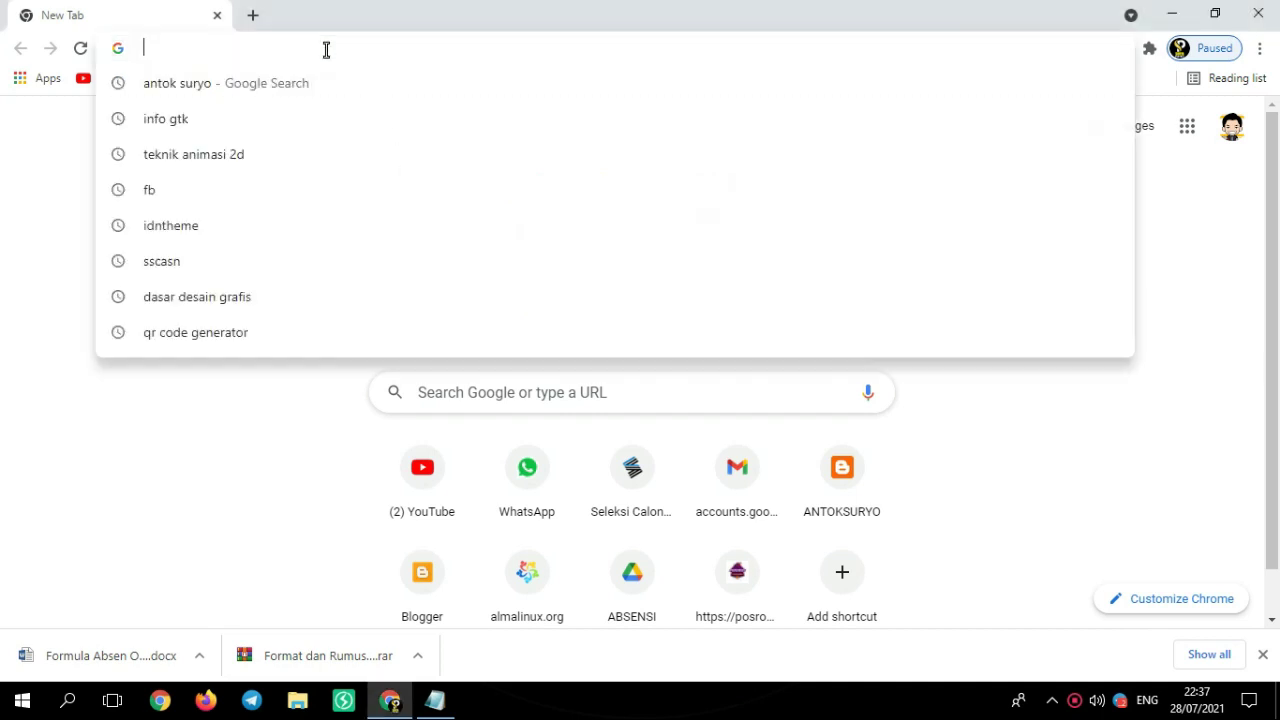
right_click(328, 50)
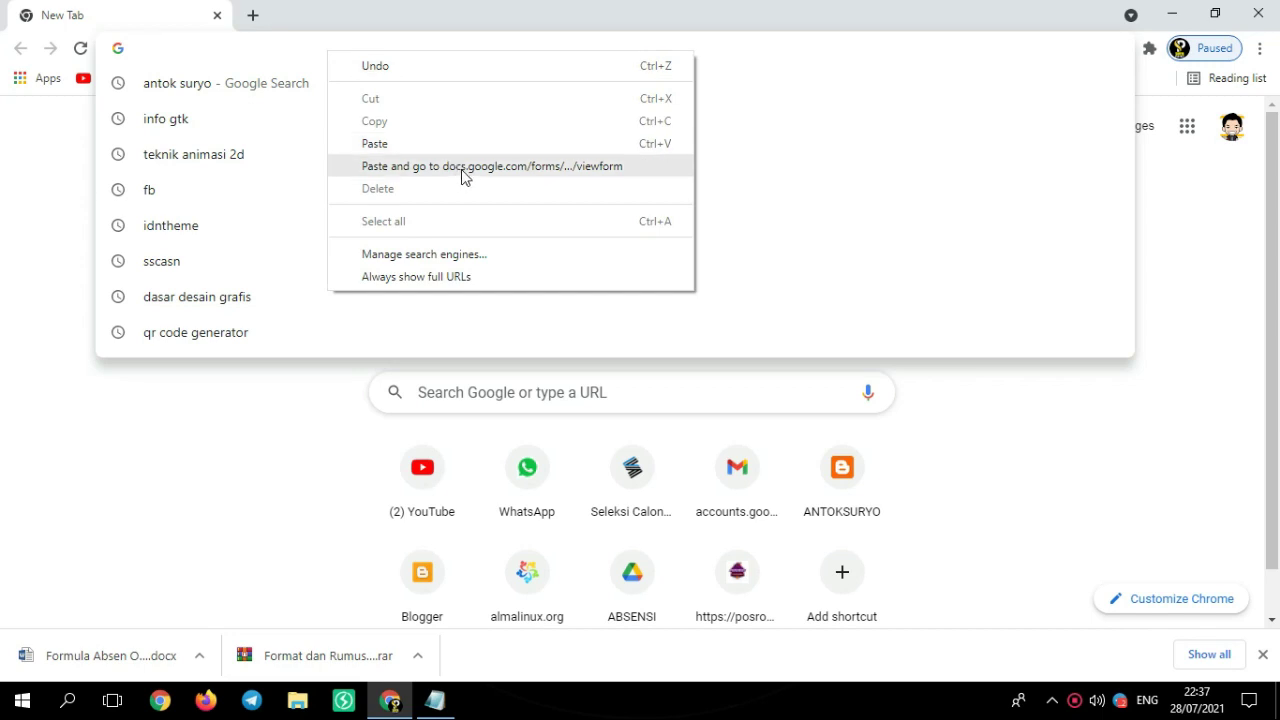
left_click(465, 177)
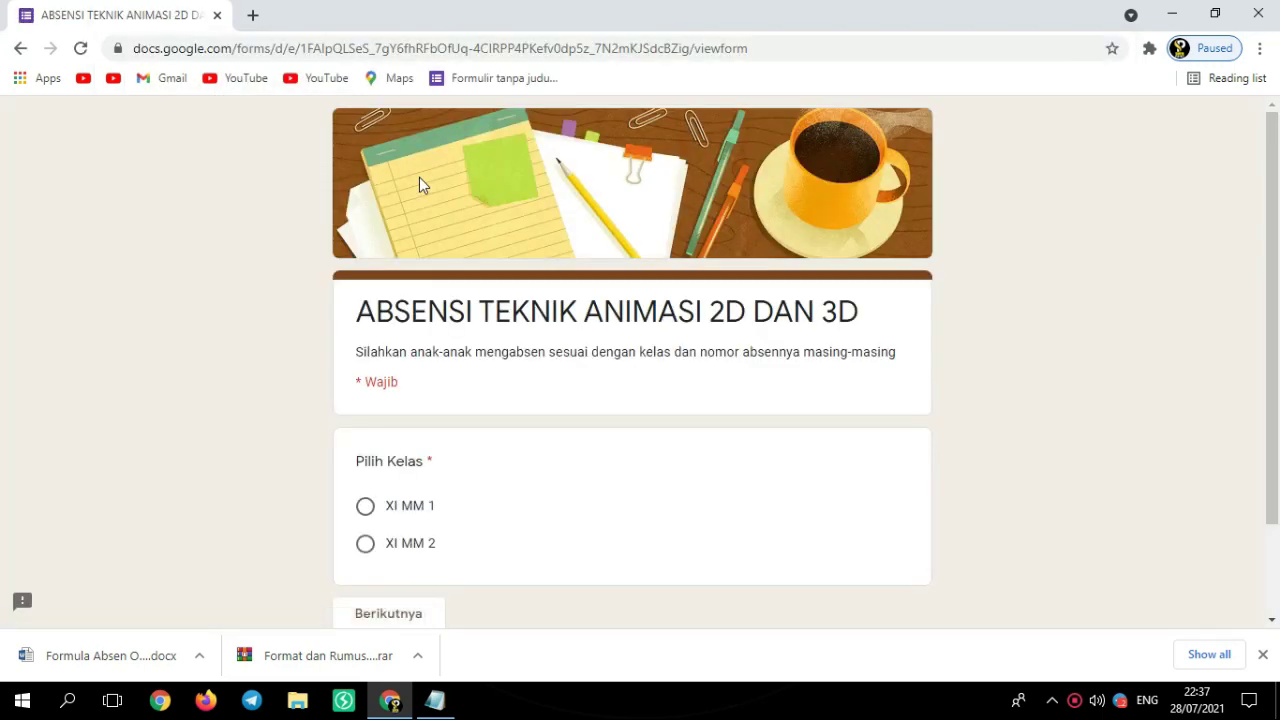
Choose class XI MM 1 in the attendance form and continue to the next section
scroll(589, 391, "down", 2)
scroll(566, 364, "up", 1)
scroll(576, 386, "down", 1)
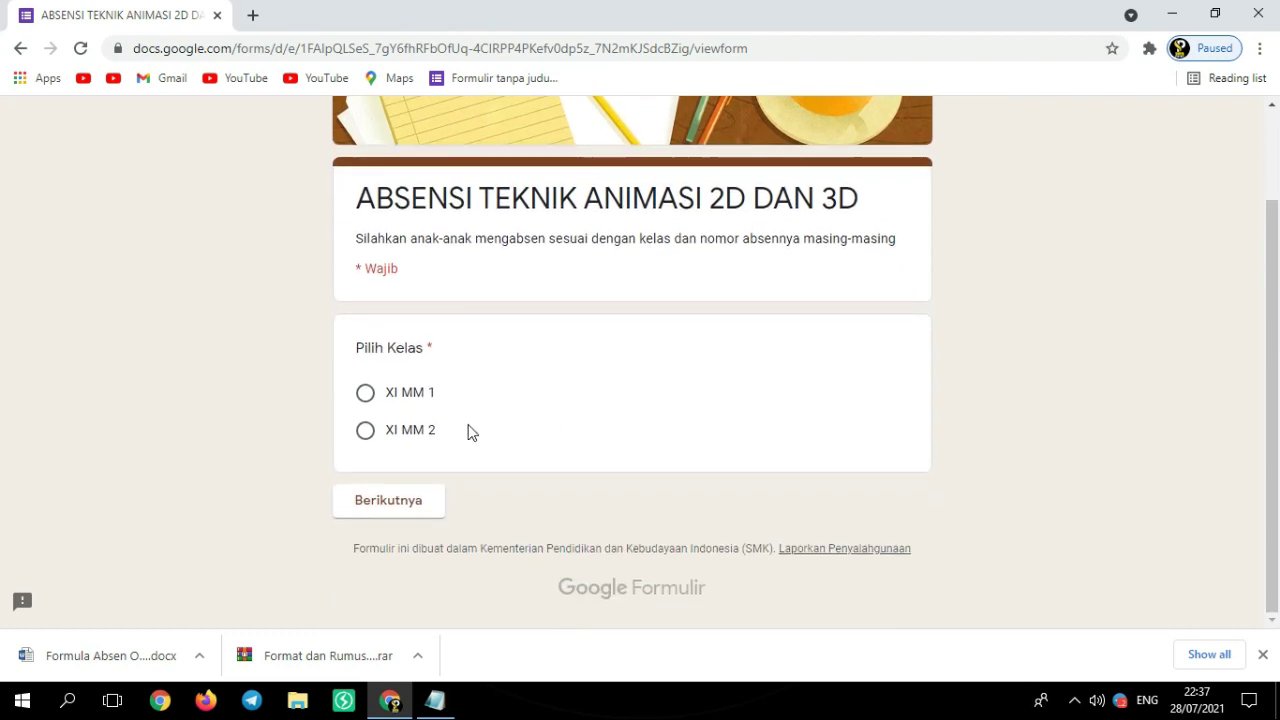
scroll(406, 437, "up", 1)
left_click(366, 488)
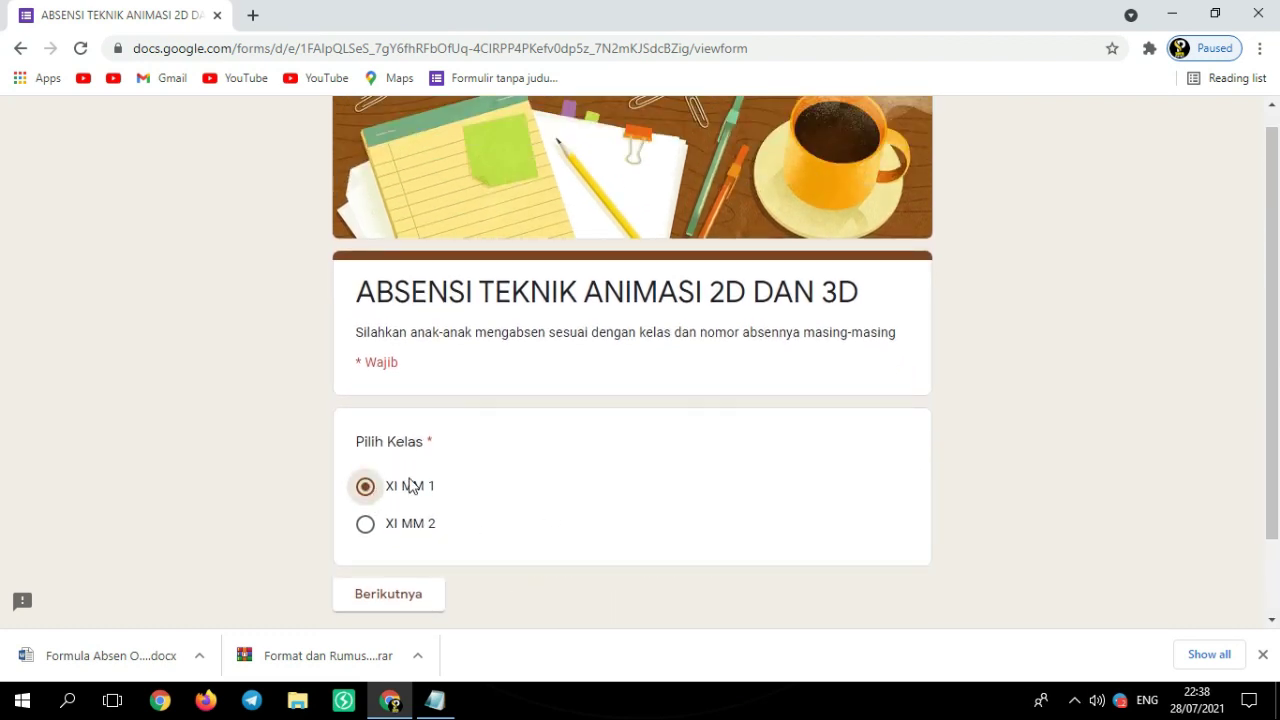
scroll(509, 446, "down", 1)
left_click(417, 510)
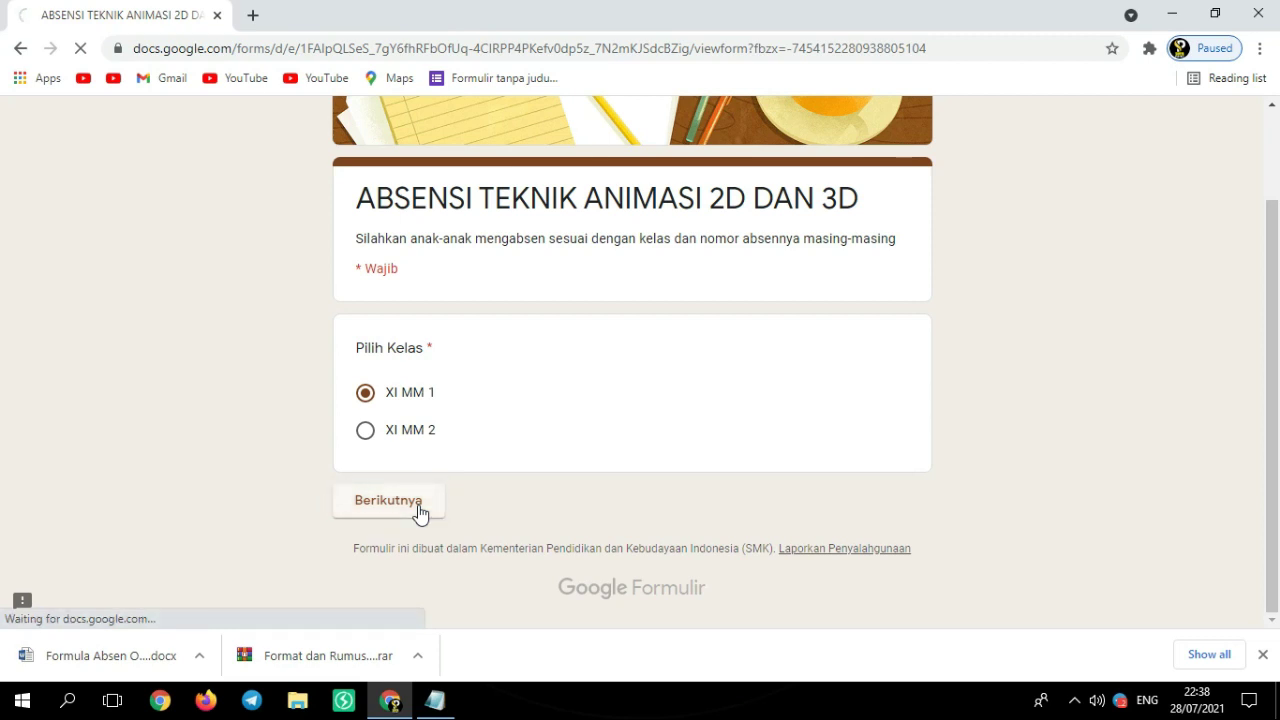
Select student number 18 from the XI MM 1 name list and continue to the attendance section
scroll(668, 406, "down", 1)
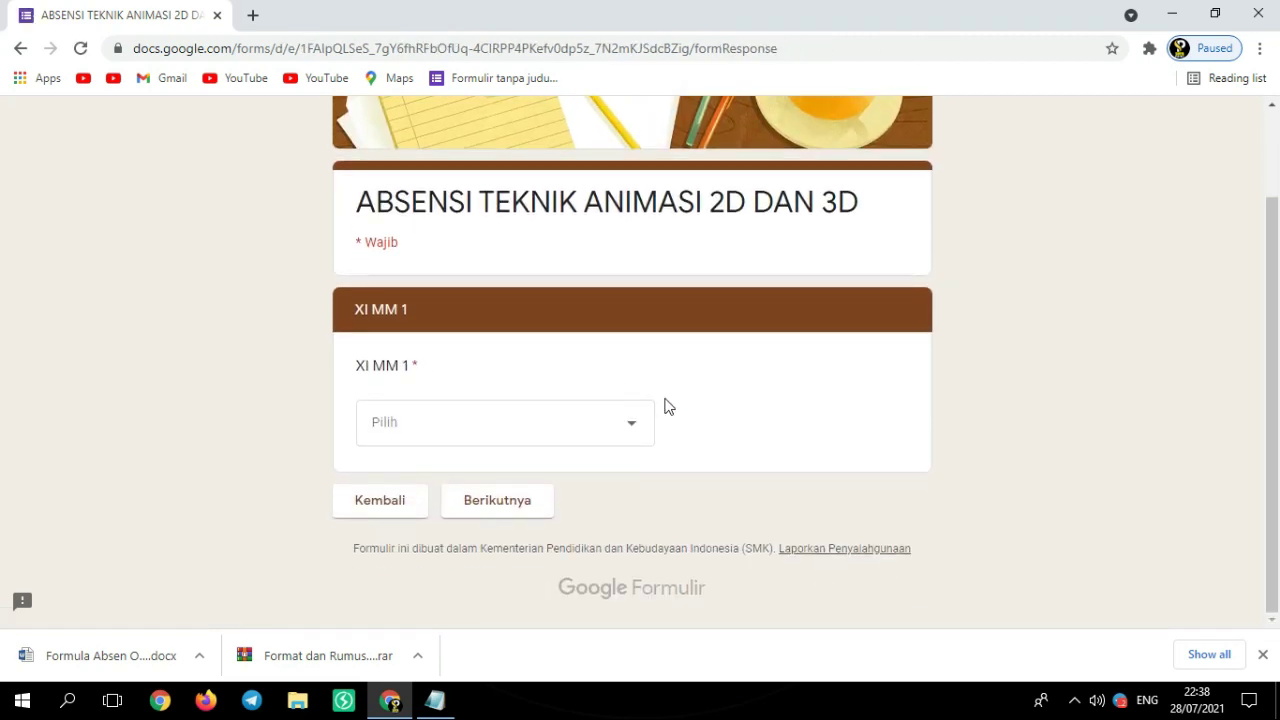
left_click(633, 441)
scroll(560, 372, "down", 3)
scroll(552, 367, "down", 4)
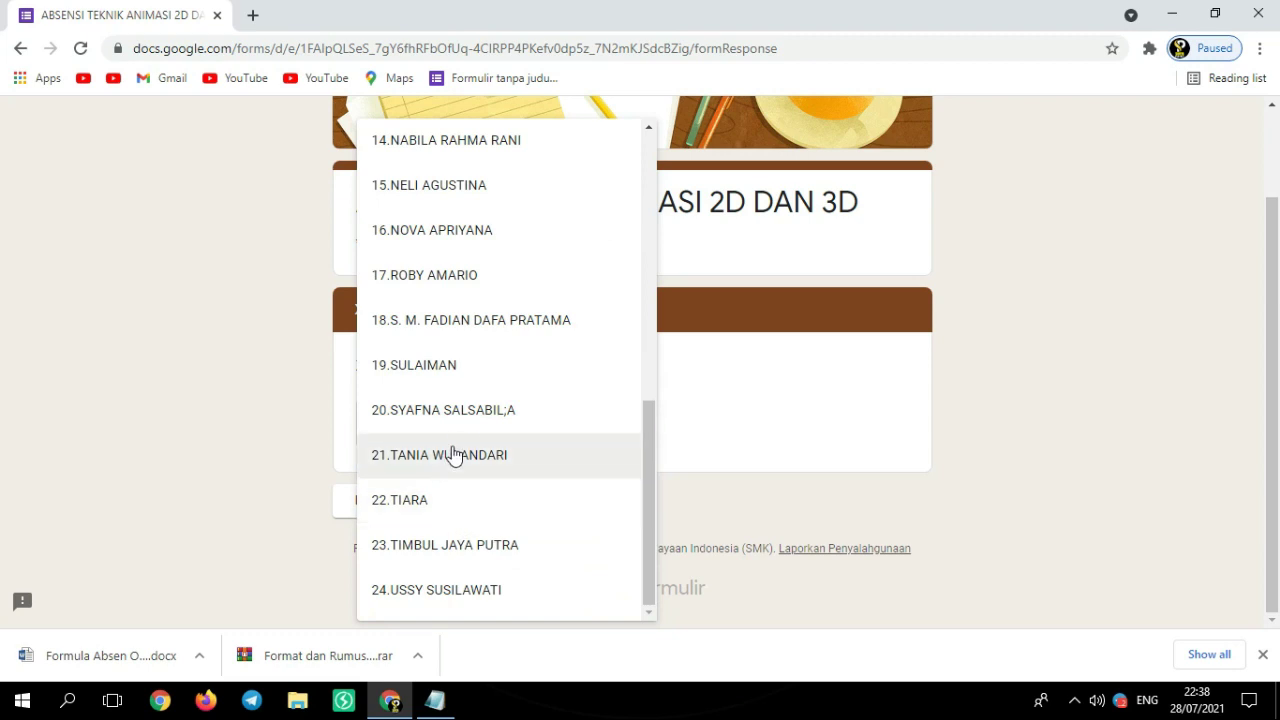
left_click(476, 321)
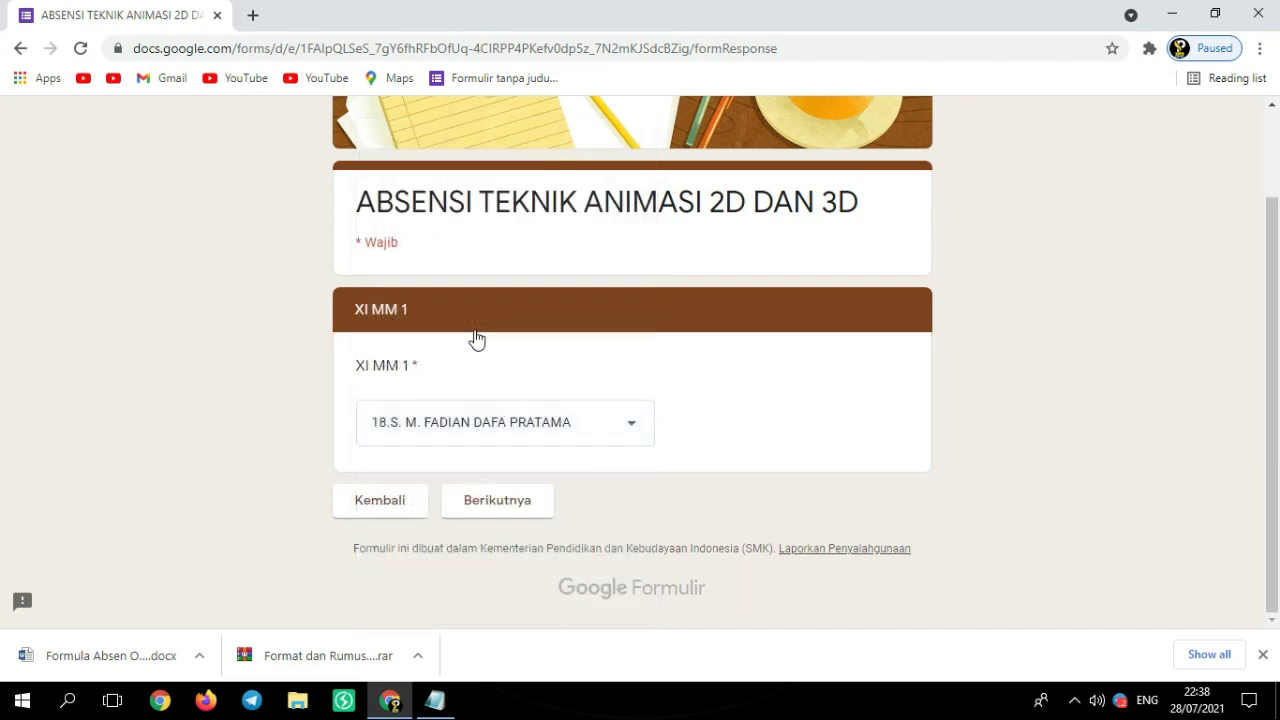
left_click(500, 508)
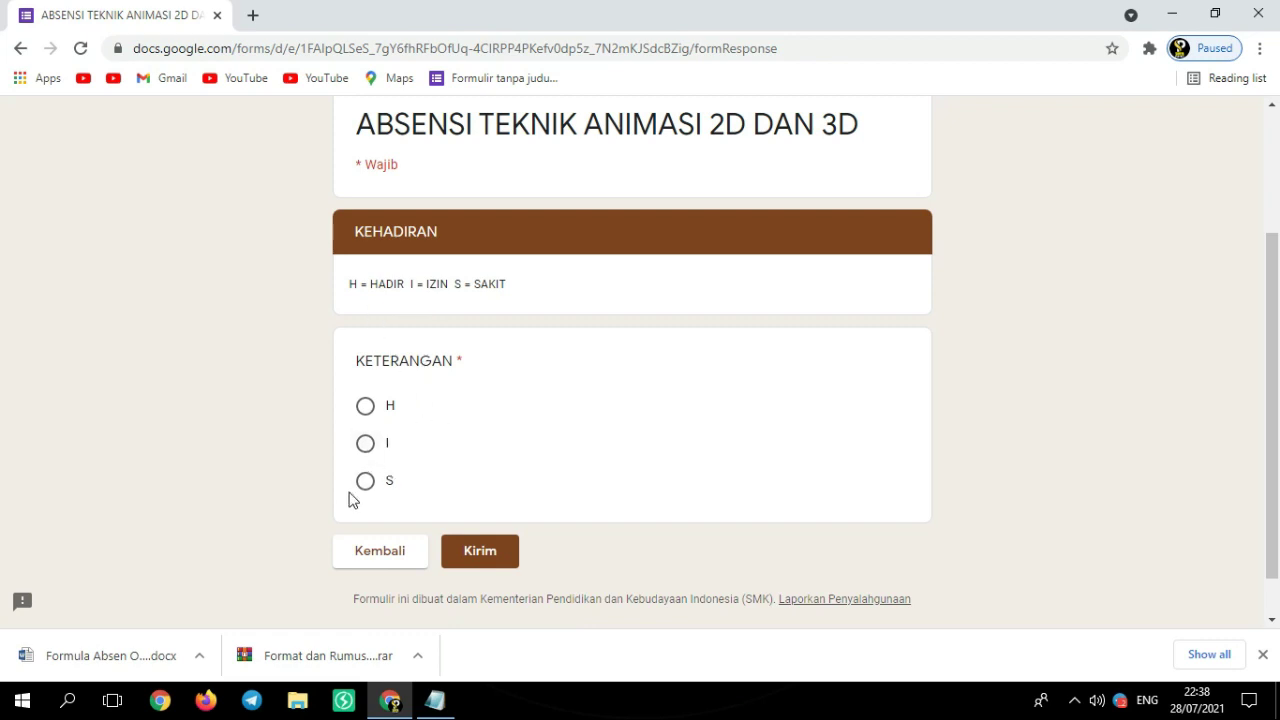
Set KETERANGAN to H and submit the attendance form
left_click(366, 406)
scroll(486, 431, "up", 1)
scroll(517, 503, "down", 1)
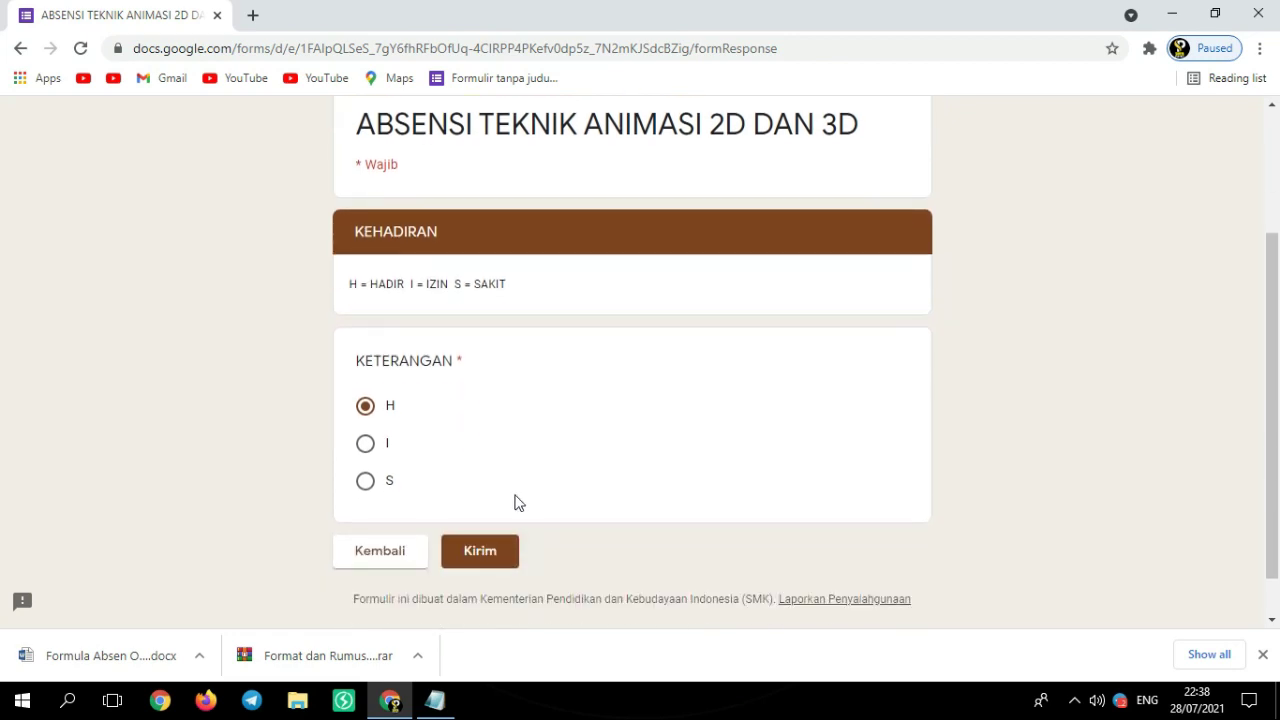
left_click(491, 562)
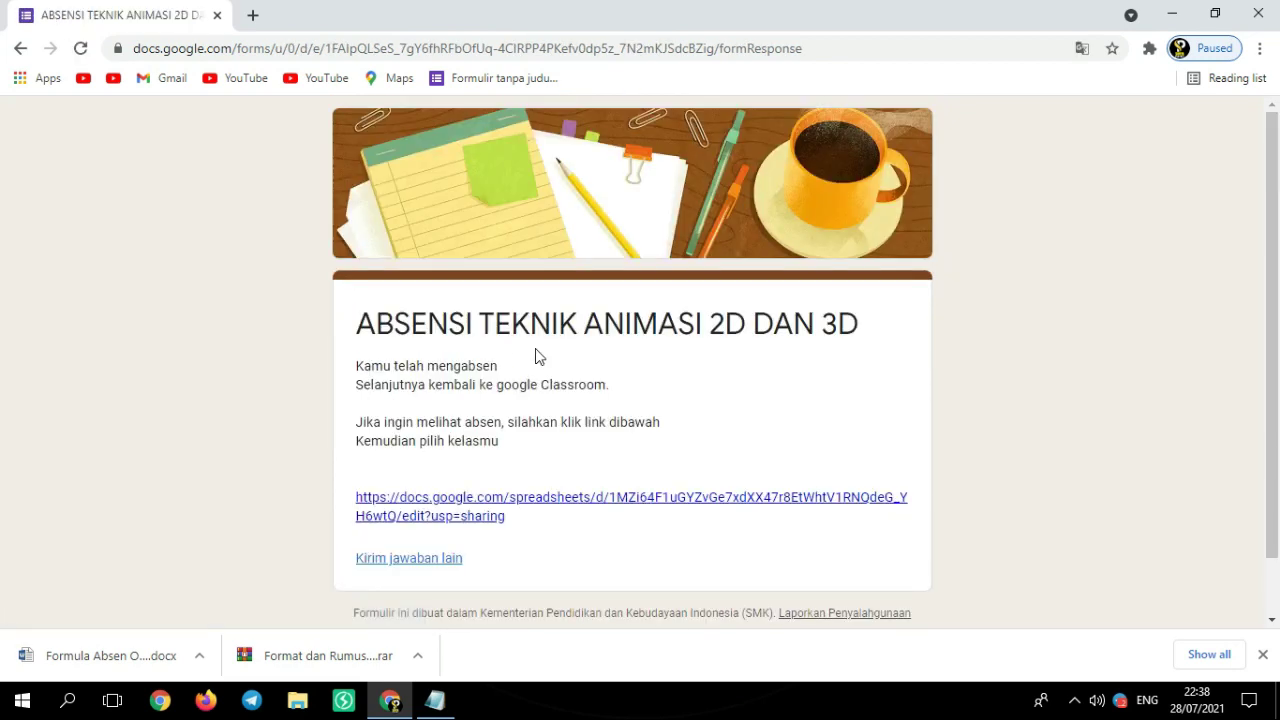
Open the linked responses spreadsheet from the confirmation page and view the latest entries in the RESPON sheet
scroll(600, 390, "down", 1)
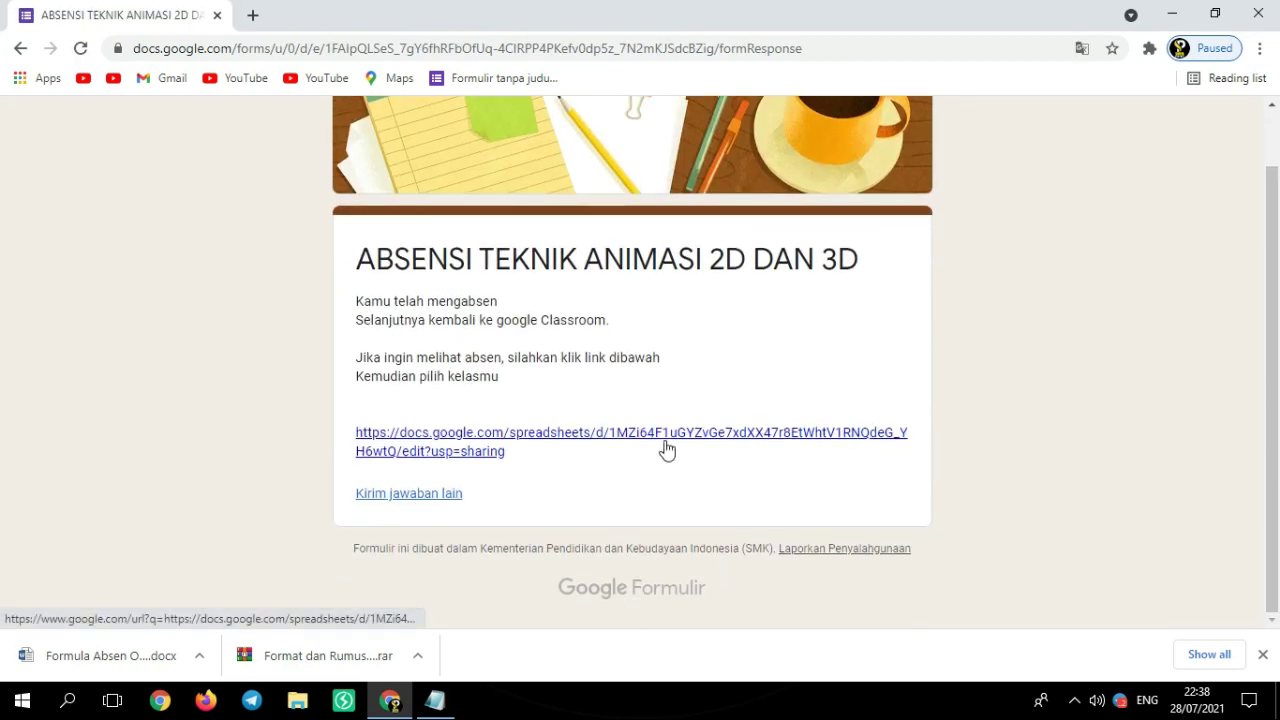
left_click(600, 444)
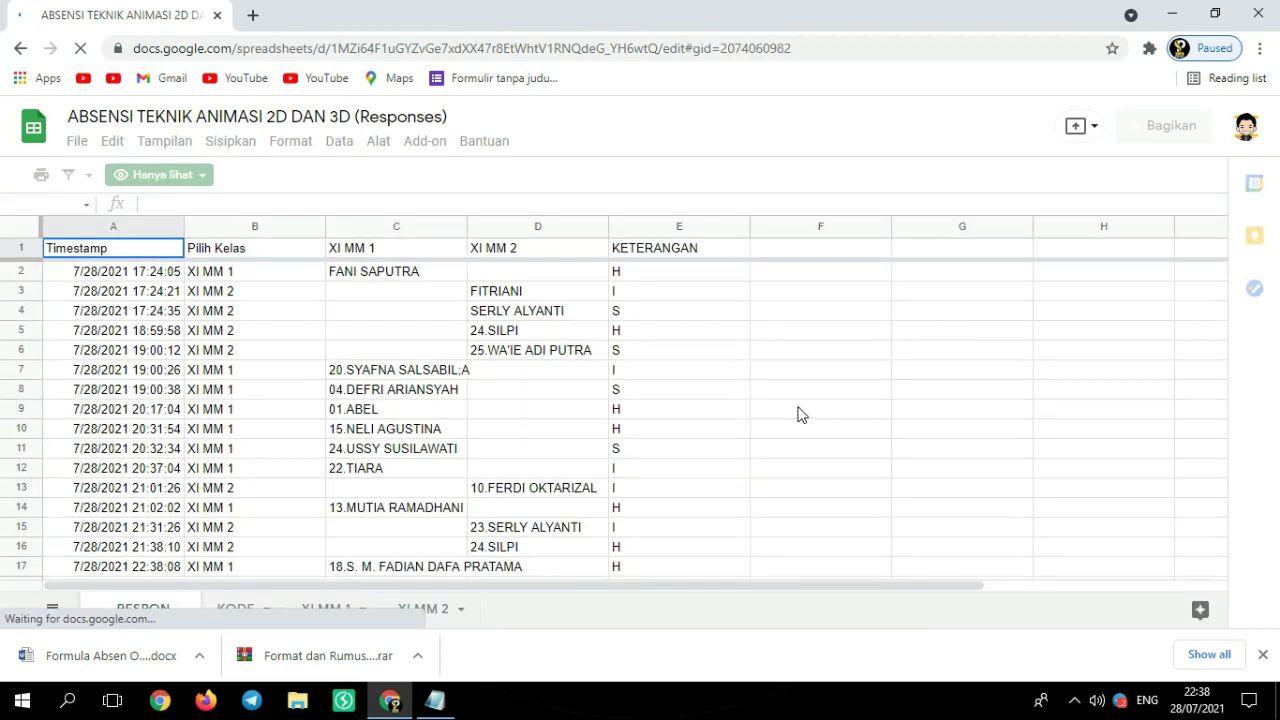
scroll(800, 414, "down", 3)
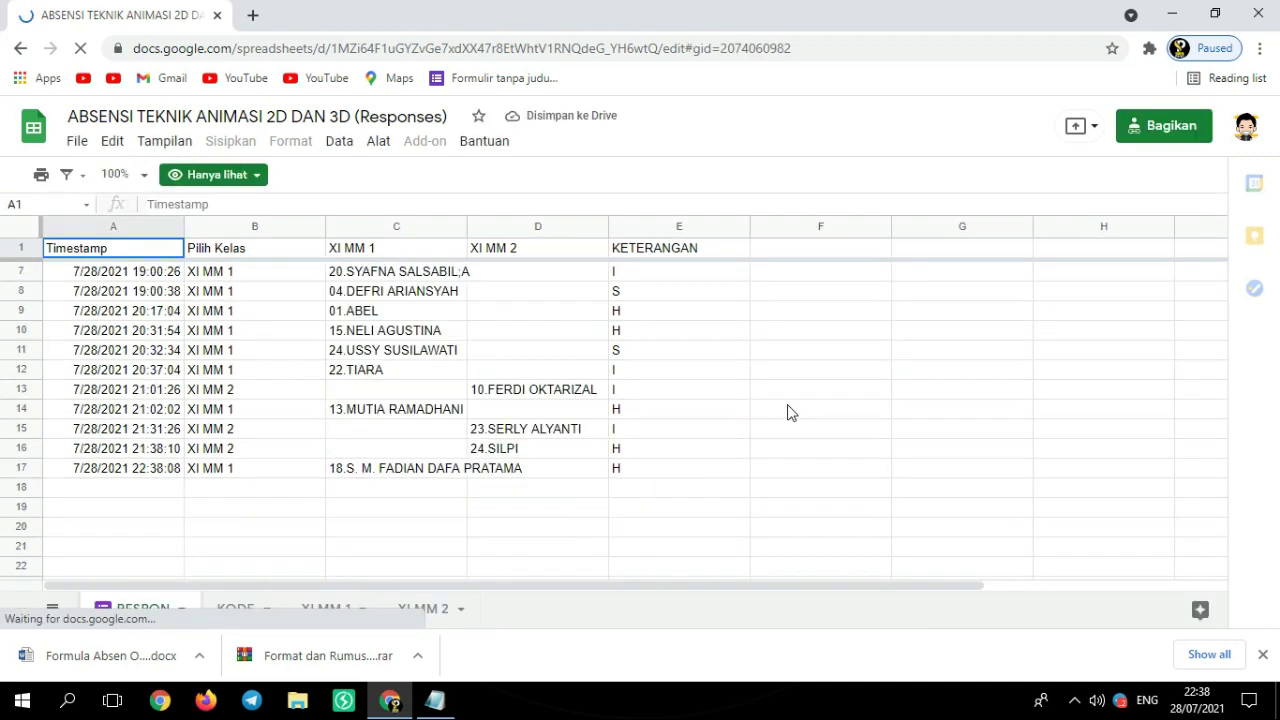
Open the XI MM 1 sheet and examine the students' attendance marks under each date
left_click(332, 618)
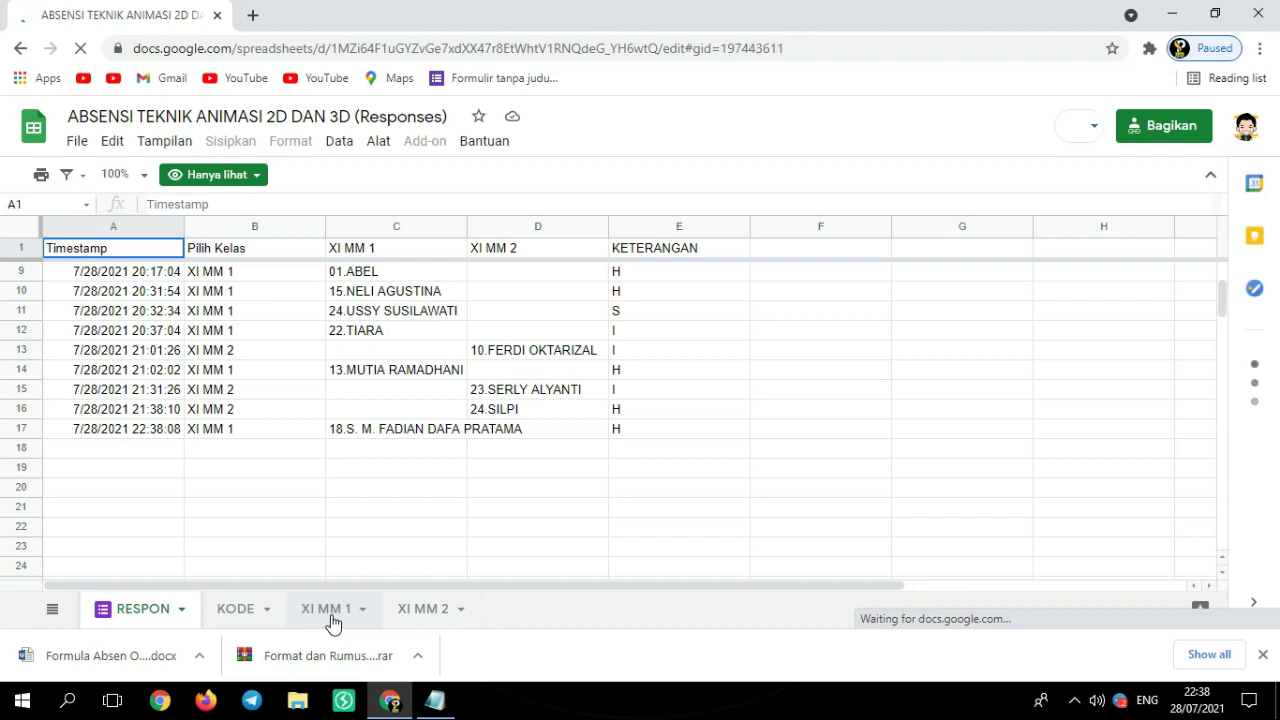
scroll(474, 480, "down", 5)
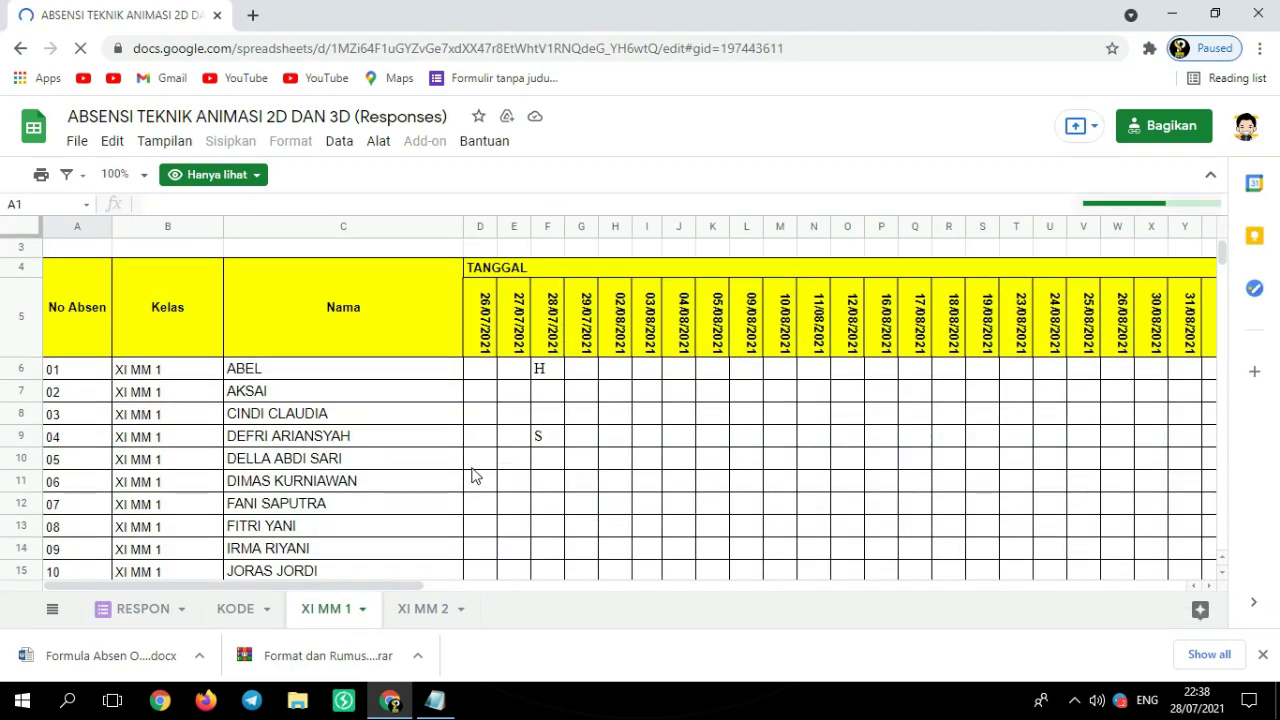
scroll(474, 474, "down", 3)
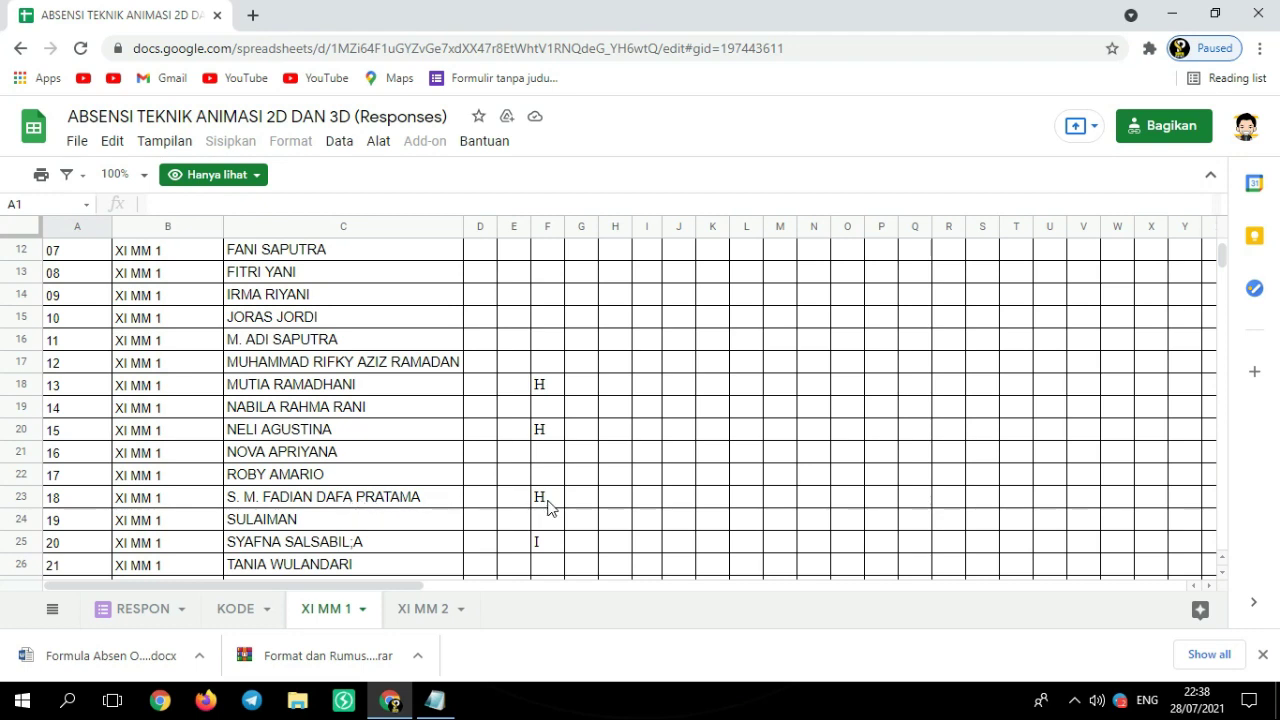
scroll(548, 507, "down", 2)
scroll(548, 505, "up", 10)
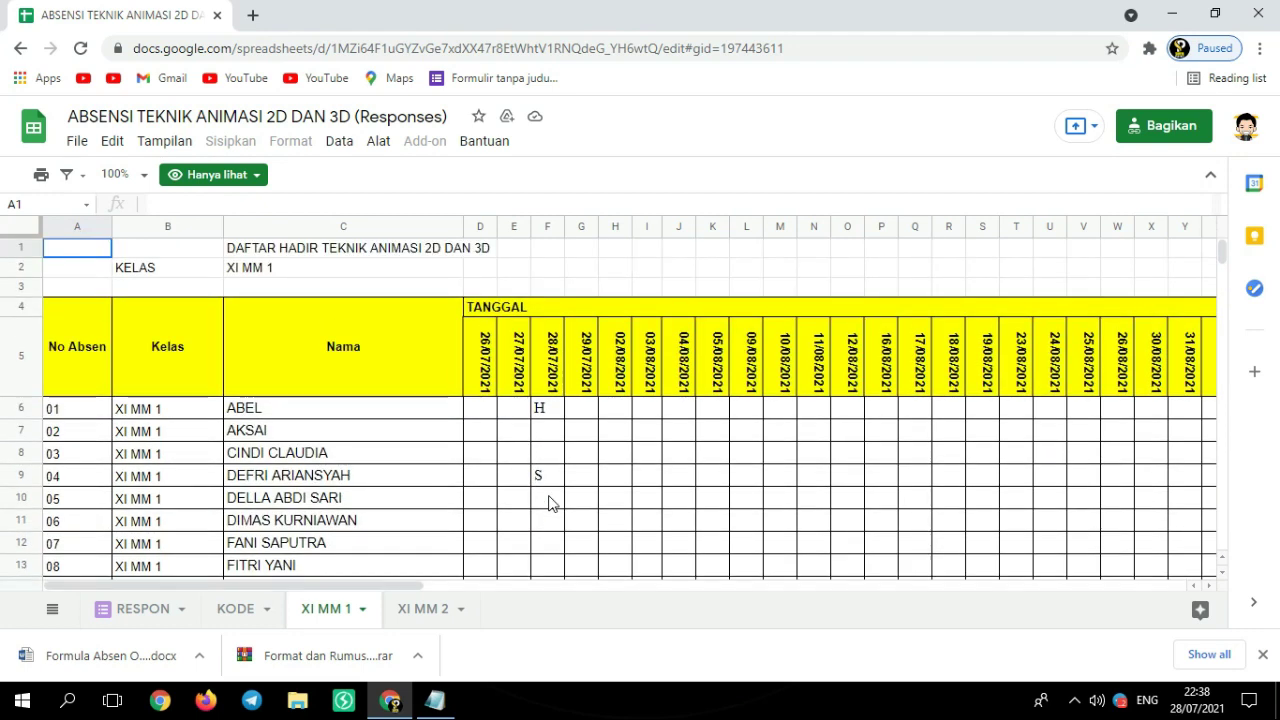
scroll(548, 427, "down", 2)
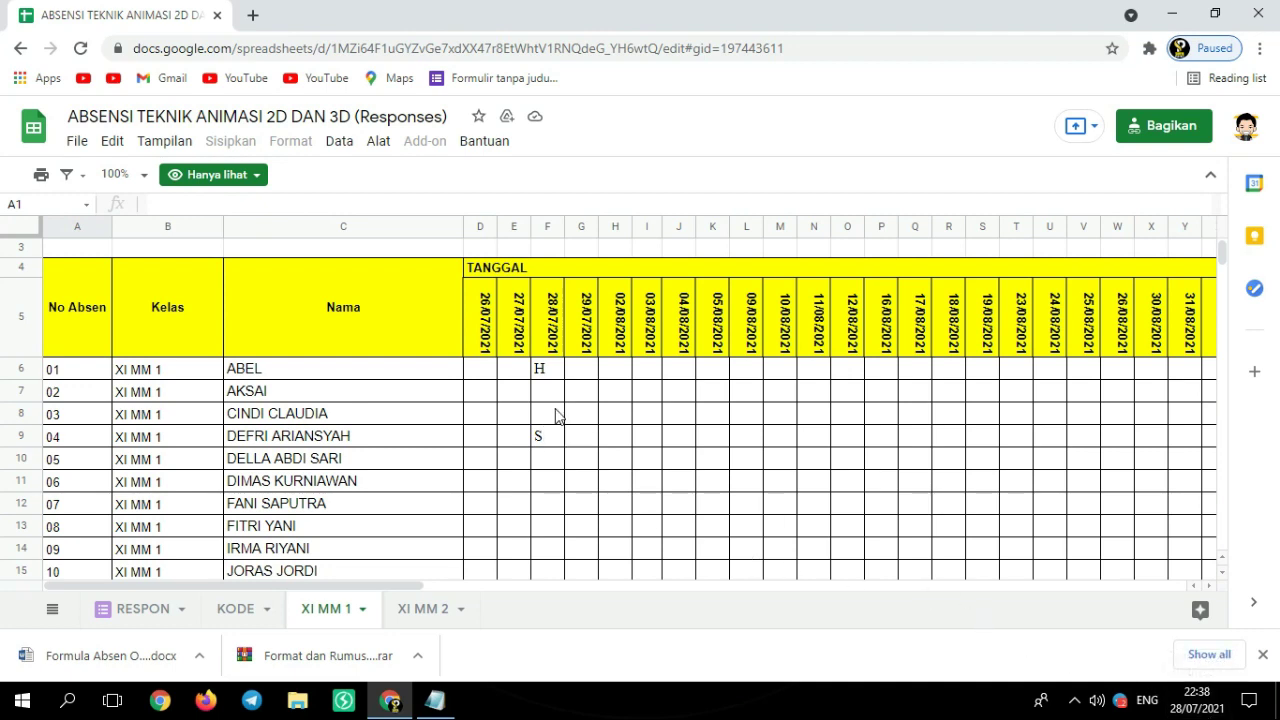
scroll(557, 418, "down", 3)
scroll(557, 418, "up", 3)
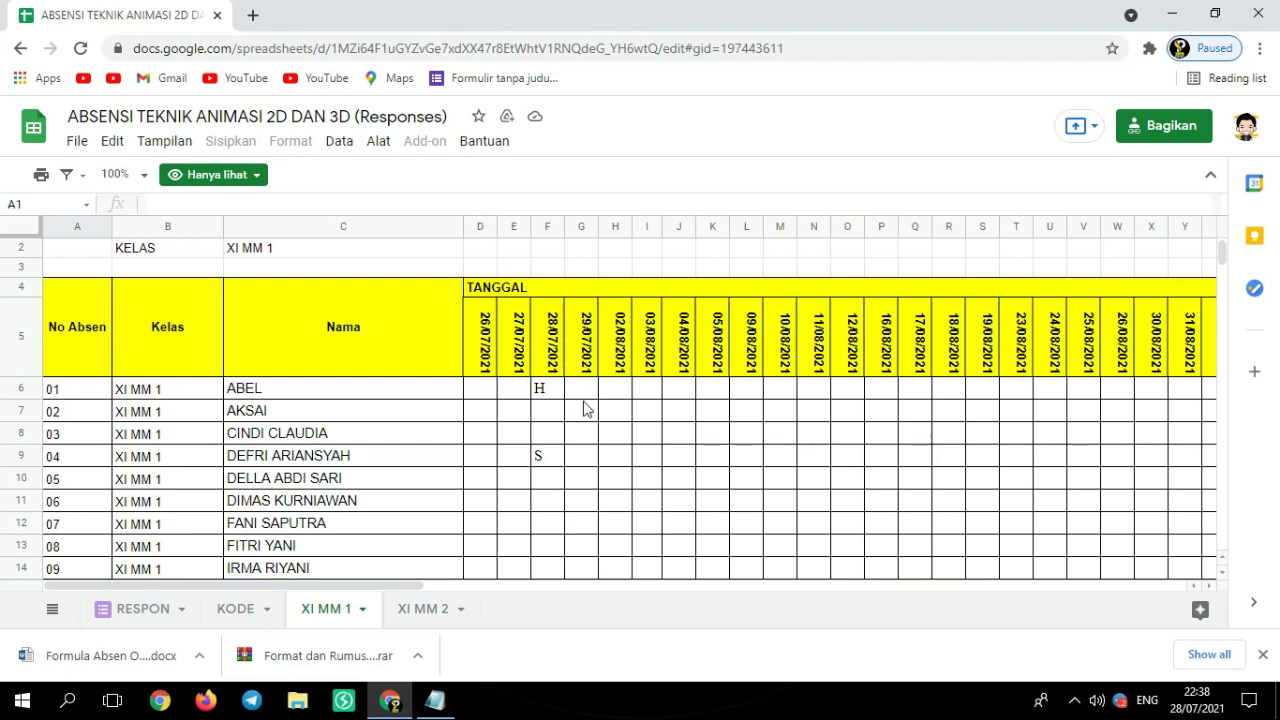
scroll(582, 422, "down", 1)
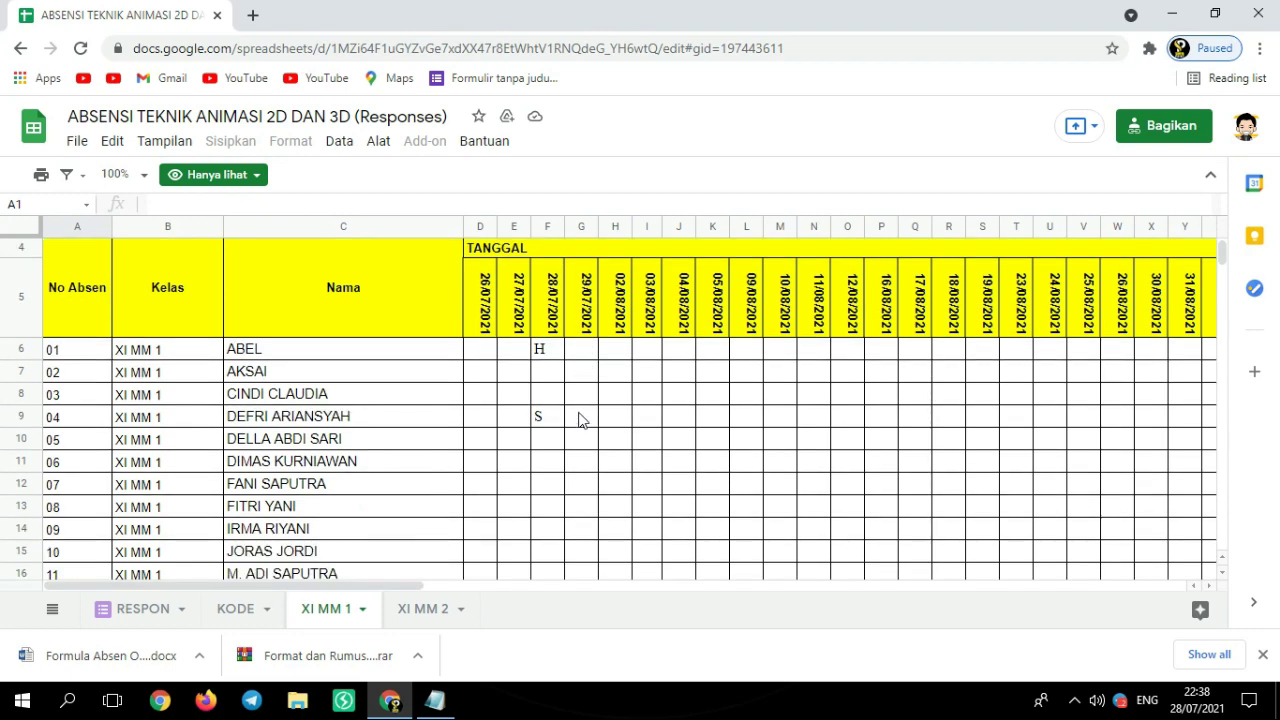
scroll(585, 450, "down", 3)
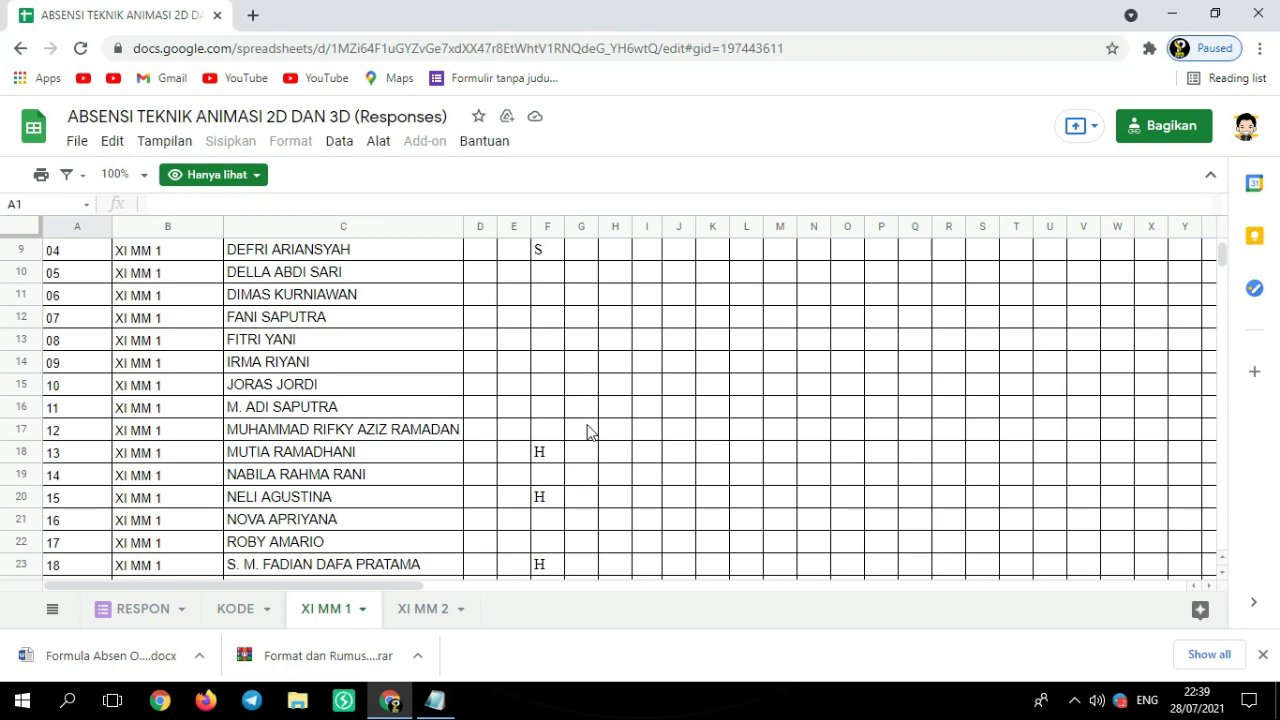
scroll(585, 445, "down", 4)
scroll(580, 460, "up", 8)
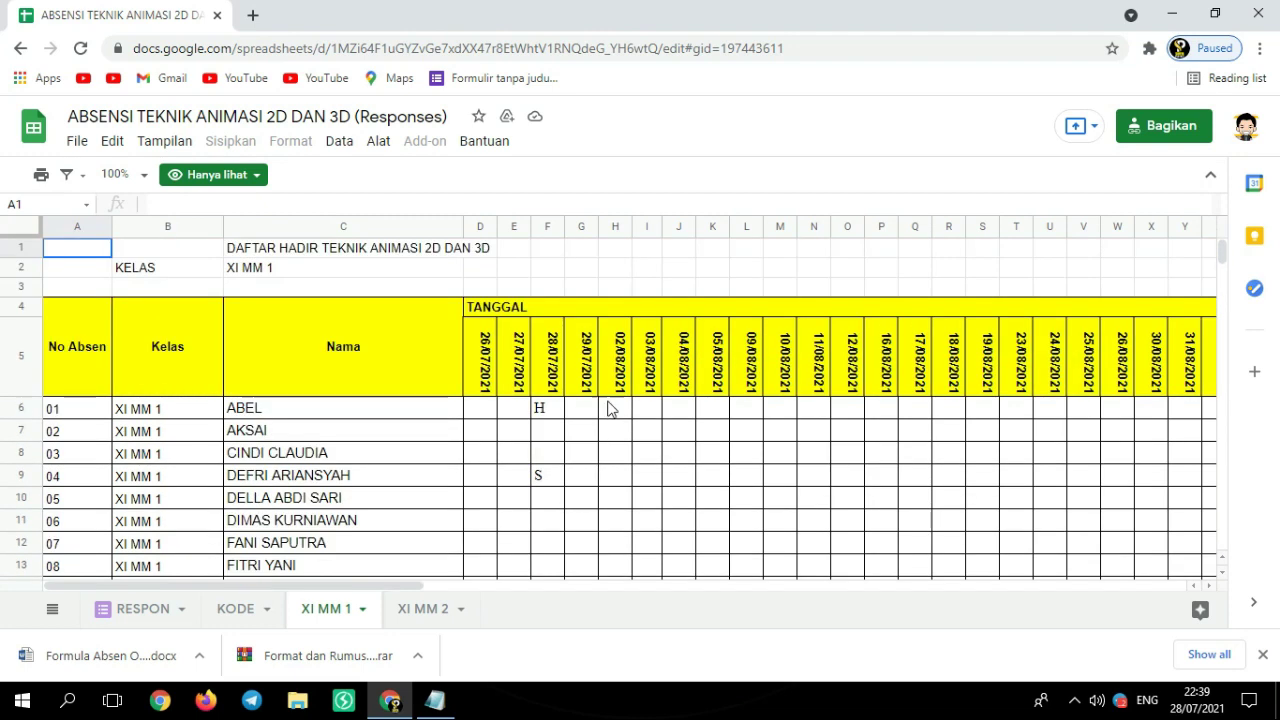
Examine the JUMLAH columns for HADIR, SAKIT and IZIN at the far end of the XI MM 1 sheet
left_click_drag(401, 585, 1152, 548)
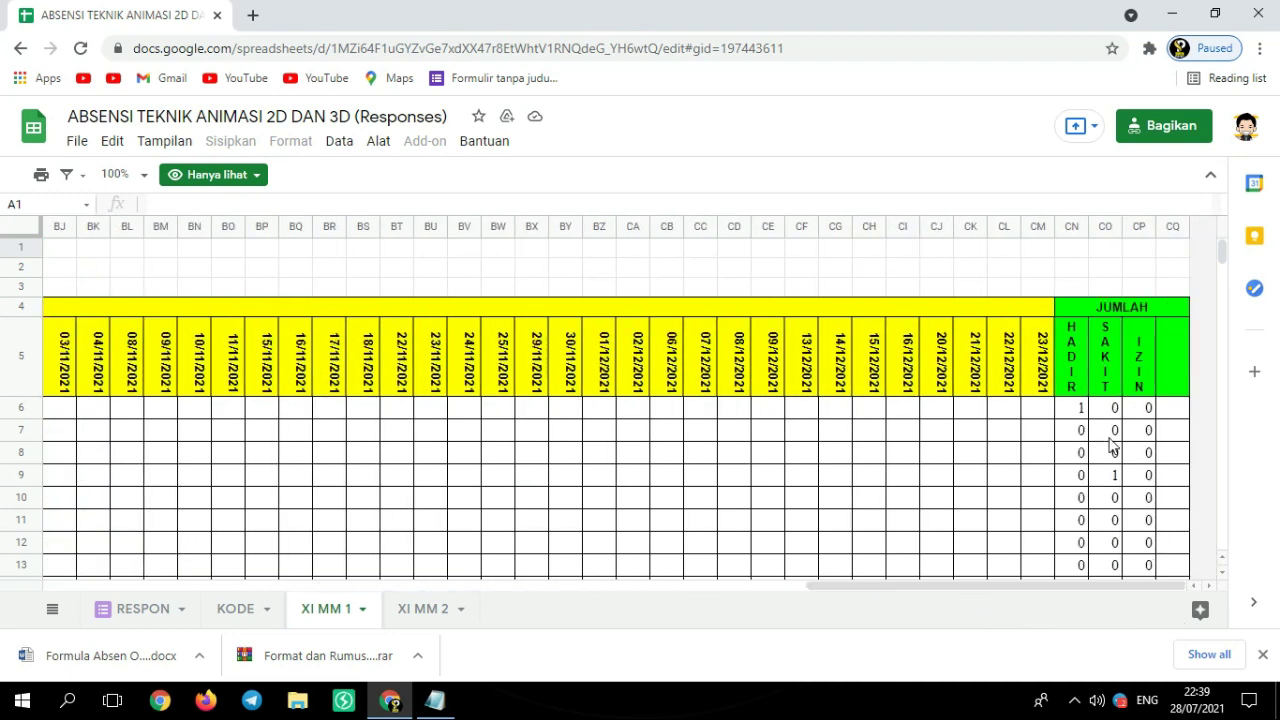
scroll(1110, 372, "down", 10)
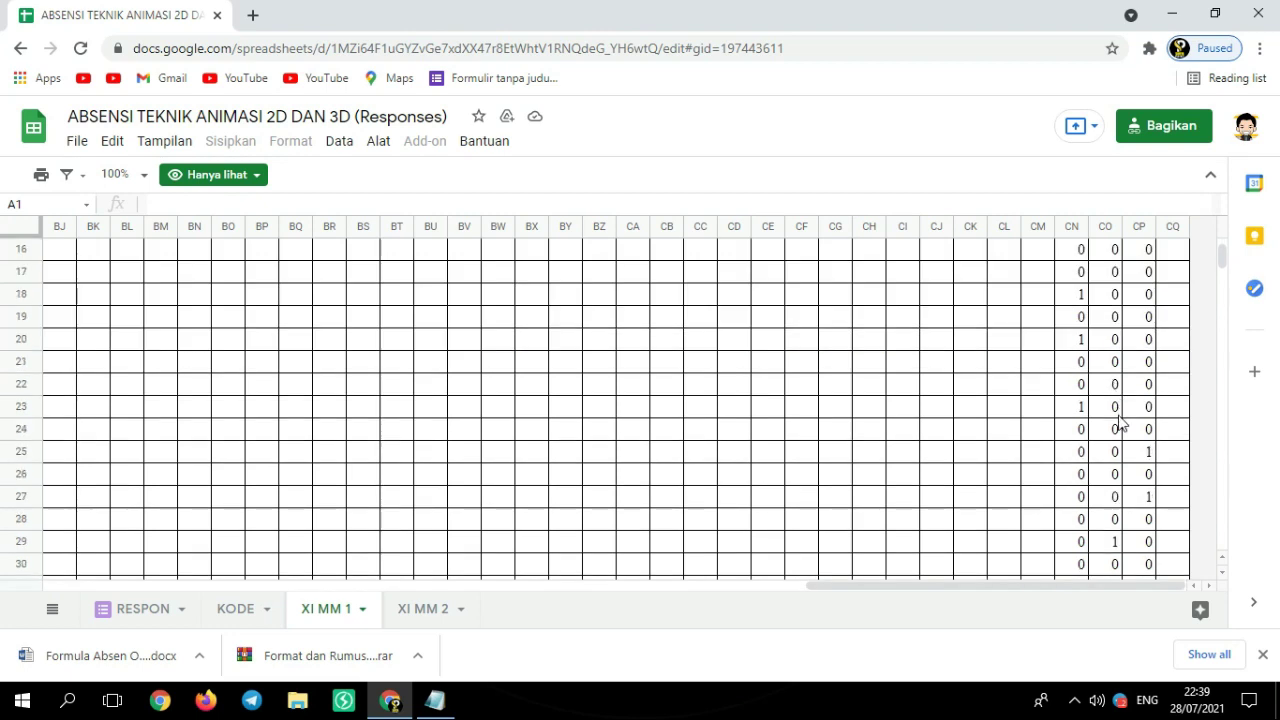
scroll(1113, 454, "up", 10)
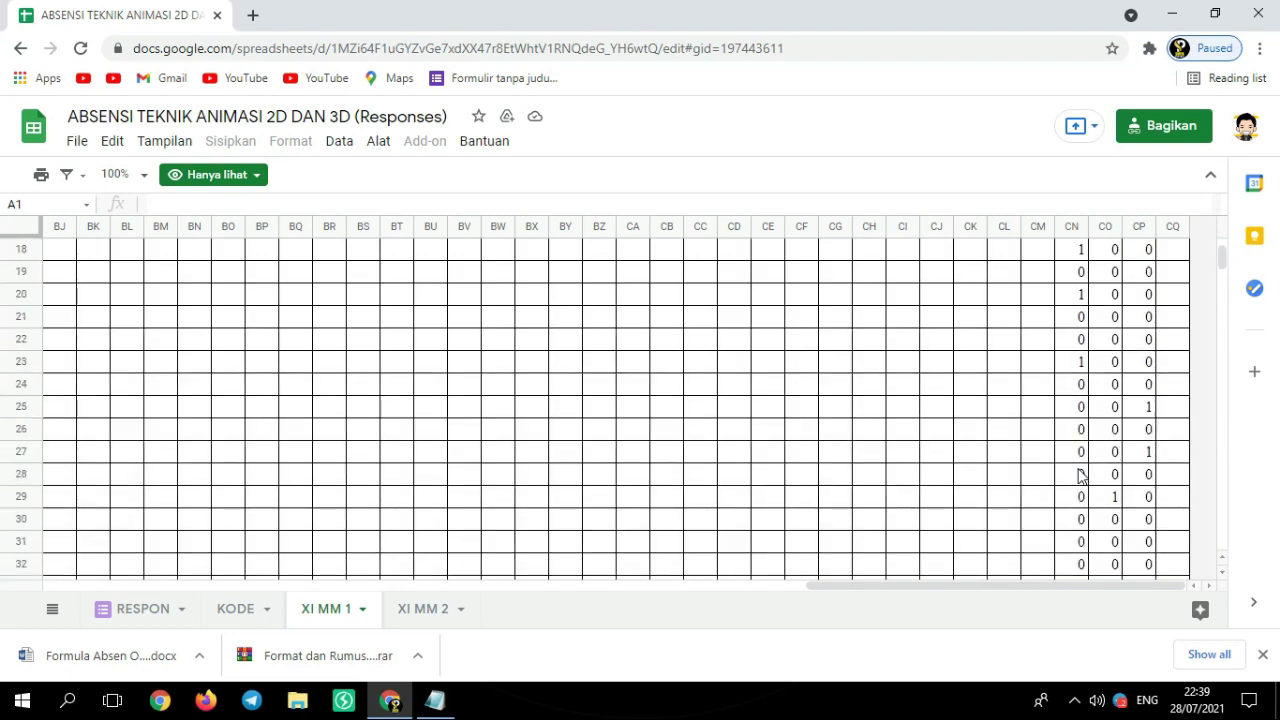
Return to the student names in the XI MM 1 sheet and review the whole list with its attendance marks
left_click_drag(950, 587, 185, 586)
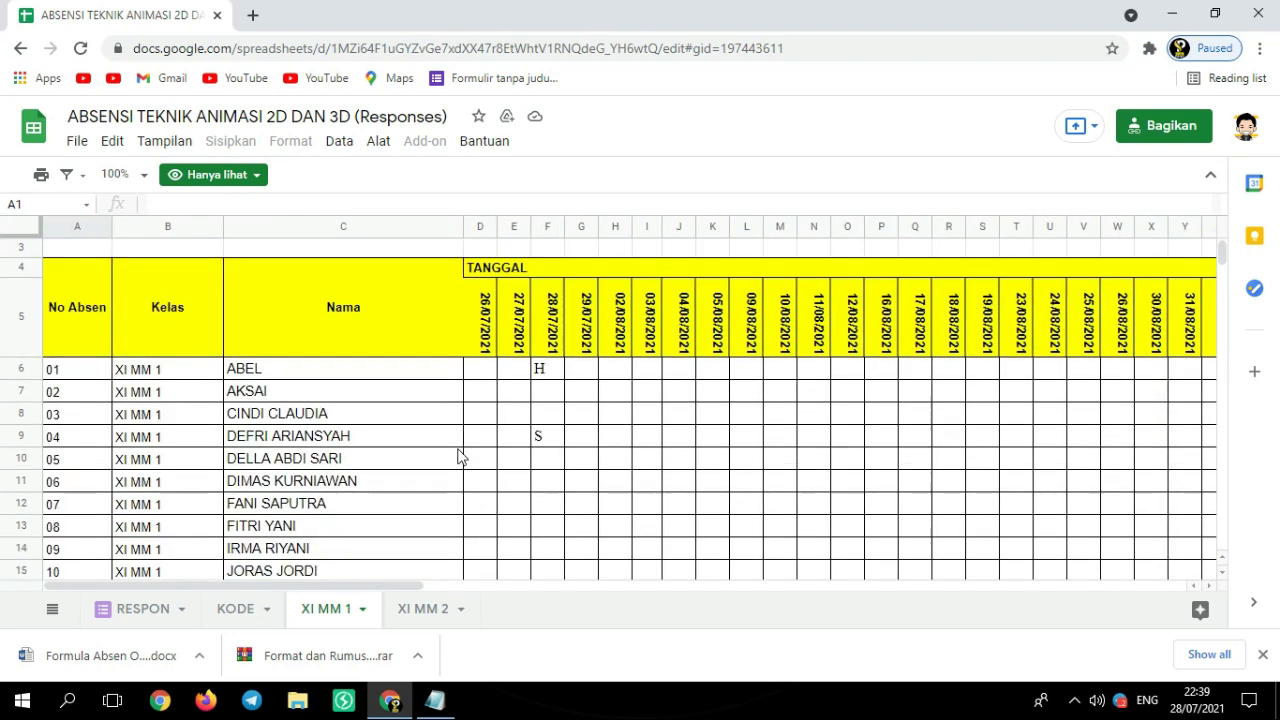
scroll(468, 452, "down", 7)
scroll(578, 453, "up", 7)
scroll(750, 402, "down", 7)
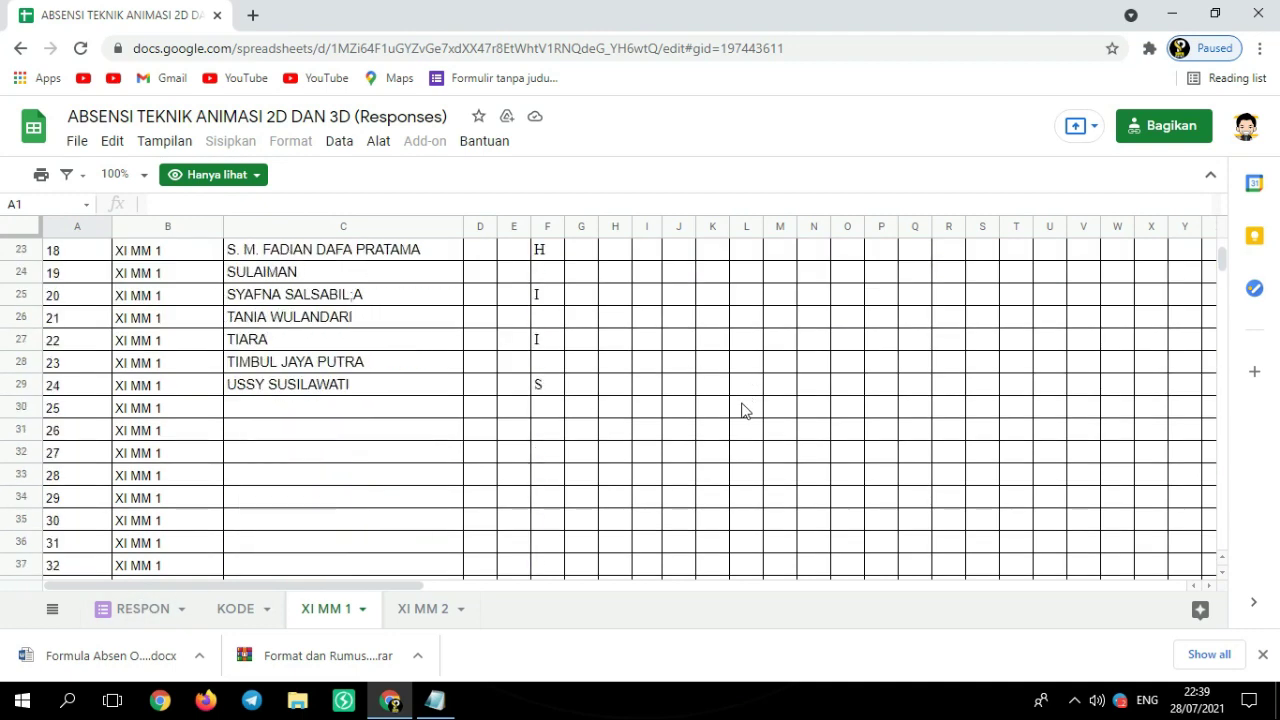
scroll(743, 410, "up", 5)
scroll(743, 418, "up", 3)
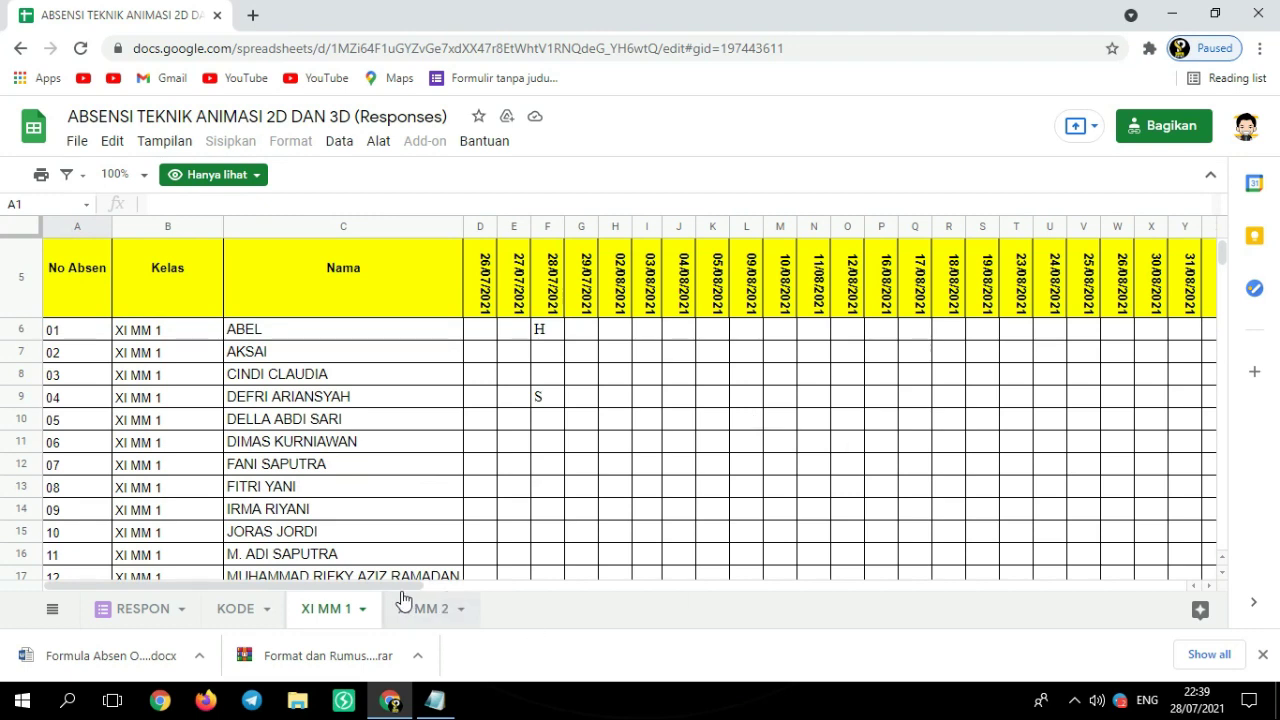
left_click_drag(398, 588, 486, 572)
scroll(429, 434, "down", 4)
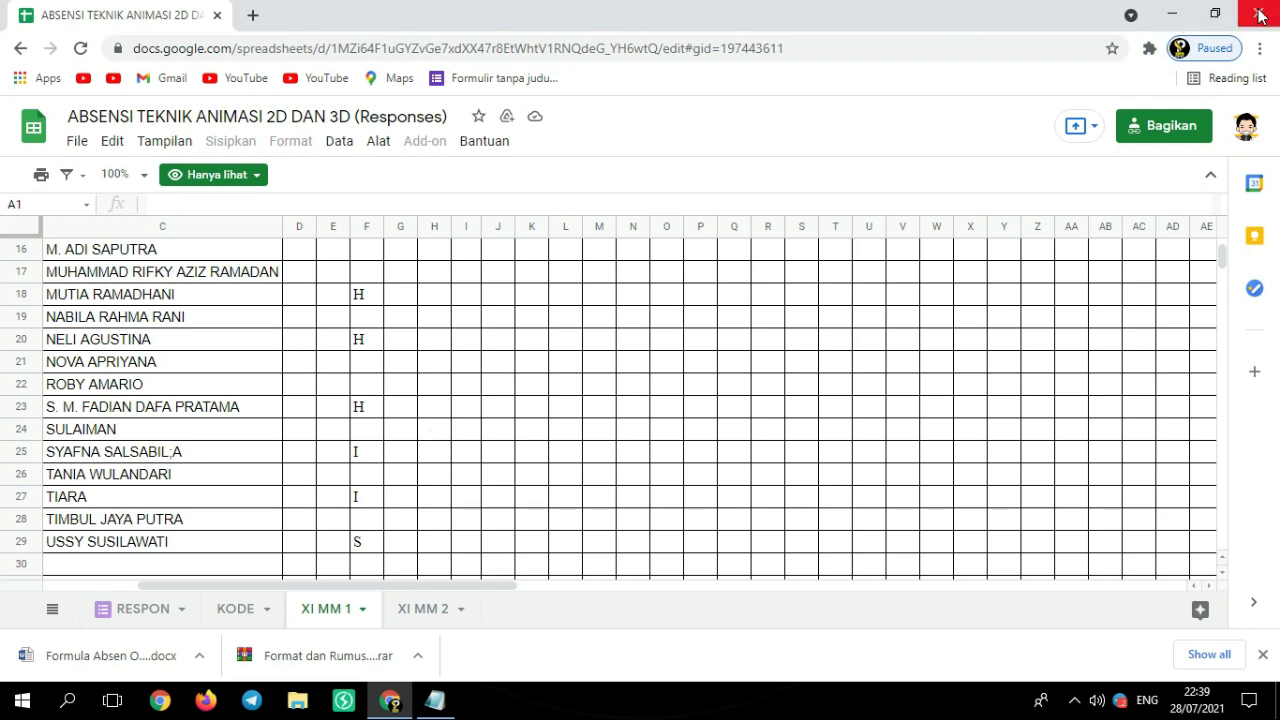
Close the attendance spreadsheet and reopen Chrome with the Person 2 profile
left_click(217, 15)
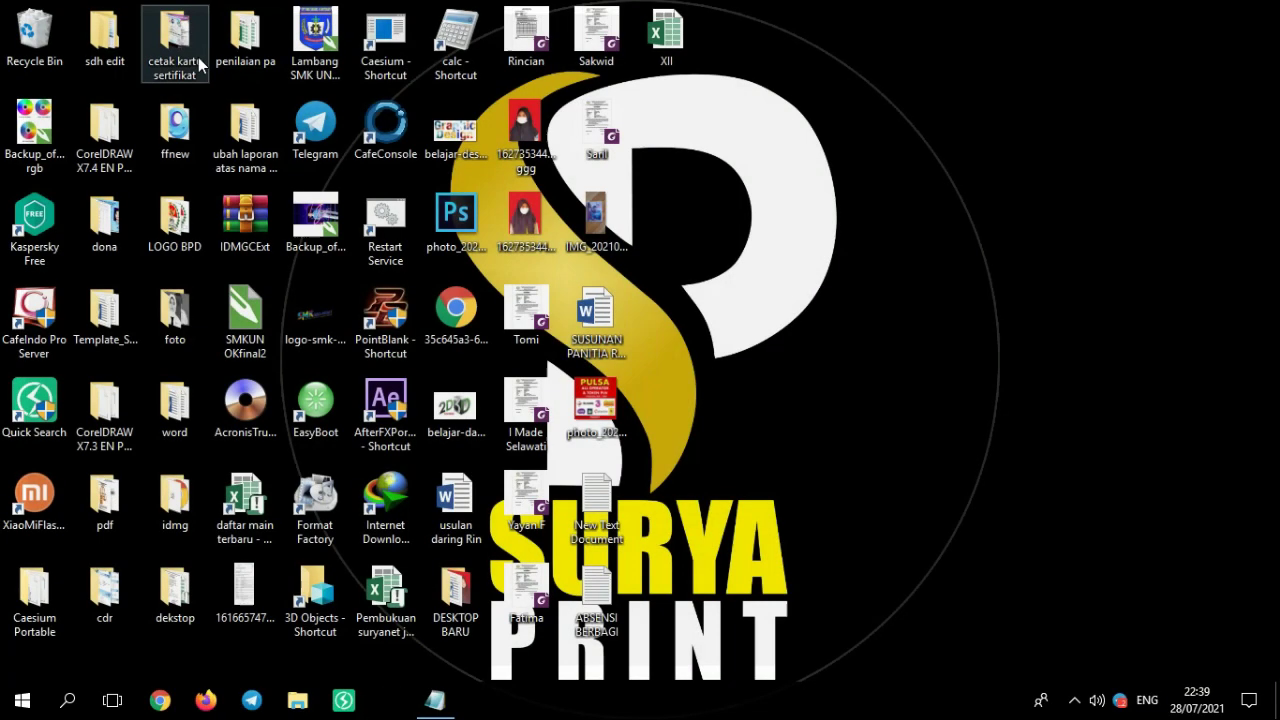
left_click(160, 700)
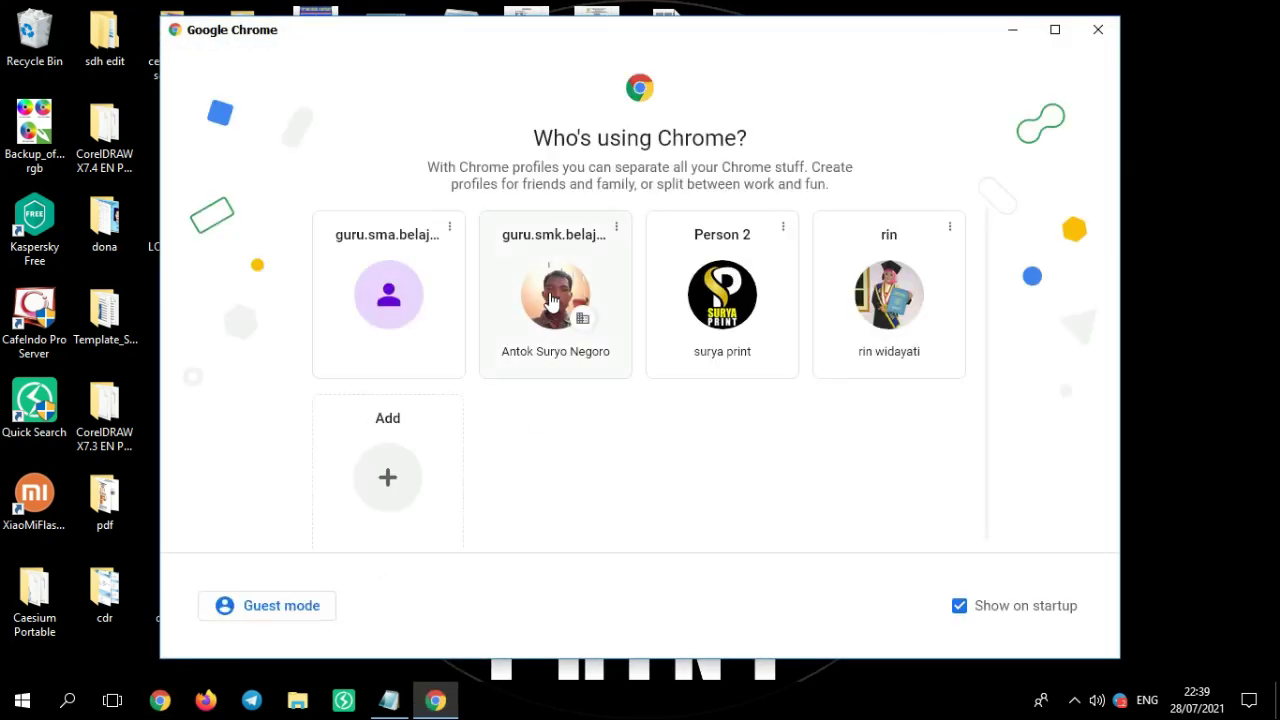
left_click(722, 293)
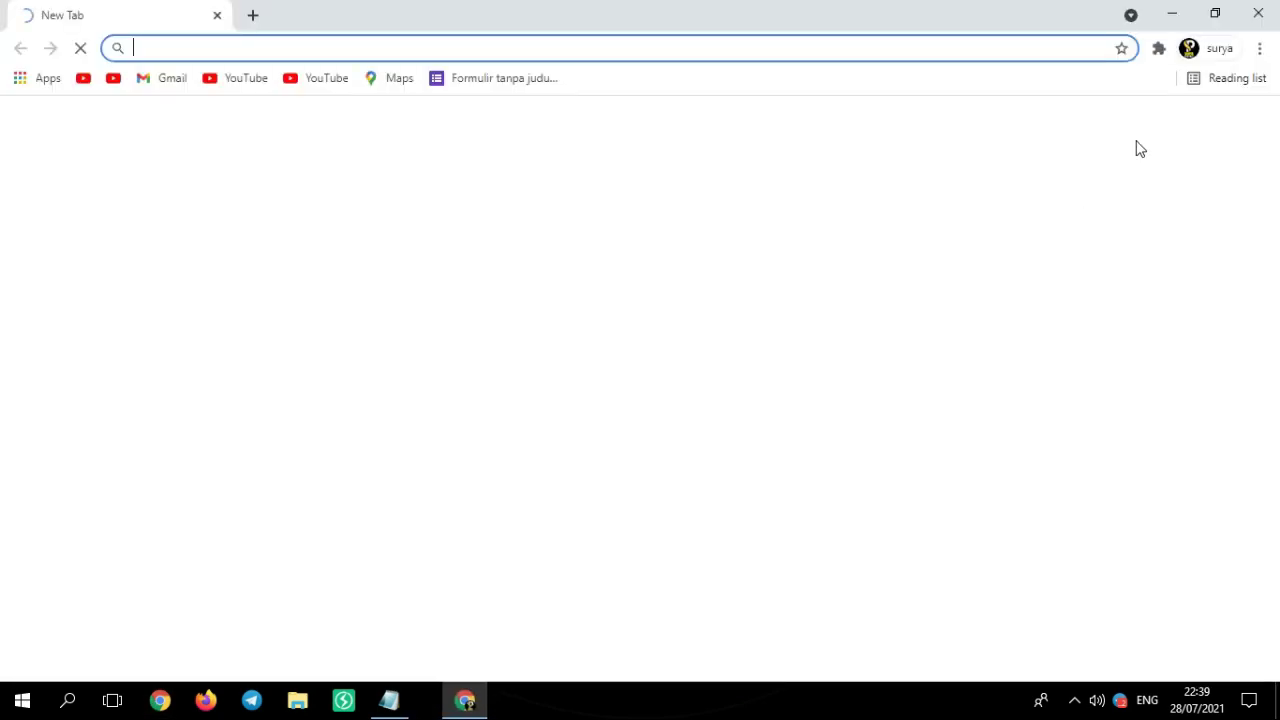
Switch to Notepad, copy the shared Drive folder link from the ABSENSI BERBAGI note and minimise the note
left_click(389, 700)
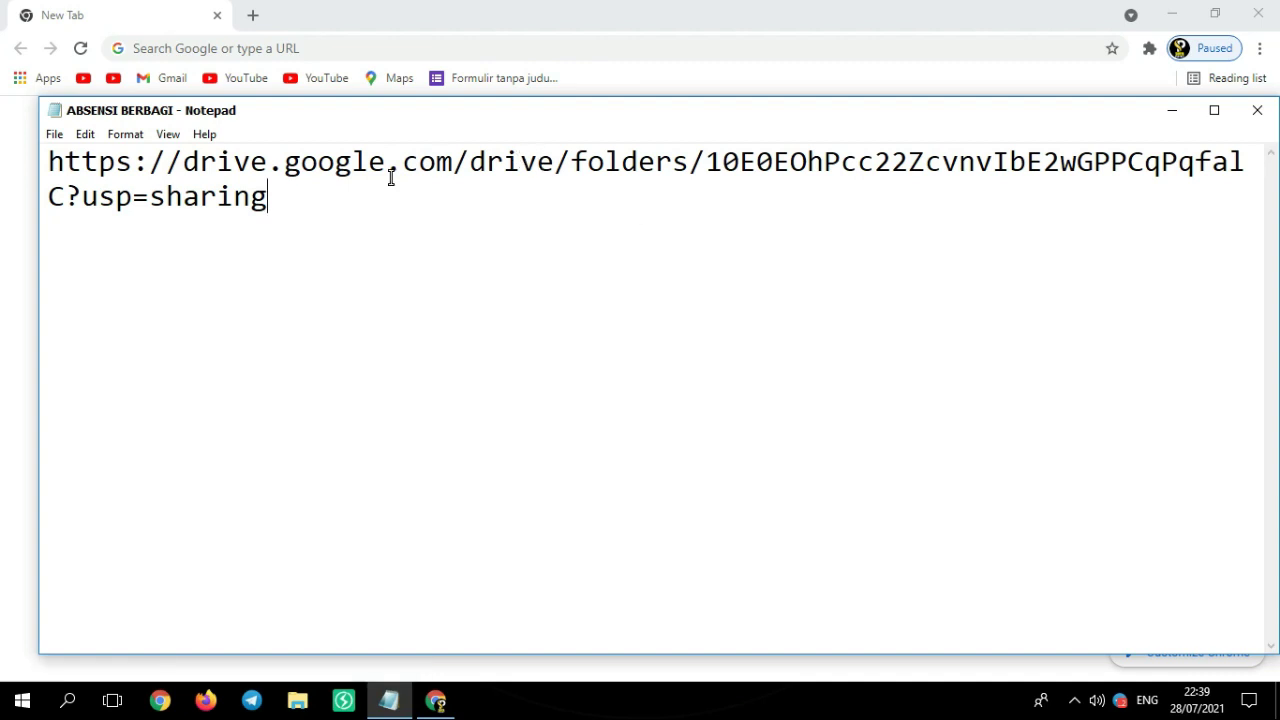
left_click_drag(331, 210, 45, 165)
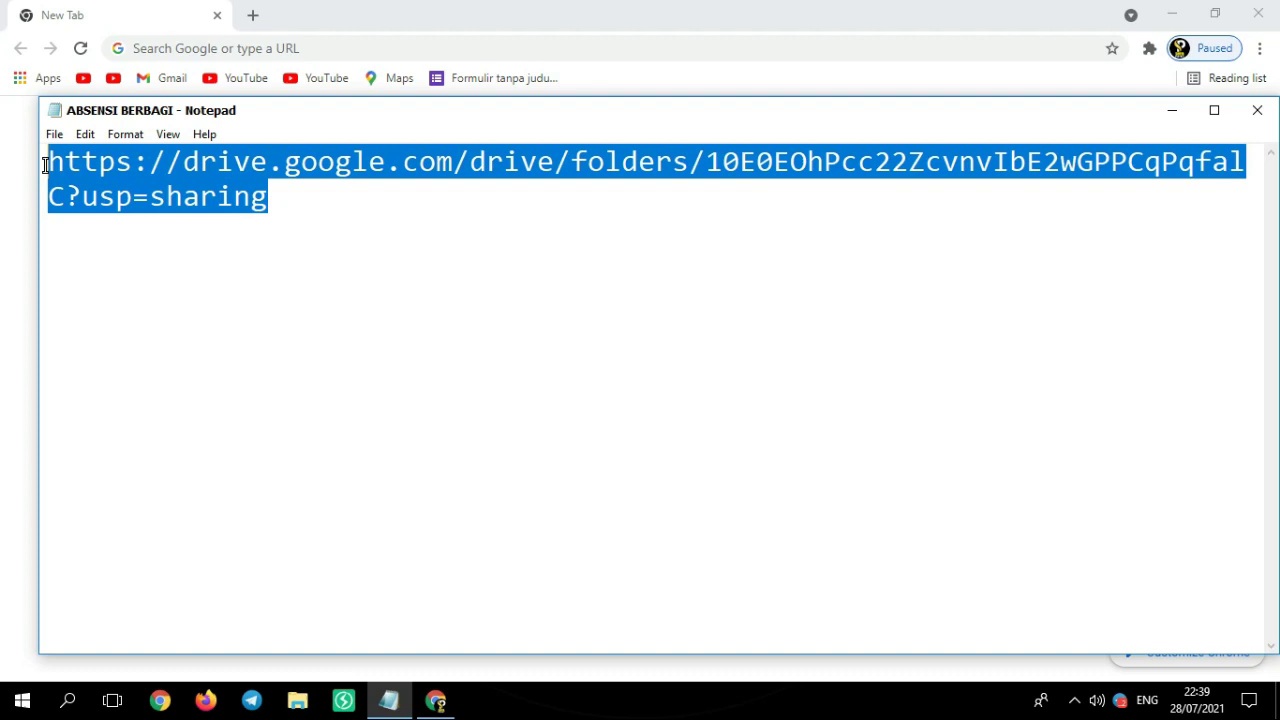
right_click(140, 165)
left_click(207, 229)
left_click(1166, 112)
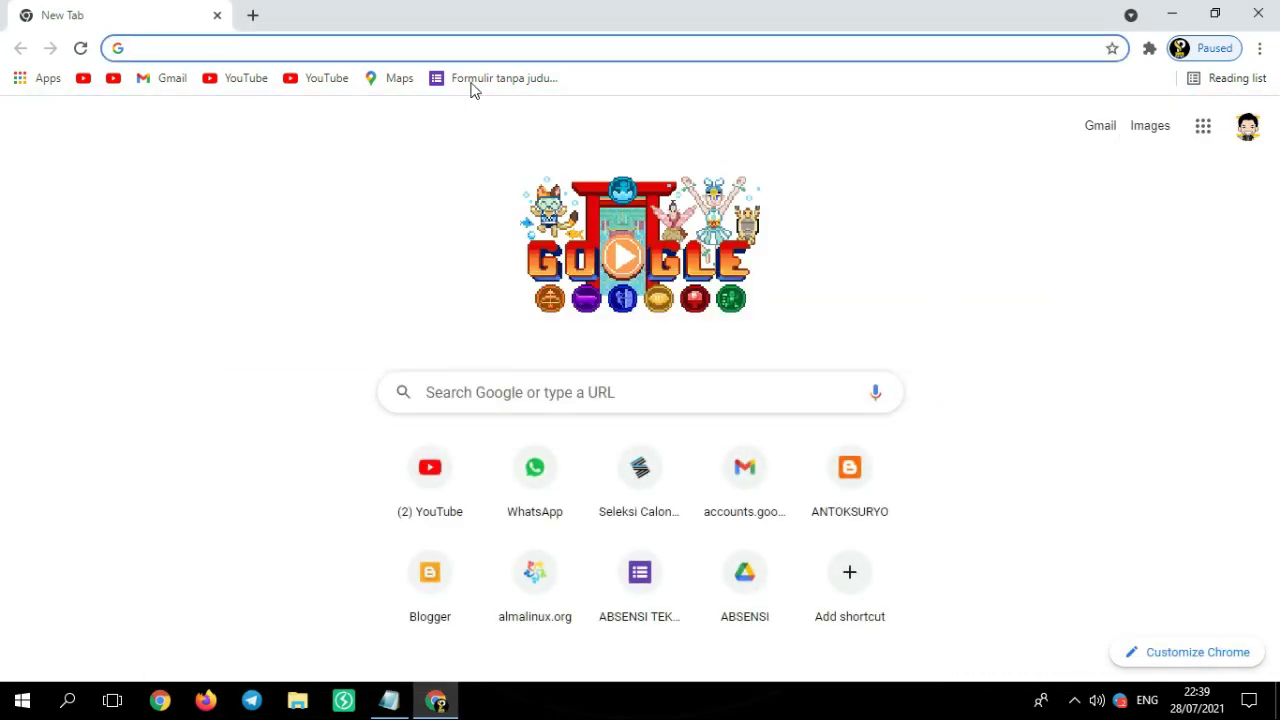
Open the copied link to the shared ABSENSI folder in the empty Chrome tab
right_click(500, 49)
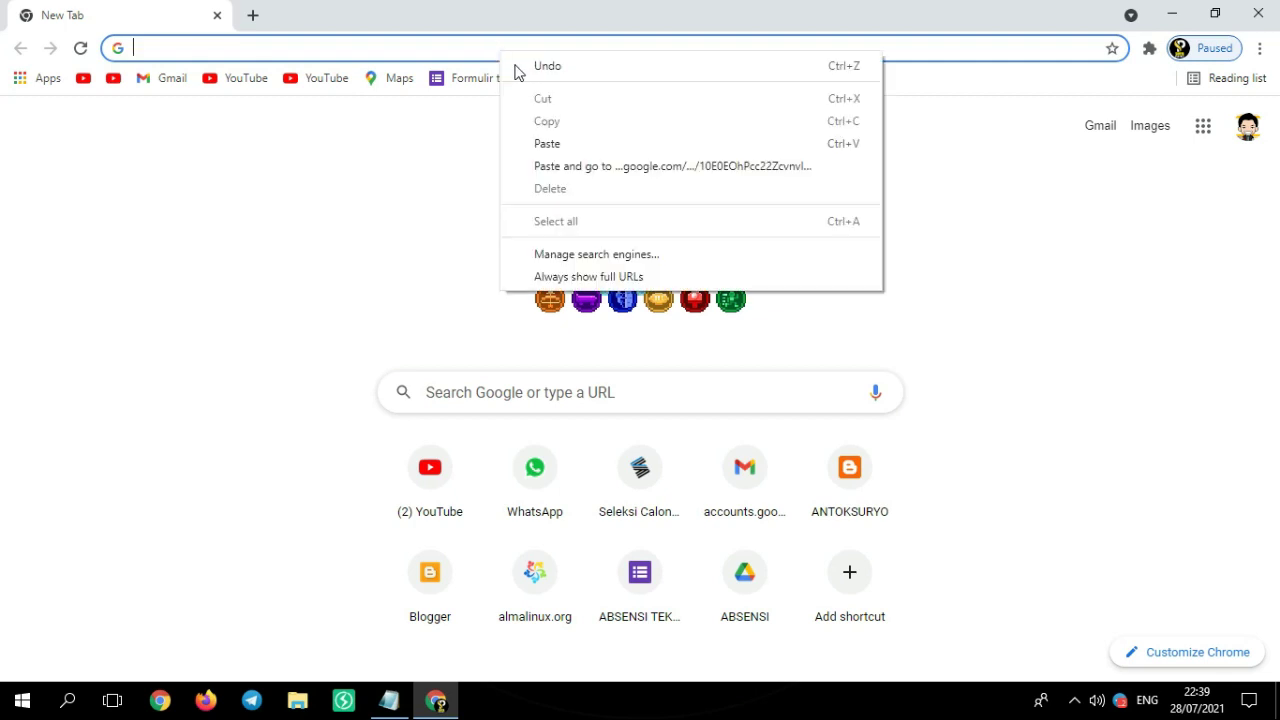
left_click(561, 148)
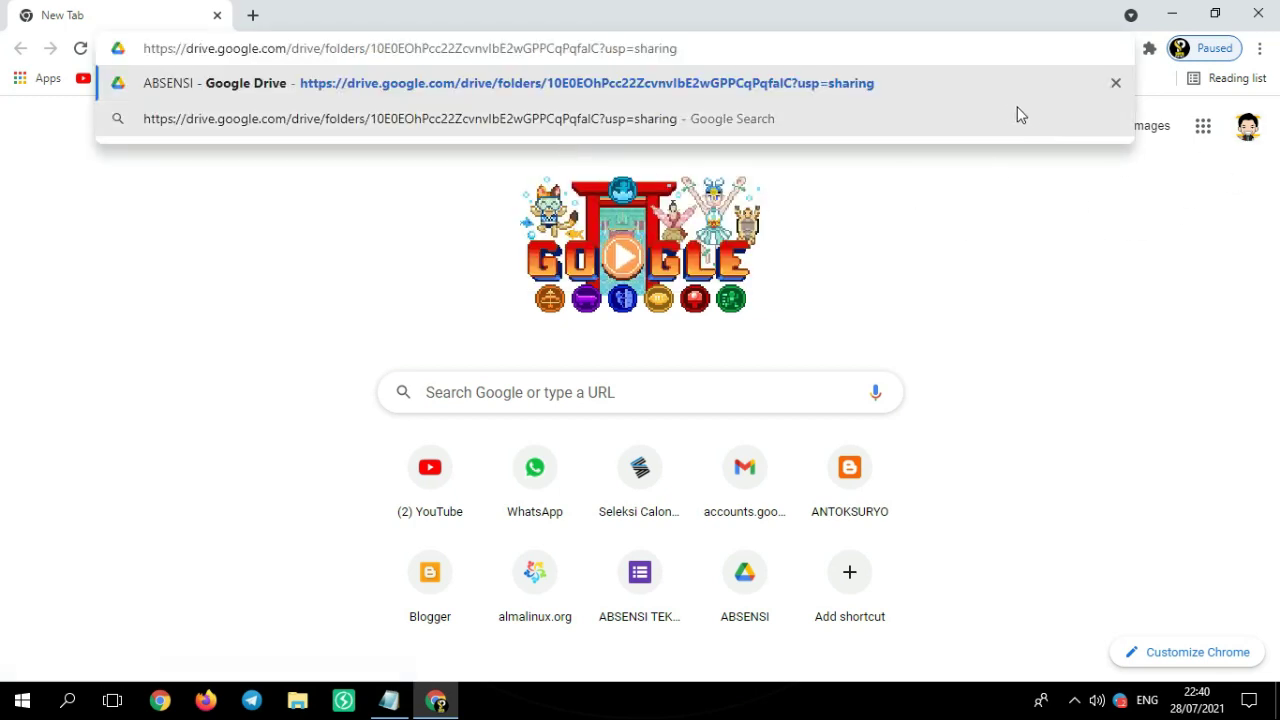
left_click(676, 68)
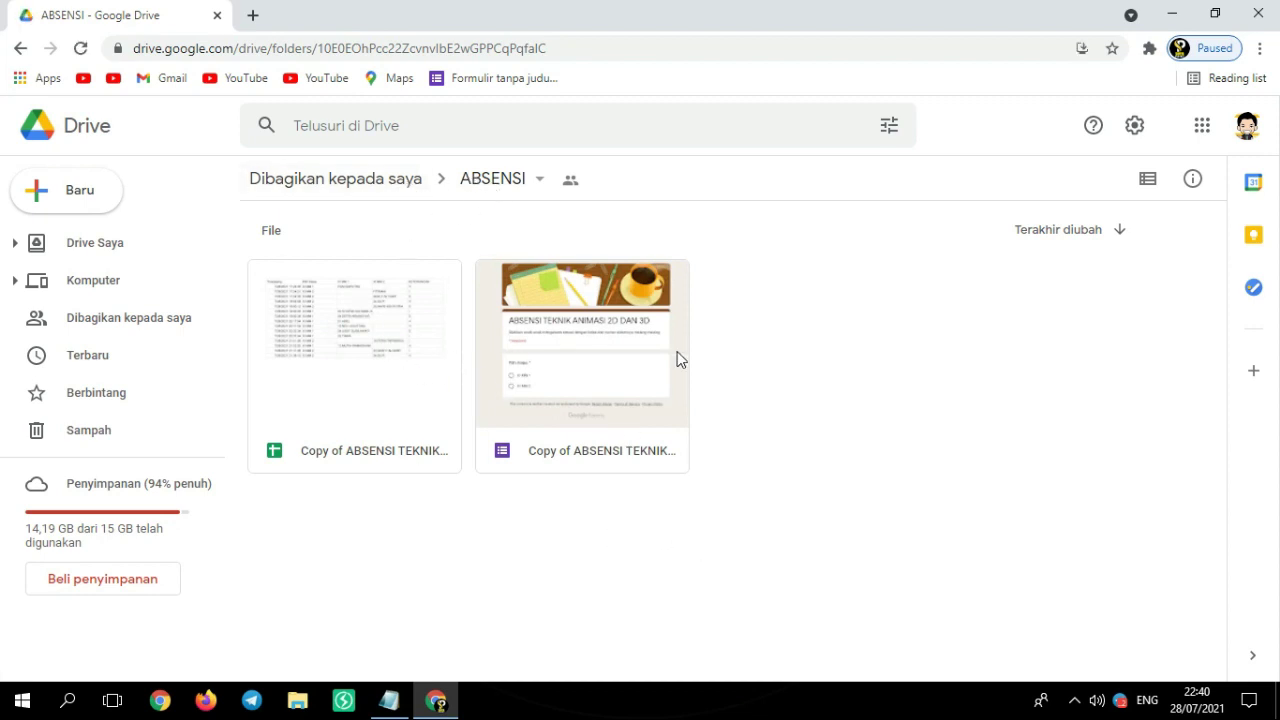
Make copies of both files in the shared ABSENSI folder and open Drive Saya to find the copies
left_click_drag(681, 525, 341, 318)
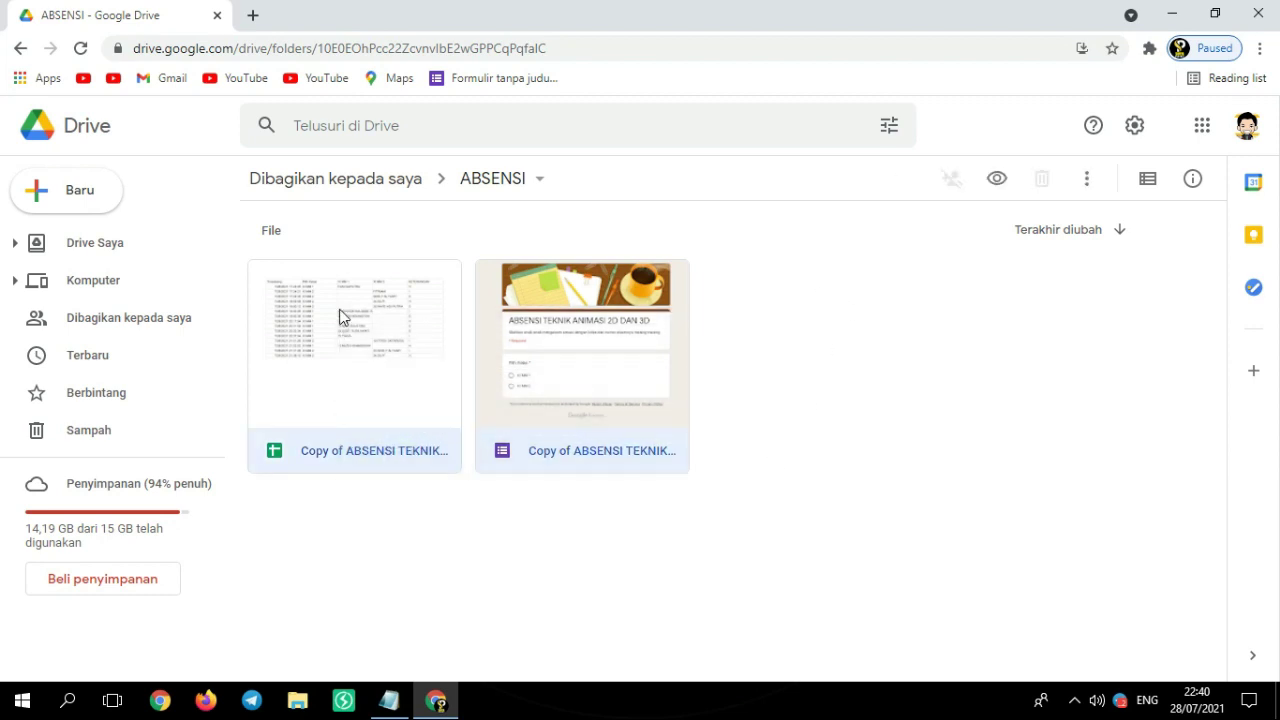
right_click(553, 336)
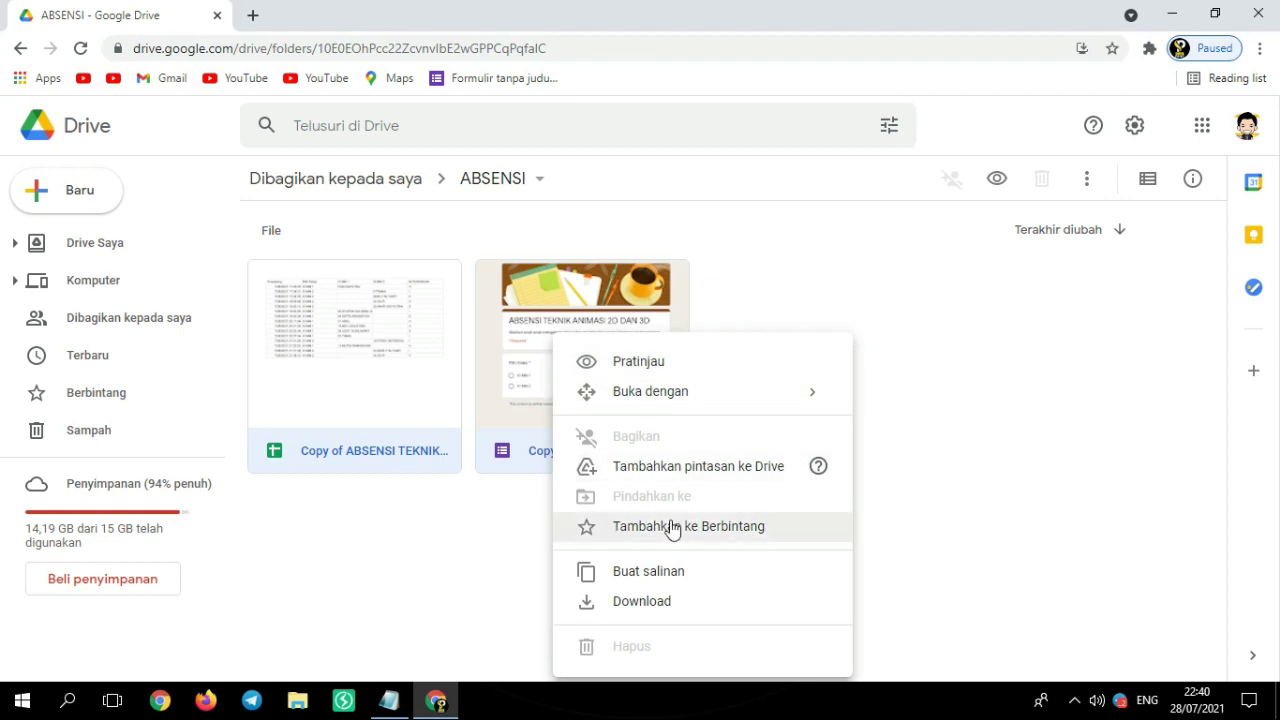
left_click(645, 578)
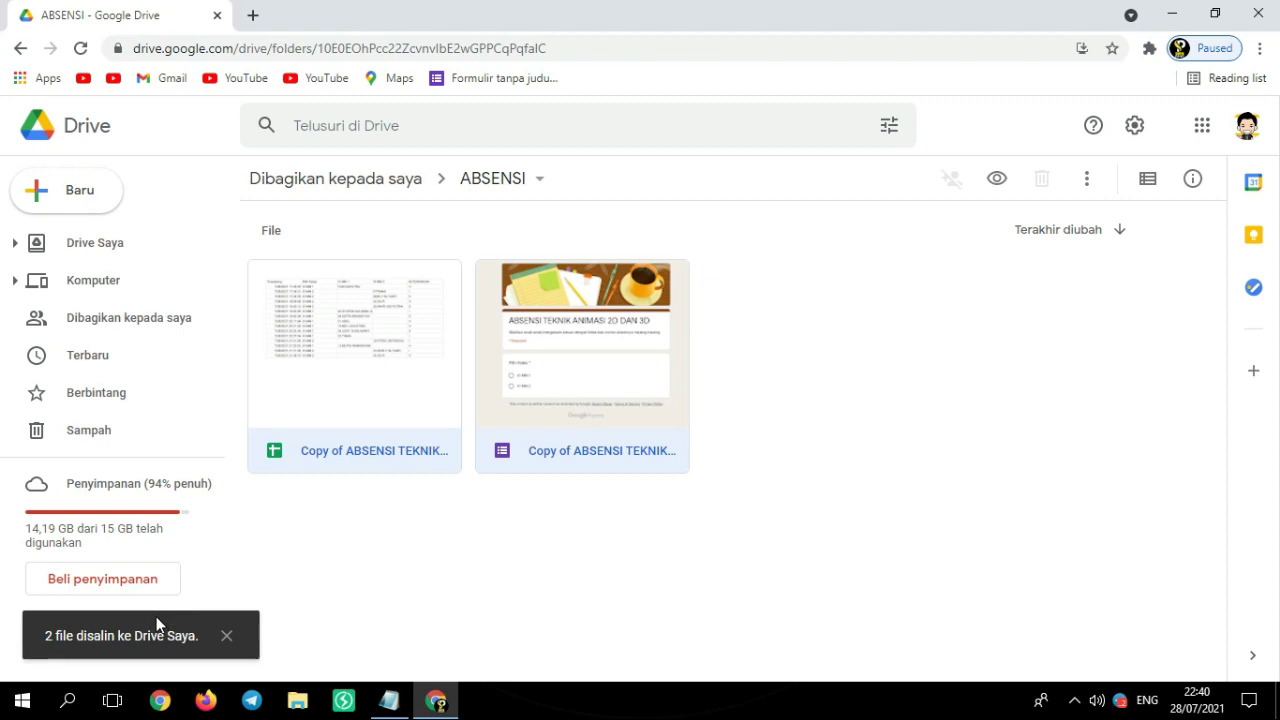
left_click(128, 256)
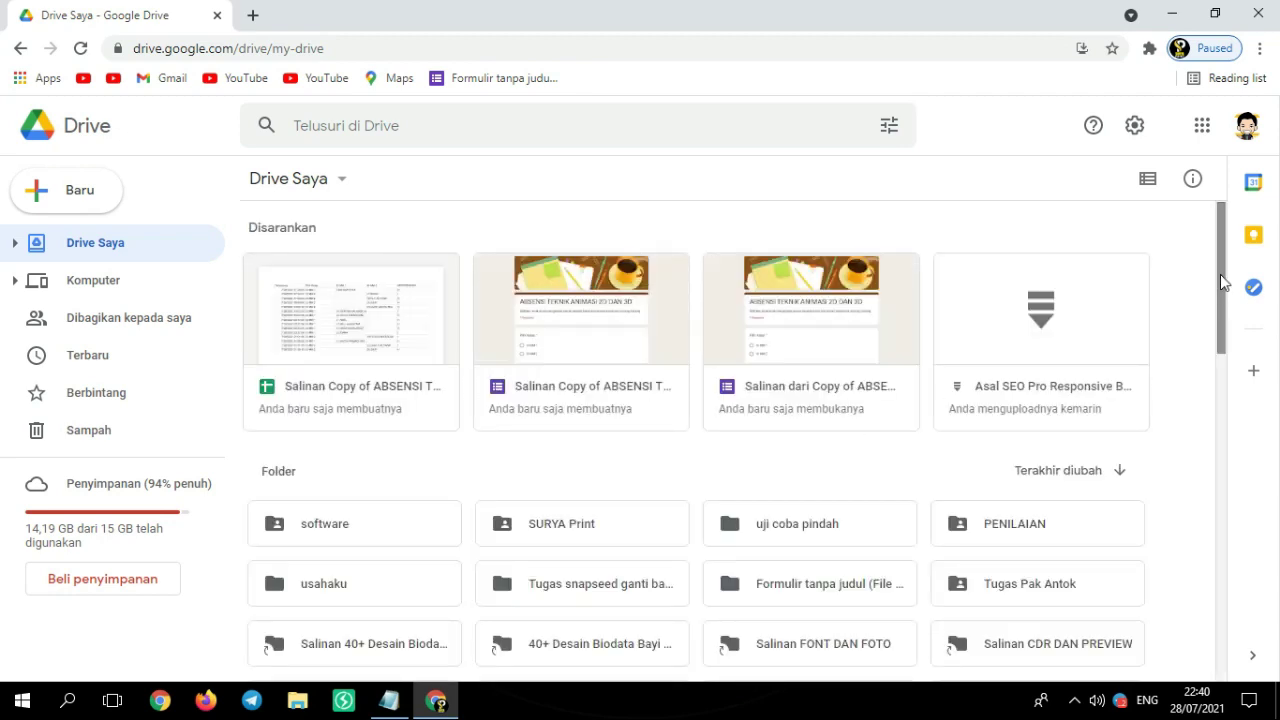
scroll(1223, 280, "down", 1)
scroll(990, 327, "up", 1)
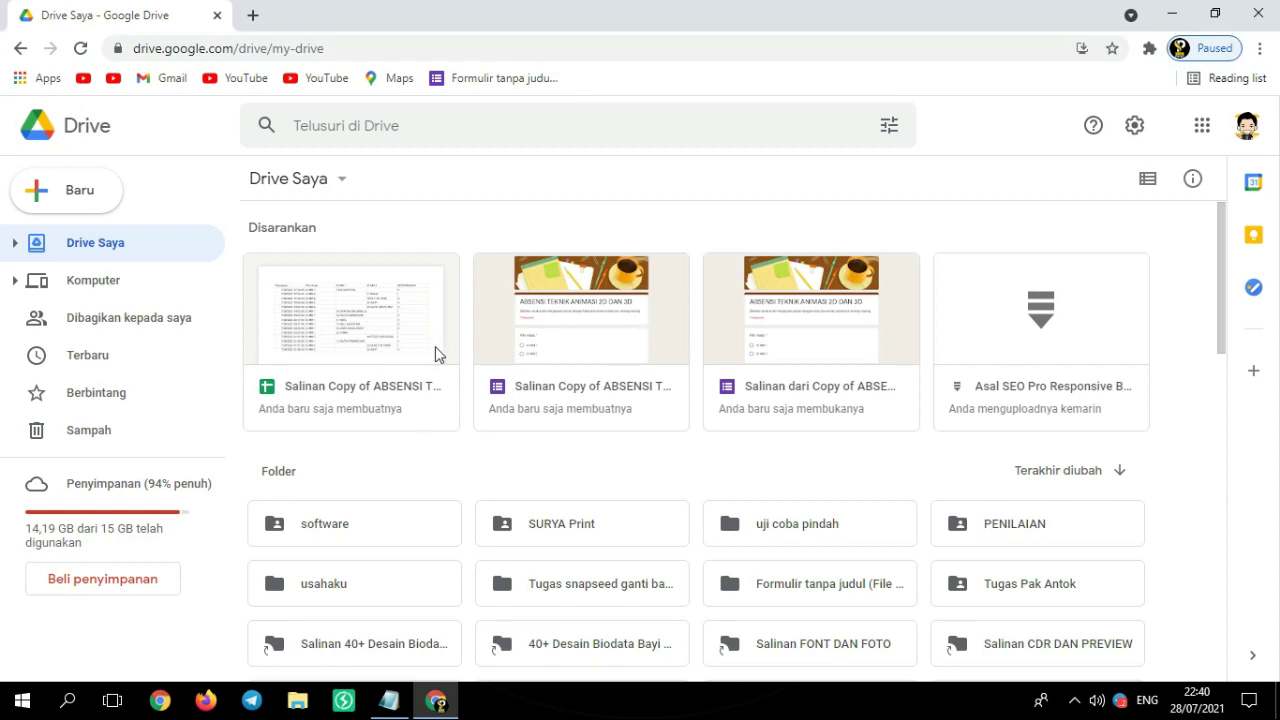
Create a new folder named ABSENSI PKK in Drive Saya
right_click(491, 465)
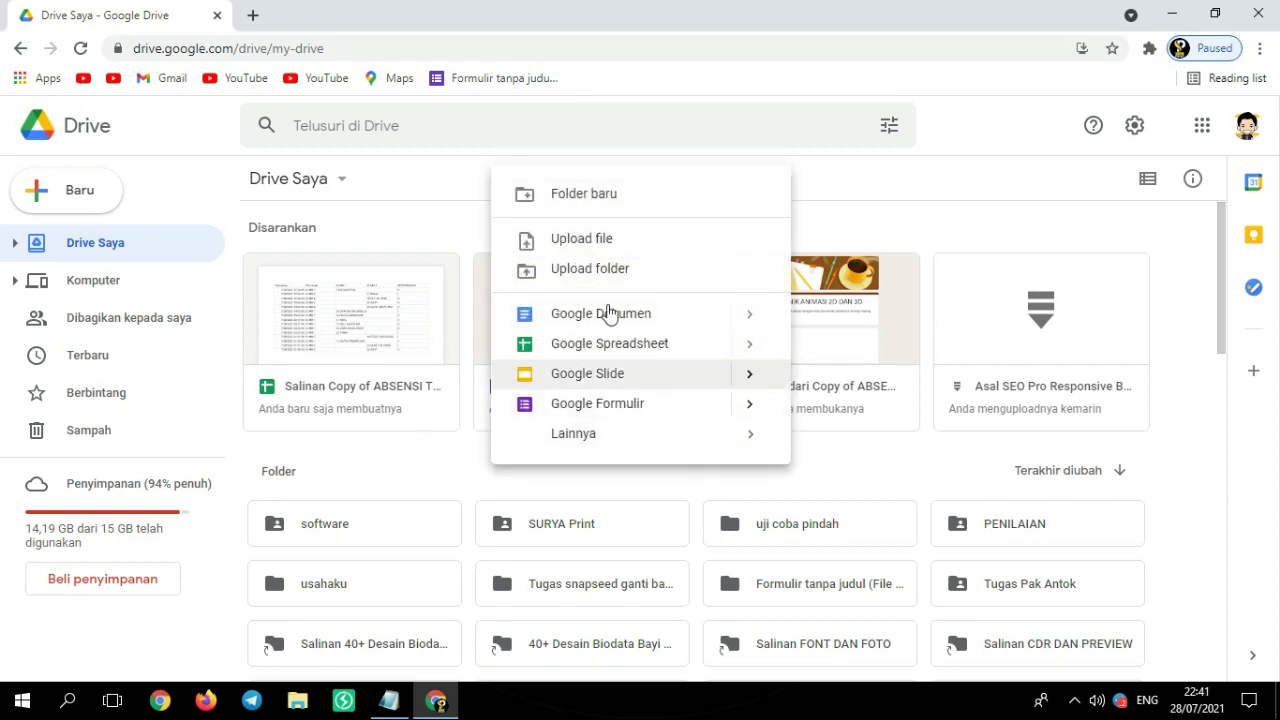
left_click(623, 206)
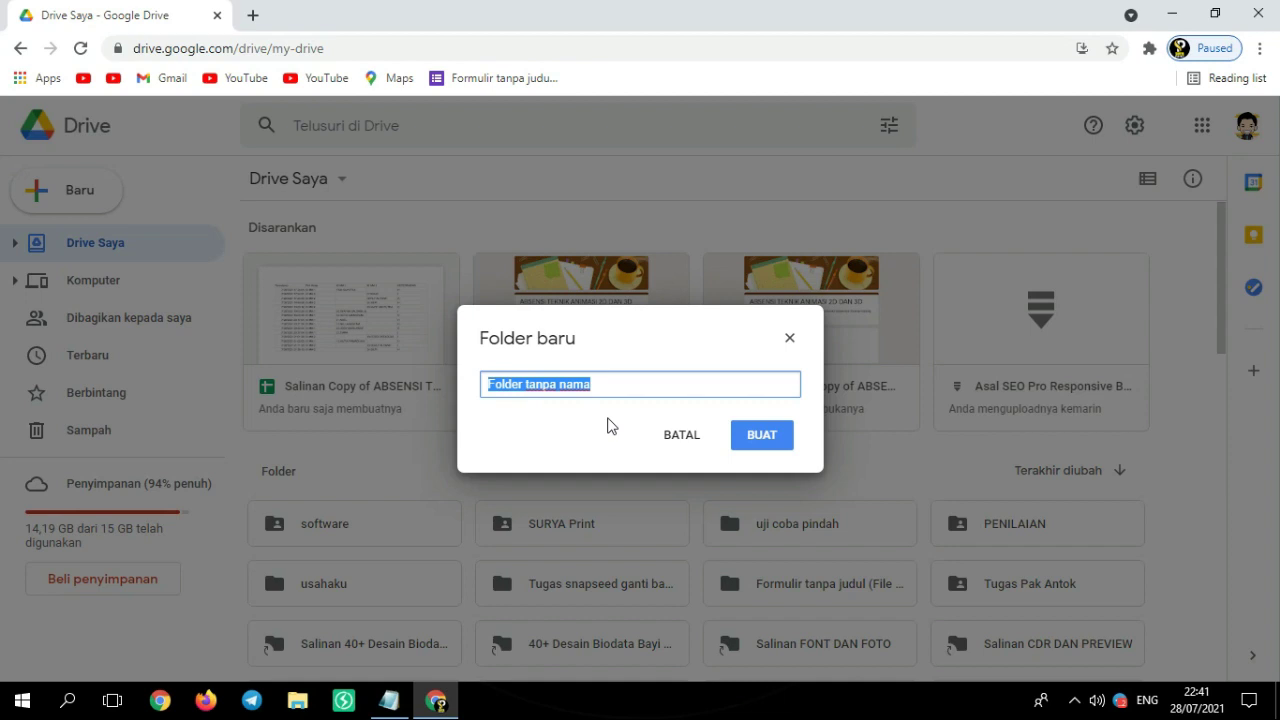
type("ABSENSI PKK")
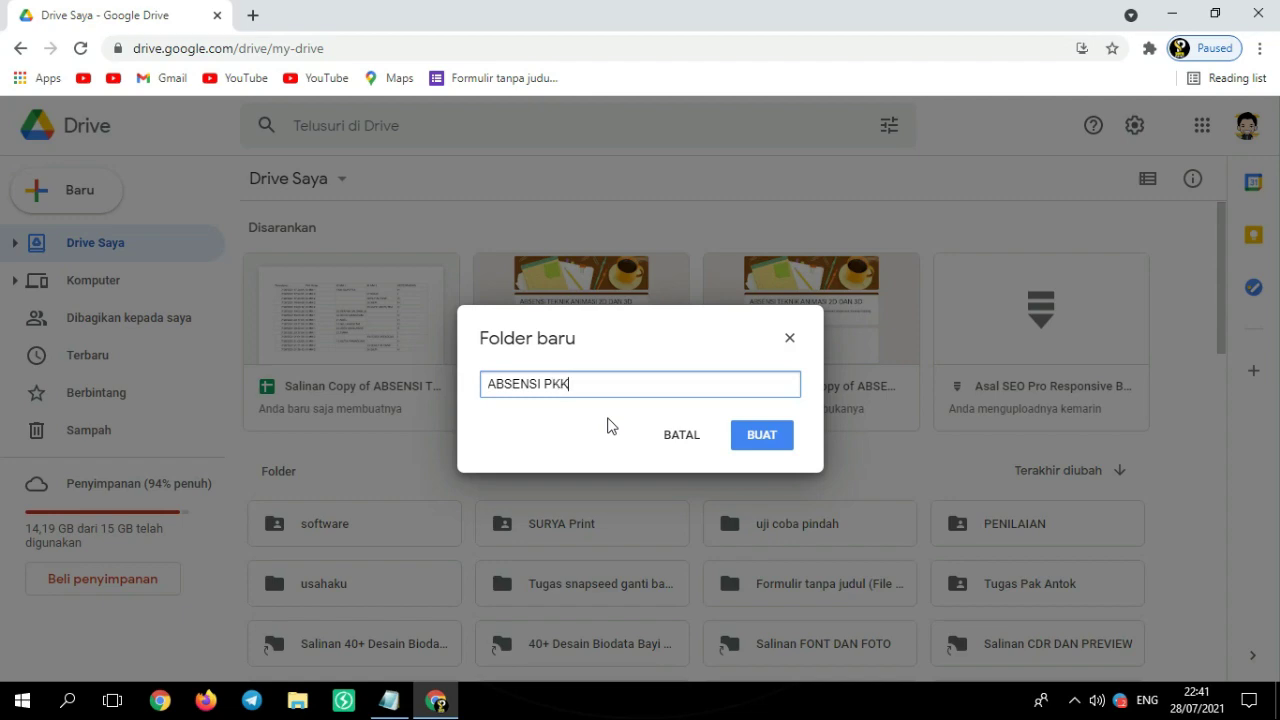
left_click(762, 438)
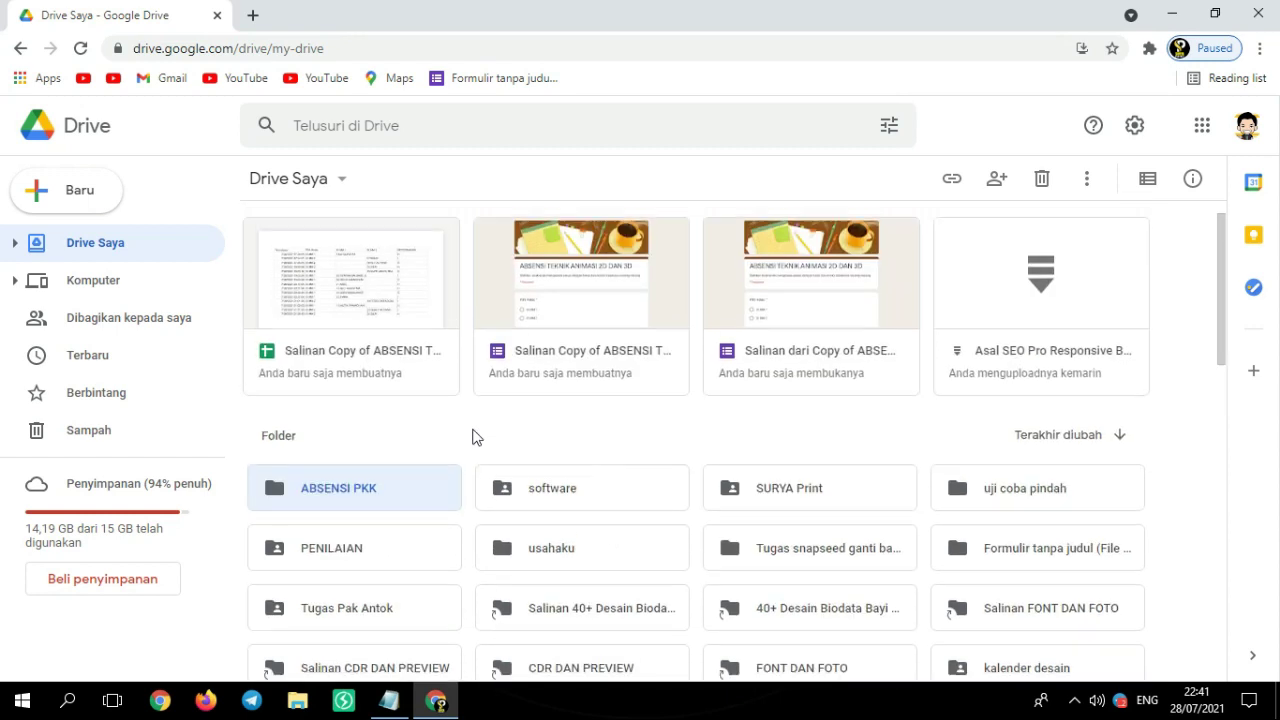
Try to select the copied spreadsheet and the copied form together among the suggested files
scroll(510, 432, "up", 1)
left_click(557, 424)
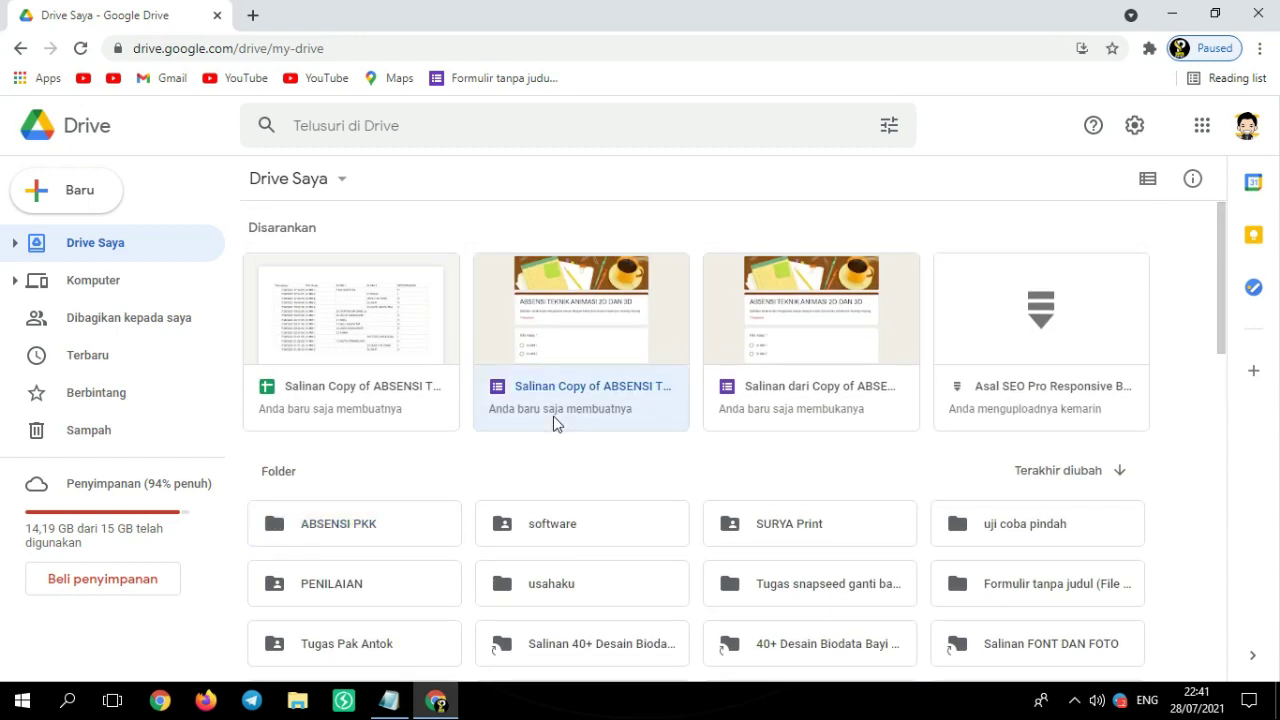
left_click(430, 425)
left_click_drag(524, 457, 350, 308)
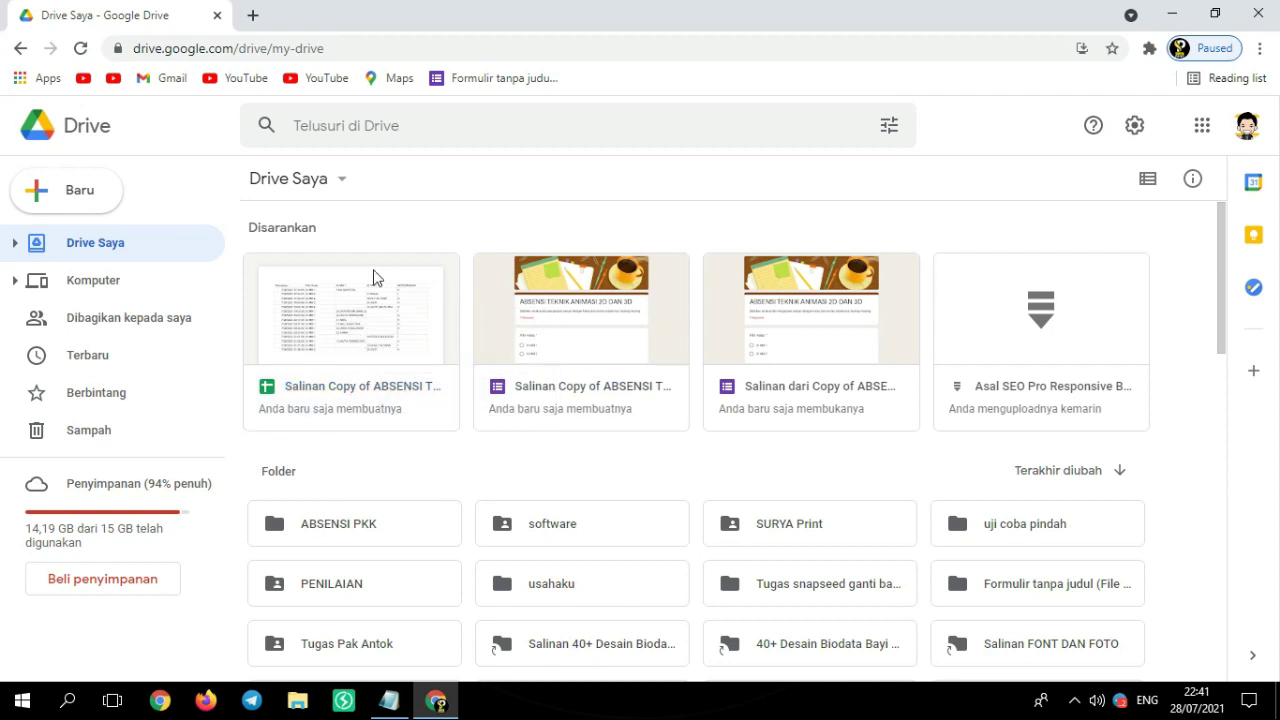
left_click(363, 395)
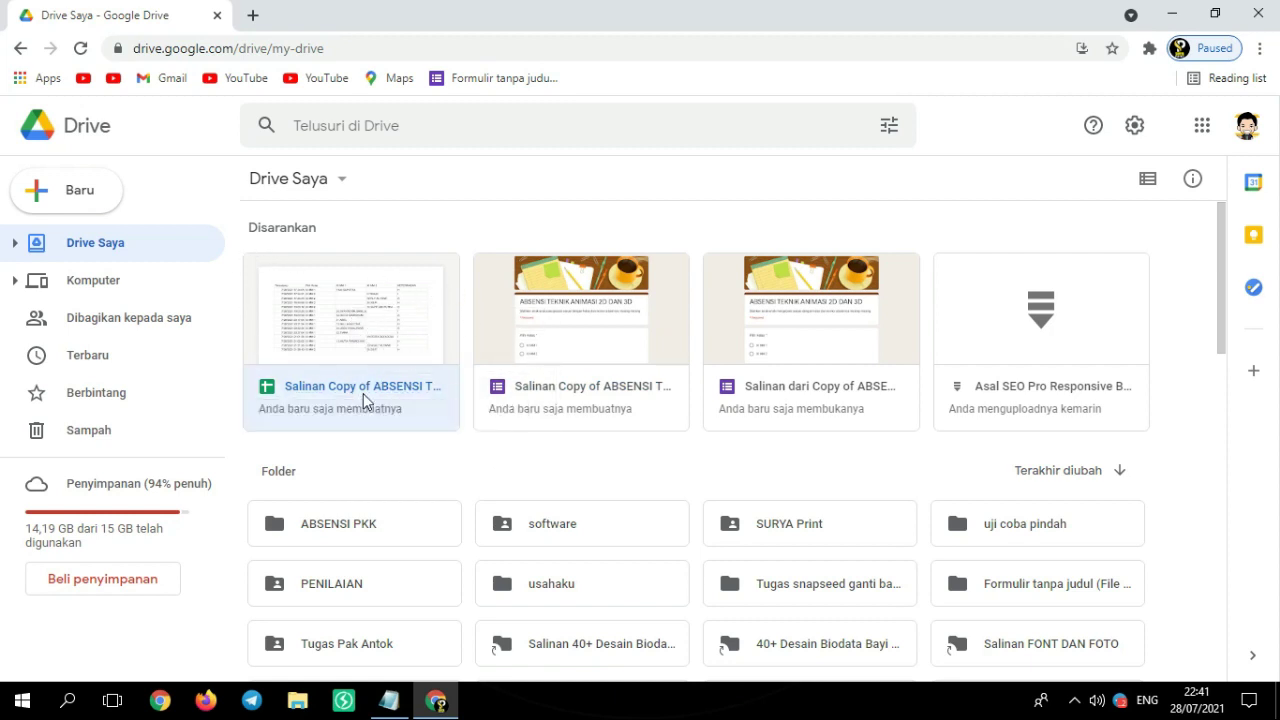
left_click(557, 408)
Move the copied ABSENSI TEKNIK ANIMASI 2D DAN 3D (Responses) spreadsheet into the ABSENSI PKK folder of Drive Saya
left_click(418, 400)
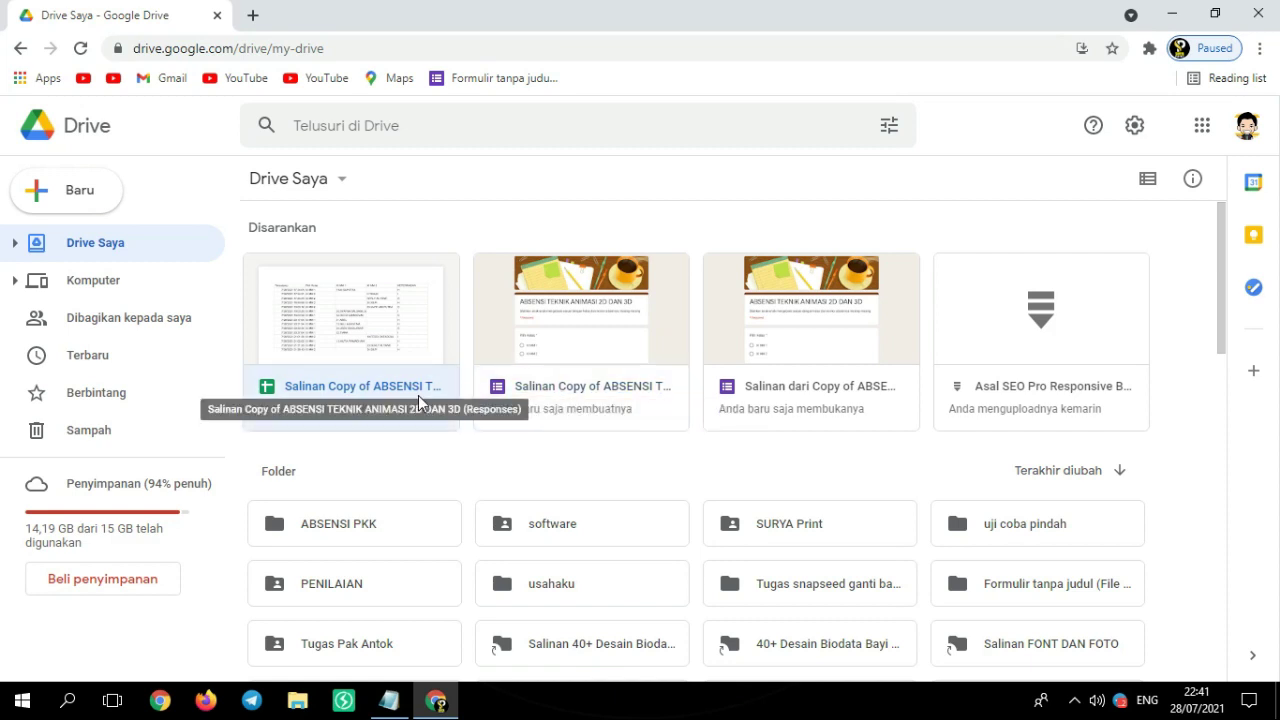
right_click(418, 395)
left_click(488, 417)
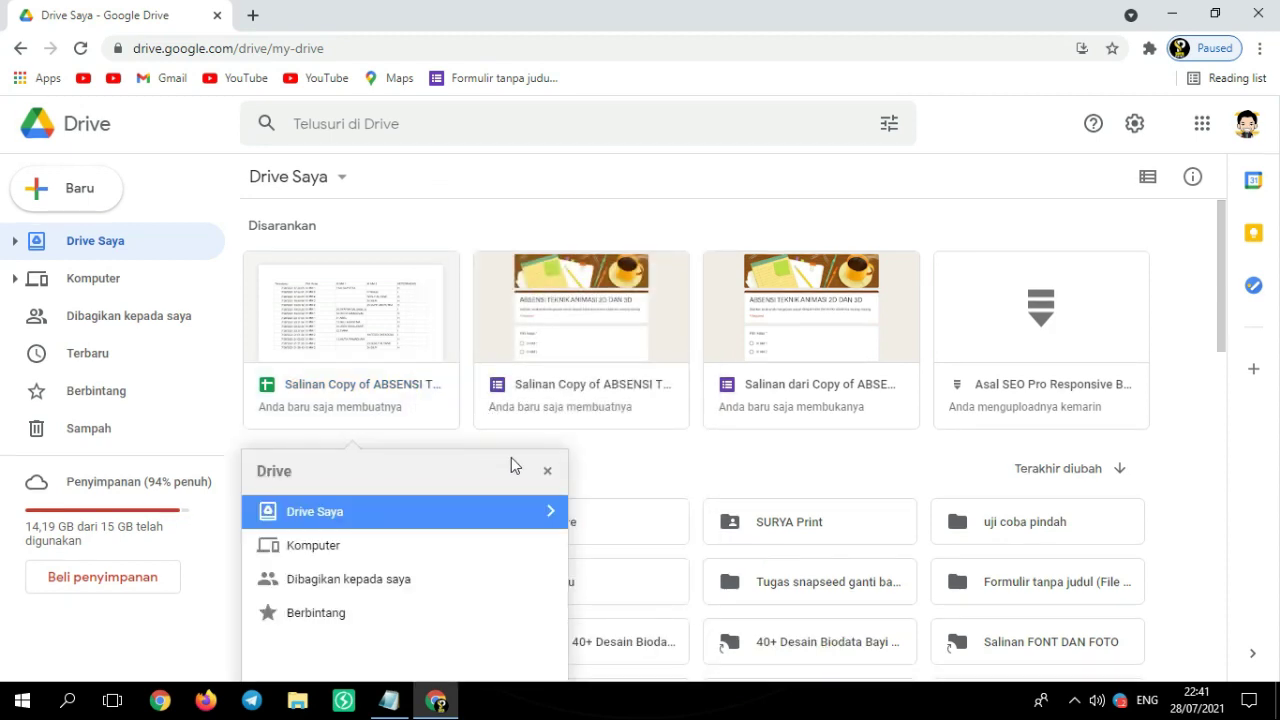
double_click(367, 527)
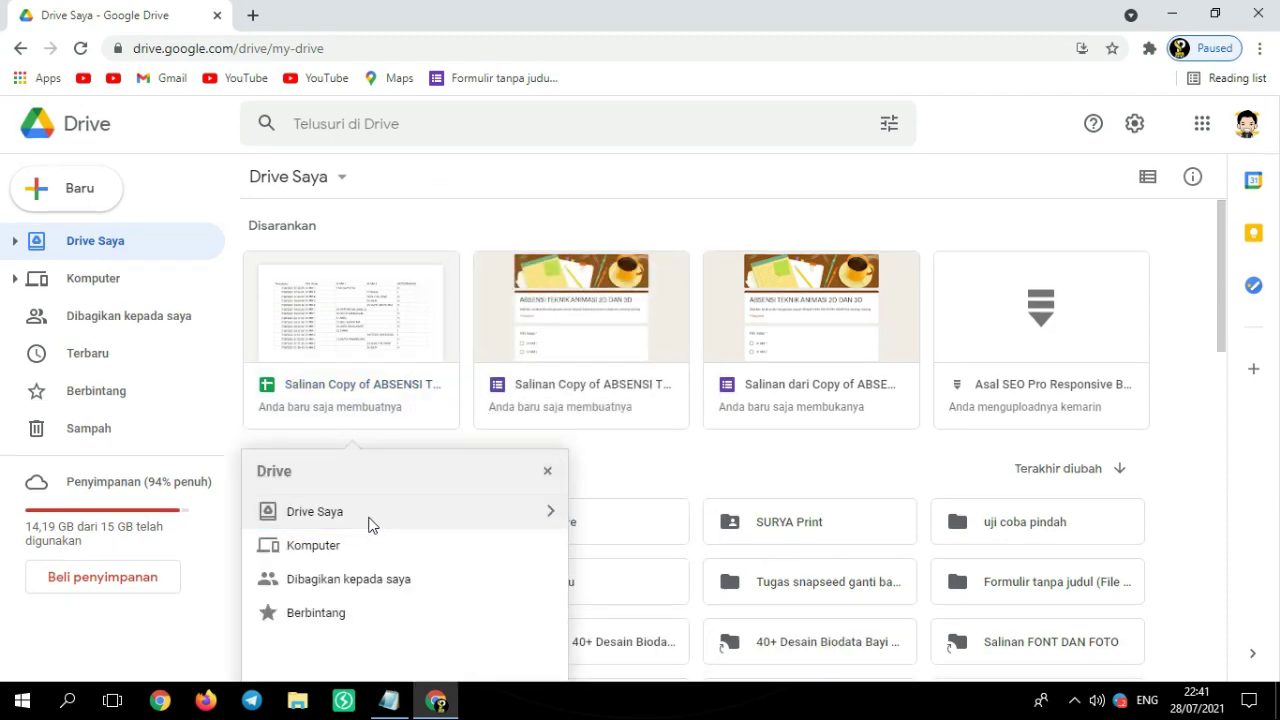
left_click(550, 512)
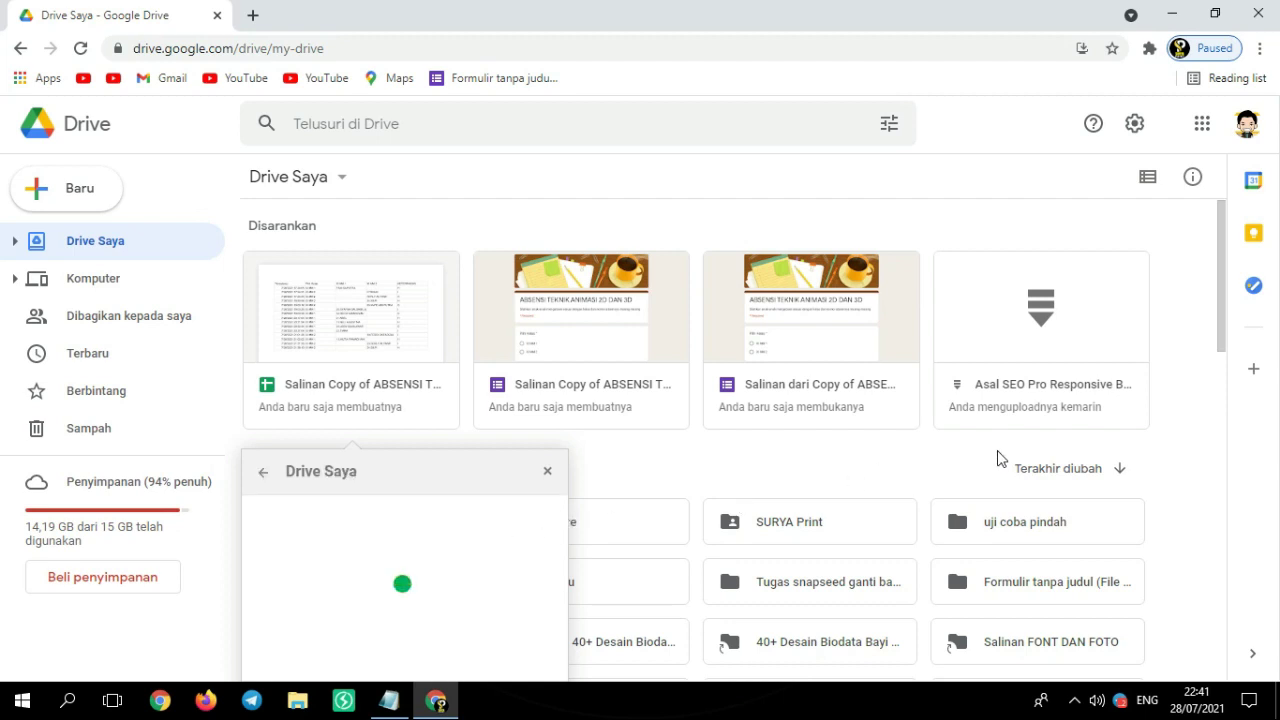
scroll(1000, 455, "down", 2)
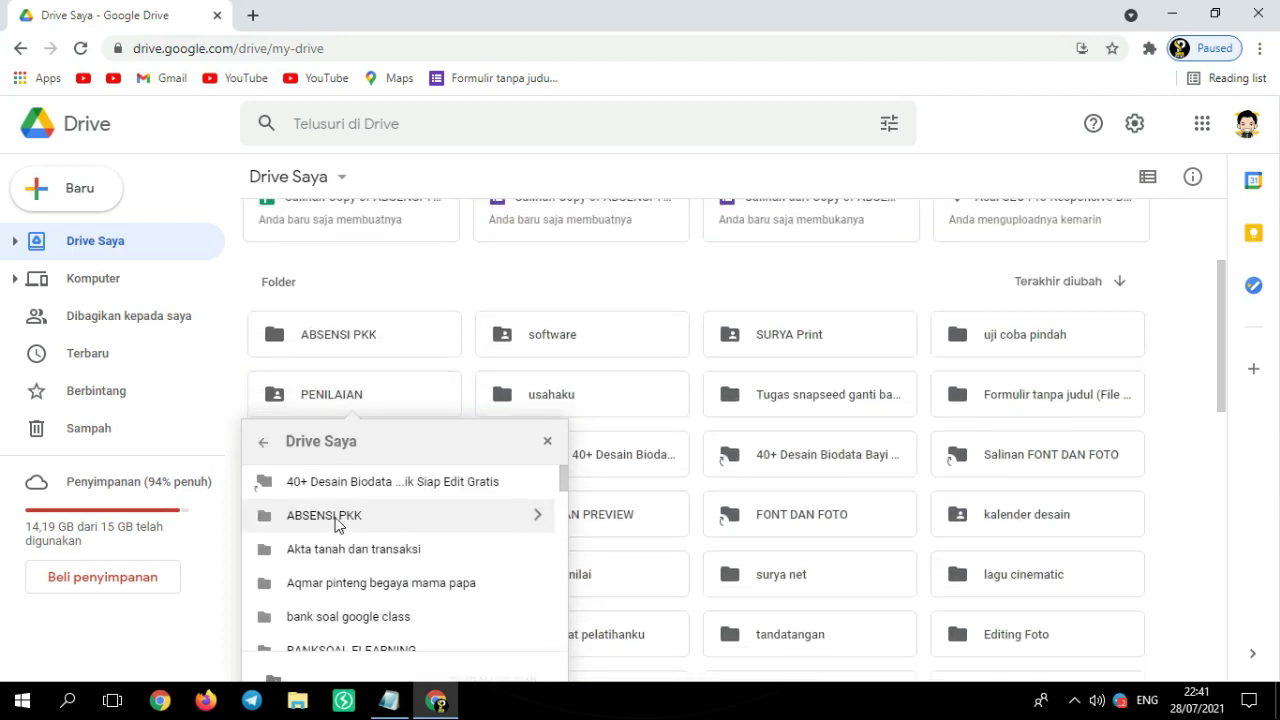
left_click(337, 518)
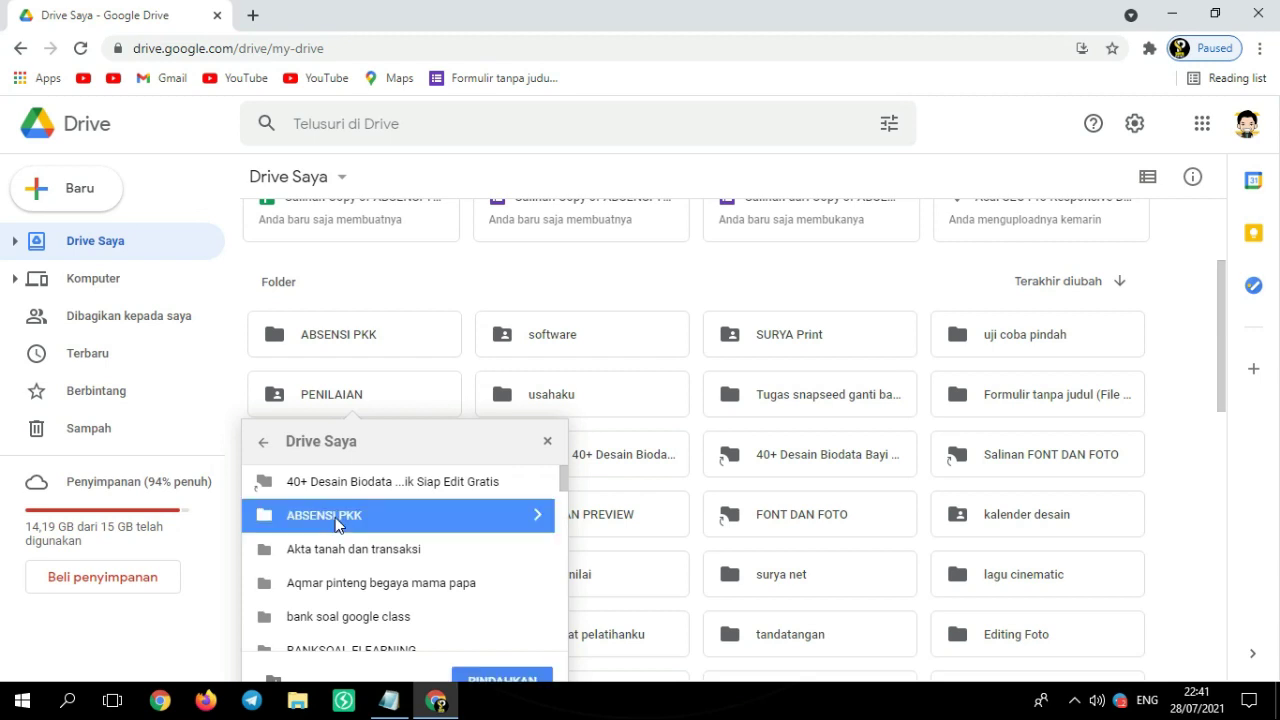
left_click(505, 676)
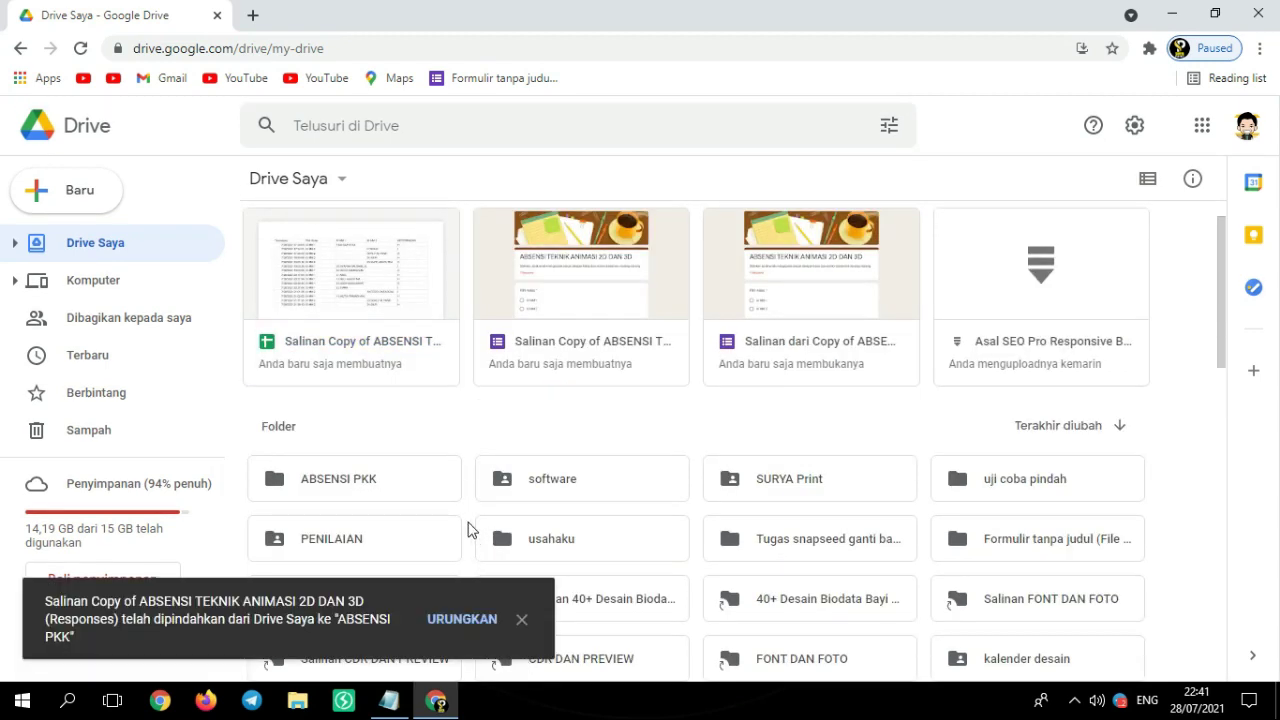
Move the copied ABSENSI TEKNIK ANIMASI 2D DAN 3D form into the ABSENSI PKK folder of Drive Saya
right_click(603, 317)
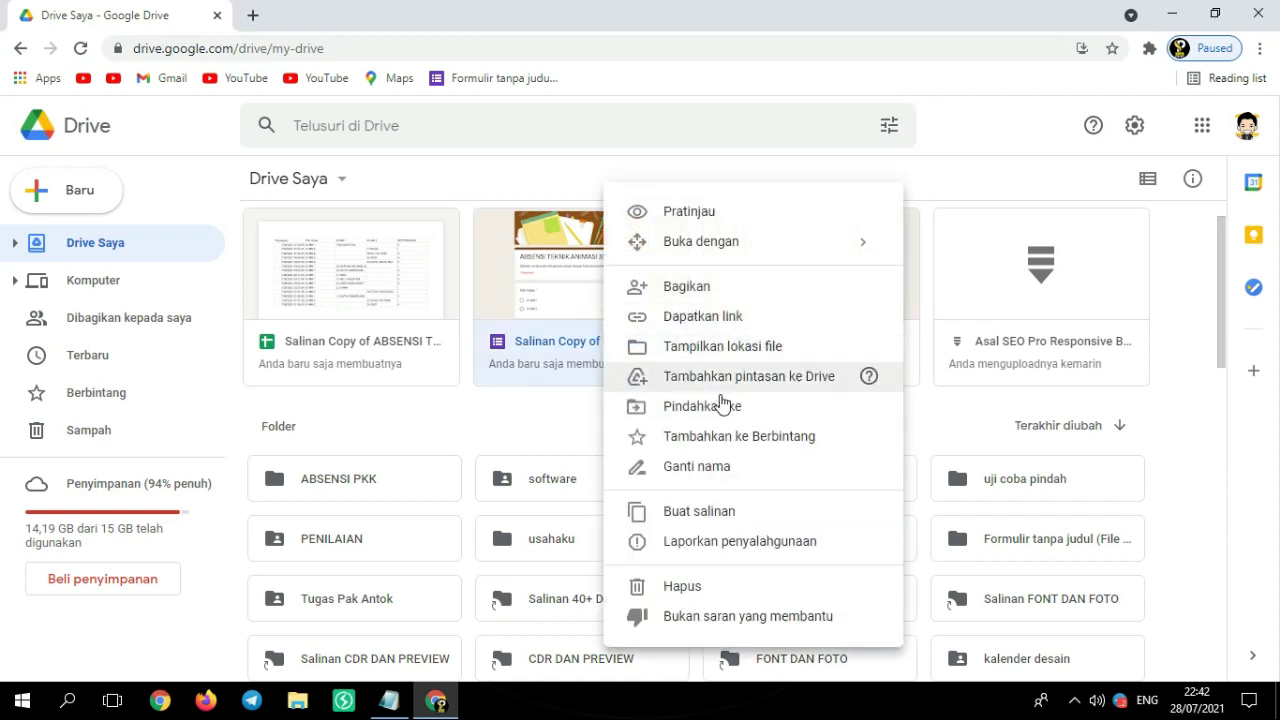
left_click(702, 406)
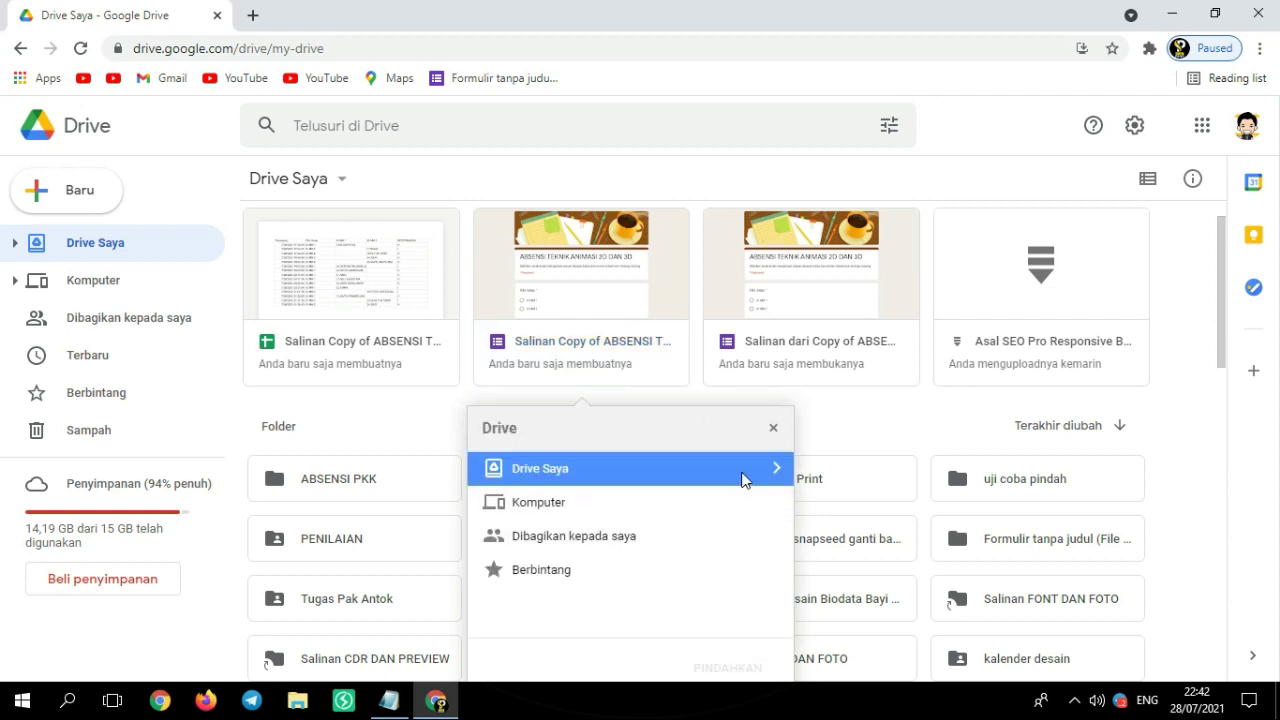
left_click(779, 474)
left_click(643, 512)
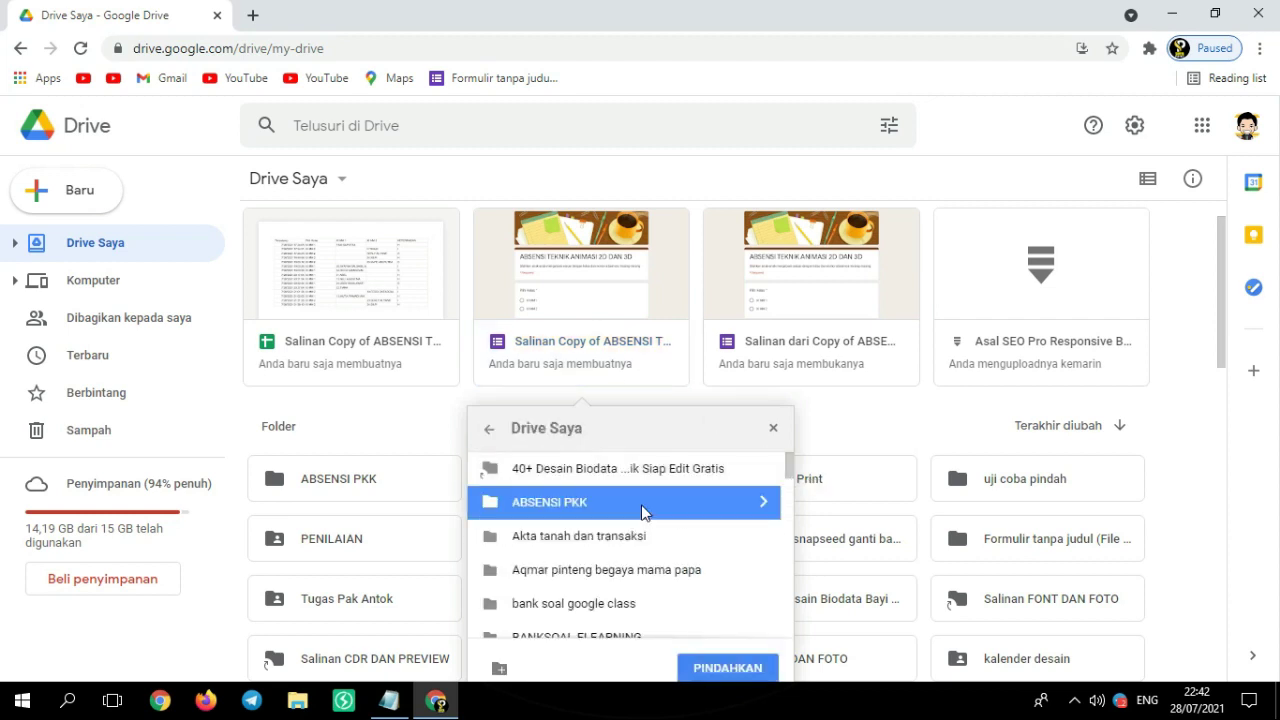
left_click(727, 668)
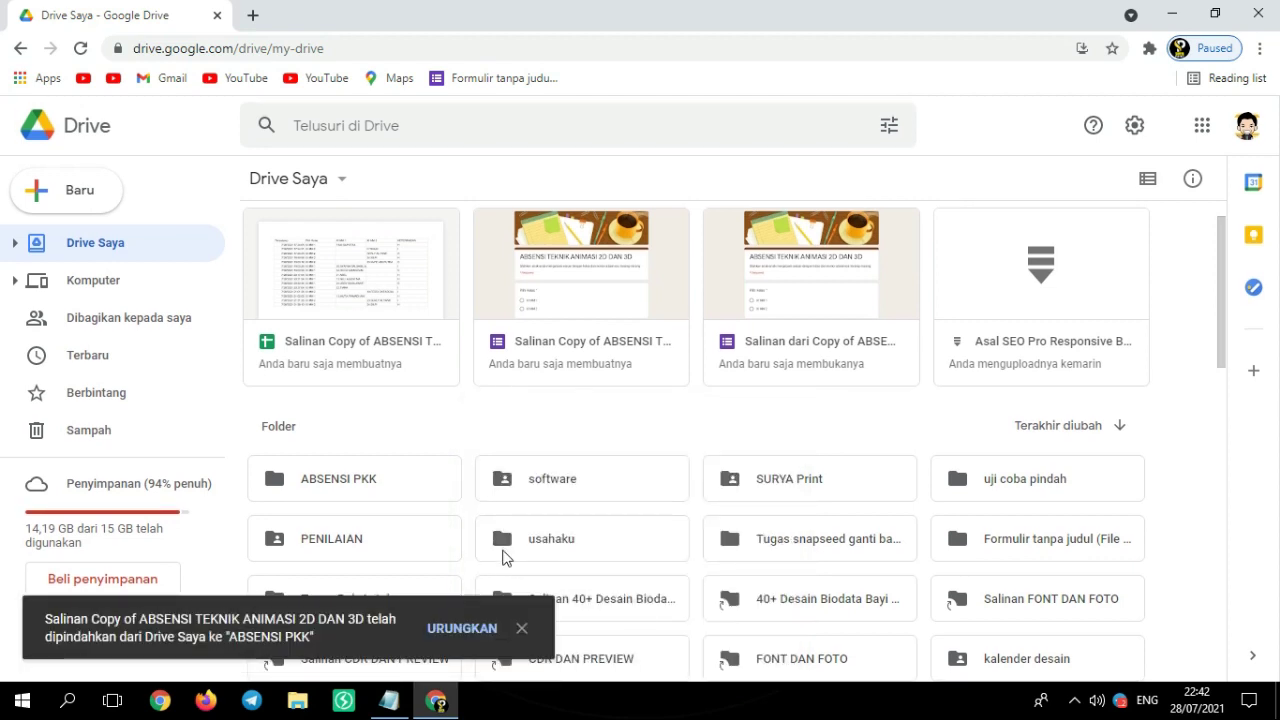
Open the ABSENSI PKK folder and check the copied form and spreadsheet in it
double_click(368, 490)
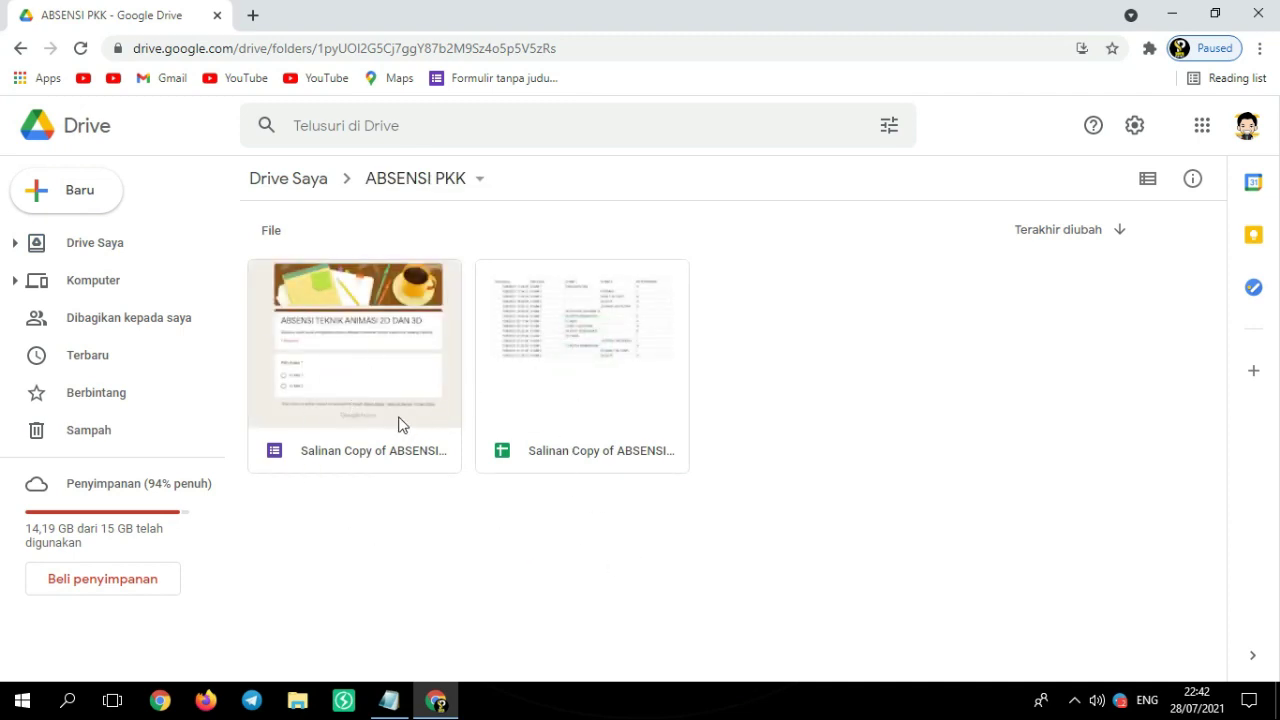
left_click(386, 376)
left_click(591, 393)
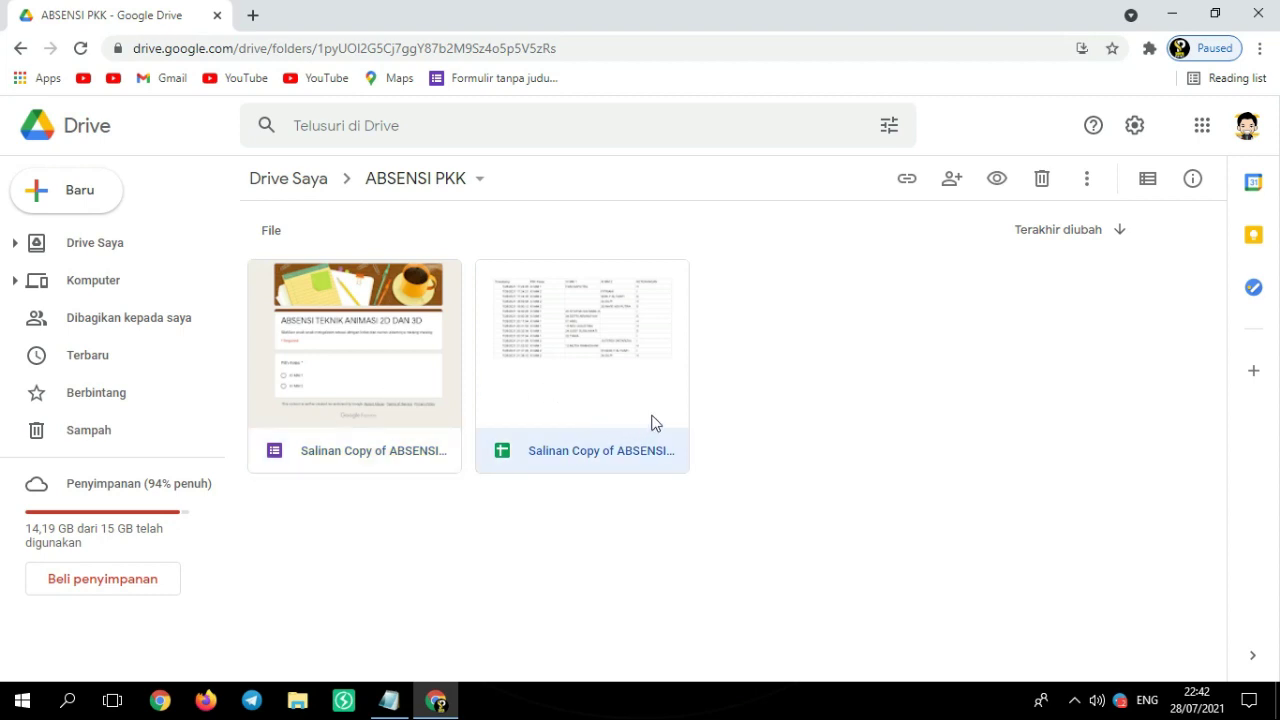
left_click(814, 460)
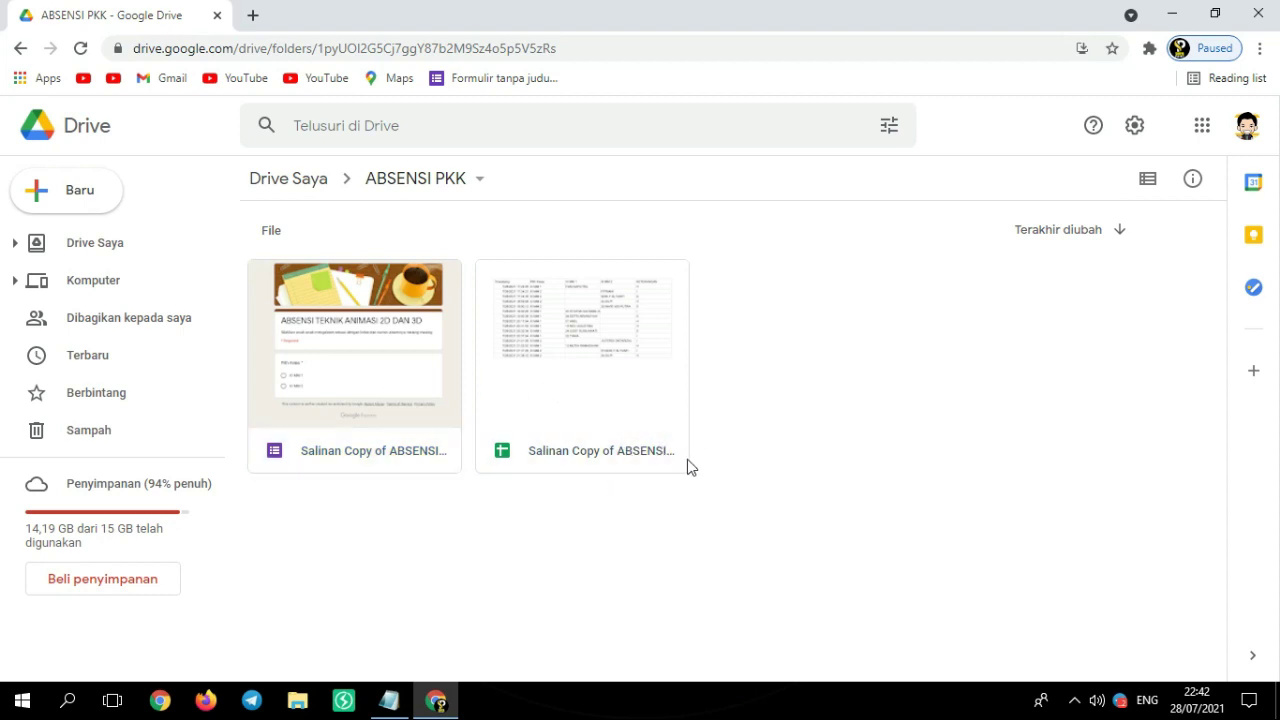
left_click(613, 428)
left_click(312, 421)
left_click(396, 531)
Rename the copied ABSENSI TEKNIK ANIMASI 2D DAN 3D form to ABSENSI PKK
left_click(367, 456)
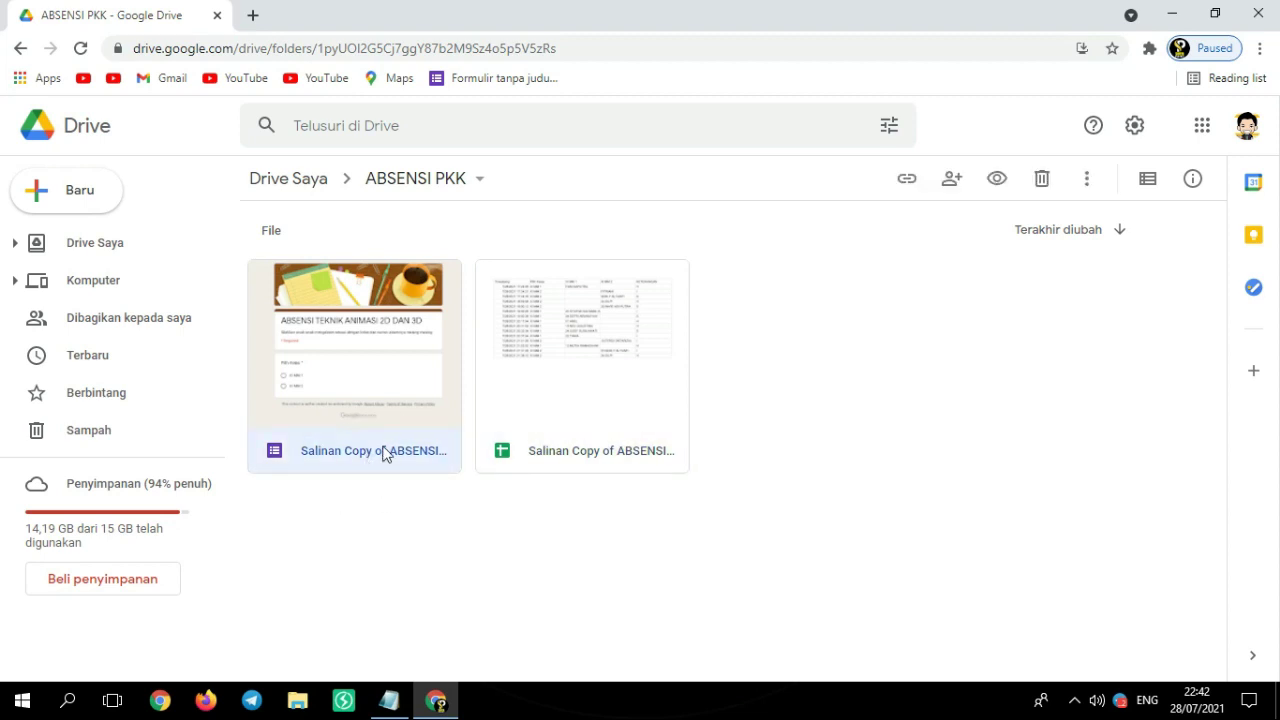
right_click(385, 453)
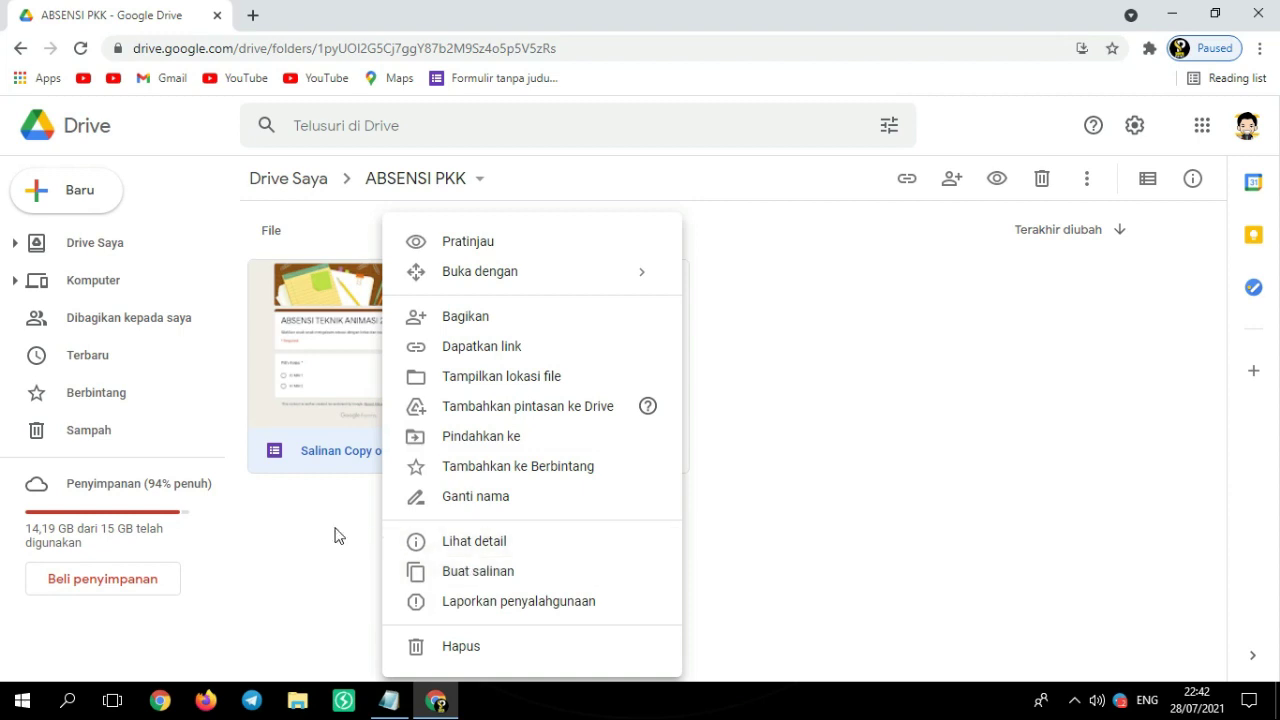
left_click(339, 536)
right_click(398, 443)
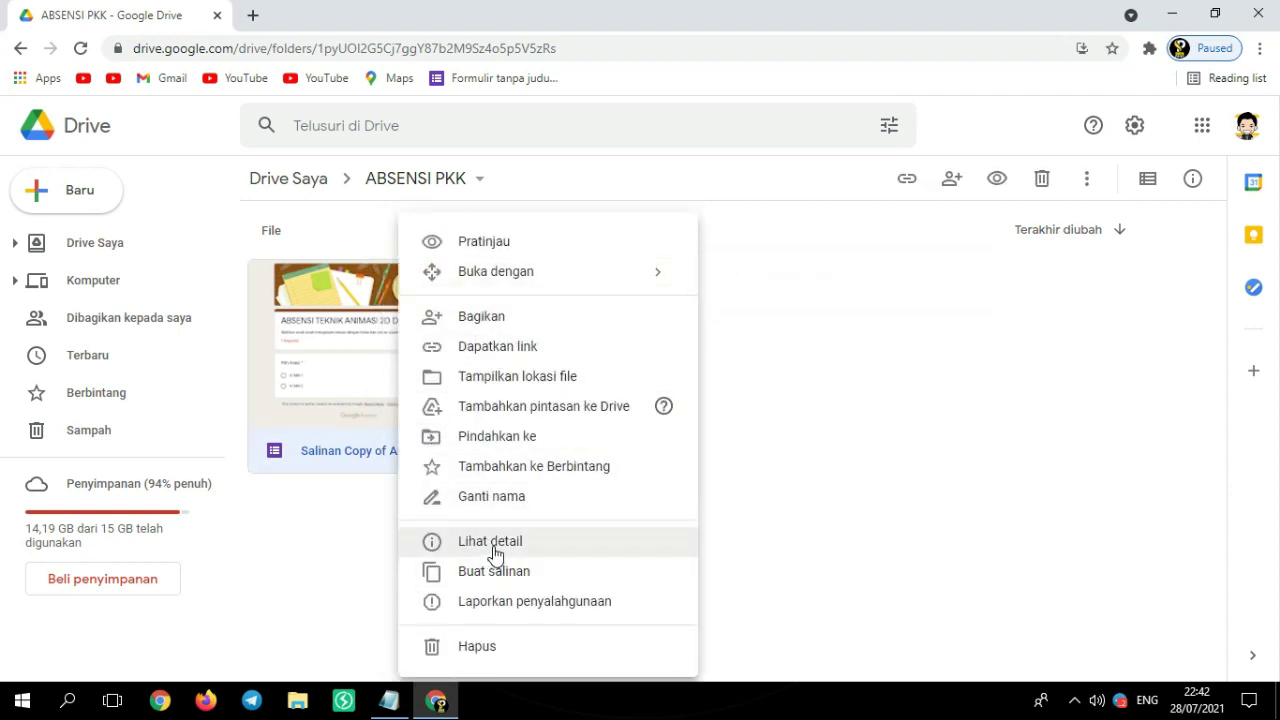
left_click(500, 497)
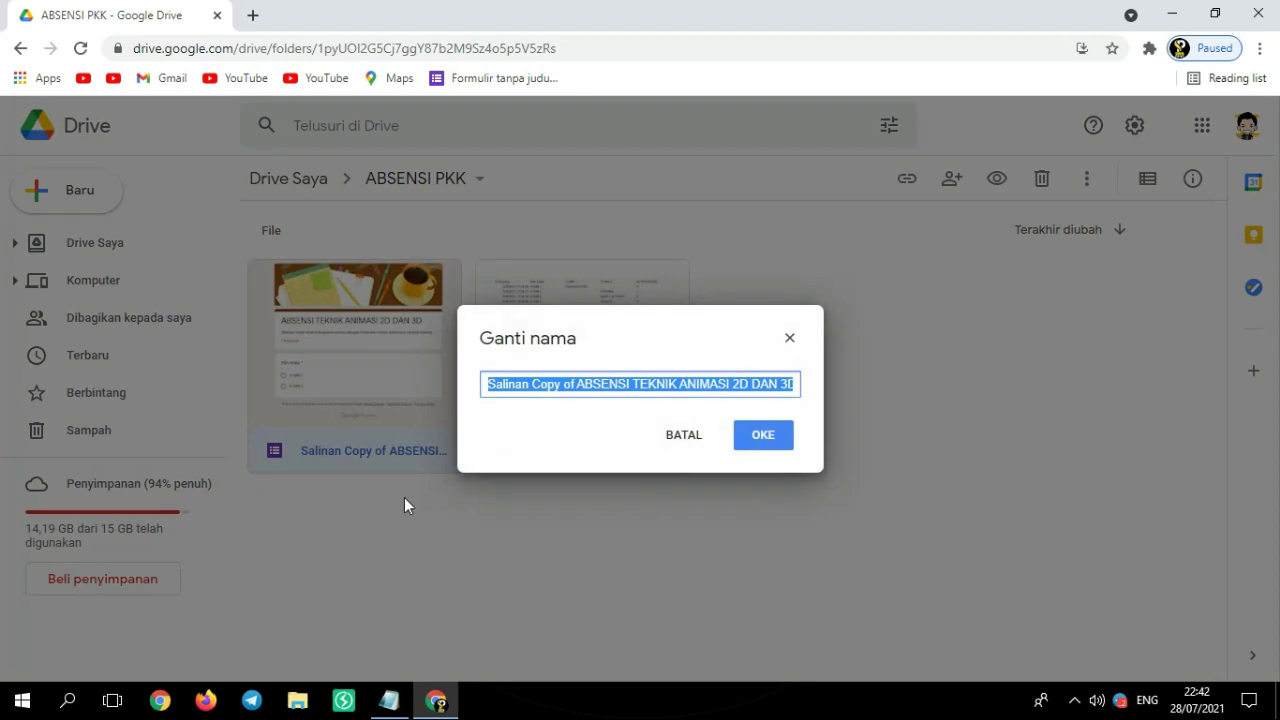
left_click(605, 389)
left_click_drag(578, 381, 453, 397)
key("BackSpace")
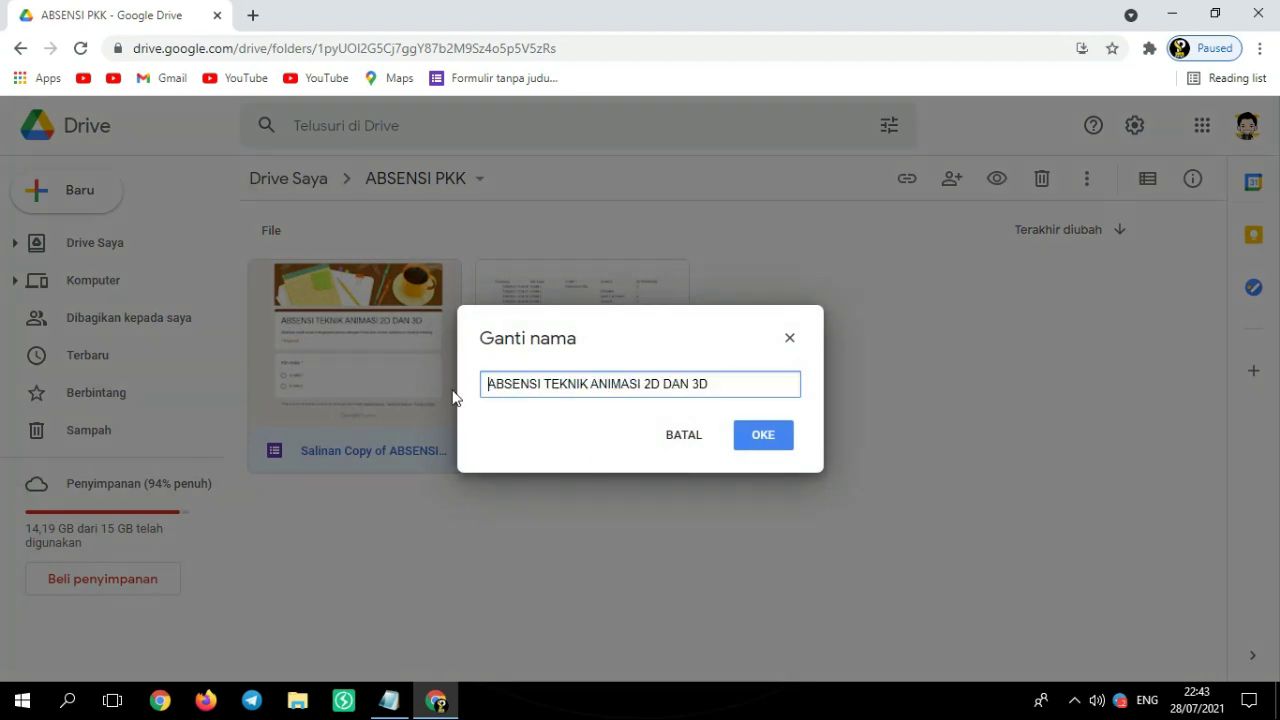
left_click_drag(720, 383, 546, 390)
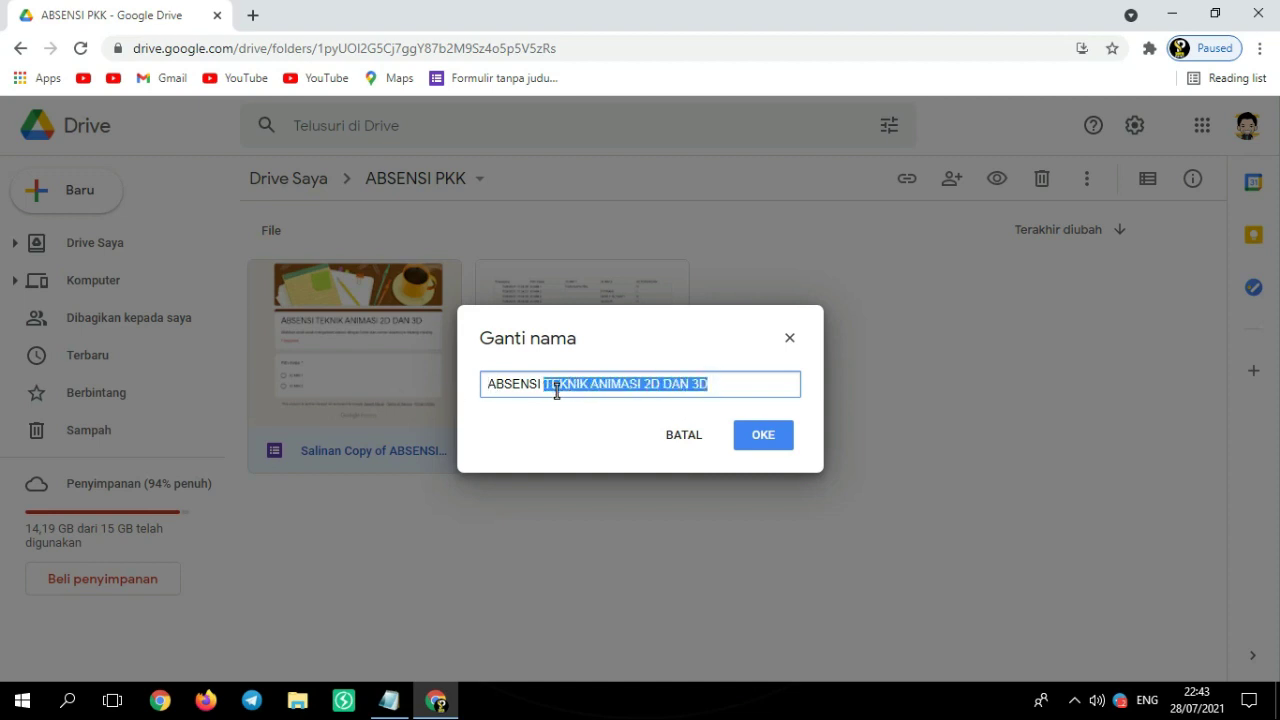
type("PKK")
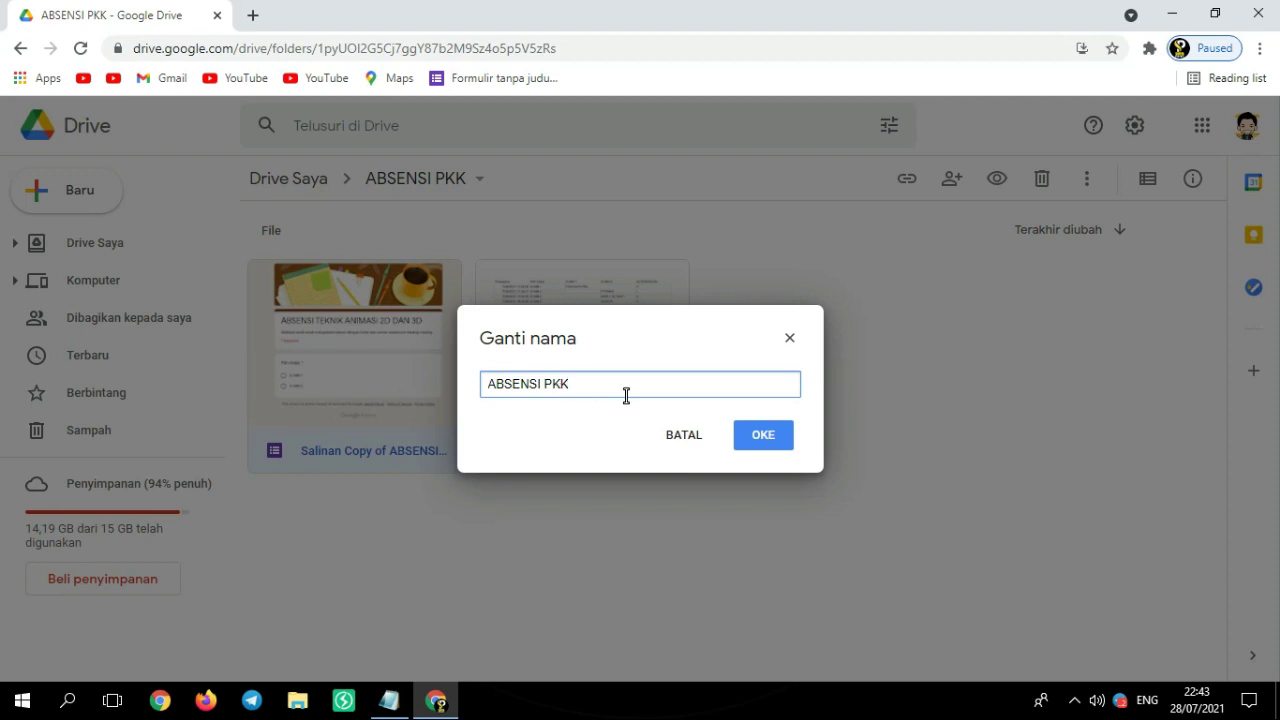
left_click(757, 440)
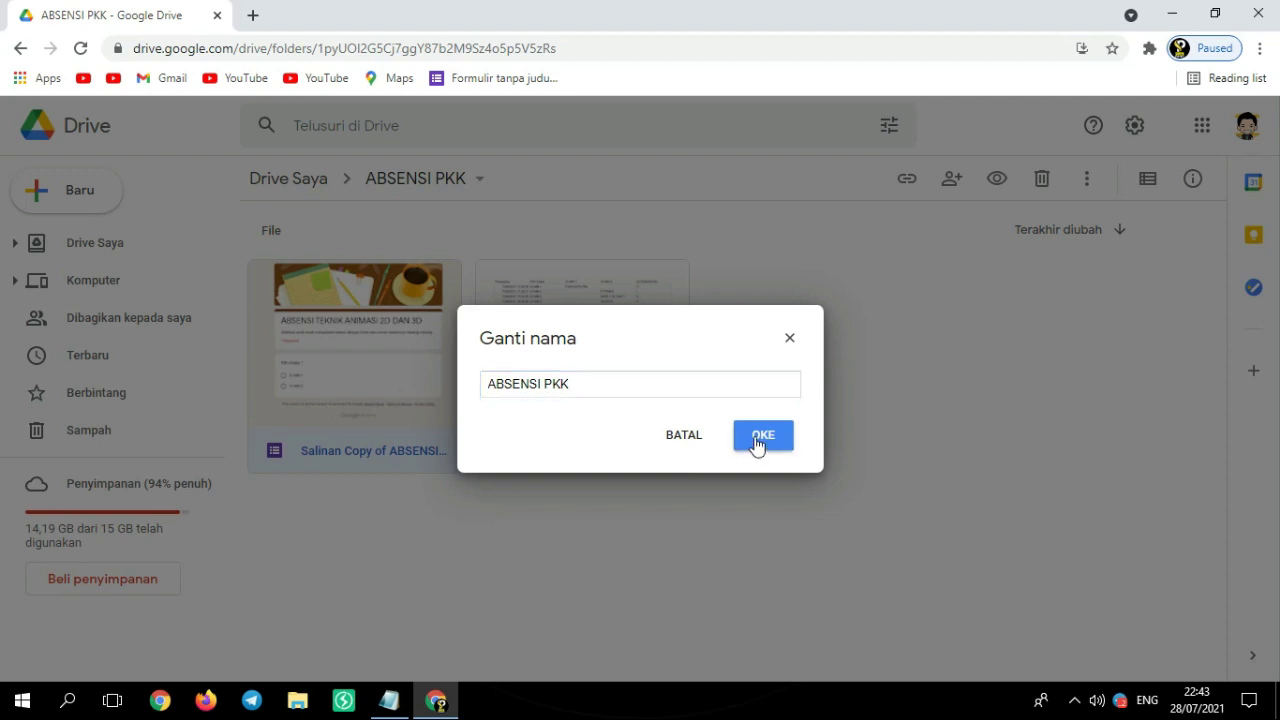
Rename the copied responses spreadsheet to ABSENSI PKK (Responses) and dismiss the rename notification
right_click(620, 453)
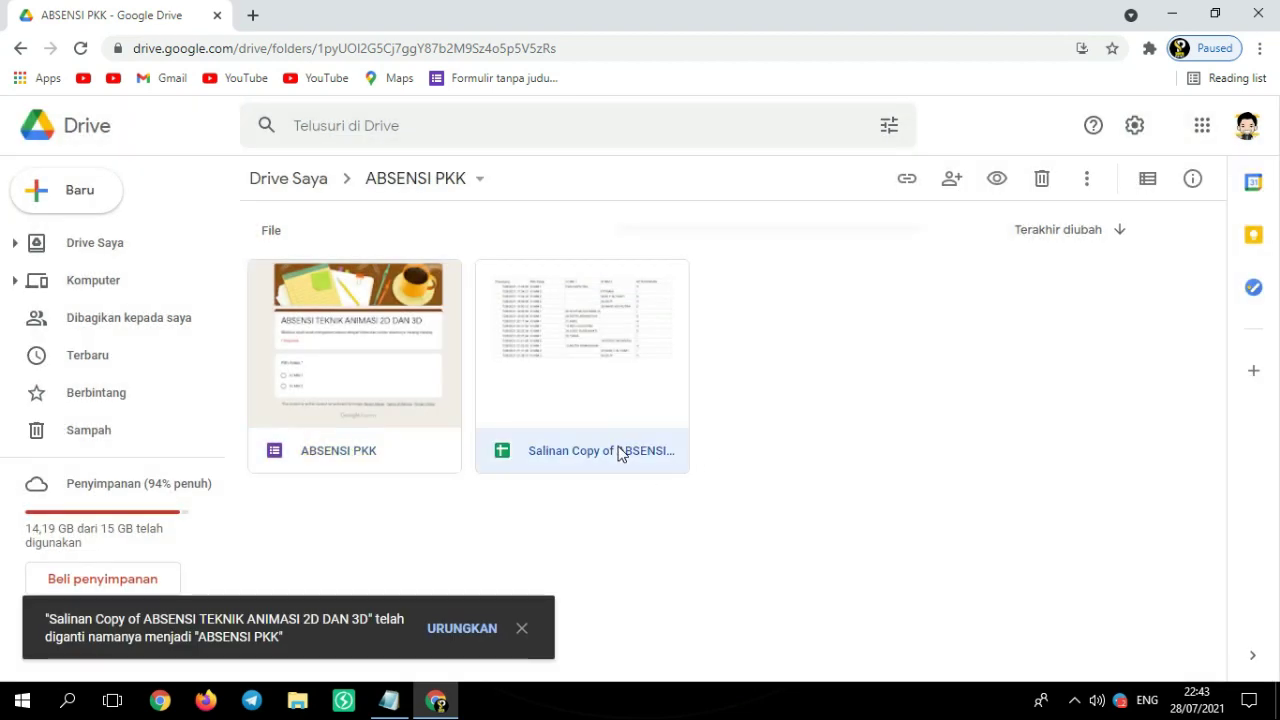
left_click(713, 497)
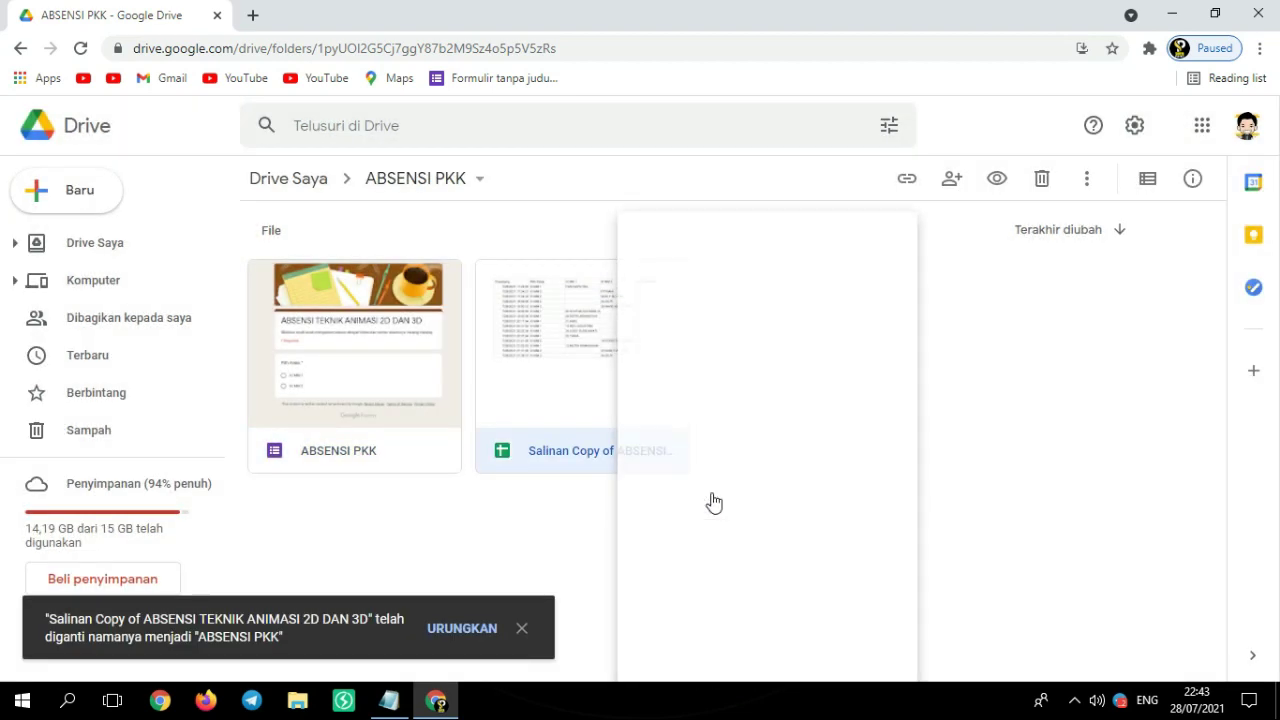
left_click(590, 388)
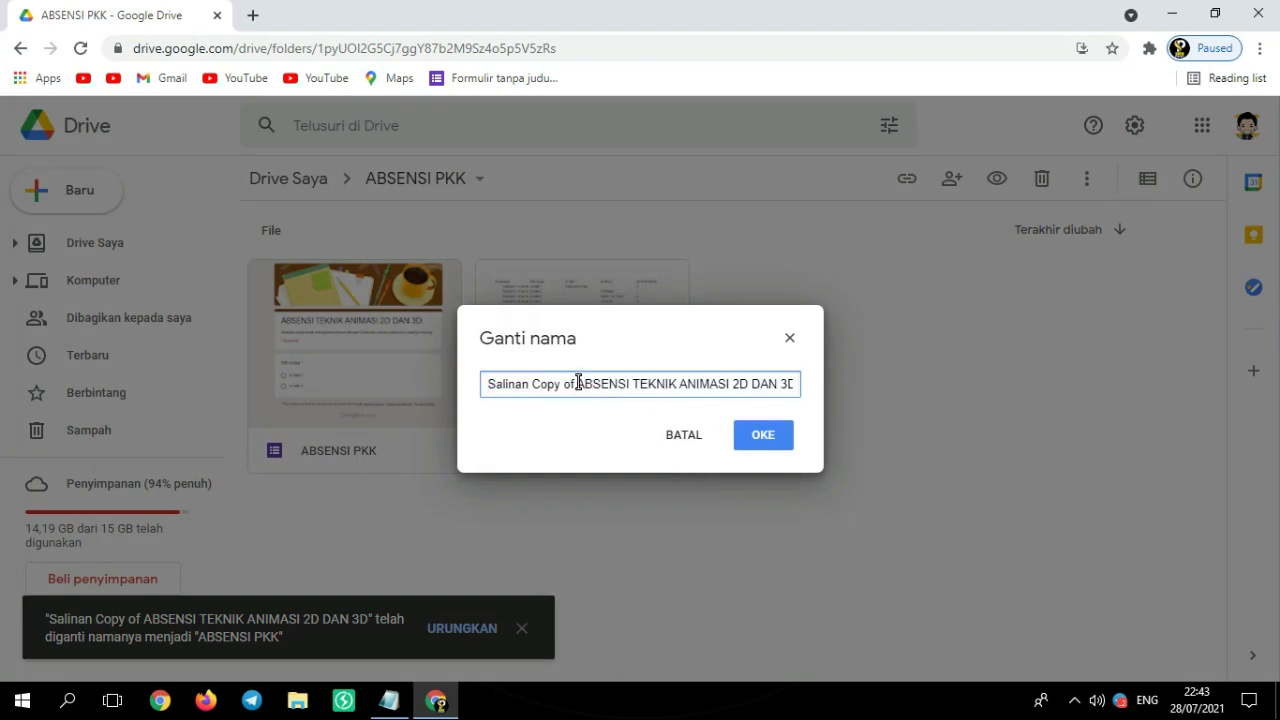
left_click_drag(578, 383, 472, 389)
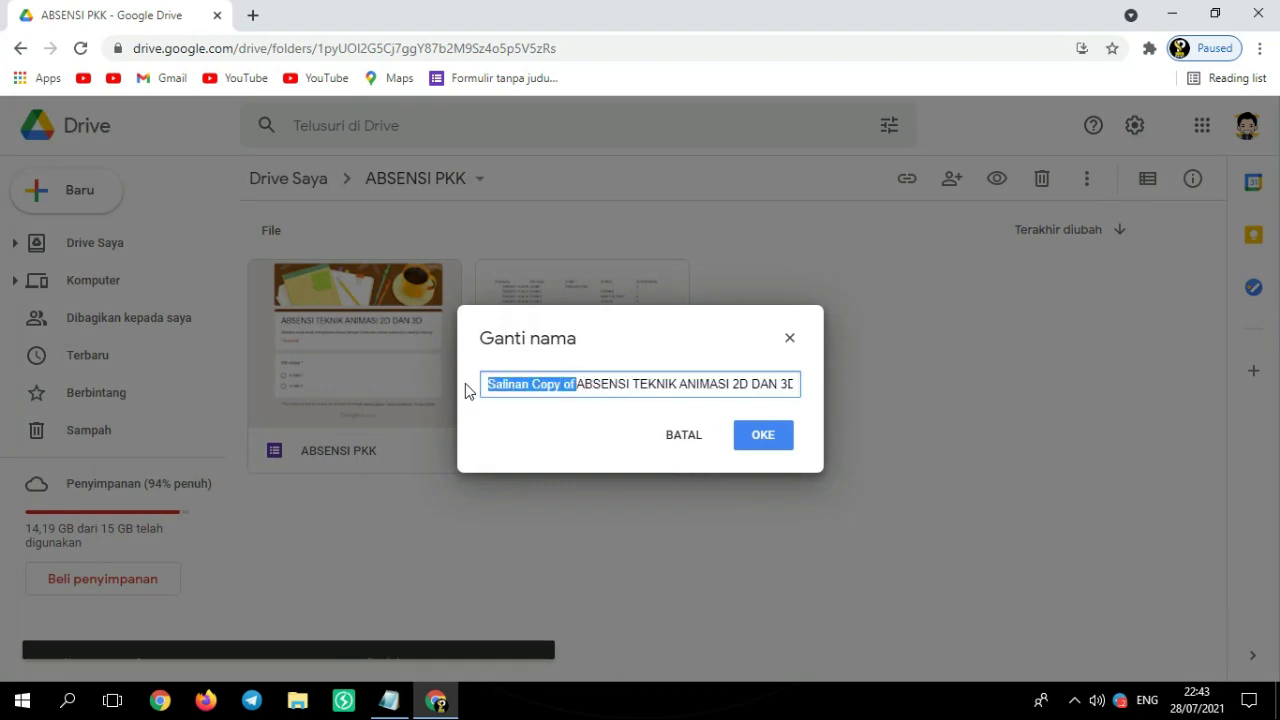
key("BackSpace")
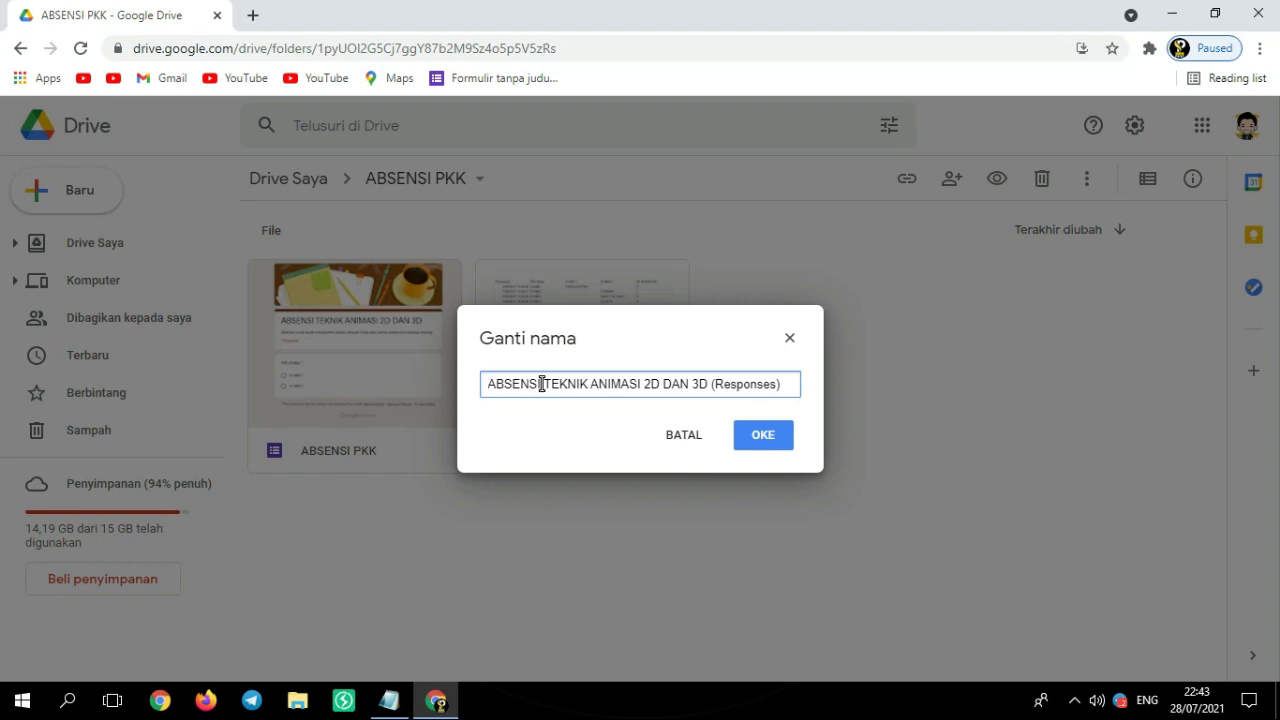
left_click_drag(542, 384, 702, 394)
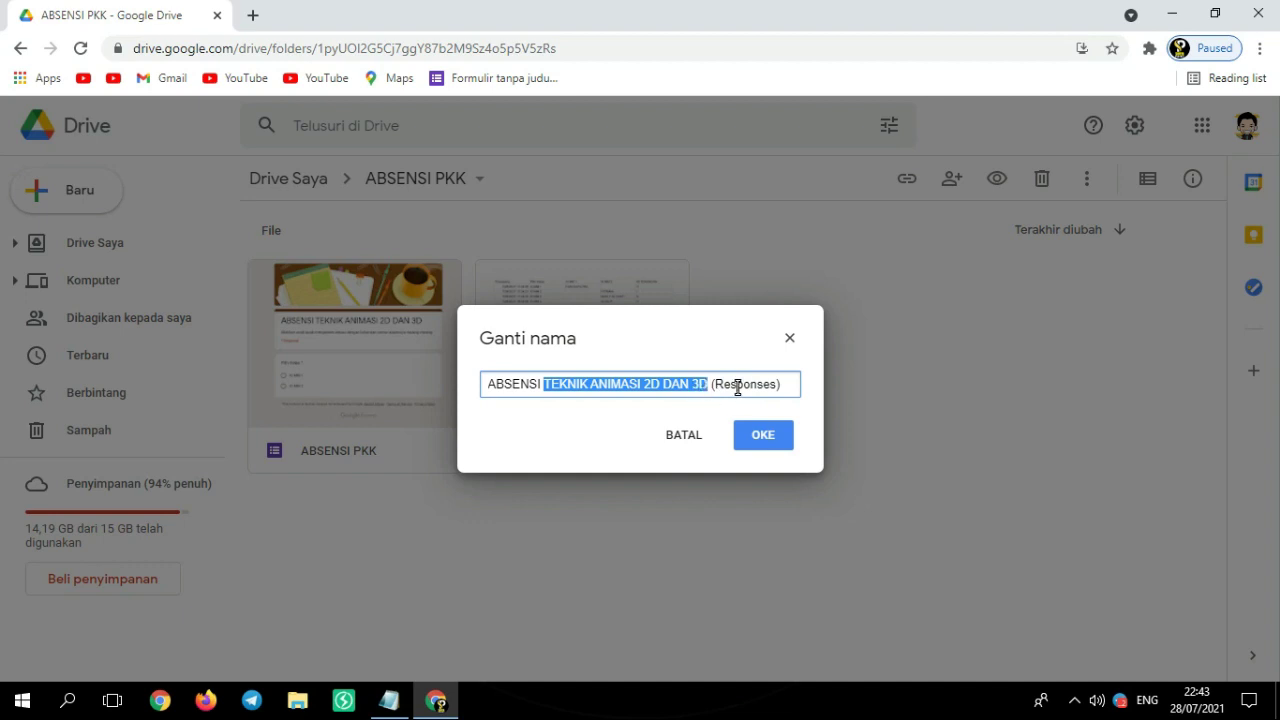
type("PKK")
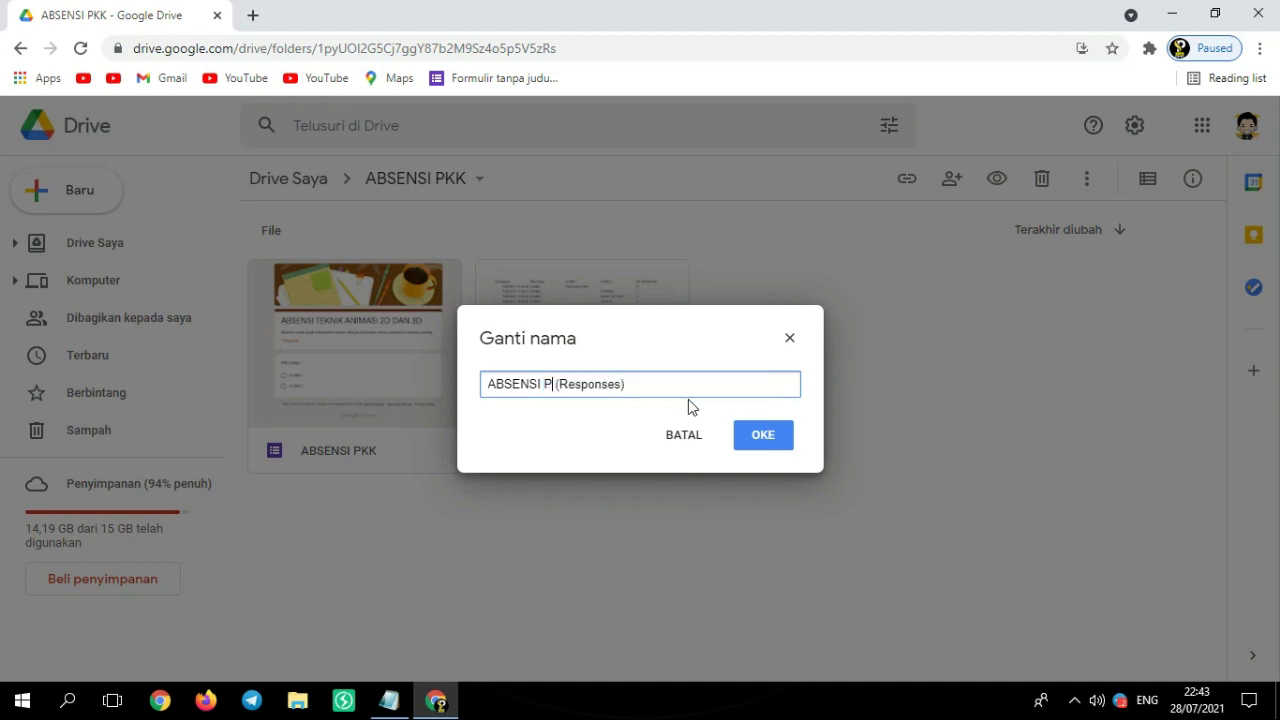
left_click(783, 438)
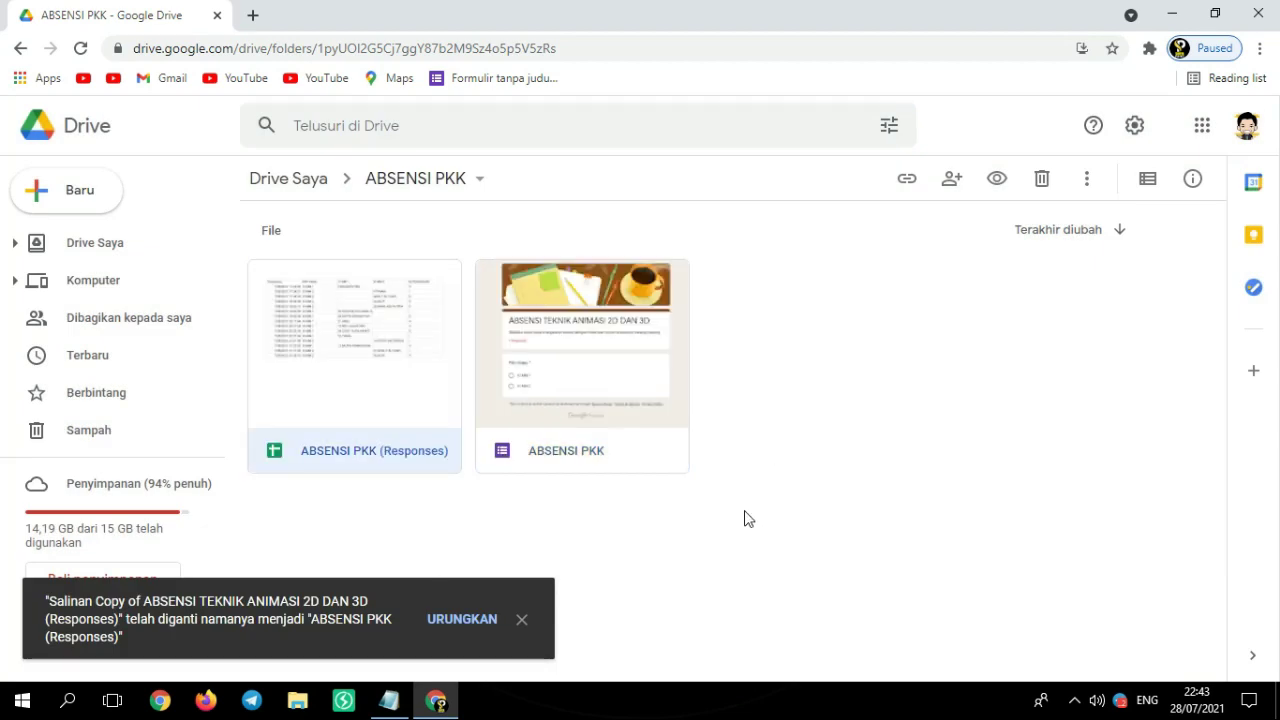
left_click(746, 517)
left_click(522, 621)
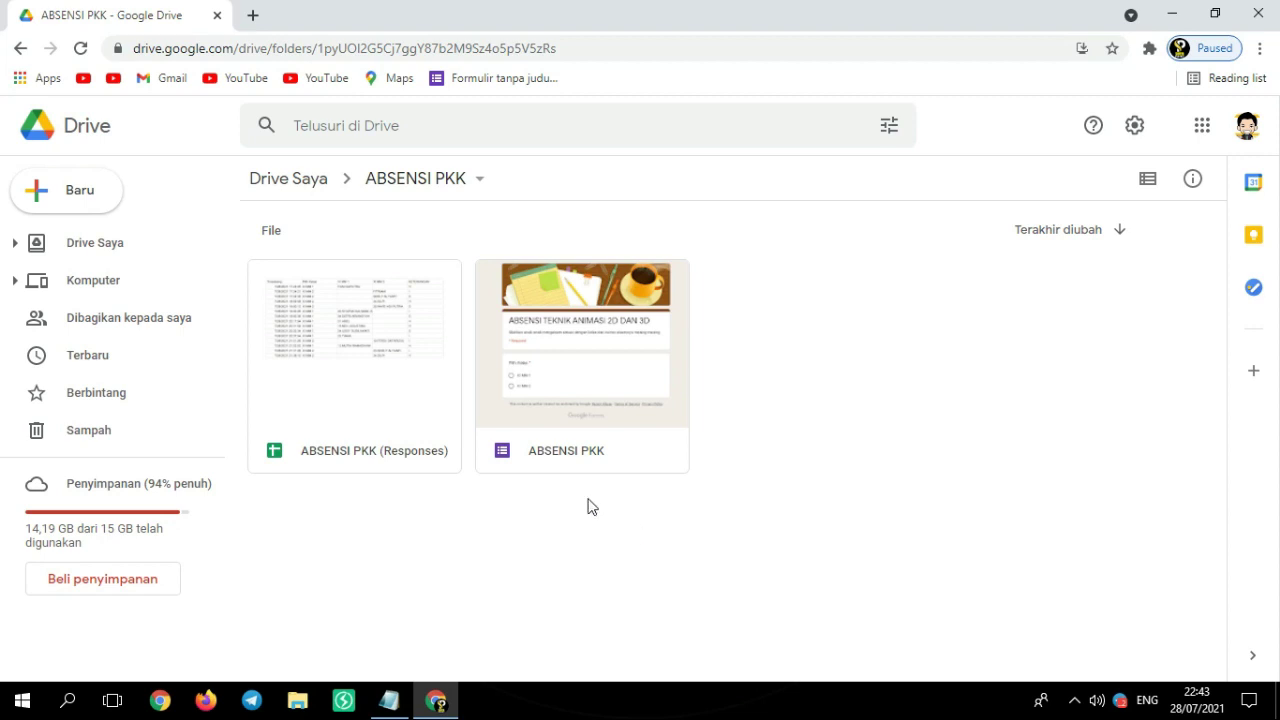
Open the ABSENSI PKK form for editing and look through its class question and the XI MM 1 student list
double_click(583, 392)
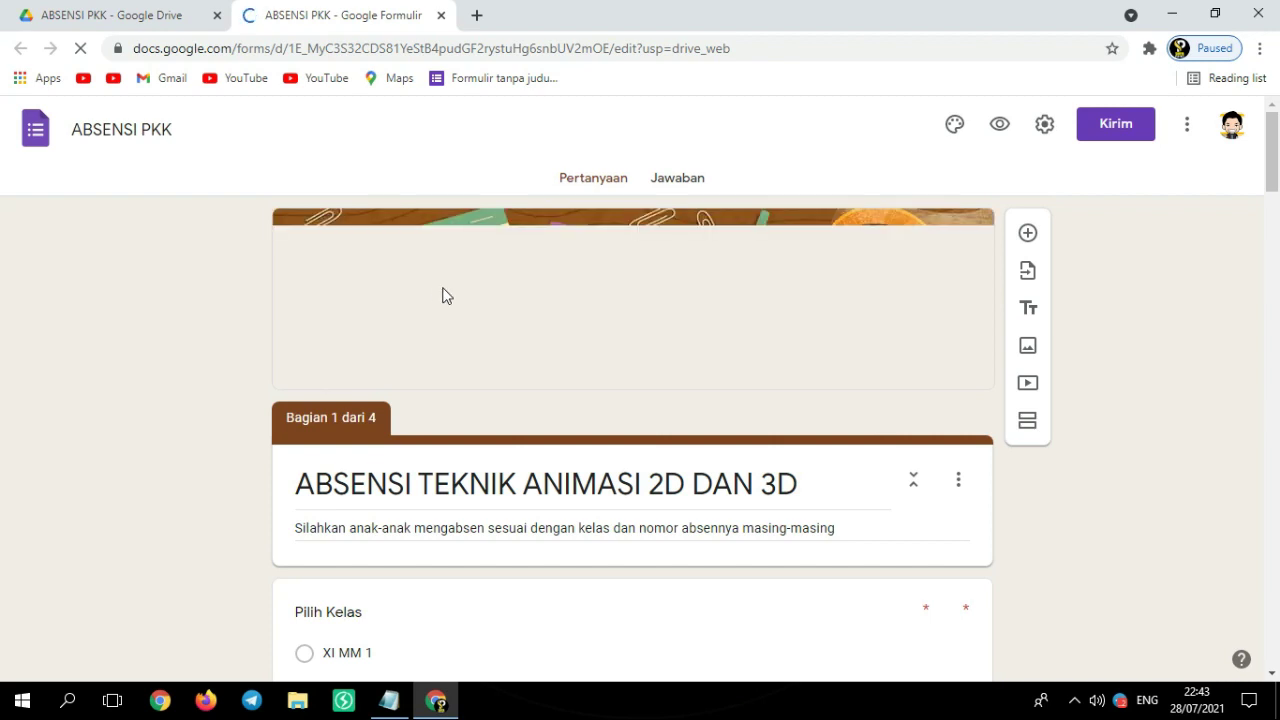
scroll(656, 308, "down", 2)
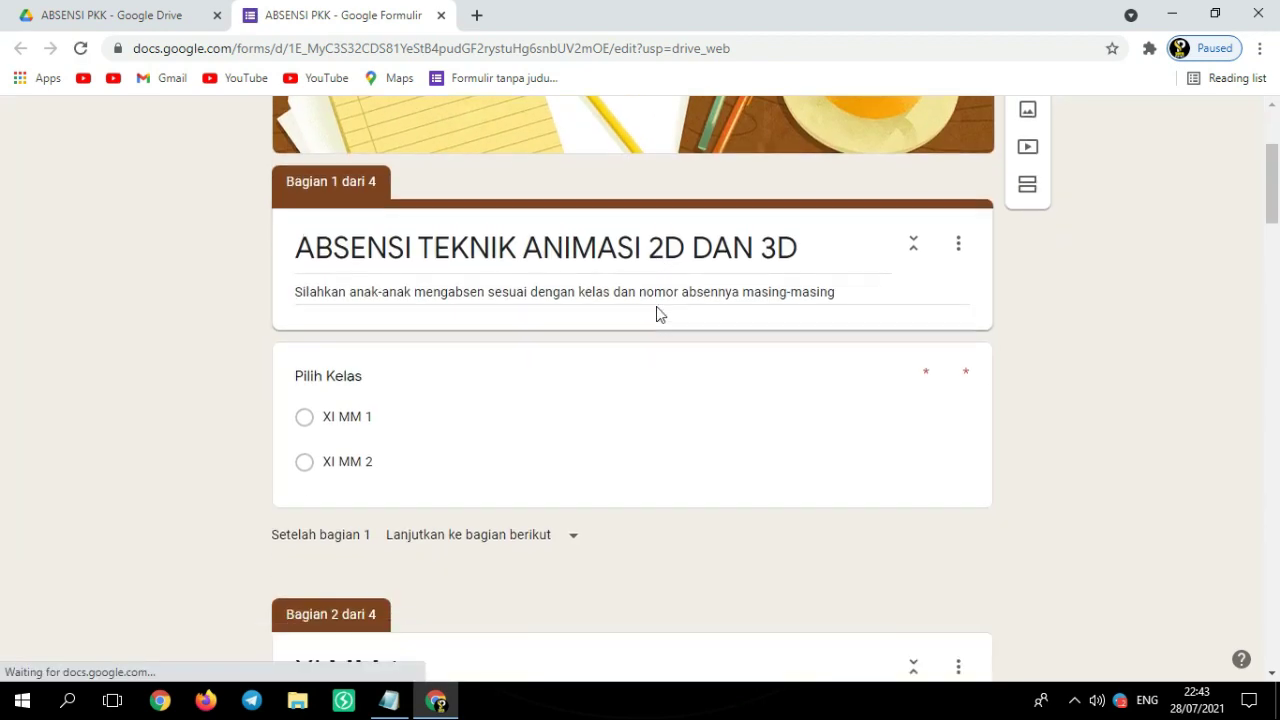
left_click(480, 337)
scroll(586, 343, "down", 8)
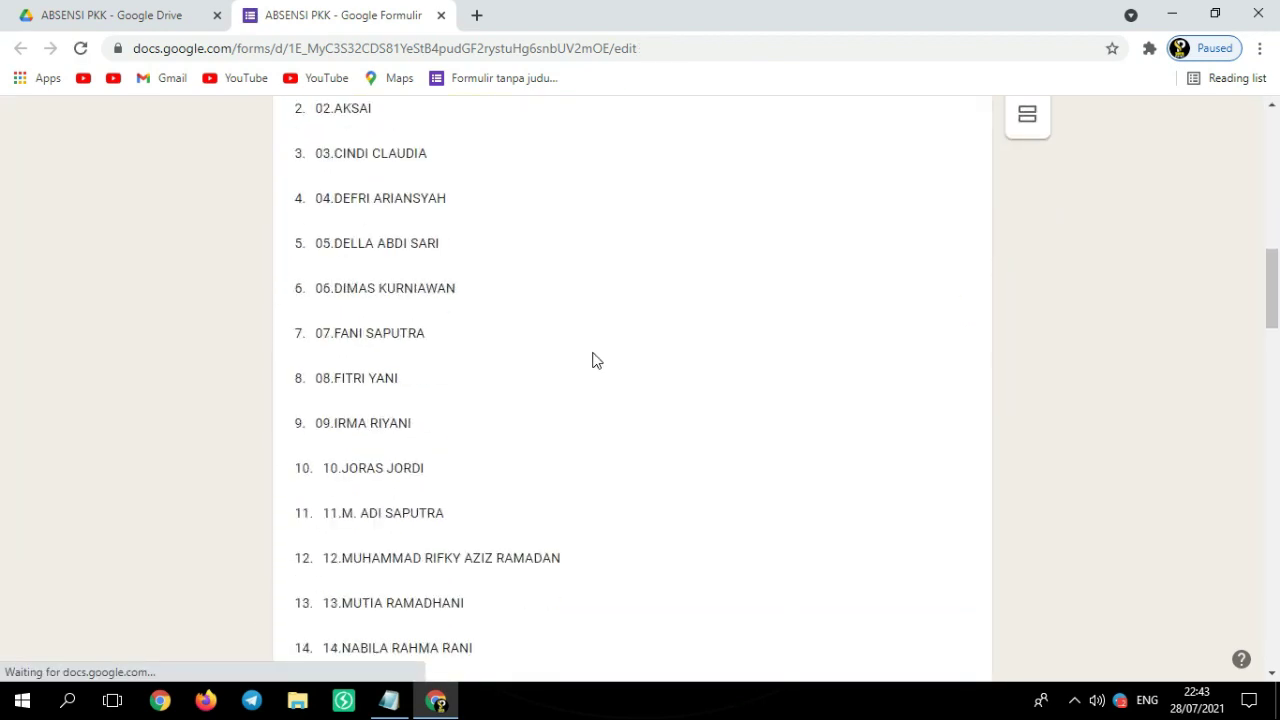
scroll(594, 358, "down", 5)
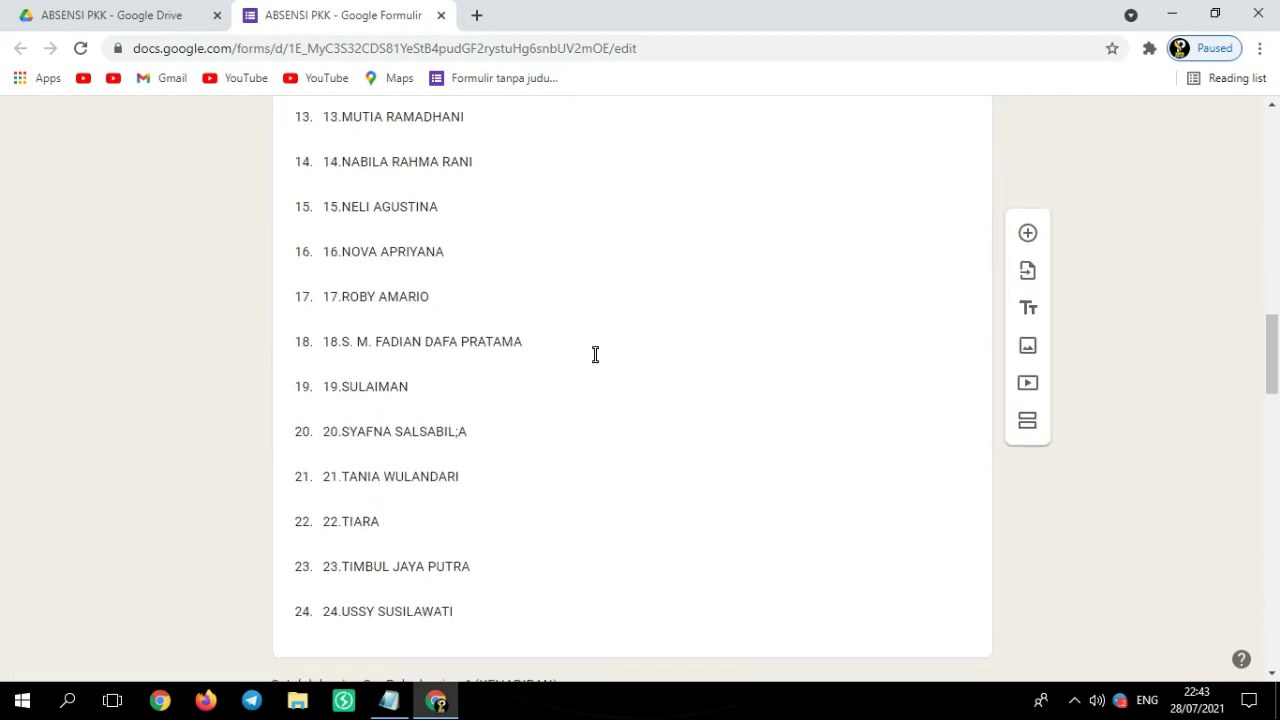
scroll(595, 354, "up", 12)
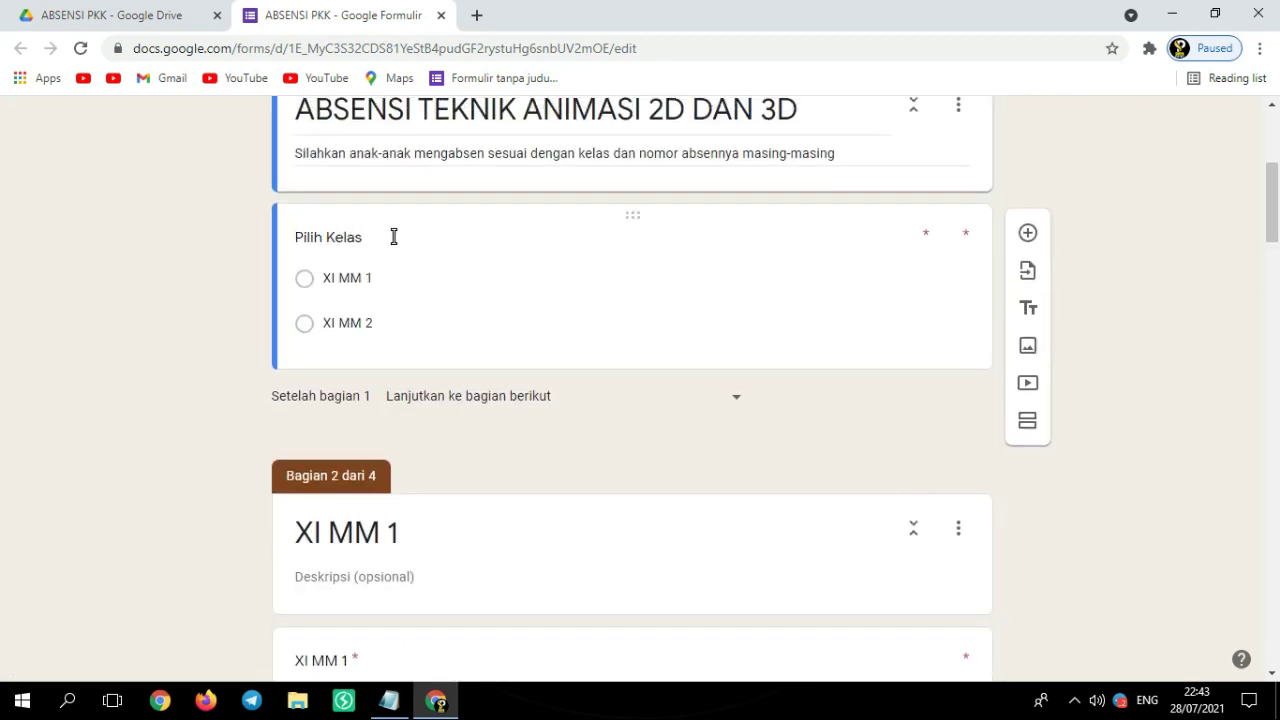
Examine the XI MM 1 and XI MM 2 options of the Pilih Kelas question and the form sections with their student lists
left_click(340, 280)
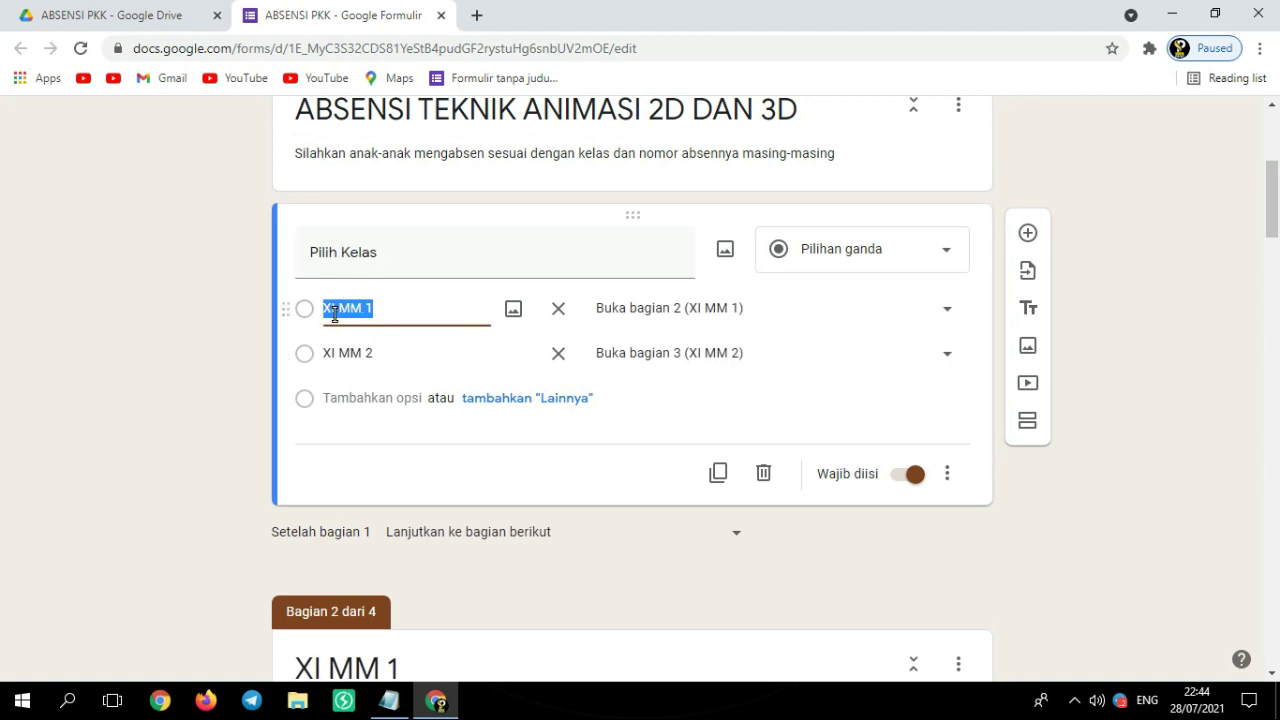
left_click(360, 308)
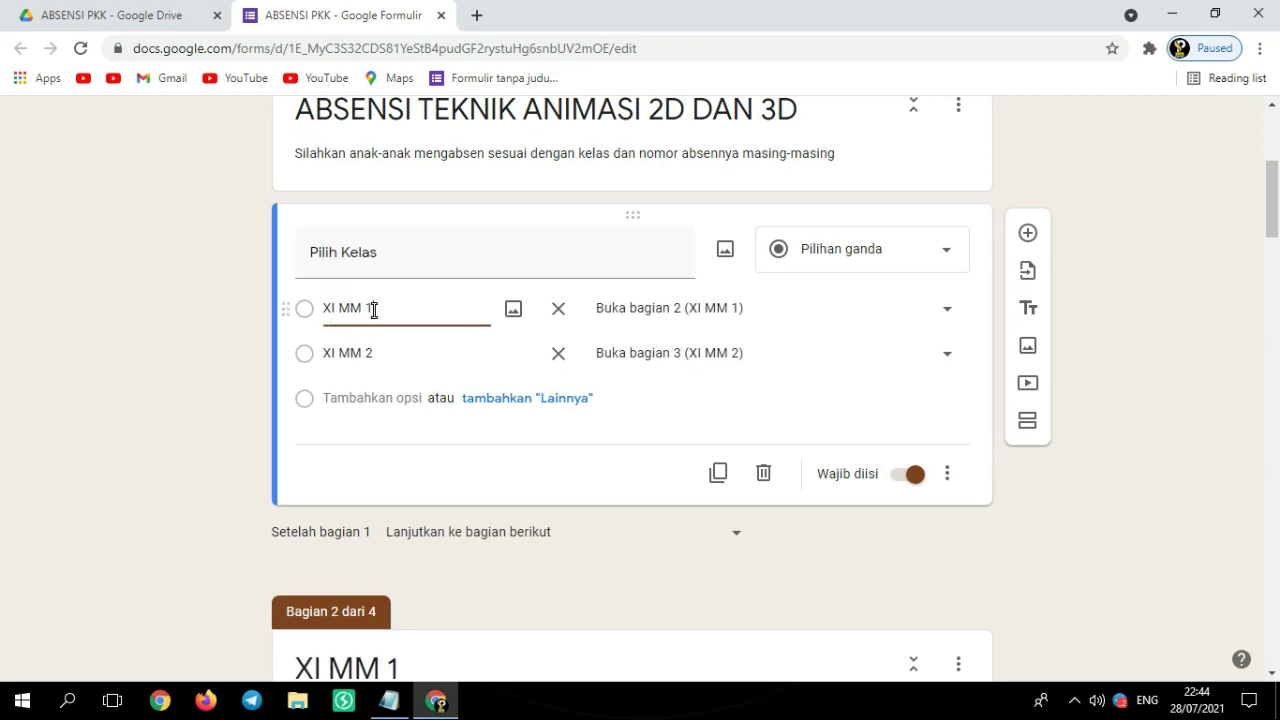
left_click(358, 352)
scroll(461, 346, "down", 5)
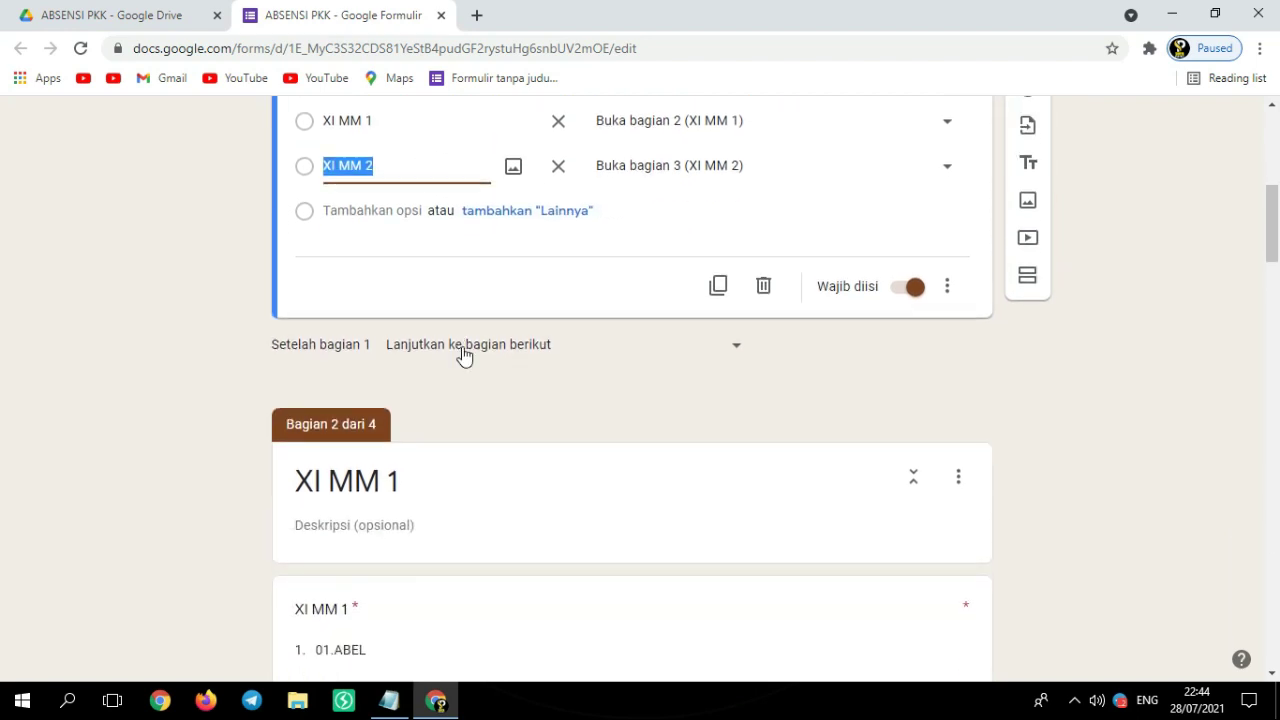
scroll(462, 341, "up", 4)
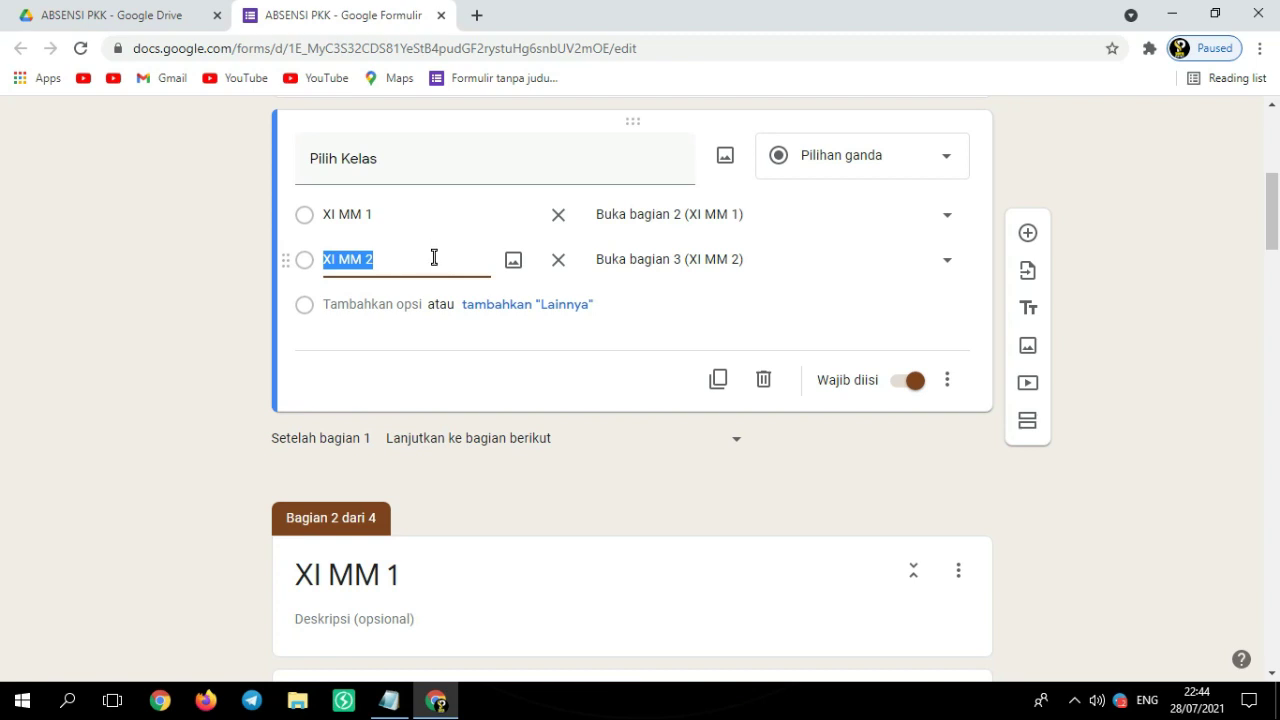
scroll(609, 405, "down", 5)
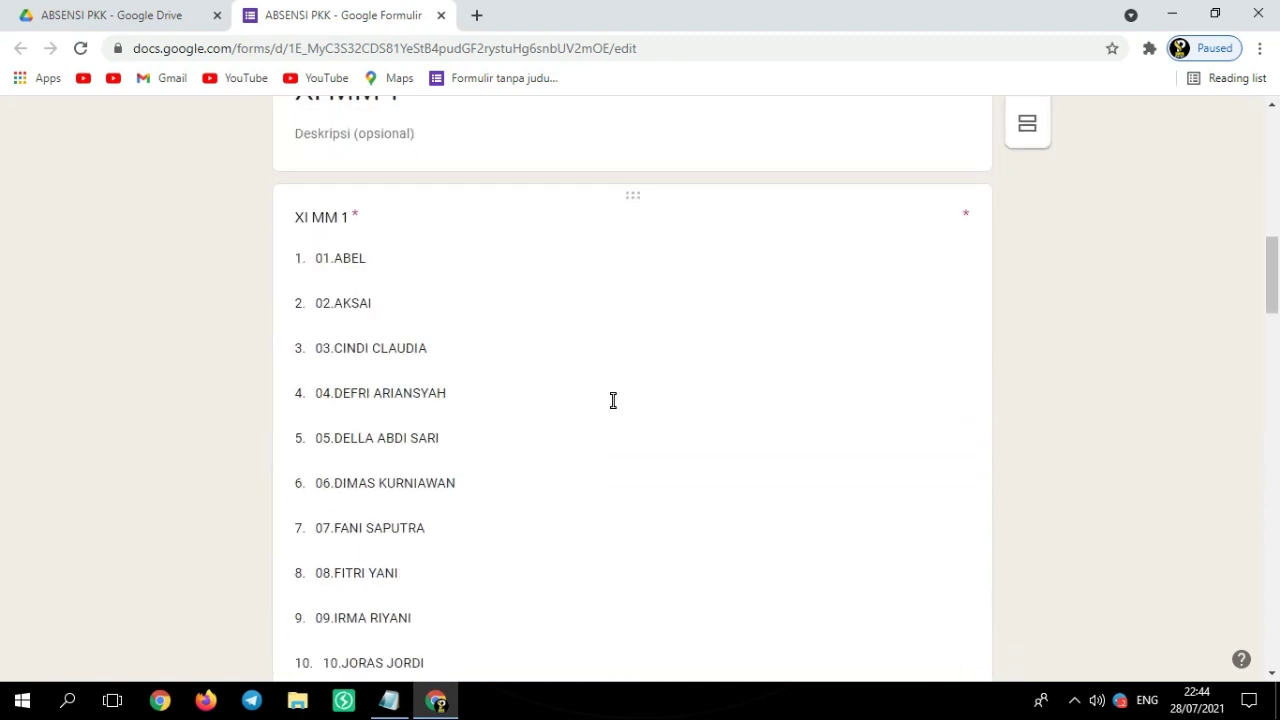
scroll(613, 400, "down", 20)
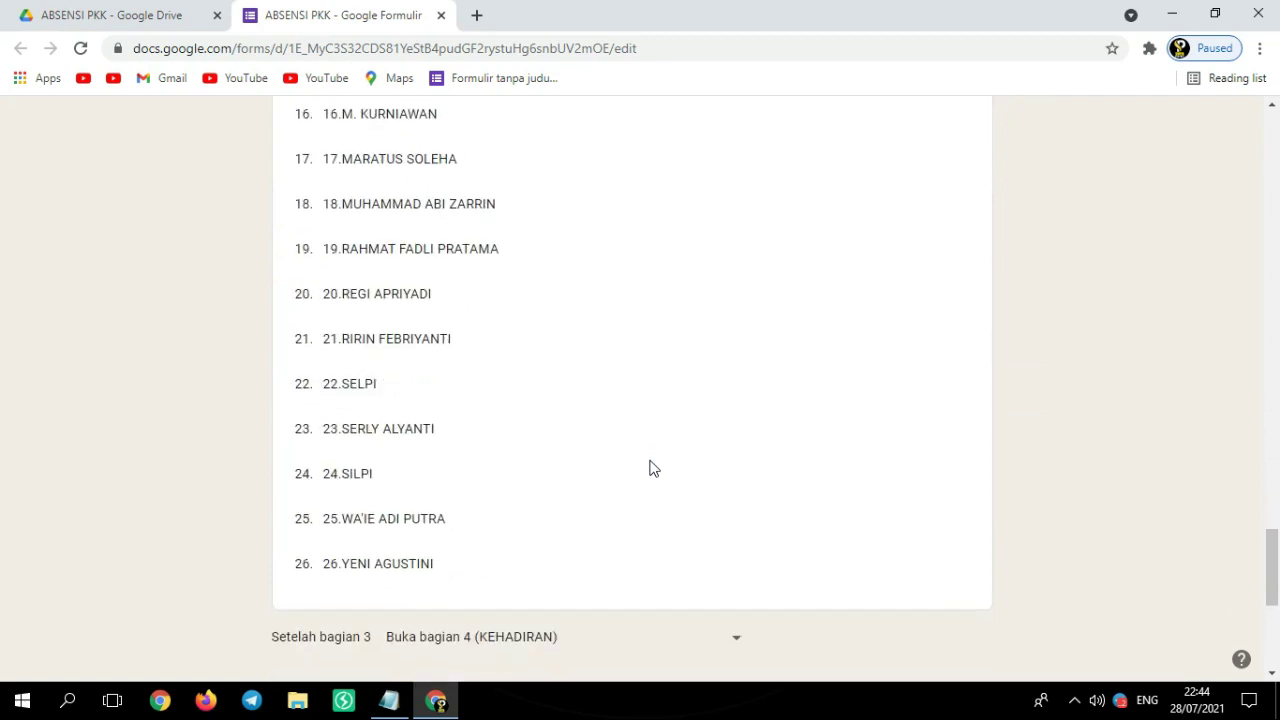
scroll(649, 469, "down", 3)
scroll(648, 460, "up", 20)
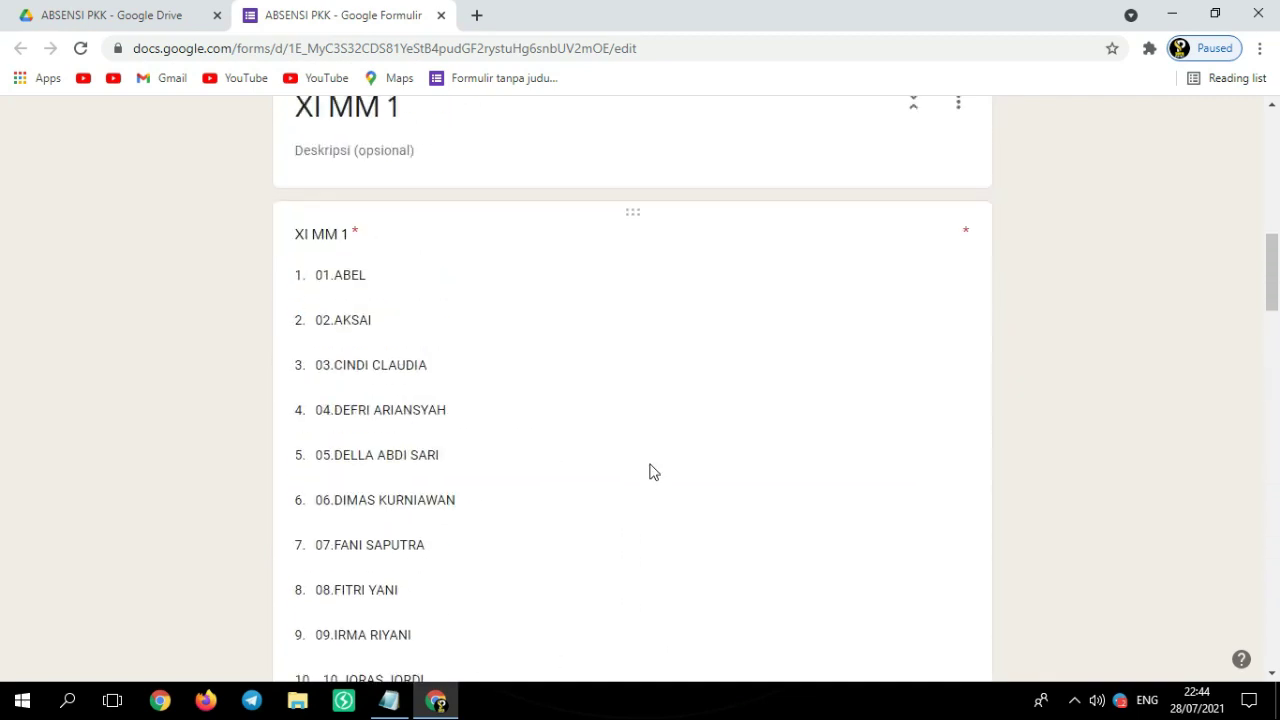
scroll(650, 470, "up", 10)
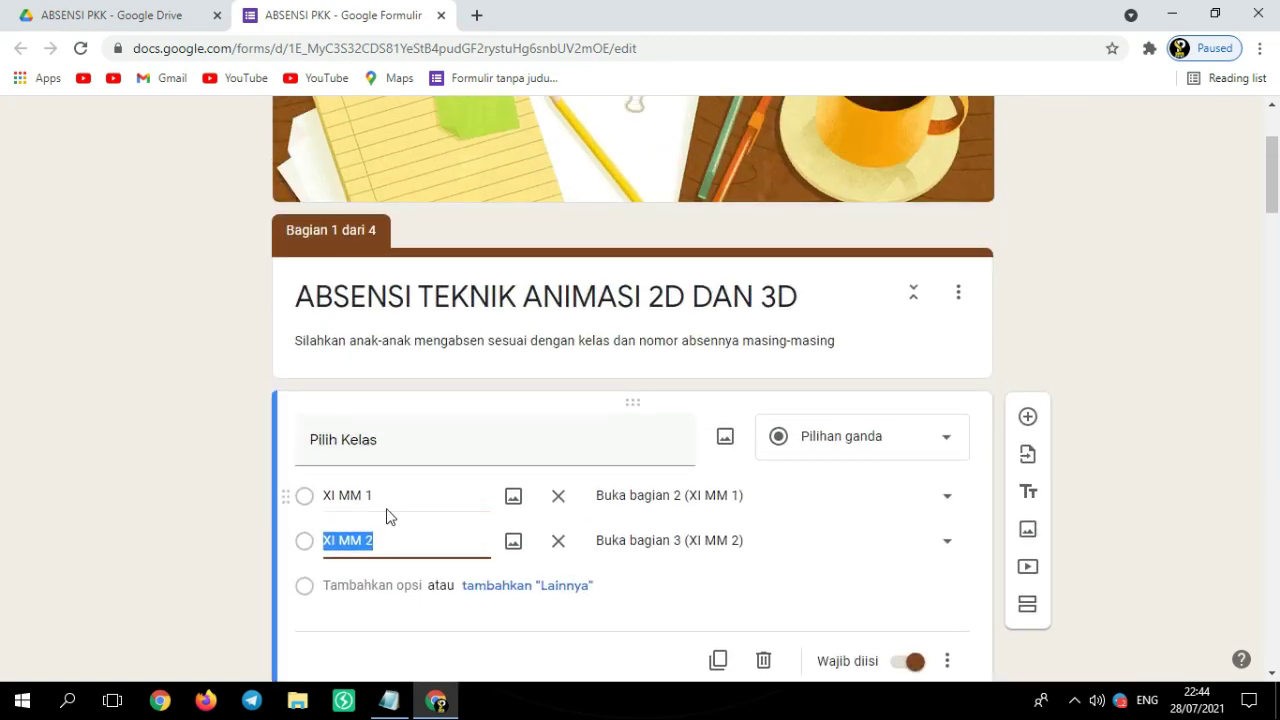
left_click(391, 490)
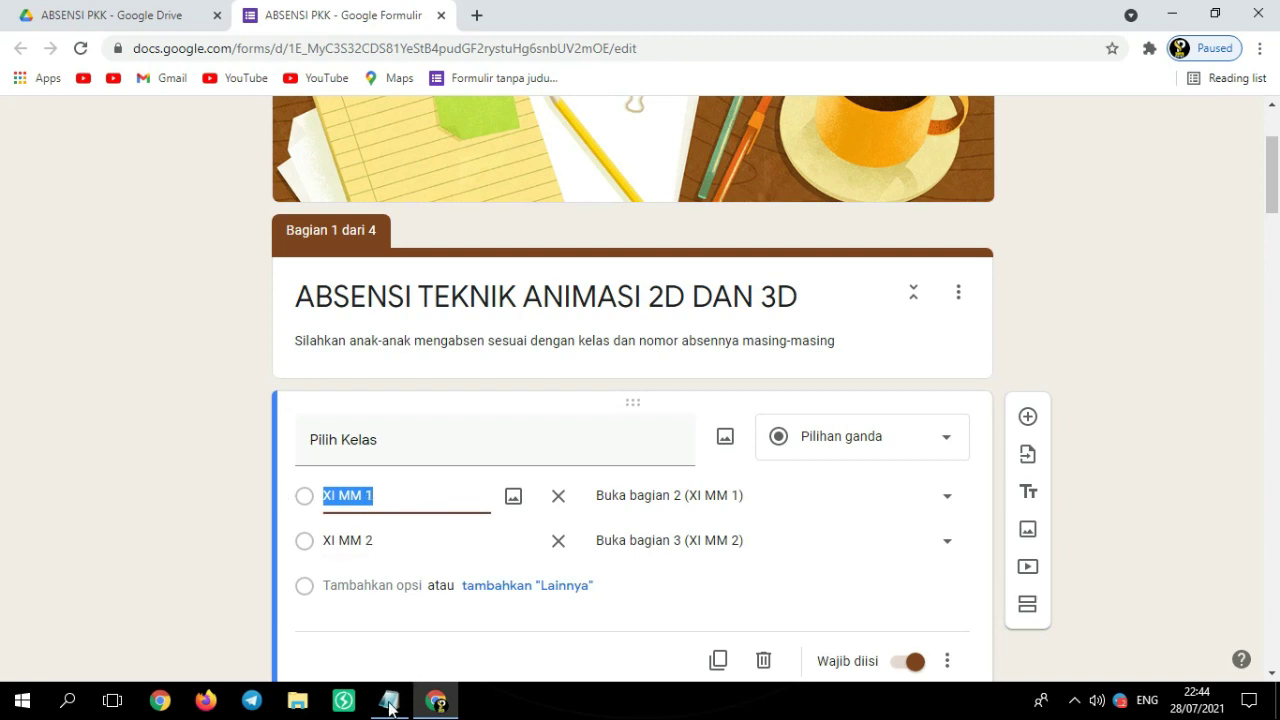
Open the XII workbook from the desktop in Excel and select the XII MM 2 class name in cell B1 of Sheet1
mouse_move(400, 703)
left_click(1277, 700)
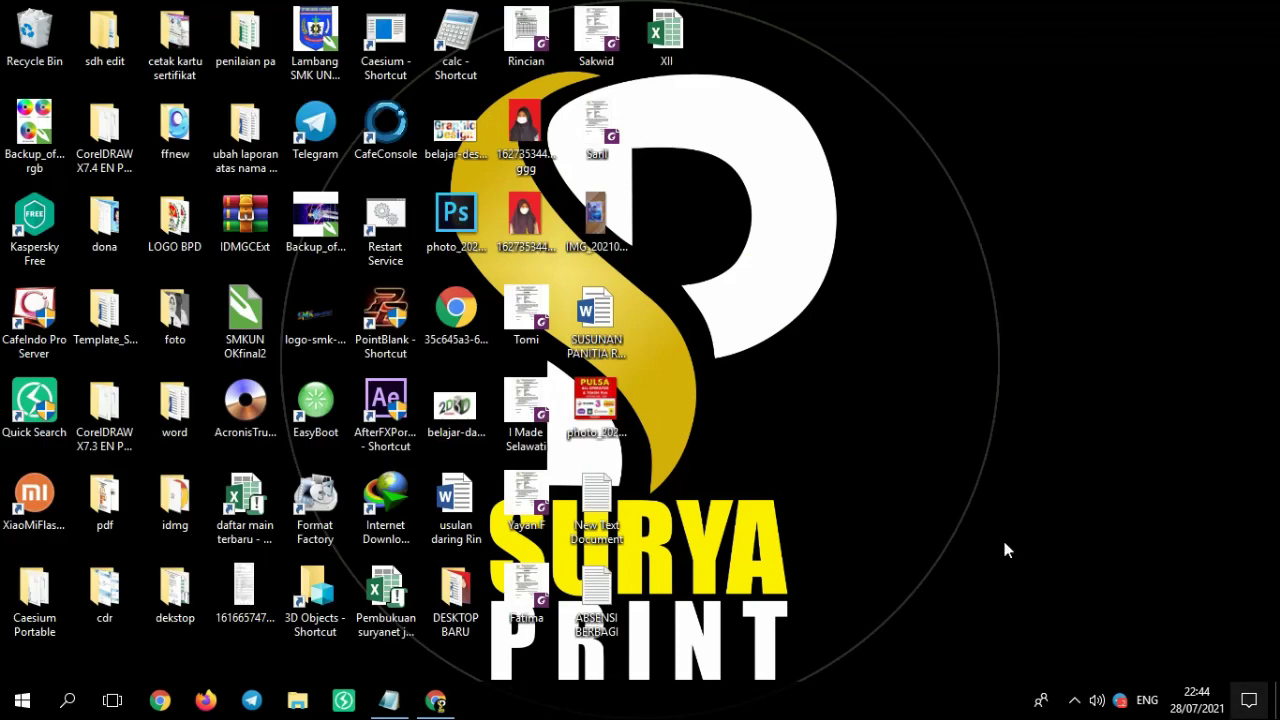
double_click(666, 36)
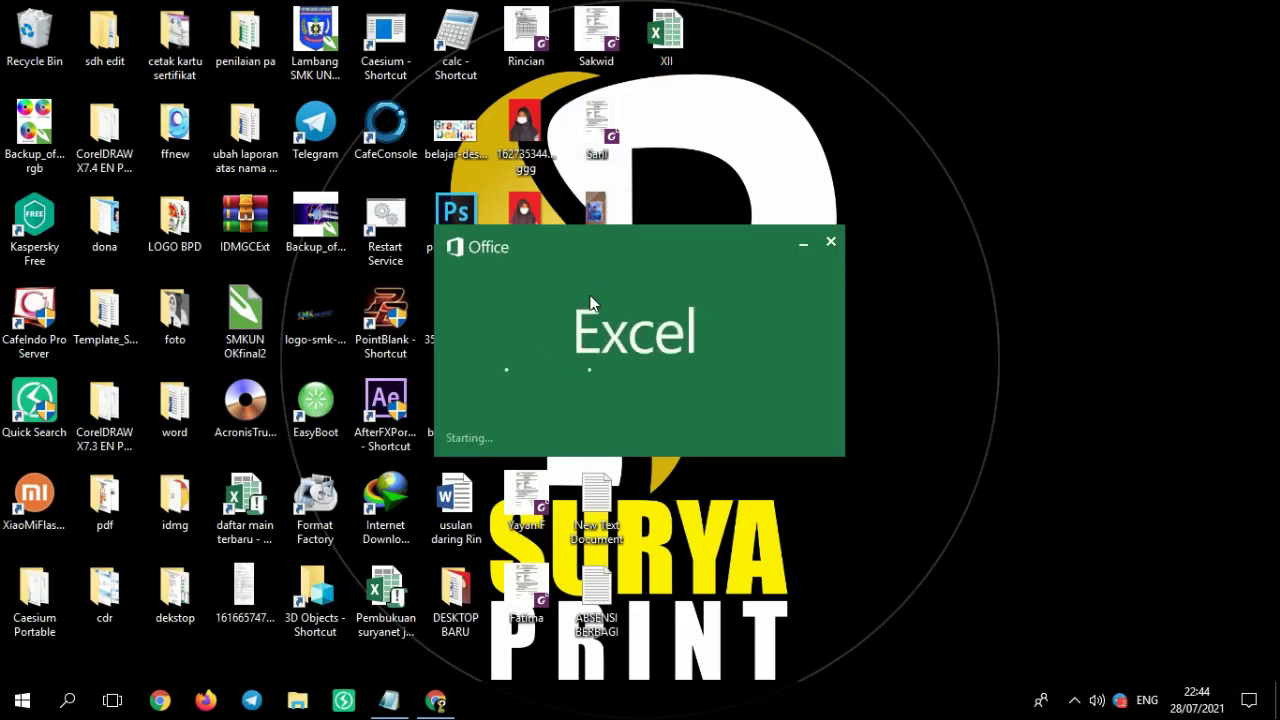
left_click(283, 190)
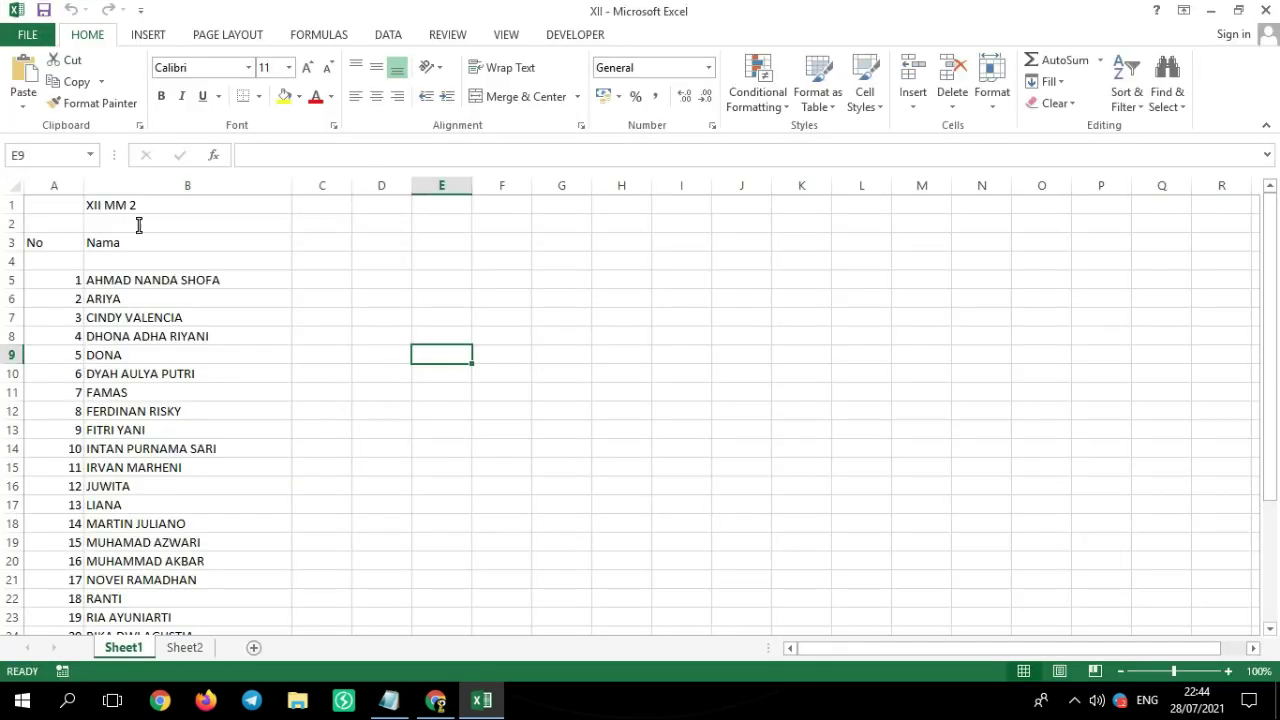
left_click(128, 206)
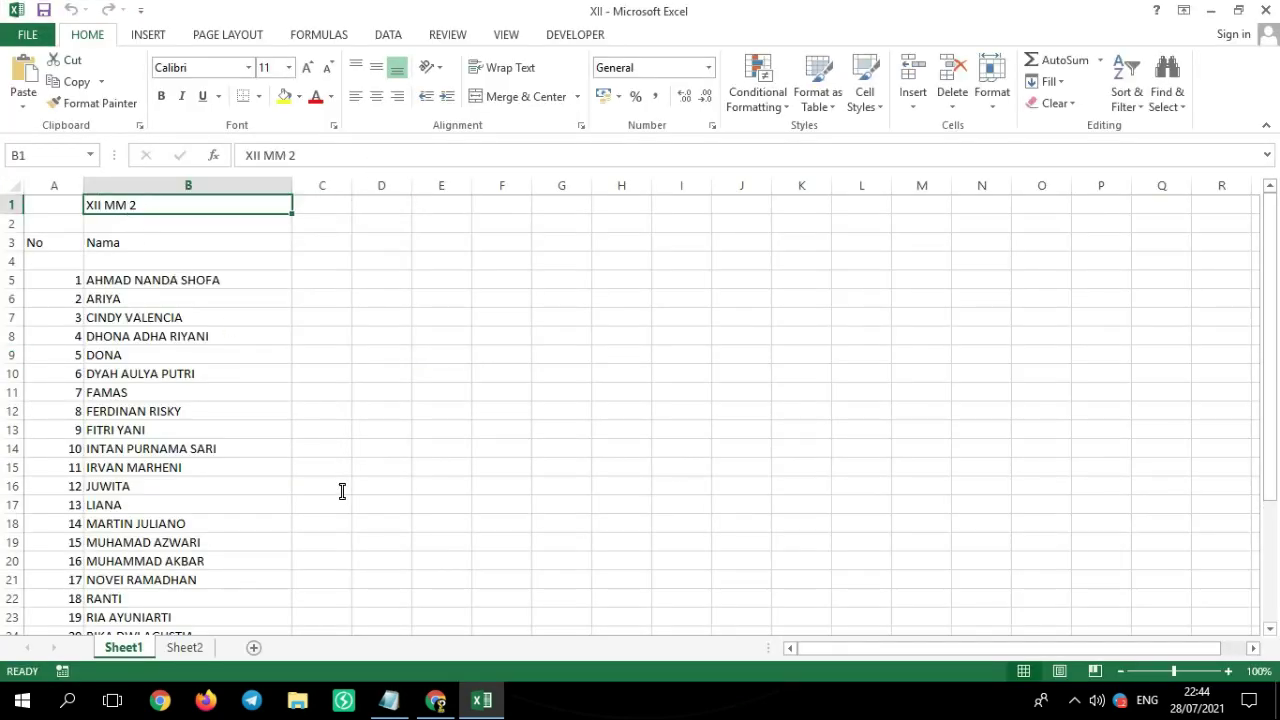
Look at the XII MM 1 student list on Sheet2, return to Sheet1, and switch to the ABSENSI PKK form in Chrome
left_click(182, 649)
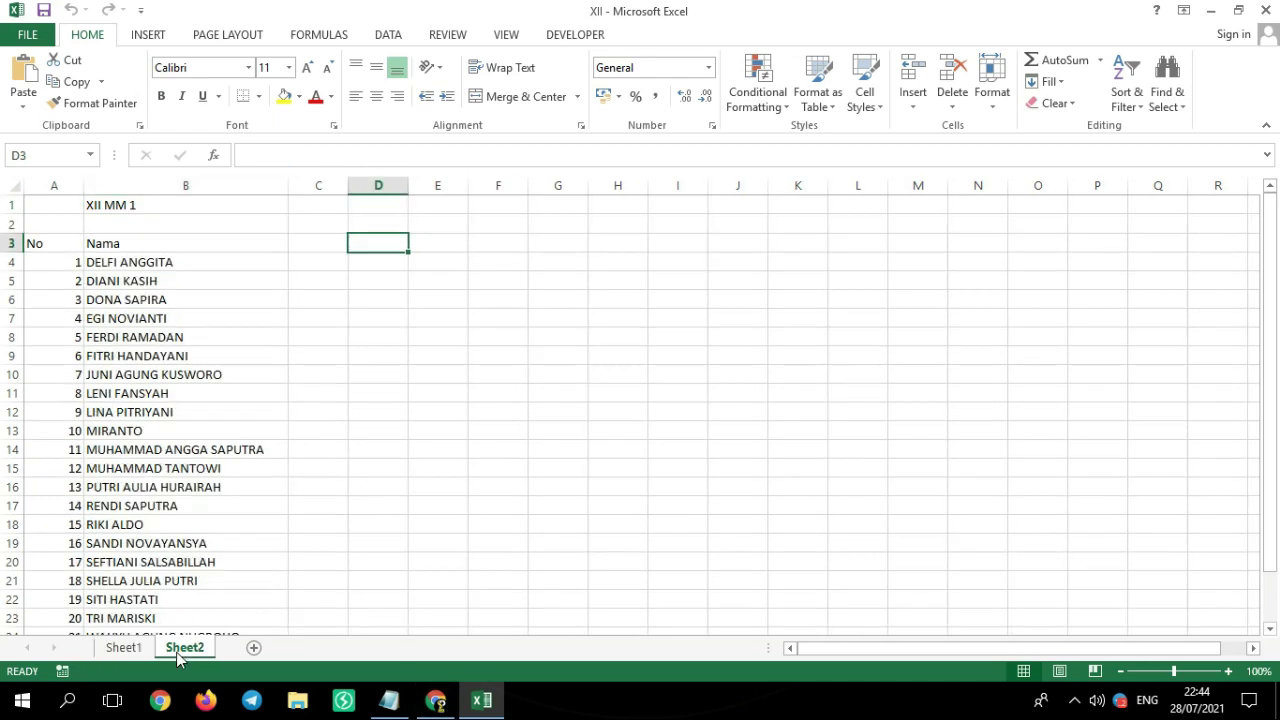
left_click(140, 650)
left_click(436, 700)
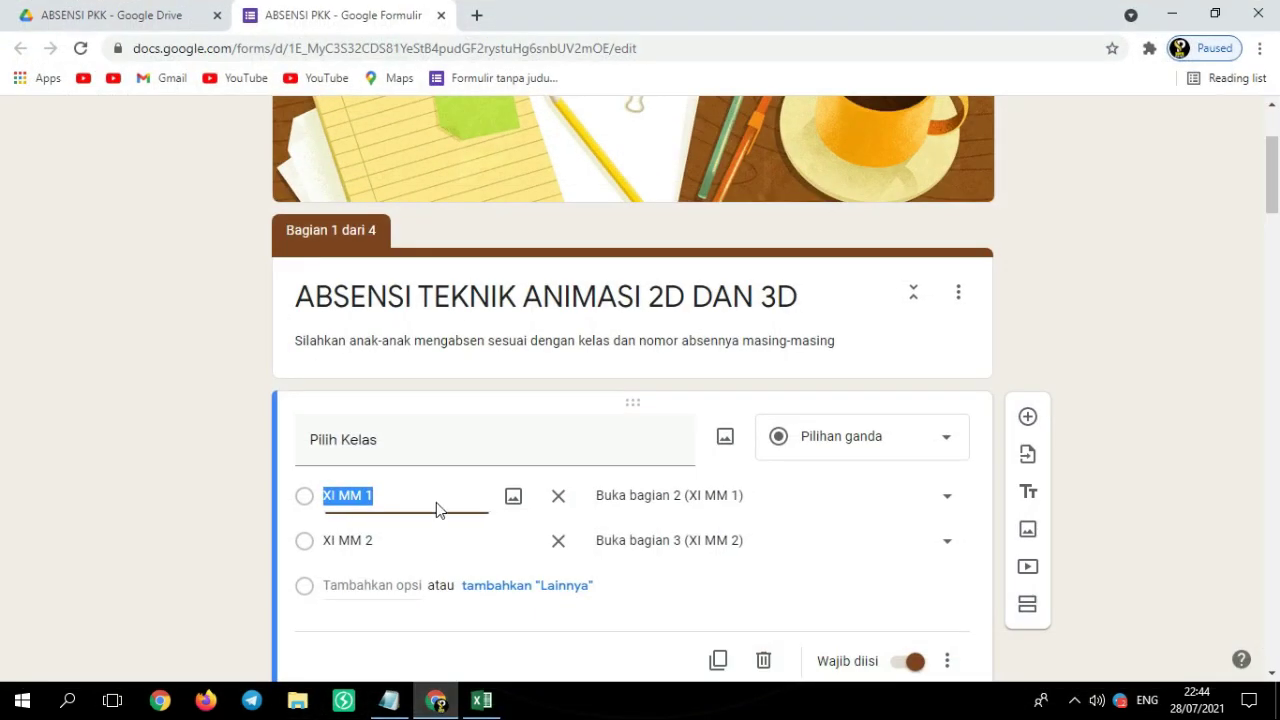
Change the two options of the Pilih Kelas question to XII MM 1 and XII MM 2
left_click(377, 495)
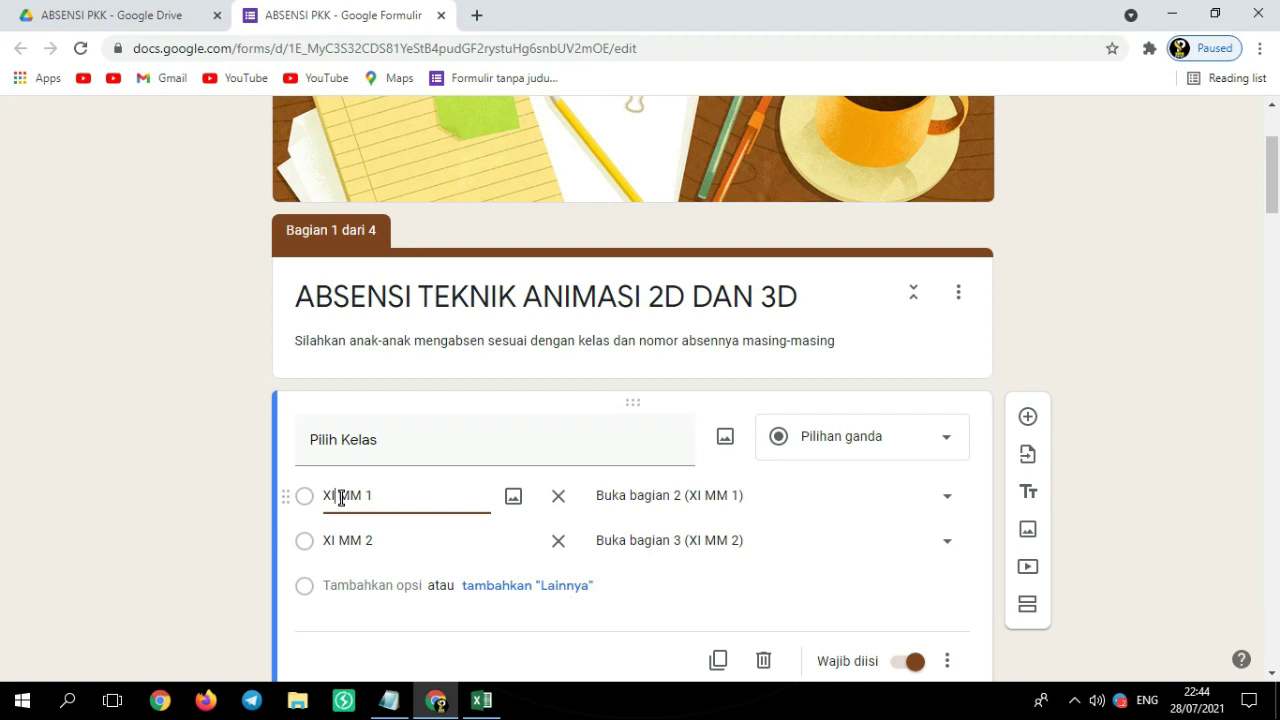
type("I")
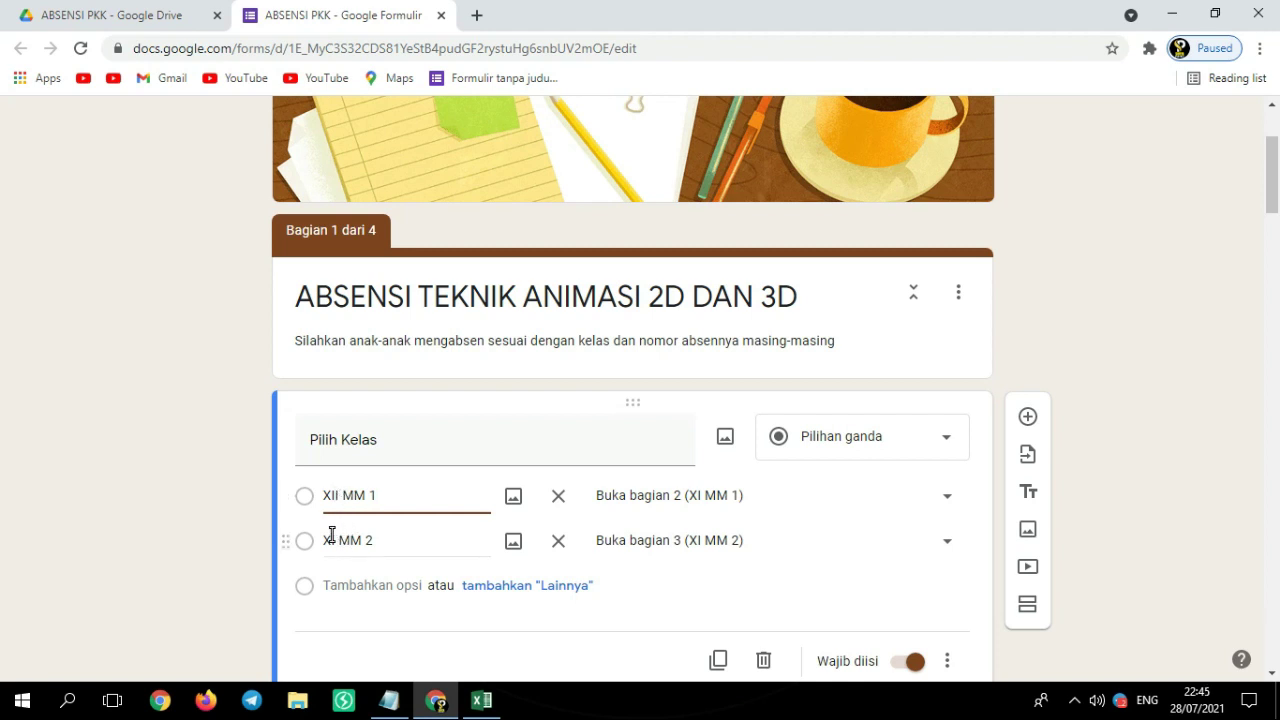
left_click(333, 540)
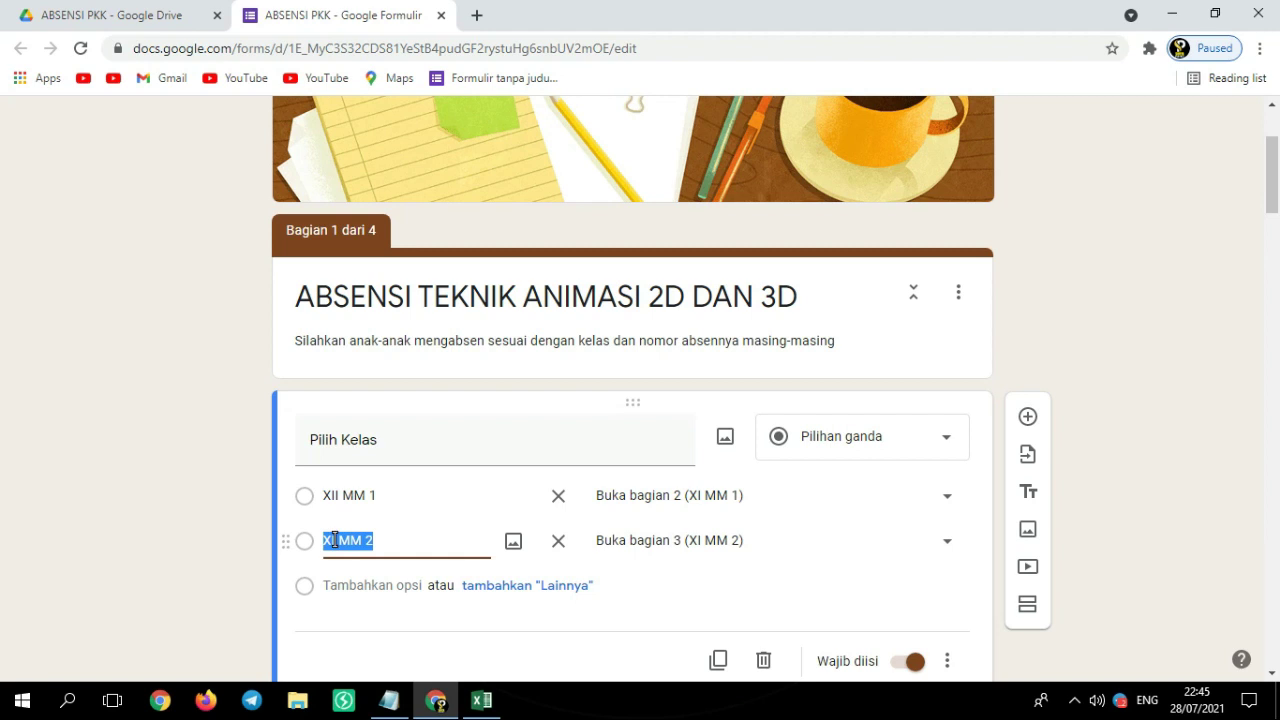
left_click(335, 540)
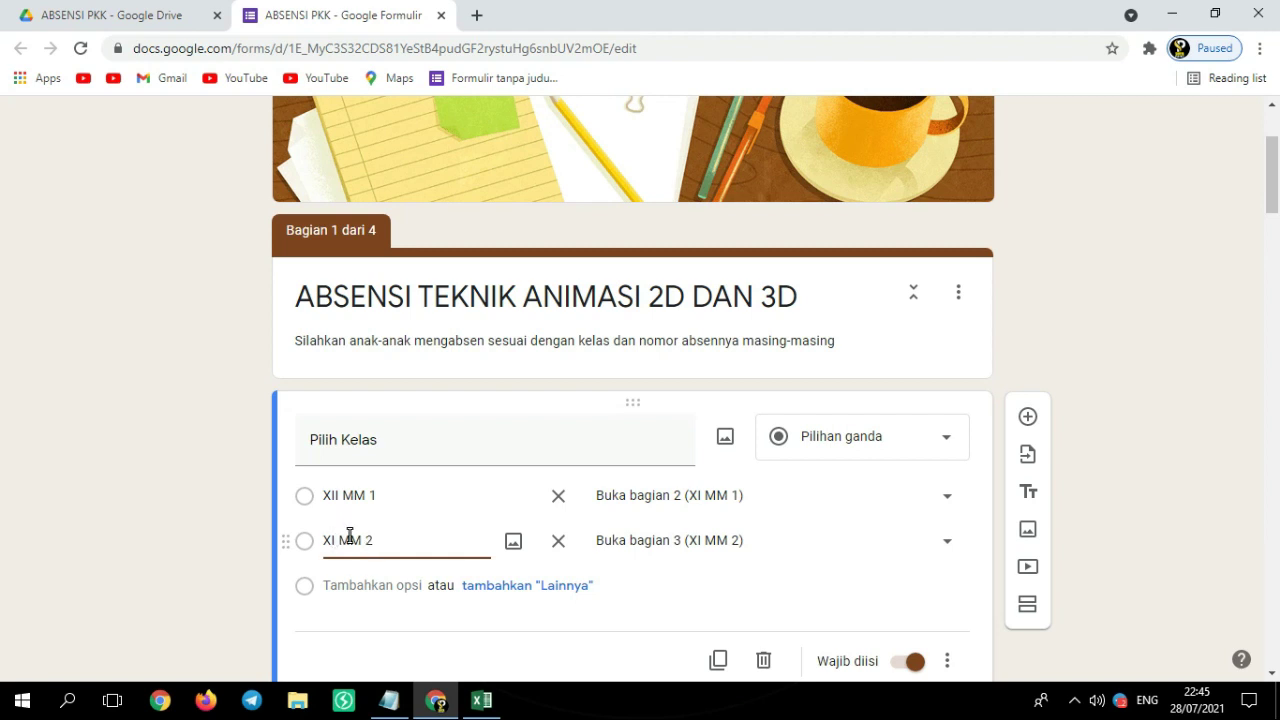
type("I")
Rename both the title of section 2 and its student drop-down question to XII MM 1
scroll(400, 480, "down", 5)
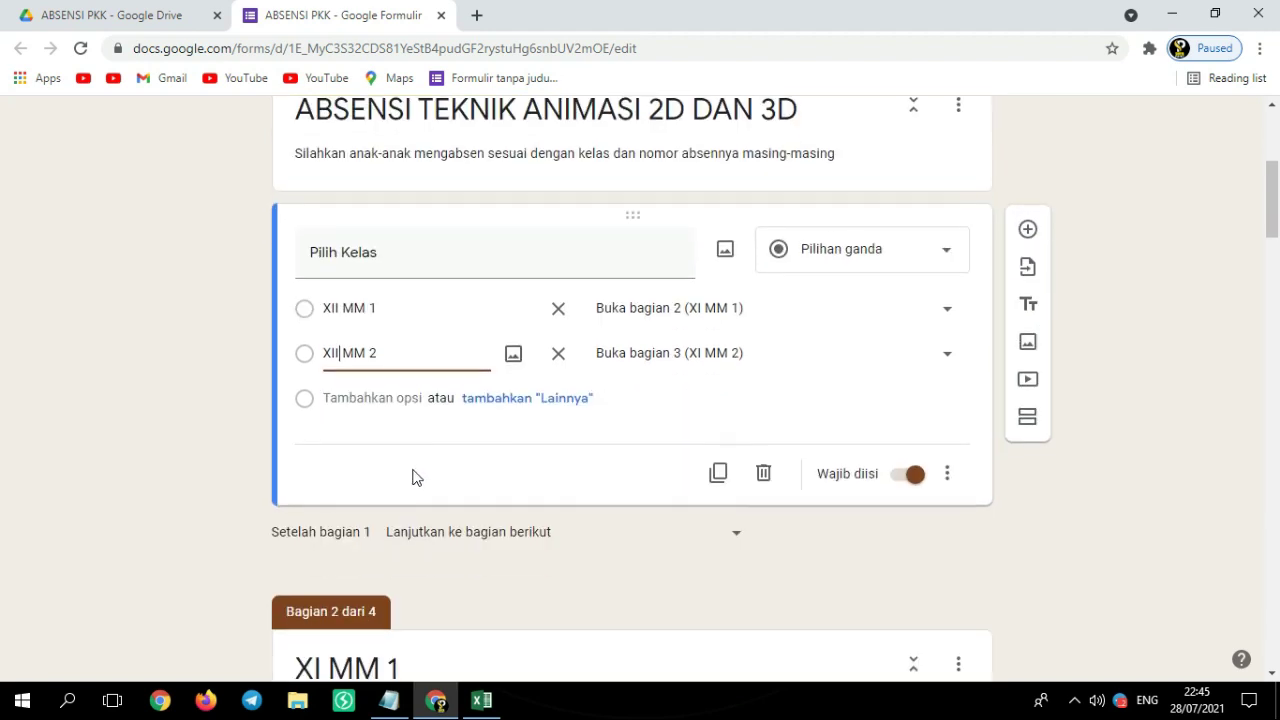
scroll(359, 410, "up", 2)
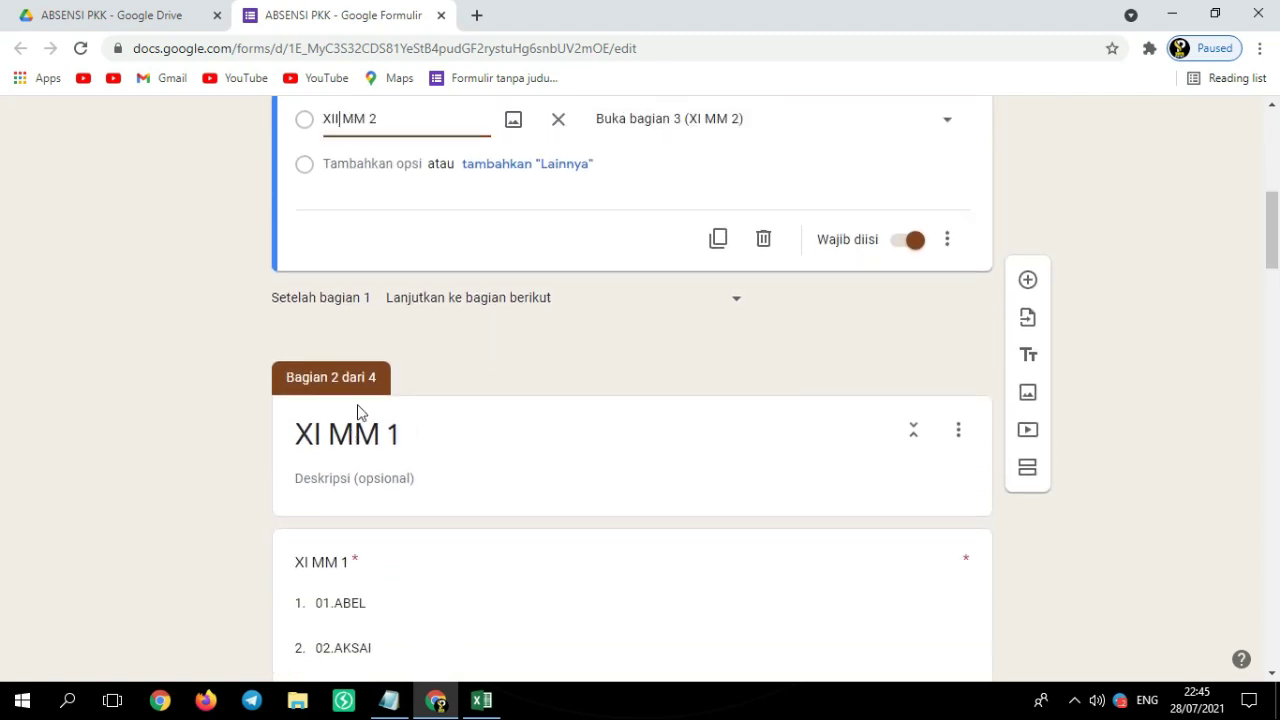
scroll(345, 530, "down", 1)
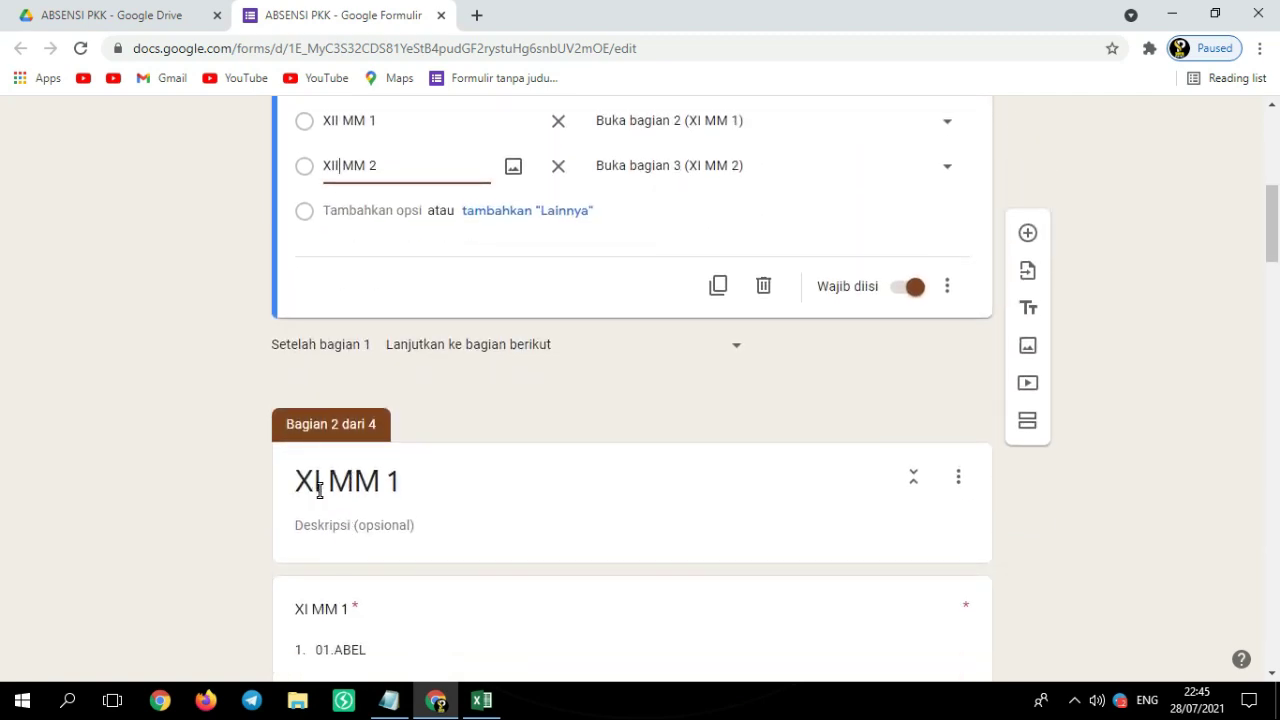
left_click(320, 482)
left_click(318, 347)
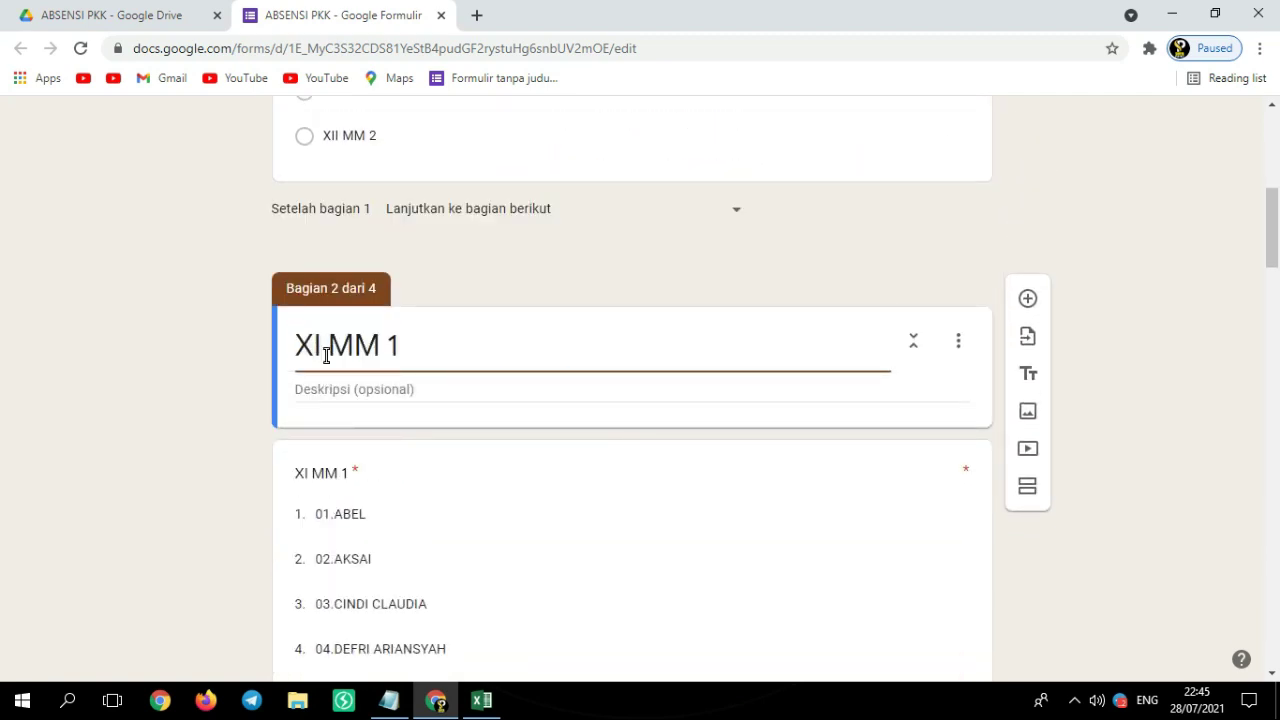
type("I")
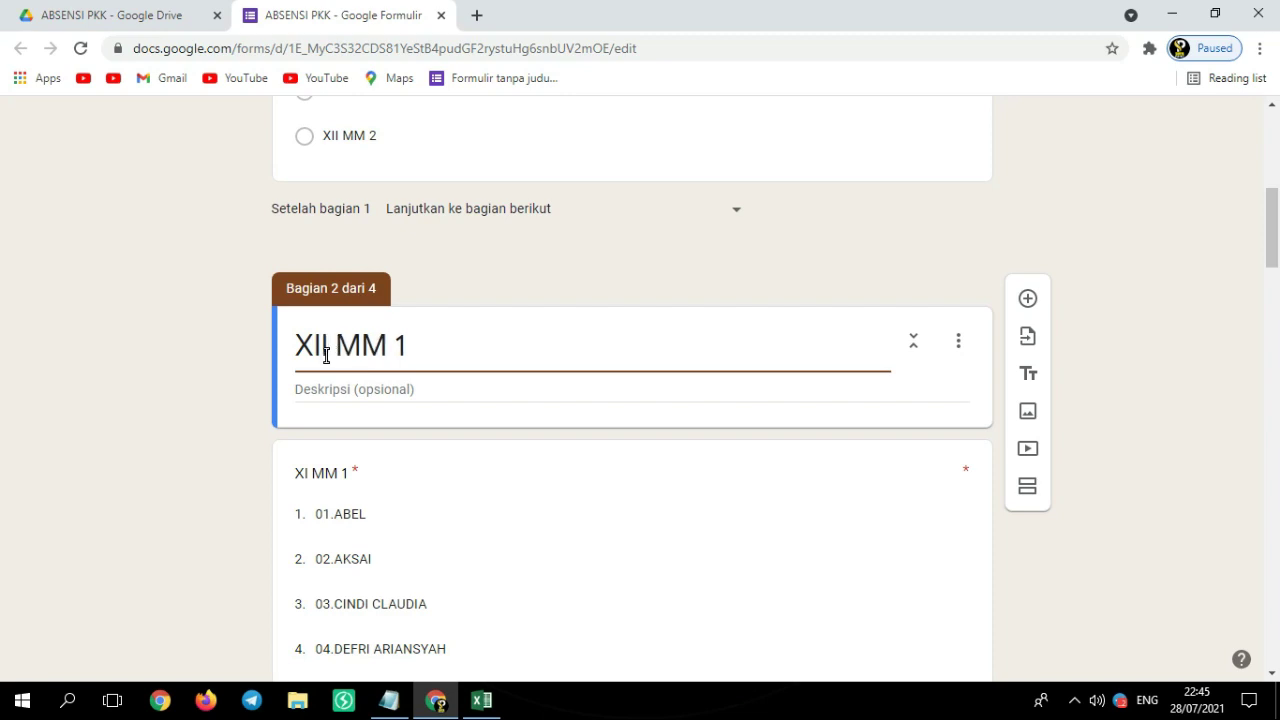
scroll(330, 370, "down", 1)
left_click(311, 389)
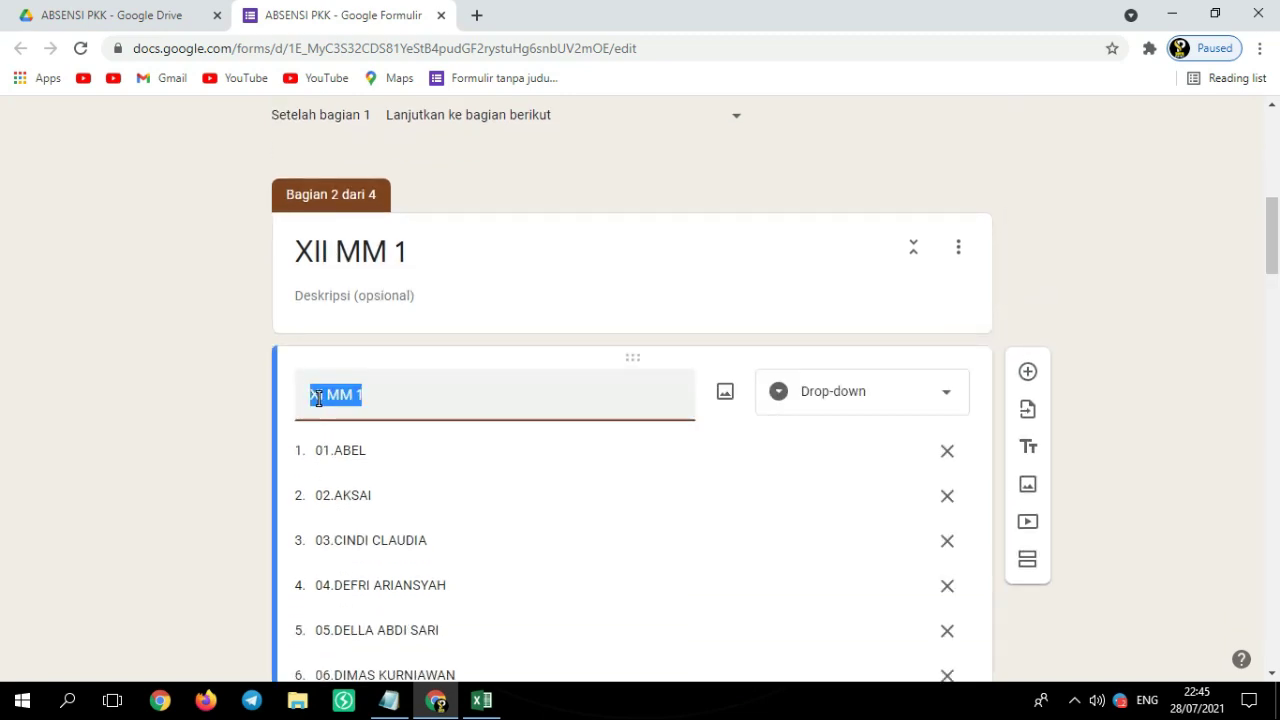
left_click(320, 397)
type("I")
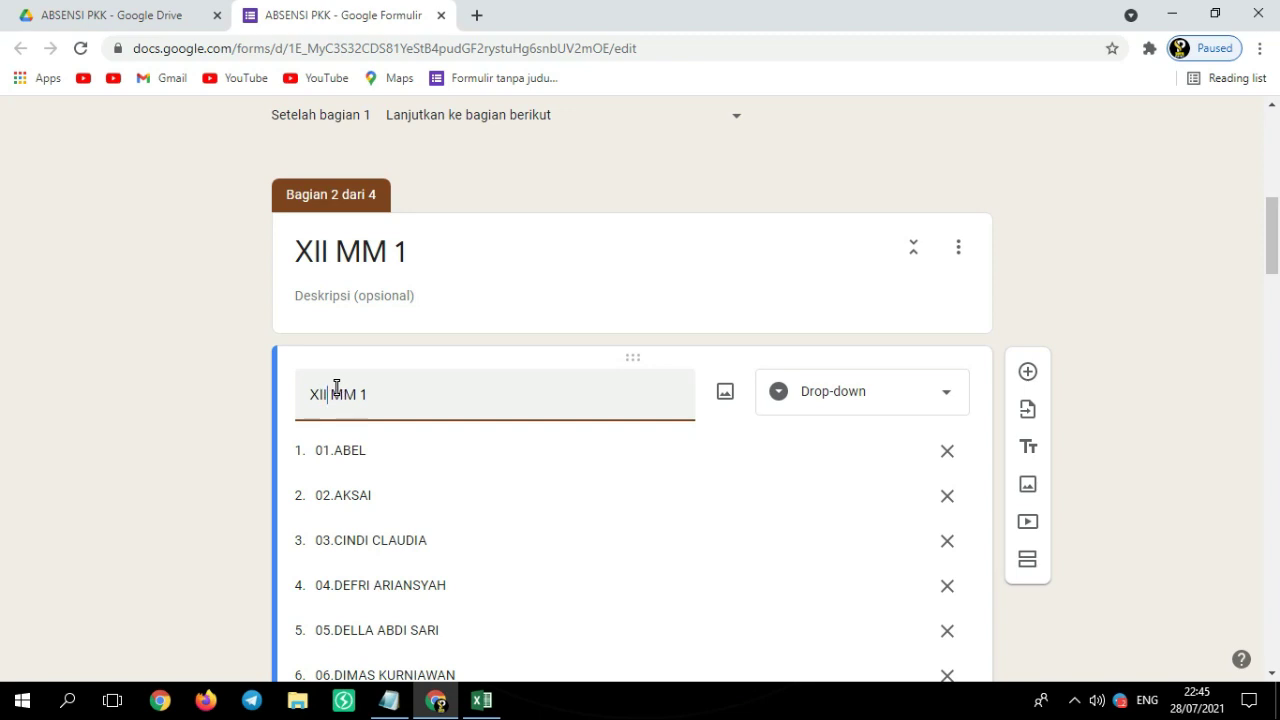
Rename both the title of section 3 and its student drop-down question to XII MM 2
scroll(336, 387, "down", 15)
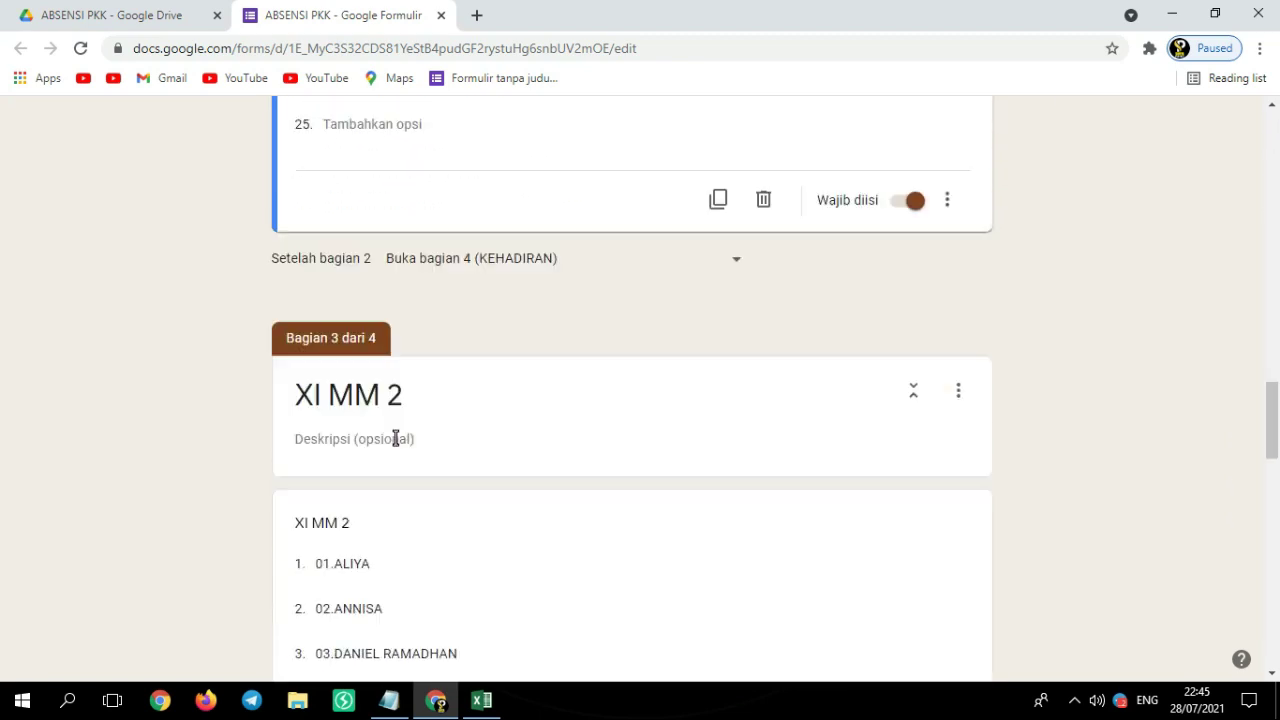
left_click(322, 207)
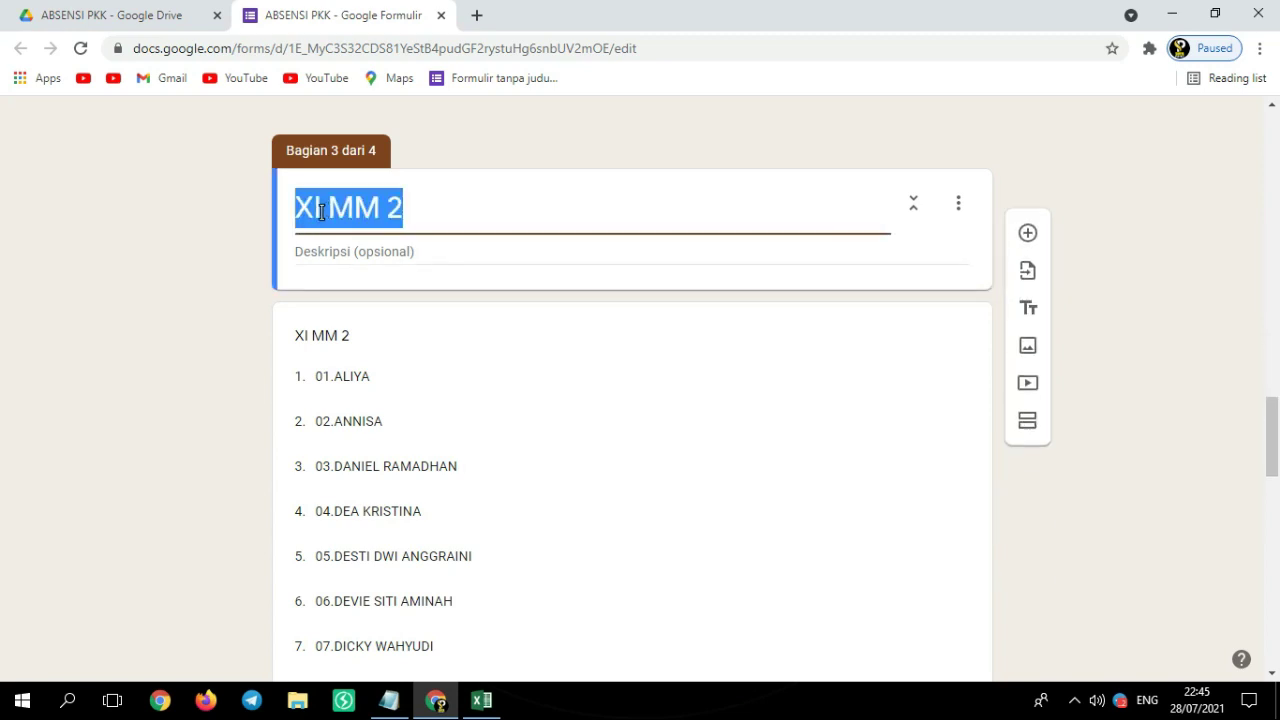
left_click(322, 207)
type("I")
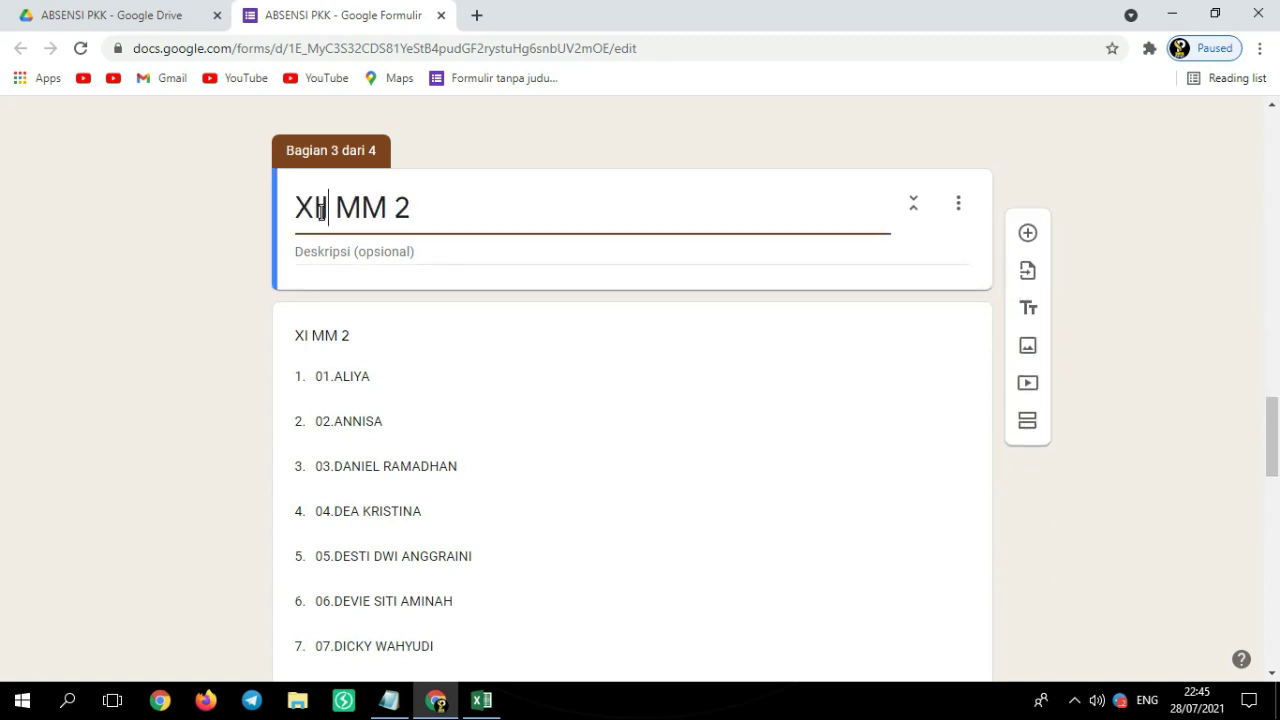
left_click(322, 336)
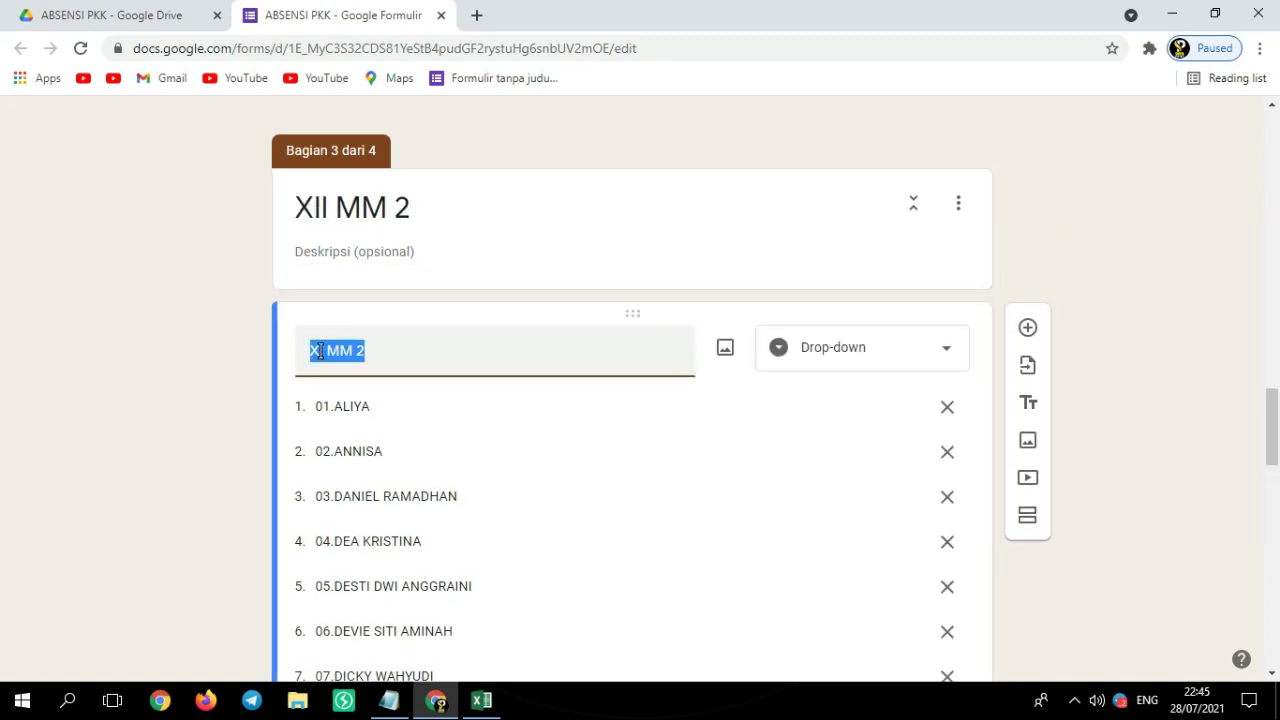
left_click(321, 350)
type("I")
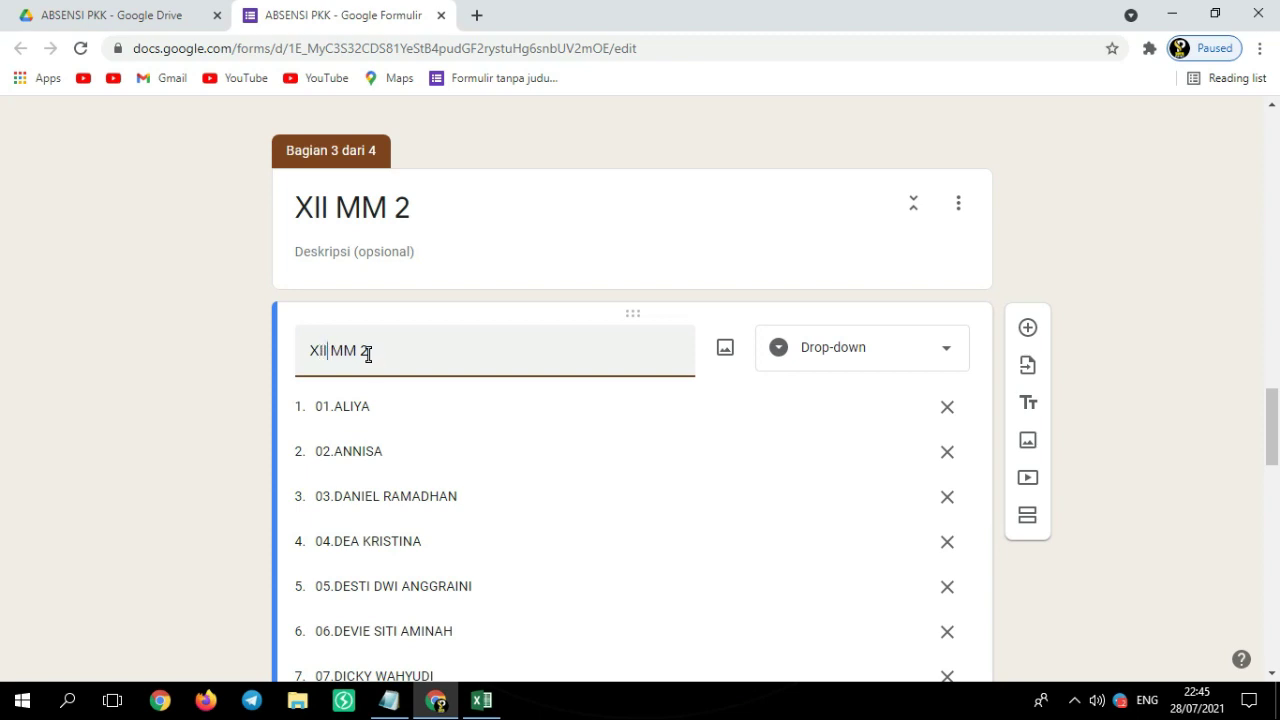
Delete the old student names from the XII MM 1 drop-down question in section 2, keeping only the last option
scroll(451, 380, "up", 15)
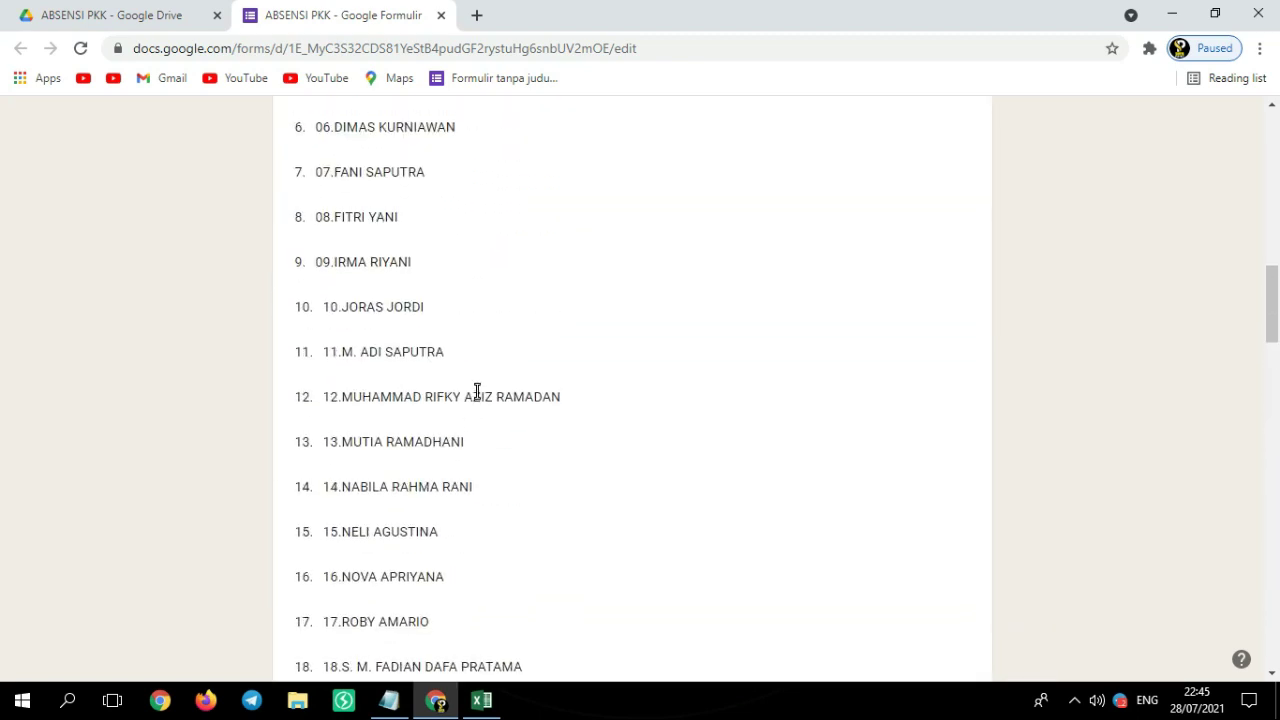
left_click(589, 430)
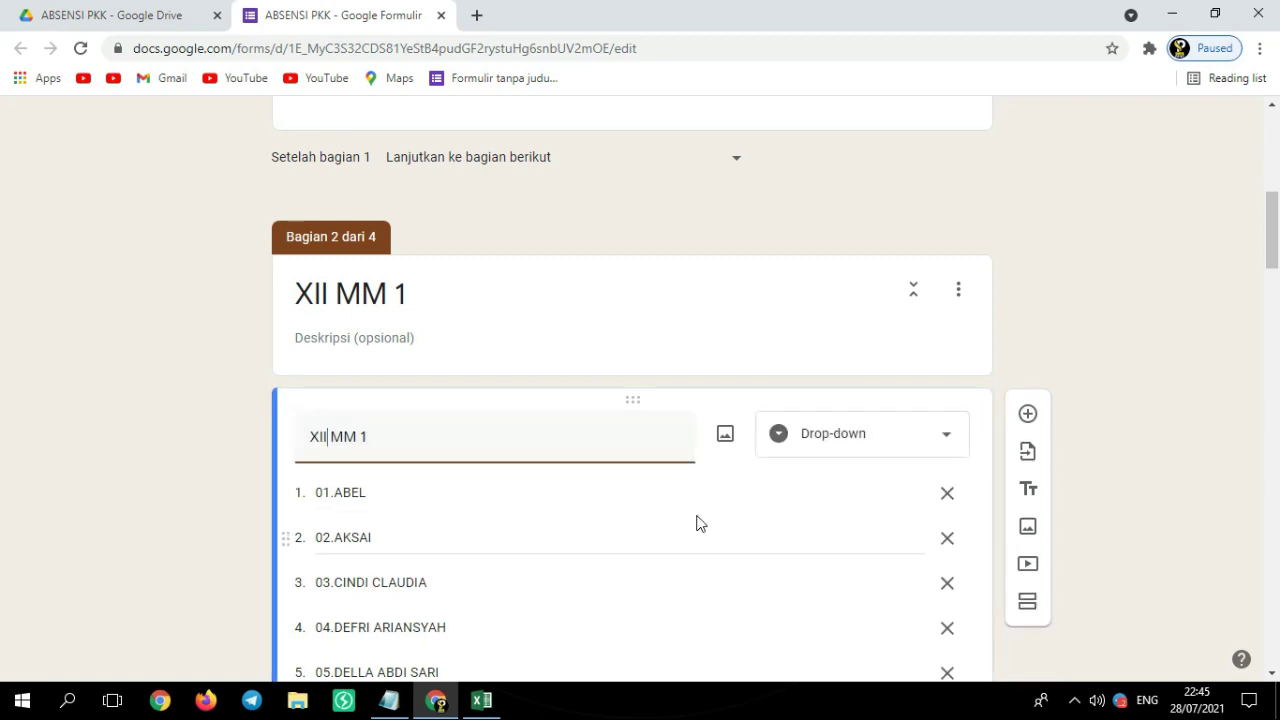
scroll(705, 520, "down", 2)
scroll(474, 334, "up", 2)
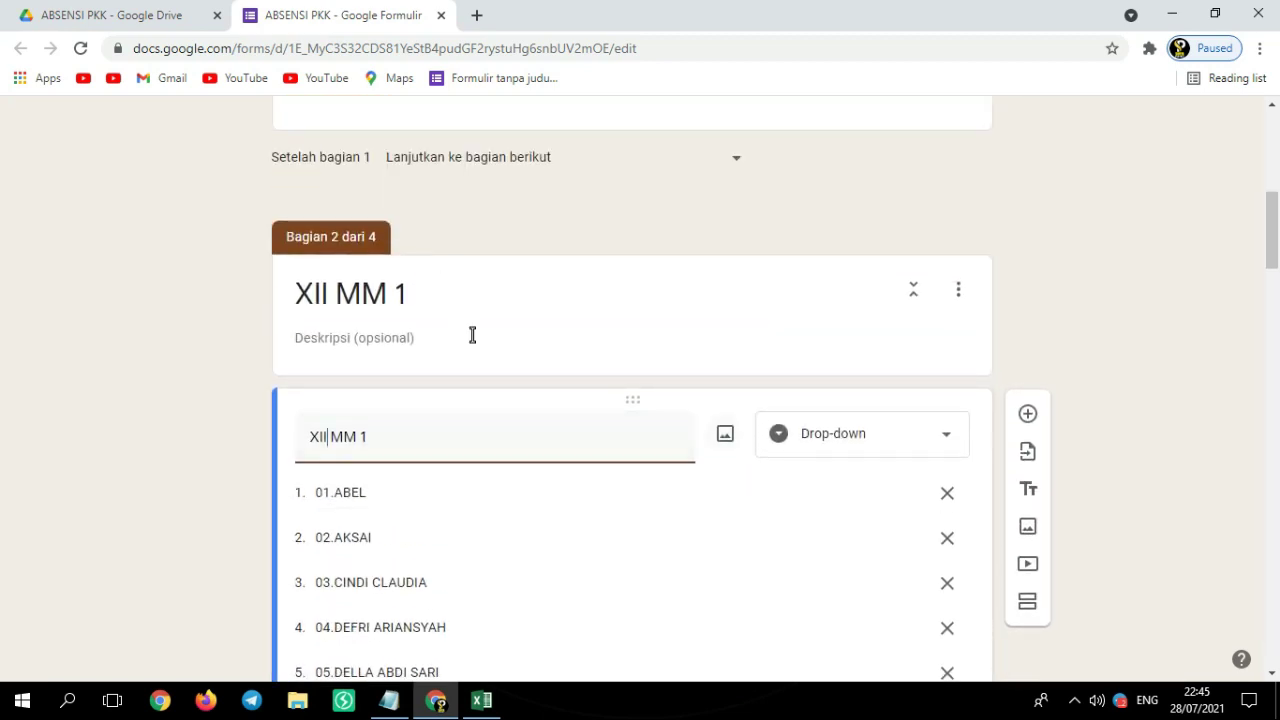
scroll(812, 449, "down", 1)
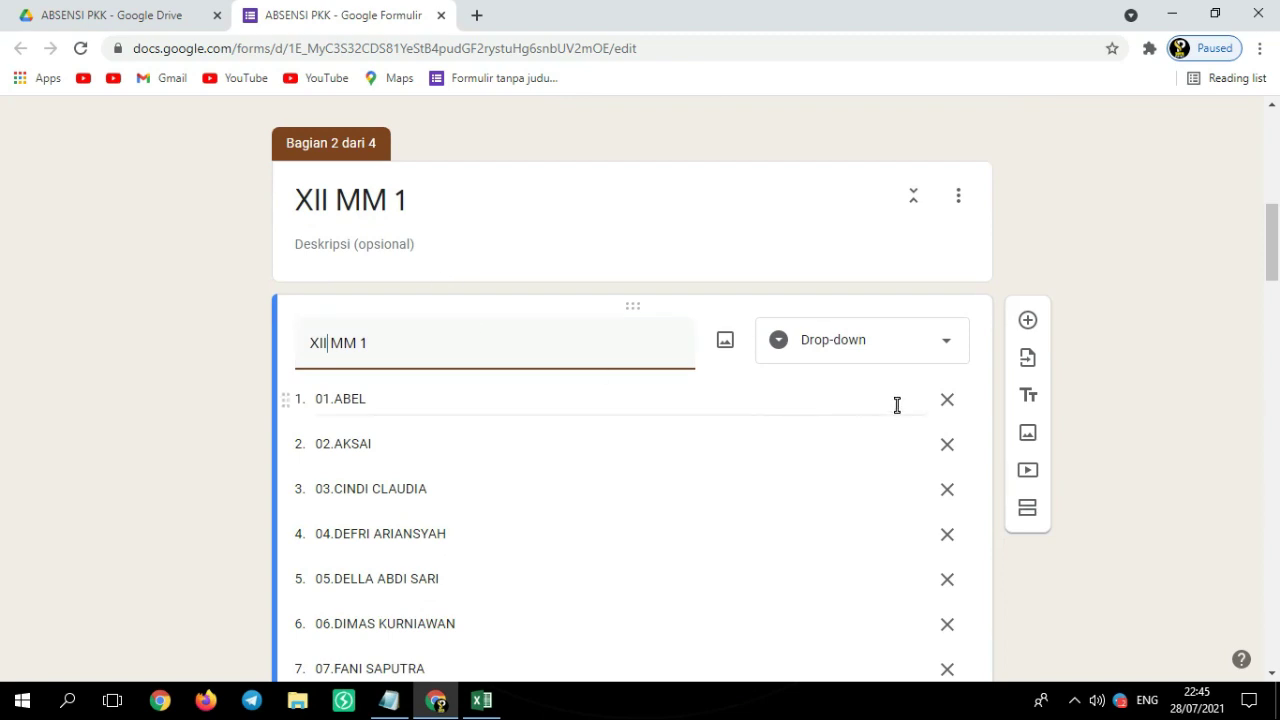
scroll(929, 418, "down", 1)
left_click(946, 306)
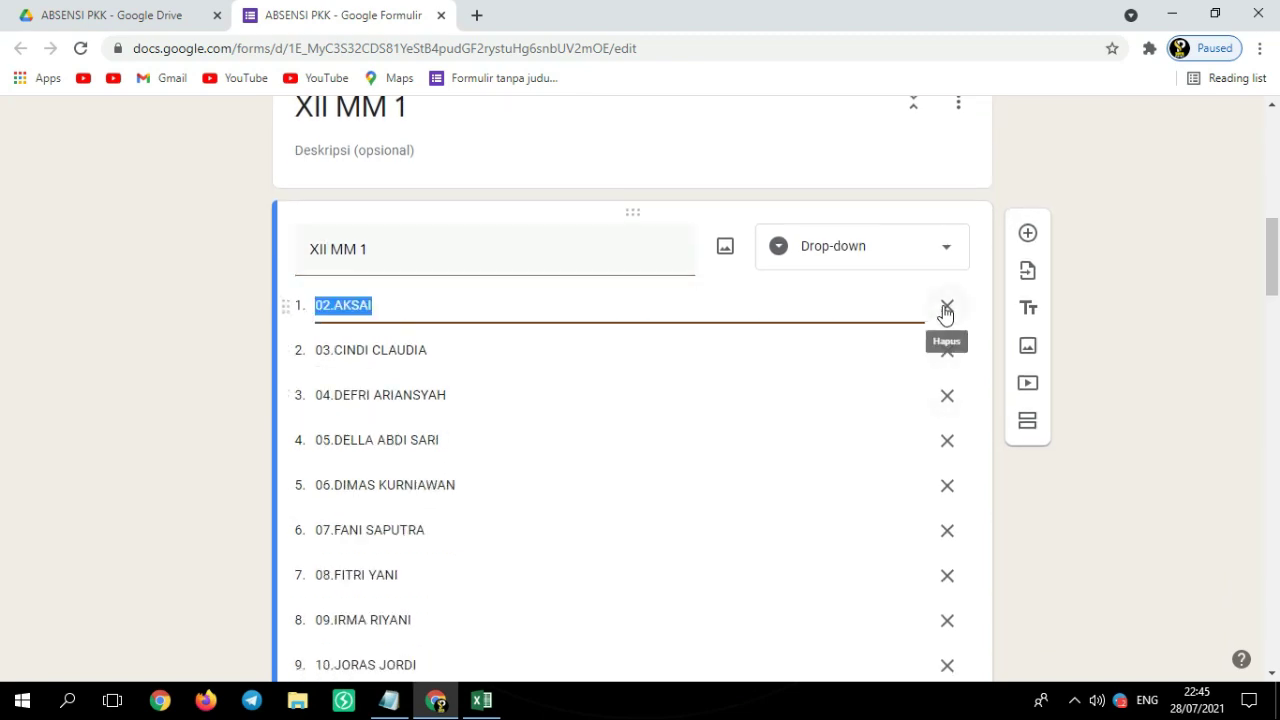
left_click(946, 306)
left_click(946, 306)
left_click(946, 306)
left_click(946, 306)
left_click(946, 306)
left_click(946, 306)
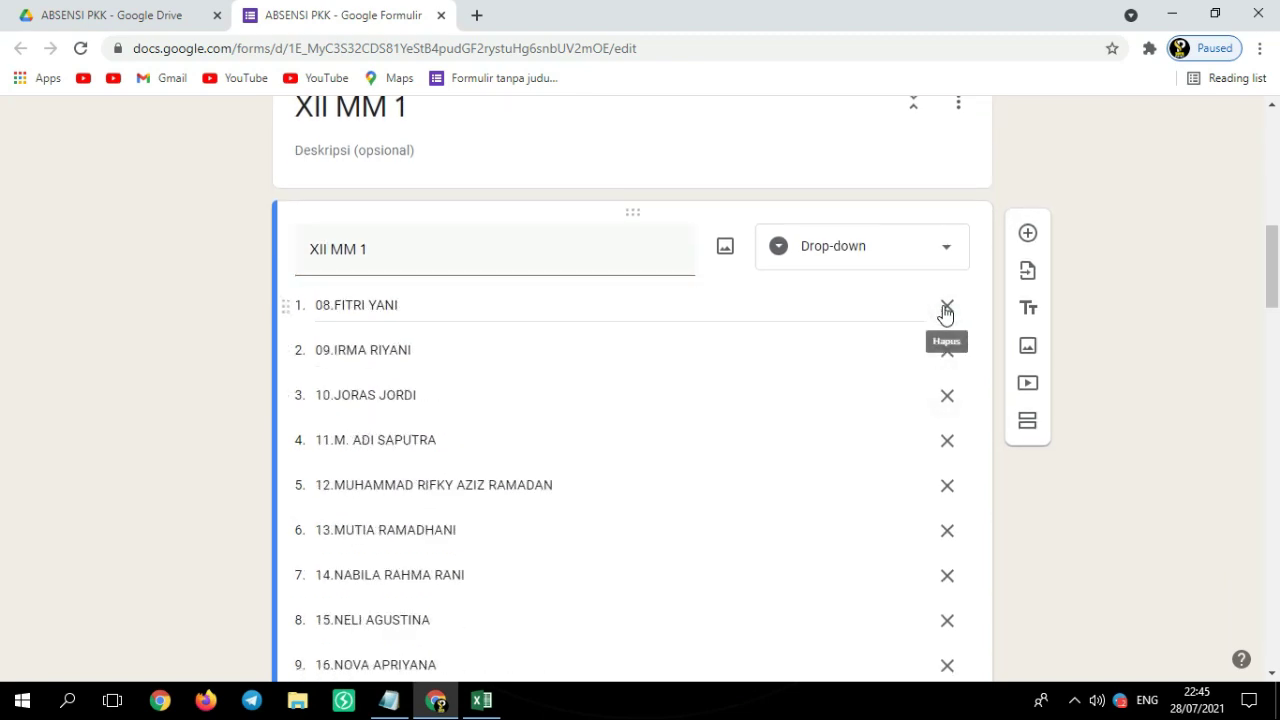
left_click(946, 306)
left_click(946, 306)
triple_click(946, 310)
triple_click(946, 310)
triple_click(946, 310)
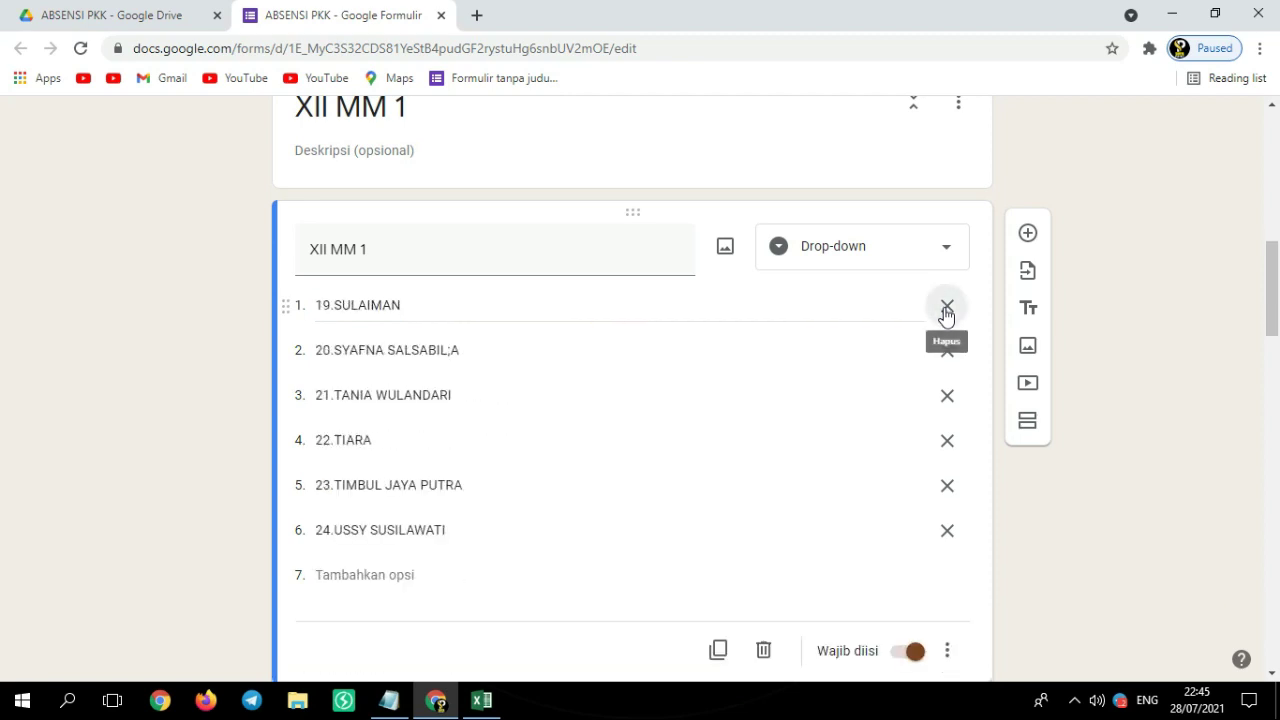
triple_click(946, 310)
left_click(946, 306)
left_click(946, 306)
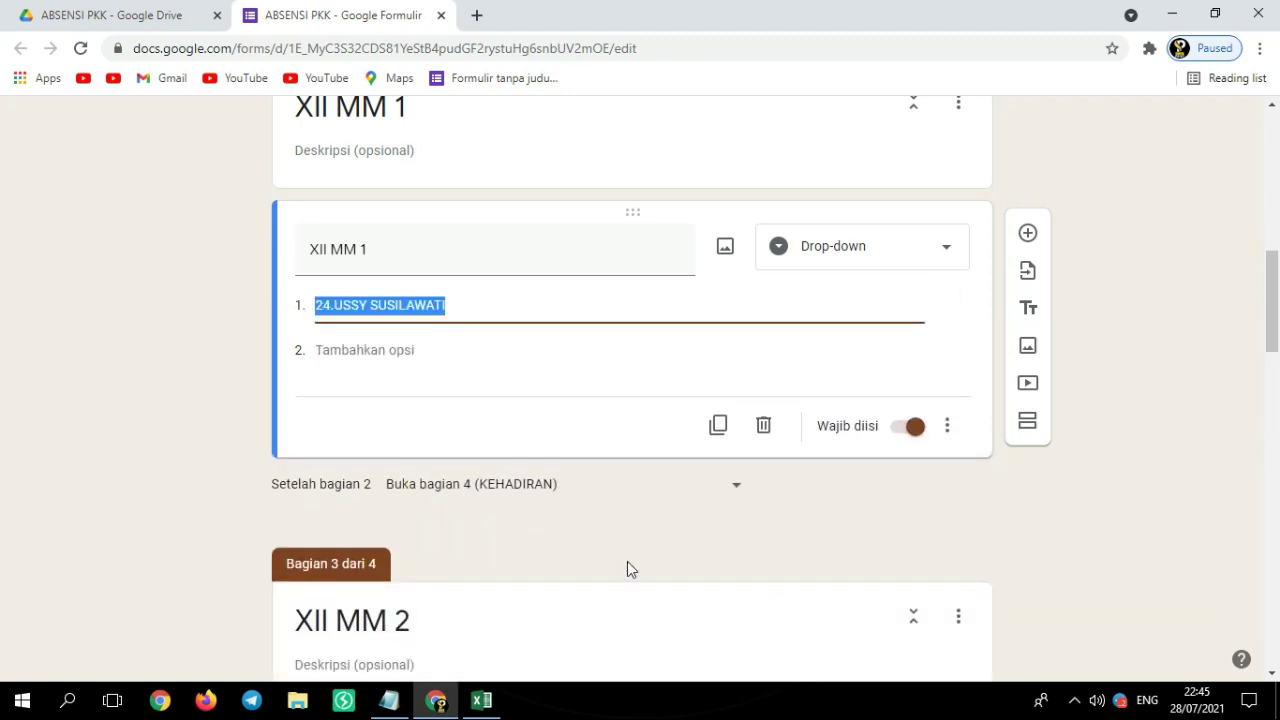
Switch to the XII workbook in Excel and widen empty column D beside the XII MM 1 list on Sheet2
mouse_move(478, 707)
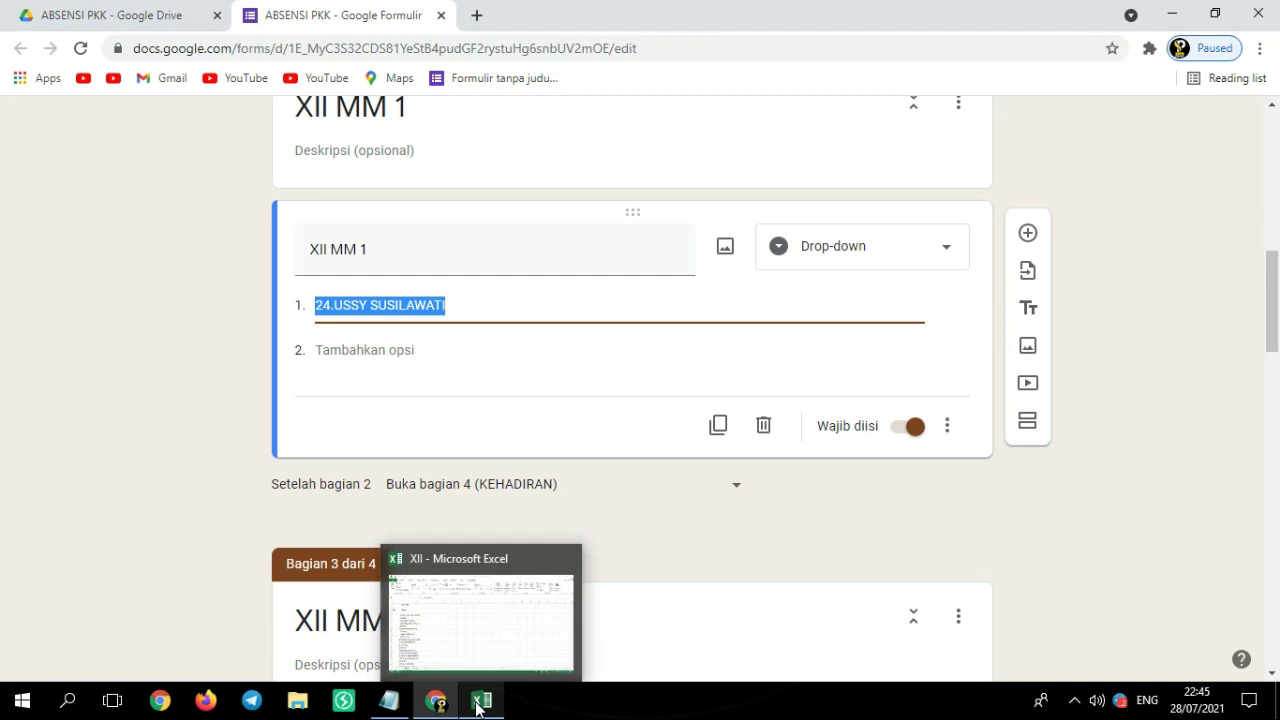
left_click(478, 707)
left_click(190, 648)
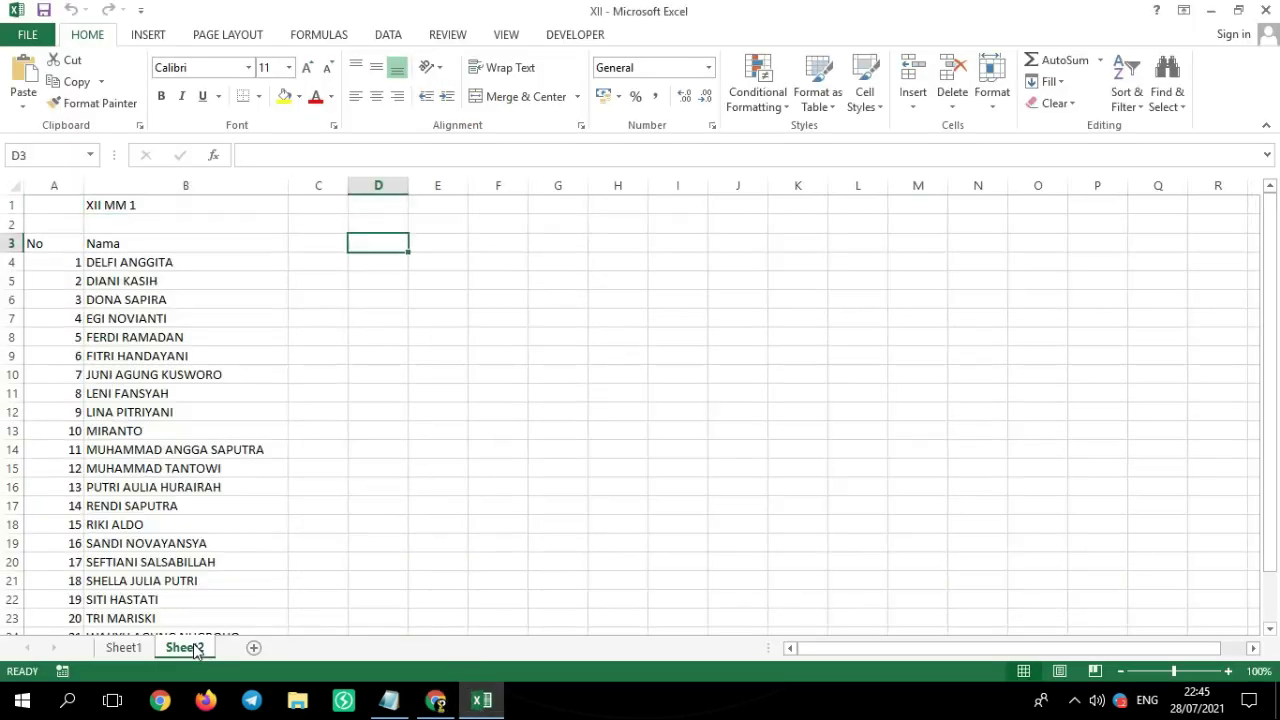
left_click(334, 247)
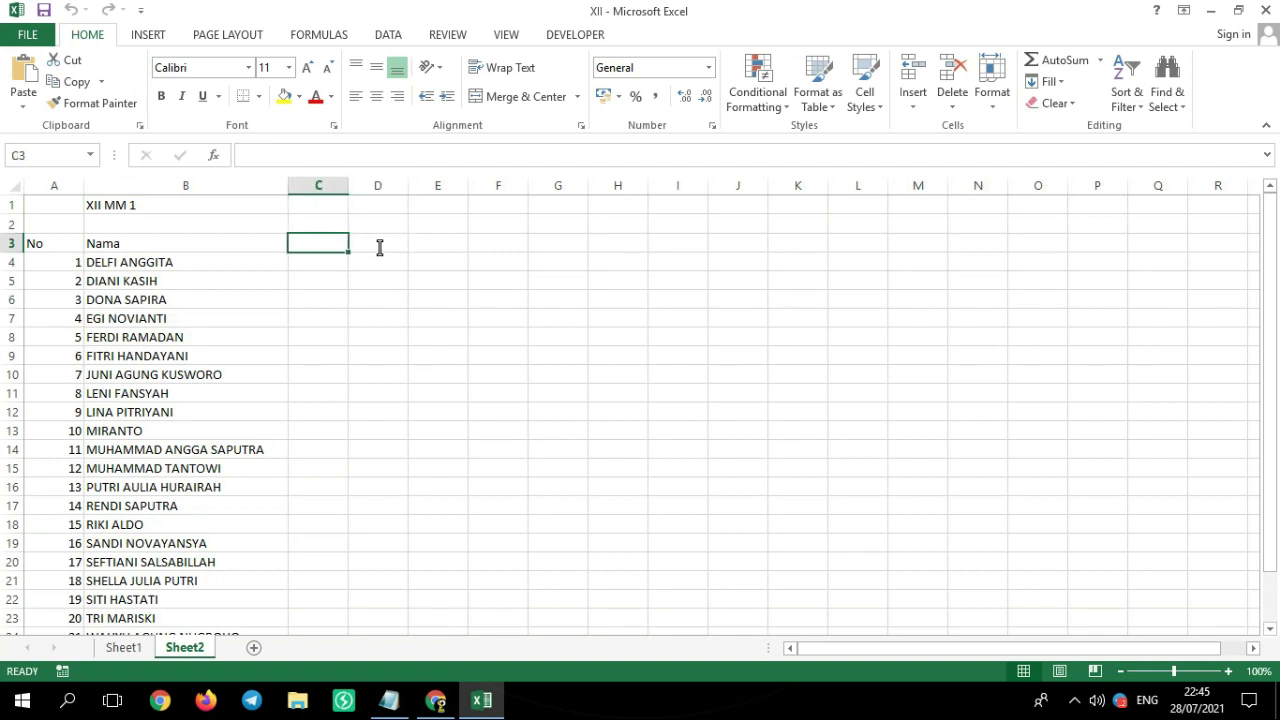
left_click(380, 248)
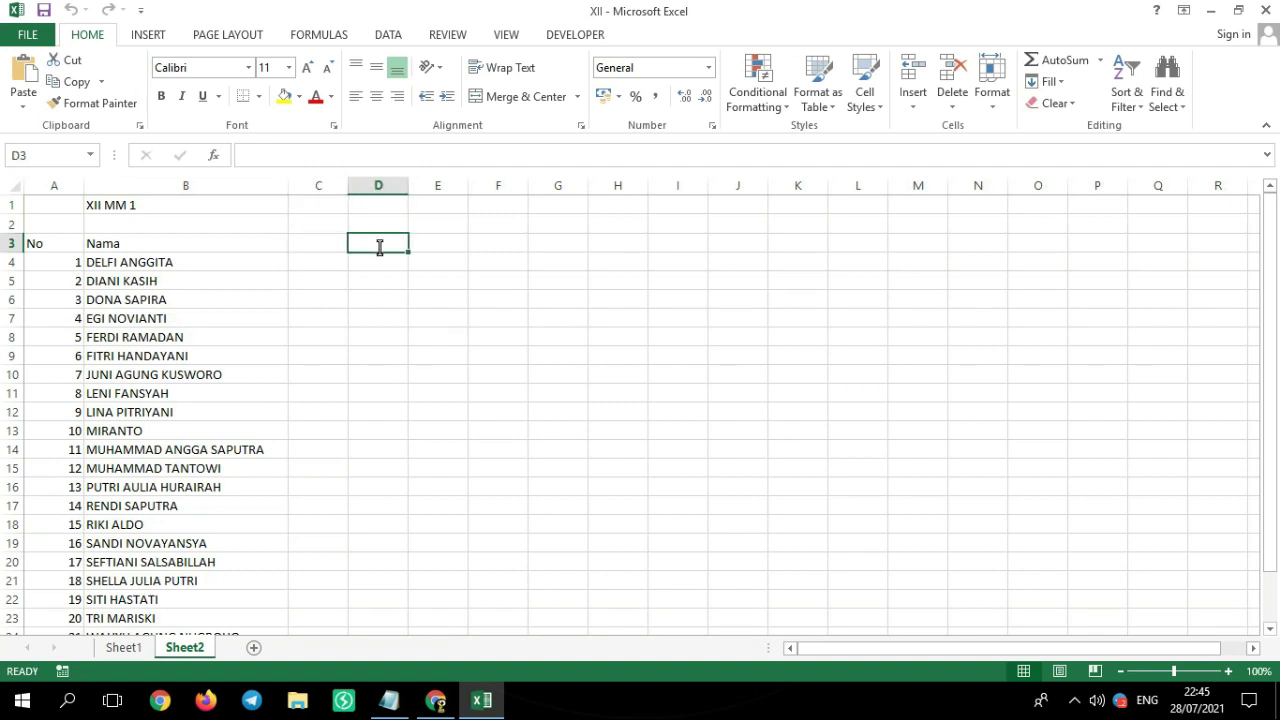
left_click_drag(411, 186, 483, 188)
Enter the two-digit numbers 01 and 02 as text in cells D4 and D5 beside the first two names
left_click(386, 267)
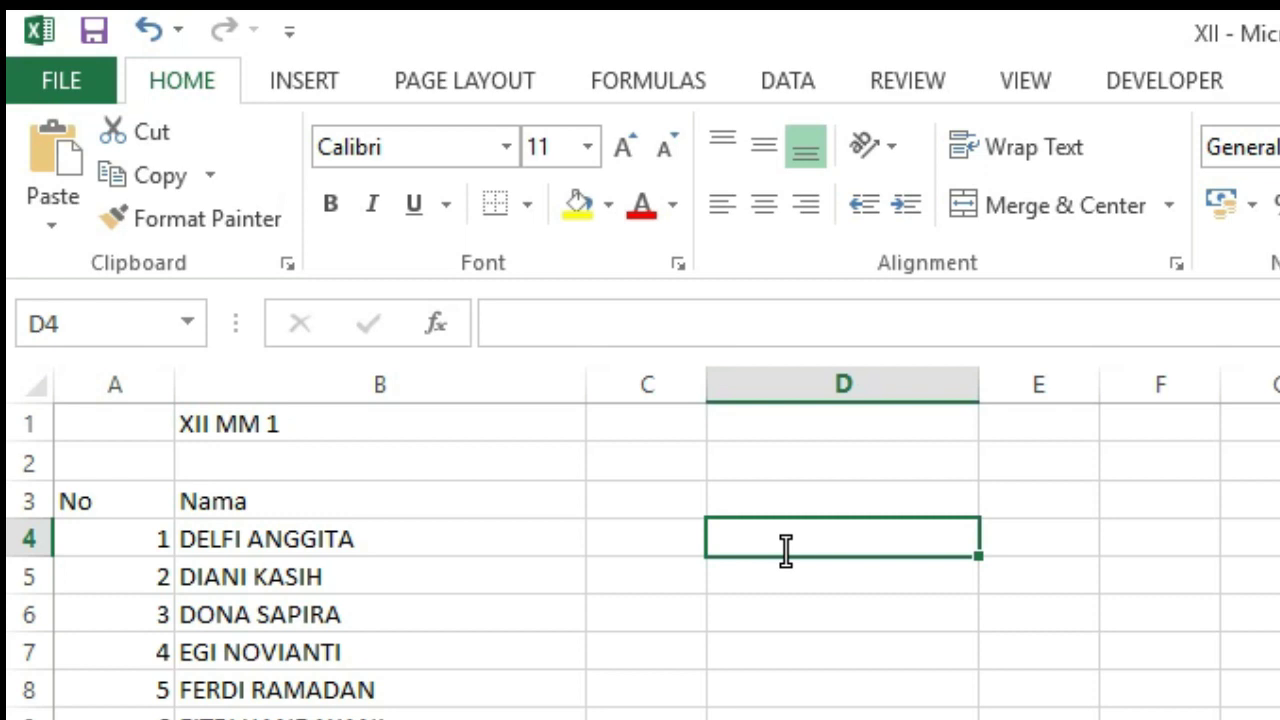
type("'")
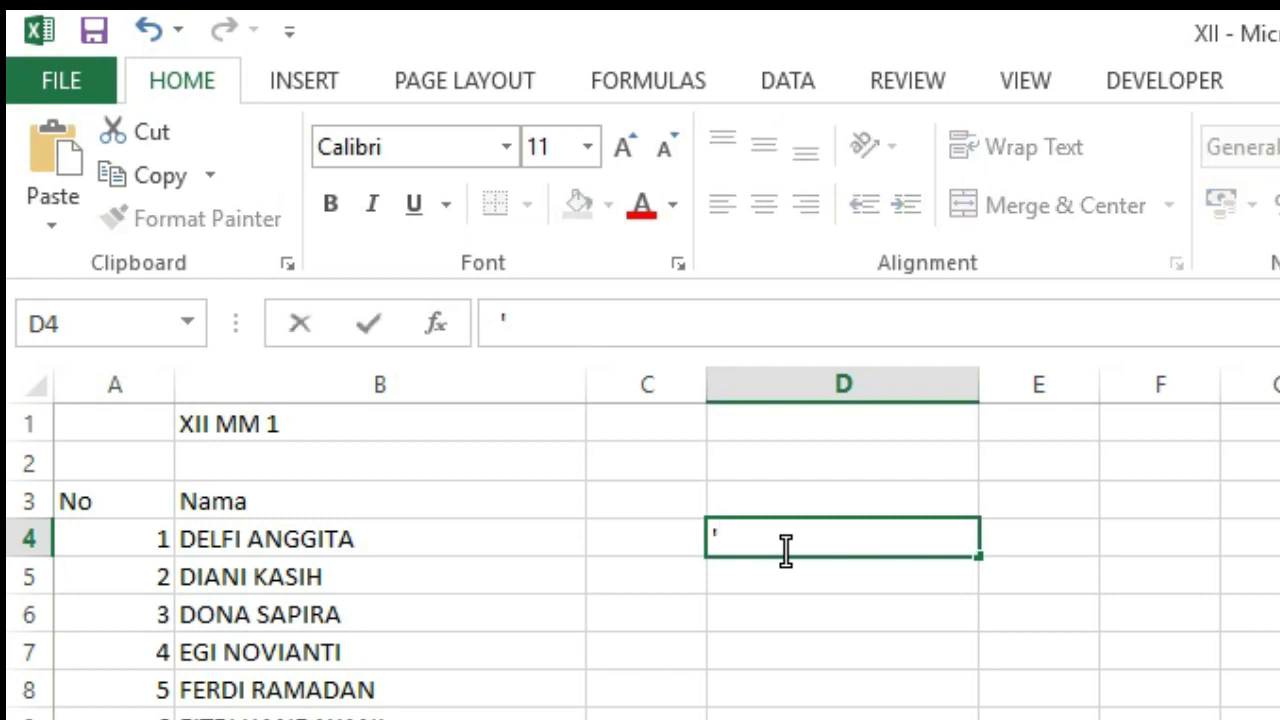
type("01")
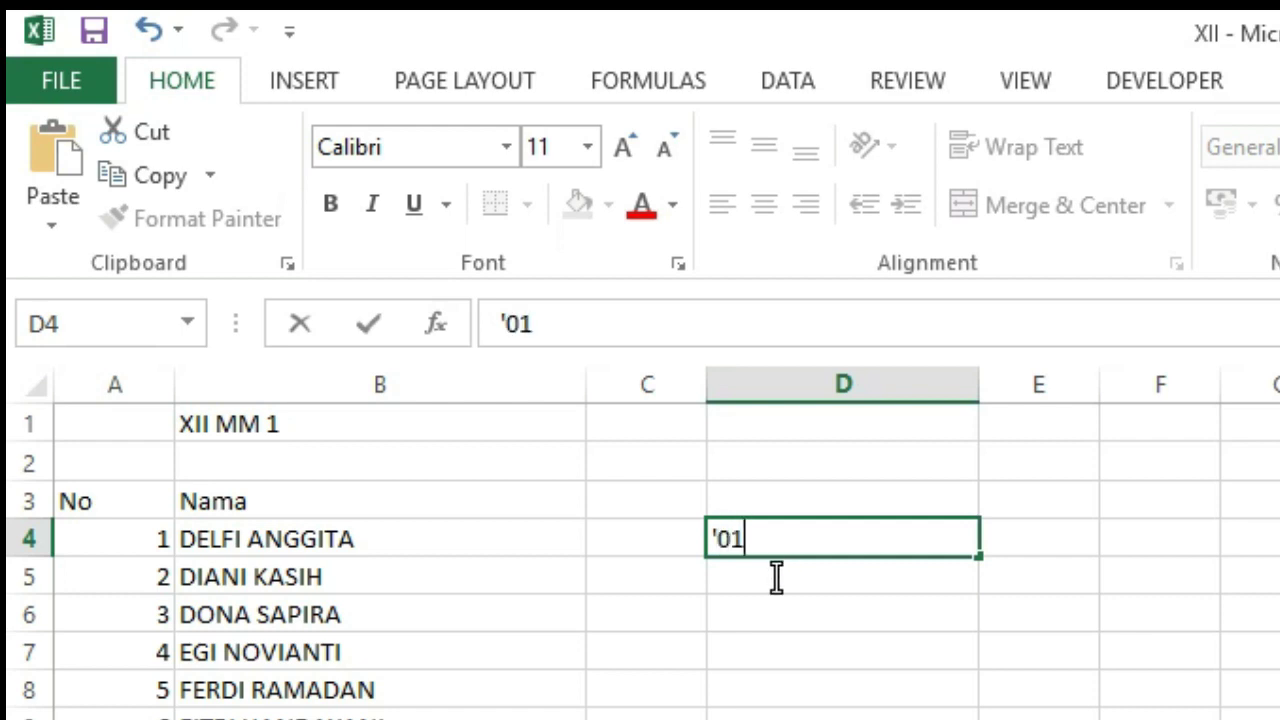
left_click(775, 575)
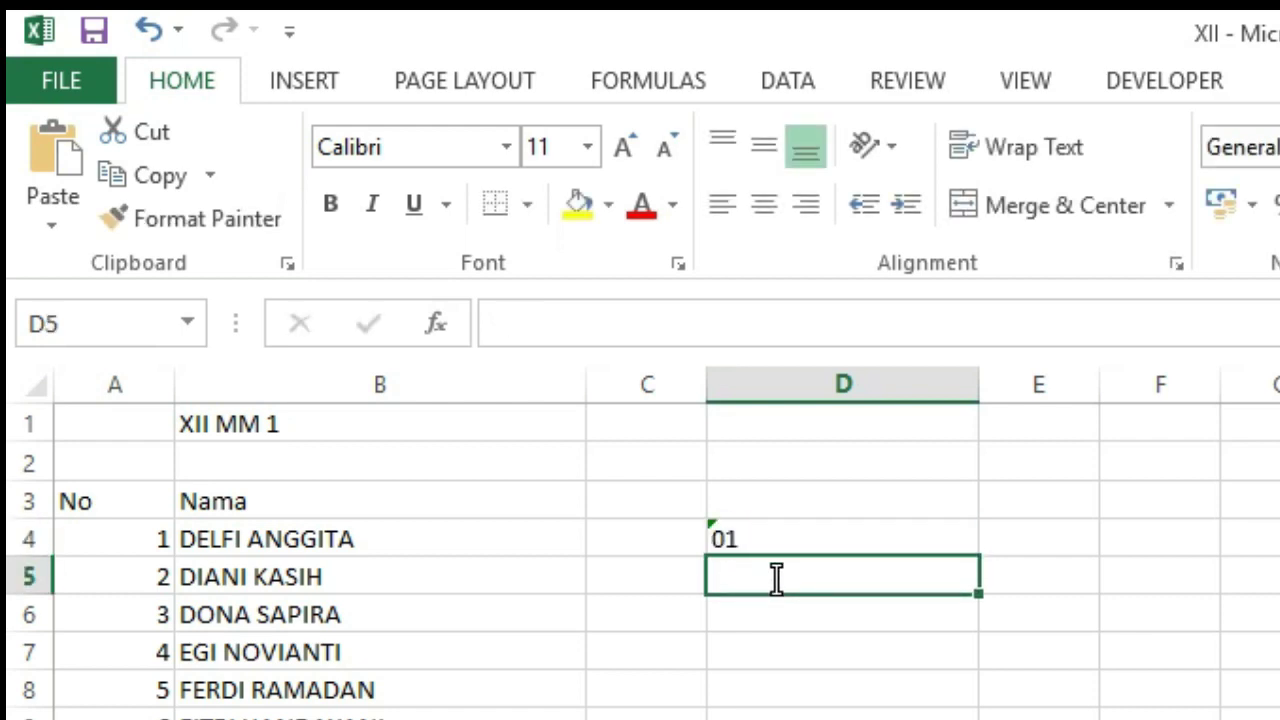
type("'")
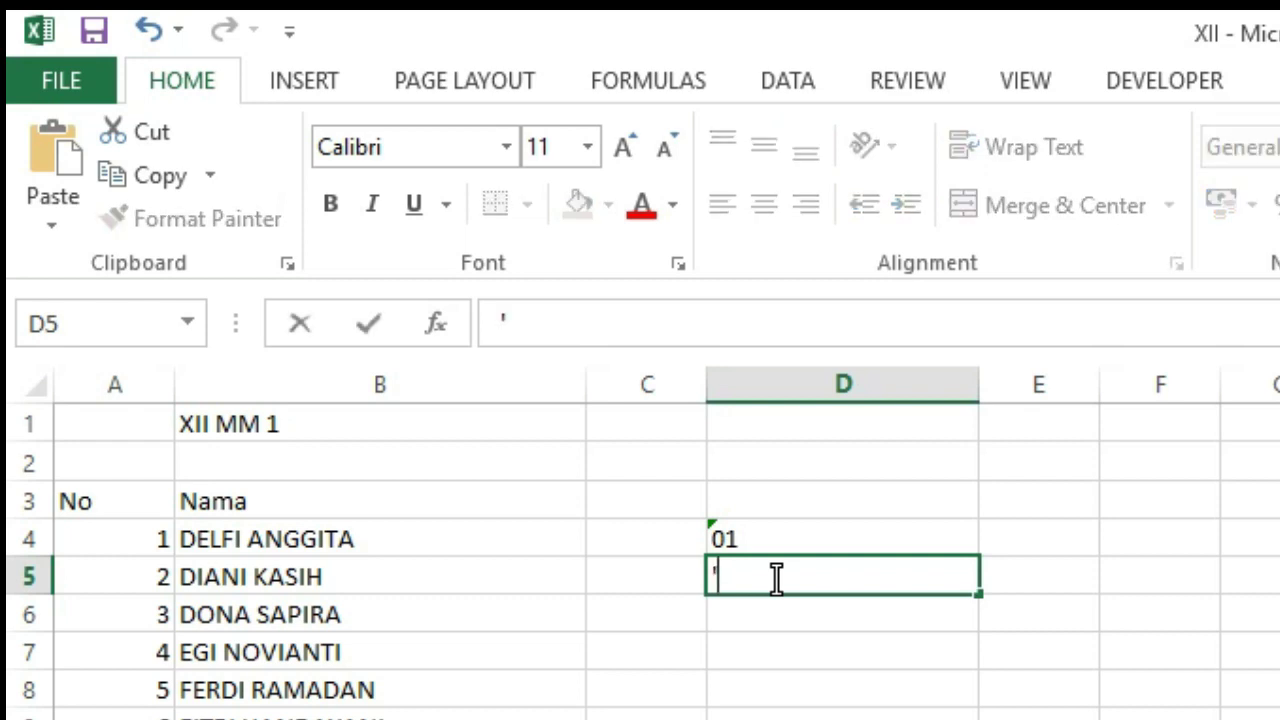
type("02")
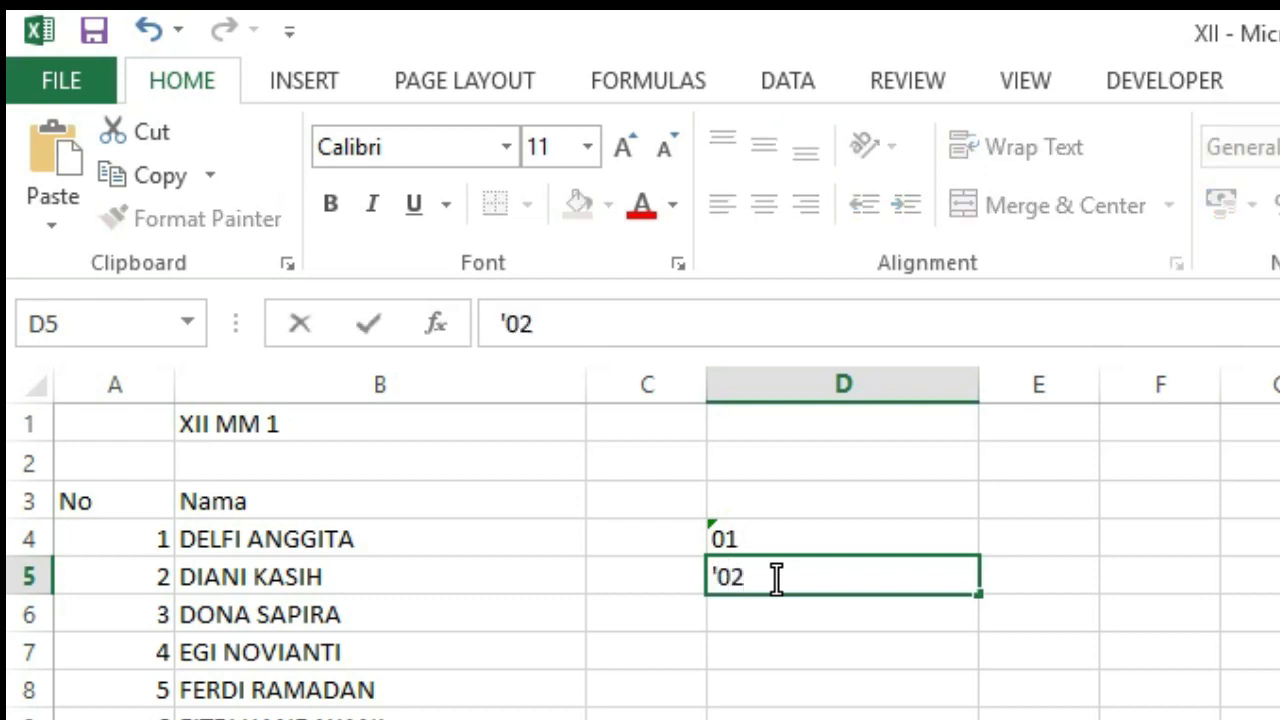
left_click(789, 677)
Extend the 01, 02 series down column D to 23, ending in row 26 beside the last name
left_click_drag(840, 540, 846, 578)
scroll(943, 580, "down", 1)
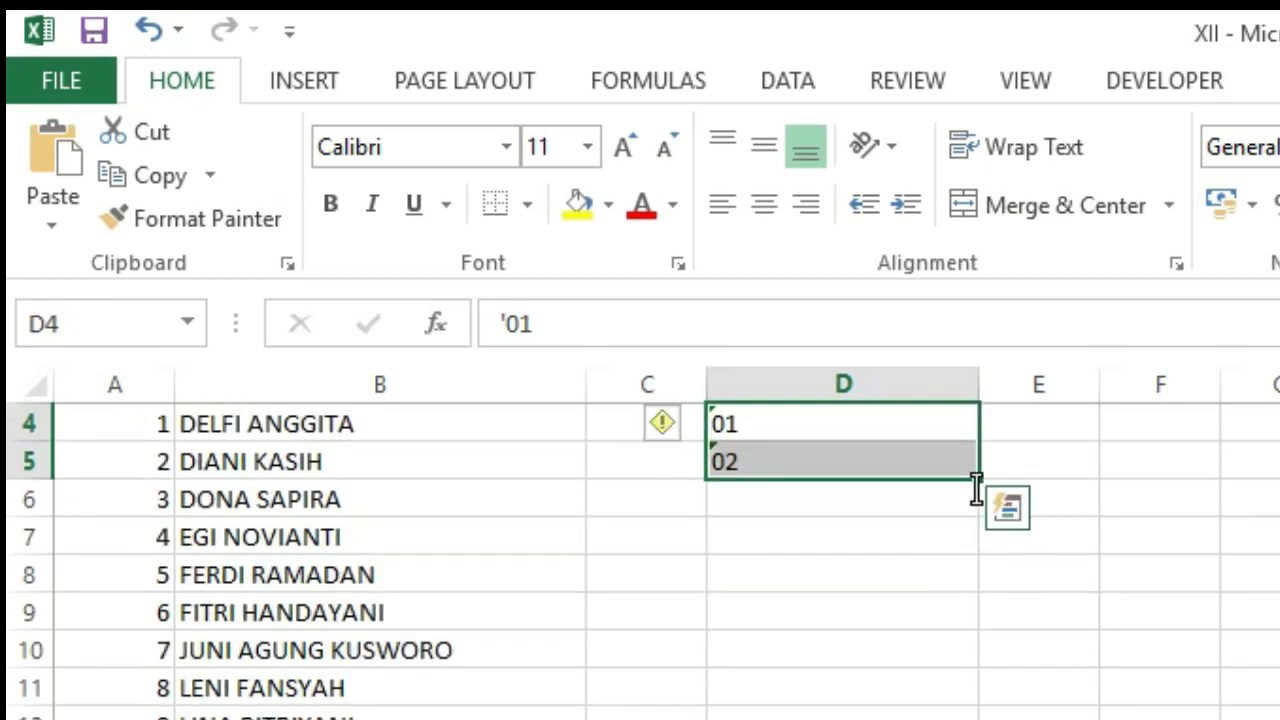
left_click_drag(980, 491, 982, 718)
scroll(843, 560, "up", 2)
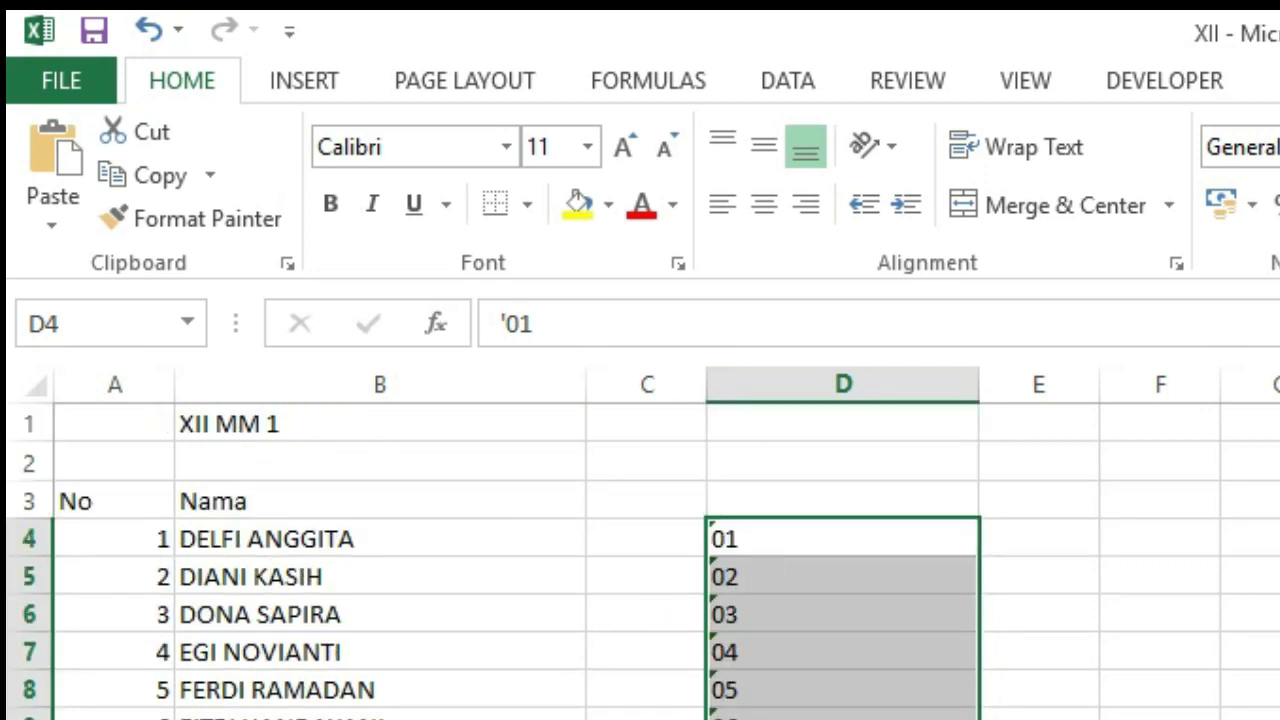
scroll(1061, 568, "down", 3)
scroll(1061, 568, "up", 3)
Widen empty column E beside the two-digit numbers
left_click(1050, 545)
left_click_drag(1099, 388, 1175, 403)
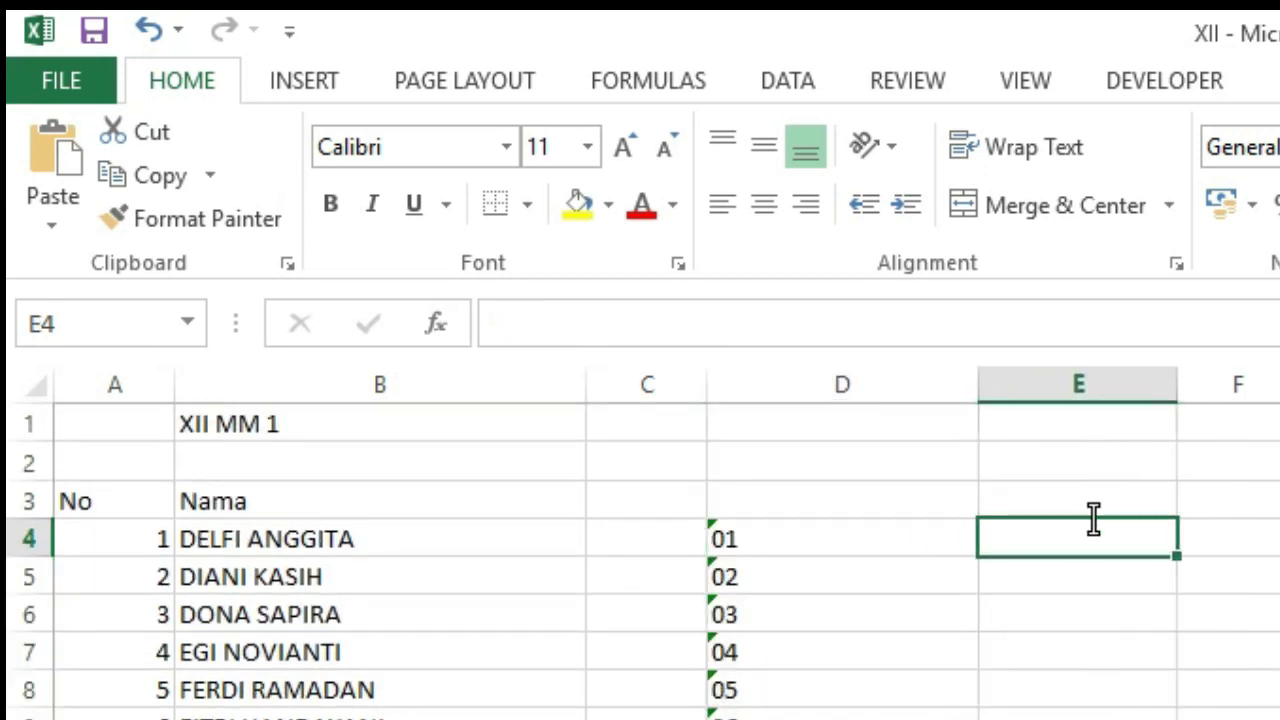
left_click(784, 543)
left_click(334, 531)
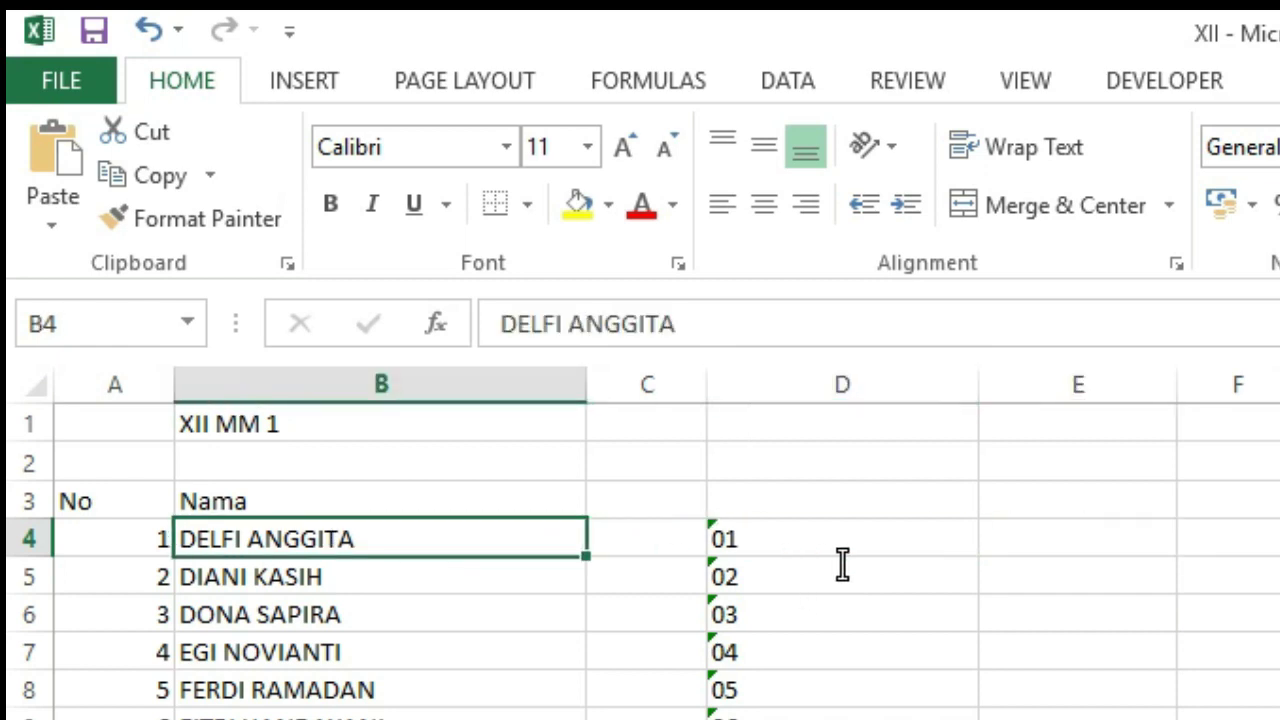
Enter the formula =D4&"."&B4 in cell E4 to join the first number and name with a period
left_click(1003, 537)
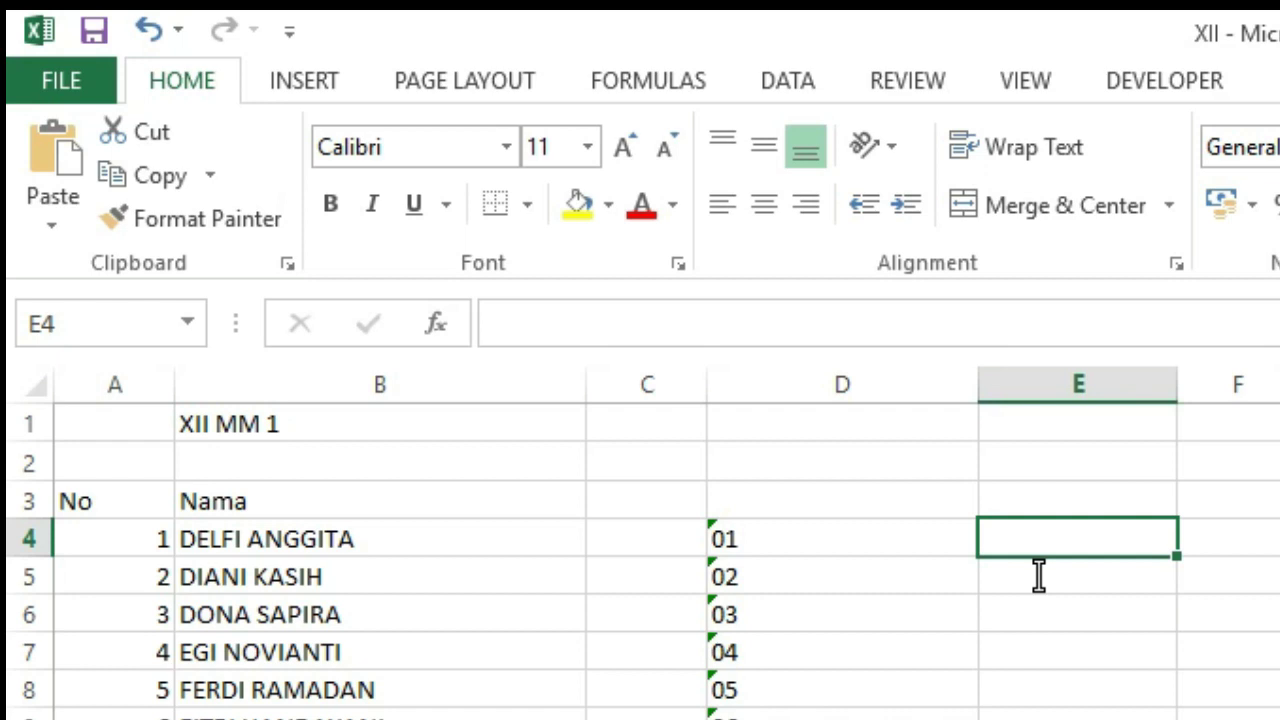
type("=")
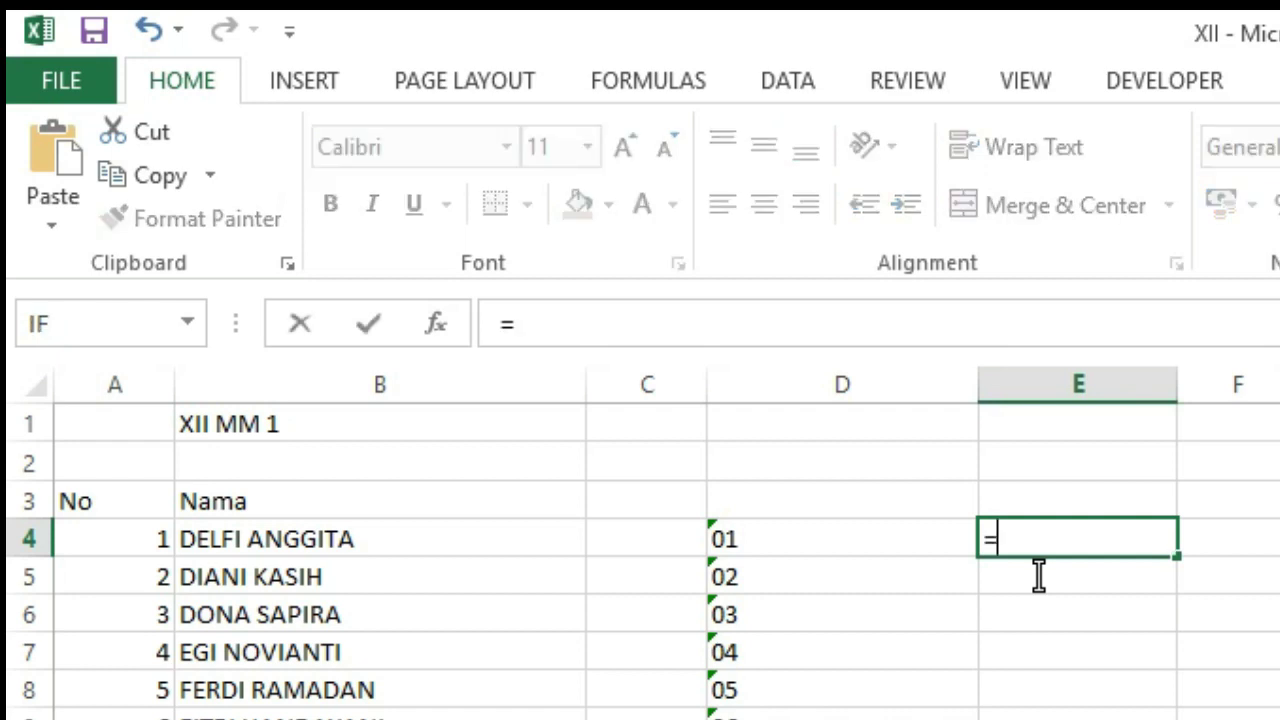
left_click(808, 549)
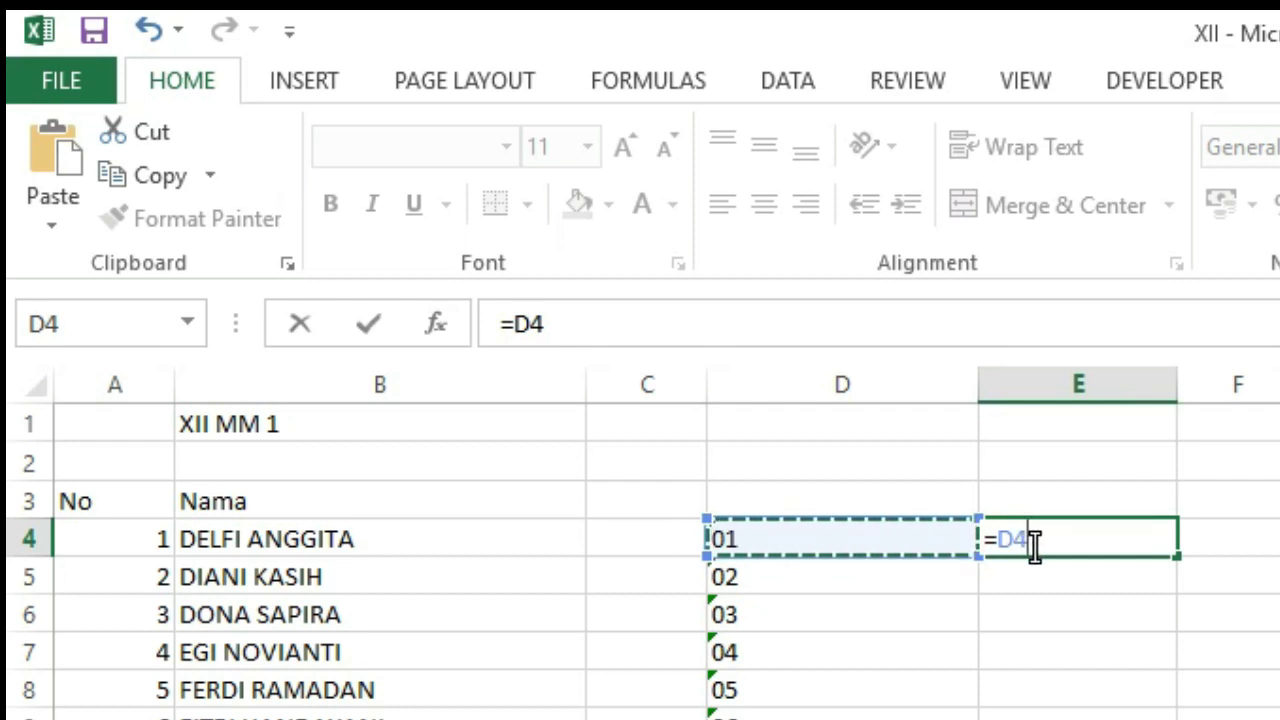
type("&")
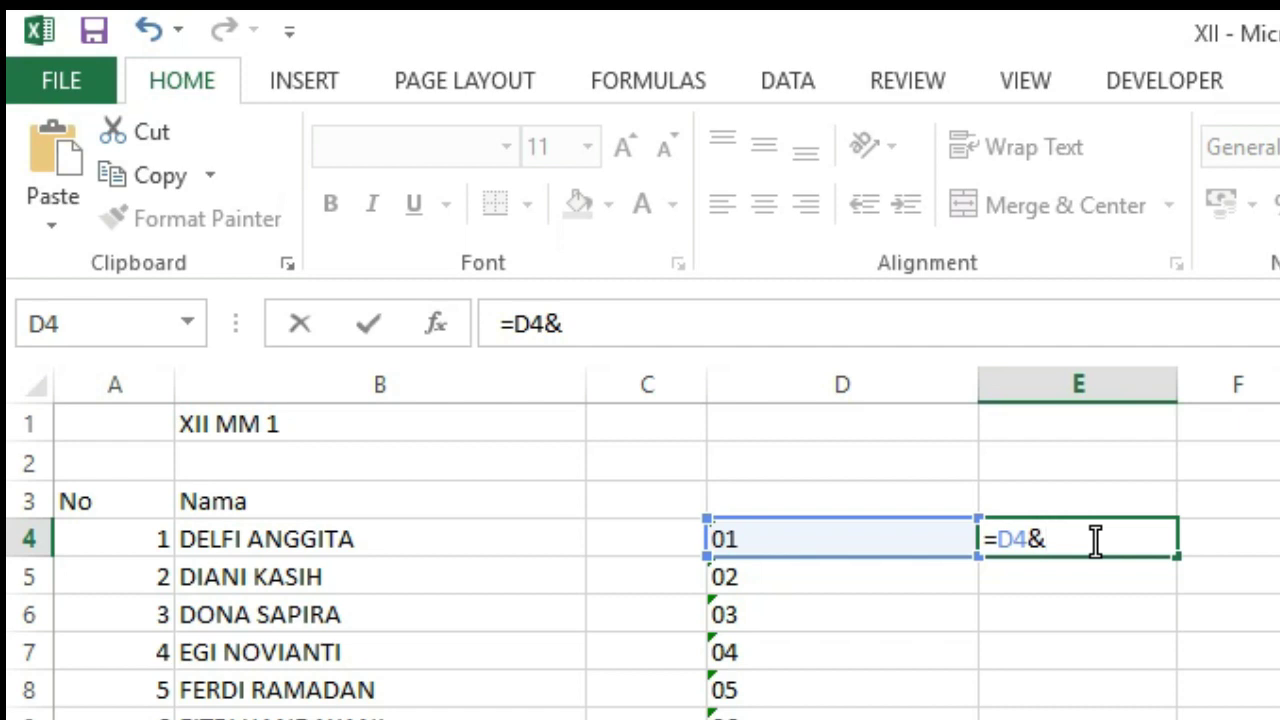
type("\"")
type(".\"")
type("&")
left_click(398, 548)
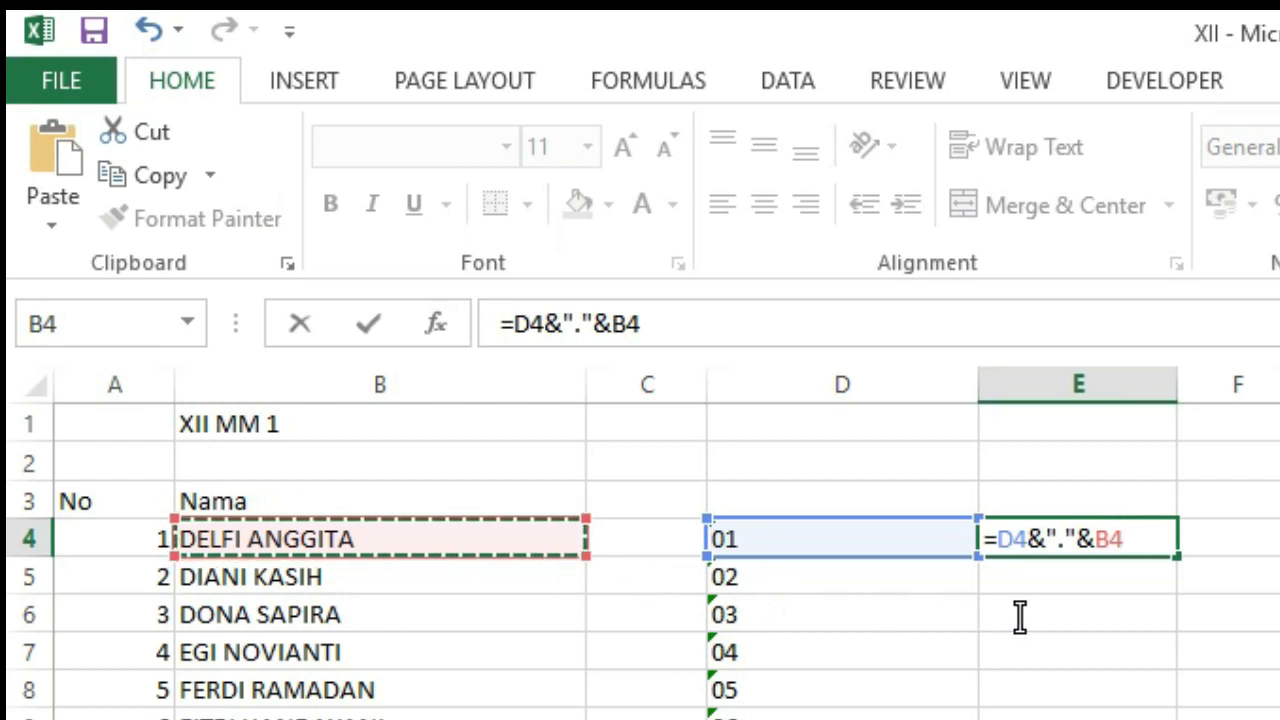
key("Return")
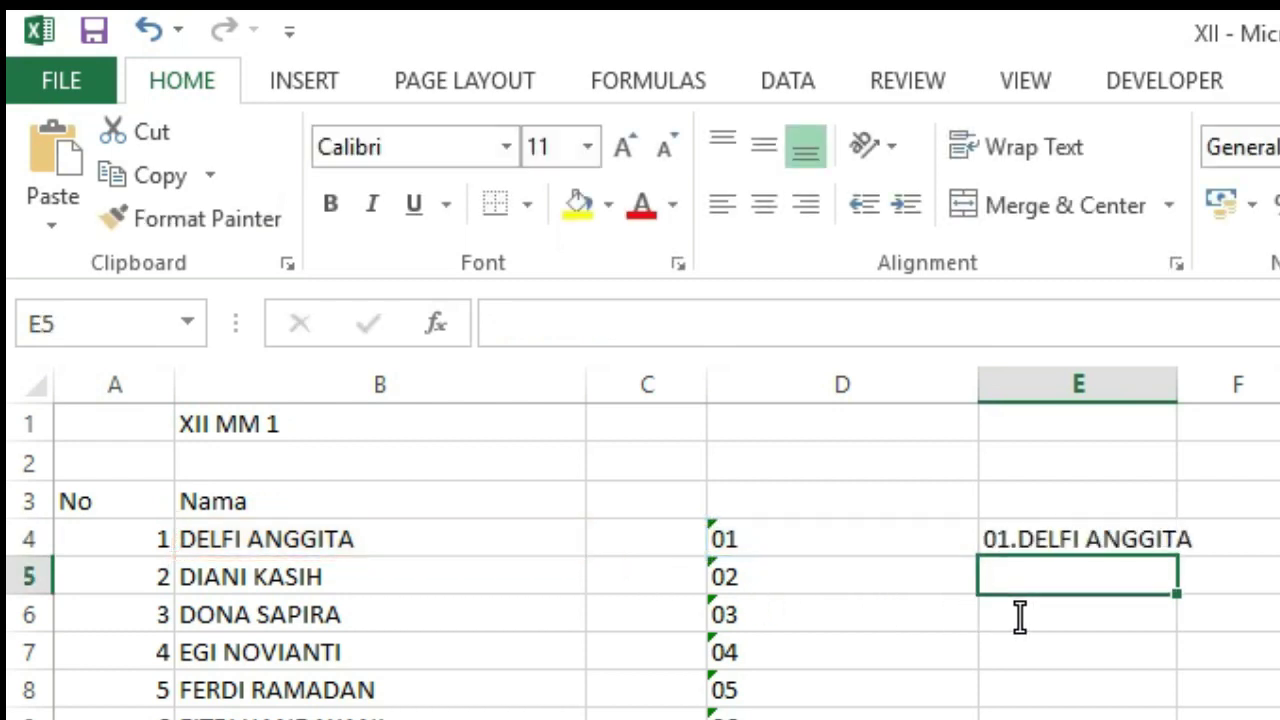
Fill the E4 formula down column E to row 26 so every student has a numbered name
left_click(1140, 537)
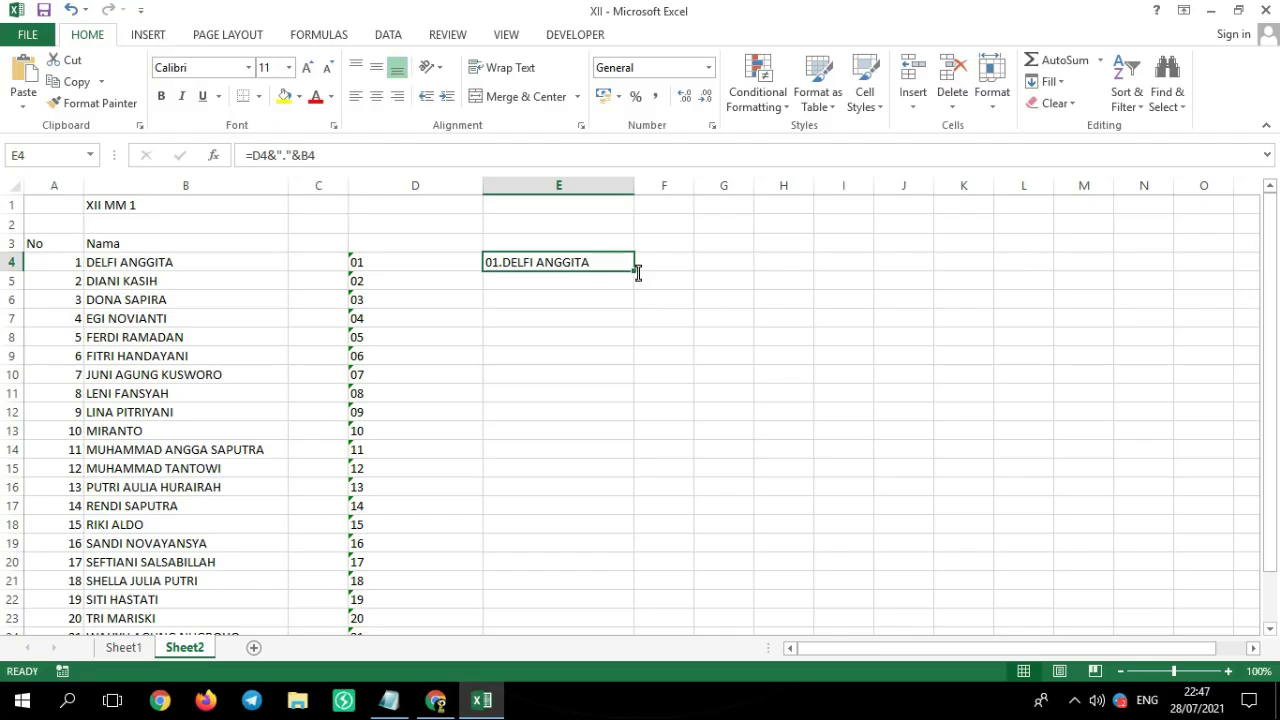
left_click_drag(637, 272, 600, 558)
scroll(609, 524, "up", 2)
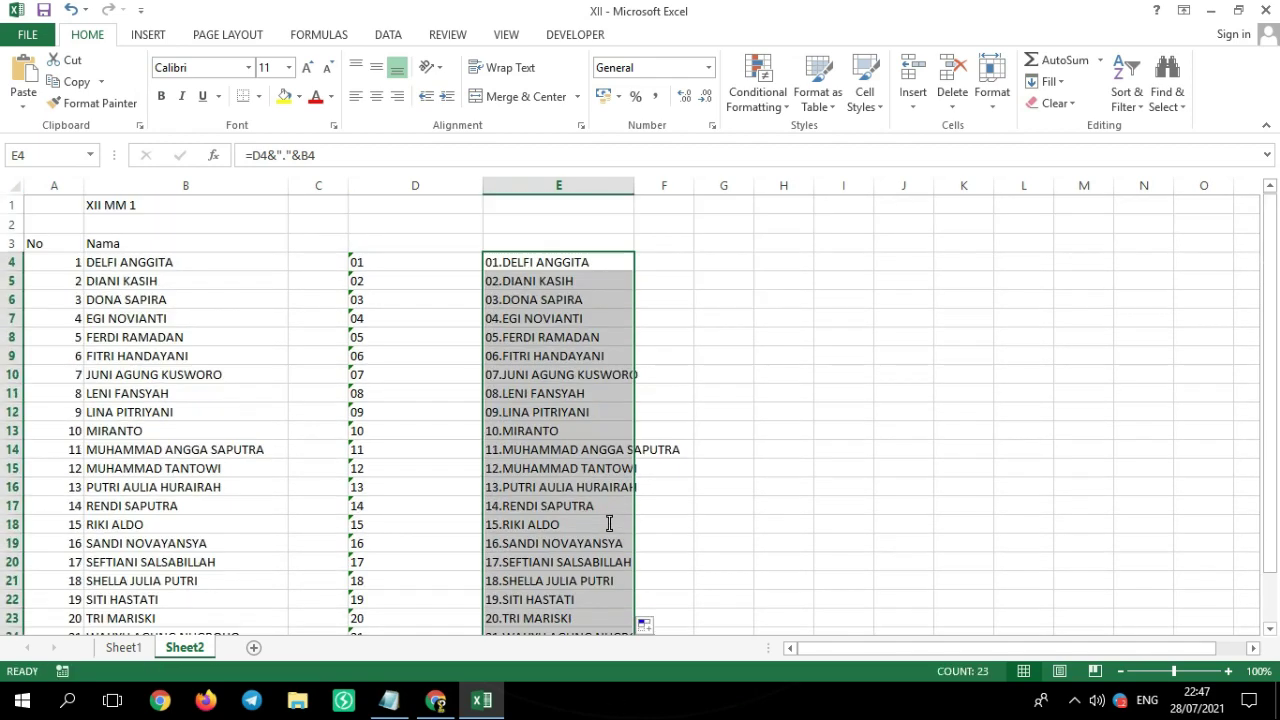
scroll(609, 524, "down", 2)
scroll(620, 491, "up", 2)
scroll(646, 609, "down", 2)
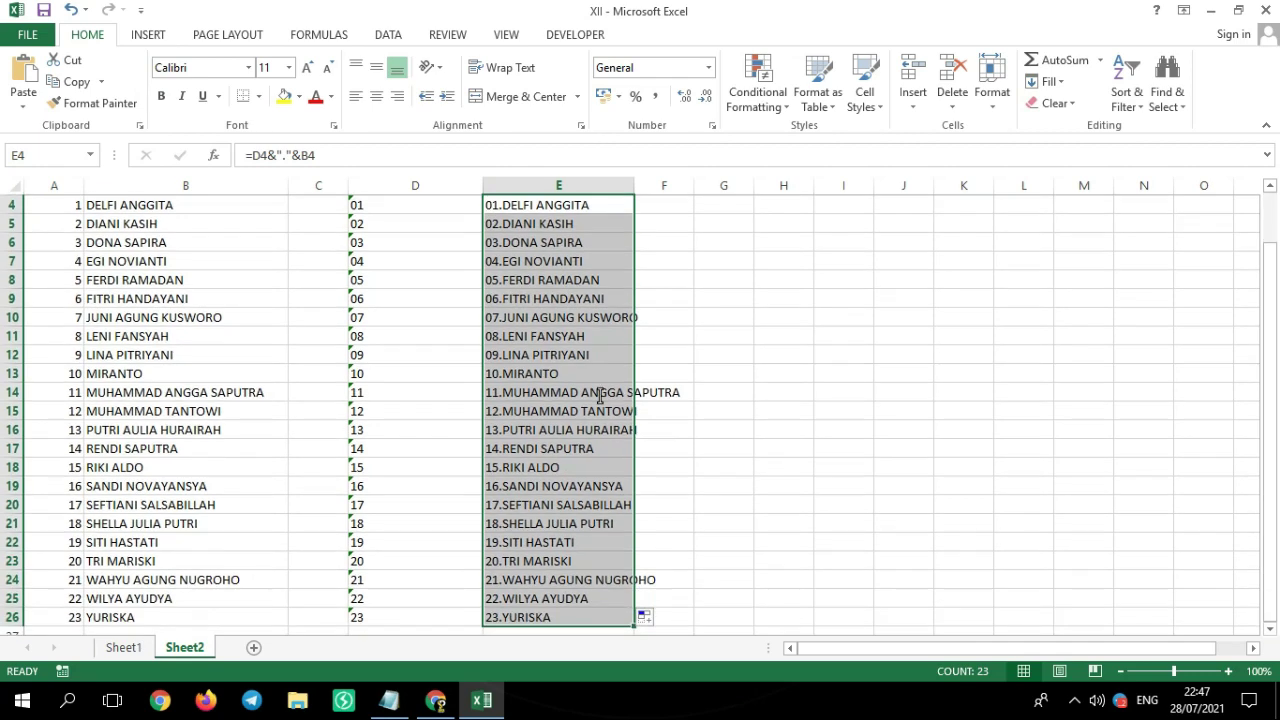
scroll(638, 405, "up", 2)
left_click(569, 317)
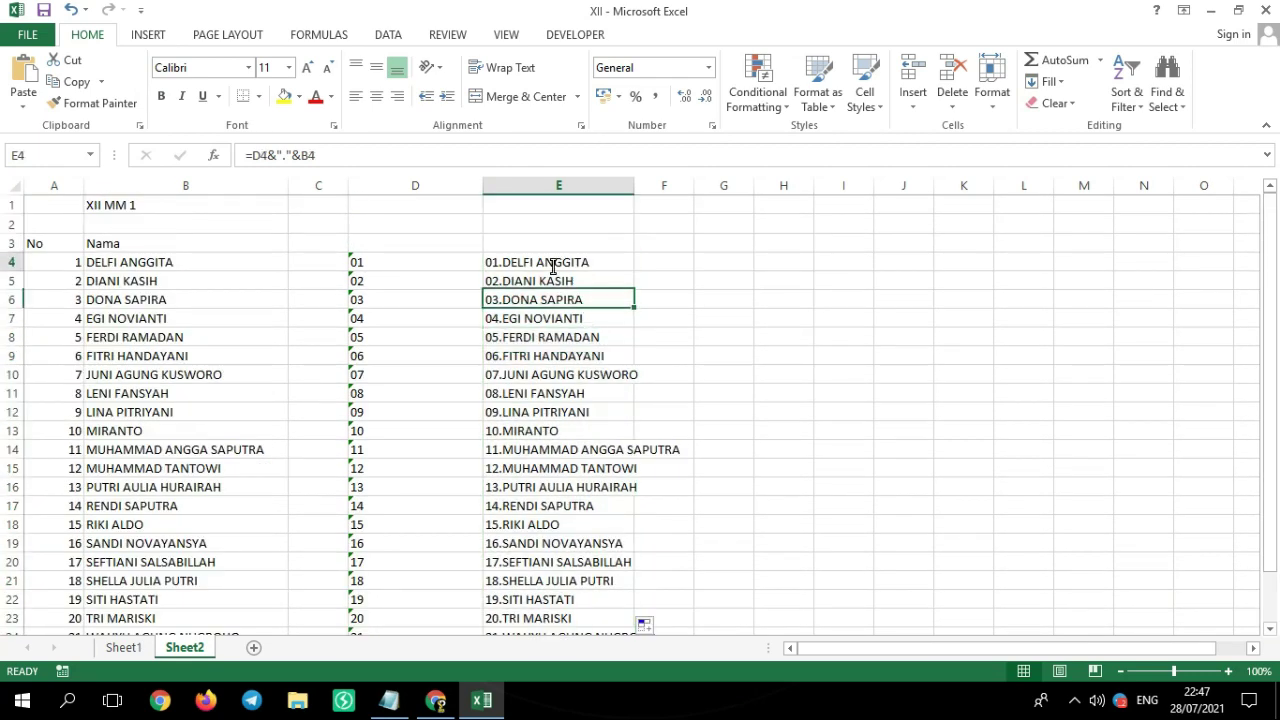
Copy the numbered names in cells E4 to E26
left_click_drag(551, 262, 563, 563)
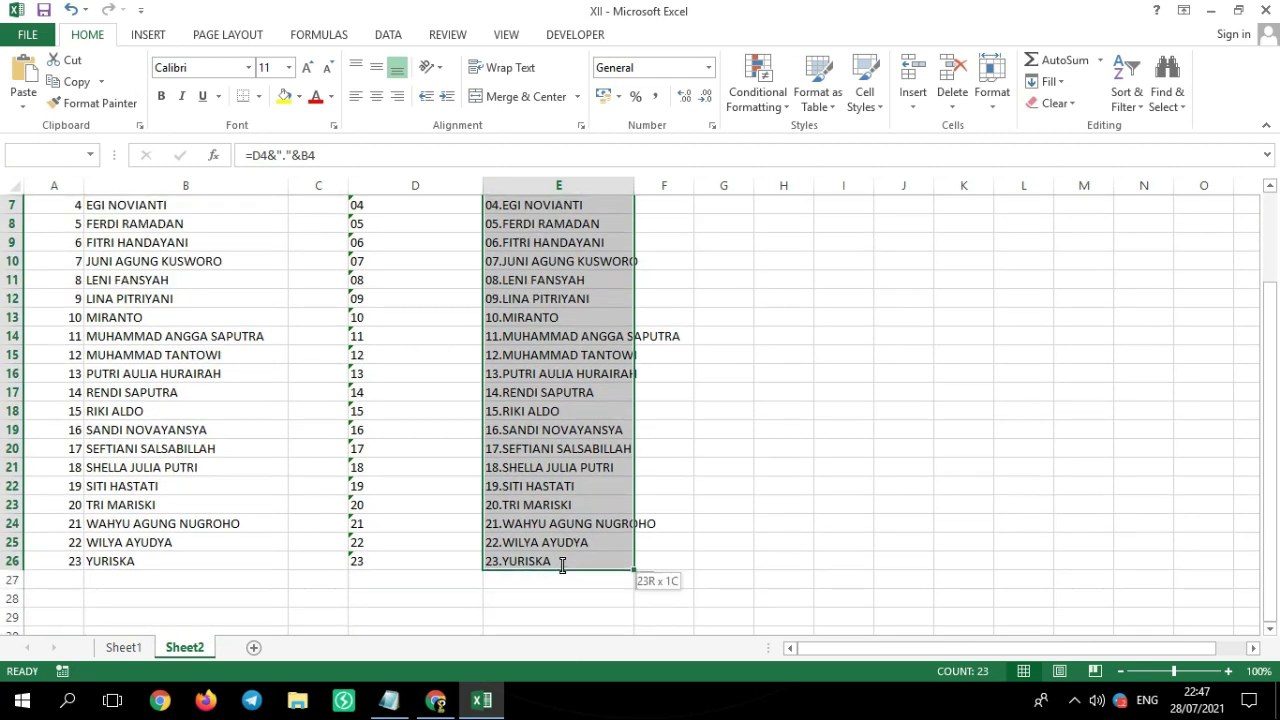
scroll(566, 505, "up", 2)
right_click(547, 262)
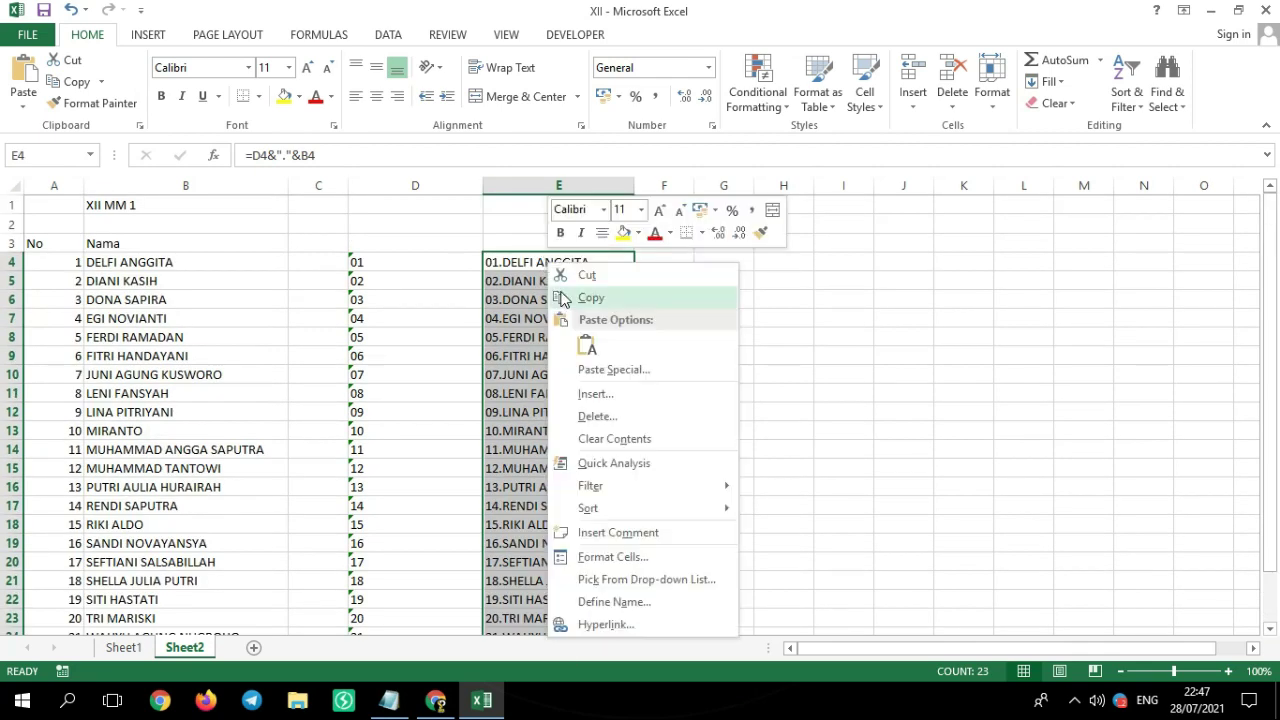
left_click(566, 300)
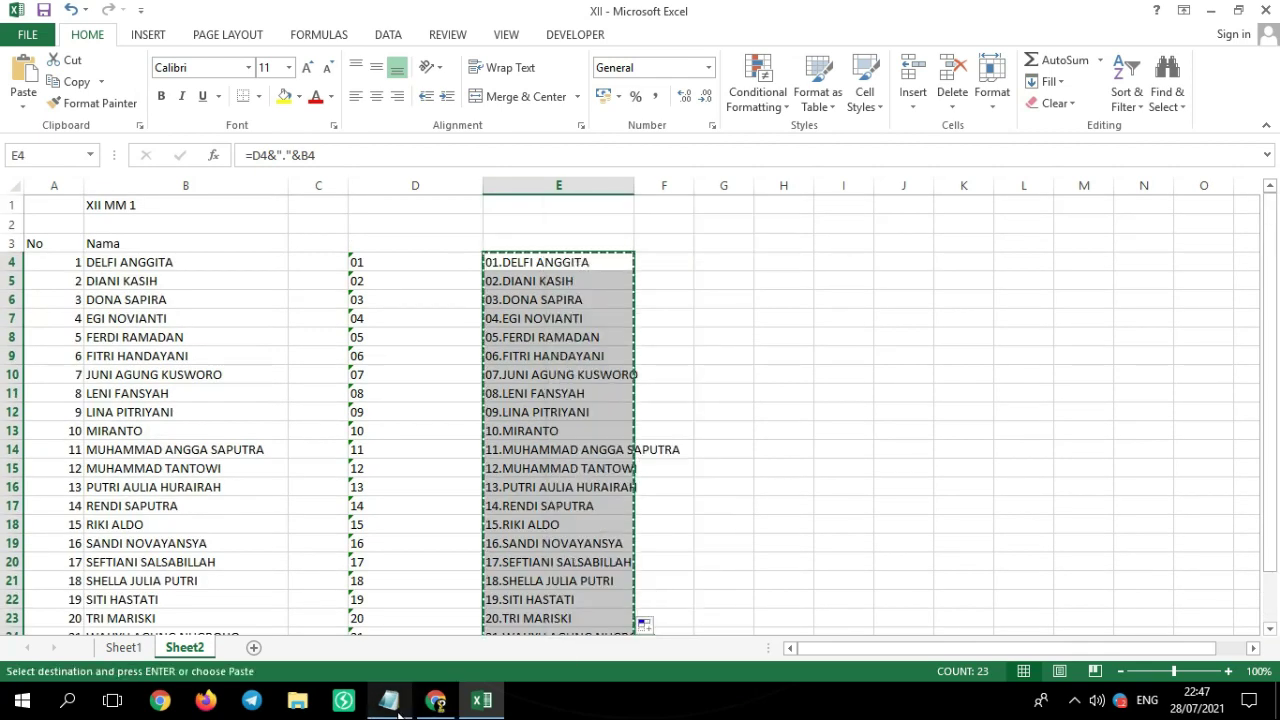
Switch to the form in Chrome, paste the numbered names over the remaining XII MM 1 drop-down option, and check the options
left_click(433, 702)
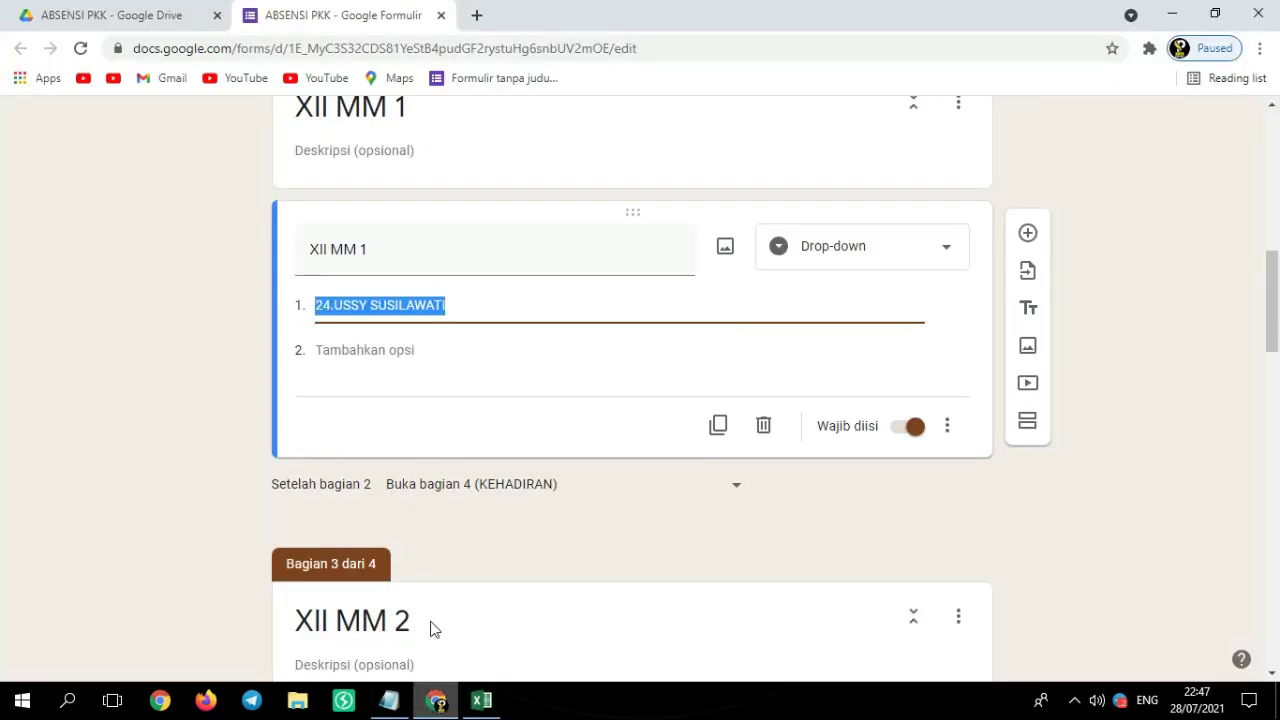
right_click(451, 304)
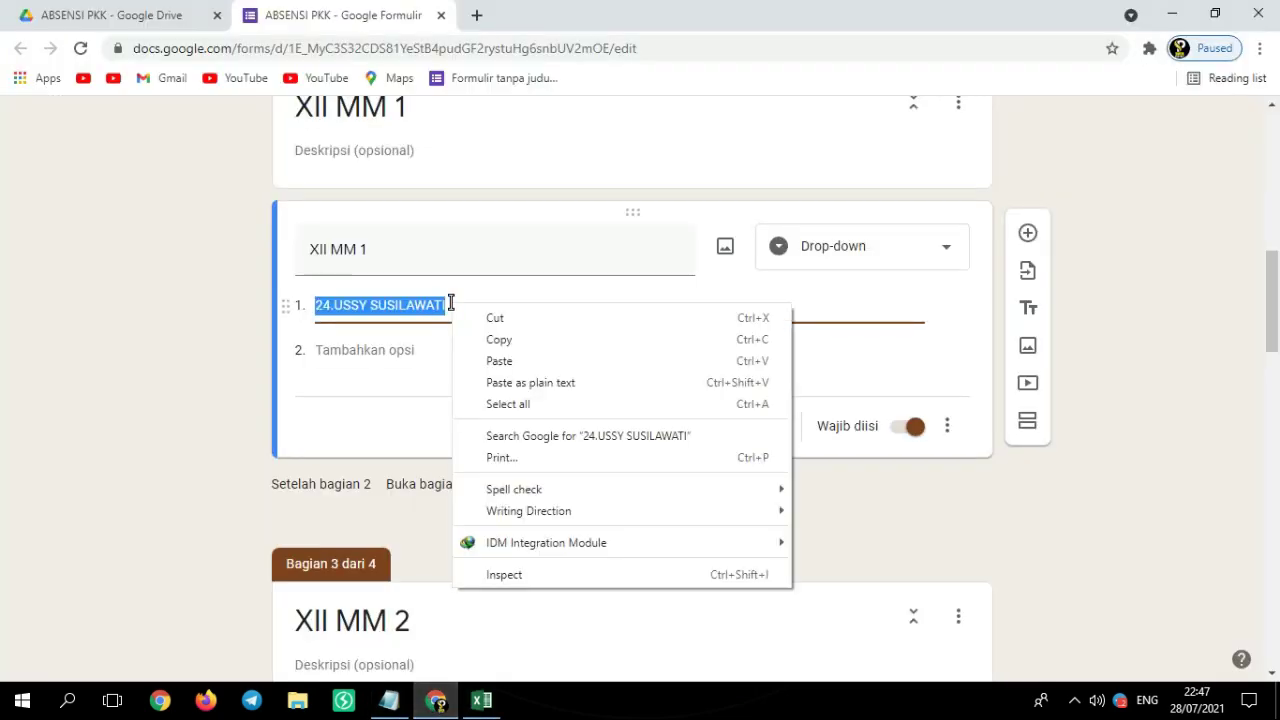
left_click(508, 366)
scroll(483, 340, "up", 7)
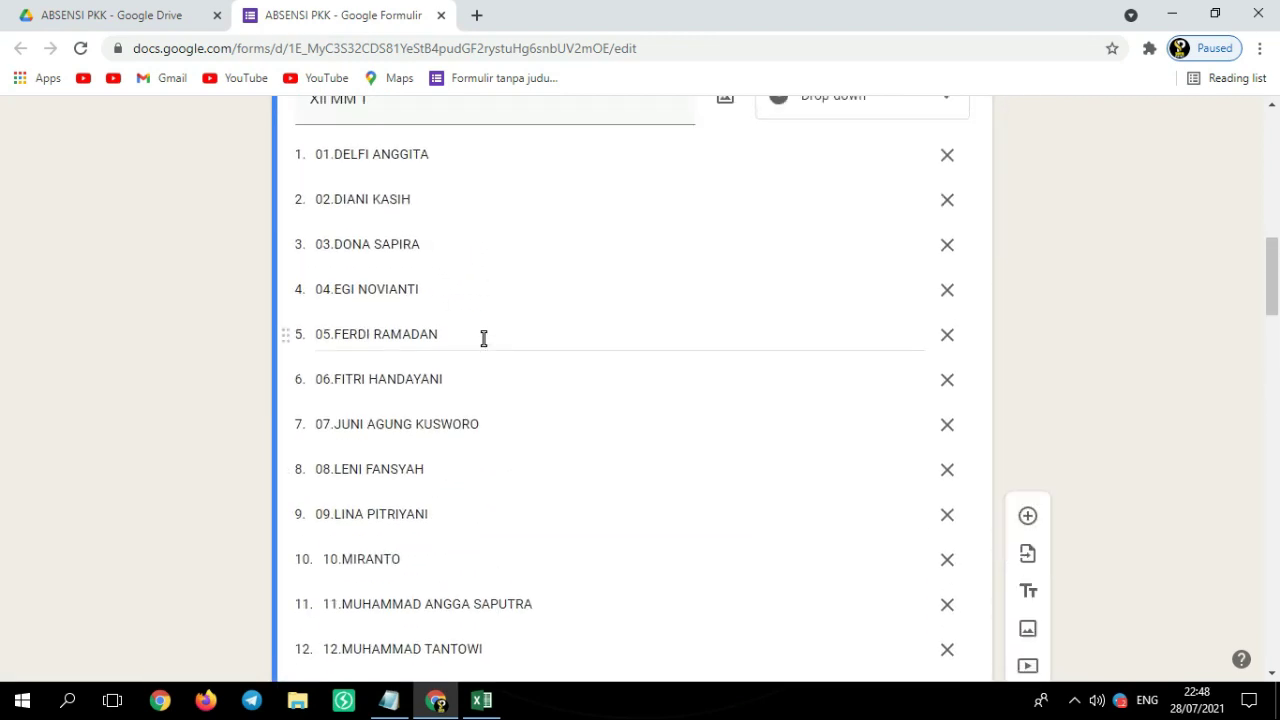
scroll(483, 340, "up", 1)
scroll(486, 354, "down", 2)
scroll(487, 354, "up", 1)
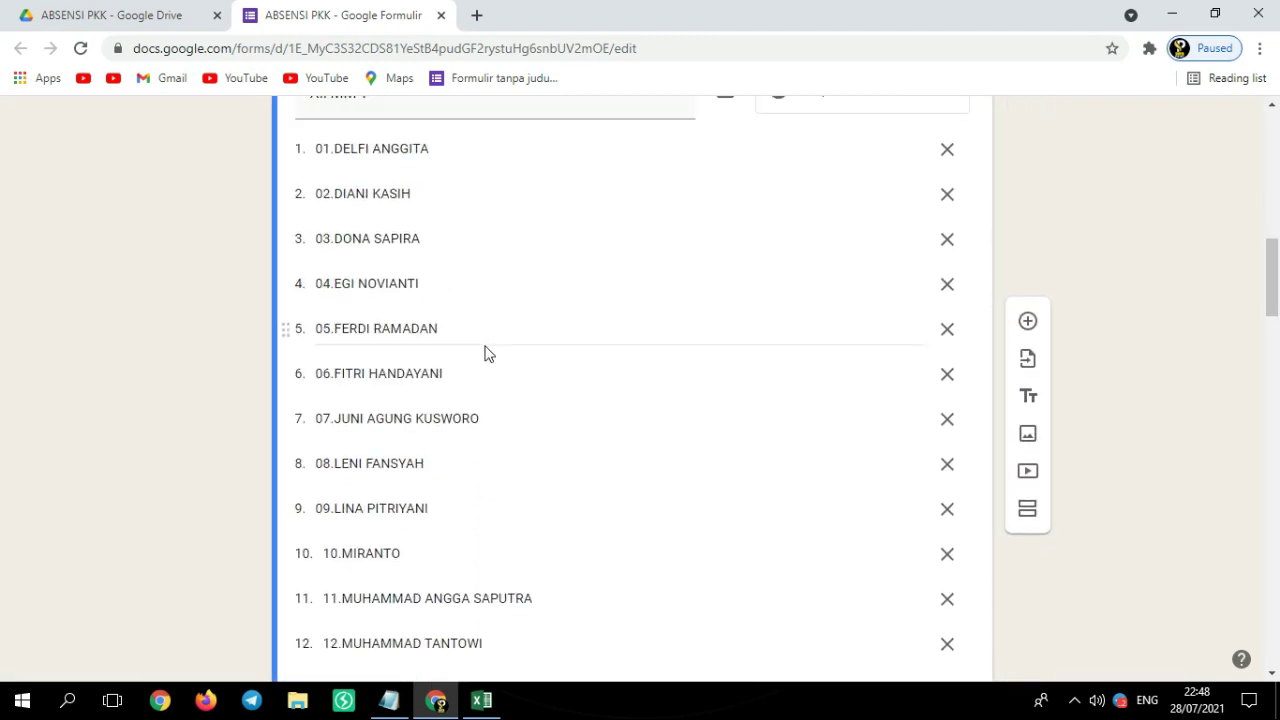
scroll(487, 354, "up", 3)
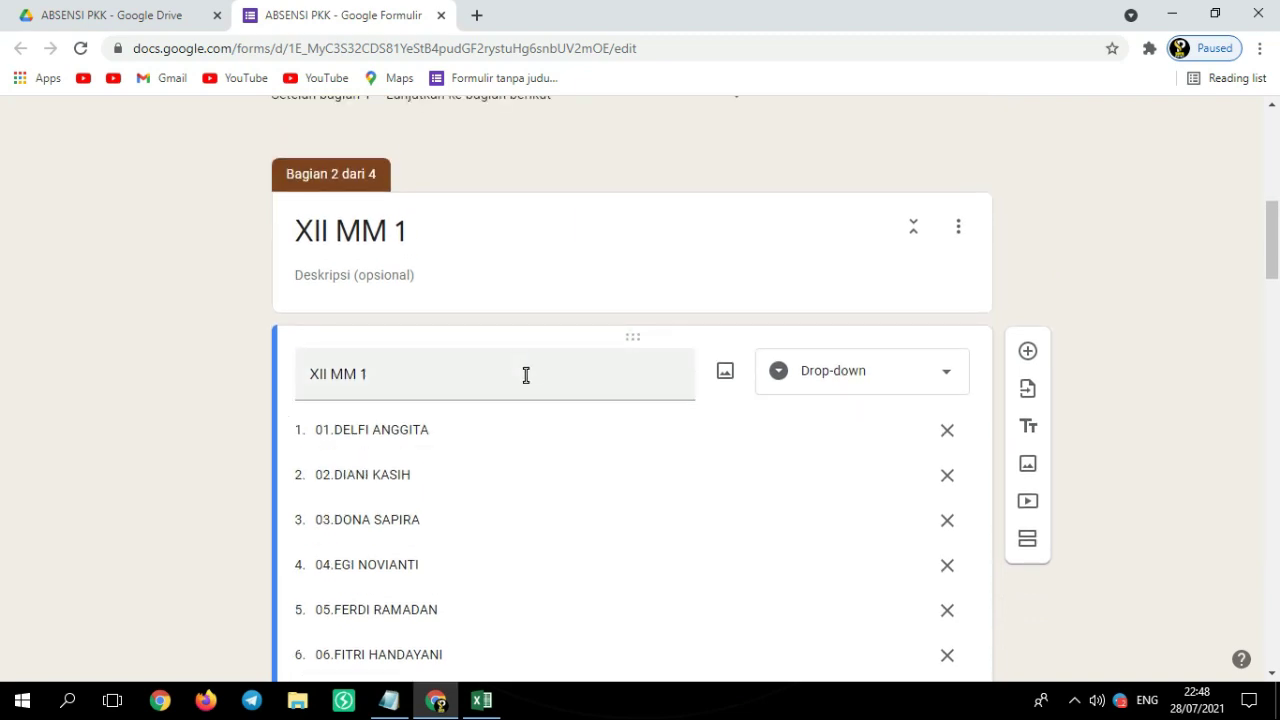
scroll(526, 375, "down", 2)
scroll(533, 366, "down", 8)
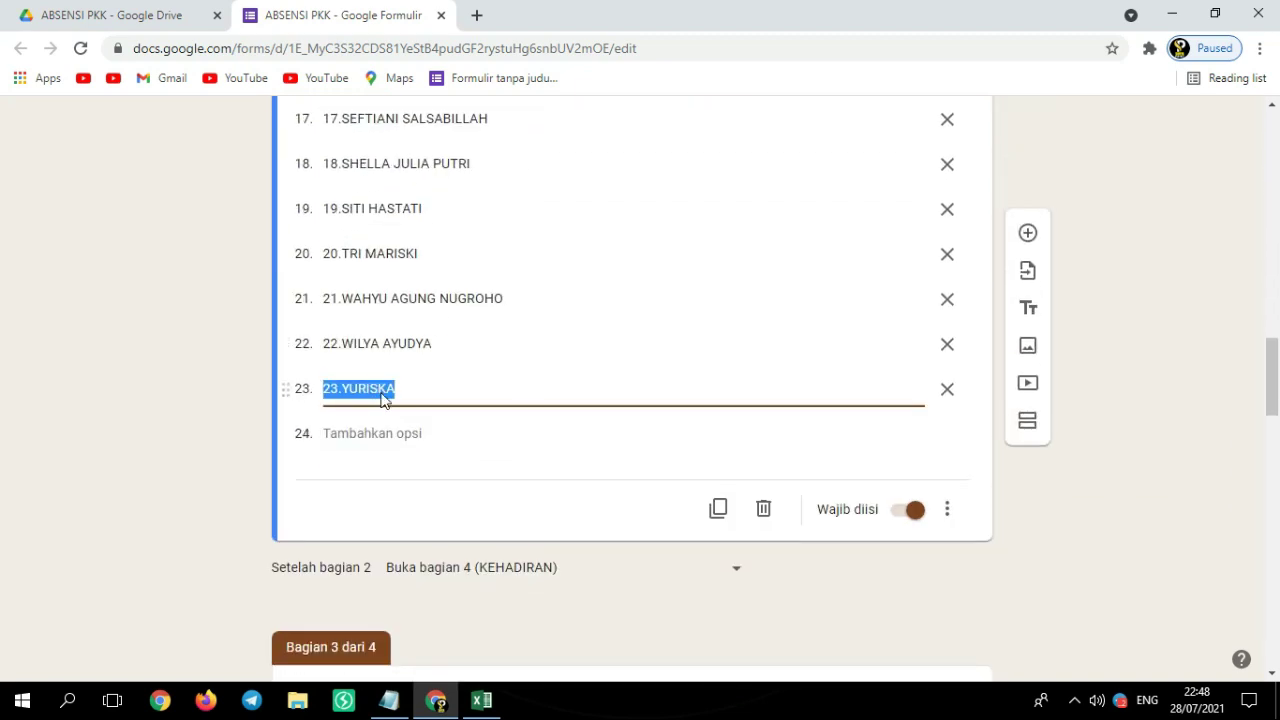
Switch back to the XII workbook in Excel and open Sheet1 with the XII MM 2 list
left_click(491, 707)
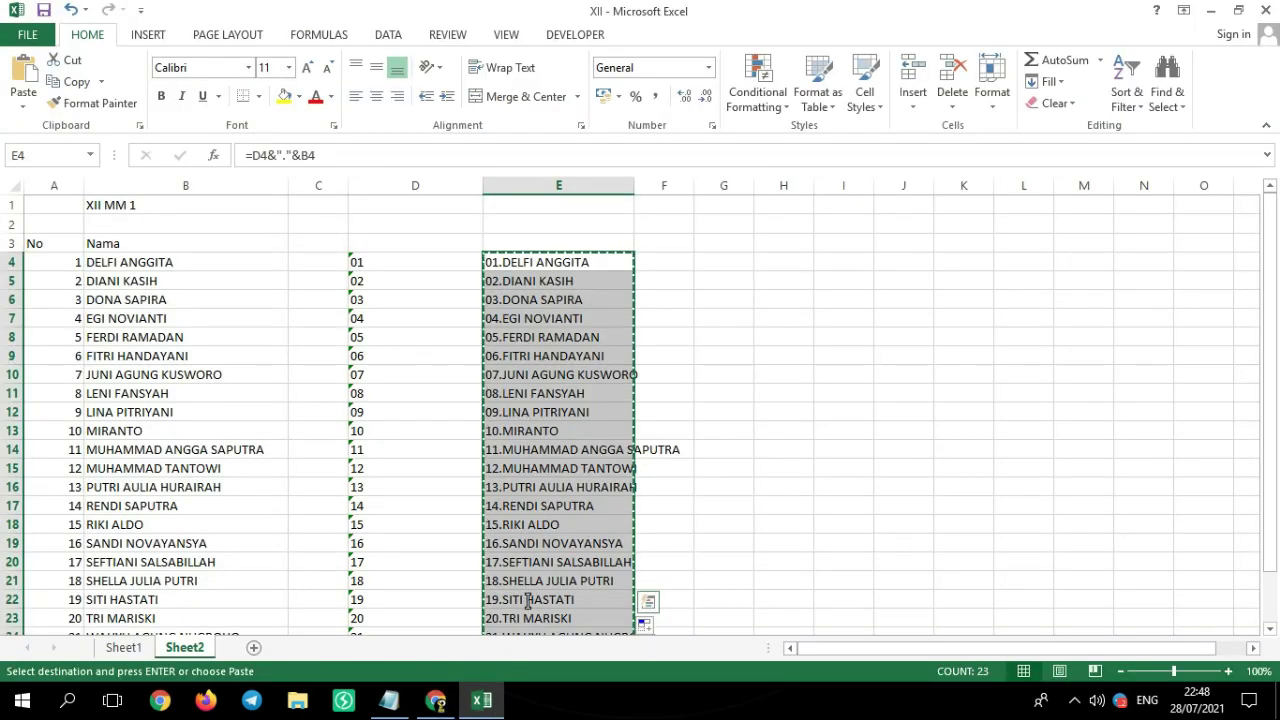
scroll(540, 585, "down", 3)
left_click(663, 505)
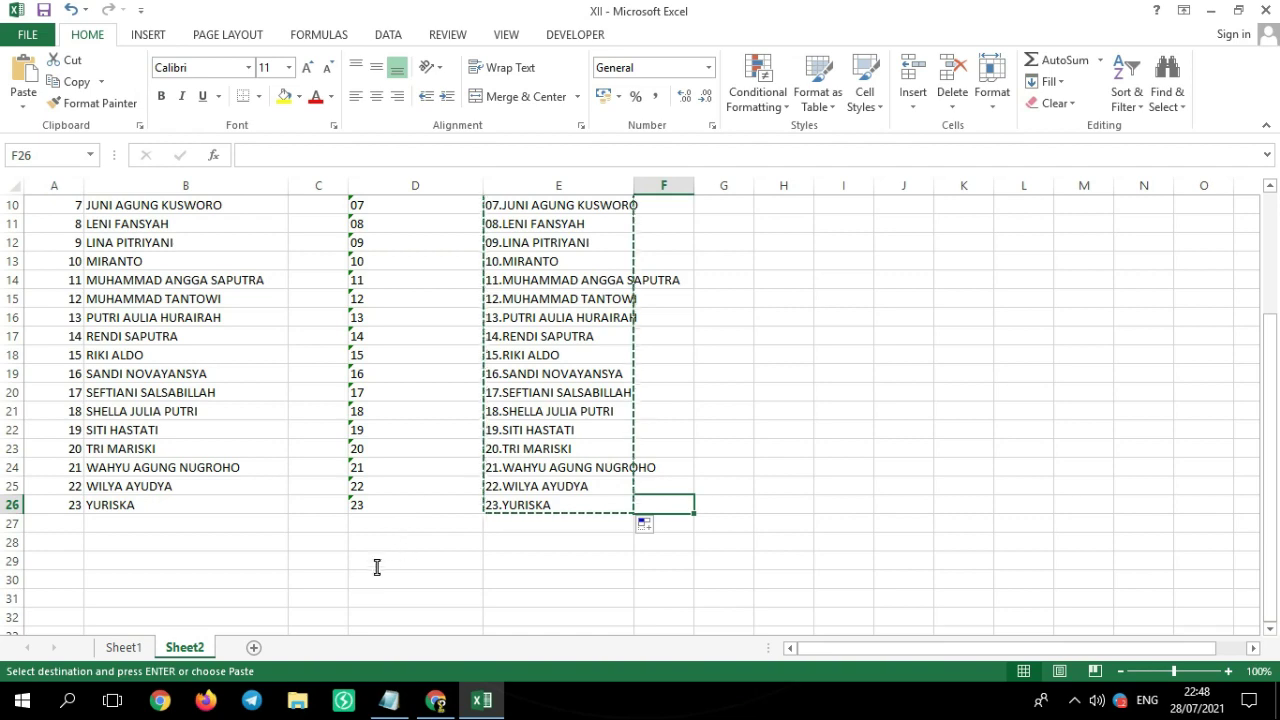
left_click(140, 656)
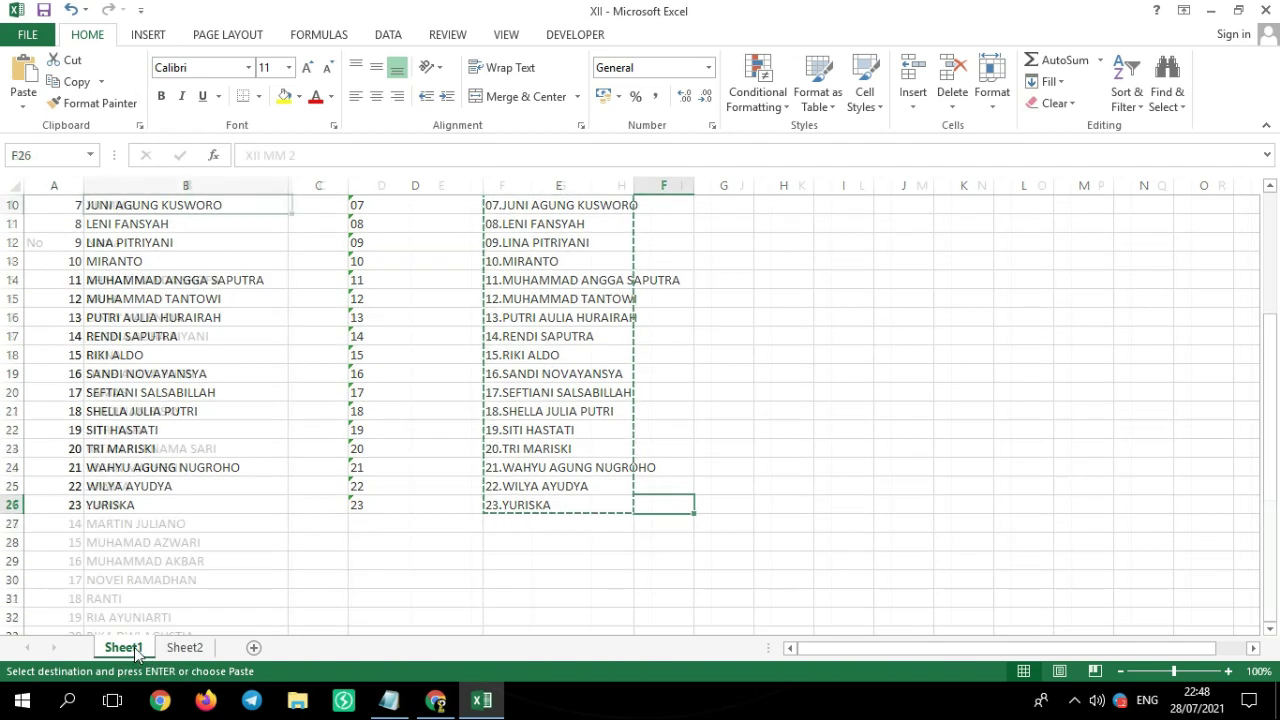
Switch to the form in Chrome and open the XII MM 2 drop-down question for editing
left_click(480, 703)
left_click(481, 705)
left_click(481, 705)
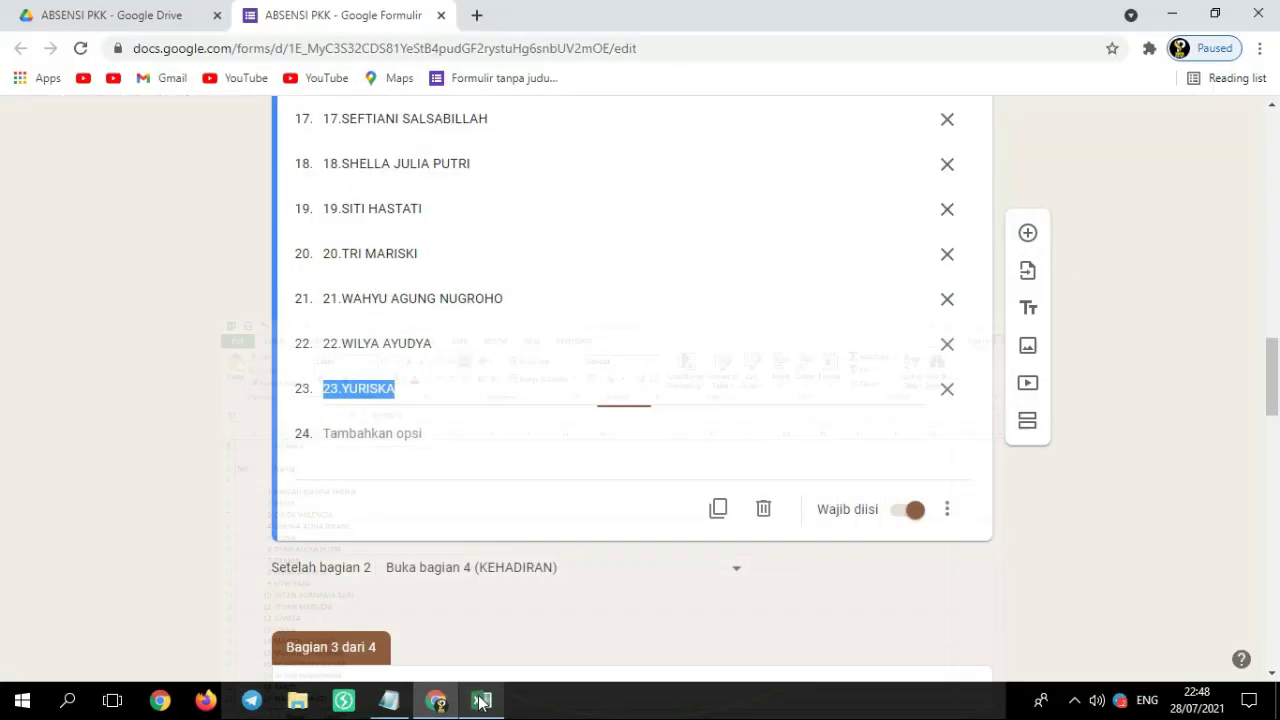
scroll(497, 540, "down", 4)
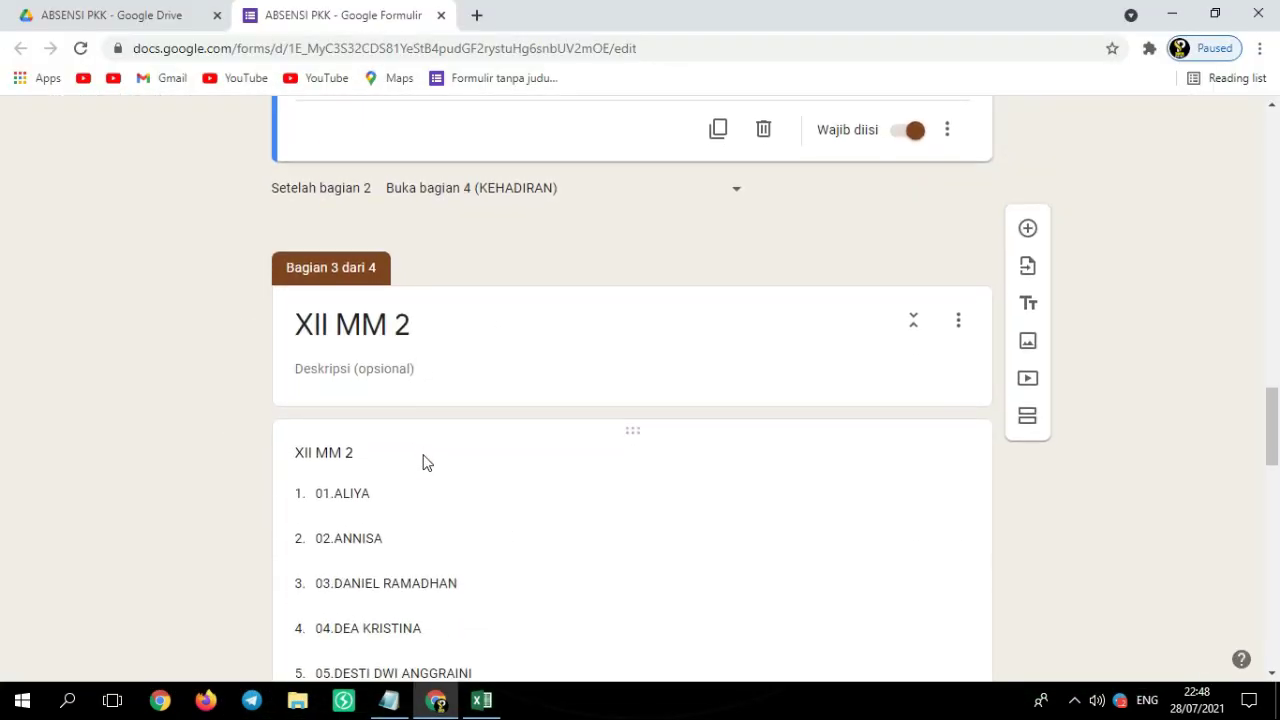
scroll(420, 430, "down", 1)
left_click(417, 406)
scroll(812, 388, "down", 1)
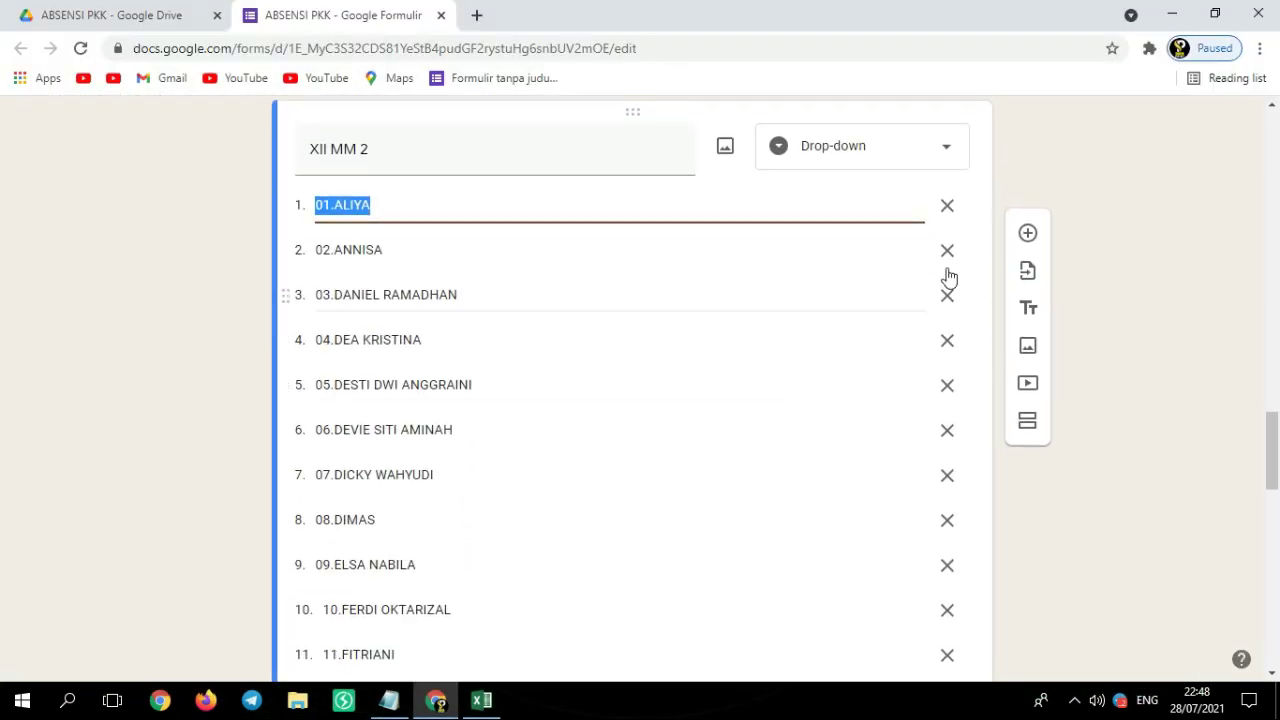
Delete the XII MM 2 drop-down options numbered 01 to 25, leaving only option 26
left_click(947, 207)
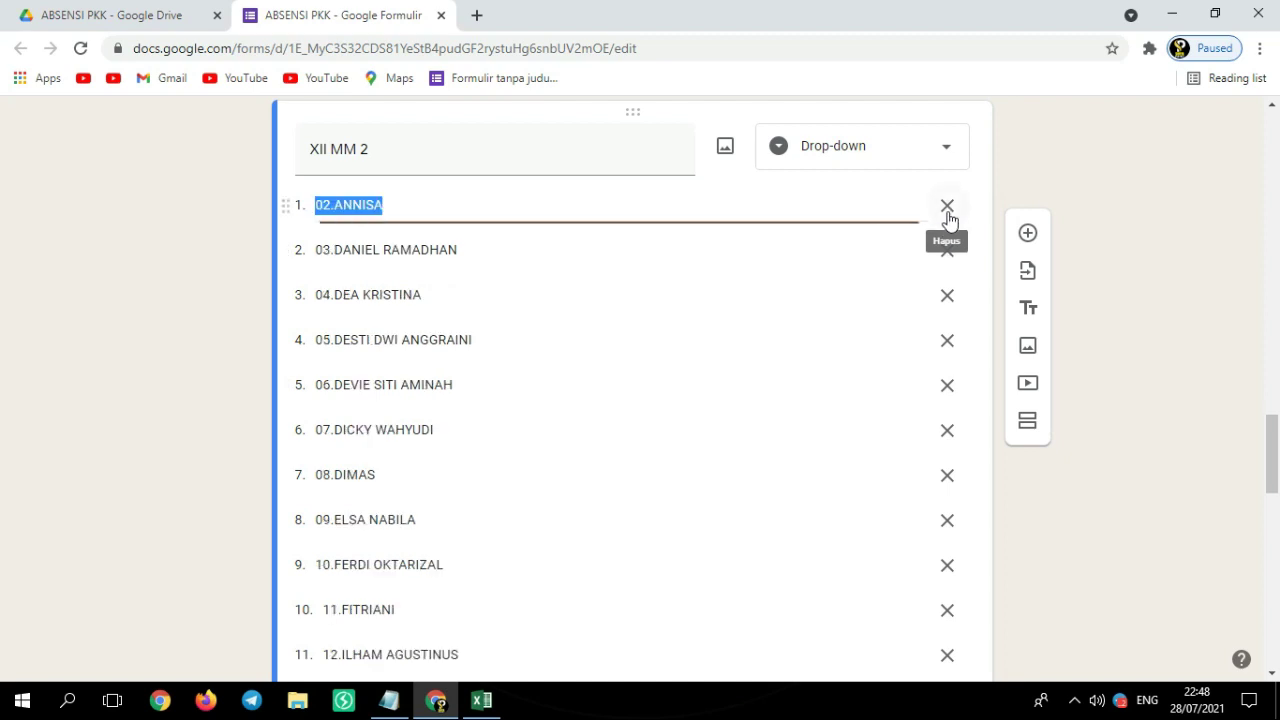
left_click(947, 207)
left_click(947, 207)
left_click(947, 207)
left_click(947, 207)
double_click(947, 207)
left_click(947, 207)
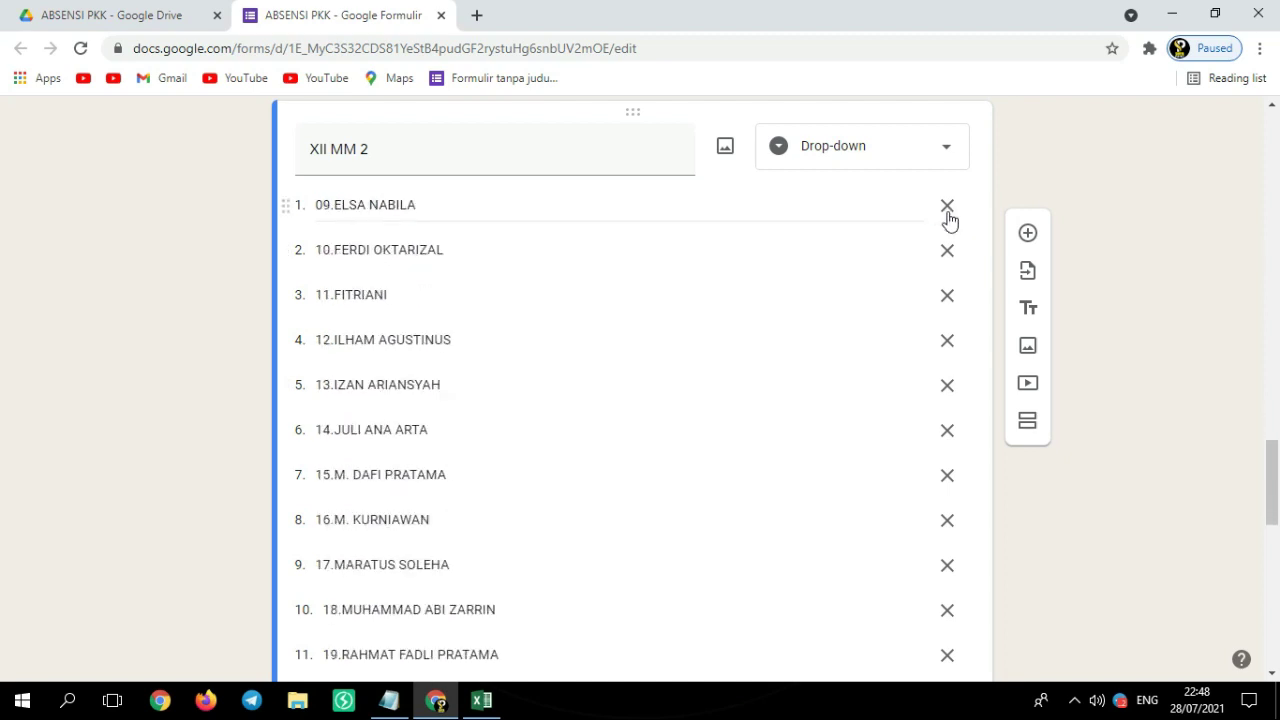
double_click(947, 207)
double_click(947, 207)
left_click(947, 207)
double_click(947, 207)
left_click(947, 207)
double_click(947, 207)
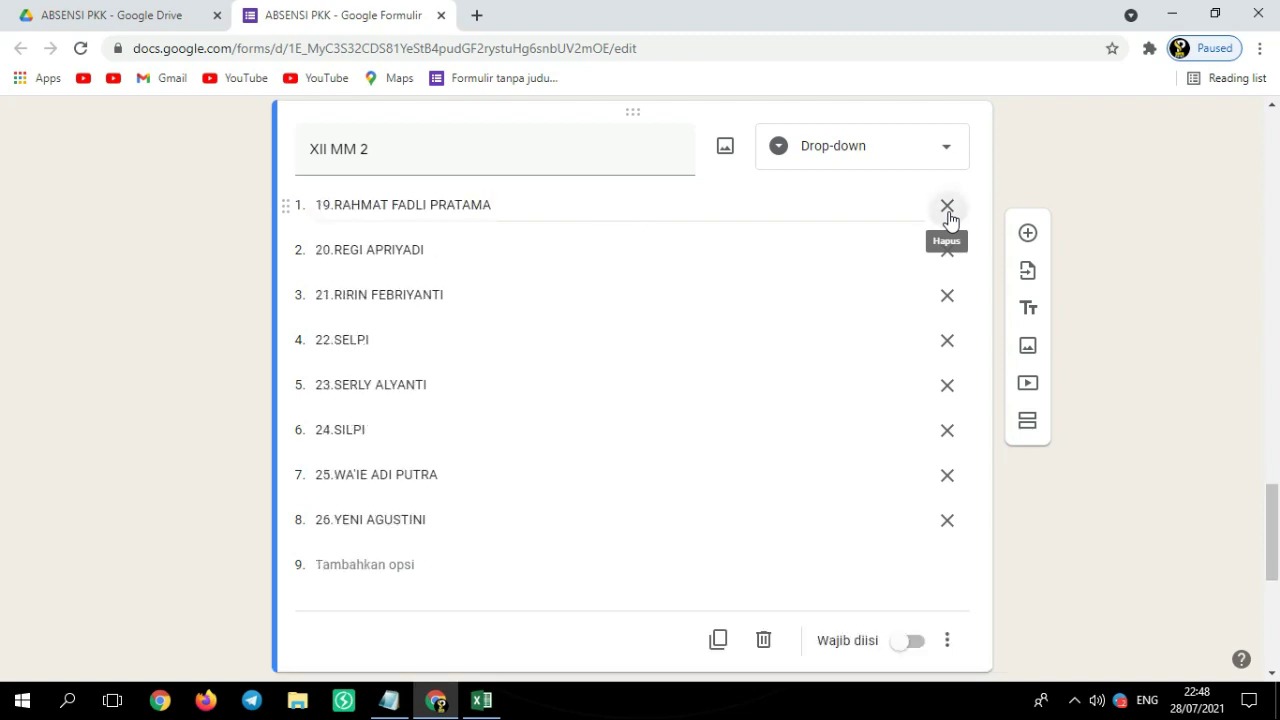
double_click(947, 207)
left_click(947, 207)
double_click(947, 207)
double_click(947, 207)
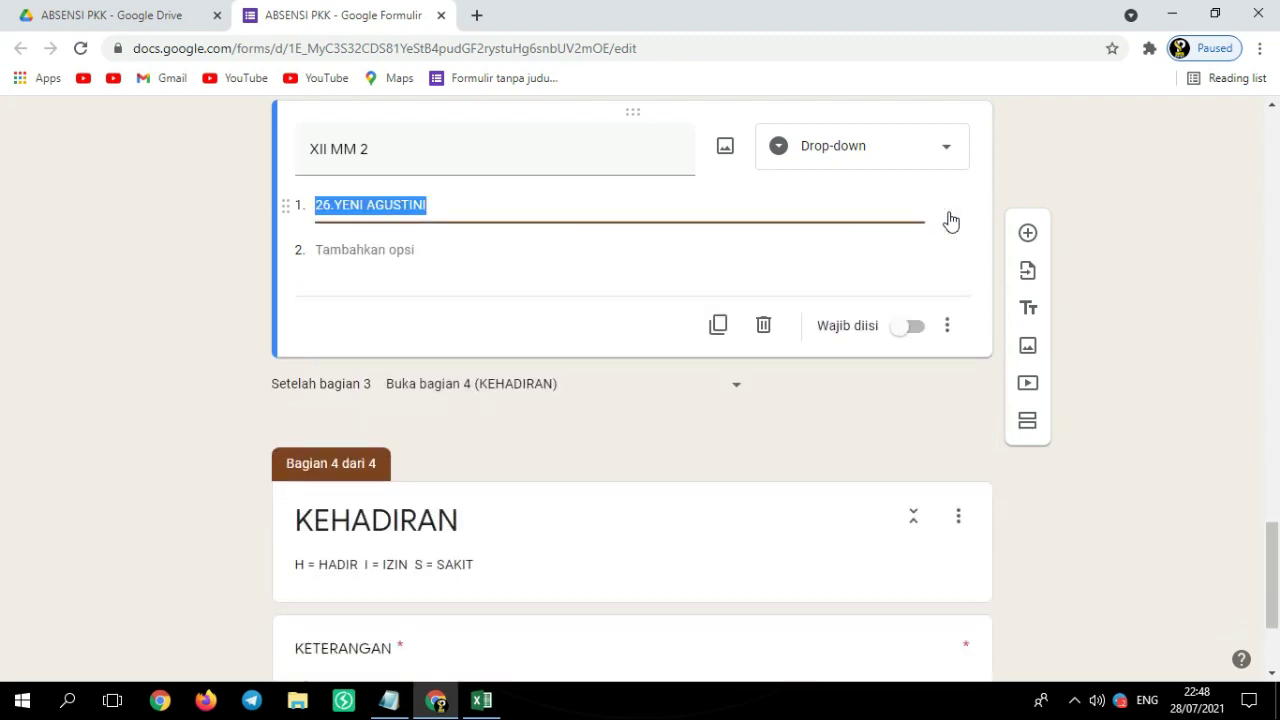
scroll(560, 300, "up", 1)
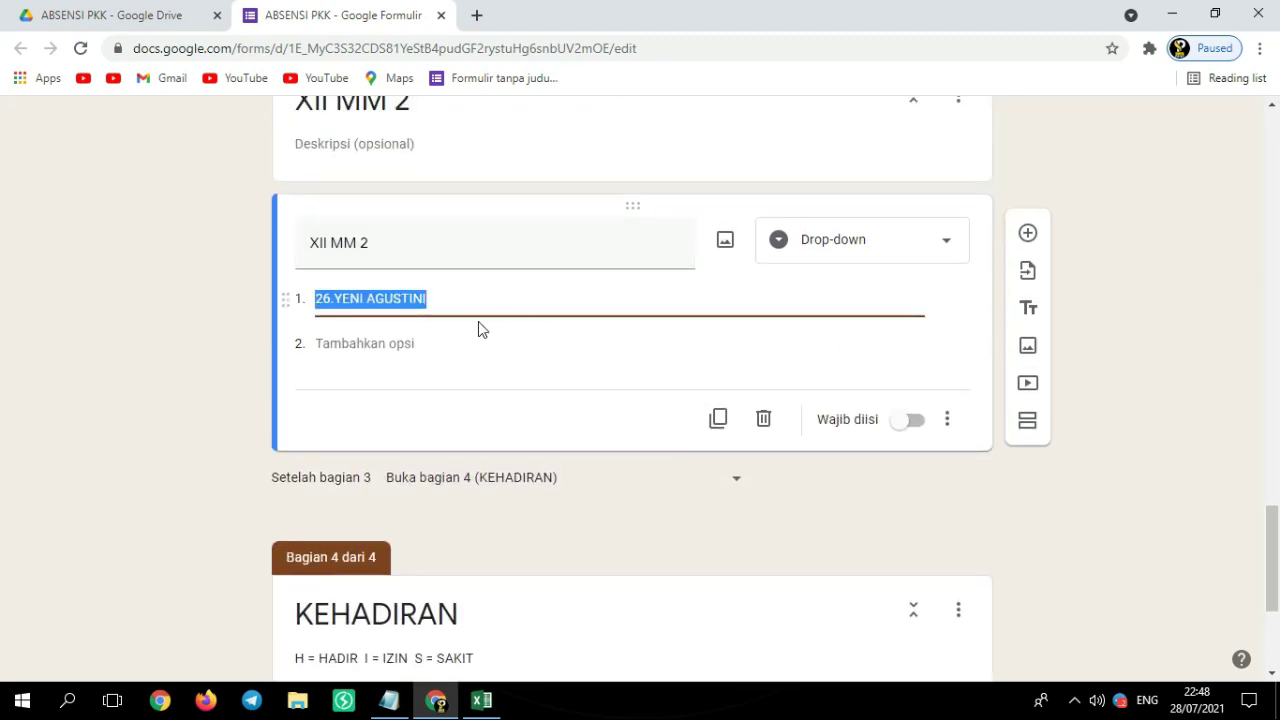
Switch to the XII workbook in Excel and select cell D5 beside the first XII MM 2 student
left_click(481, 700)
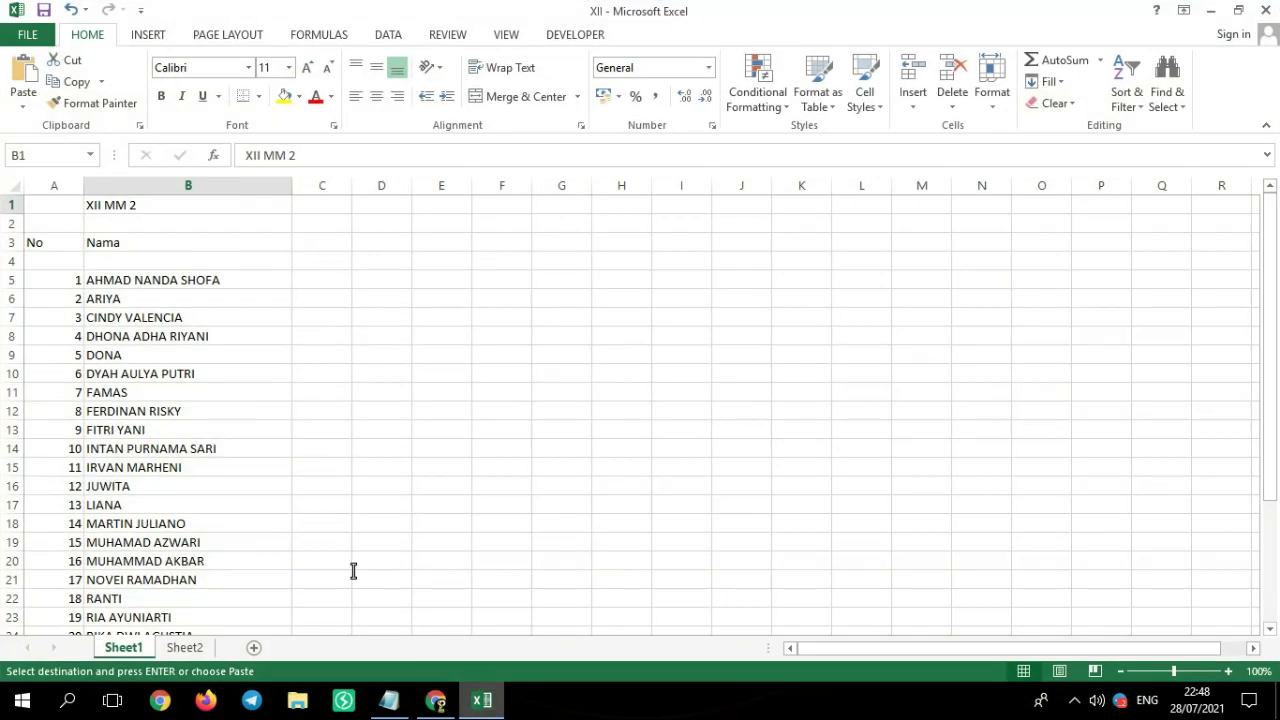
left_click(367, 314)
left_click(369, 288)
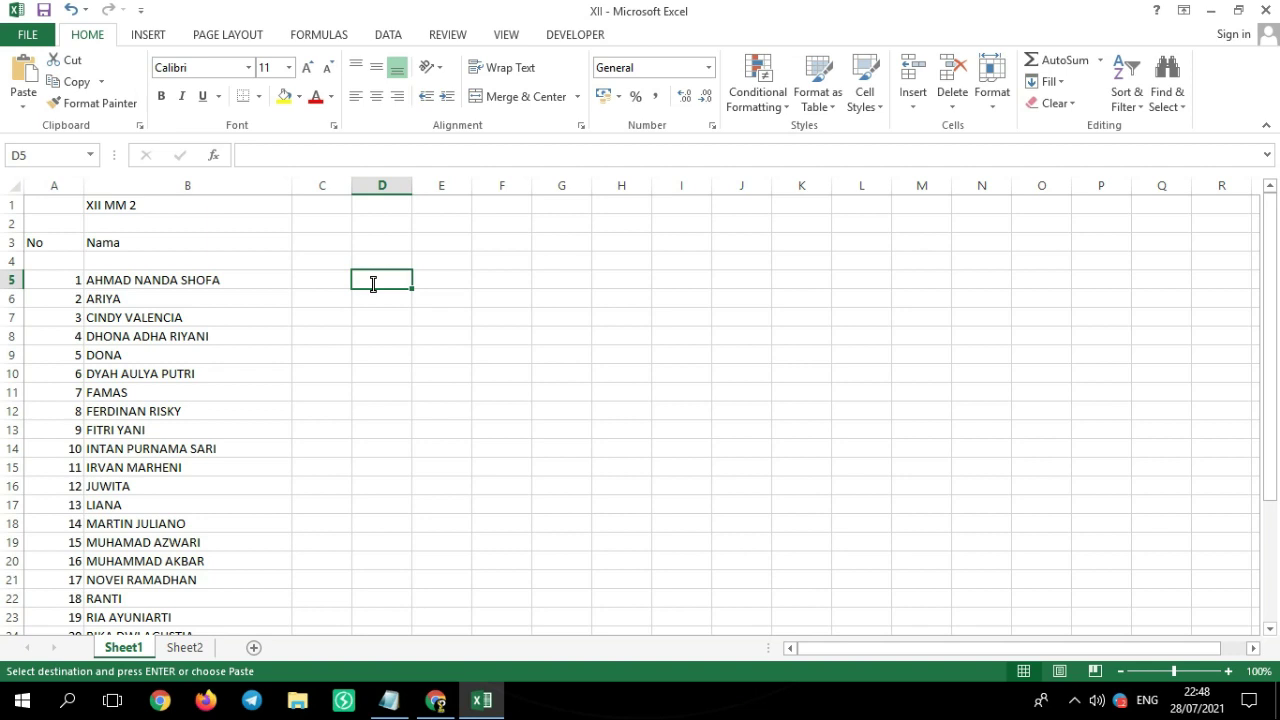
type("=")
key("BackSpace")
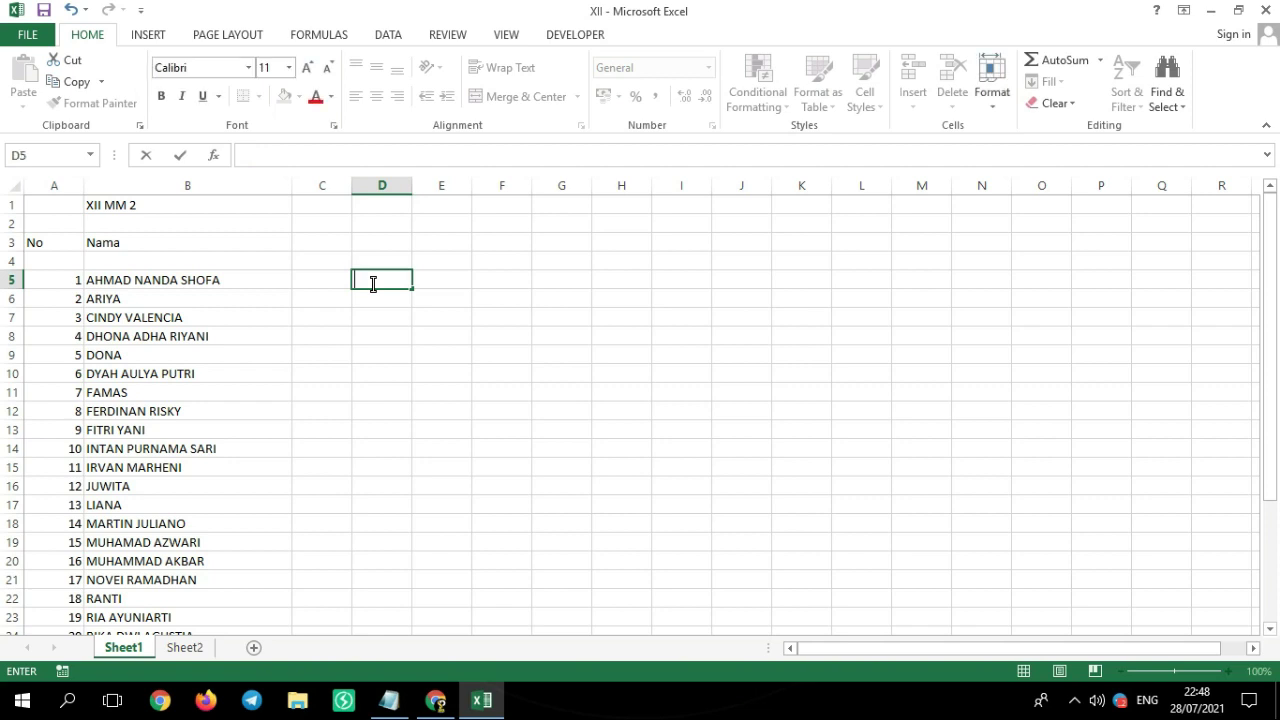
left_click(389, 318)
Enter 01 and 02 as text in D5 and D6, and fill the numbering down column D to row 32
left_click(383, 279)
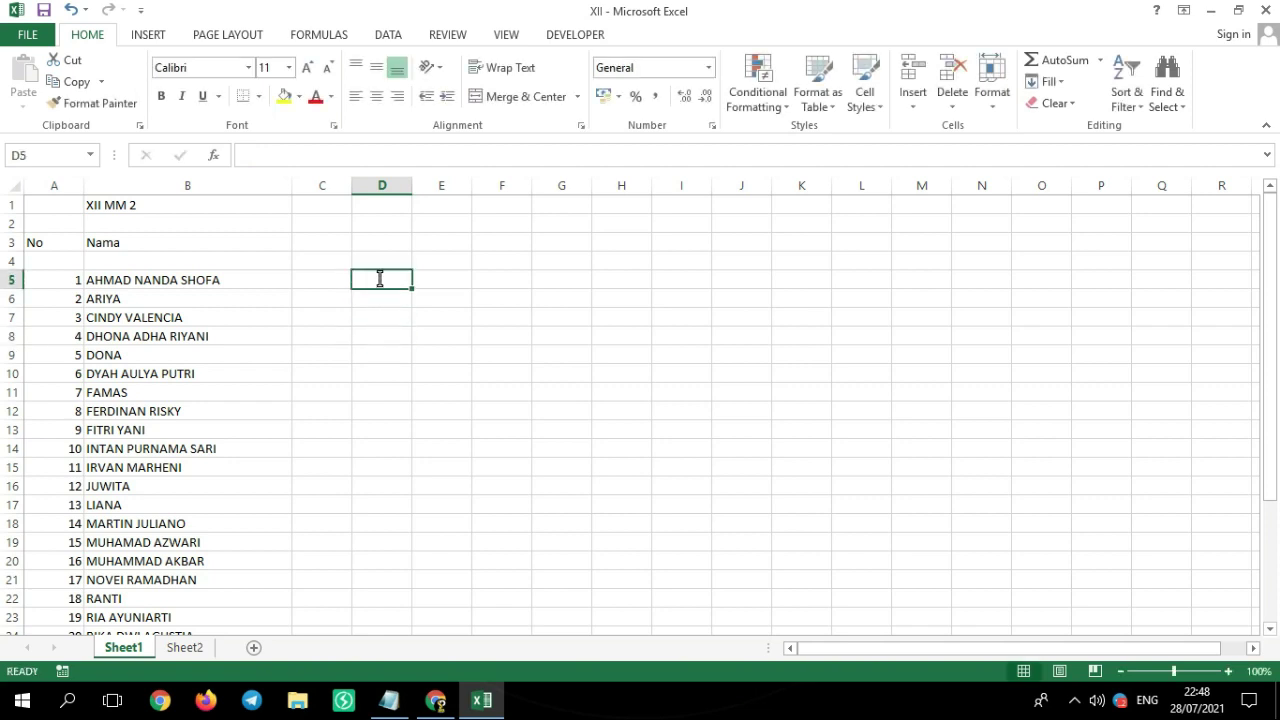
type("'01")
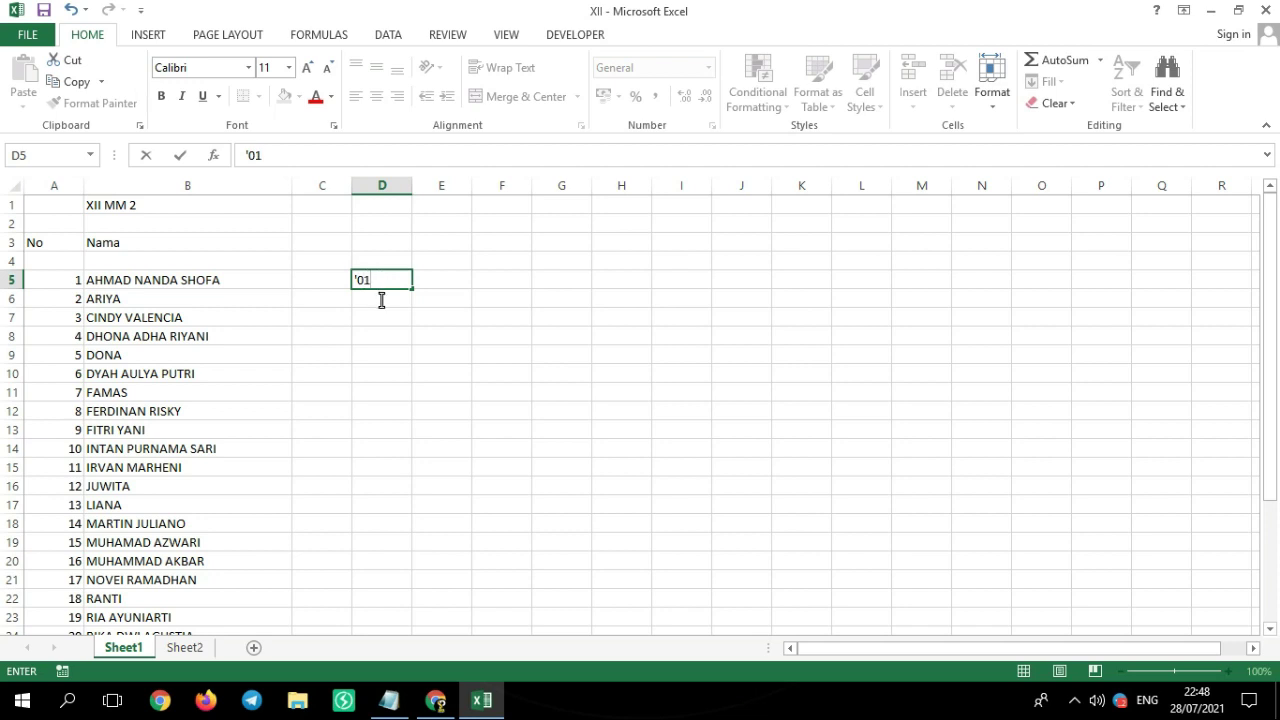
key("Return")
type("'02")
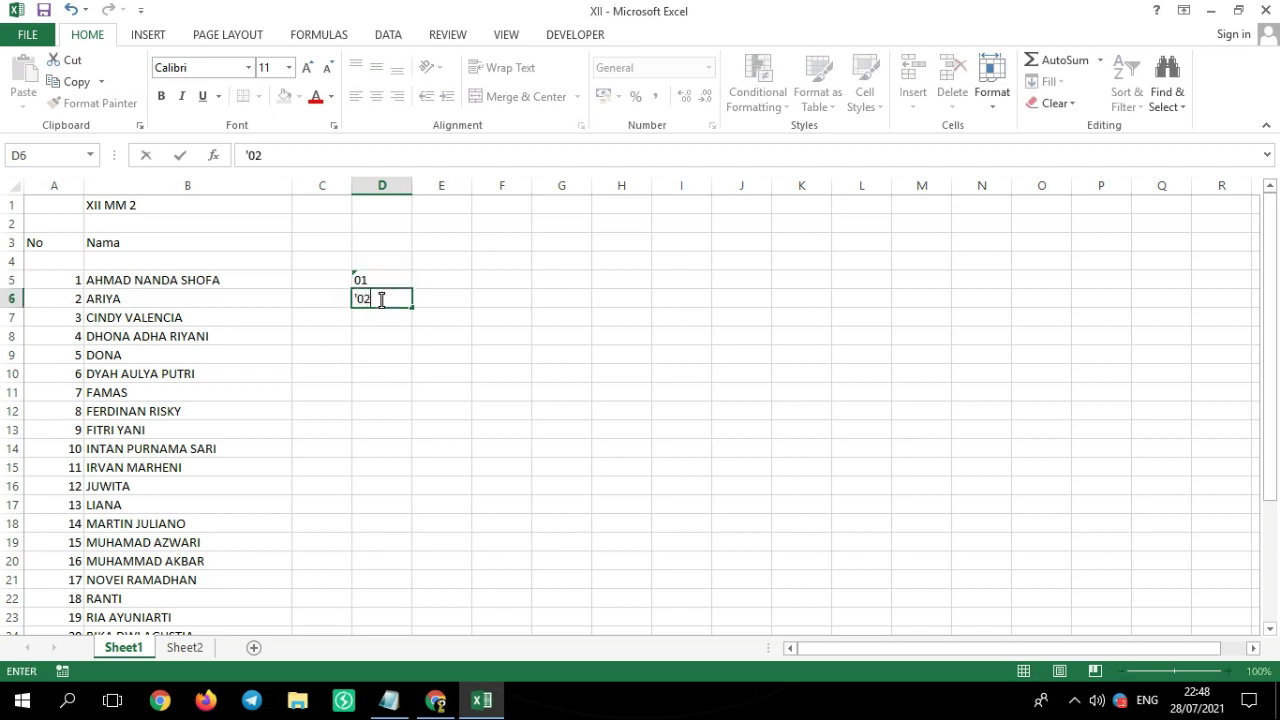
key("Return")
left_click_drag(374, 278, 377, 563)
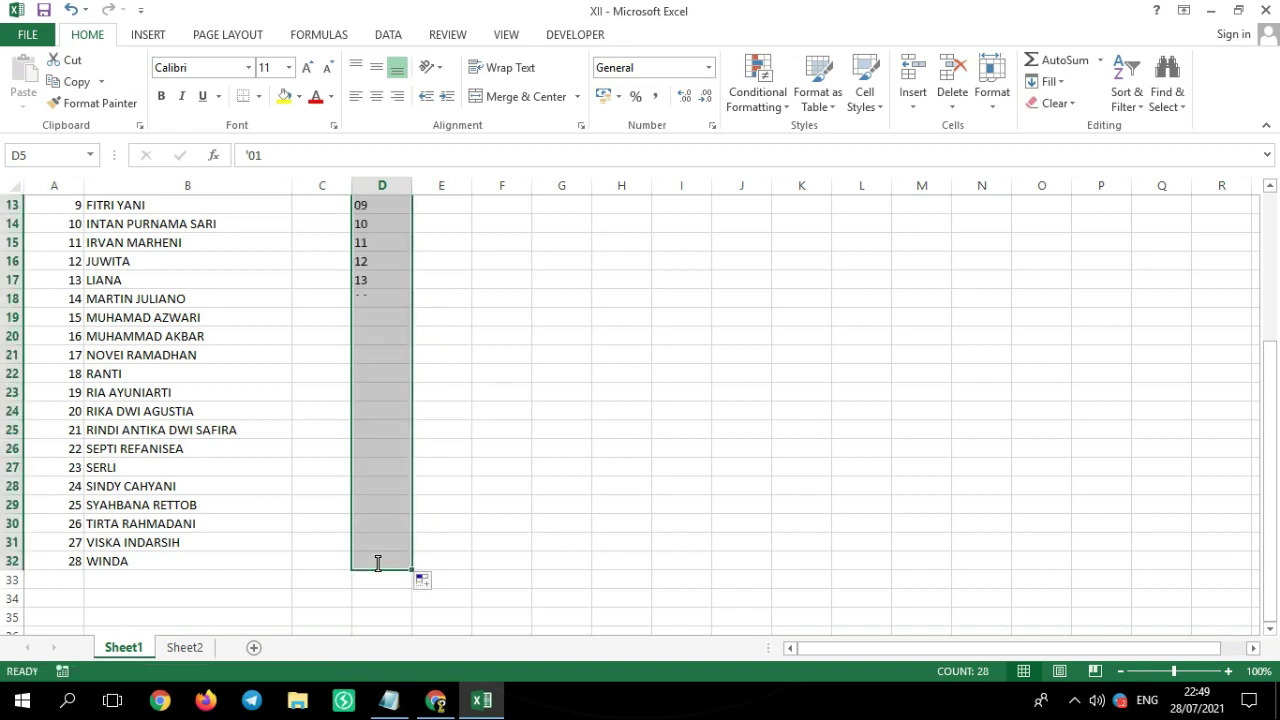
Enter the formula =D5&"."&B5 in cell E5 to join the number and the student's name with a period
scroll(378, 563, "up", 4)
left_click_drag(446, 365, 440, 283)
left_click(441, 284)
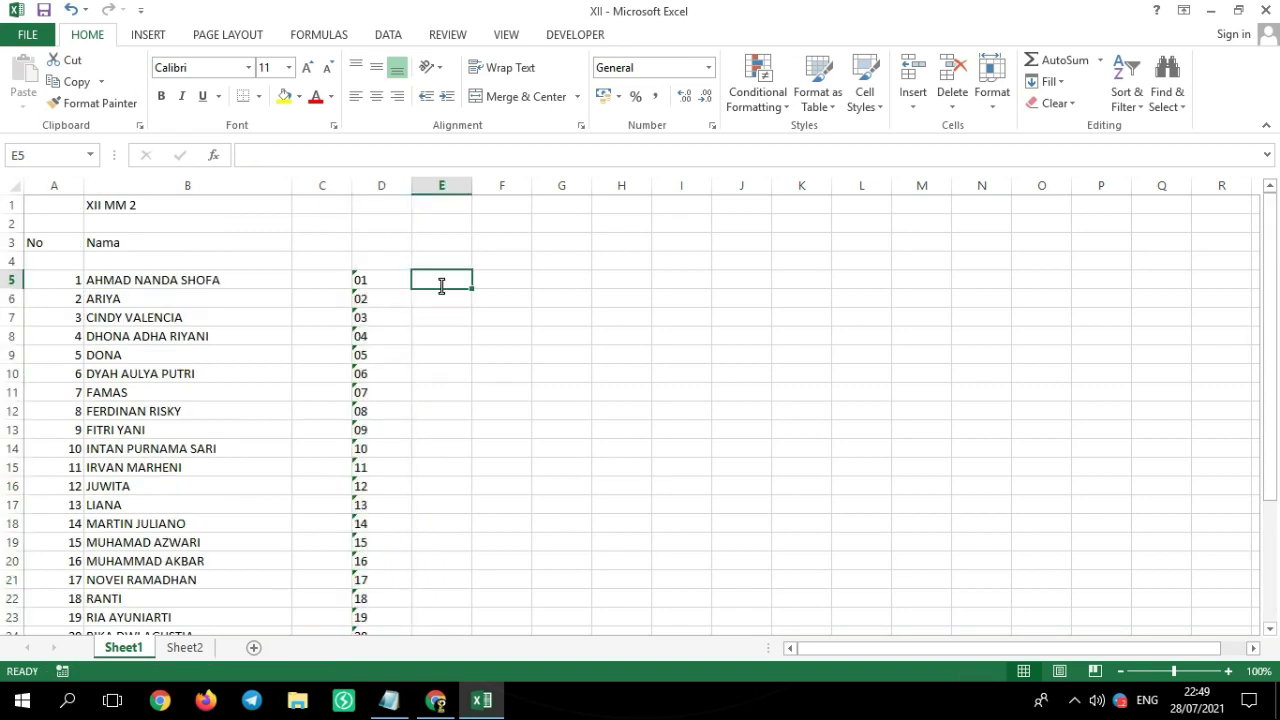
type("=")
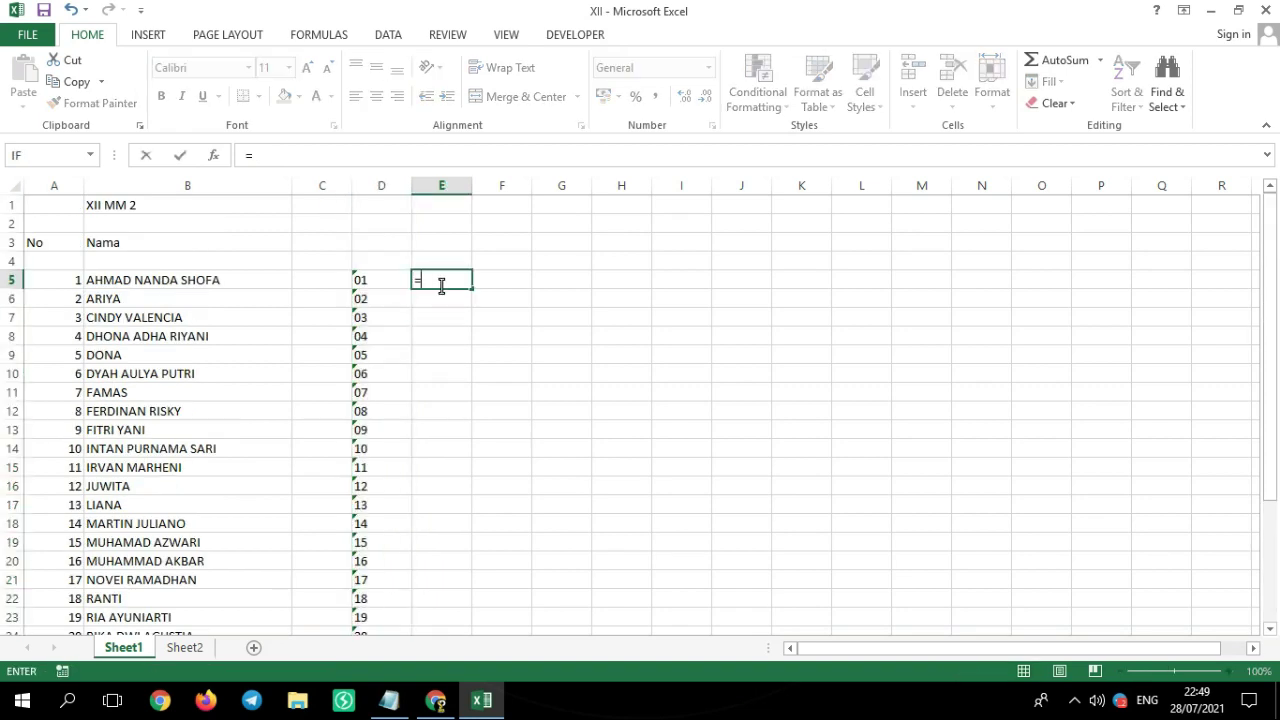
left_click(366, 280)
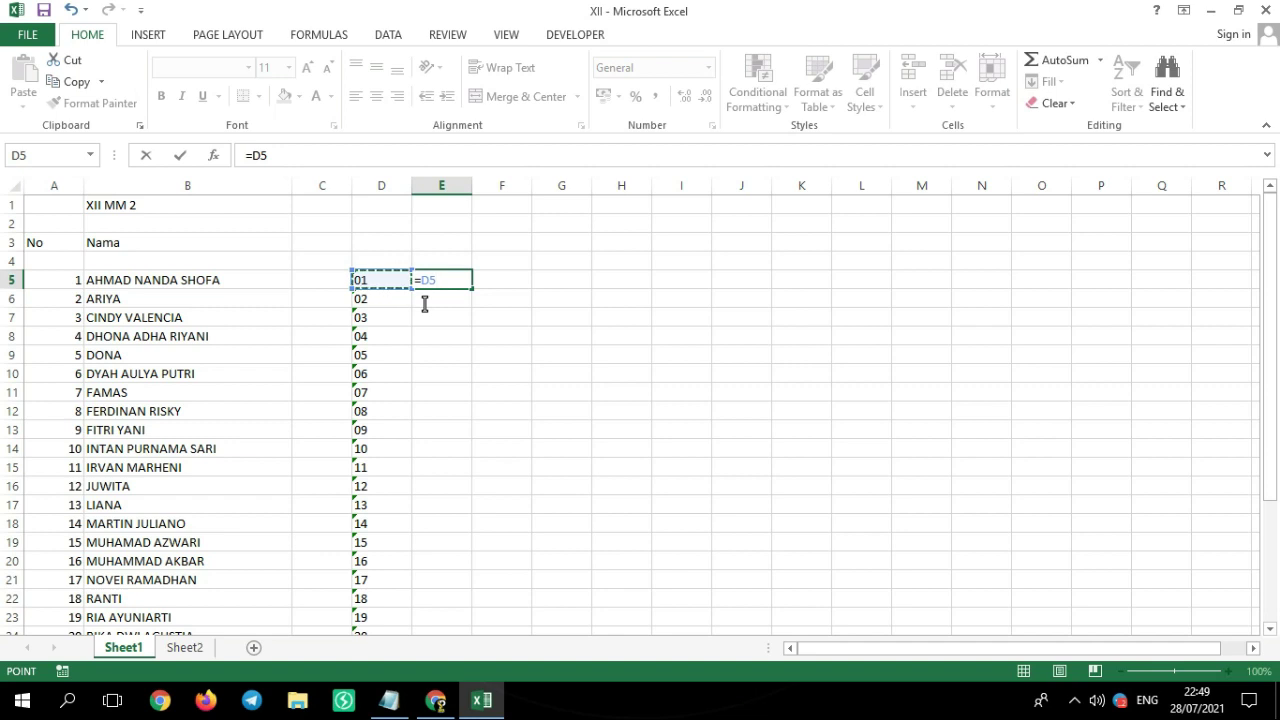
type("&\".\"&")
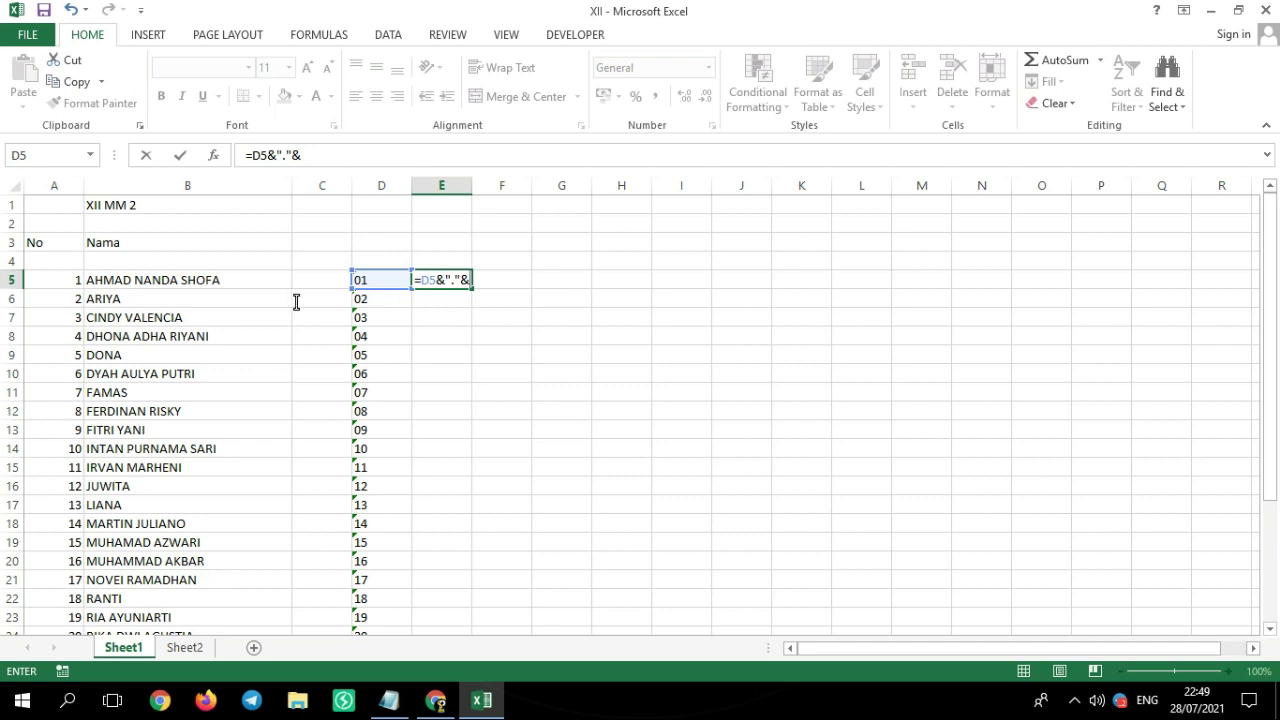
left_click(204, 282)
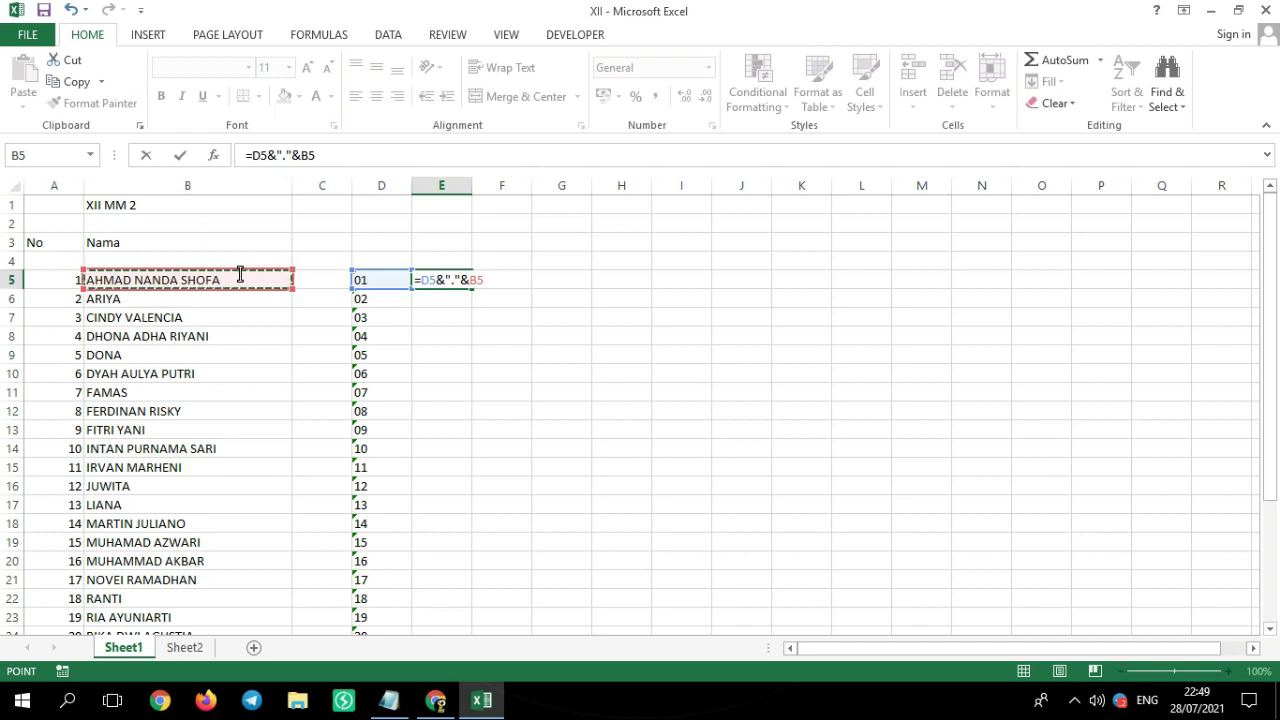
key("Return")
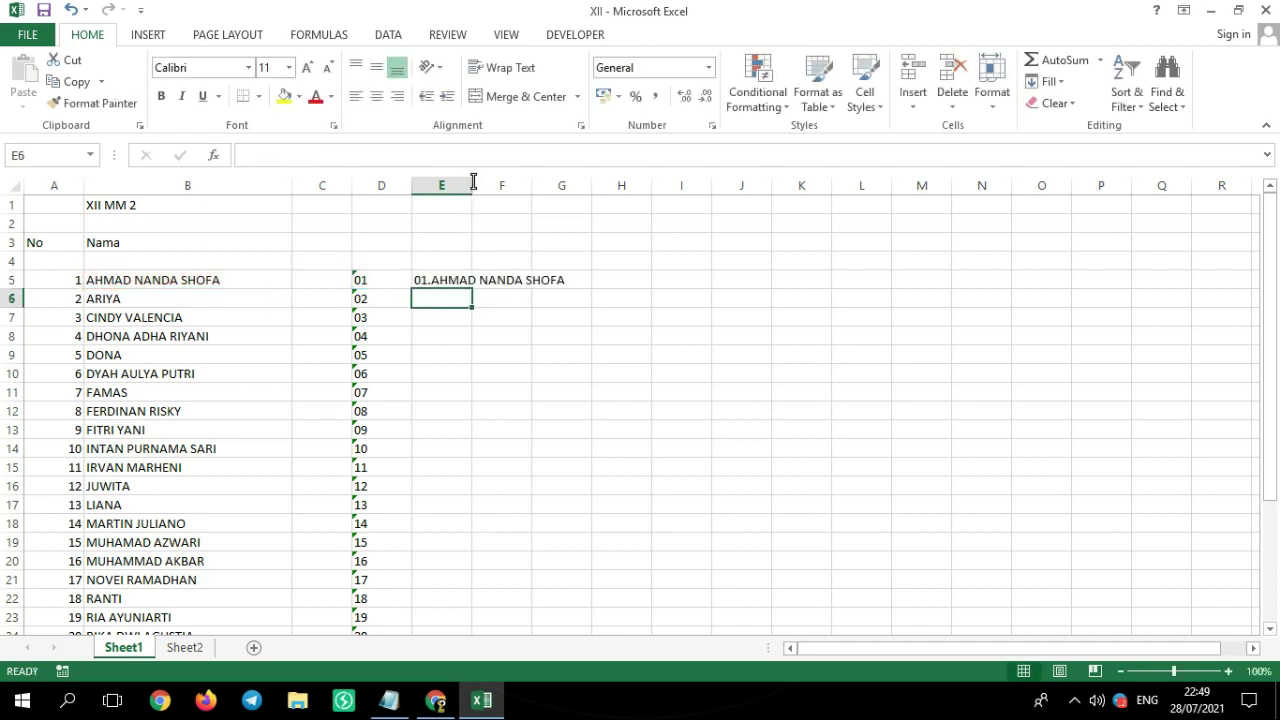
Widen column E to fit the full names and fill the E5 formula down to row 32
left_click_drag(473, 181, 600, 208)
left_click(495, 282)
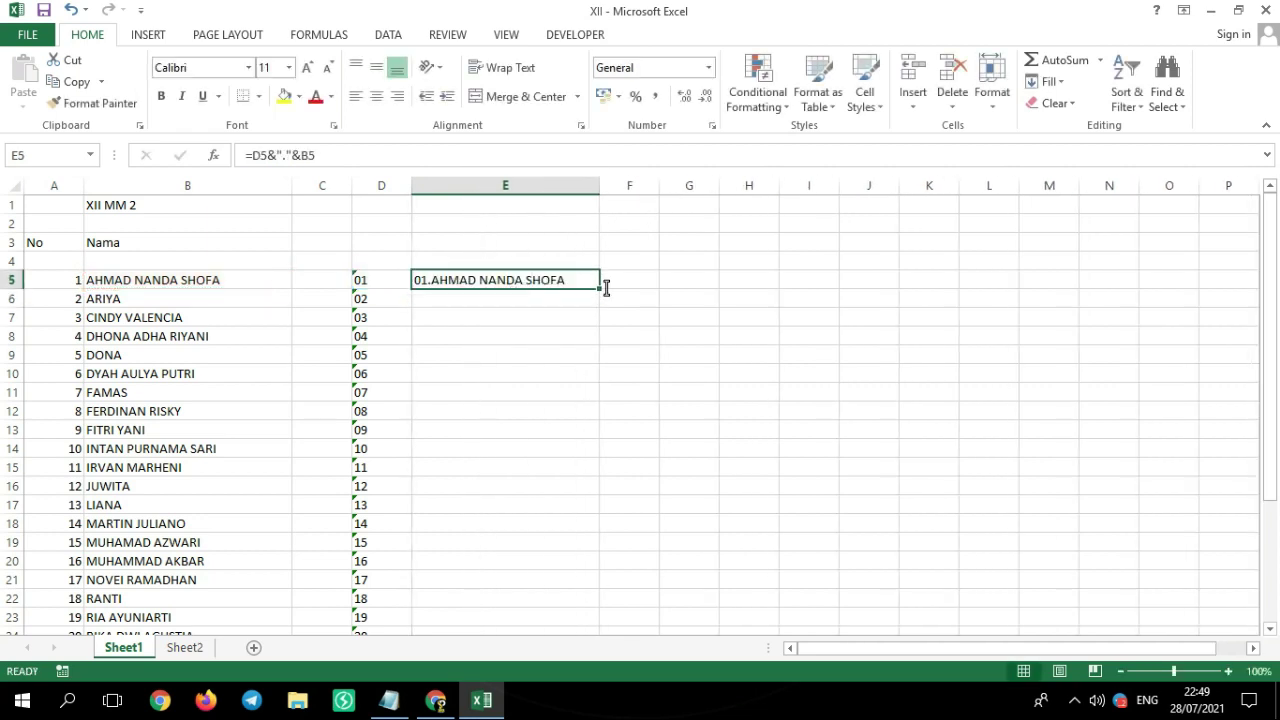
left_click_drag(600, 288, 583, 608)
scroll(563, 509, "down", 2)
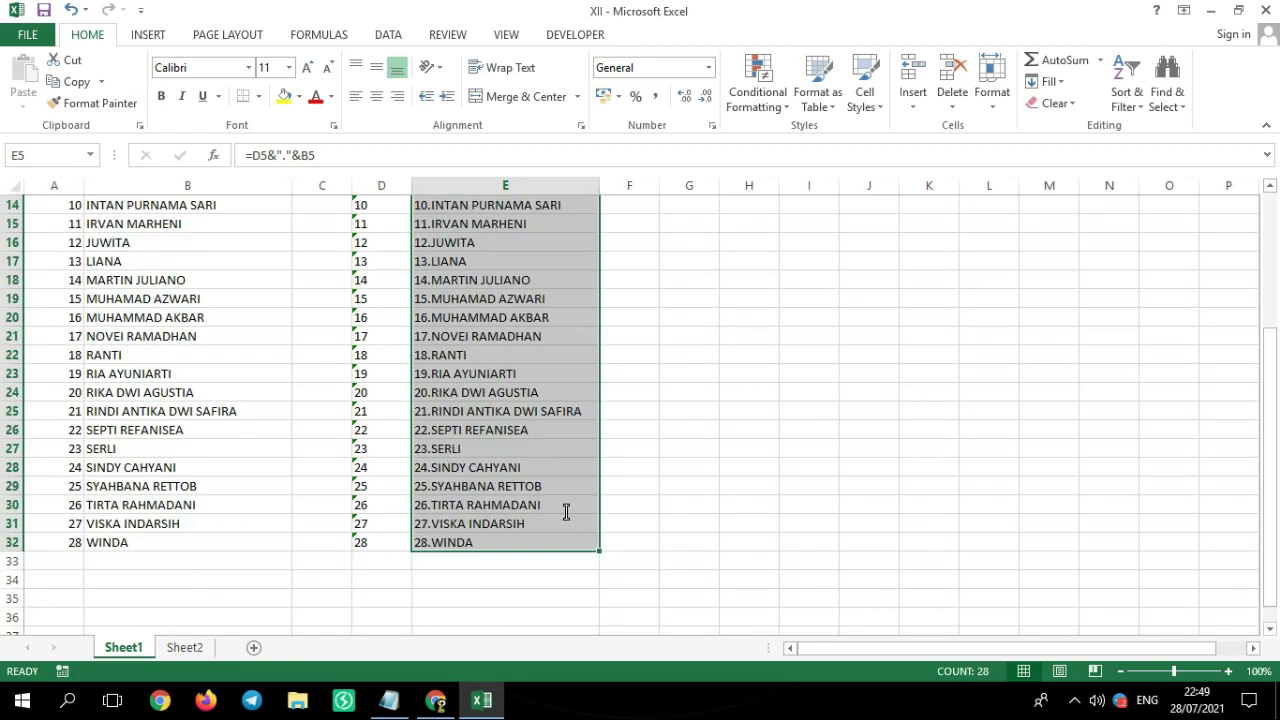
Copy the numbered XII MM 2 names in cells E5 to E32
scroll(566, 512, "up", 3)
scroll(566, 512, "up", 2)
right_click(519, 375)
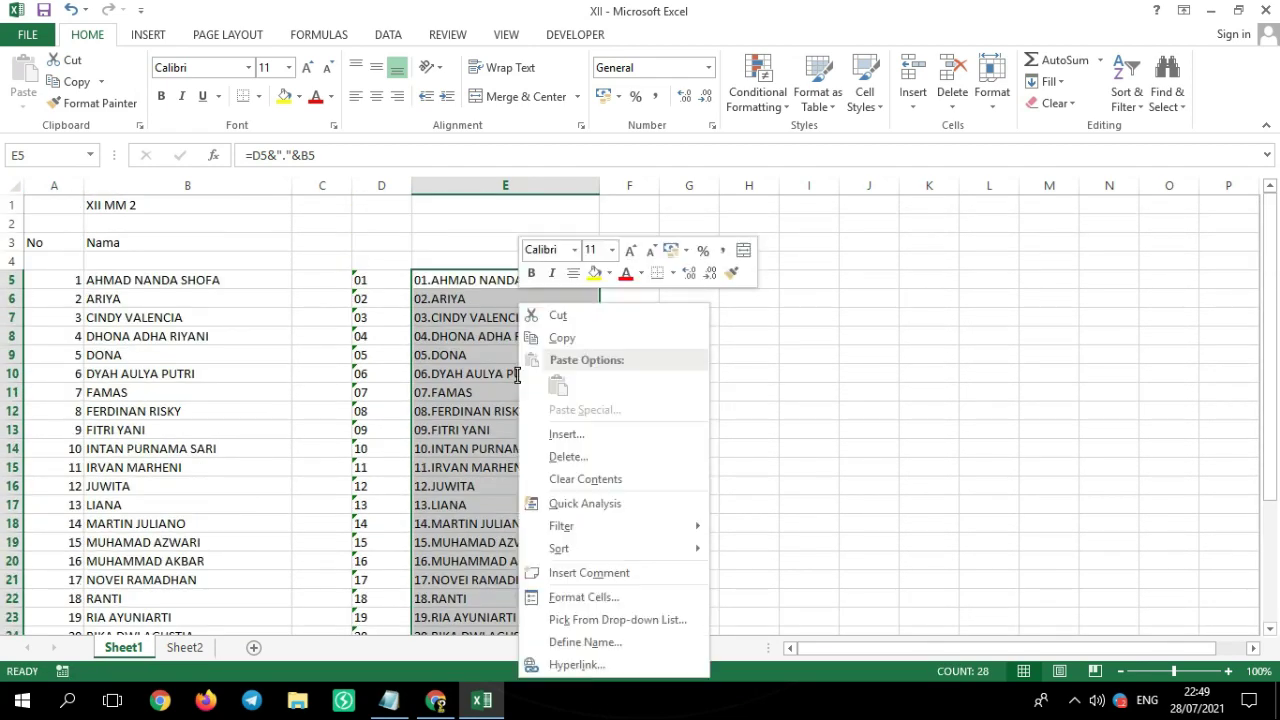
left_click(557, 337)
Switch to the form in Chrome, paste the numbered names over the remaining XII MM 2 option, and check the options
left_click(436, 700)
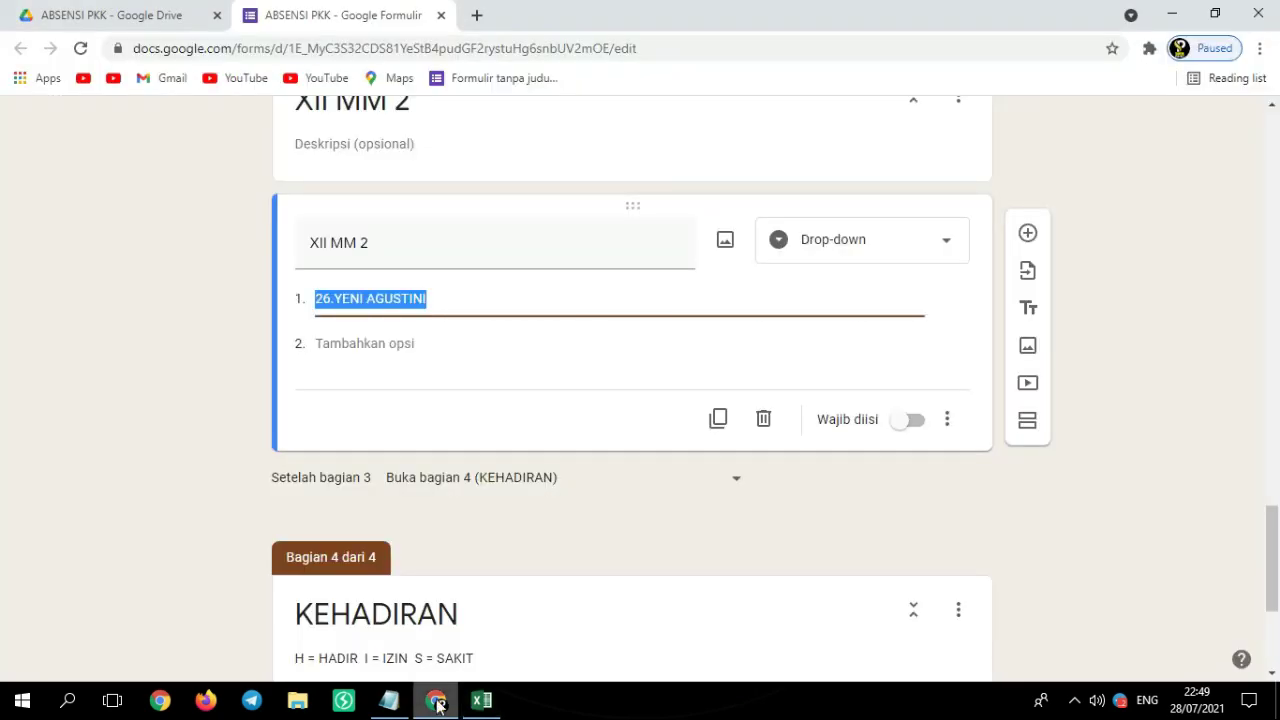
left_click_drag(443, 300, 318, 320)
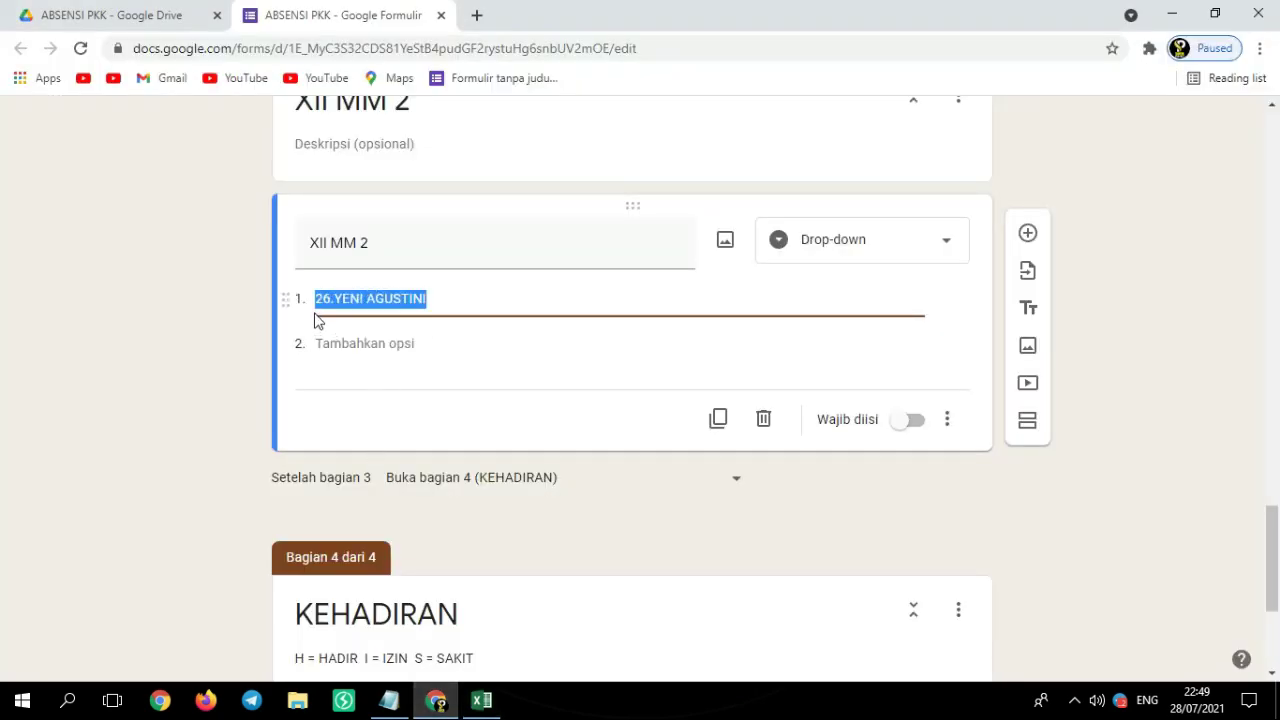
right_click(407, 297)
left_click(449, 356)
scroll(449, 368, "up", 10)
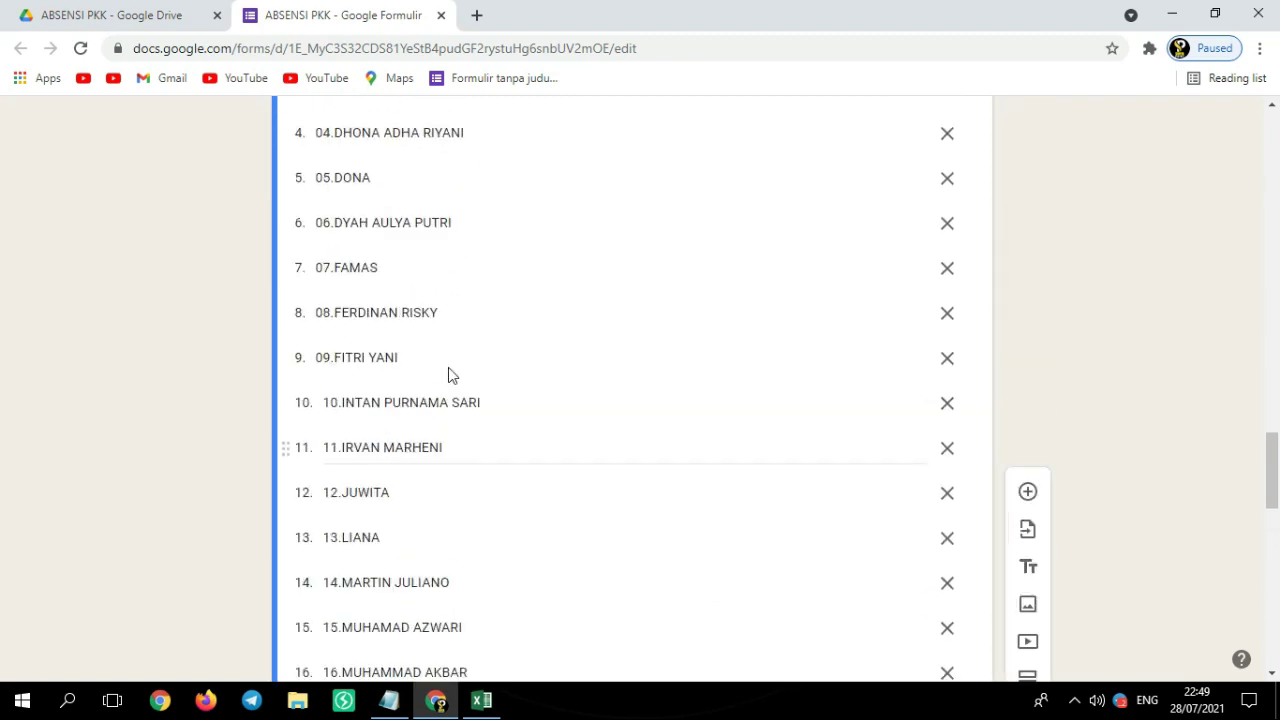
scroll(449, 372, "up", 3)
scroll(483, 414, "down", 10)
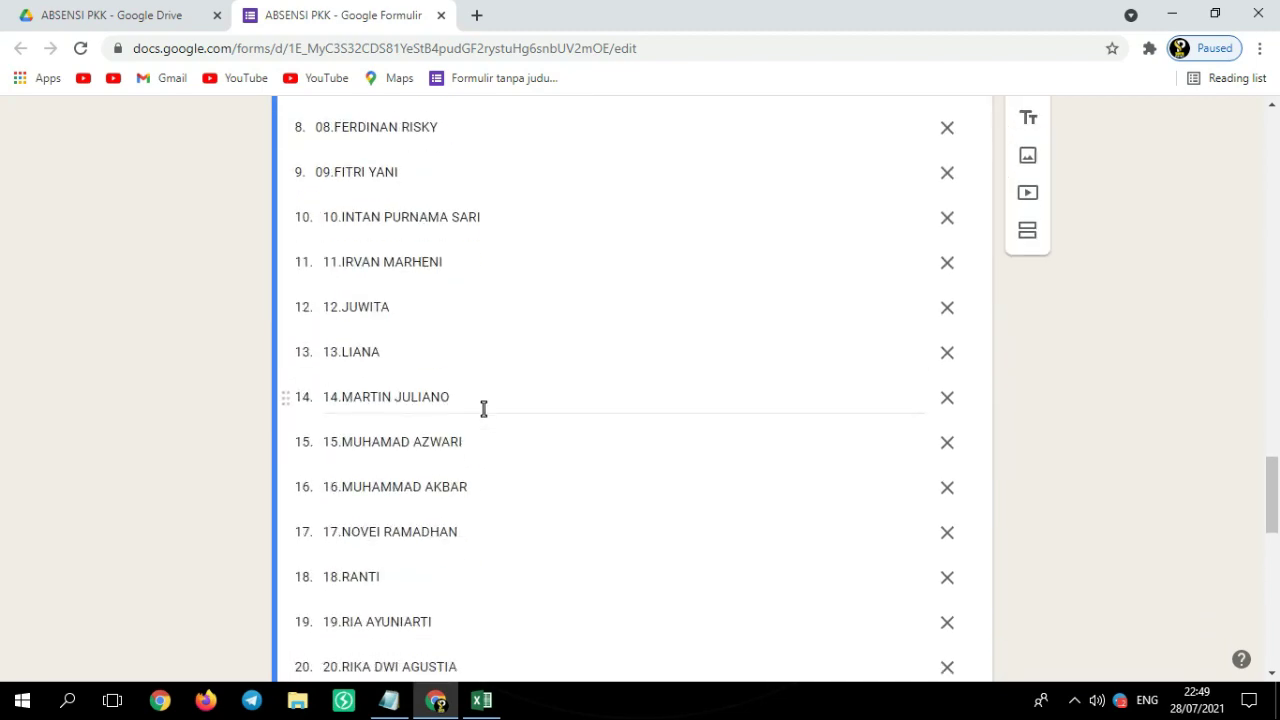
scroll(481, 423, "down", 2)
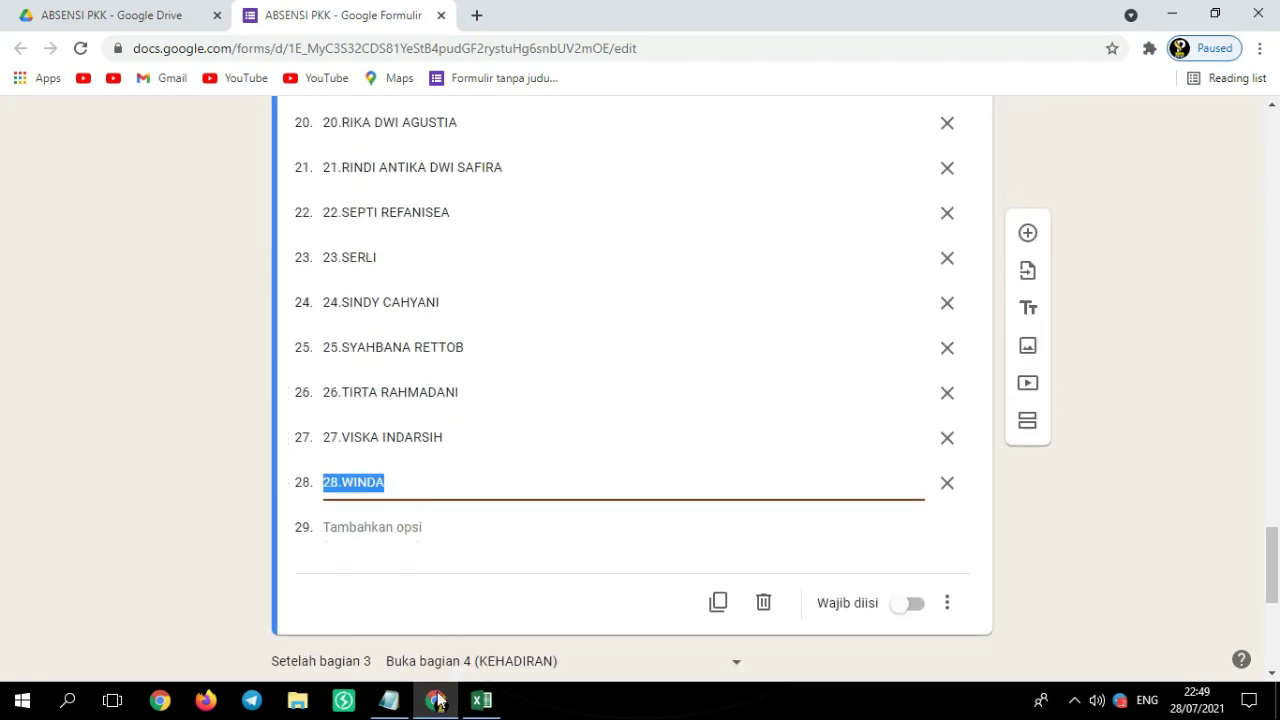
Switch to the XII workbook in Excel and check the end of the numbered XII MM 2 list in column E
left_click(481, 700)
scroll(460, 556, "down", 4)
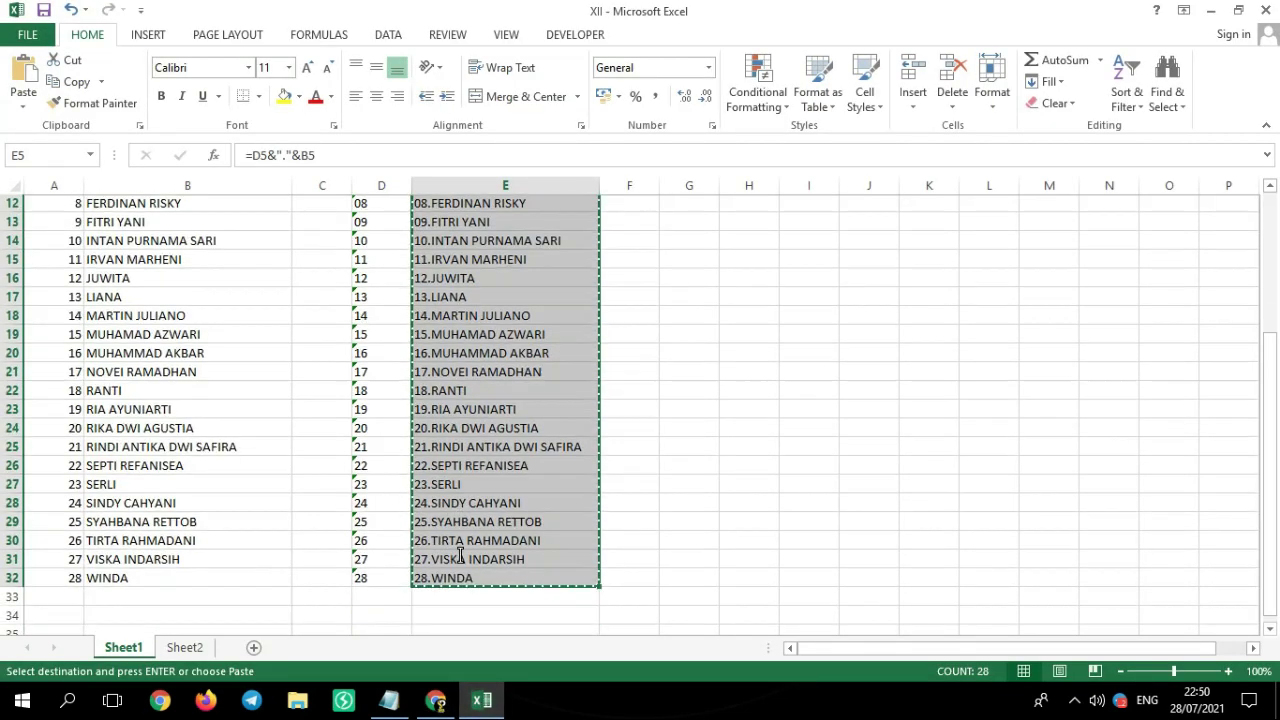
scroll(460, 556, "down", 1)
left_click(697, 505)
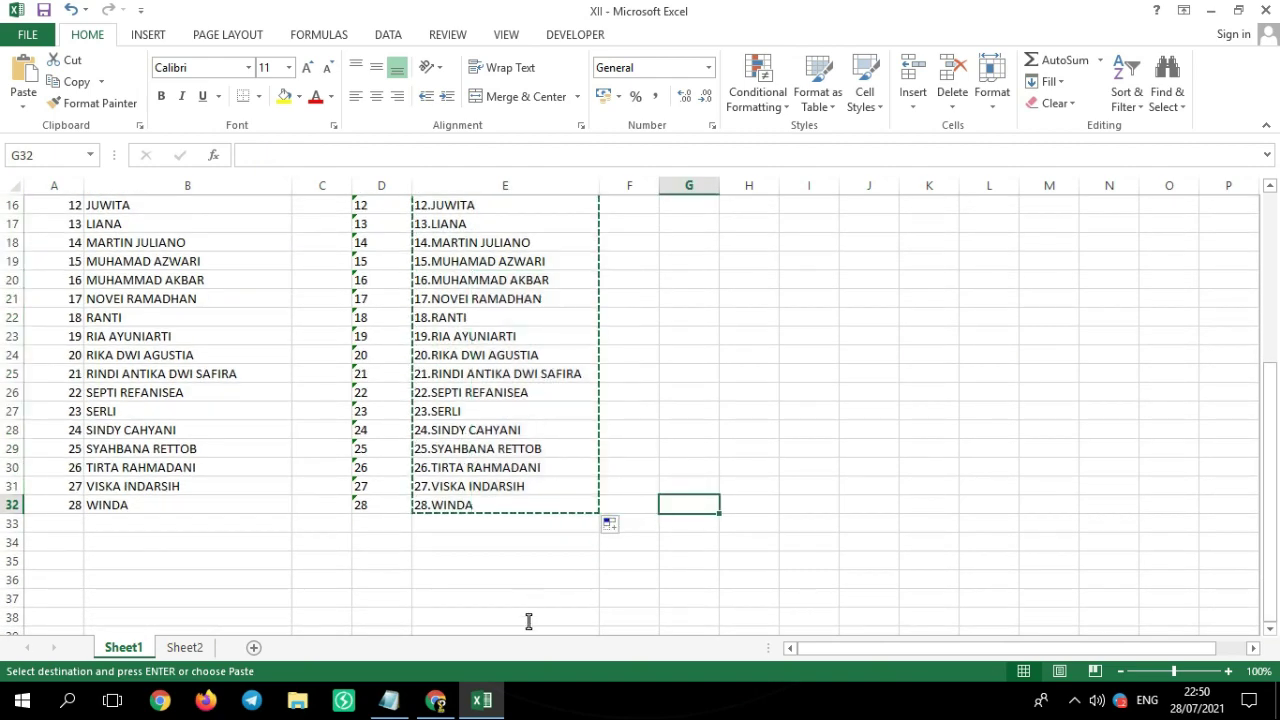
Switch back to the form in Chrome and review the XII MM 2 and XII MM 1 sections up to the form title
left_click(437, 702)
left_click(618, 556)
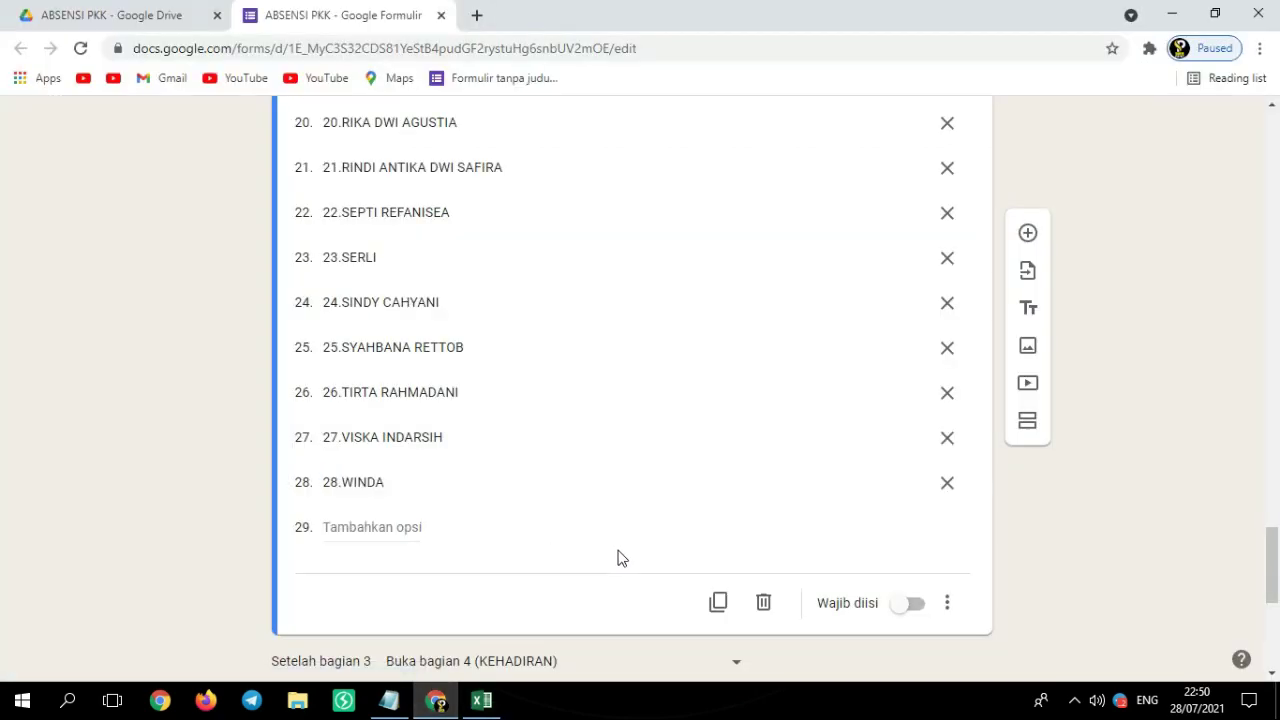
scroll(618, 550, "up", 14)
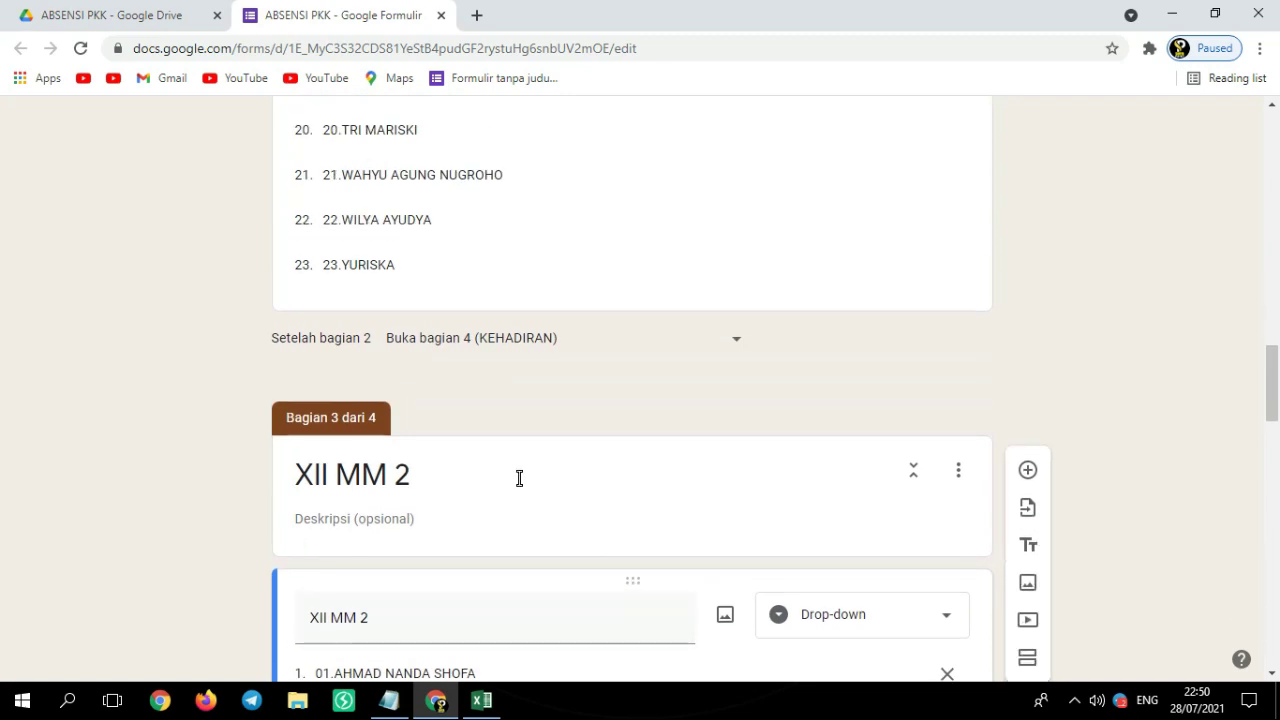
scroll(519, 478, "up", 9)
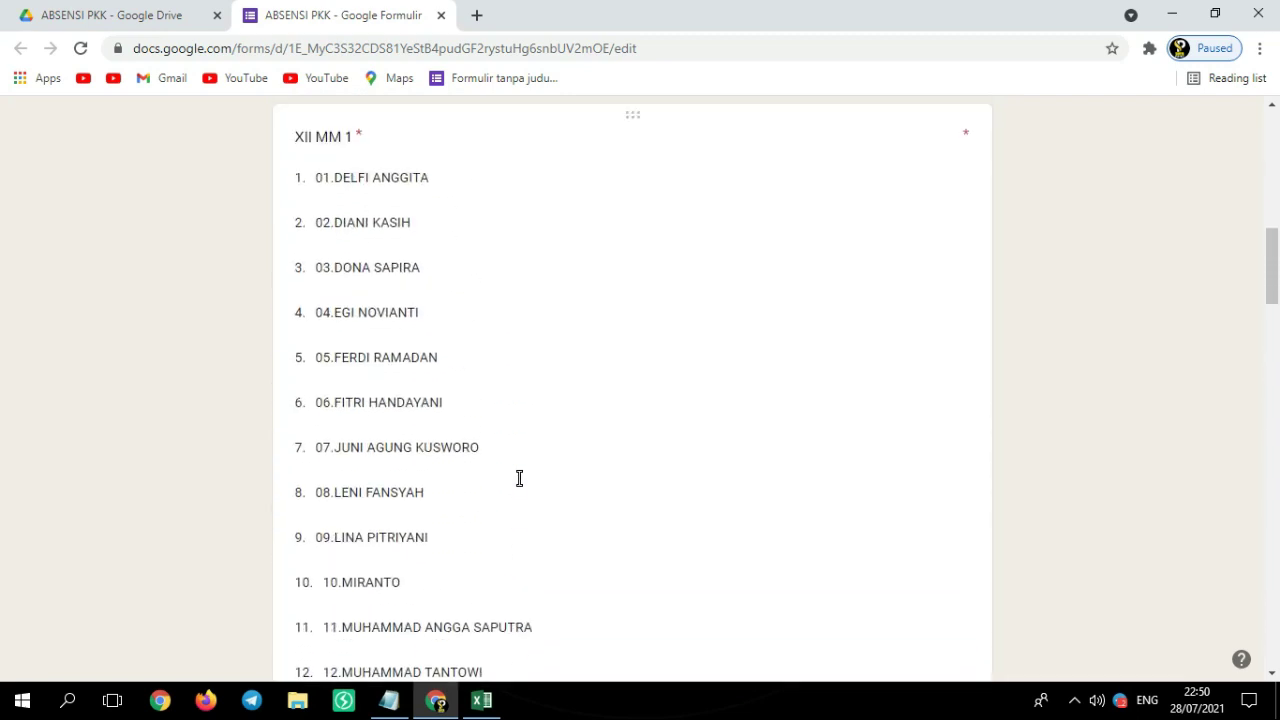
scroll(519, 478, "up", 8)
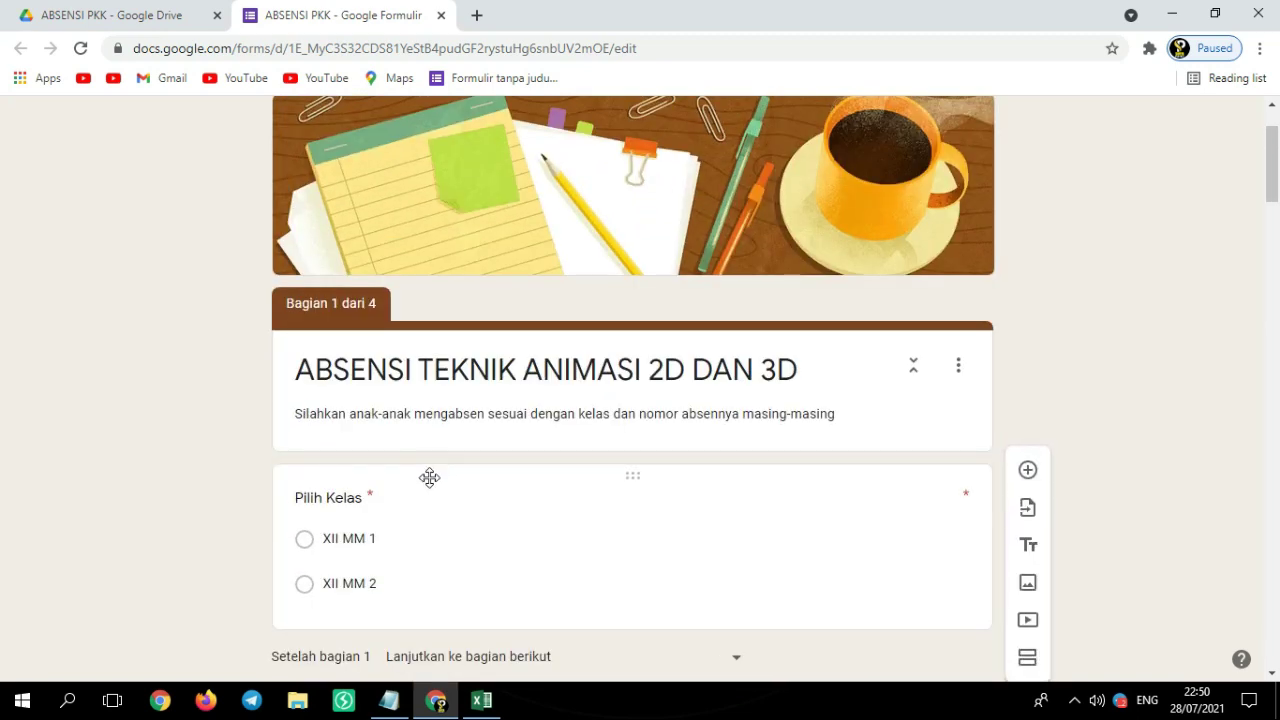
Review all four form sections, from the class question through both student lists to KEHADIRAN, and return to the form header
scroll(505, 480, "down", 2)
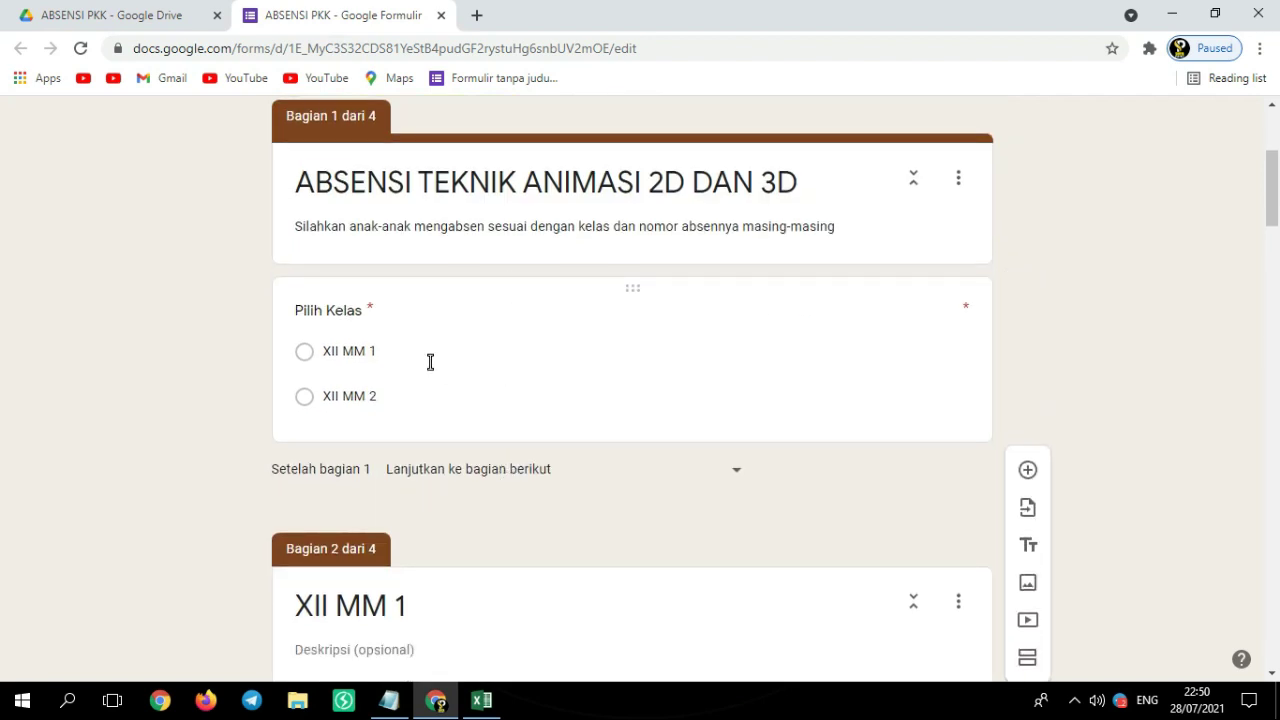
scroll(400, 345, "down", 1)
scroll(440, 294, "down", 1)
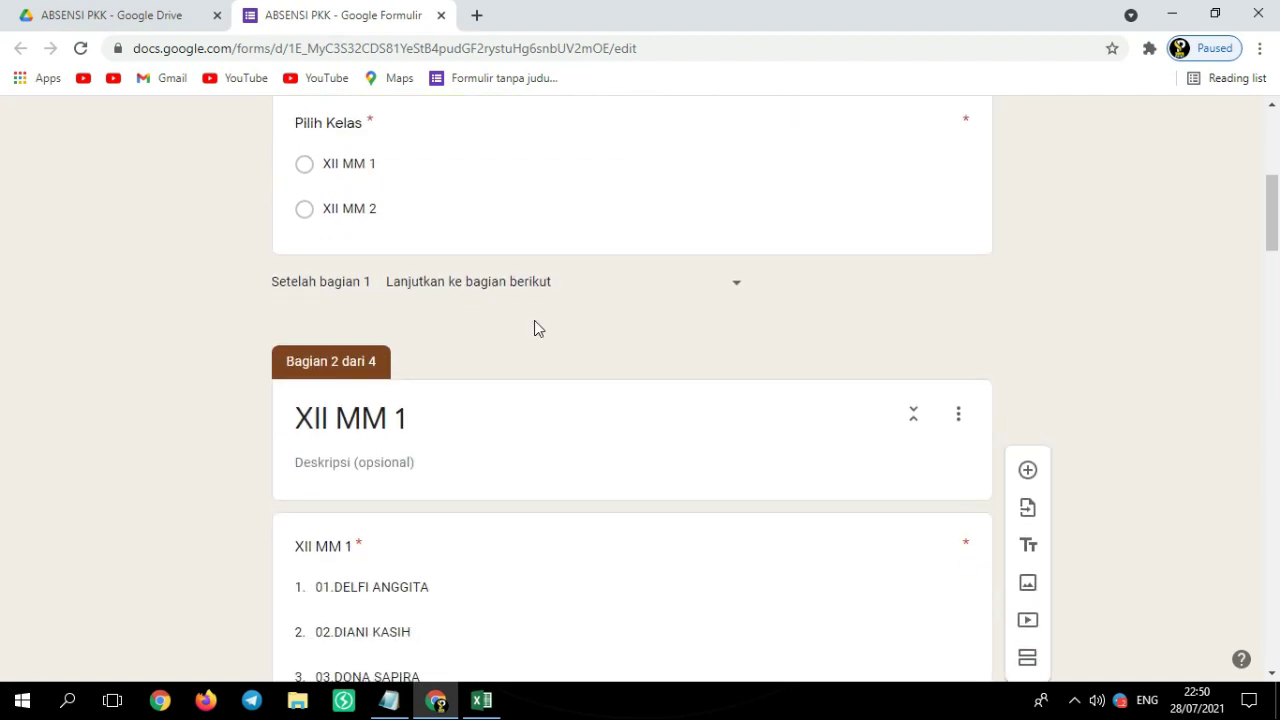
scroll(508, 330, "down", 1)
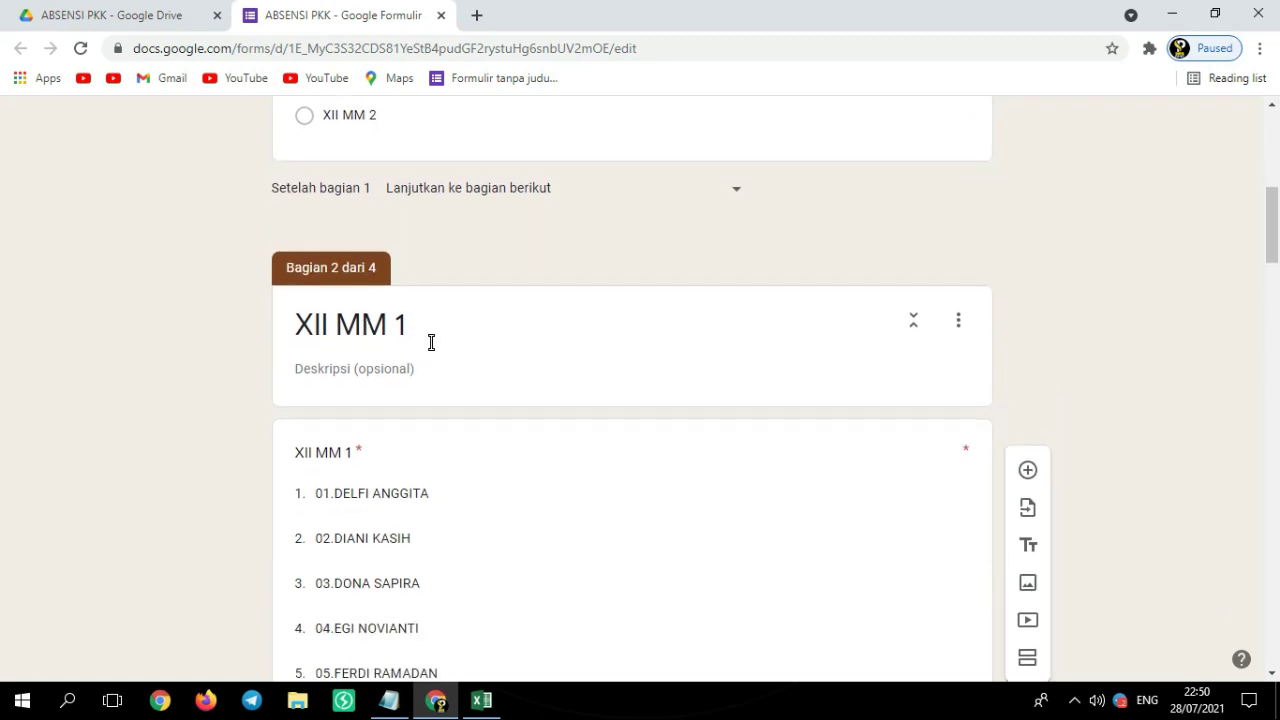
scroll(431, 342, "down", 13)
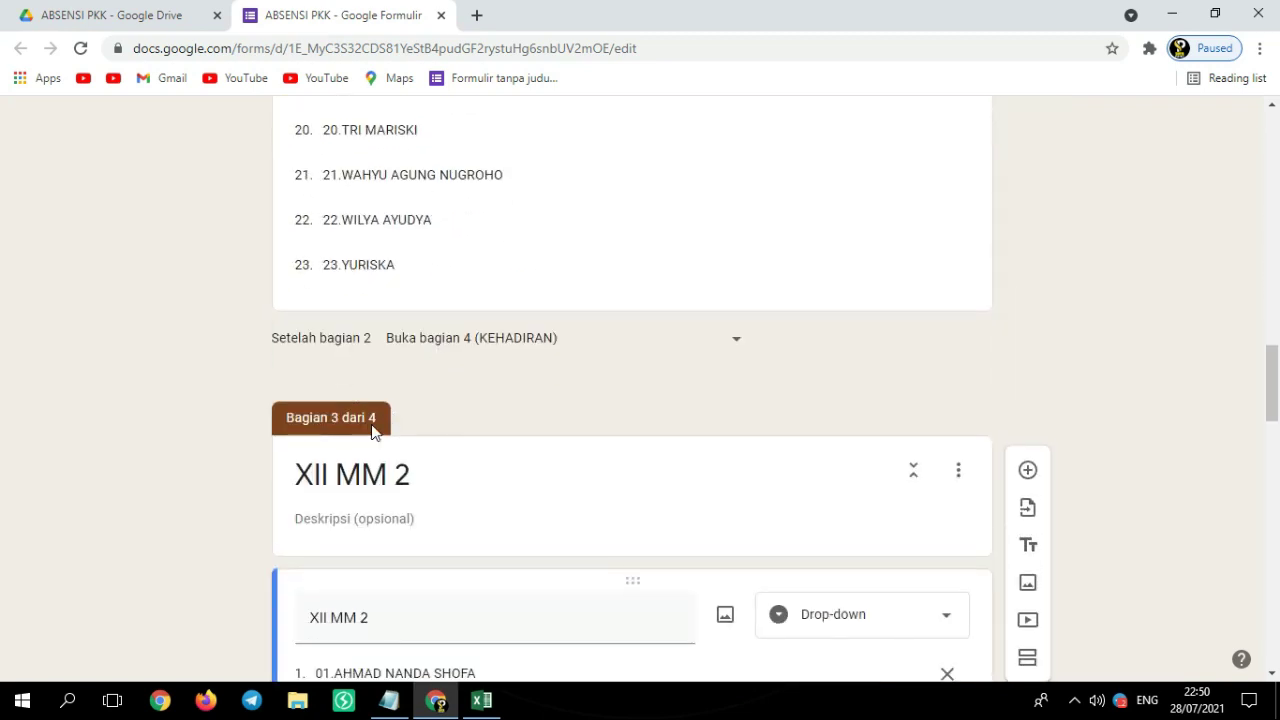
scroll(463, 491, "down", 13)
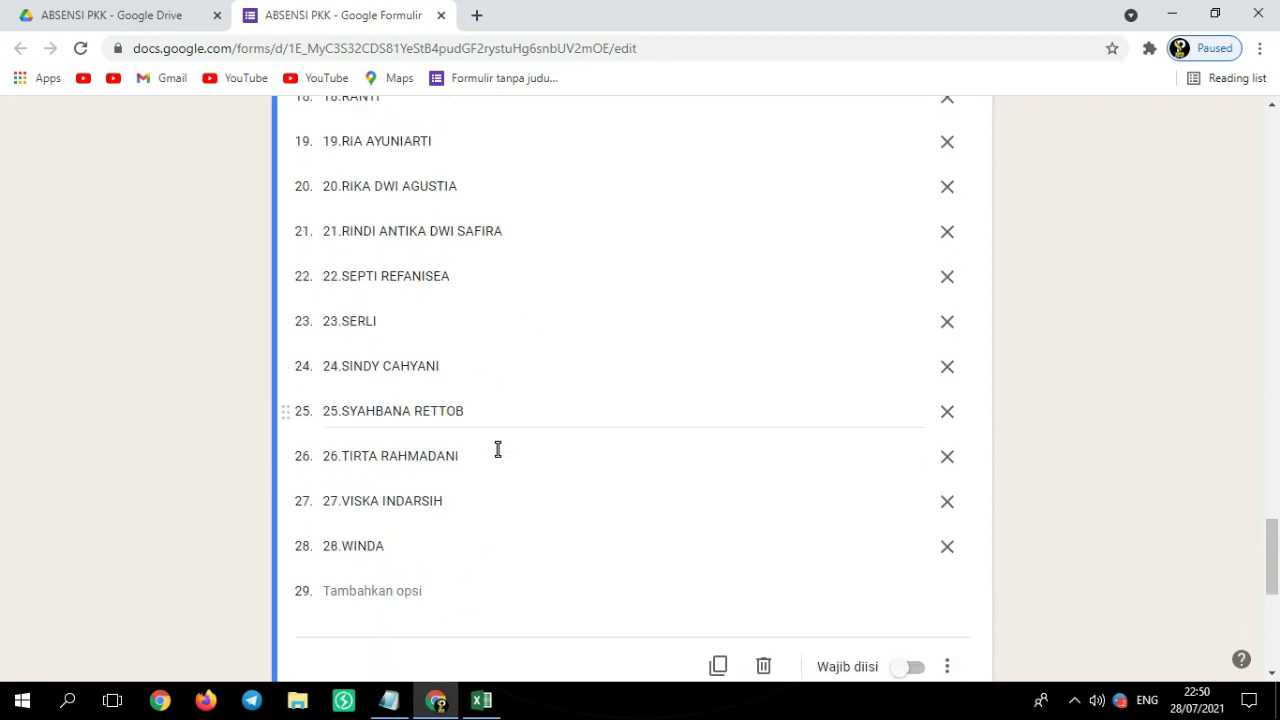
scroll(497, 450, "down", 6)
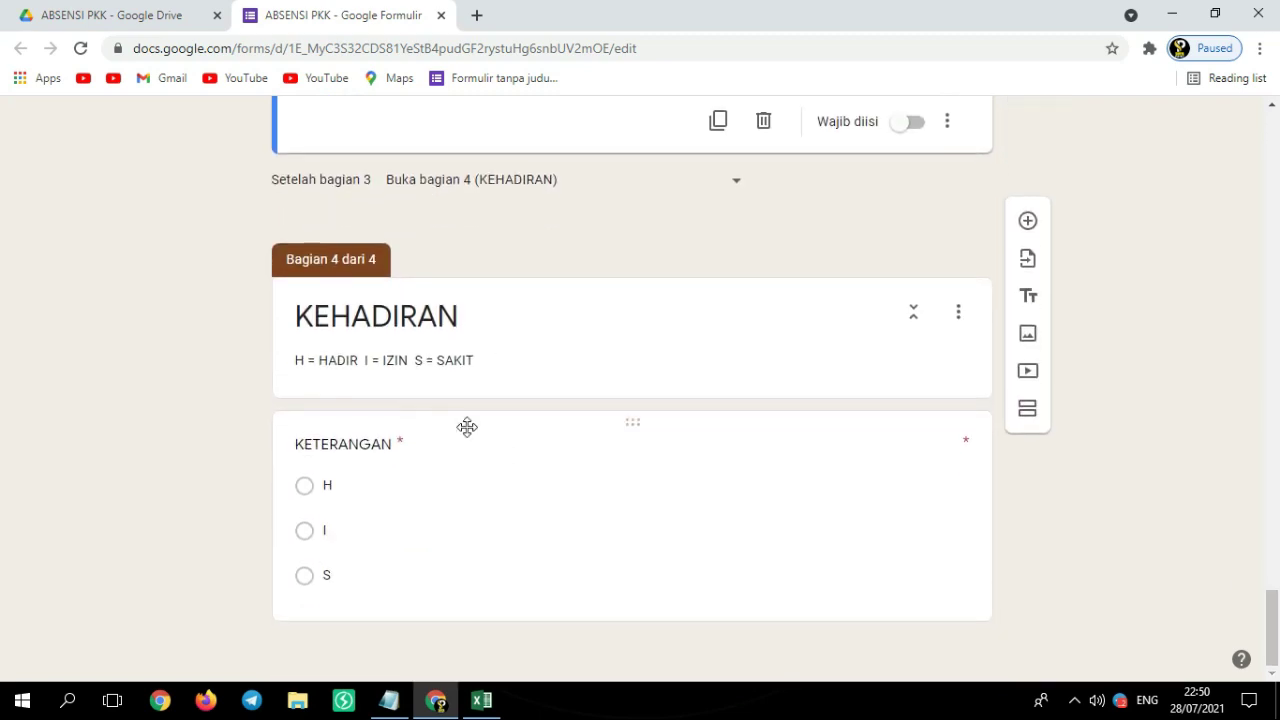
scroll(651, 497, "up", 18)
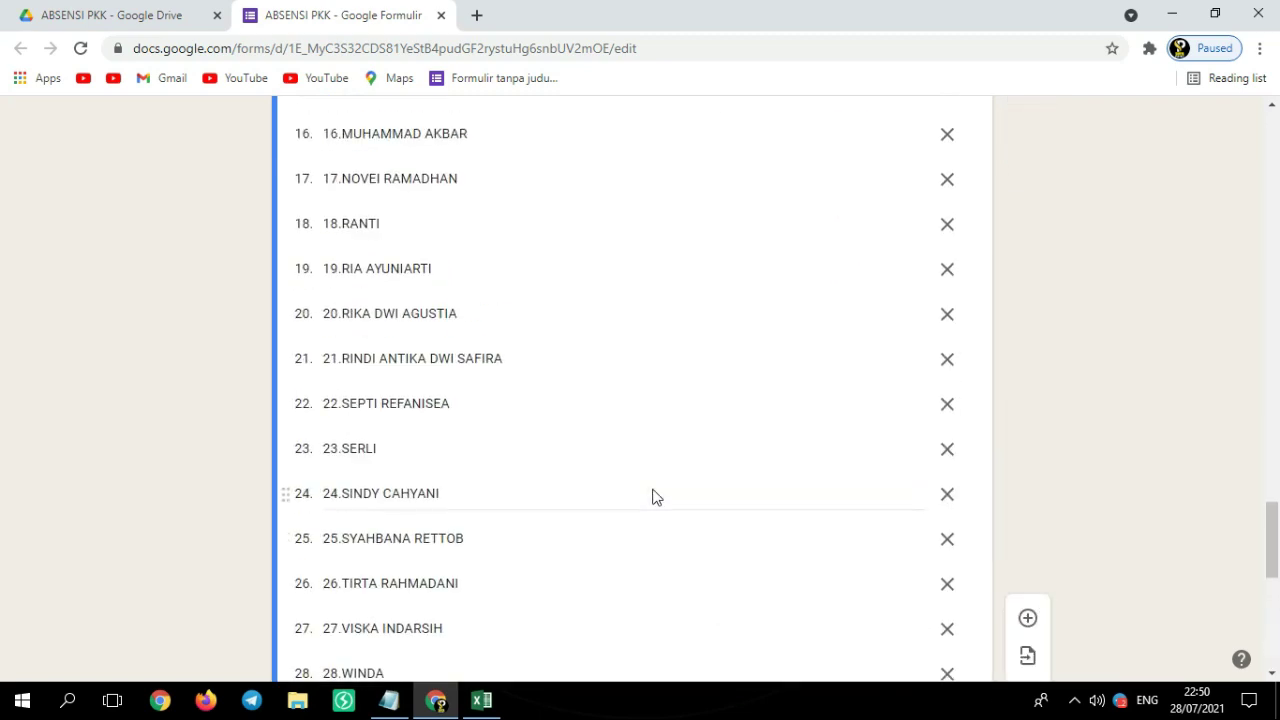
scroll(652, 490, "up", 8)
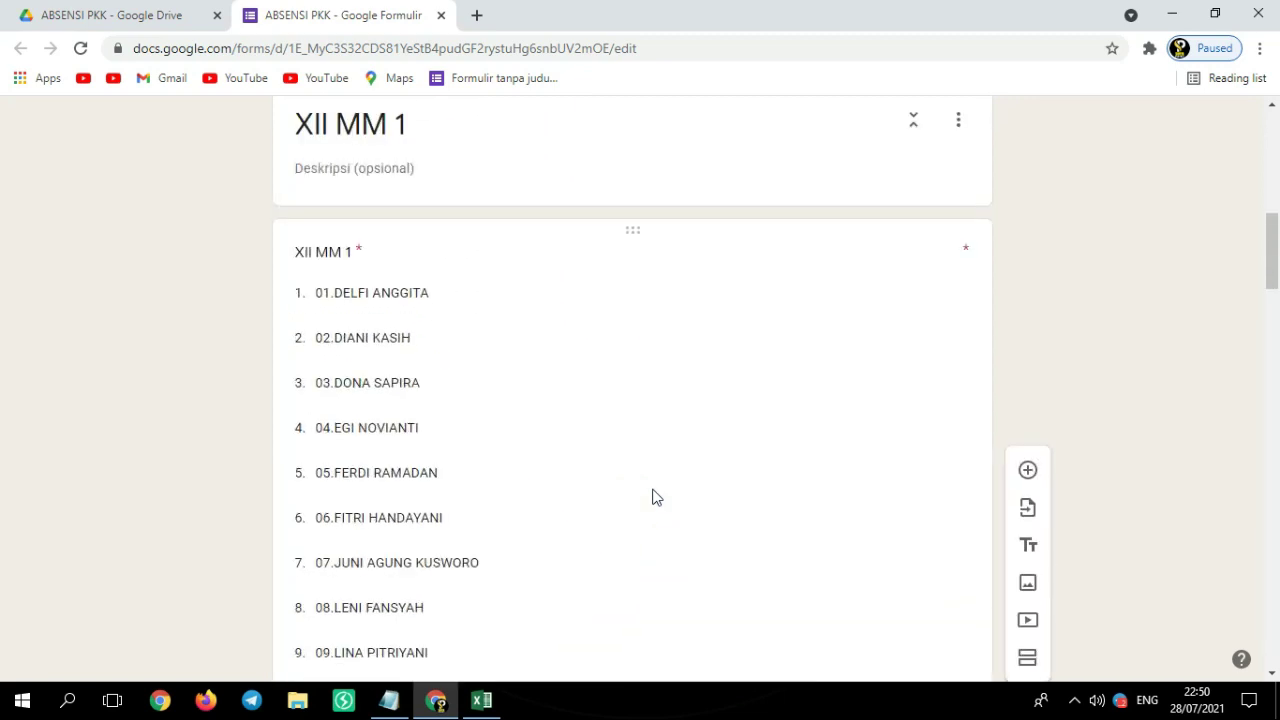
scroll(652, 497, "up", 6)
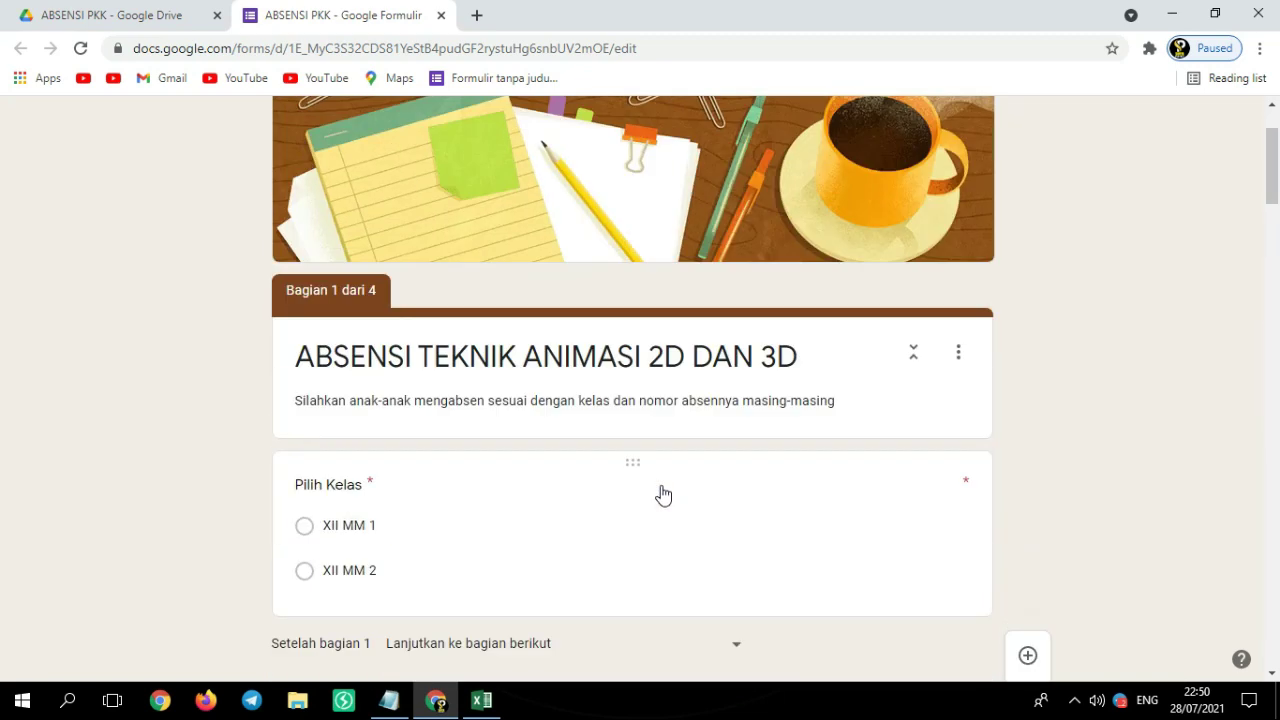
scroll(574, 317, "up", 2)
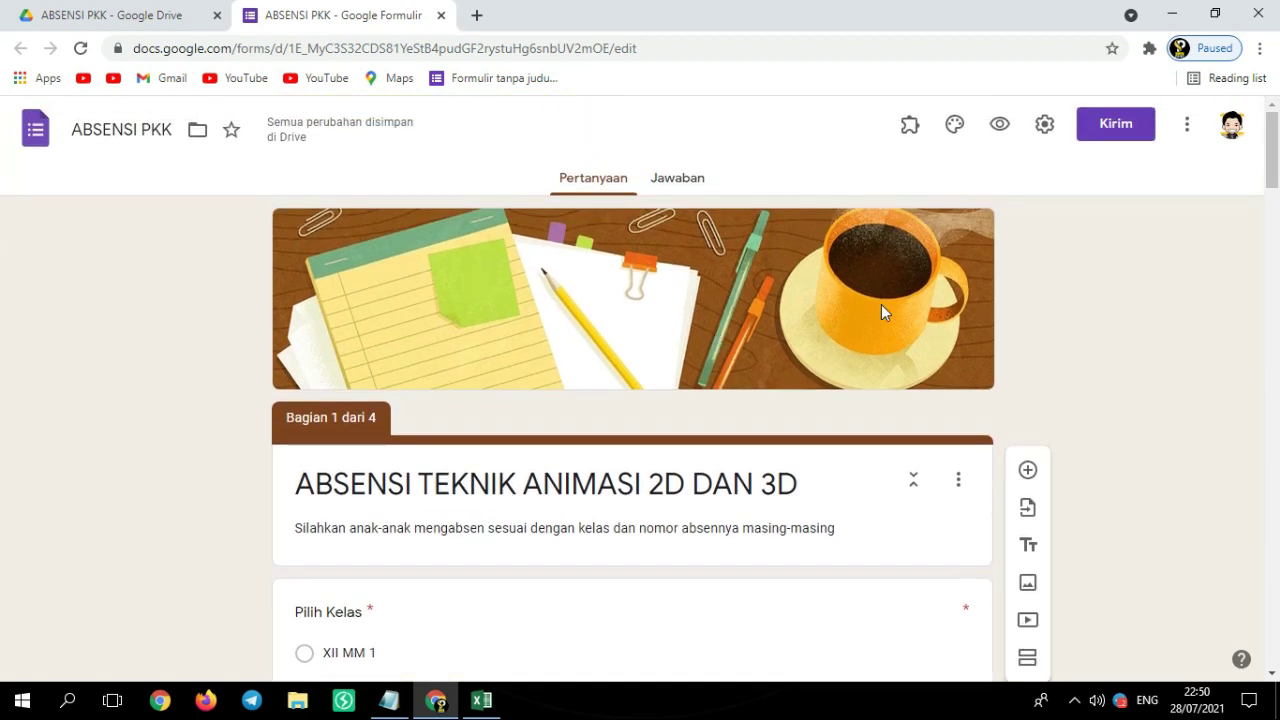
Open the form preview, choose class XII MM 1 and continue to its student section
left_click(1000, 125)
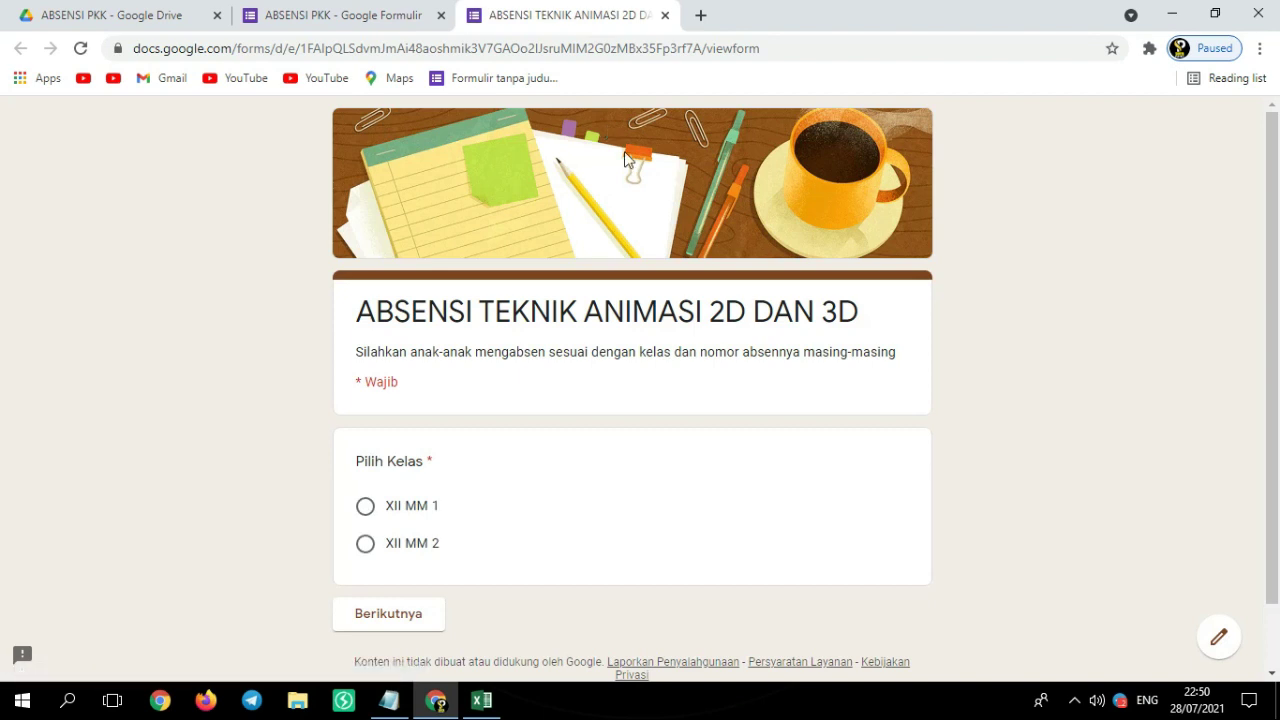
scroll(543, 469, "down", 1)
left_click(366, 434)
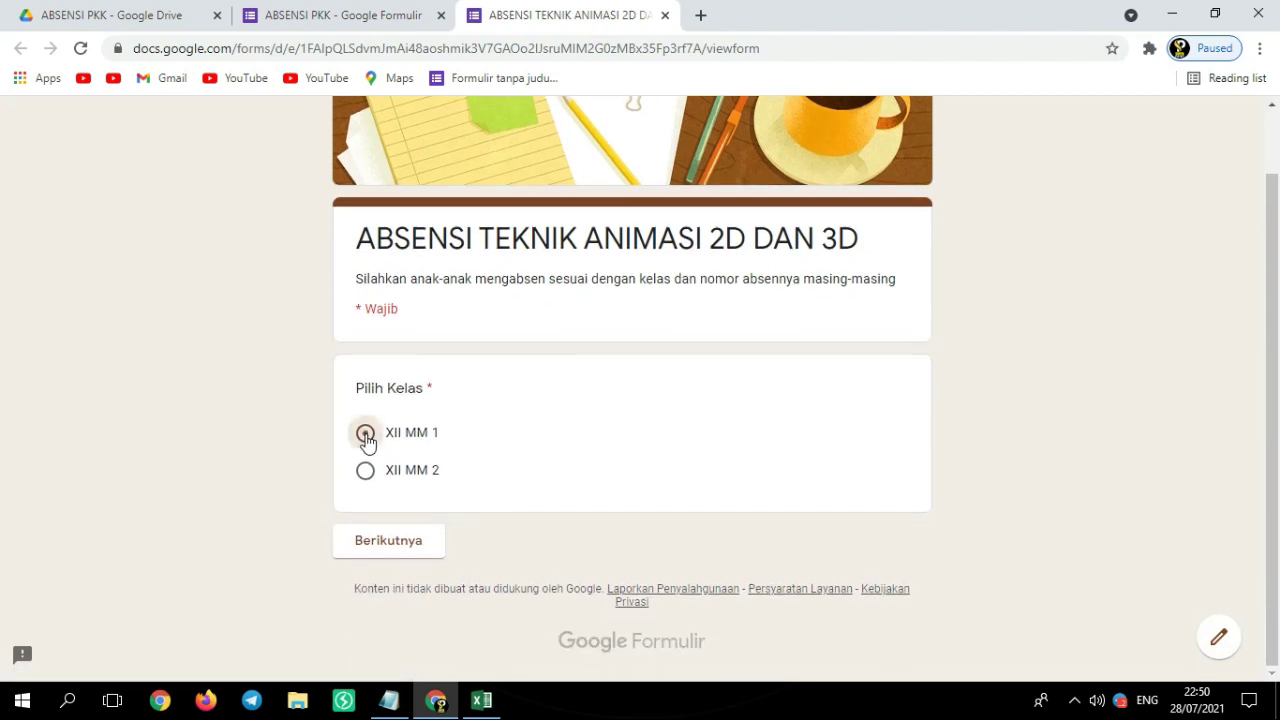
left_click(408, 546)
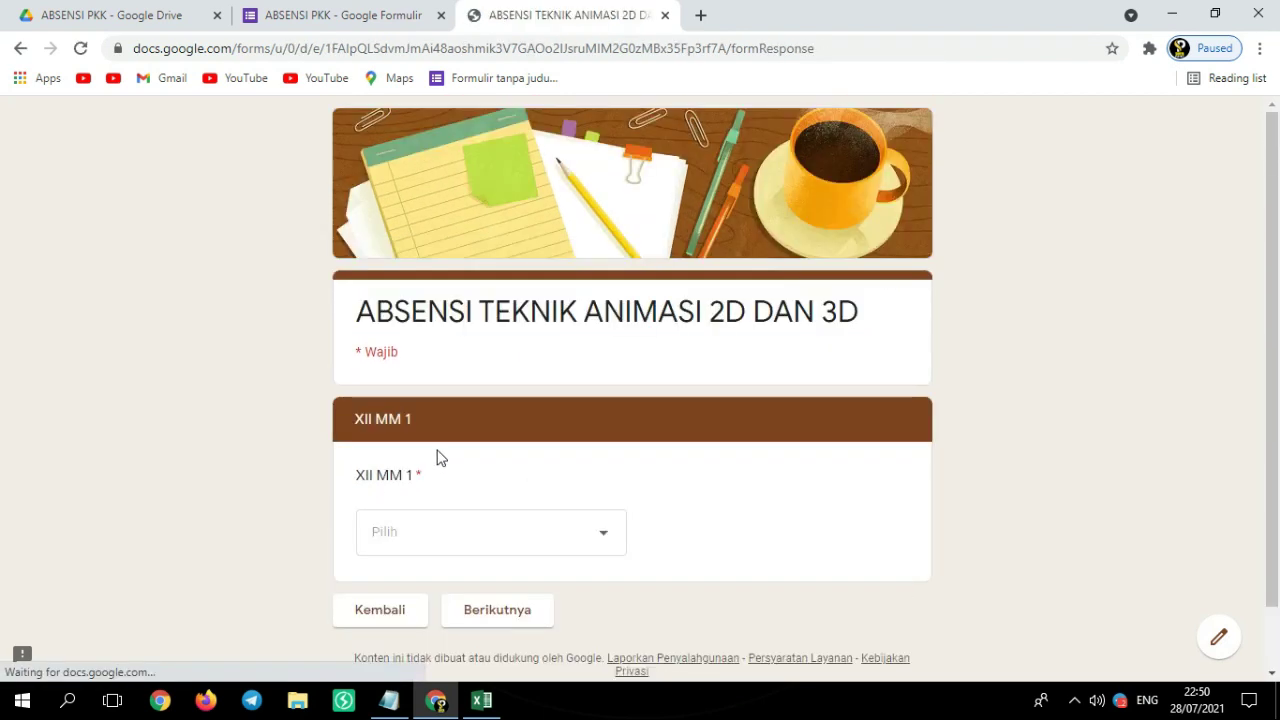
Choose student number 22 from the XII MM 1 list and continue to the KEHADIRAN section
scroll(585, 430, "down", 1)
left_click(599, 479)
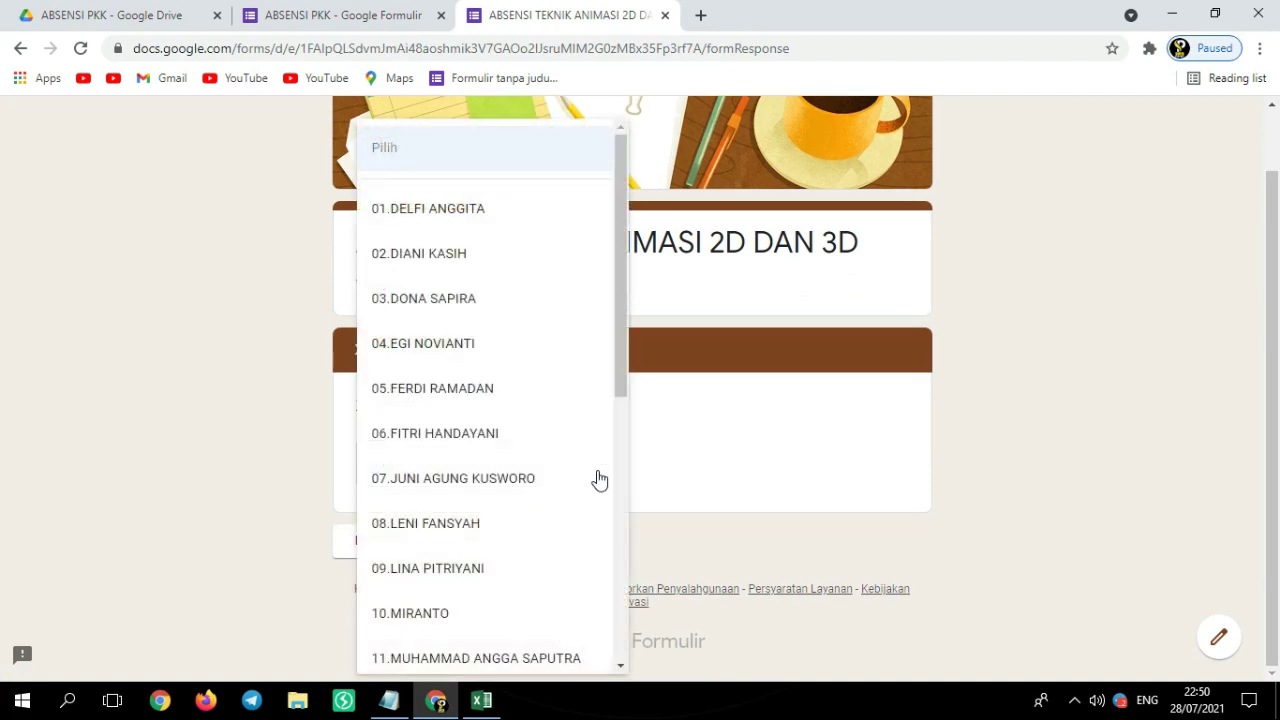
scroll(523, 391, "down", 5)
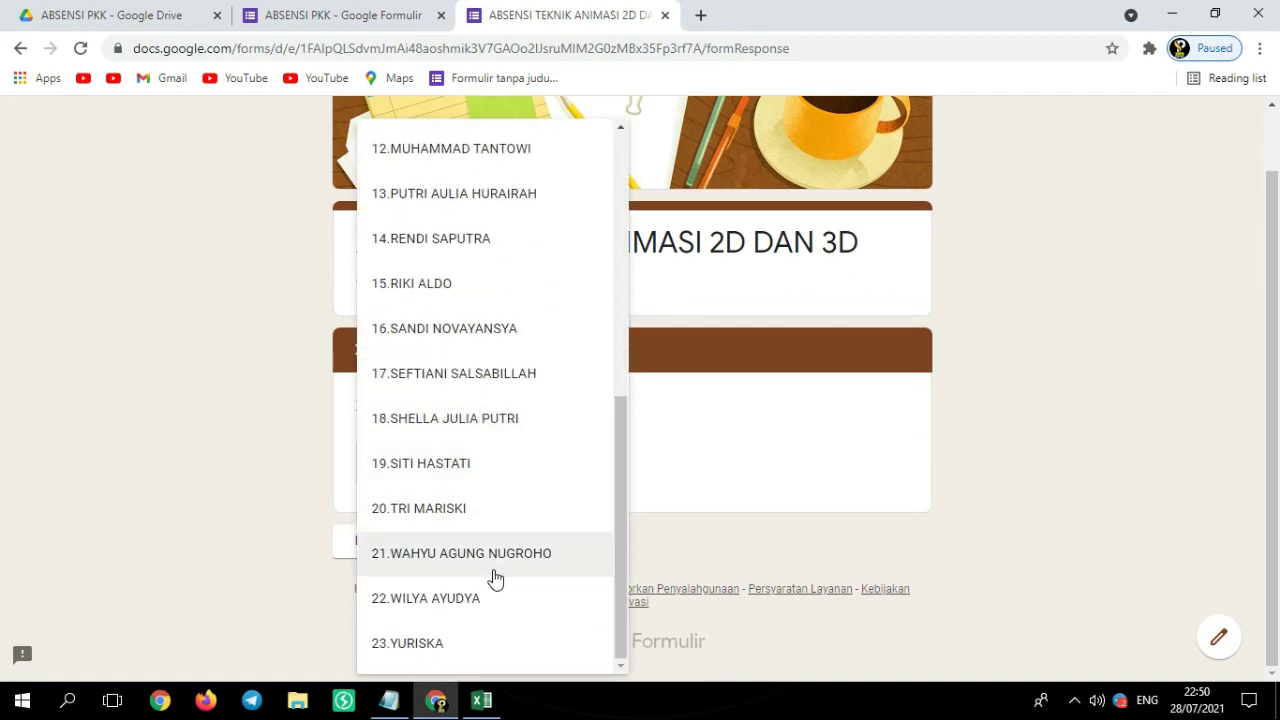
left_click(486, 609)
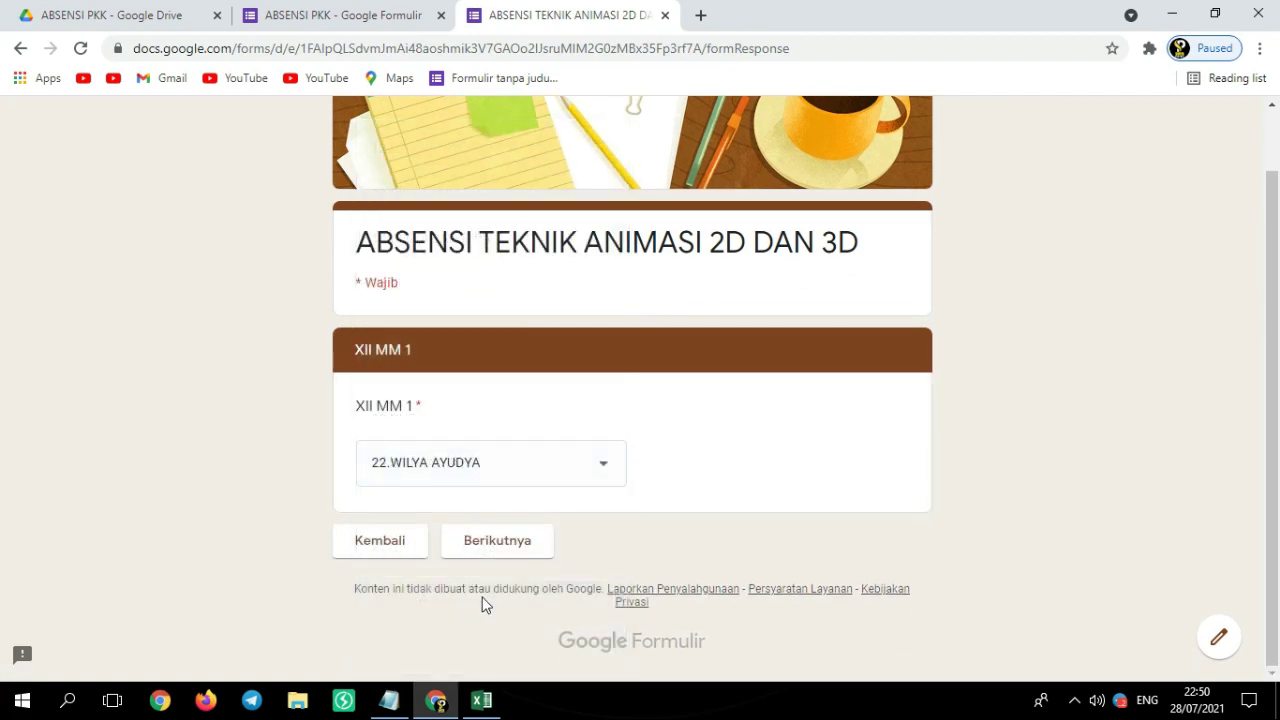
left_click(497, 552)
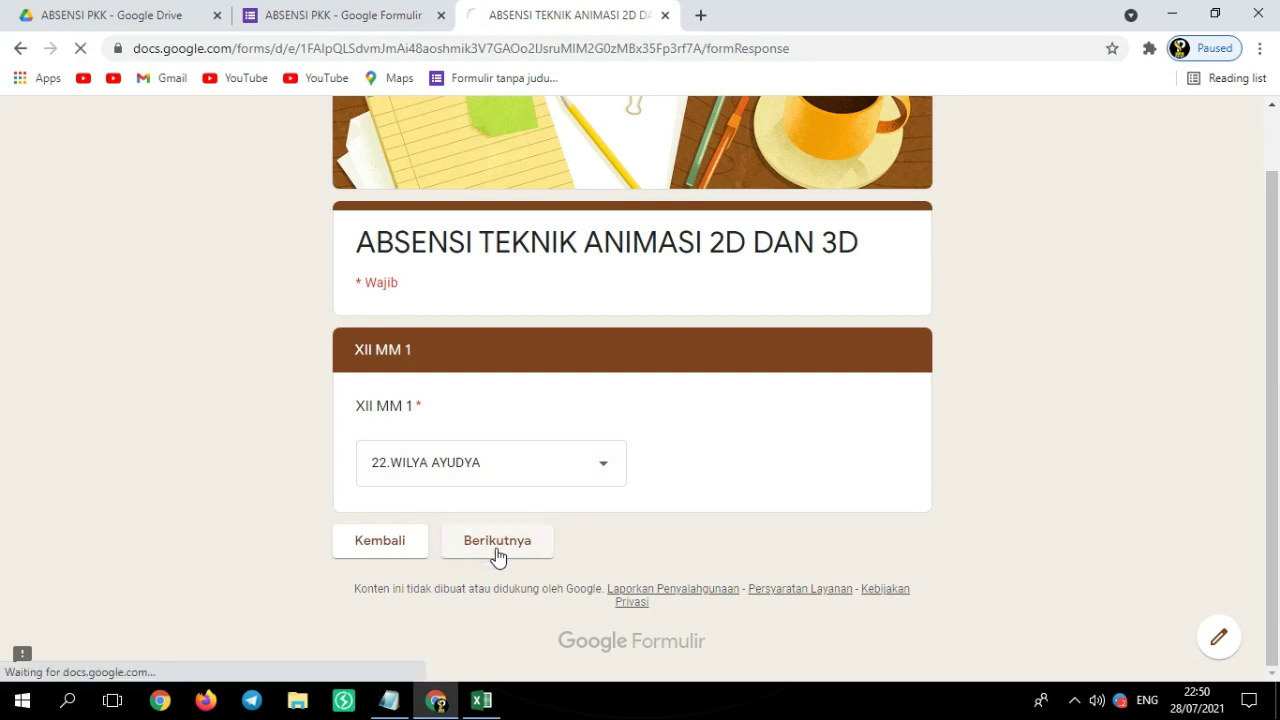
Answer KETERANGAN with H and submit the XII MM 1 test response
scroll(521, 406, "down", 2)
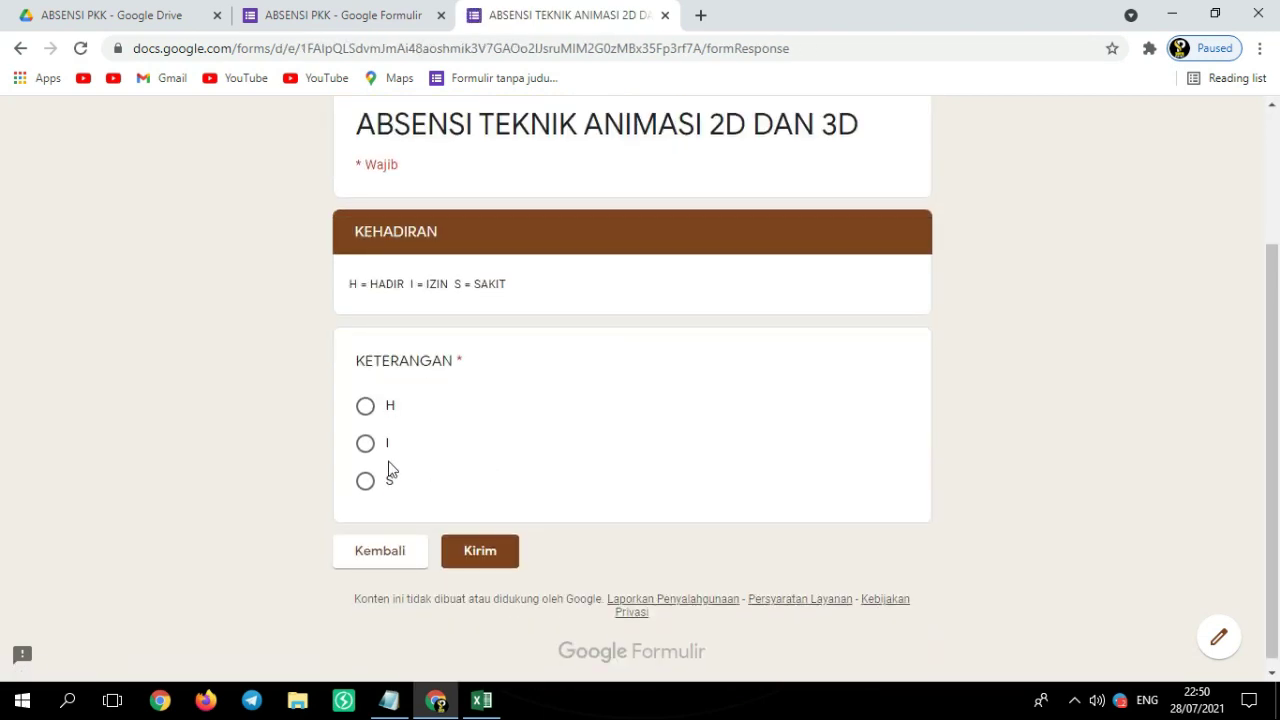
left_click(365, 406)
left_click(494, 565)
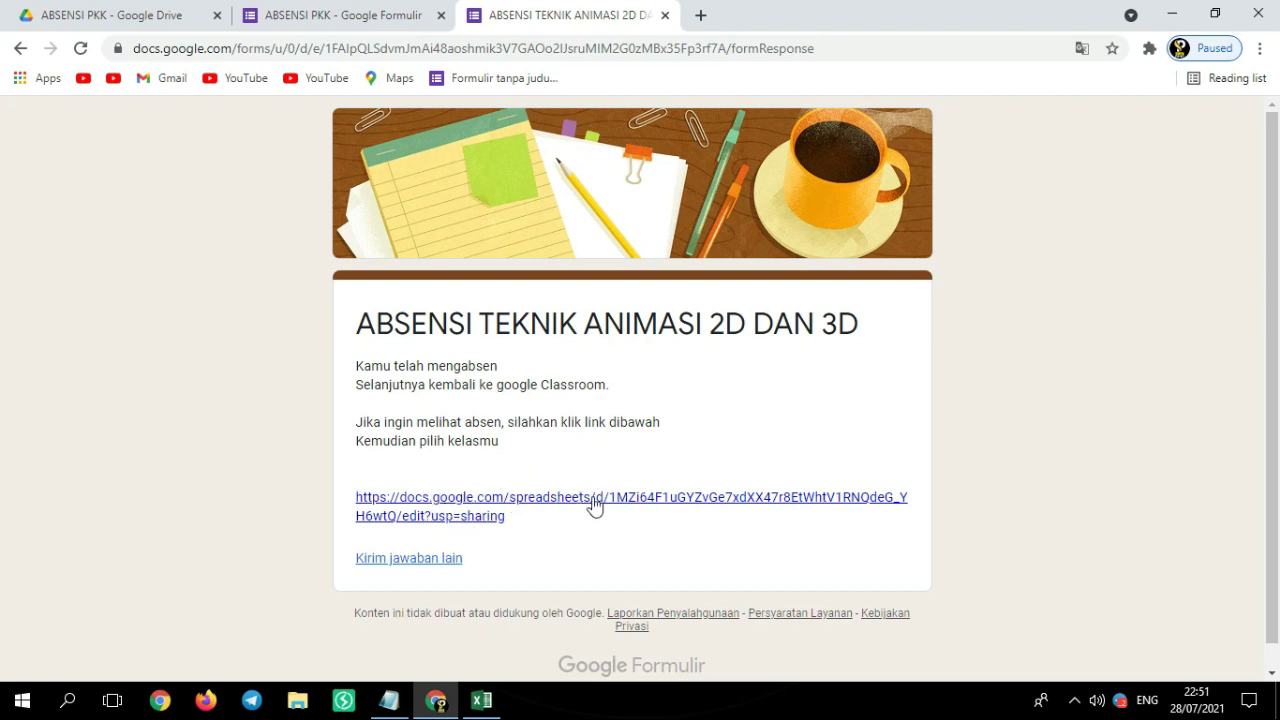
left_click(350, 22)
scroll(683, 453, "down", 3)
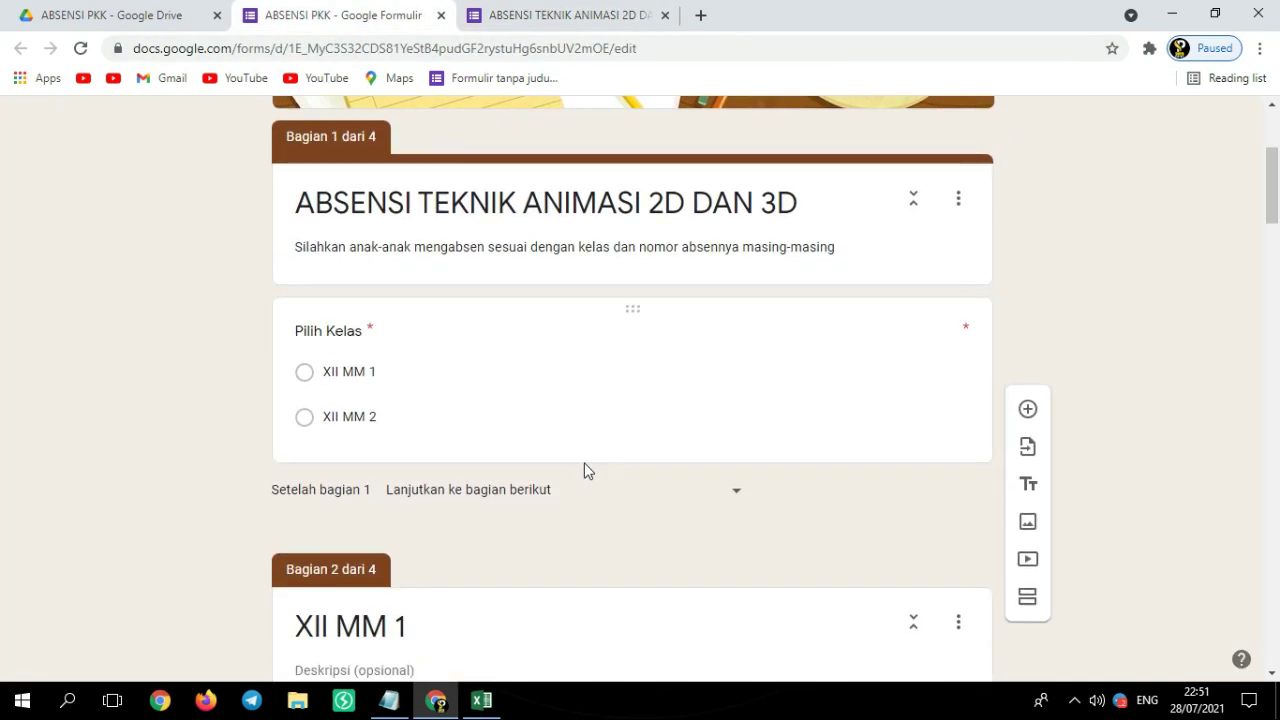
scroll(577, 460, "up", 3)
left_click(542, 16)
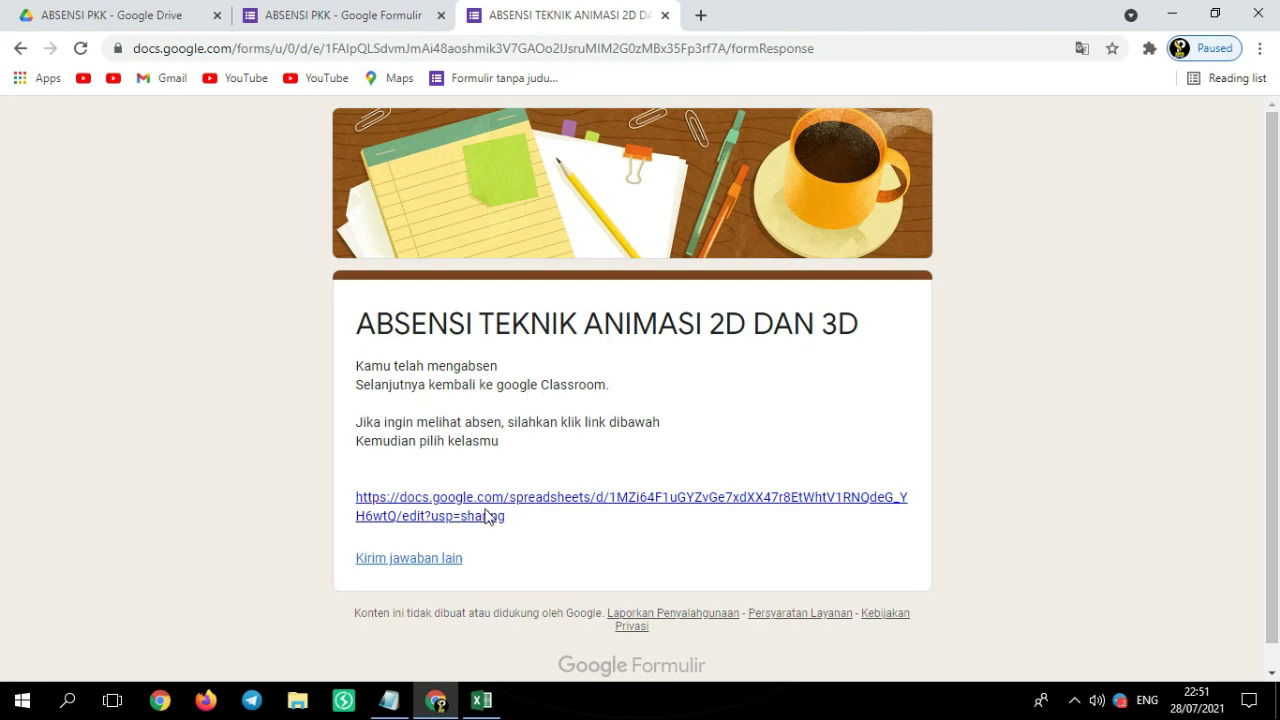
Start another response, choose class XII MM 2 and continue to its student section
left_click(448, 562)
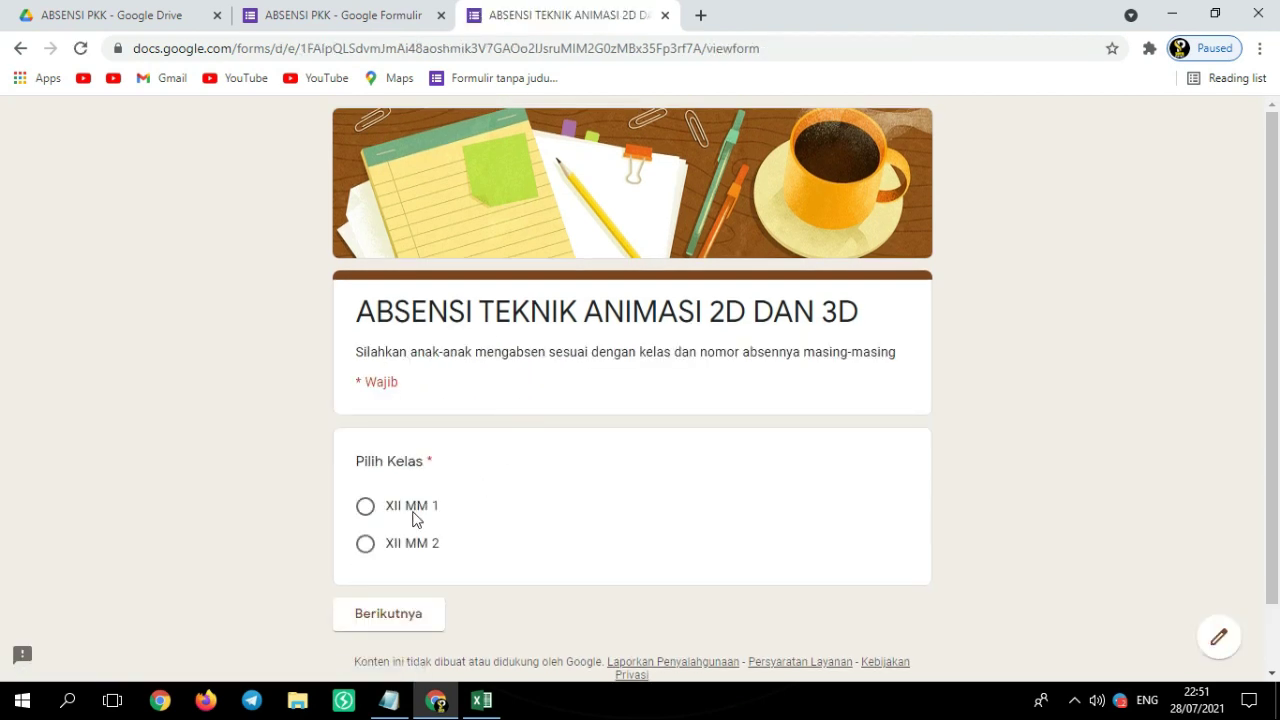
left_click(366, 544)
scroll(600, 477, "down", 1)
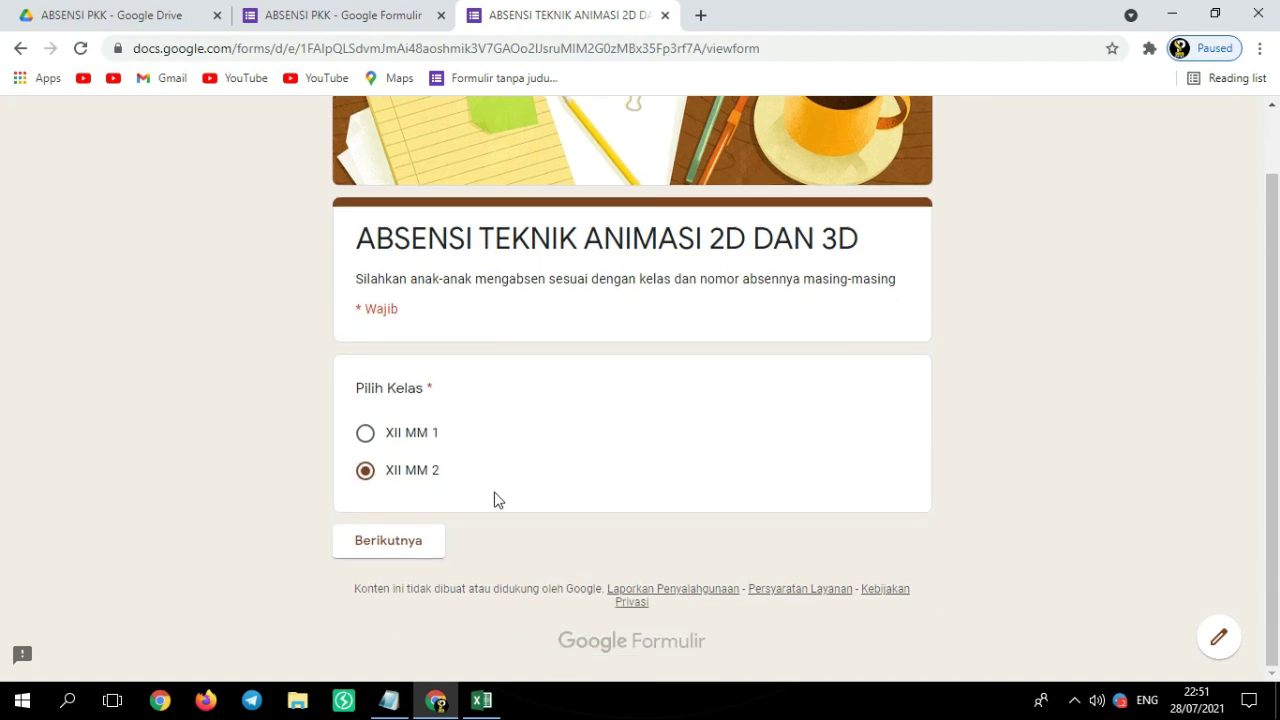
left_click(413, 548)
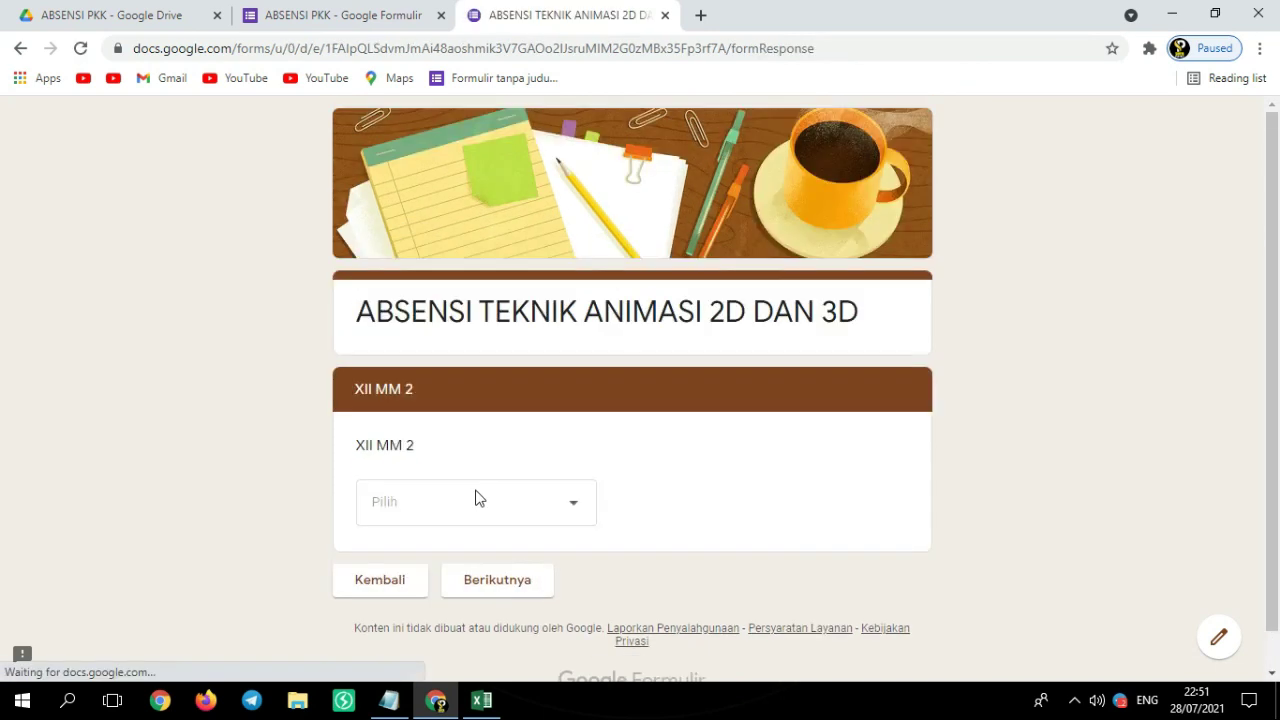
Choose student number 07 from the XII MM 2 list and continue to the KEHADIRAN section
left_click(556, 479)
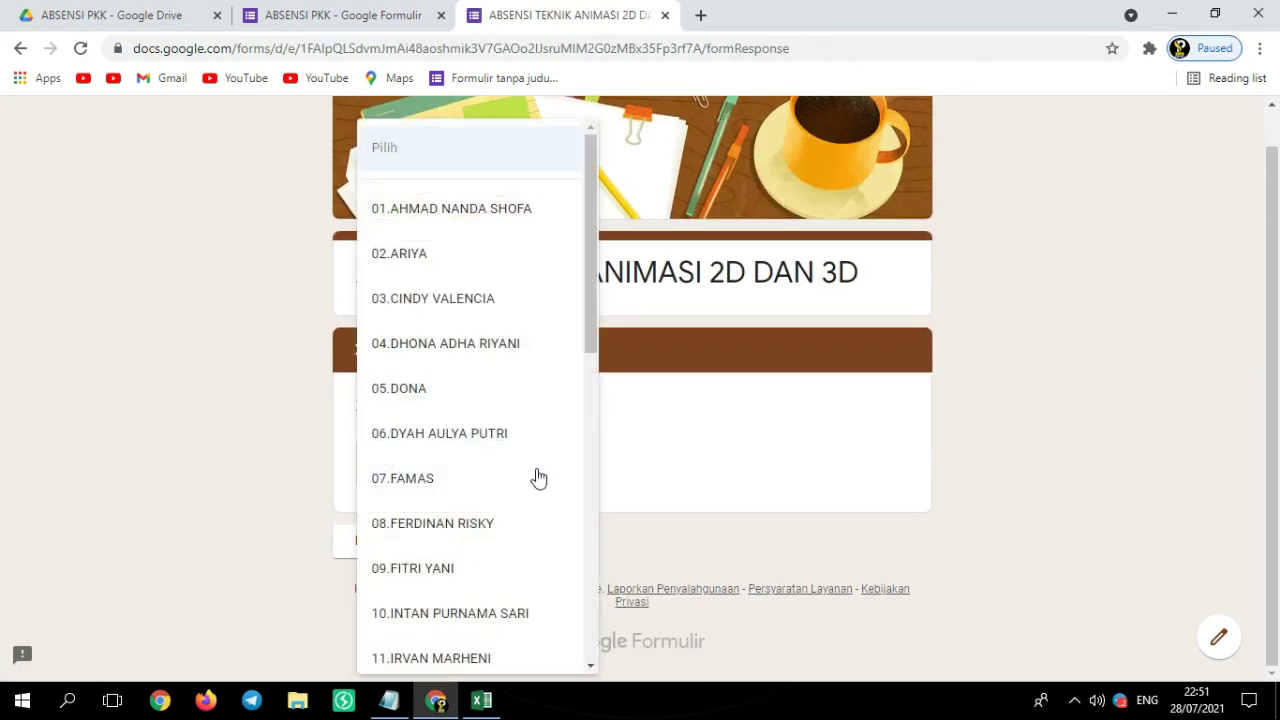
scroll(534, 477, "down", 2)
left_click(445, 302)
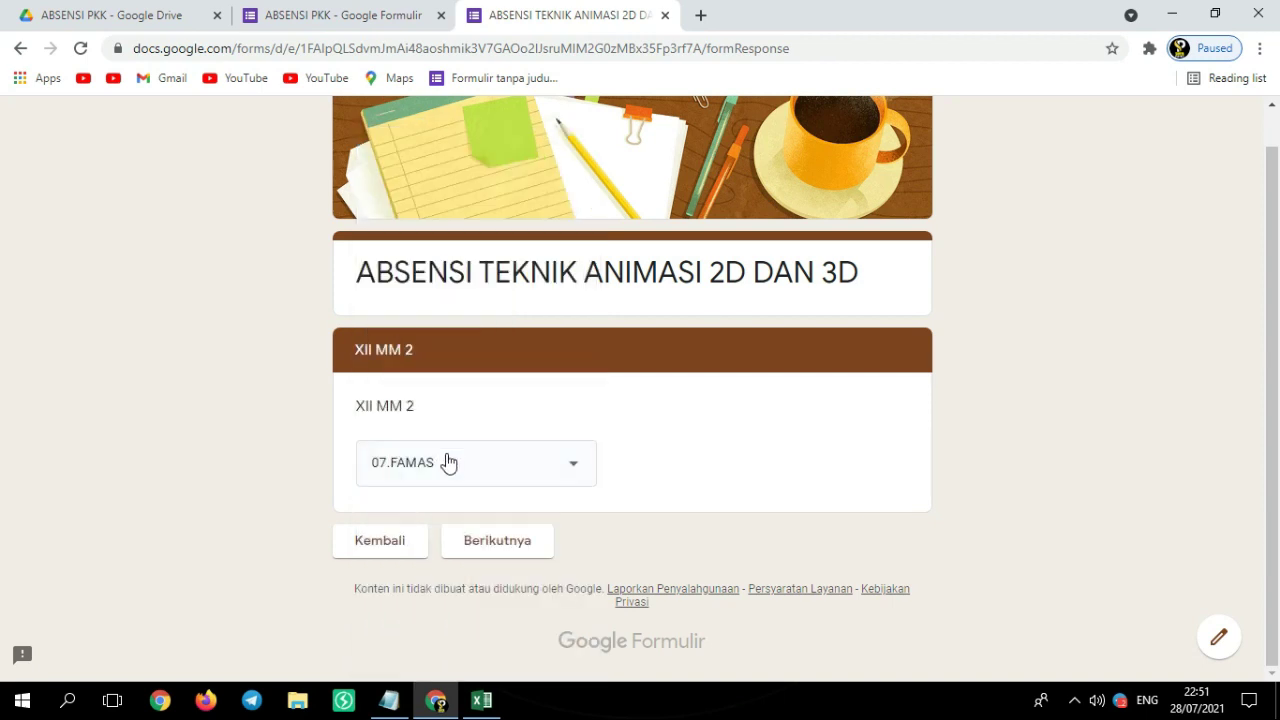
left_click(478, 547)
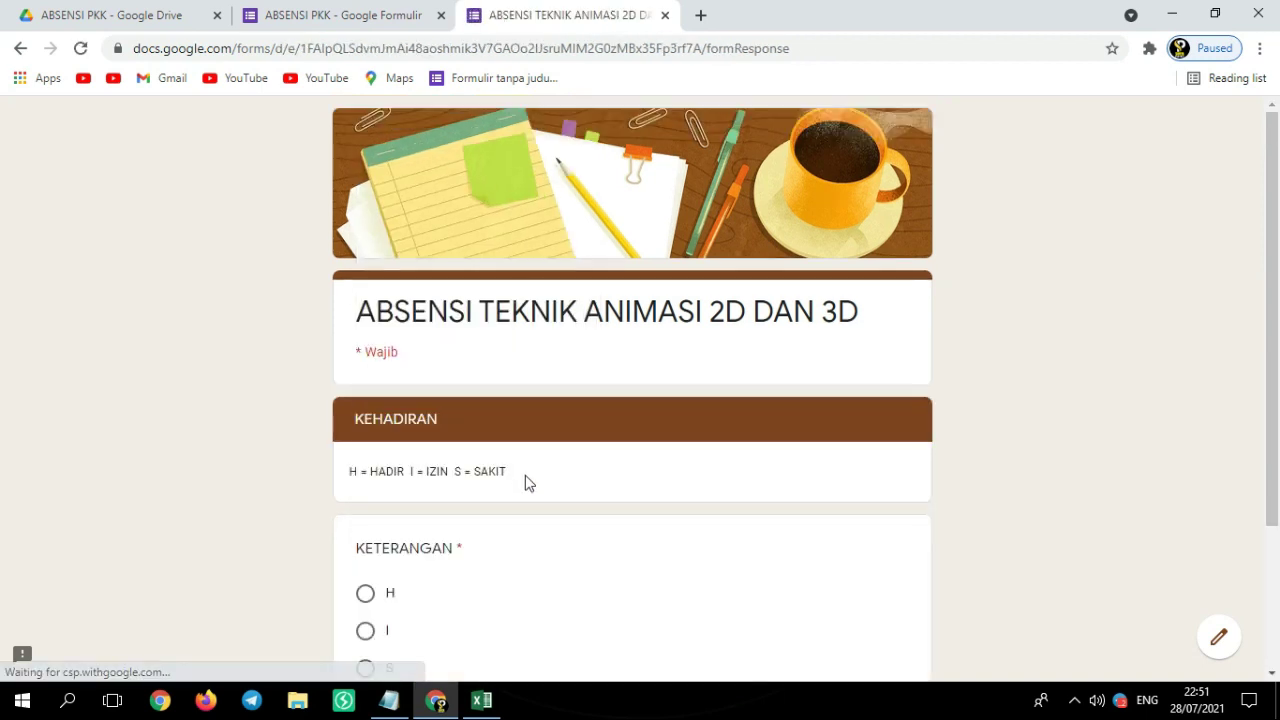
Answer KETERANGAN with I and submit the XII MM 2 test response
scroll(530, 483, "down", 2)
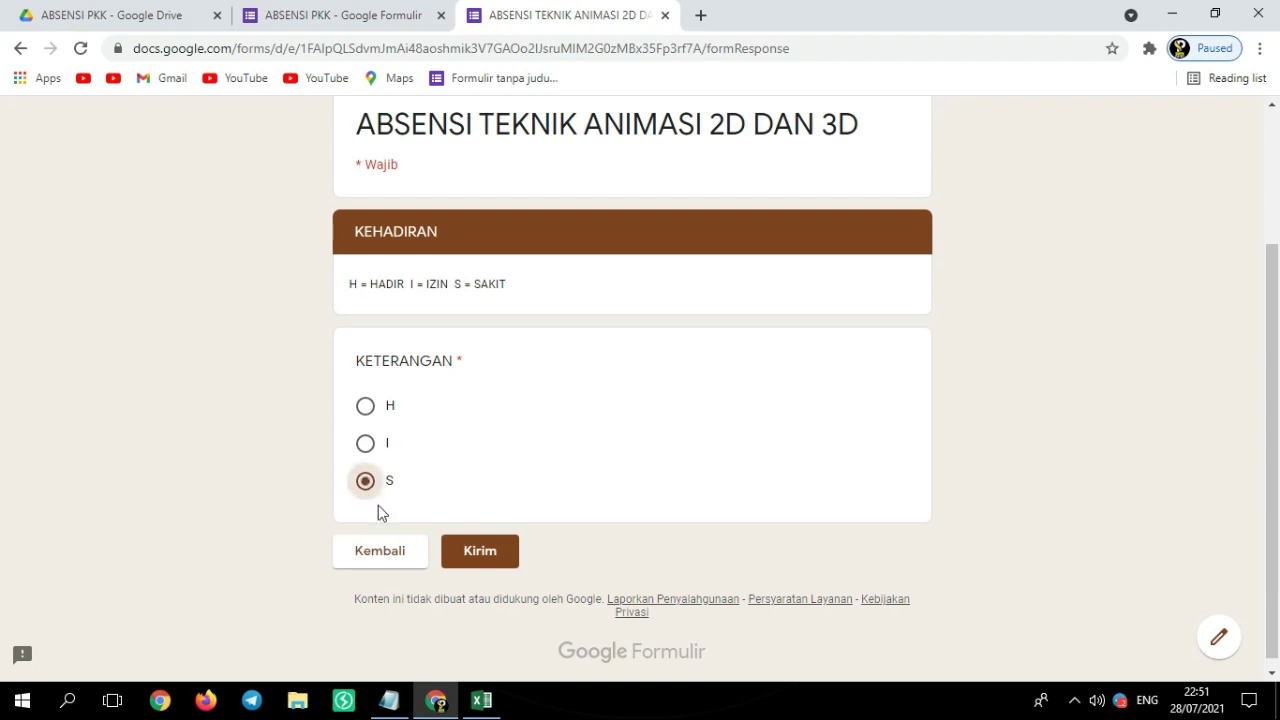
left_click(365, 443)
left_click(478, 550)
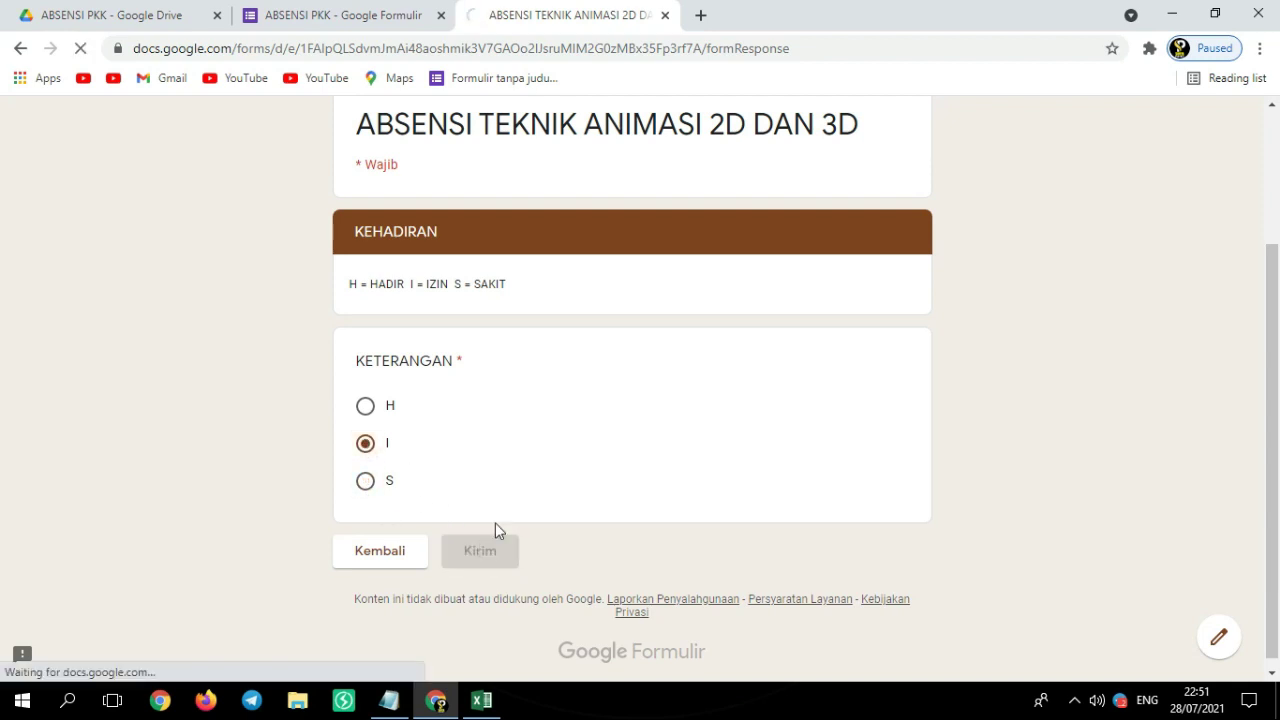
Start one more response for class XII MM 1 and continue to its student section
scroll(500, 450, "down", 1)
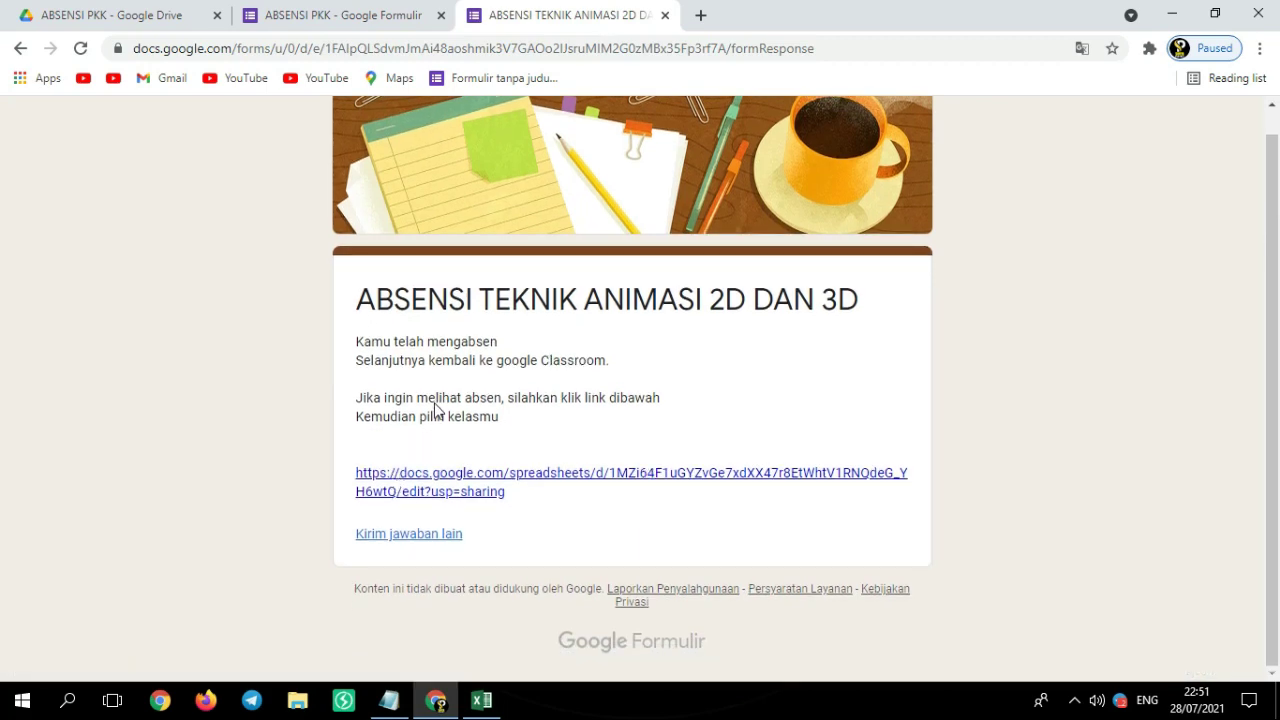
left_click(445, 543)
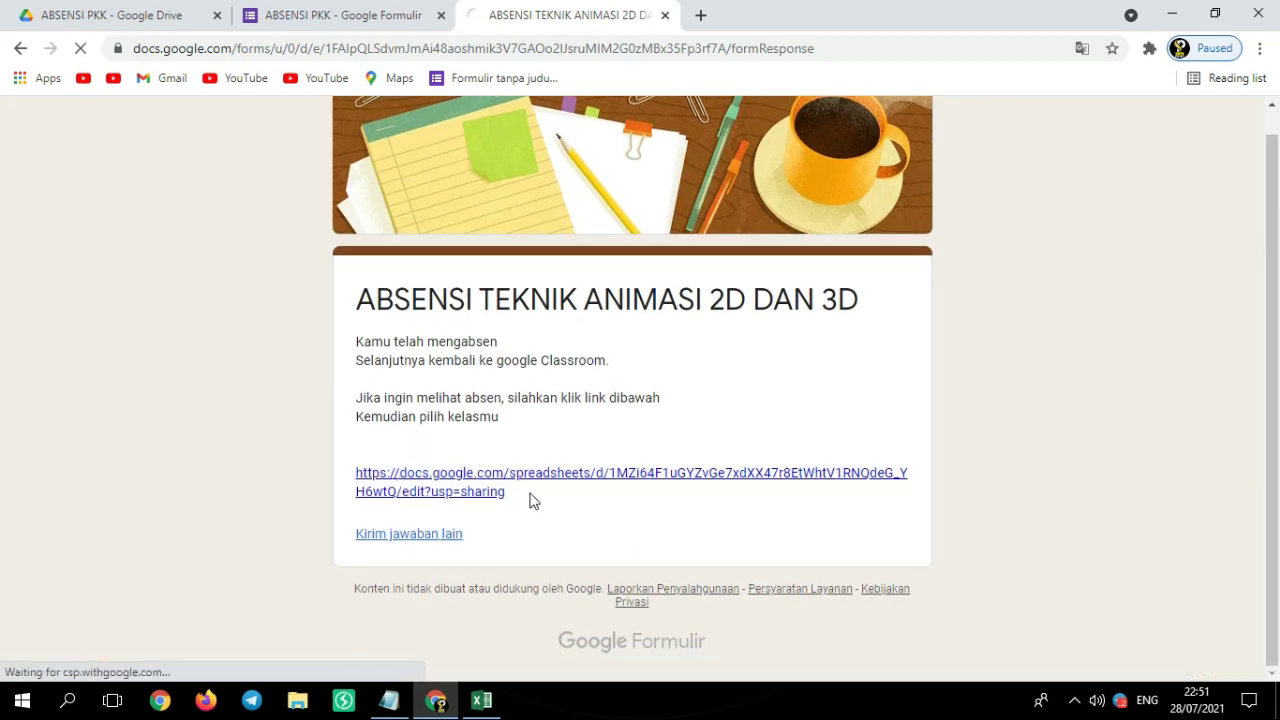
scroll(715, 362, "down", 1)
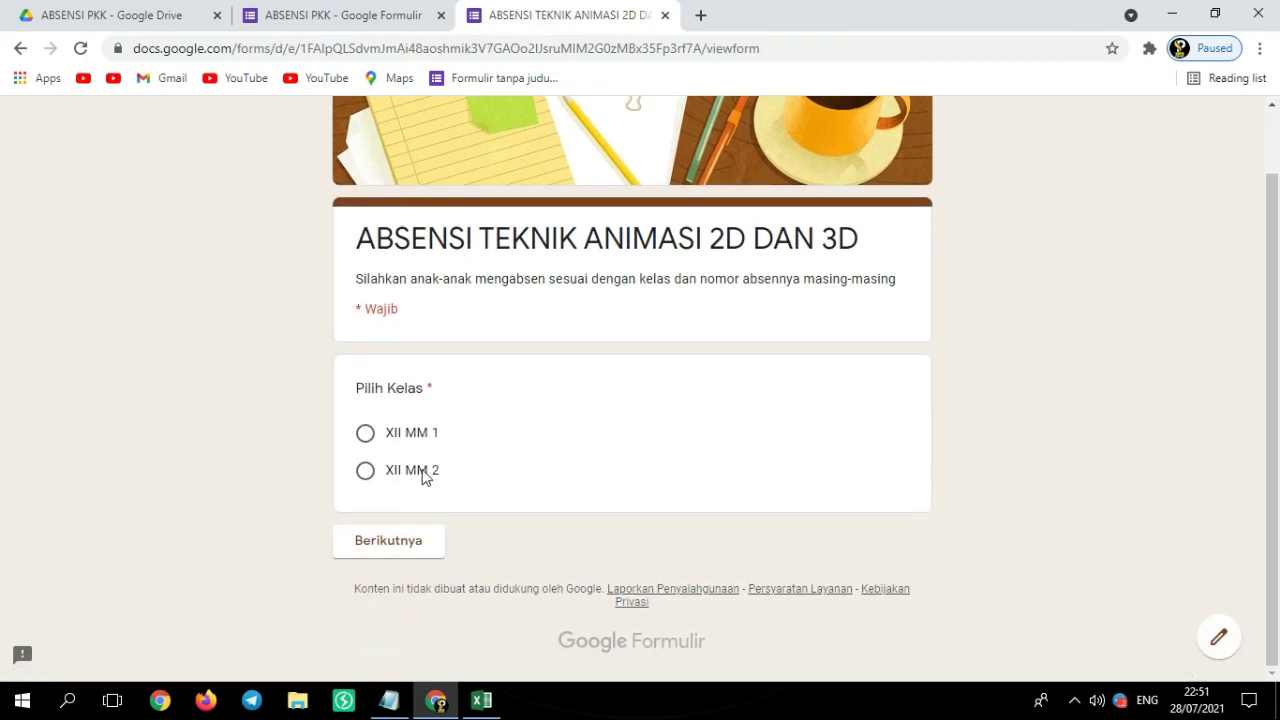
left_click(366, 432)
left_click(410, 540)
Choose student number 14 from the XII MM 1 list and continue to the KEHADIRAN section
scroll(548, 492, "down", 1)
left_click(574, 477)
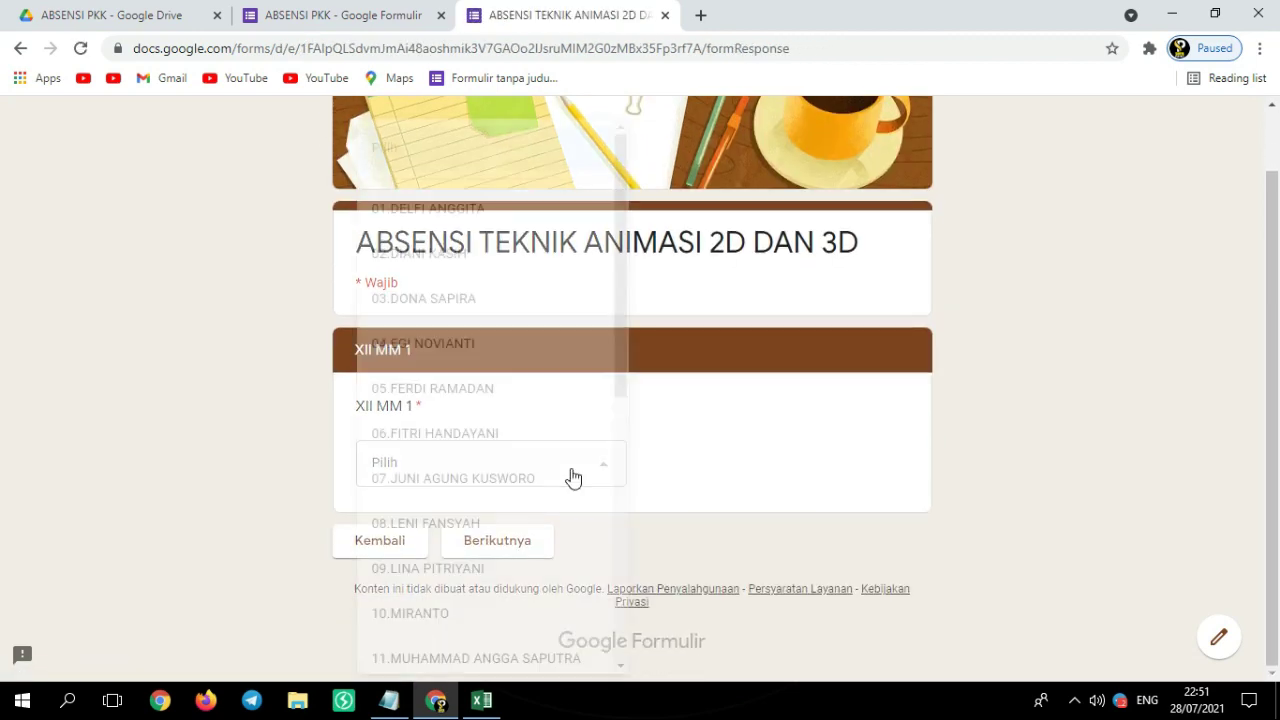
scroll(551, 494, "down", 2)
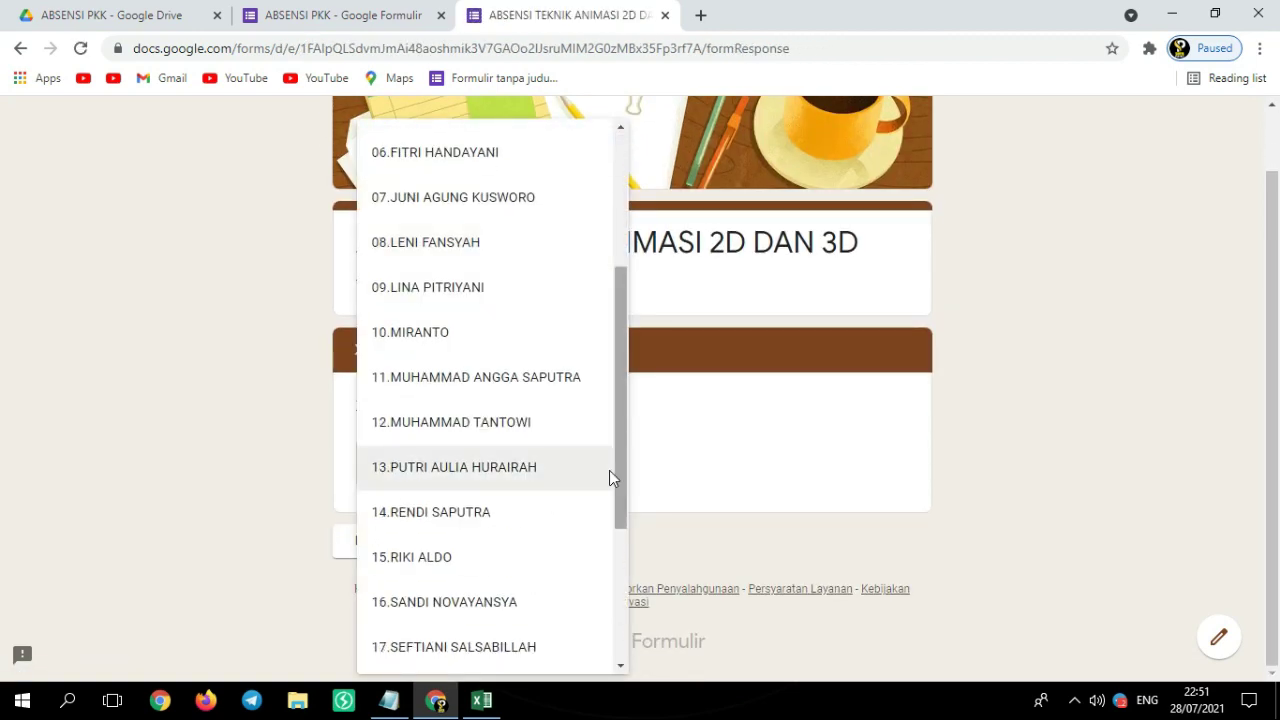
left_click(471, 522)
left_click(487, 550)
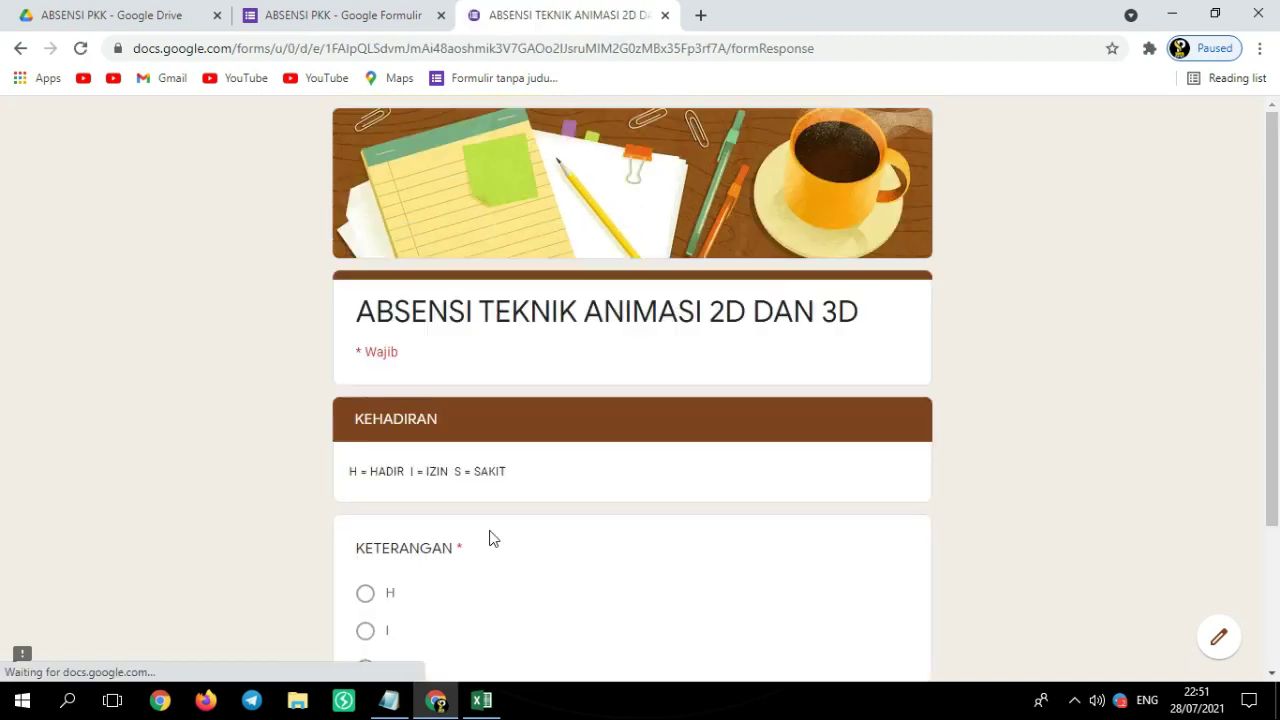
Answer KETERANGAN with I and submit the XII MM 1 test response
scroll(490, 530, "down", 2)
left_click(368, 486)
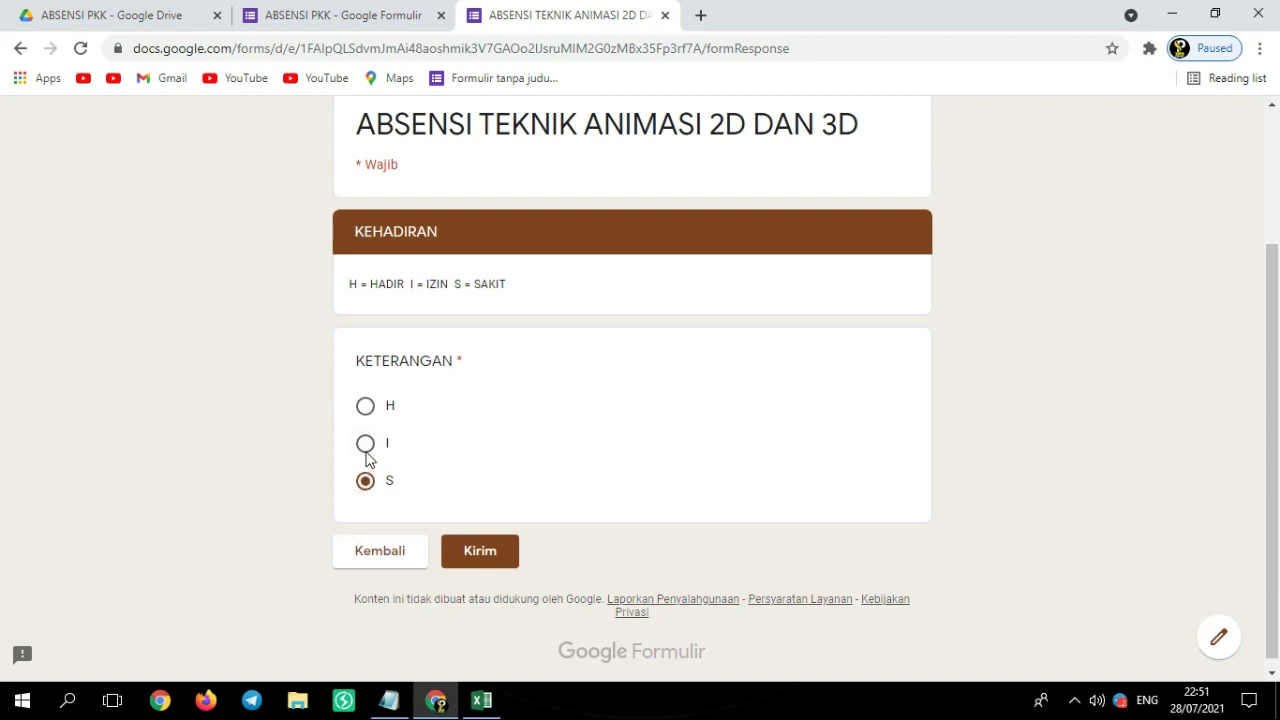
left_click(366, 448)
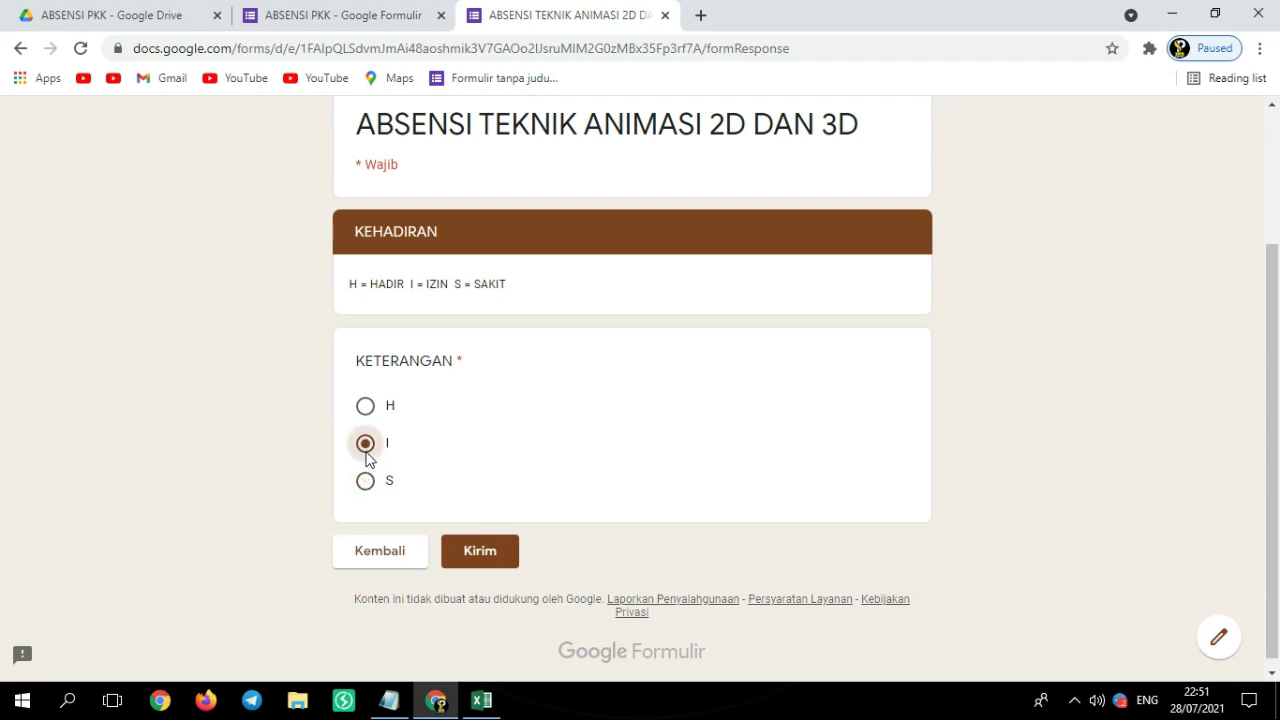
left_click(480, 555)
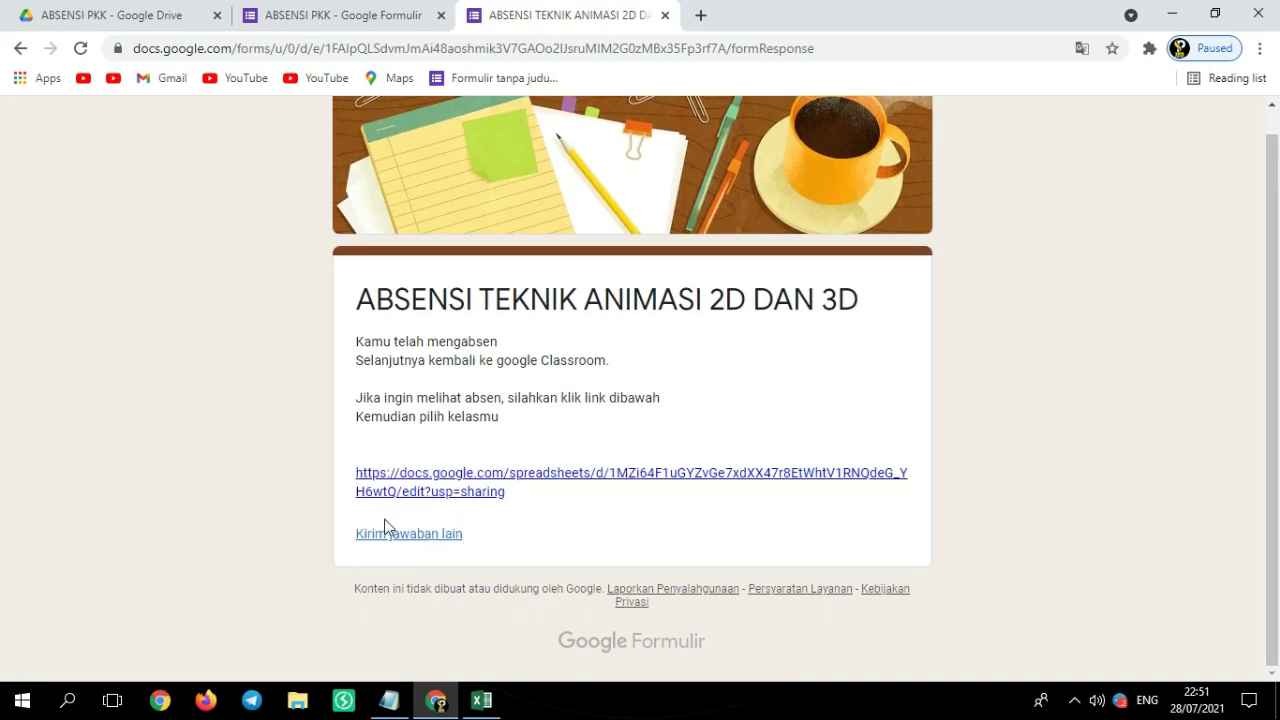
Check the submission confirmation page, and review the response summary charts of the ABSENSI PKK form in its editor
scroll(763, 458, "up", 1)
scroll(763, 458, "up", 1)
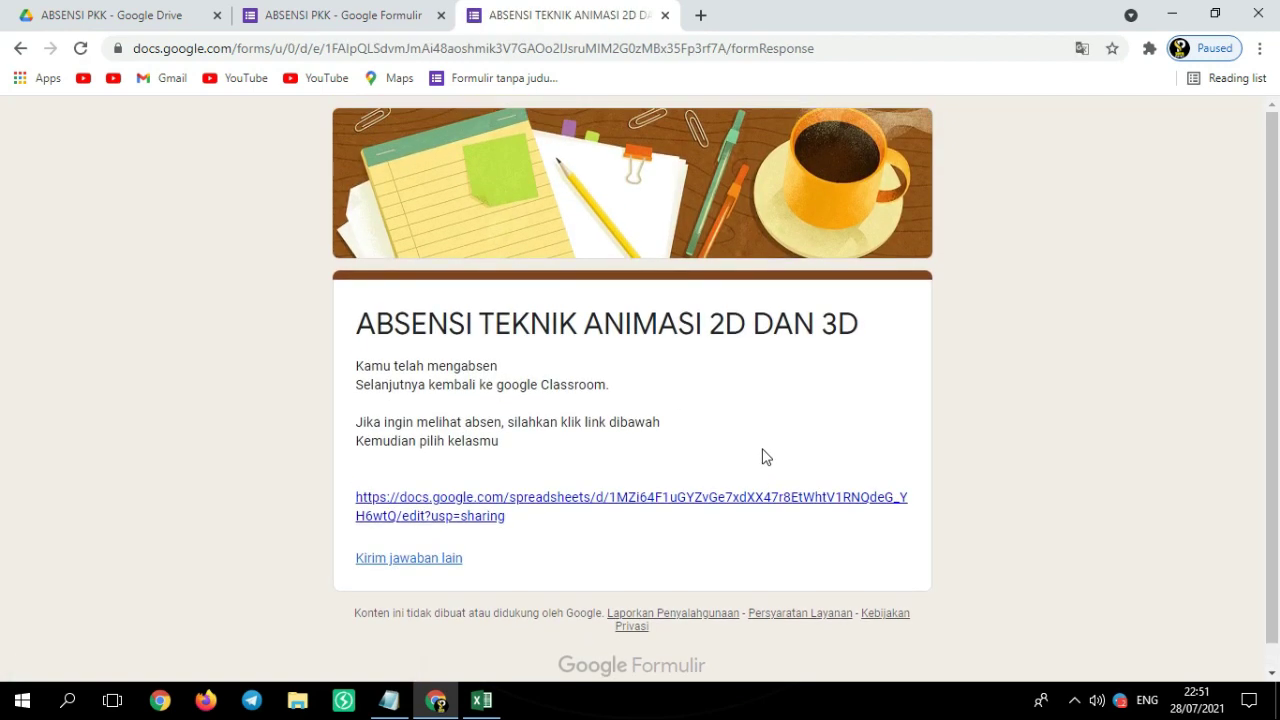
scroll(600, 460, "down", 1)
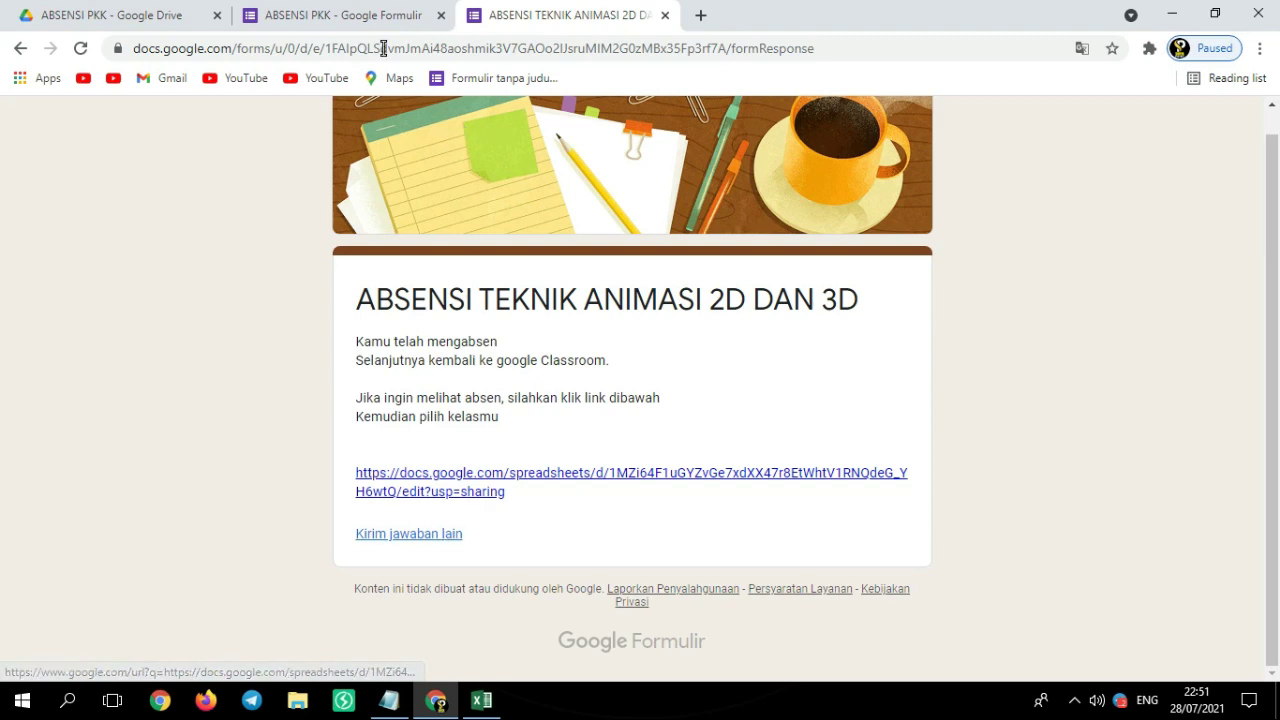
left_click(350, 18)
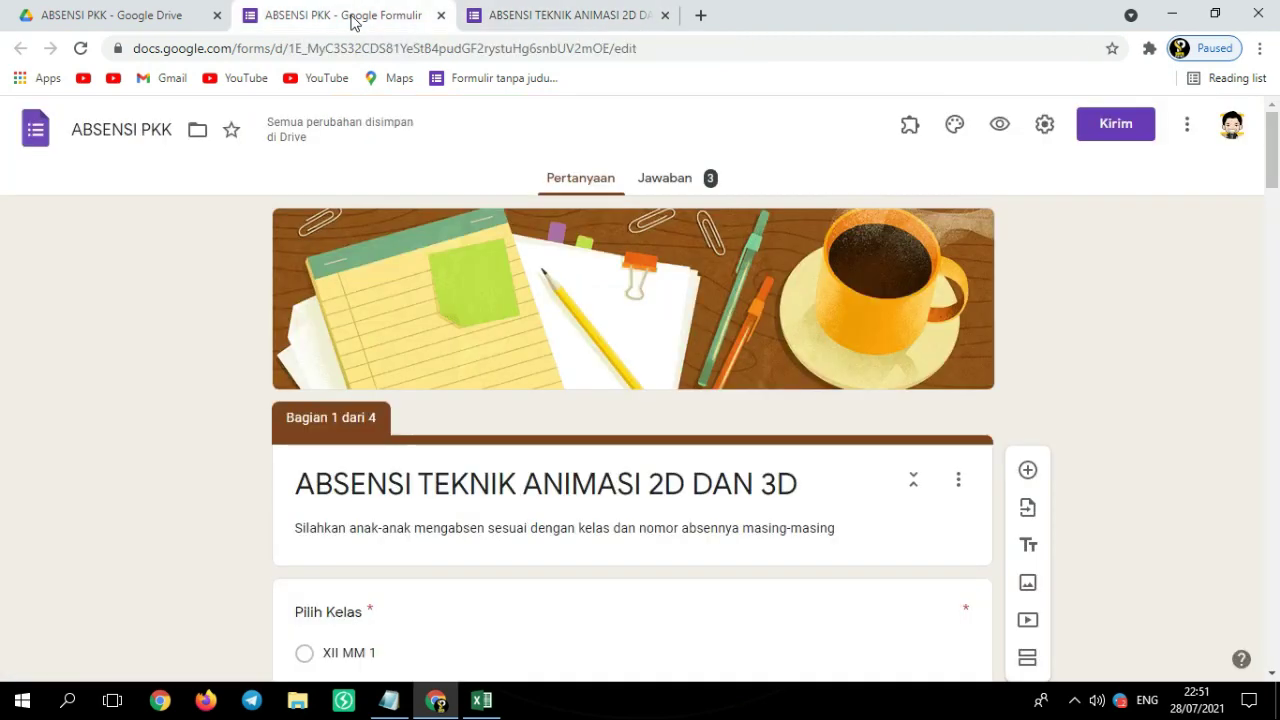
left_click(684, 192)
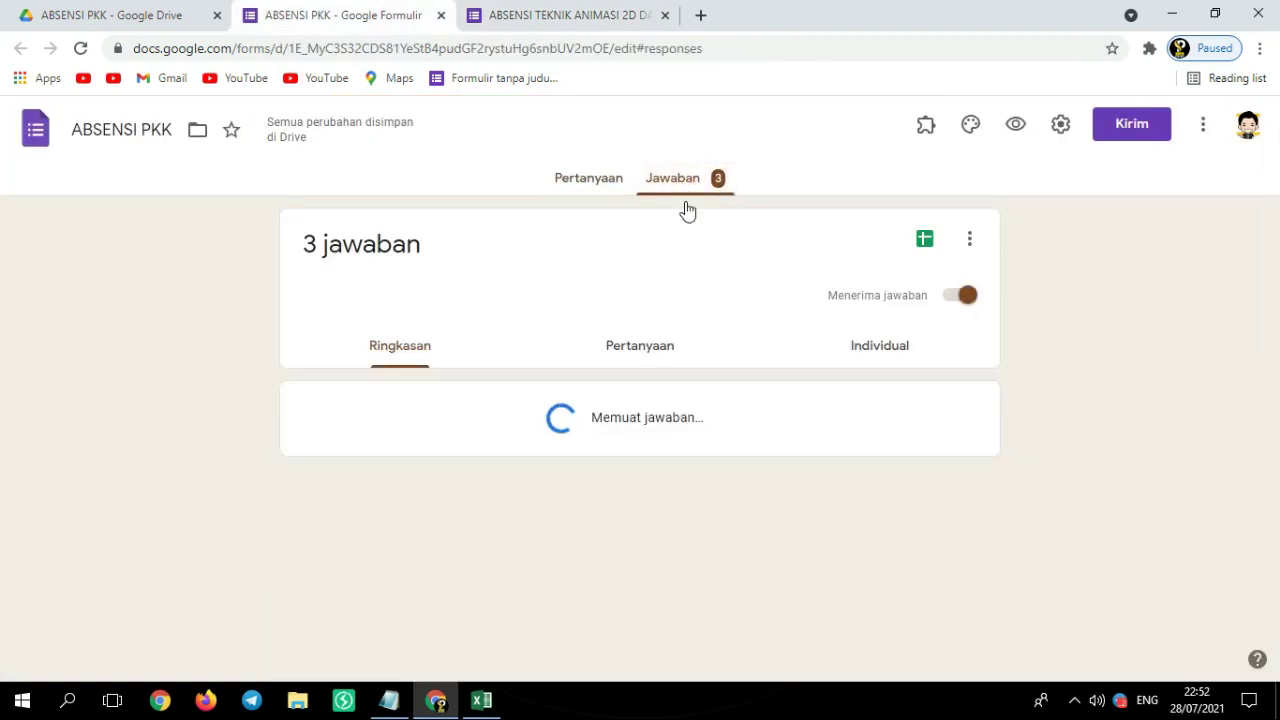
scroll(823, 400, "down", 1)
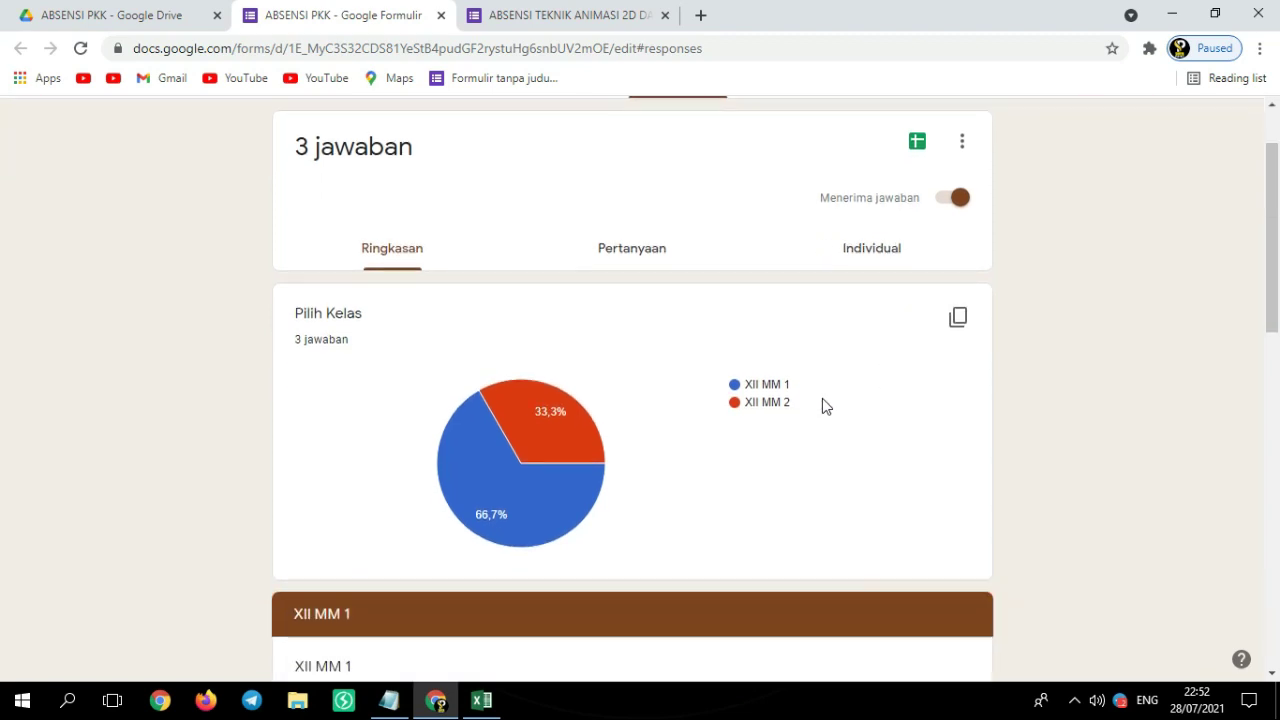
scroll(822, 398, "down", 4)
scroll(800, 451, "up", 4)
scroll(800, 451, "up", 1)
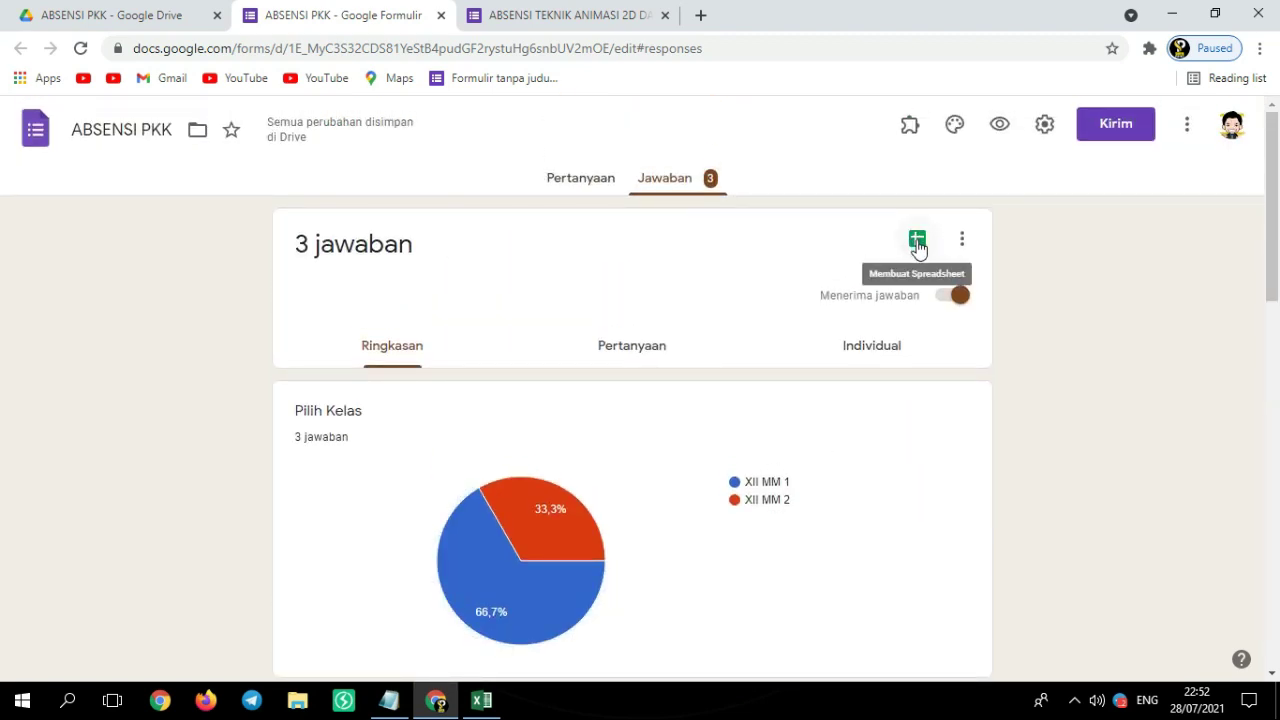
Link the form's responses to the existing spreadsheet ABSENSI PKK (Responses)
left_click(917, 241)
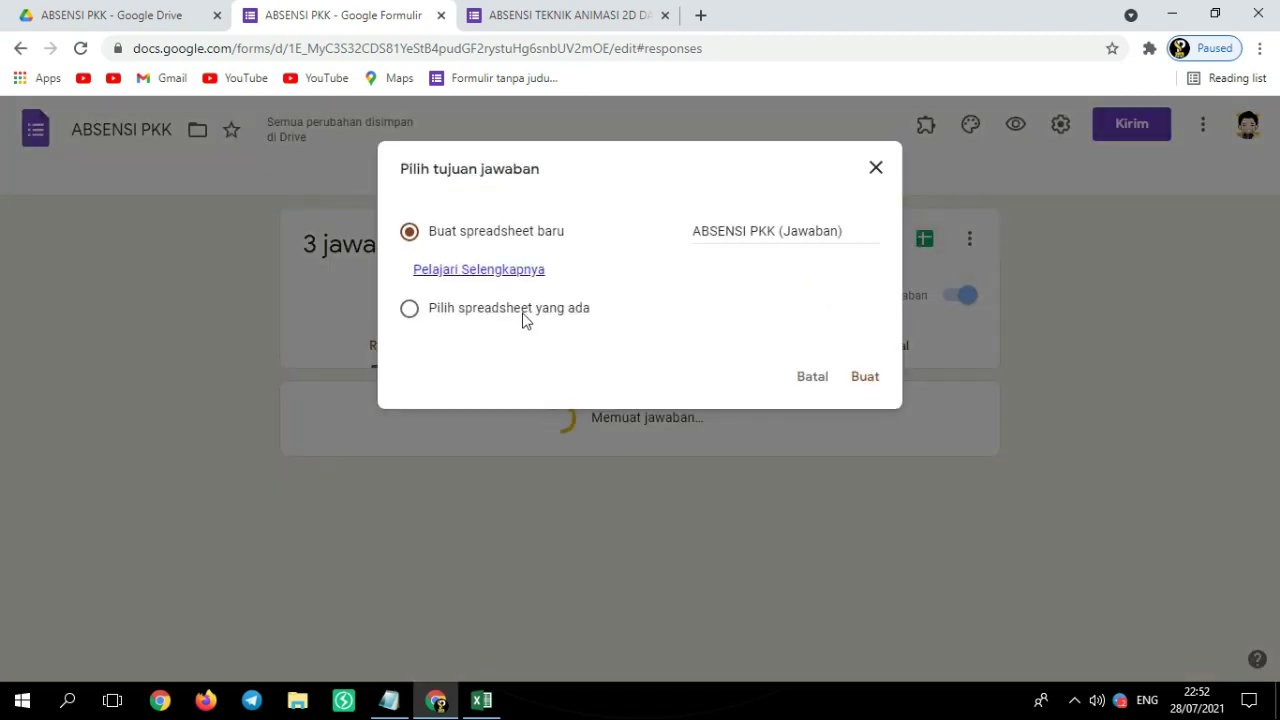
left_click(410, 310)
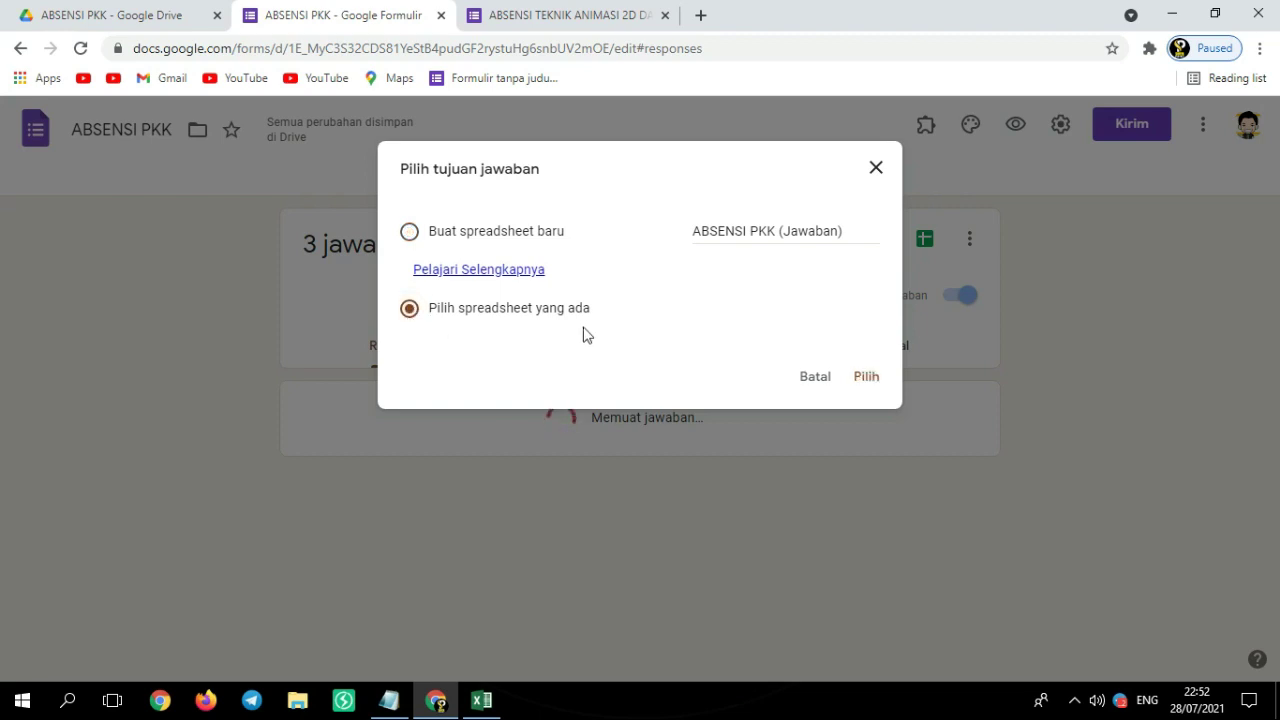
left_click(868, 378)
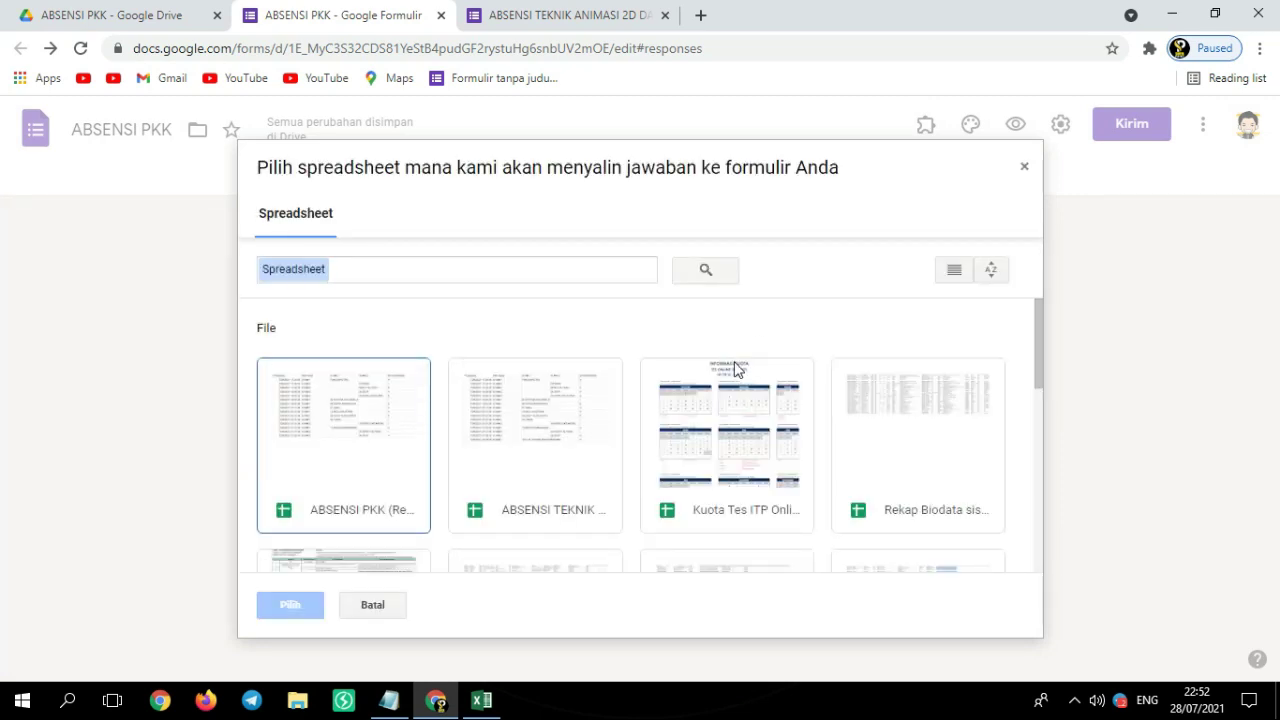
scroll(879, 385, "down", 3)
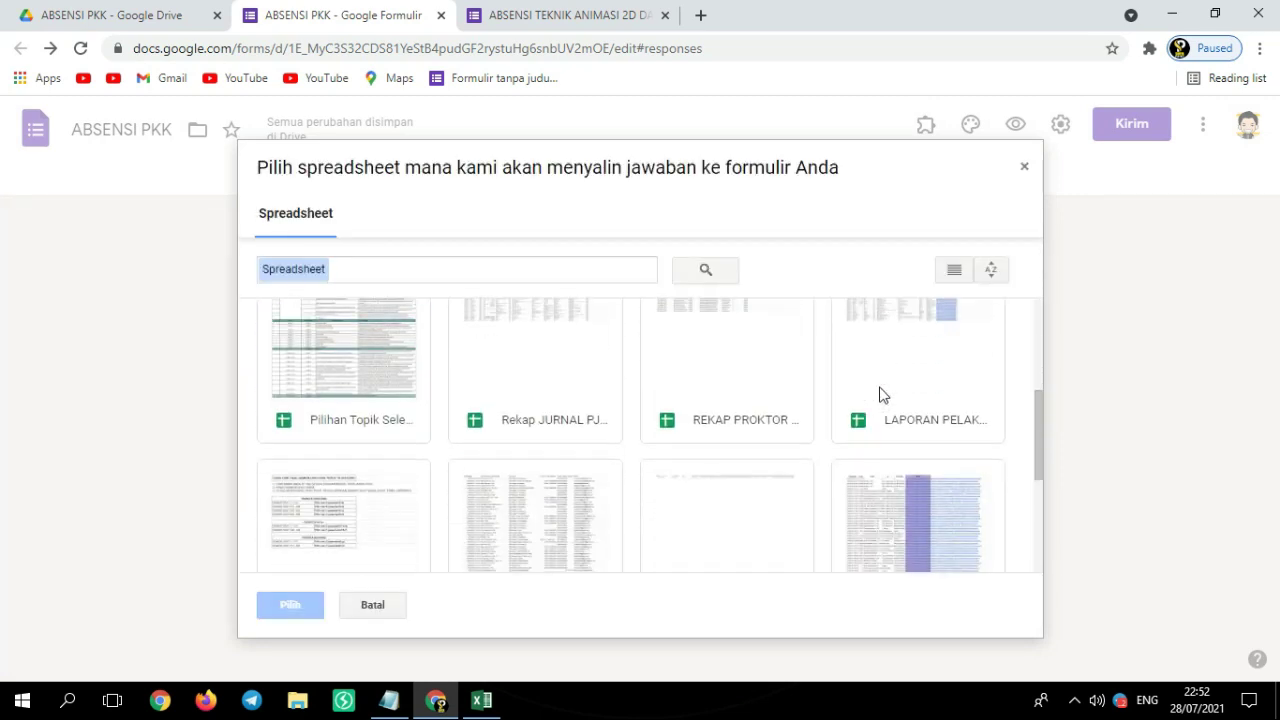
scroll(879, 395, "up", 5)
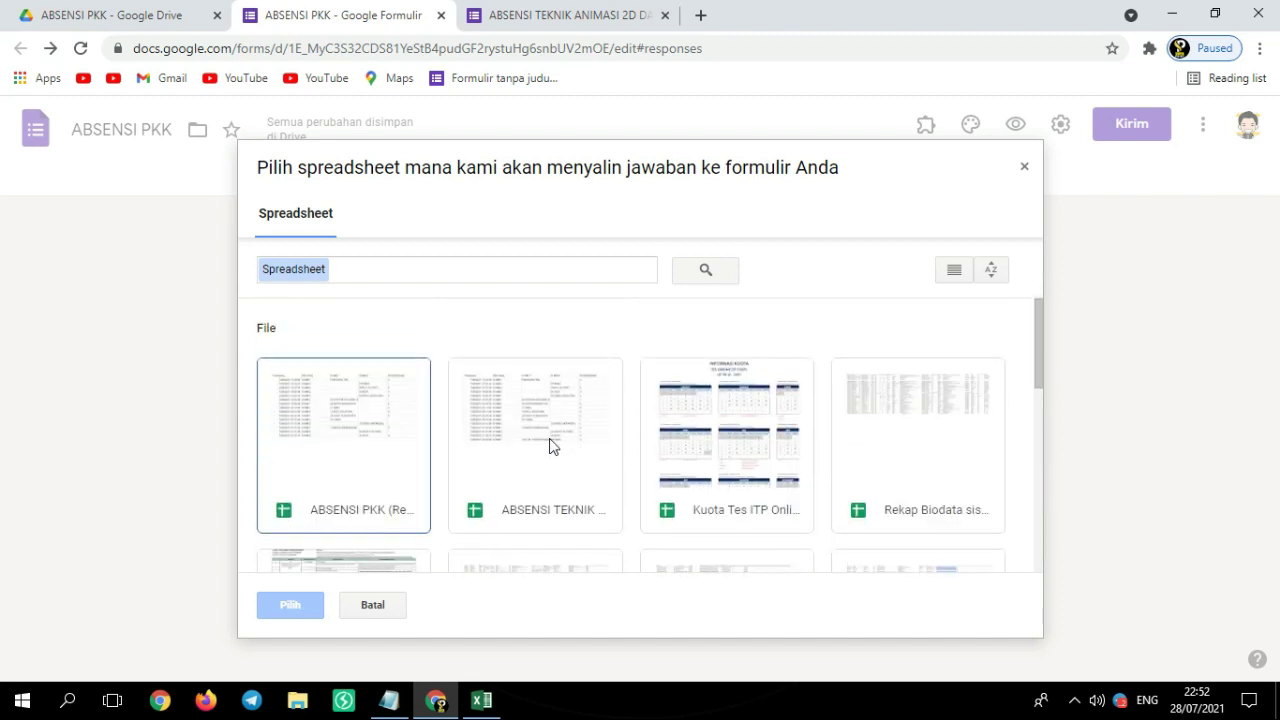
left_click(380, 447)
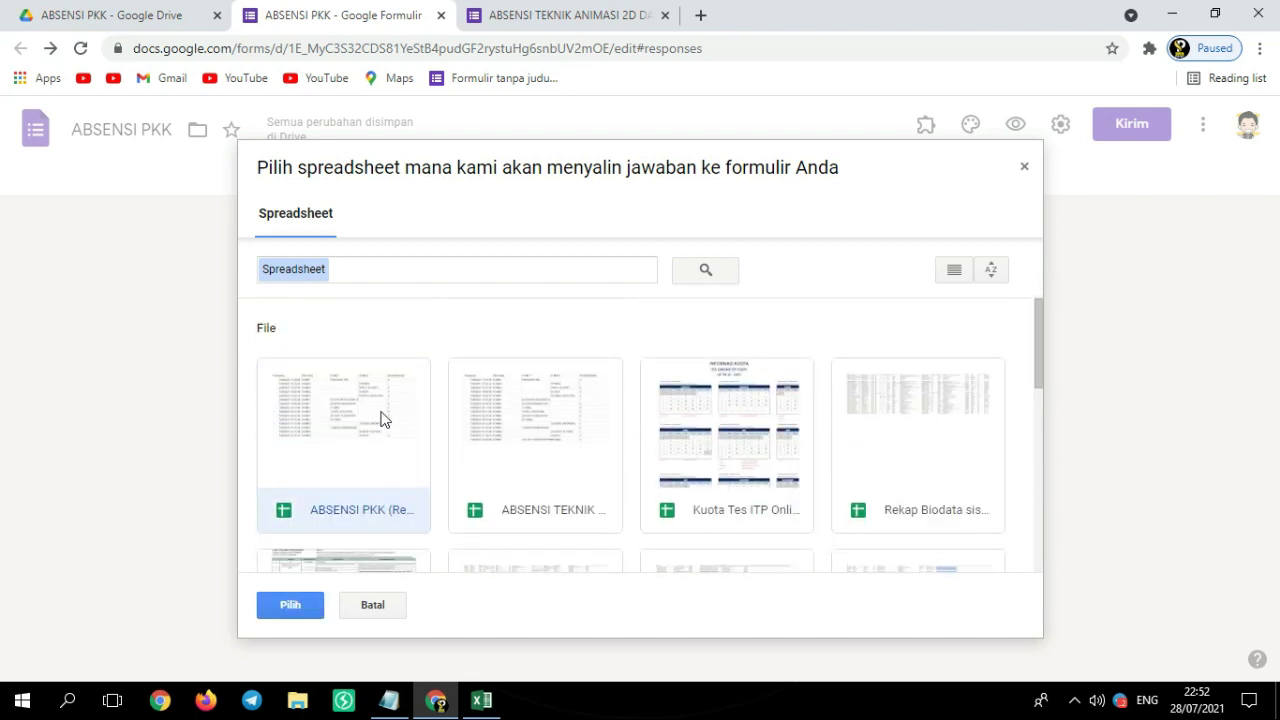
left_click(290, 612)
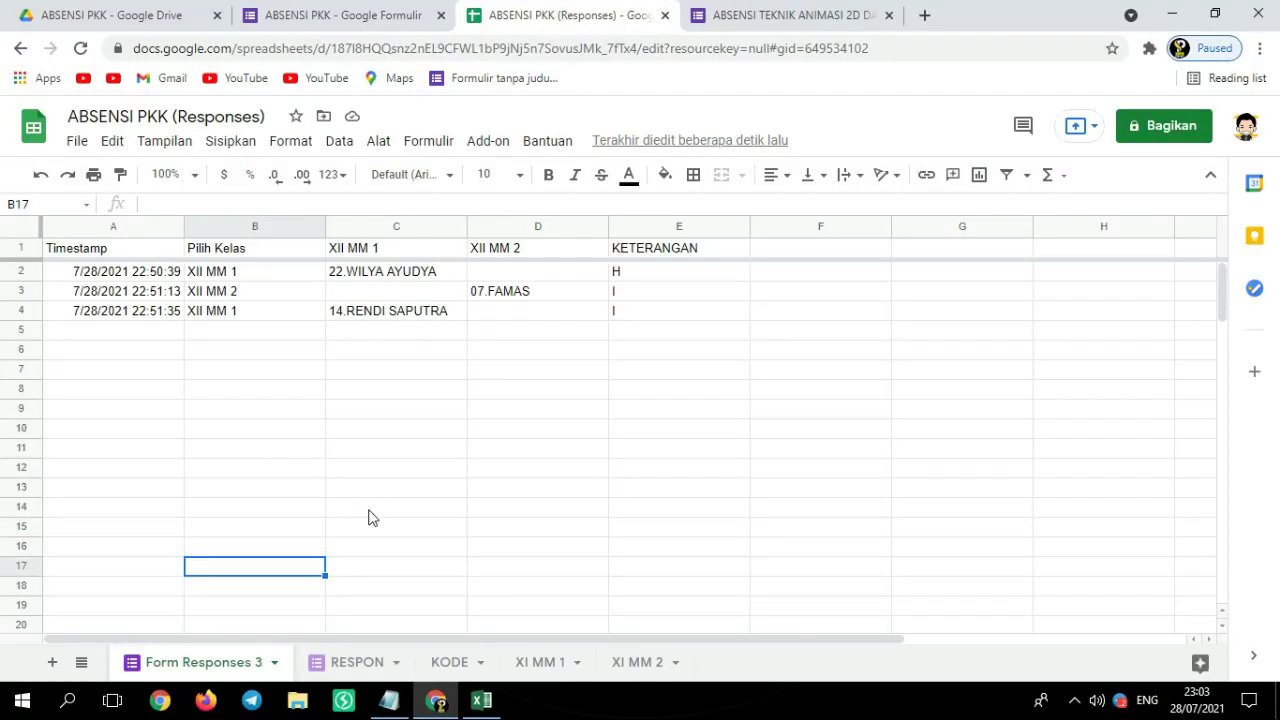
Look through the RESPON, KODE, XI MM 1 and XI MM 2 sheets of the response spreadsheet
left_click(338, 666)
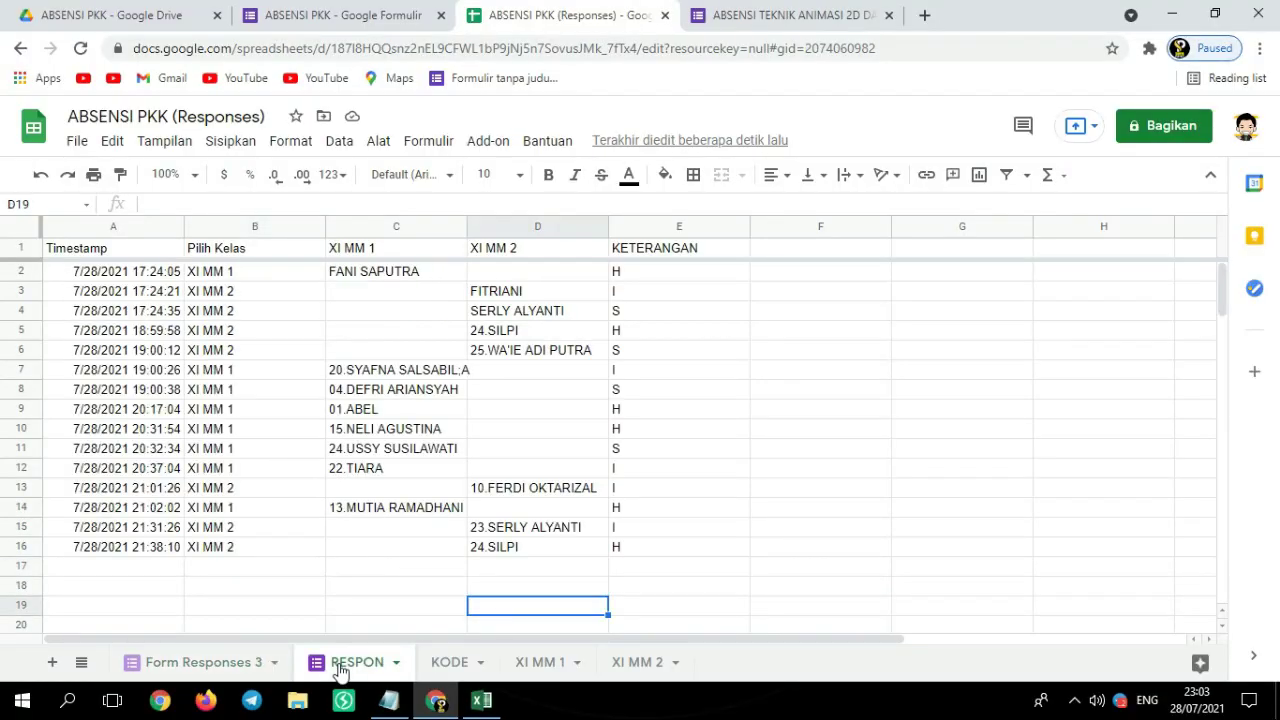
left_click(457, 665)
left_click(527, 666)
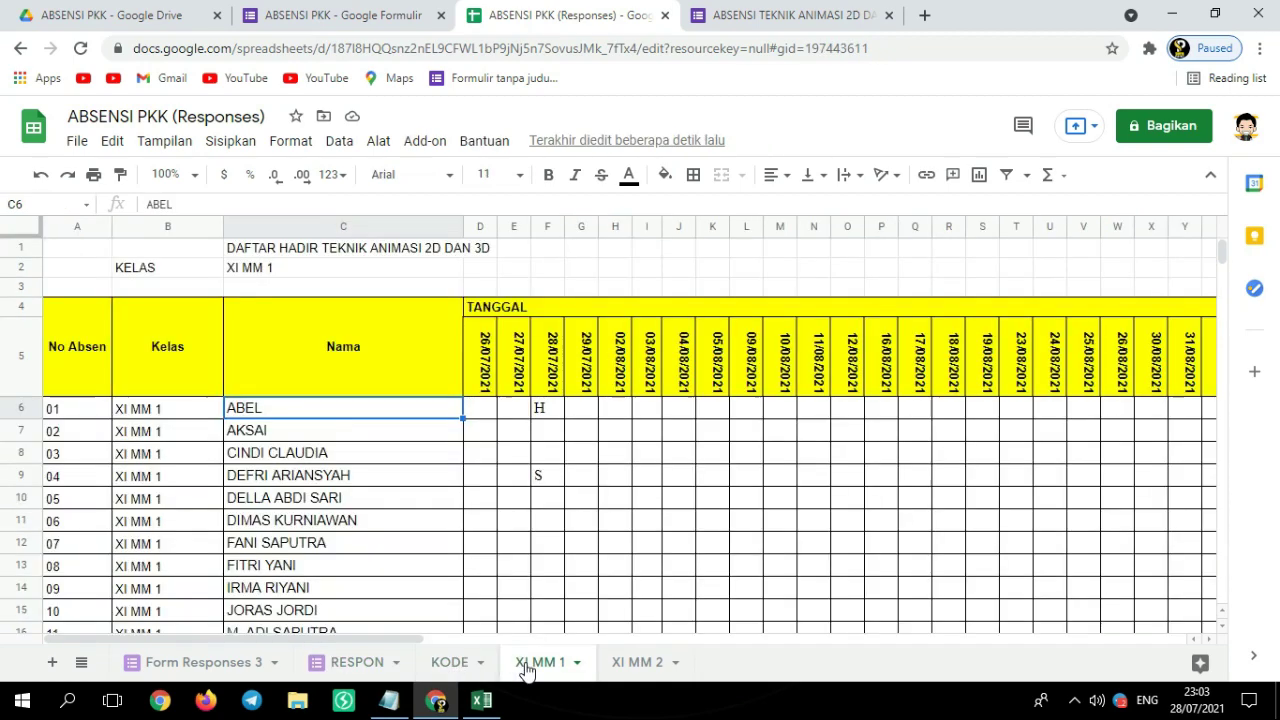
left_click(622, 665)
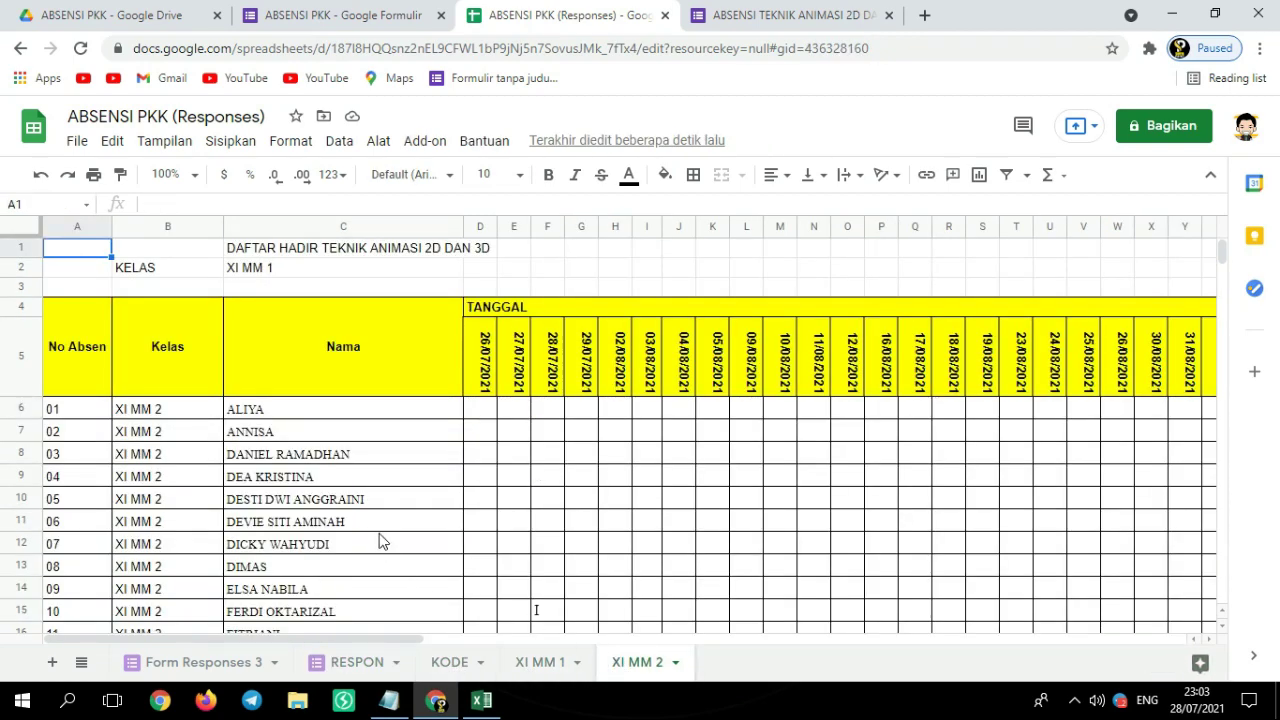
scroll(375, 530, "down", 2)
scroll(363, 491, "up", 2)
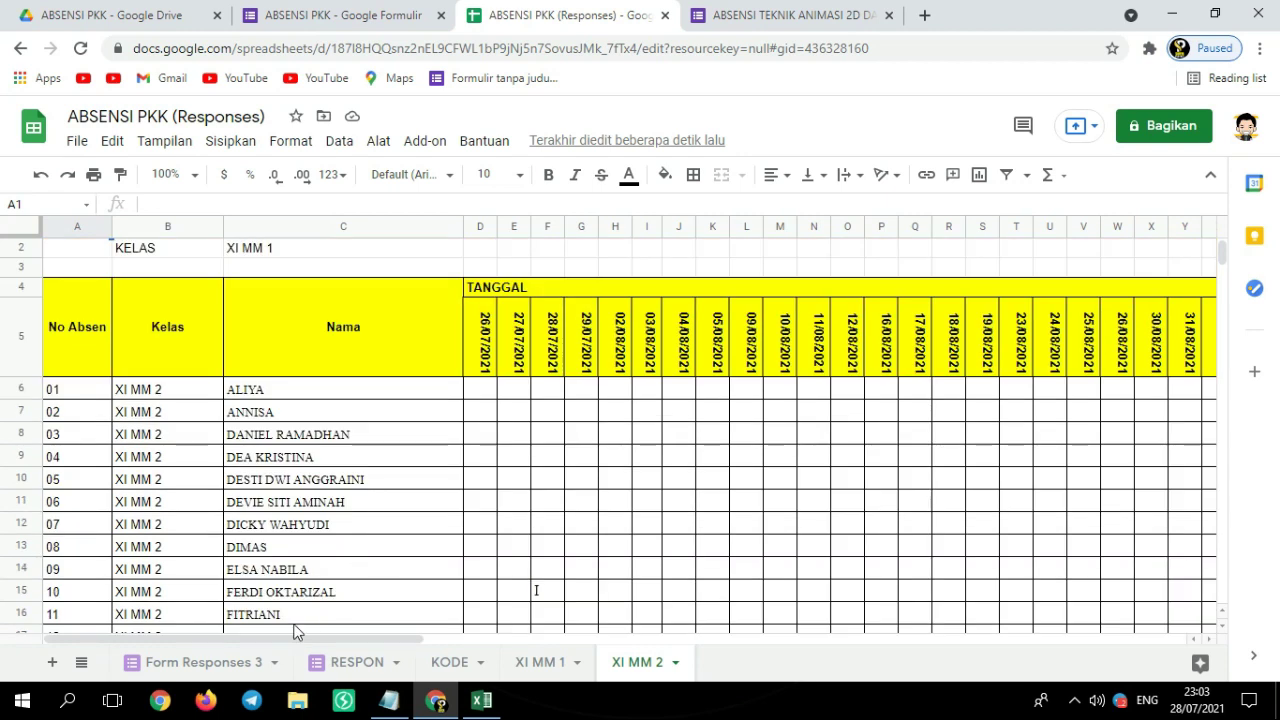
Rename the Form Responses 3 sheet as RESPON2
left_click(197, 666)
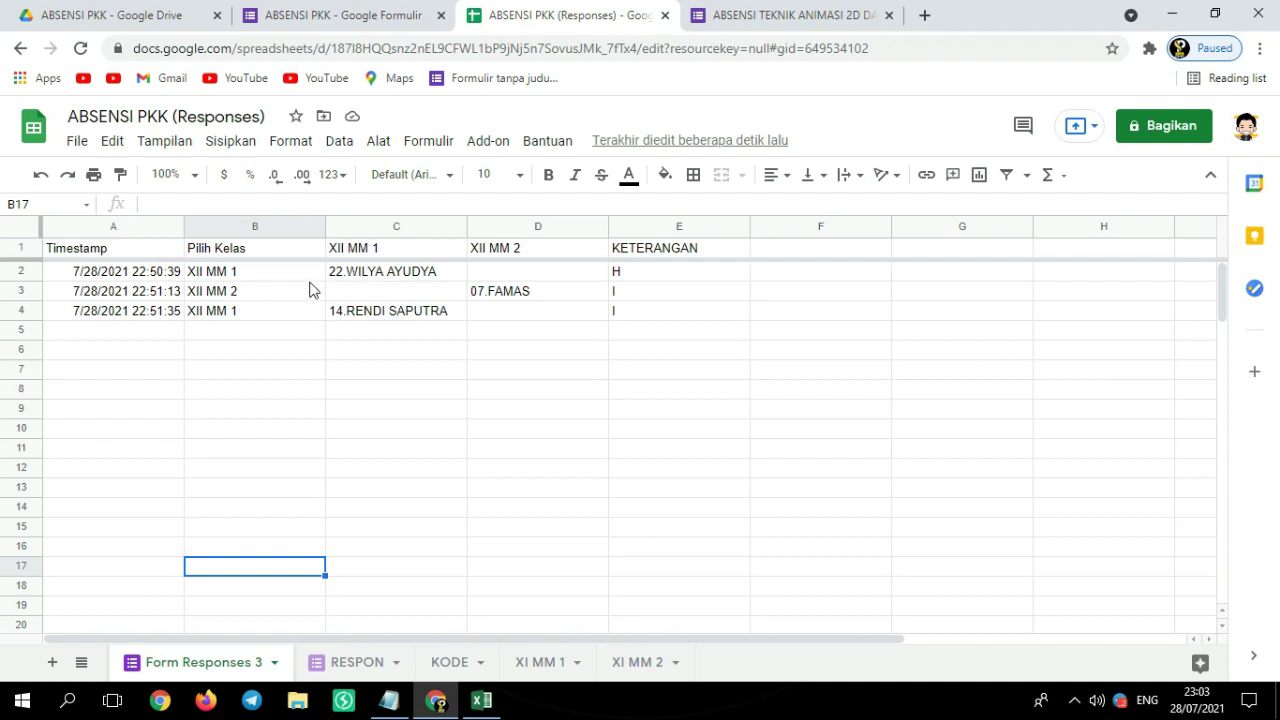
left_click(274, 665)
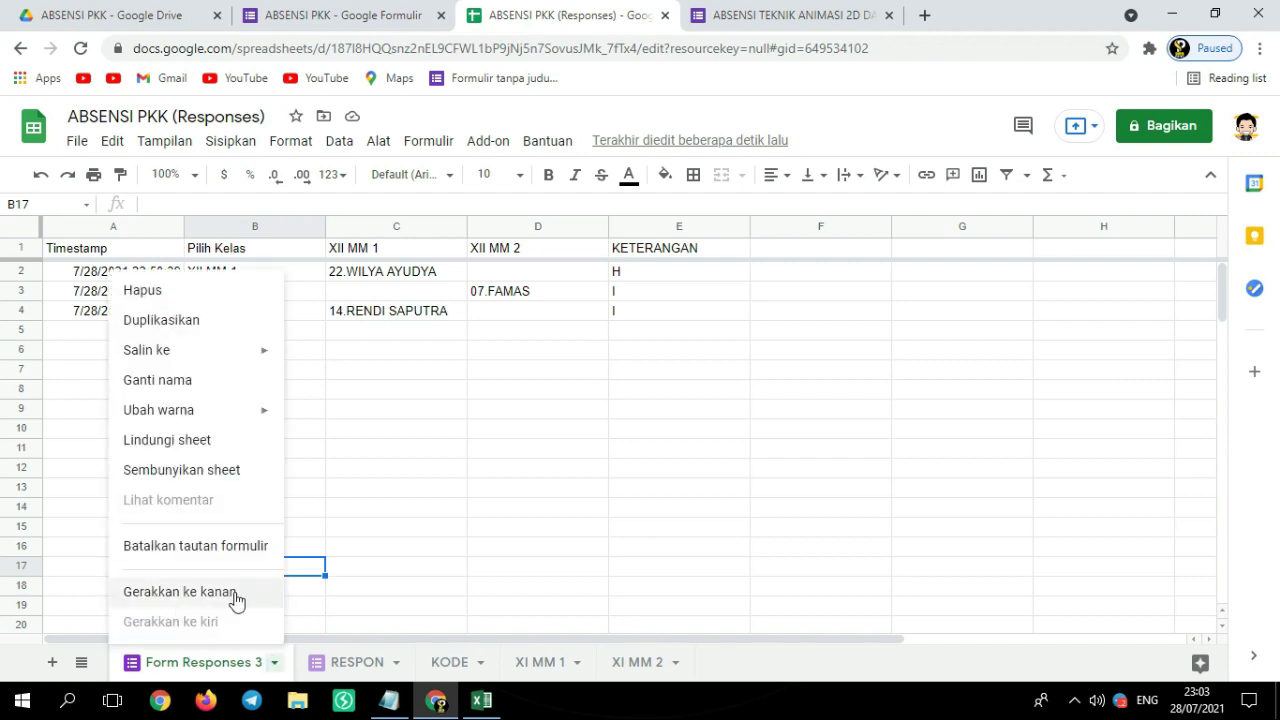
left_click(199, 396)
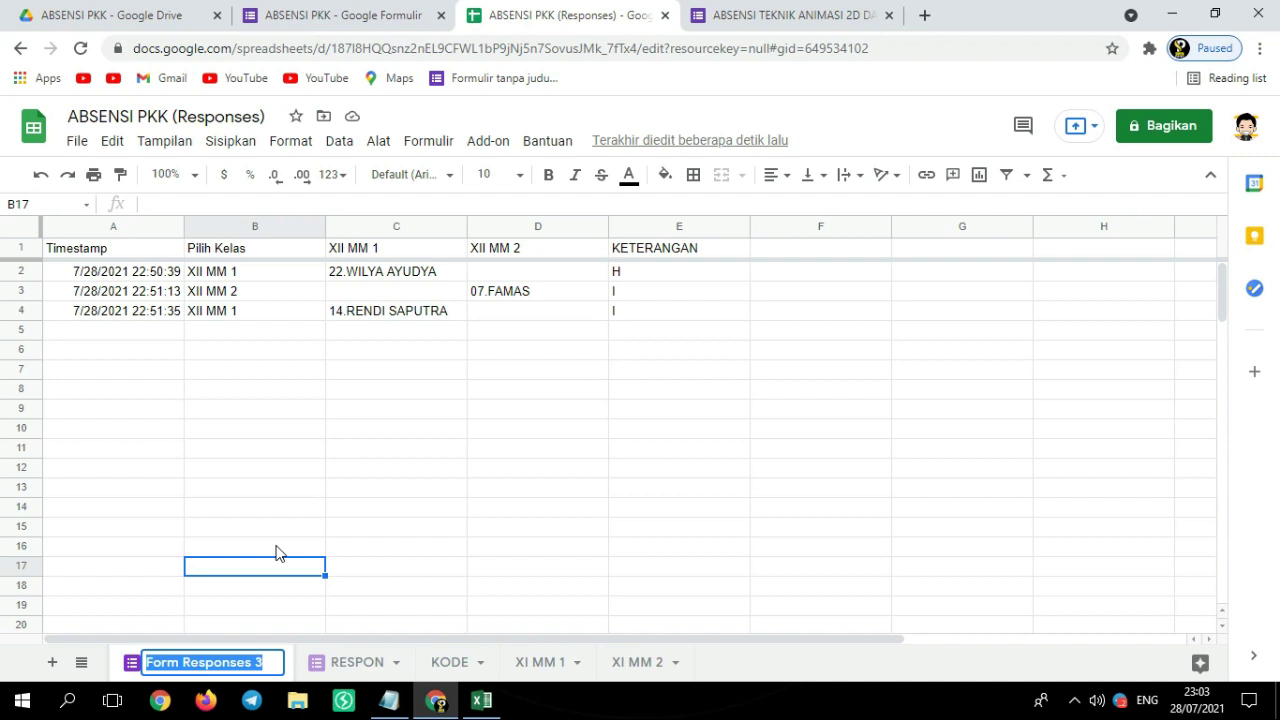
type("RES")
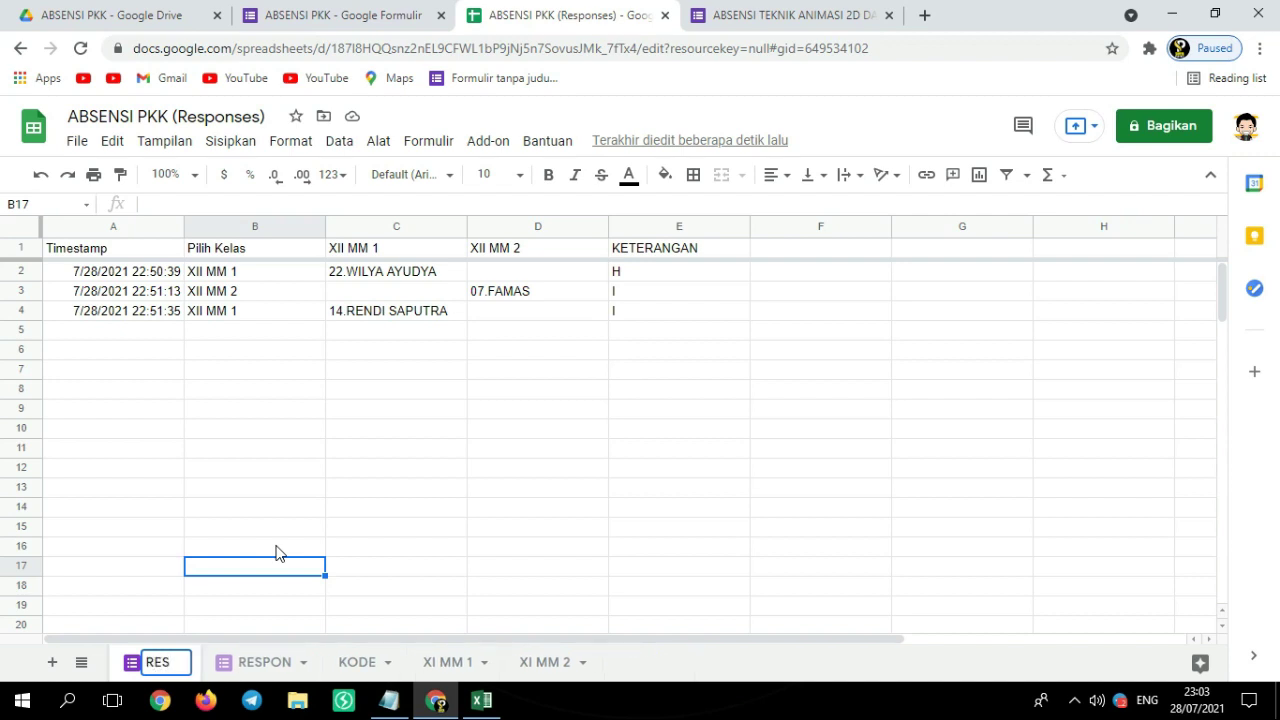
type("PON2")
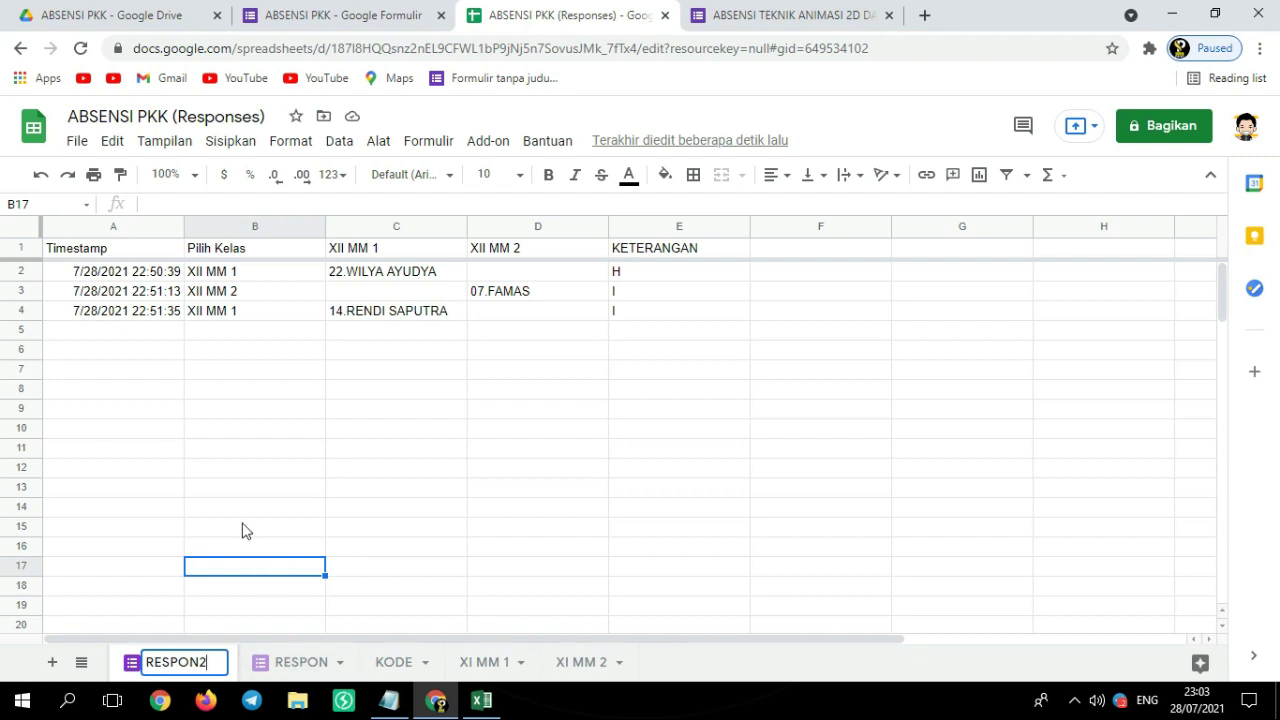
key("Return")
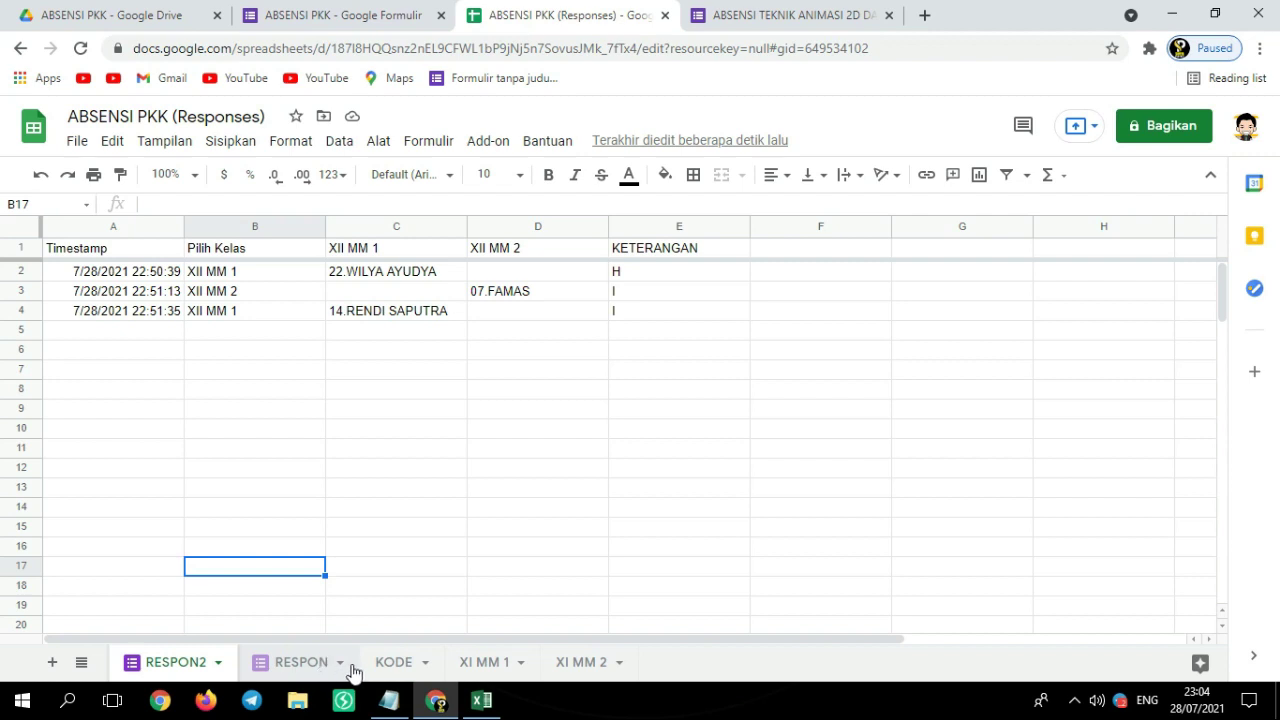
Open the KODE sheet and examine the array formula in the Timestamp header cell A1
left_click(390, 663)
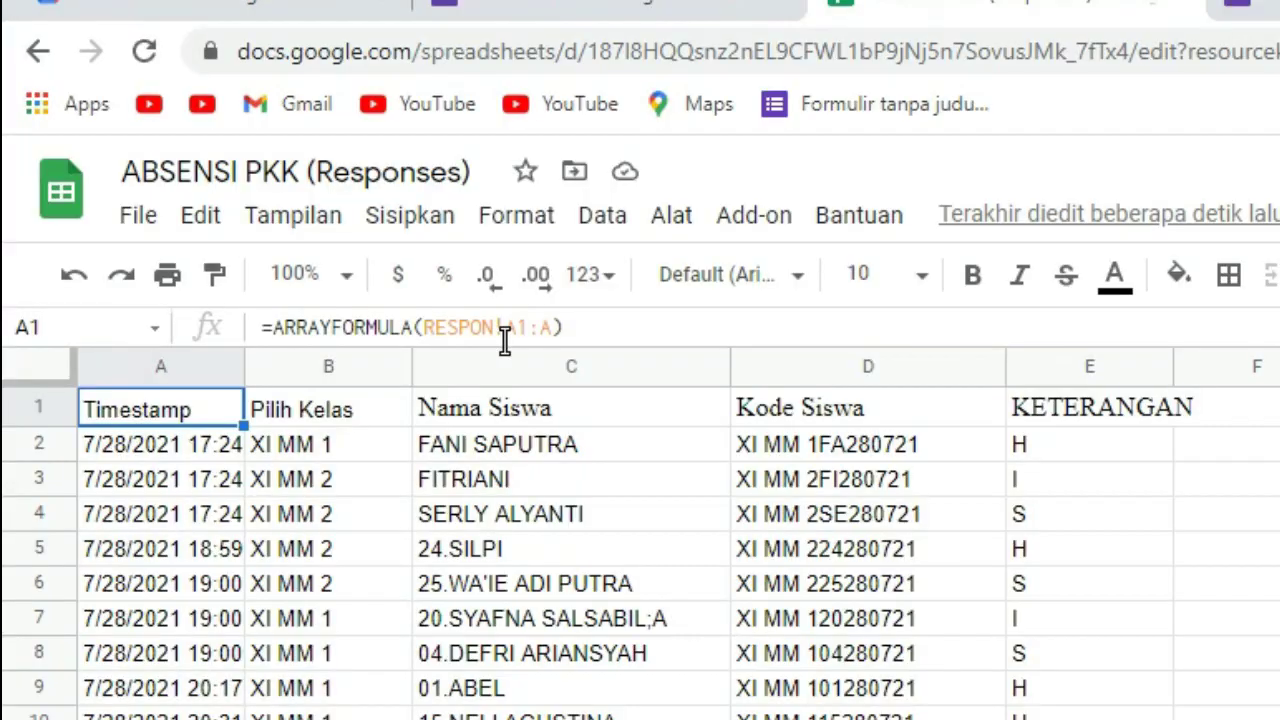
Point the array formulas in A1 and B1 to the RESPON2 sheet, using ranges RESPON2!A1:A and RESPON2!B1:B
left_click(284, 204)
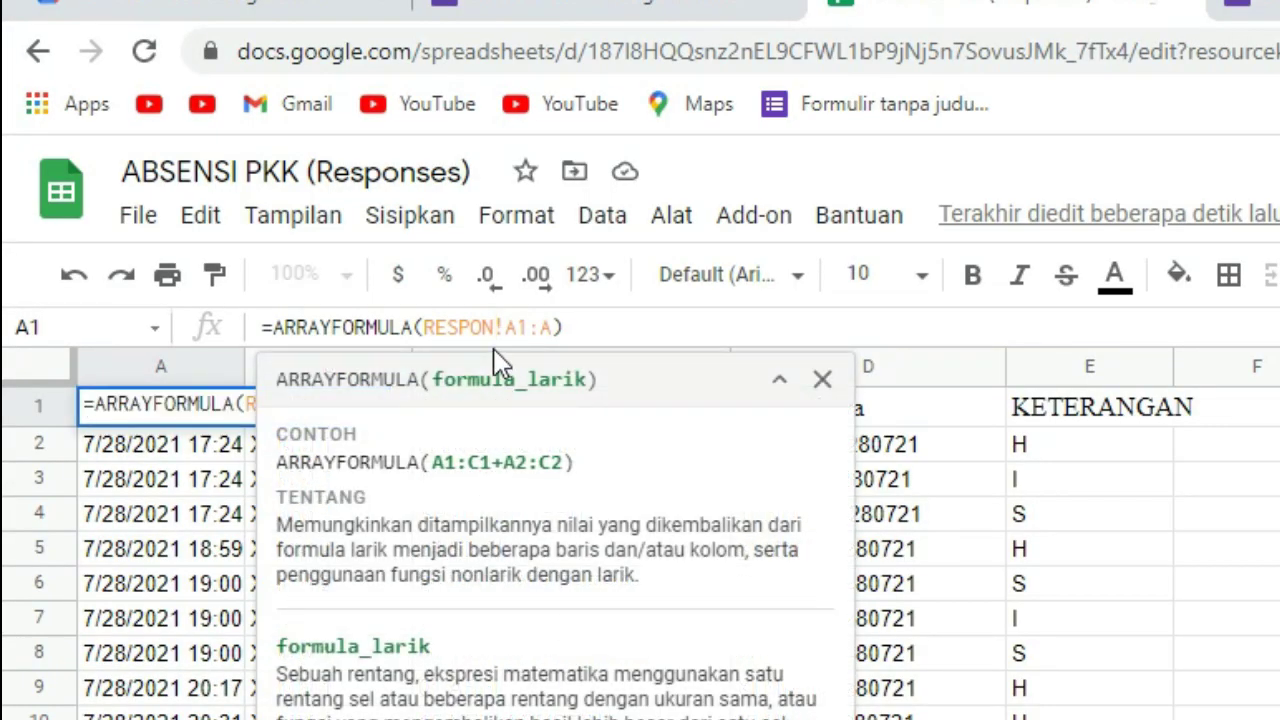
type("2")
key("Return")
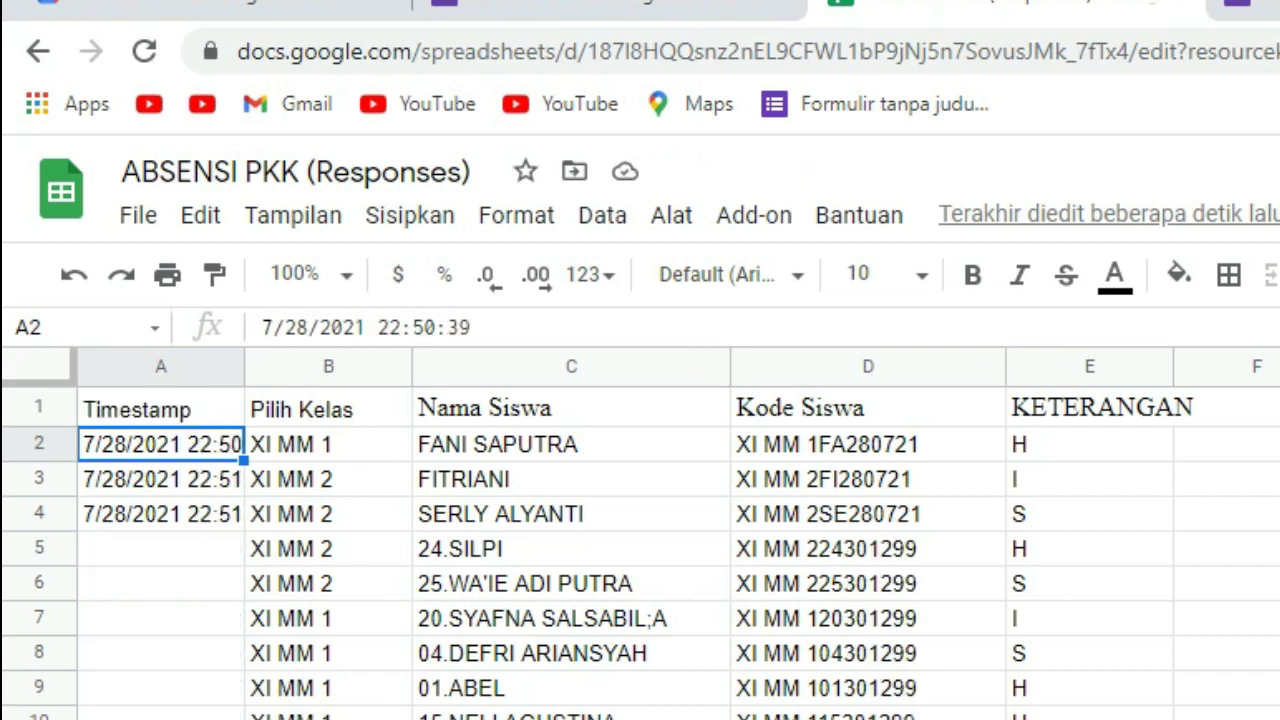
left_click(315, 418)
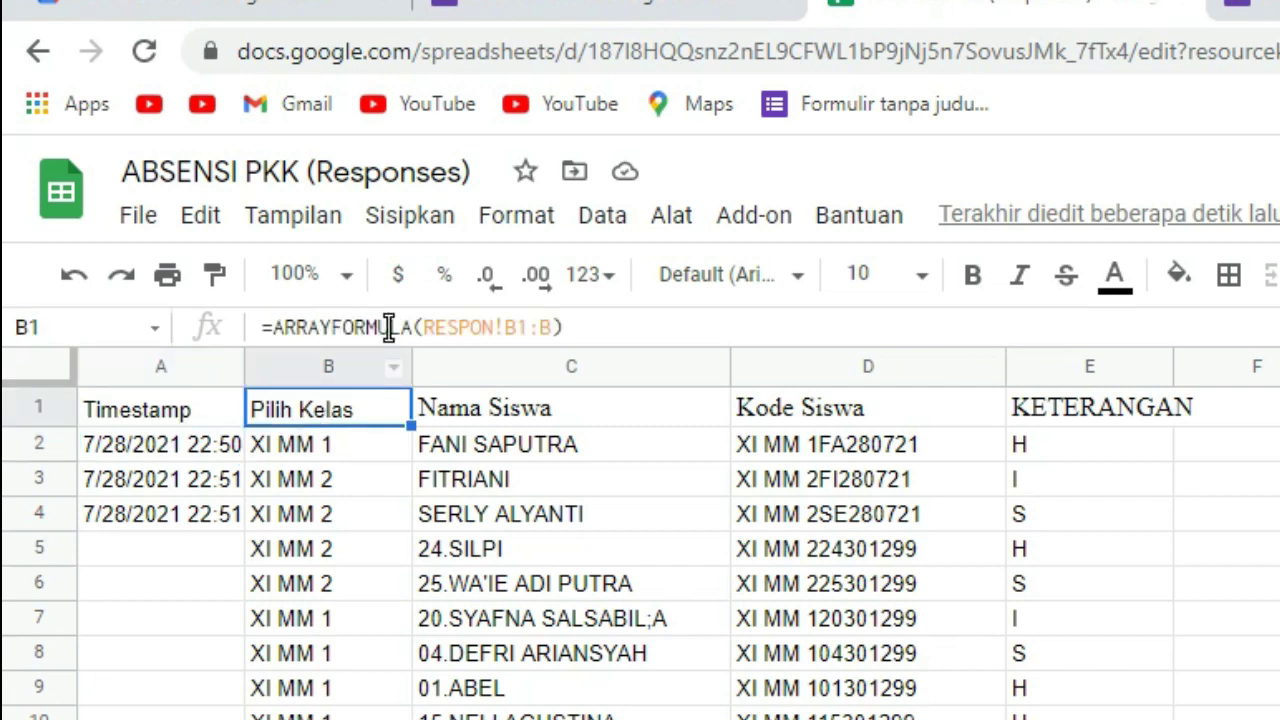
left_click(492, 327)
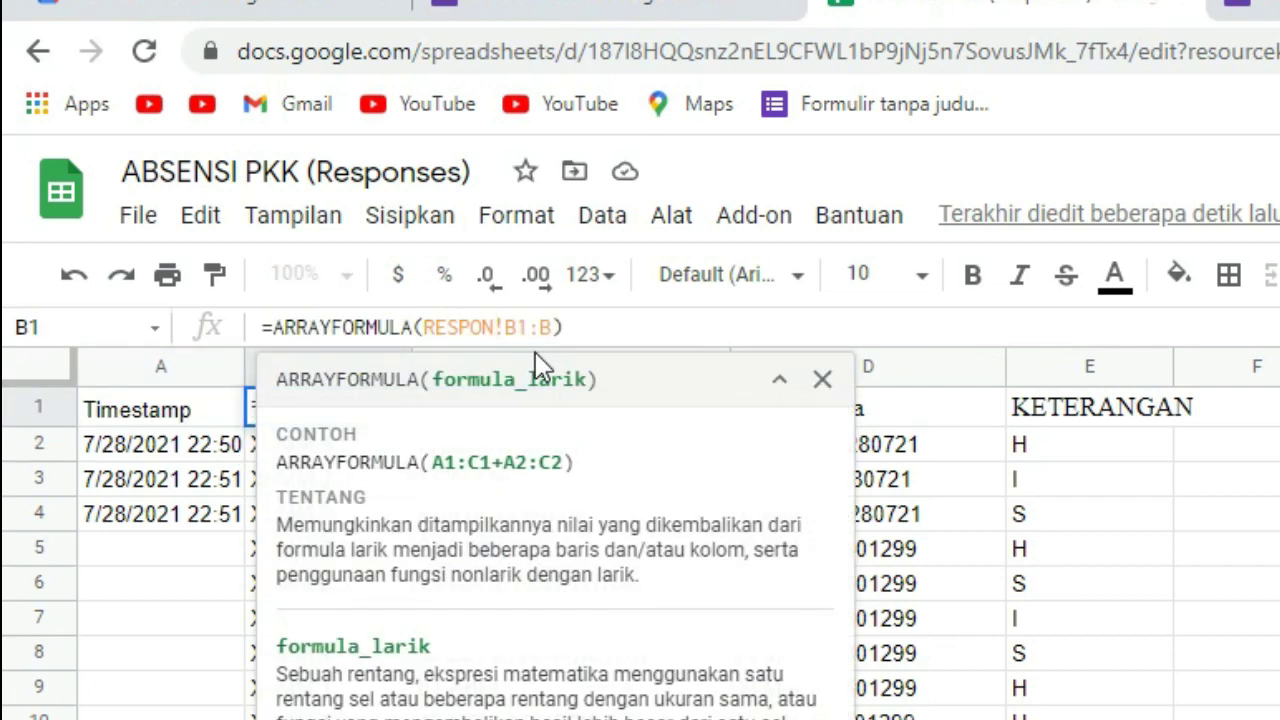
type("2")
key("Return")
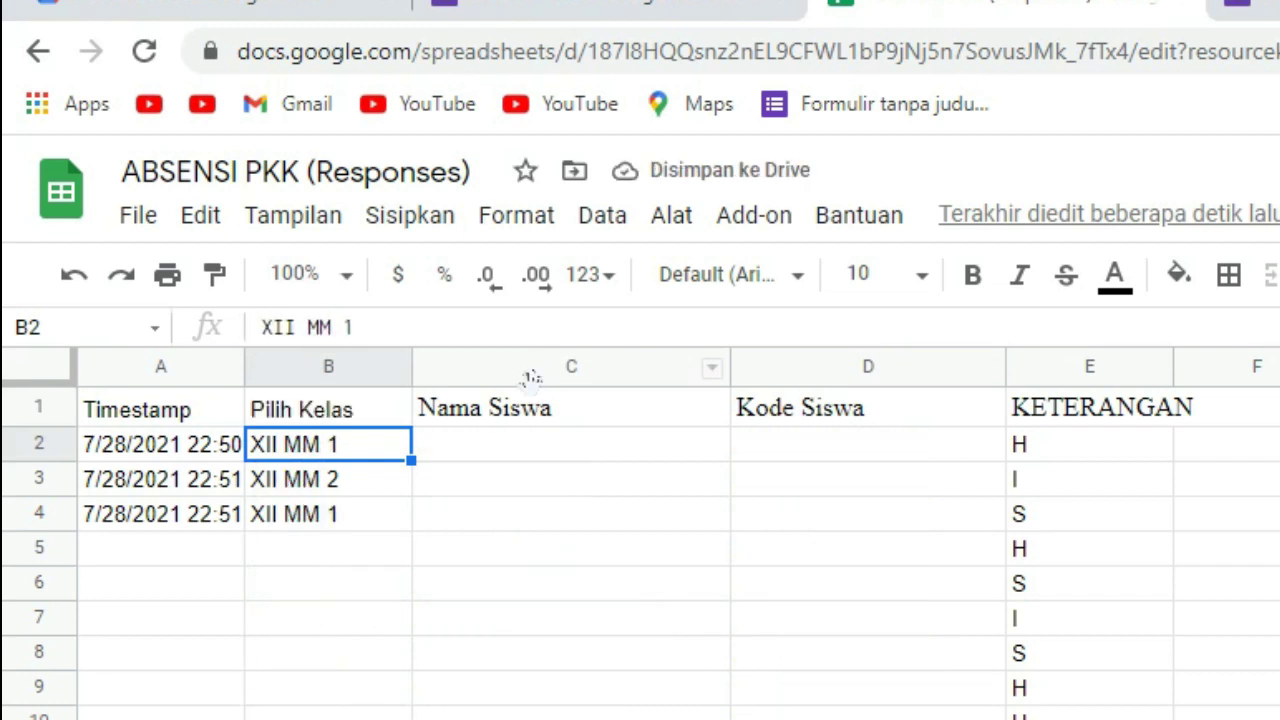
Change both sheet references in the Nama Siswa formula in C1 to RESPON2!C1:C and RESPON2!D1:D
left_click(515, 445)
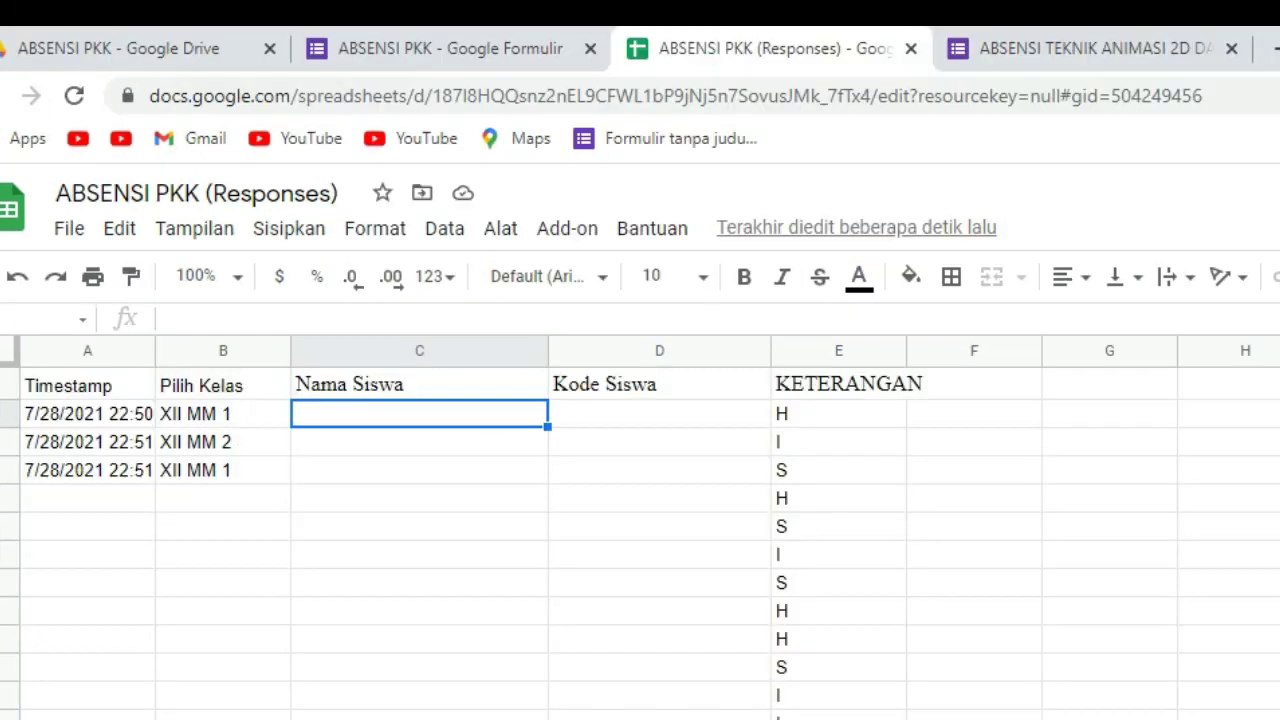
left_click(382, 387)
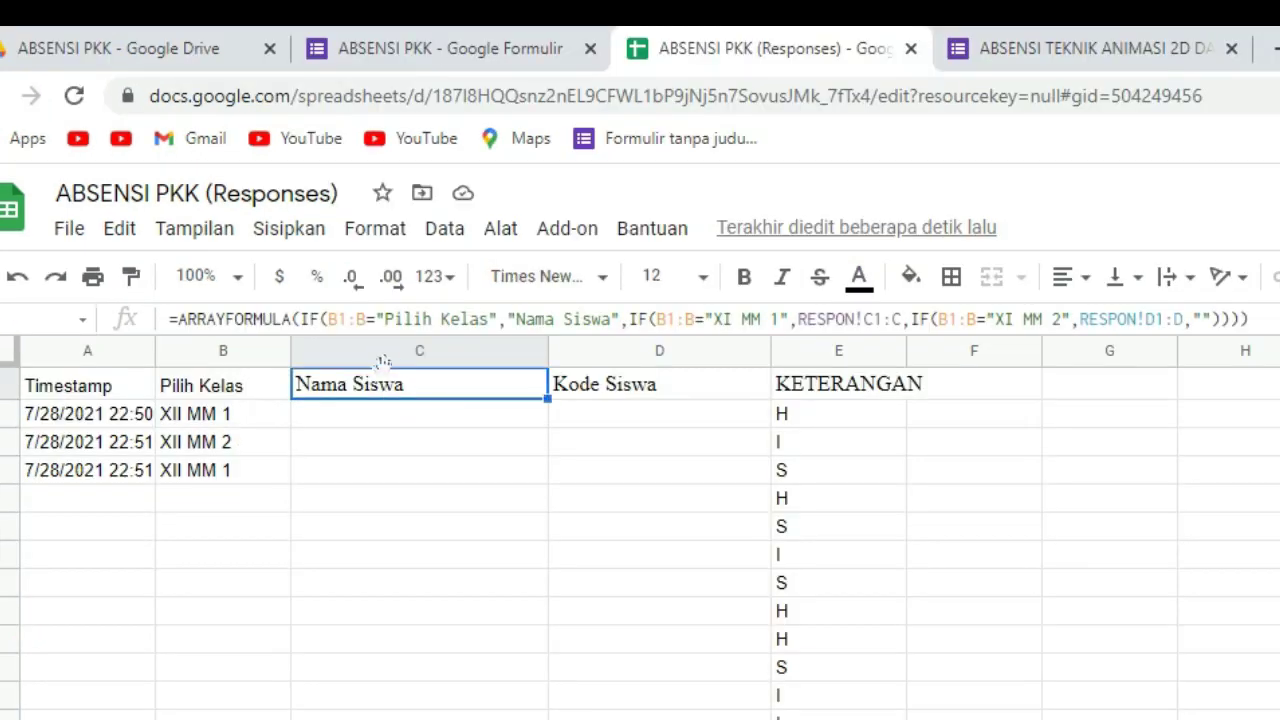
left_click(854, 313)
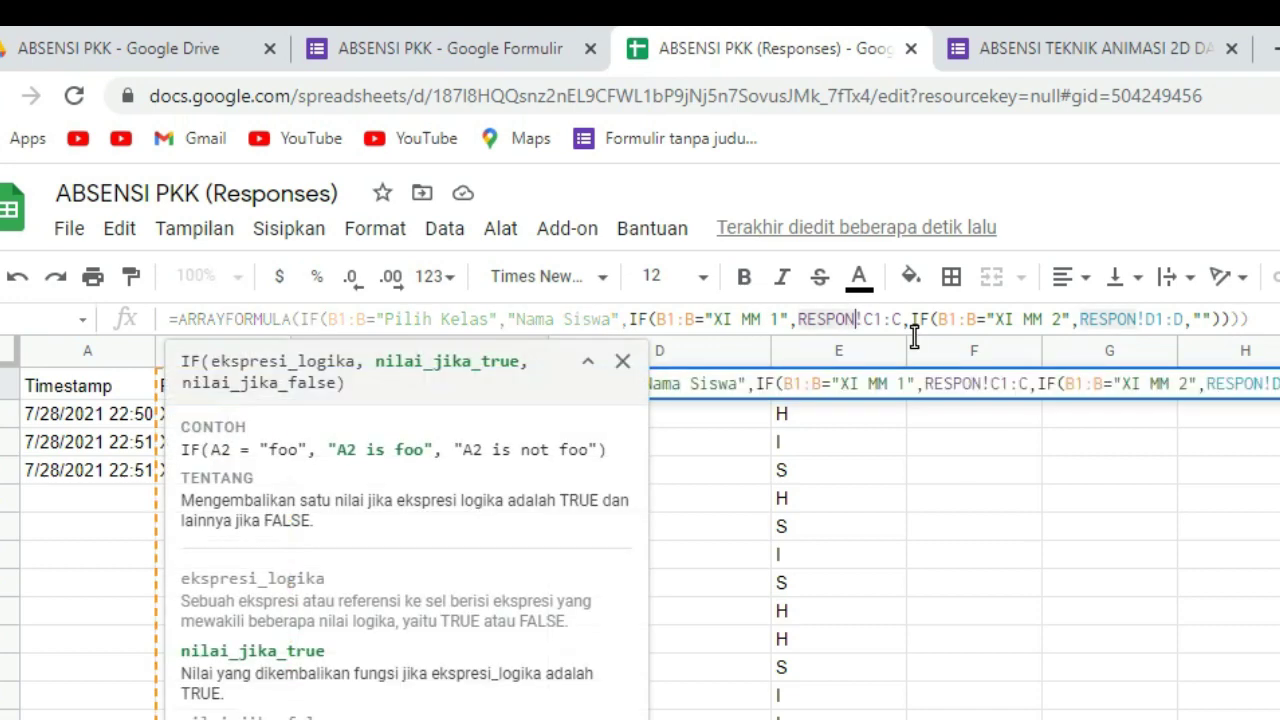
type("2")
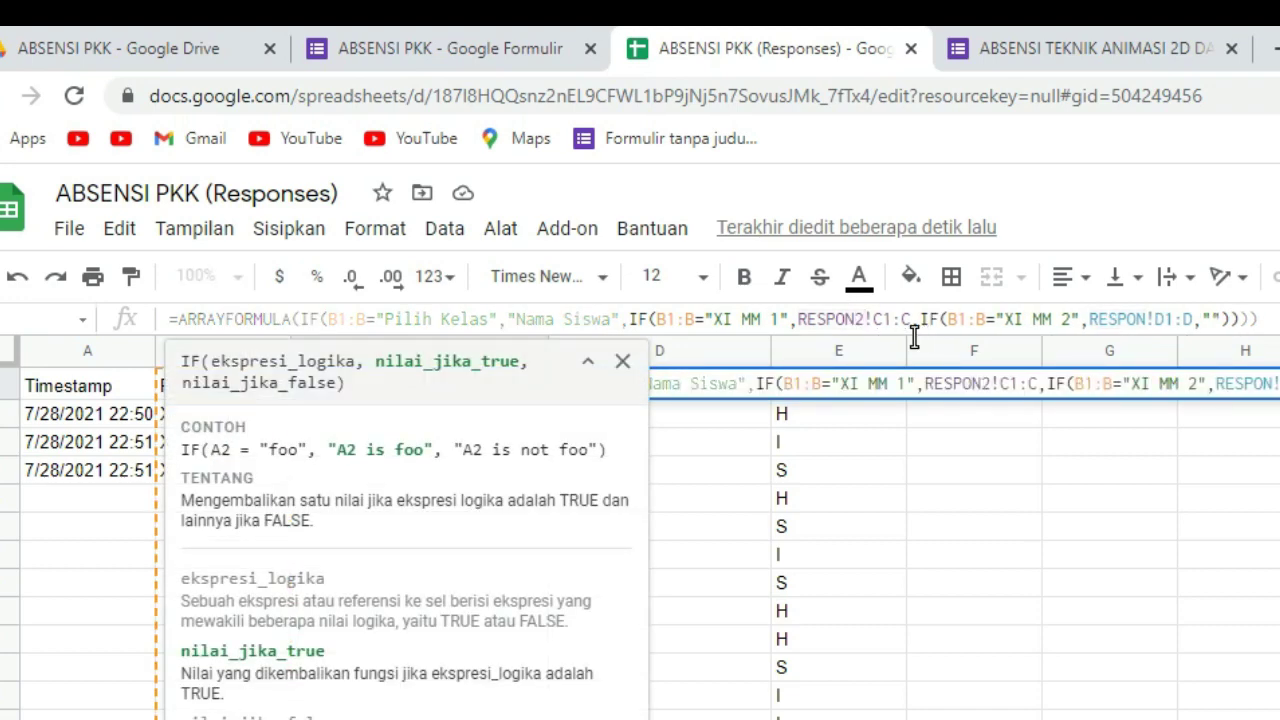
left_click(1146, 318)
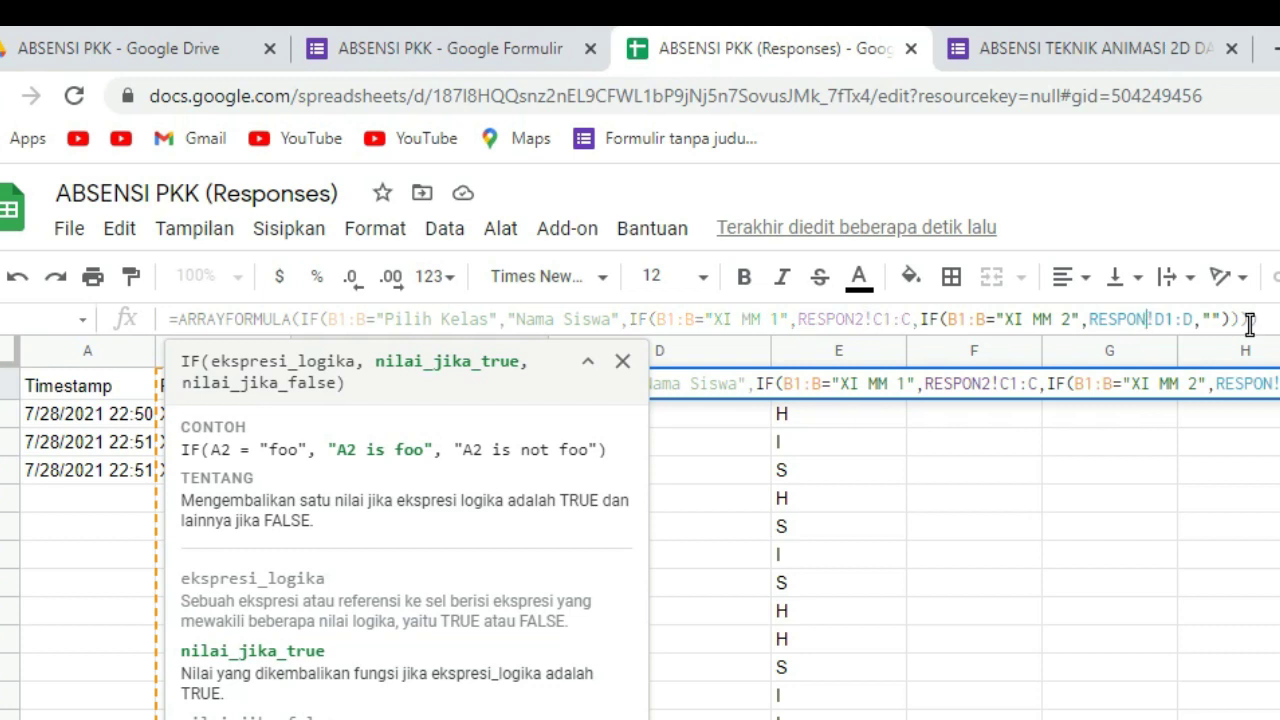
type("2")
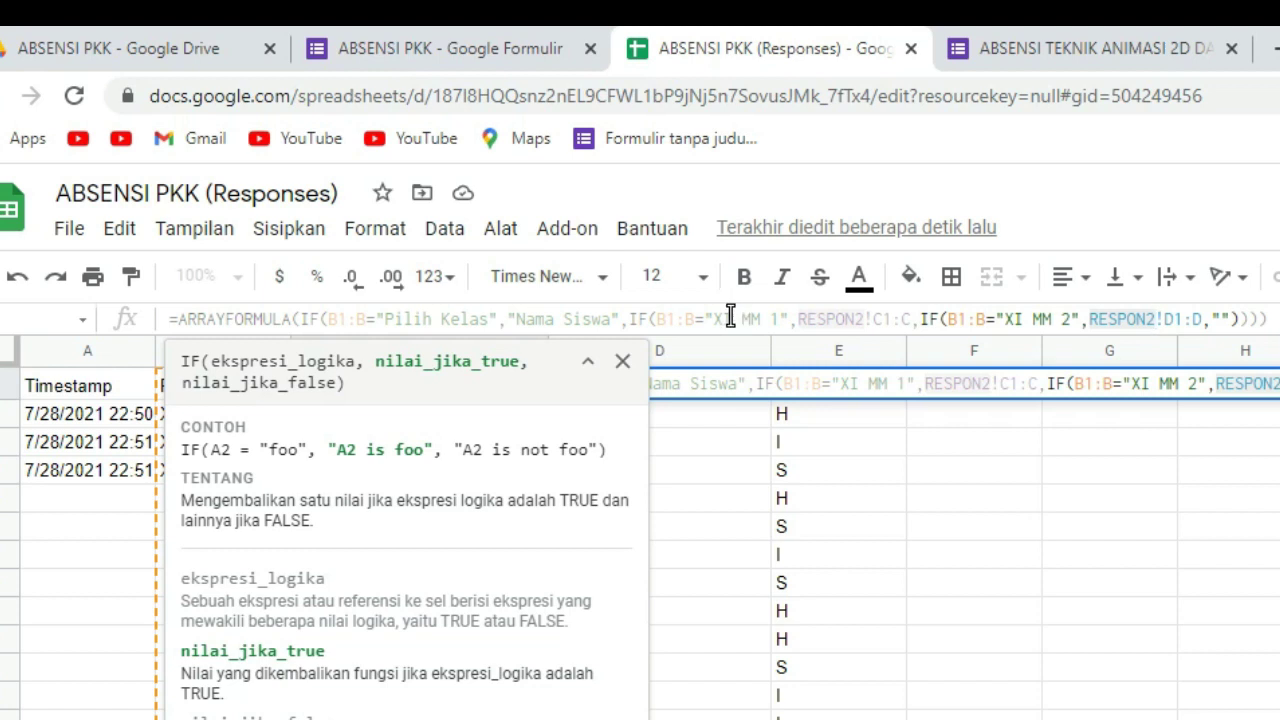
Change the class conditions in the C1 formula to "XII MM 1" and "XII MM 2" and apply it
left_click(729, 318)
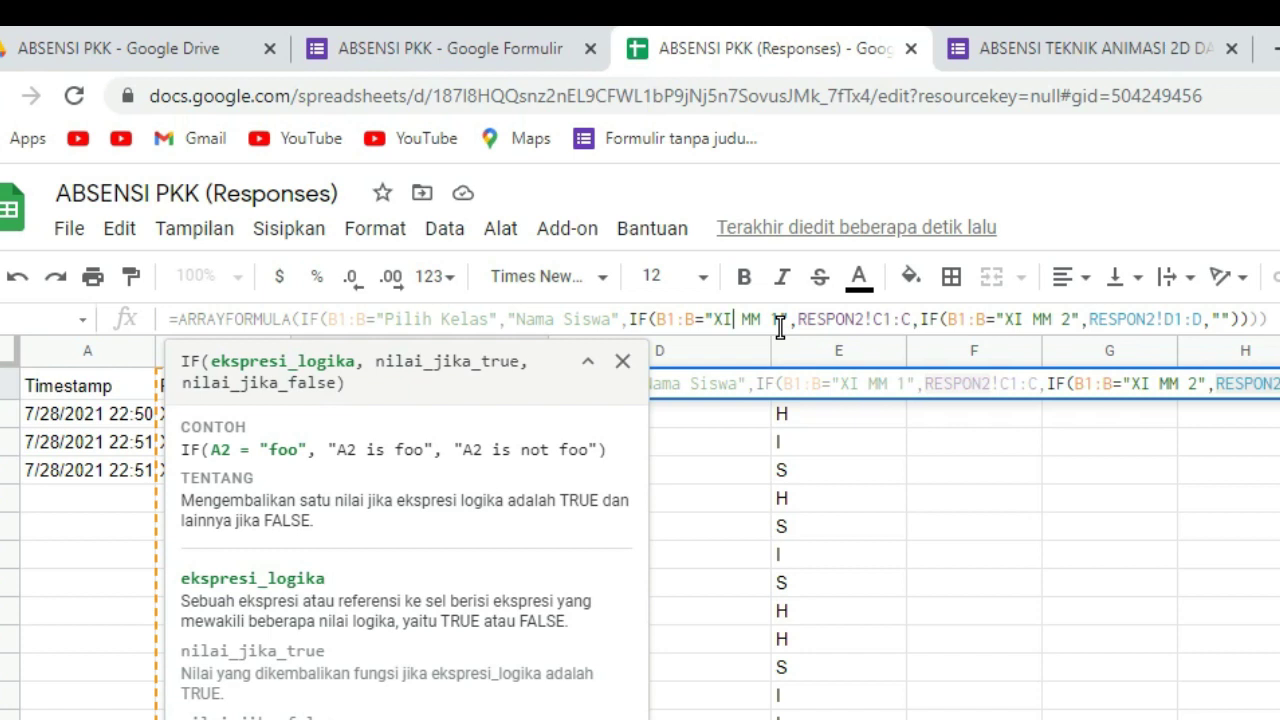
type("I")
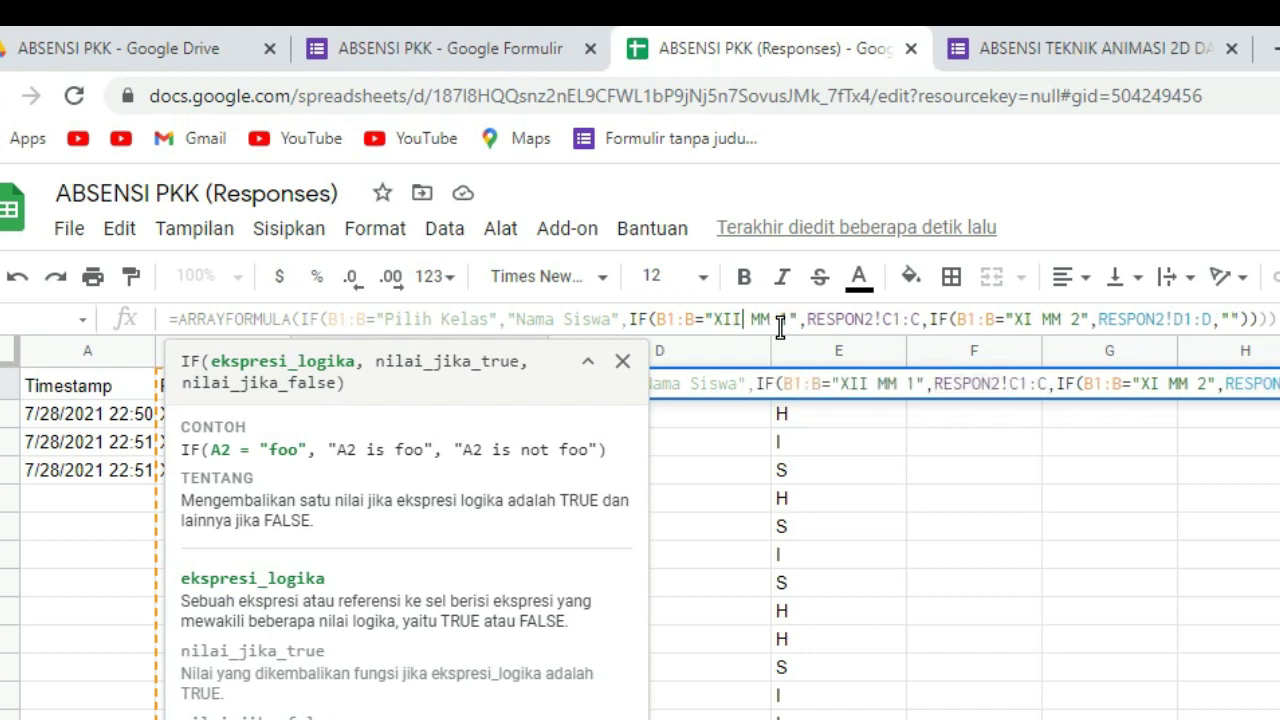
left_click(1032, 318)
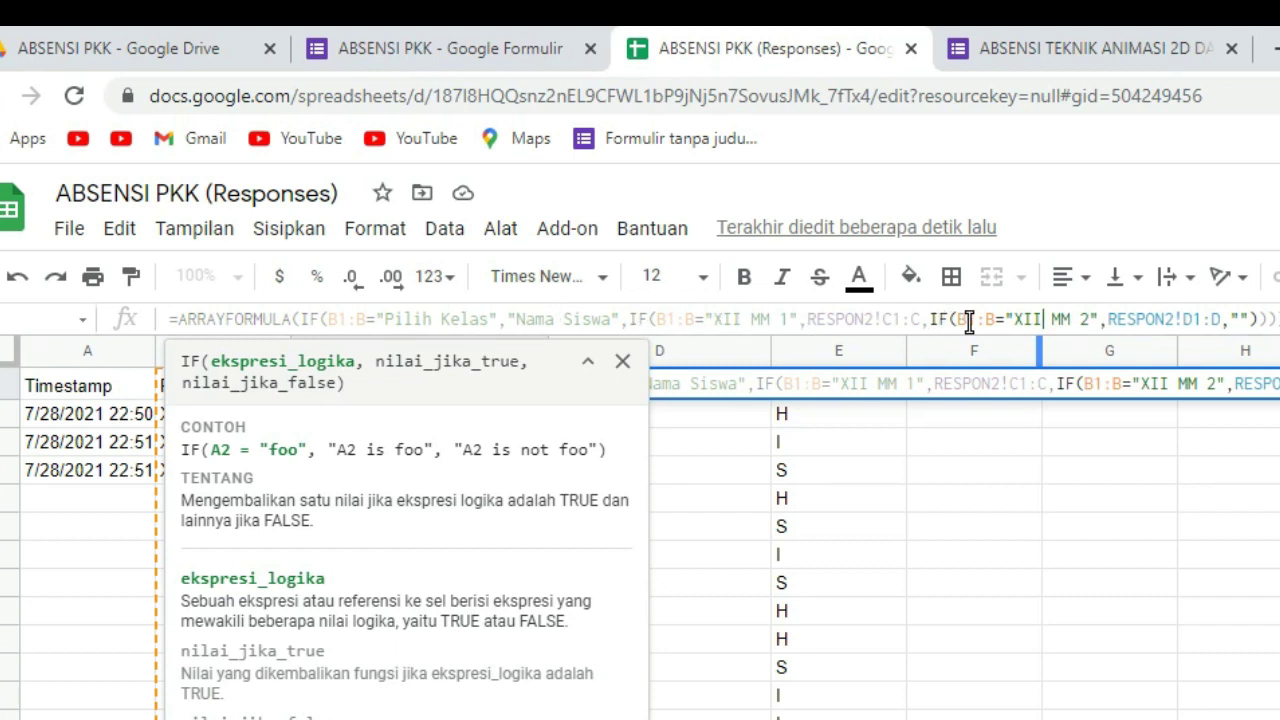
key("Return")
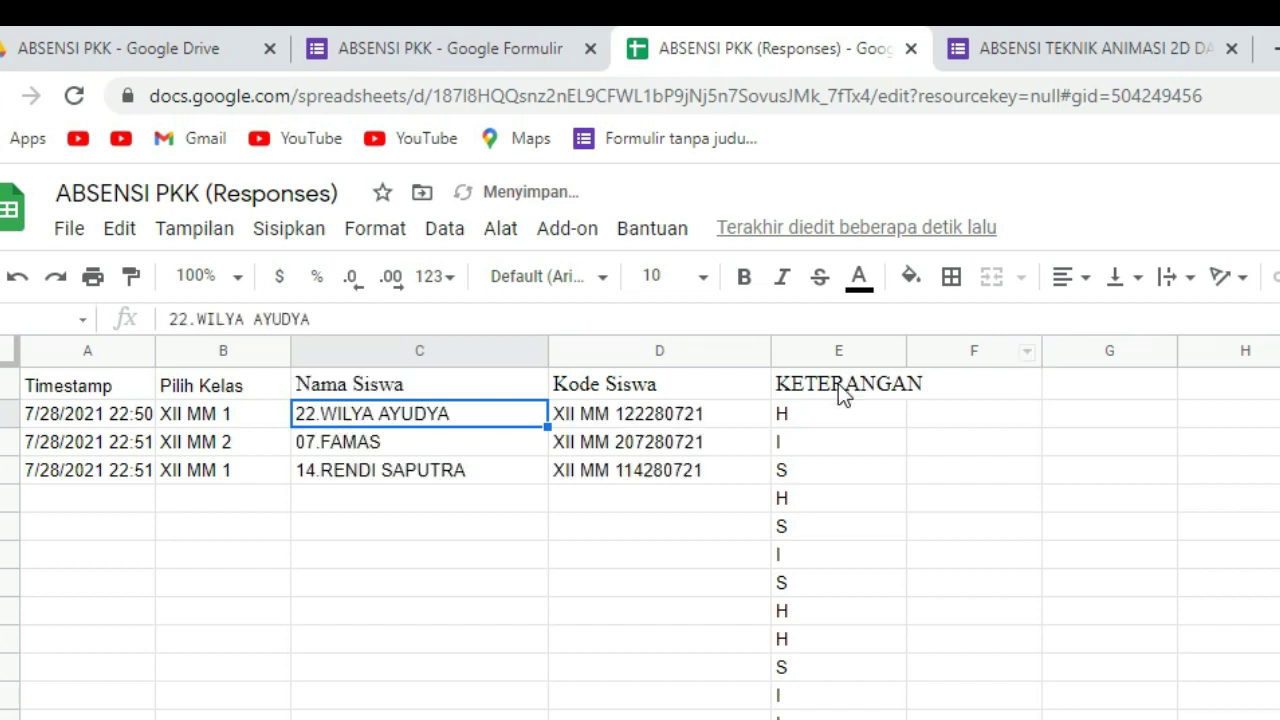
Check the Kode Siswa formula in D1 and point the KETERANGAN formula in E1 to RESPON2!E1:E
left_click(630, 385)
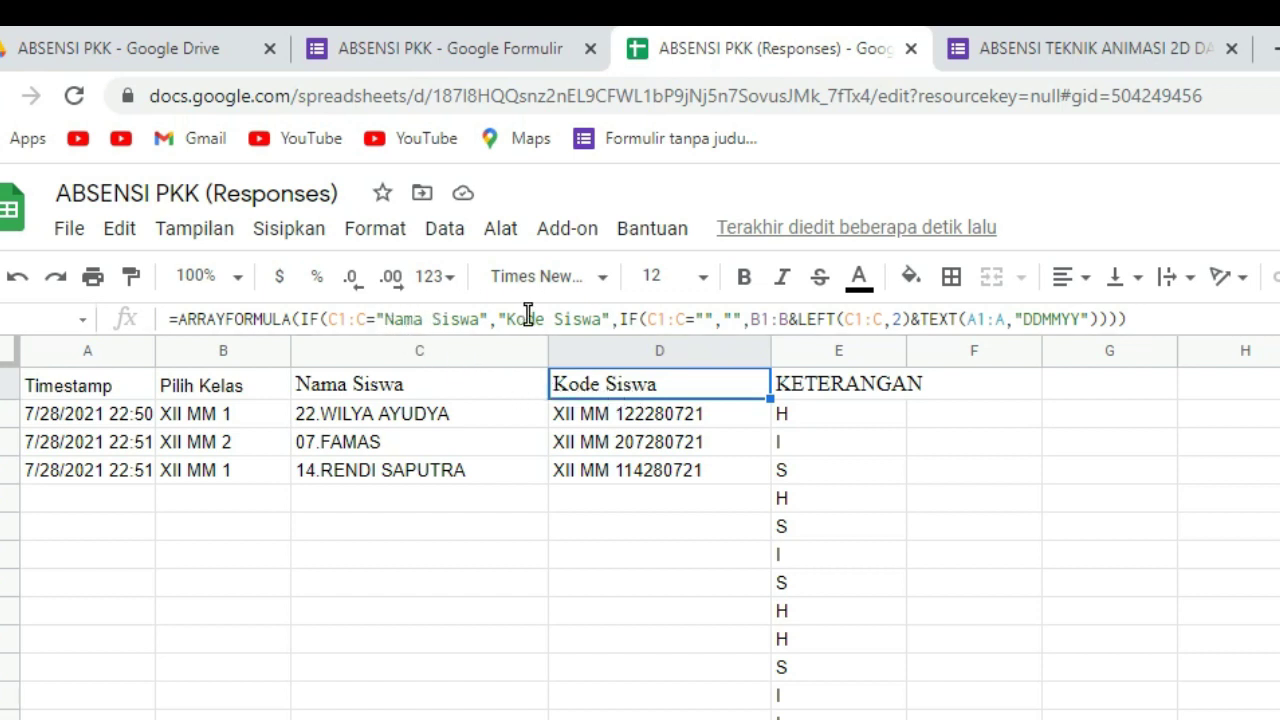
left_click(828, 394)
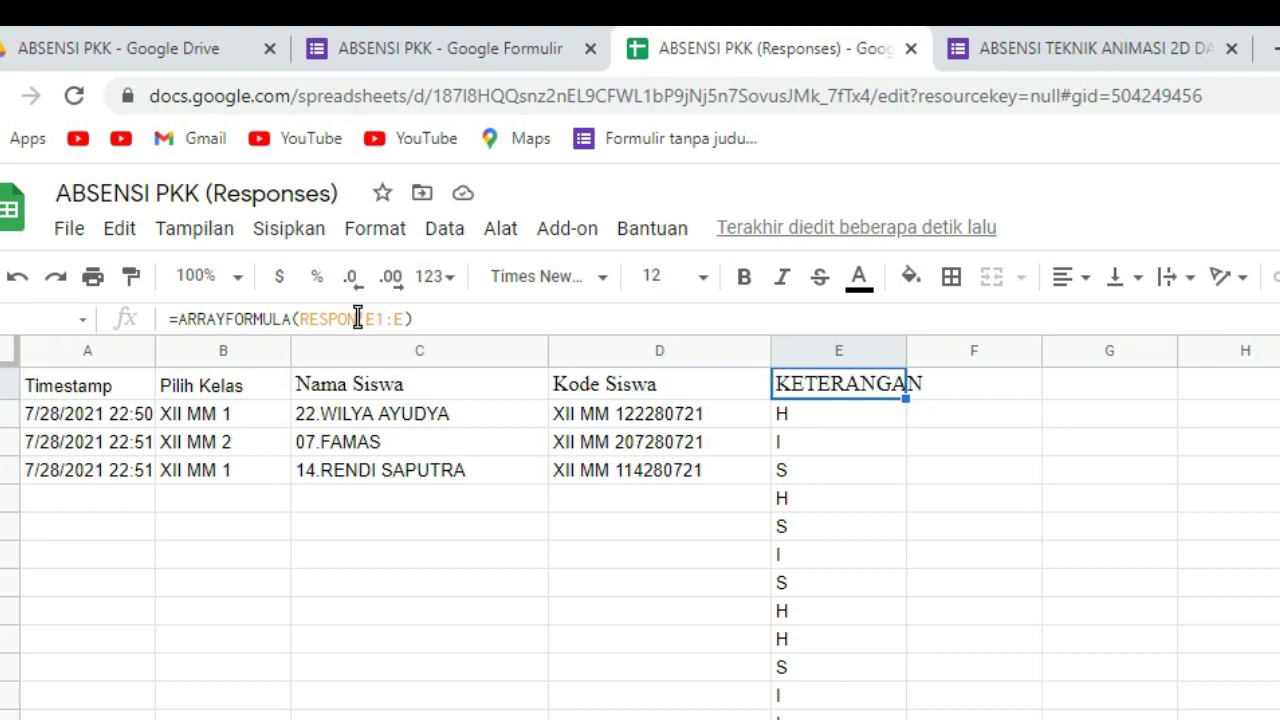
left_click(358, 318)
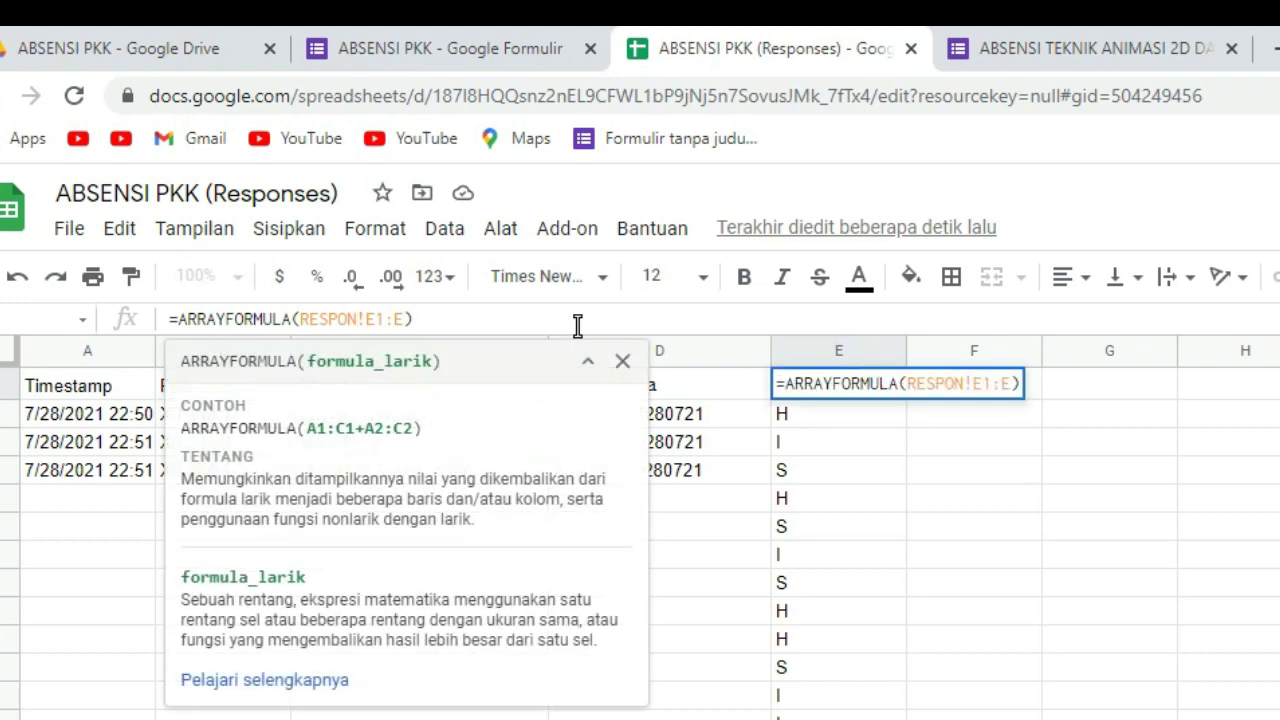
type("2")
key("Return")
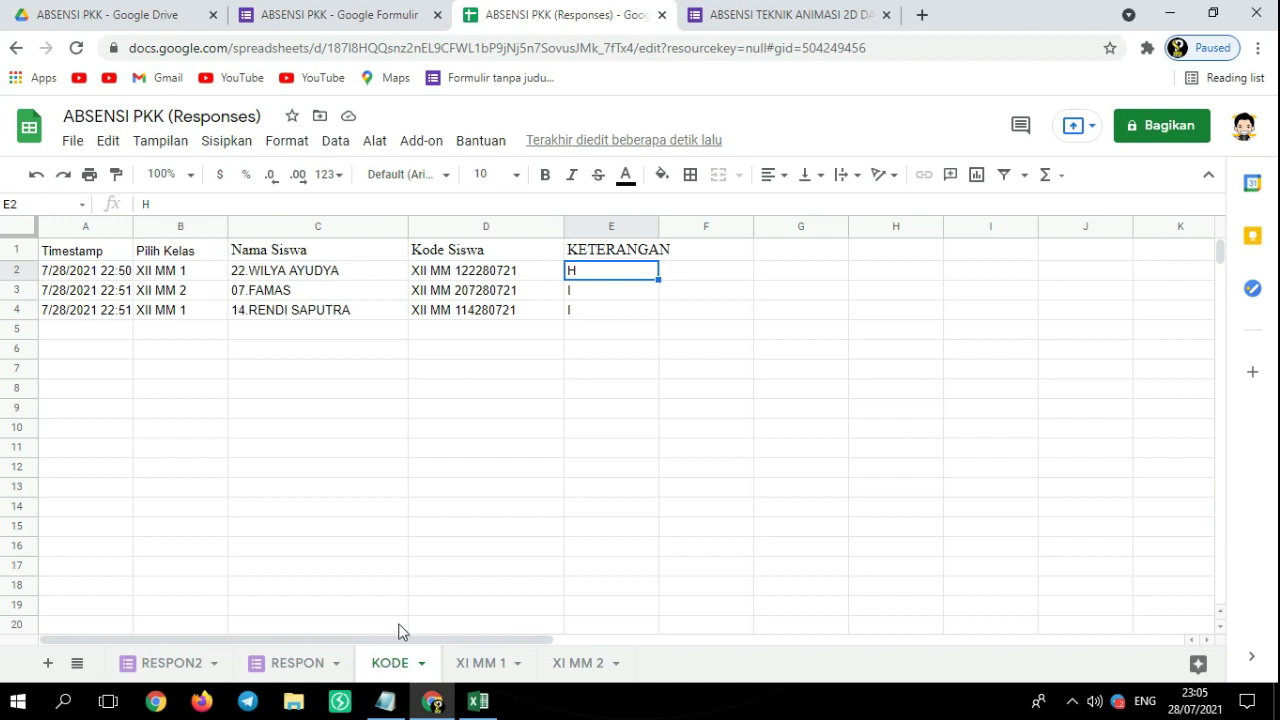
Examine the XI MM 1 attendance sheet, including its date headers, student rows and the lookup formula in D6
left_click(464, 663)
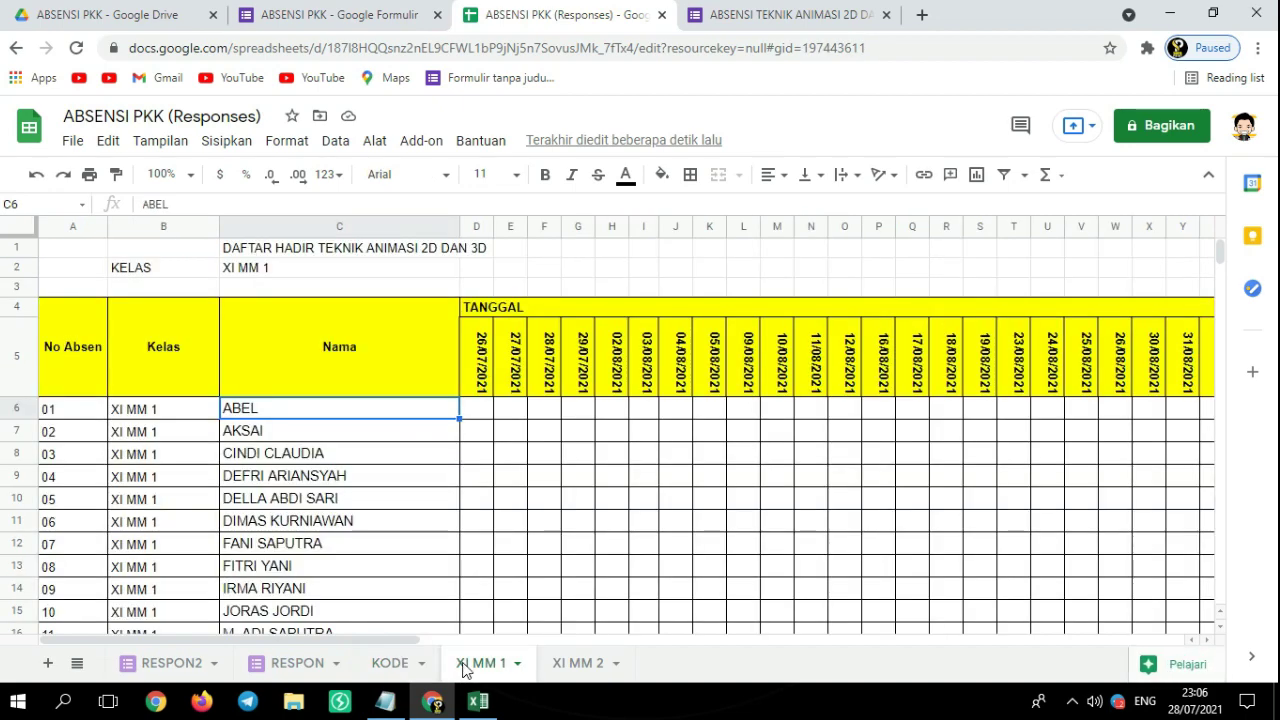
scroll(444, 545, "down", 1)
scroll(444, 545, "up", 1)
scroll(389, 426, "down", 1)
scroll(380, 423, "up", 1)
left_click(478, 378)
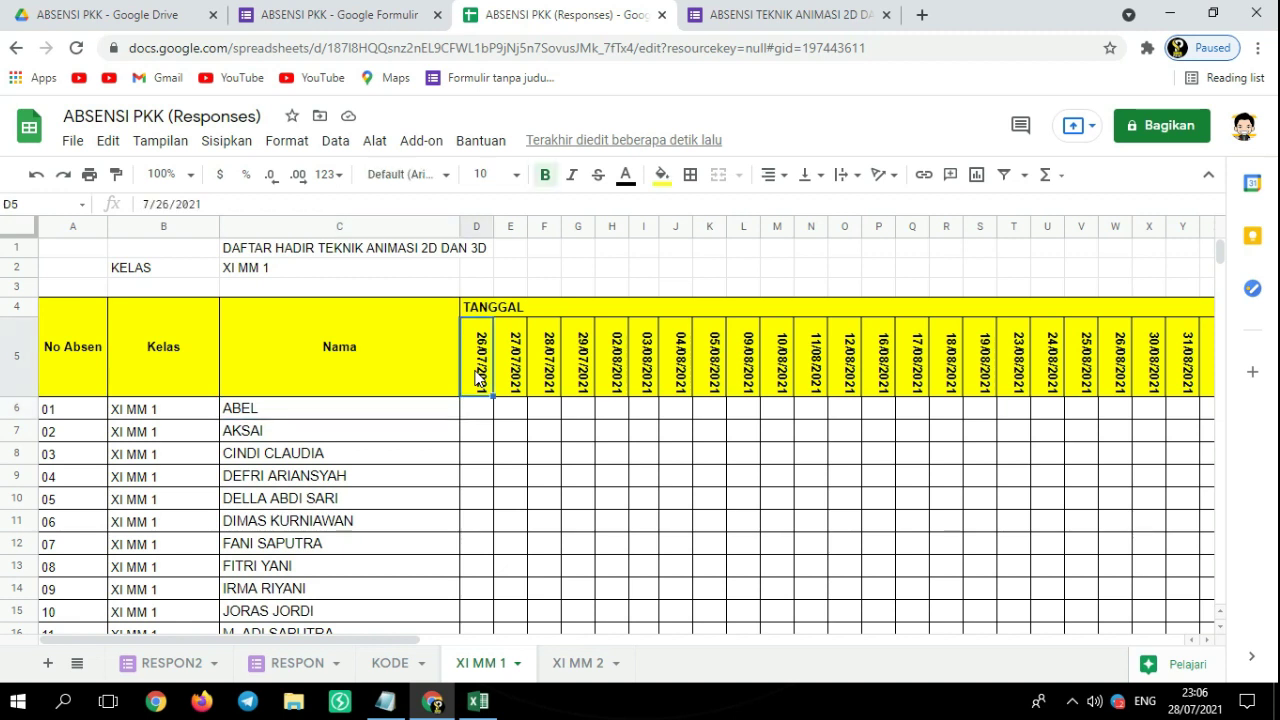
left_click(388, 374)
left_click(476, 424)
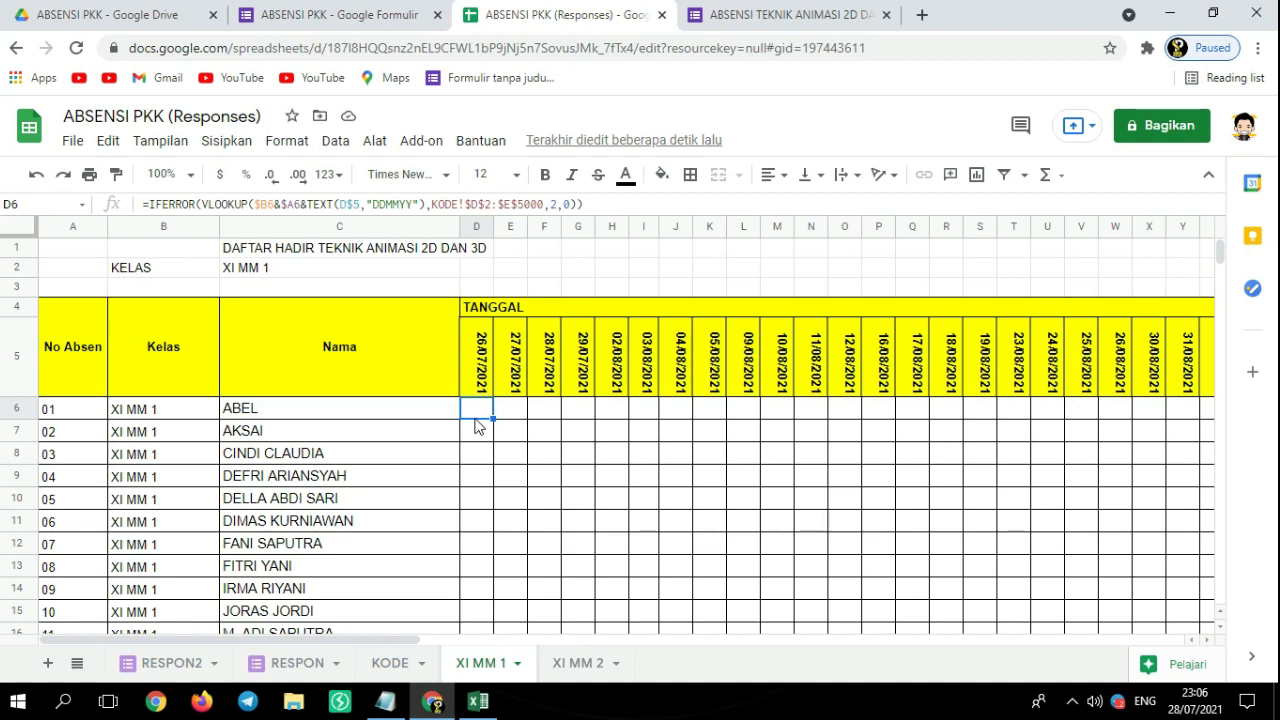
left_click(390, 414)
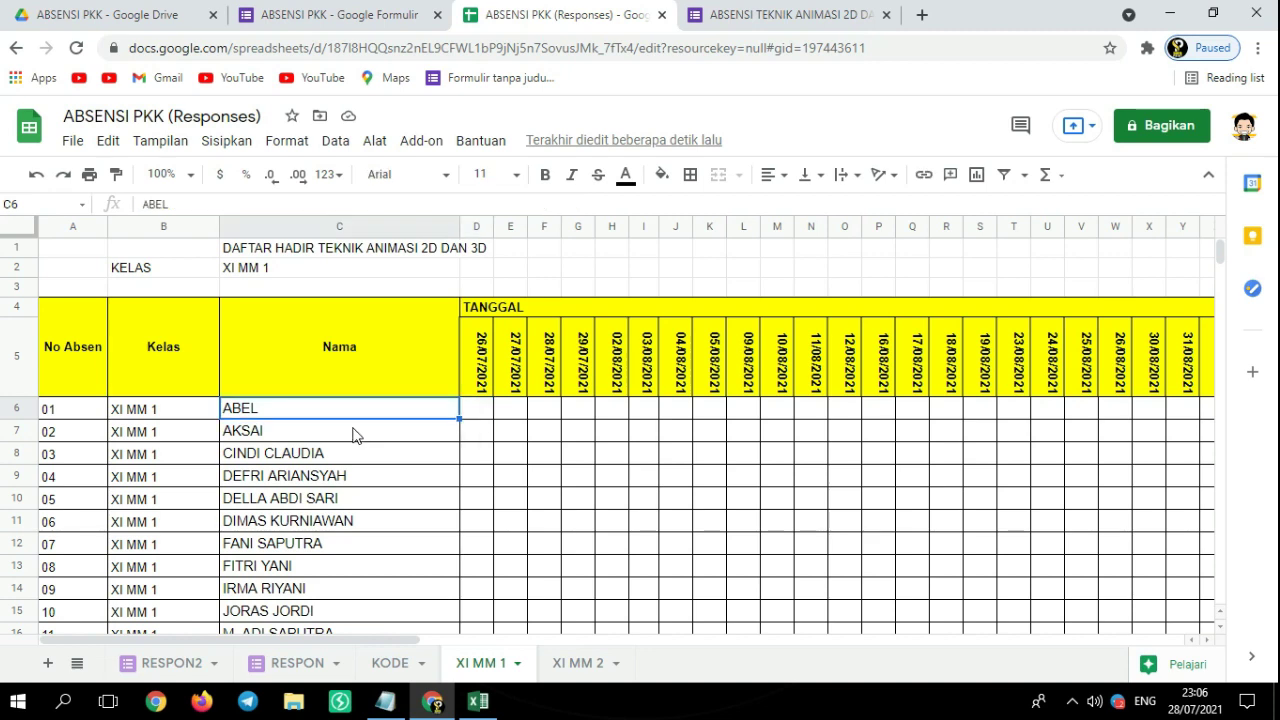
scroll(354, 437, "down", 2)
scroll(352, 437, "up", 2)
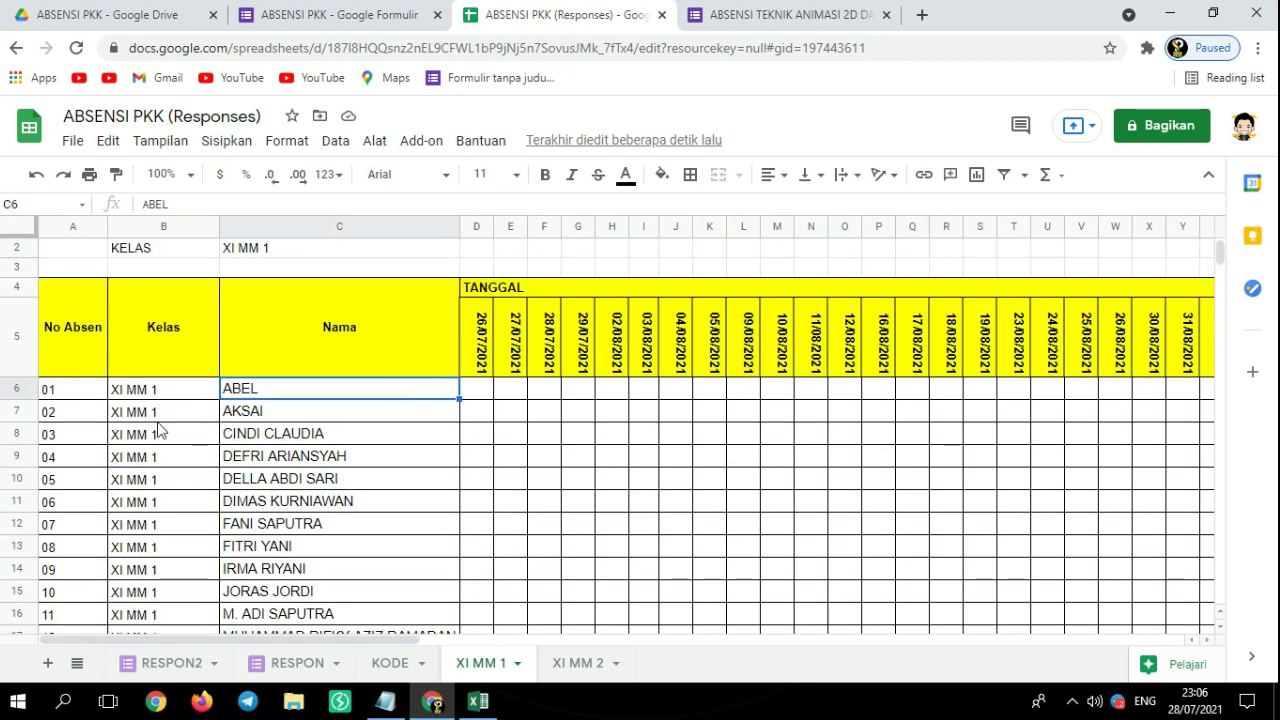
scroll(163, 438, "down", 1)
scroll(165, 440, "up", 1)
scroll(305, 510, "down", 1)
Switch to the XII workbook in Excel to check its student list, and return to the attendance spreadsheet
left_click(478, 701)
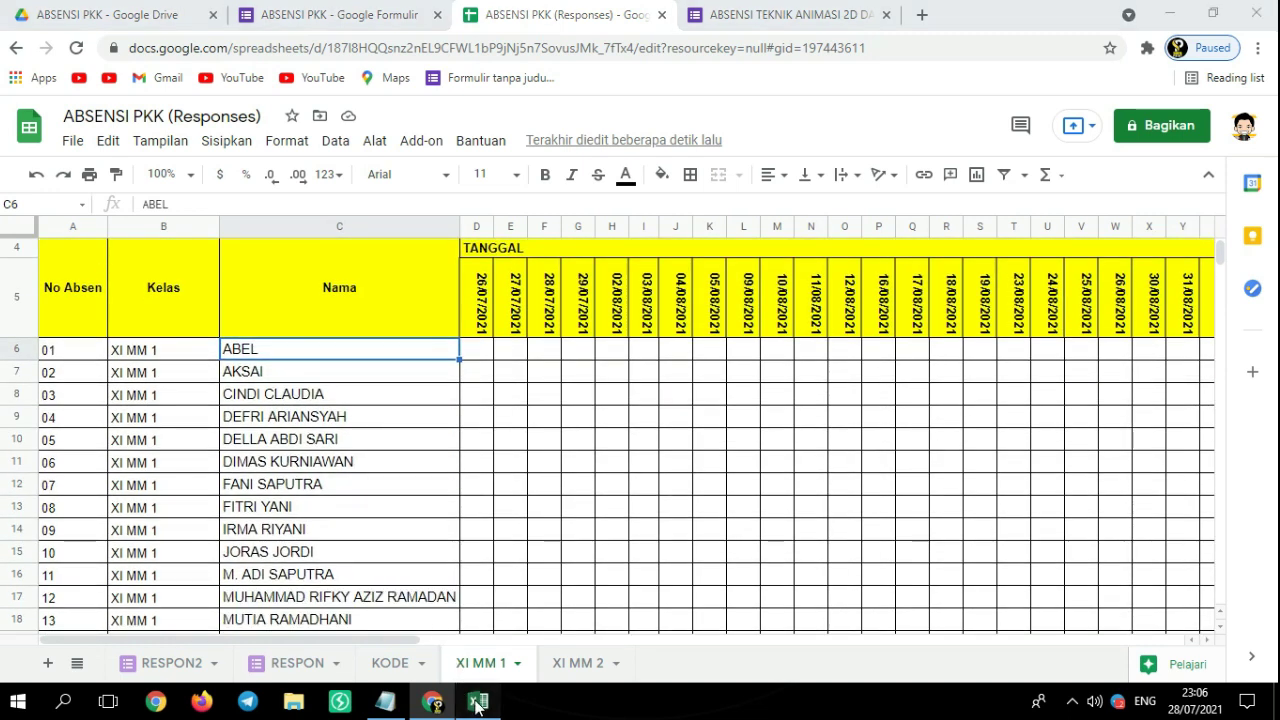
scroll(418, 441, "up", 5)
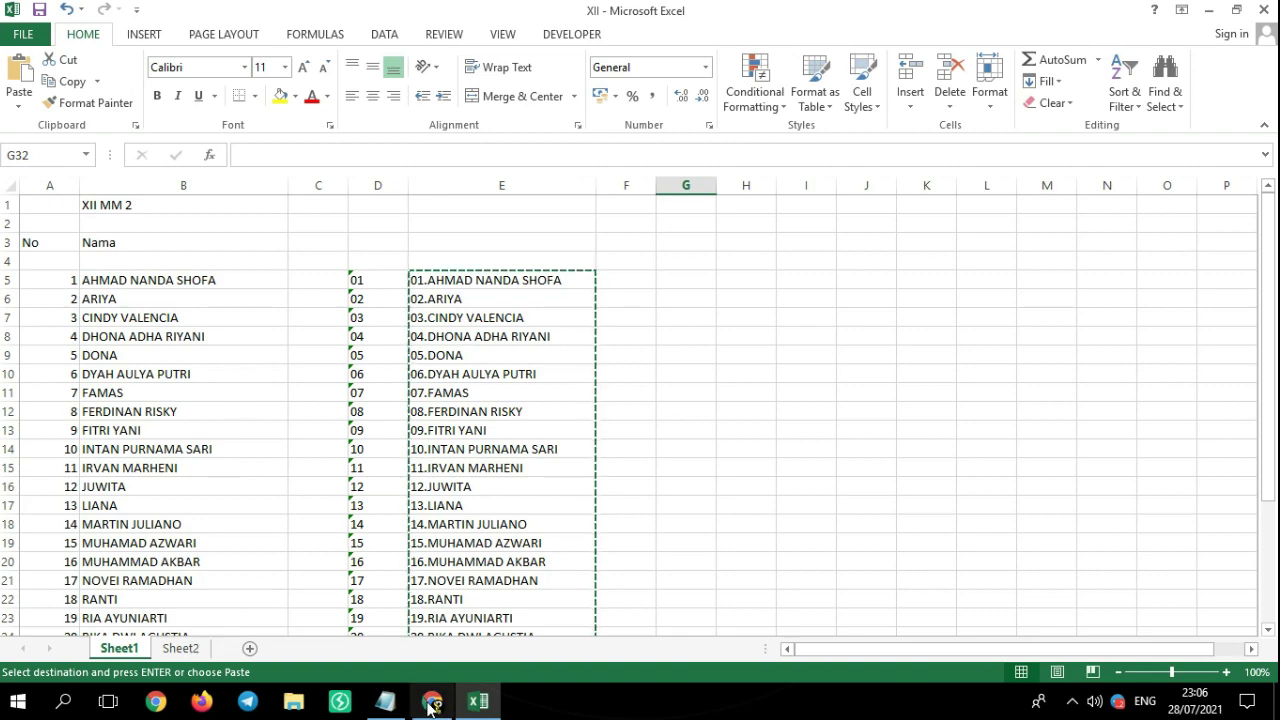
left_click(478, 701)
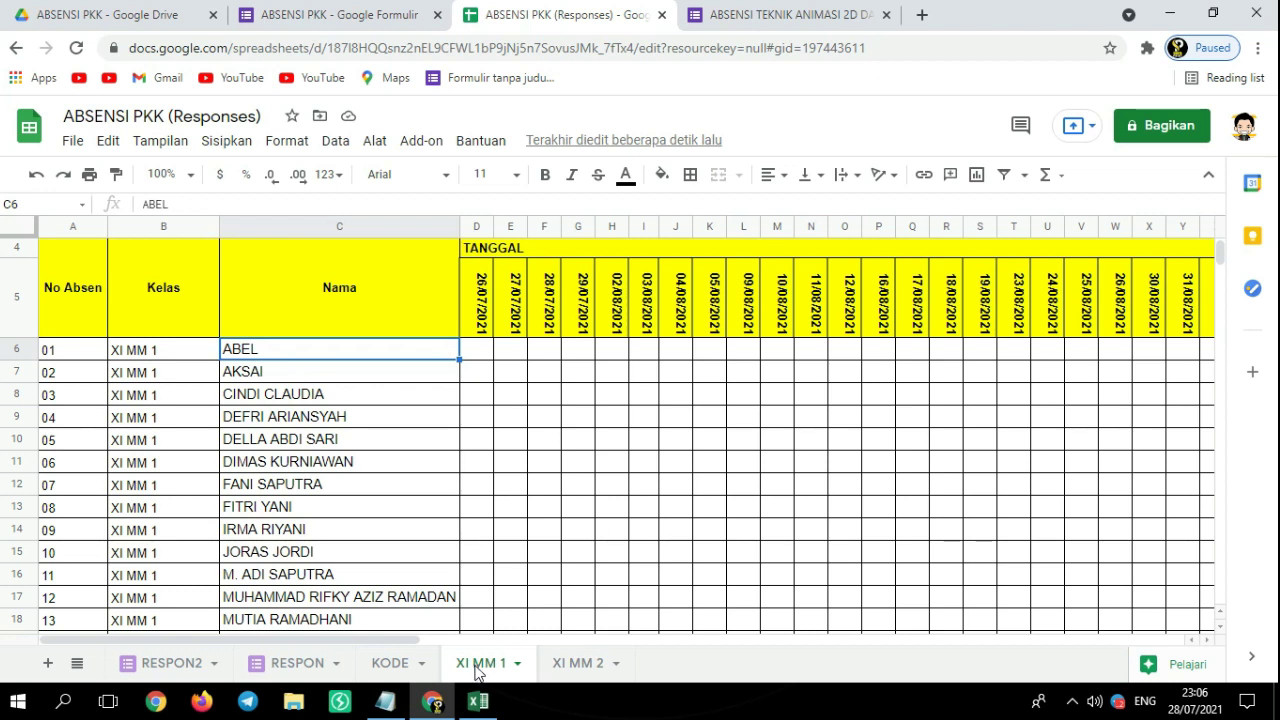
Change the class in cells B6 and B7 of the Kelas column to XII MM 1
left_click(128, 355)
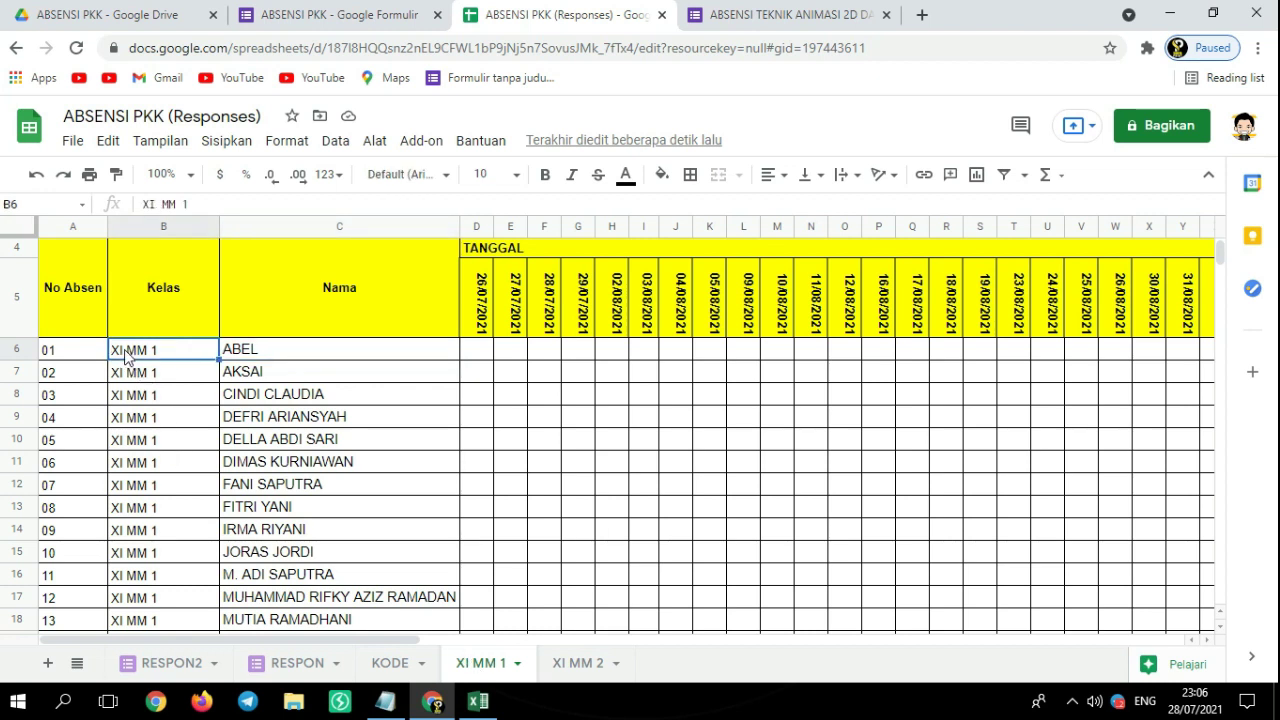
double_click(125, 353)
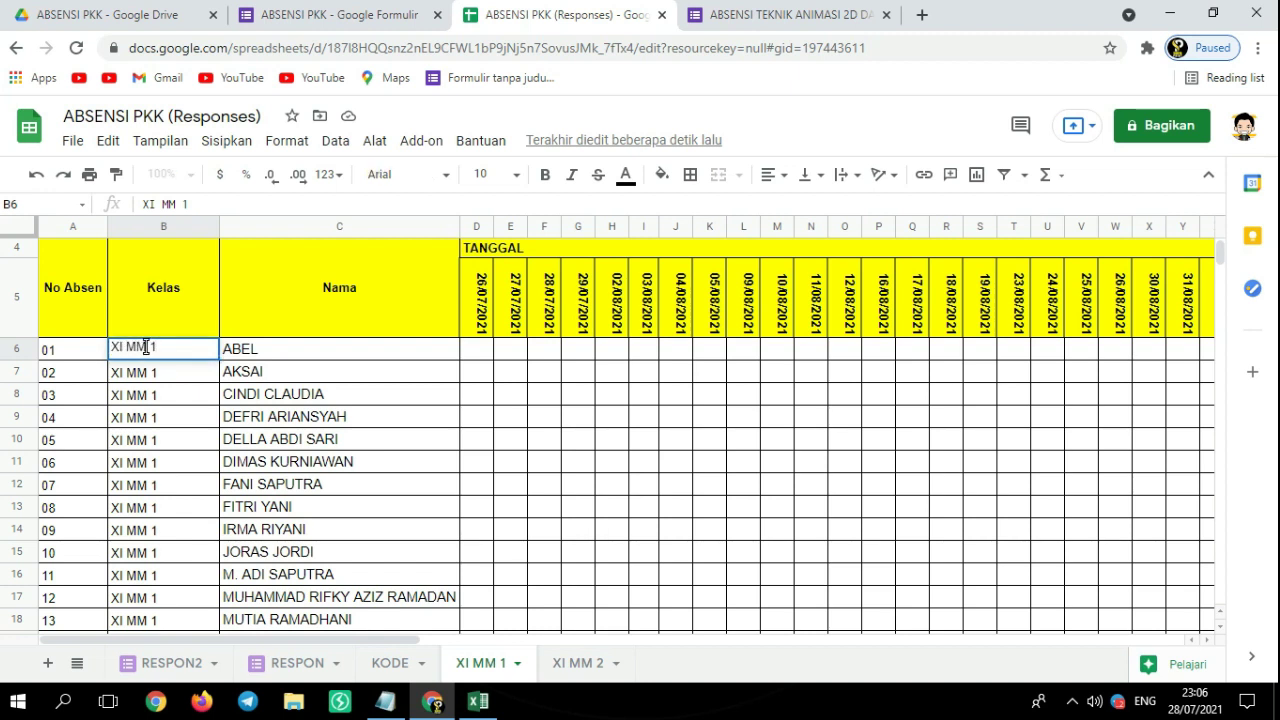
type("I")
left_click(166, 378)
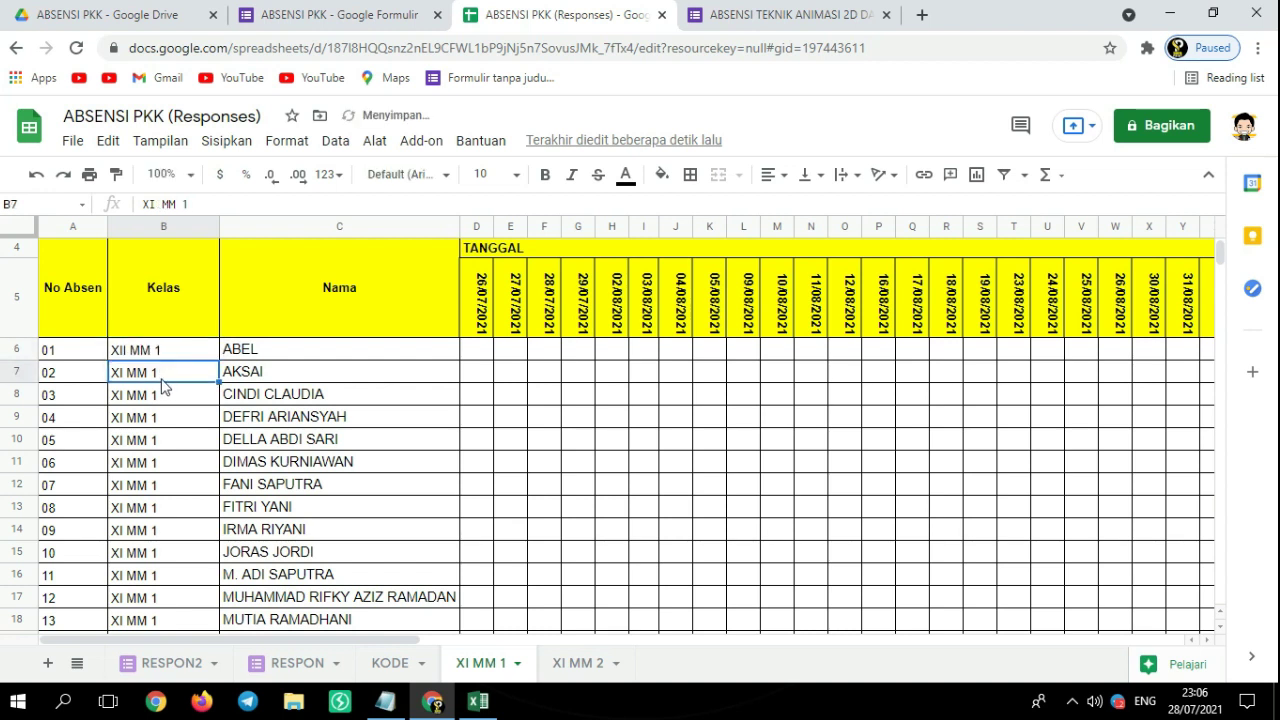
double_click(125, 372)
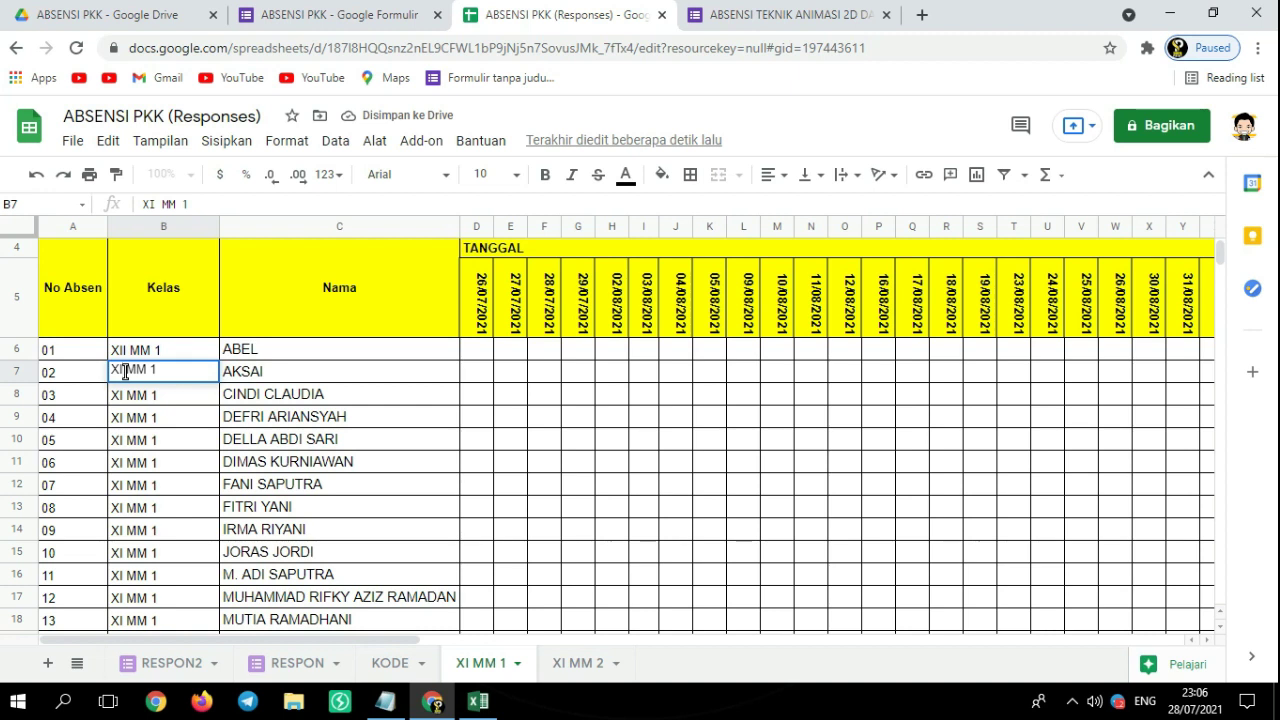
type("I")
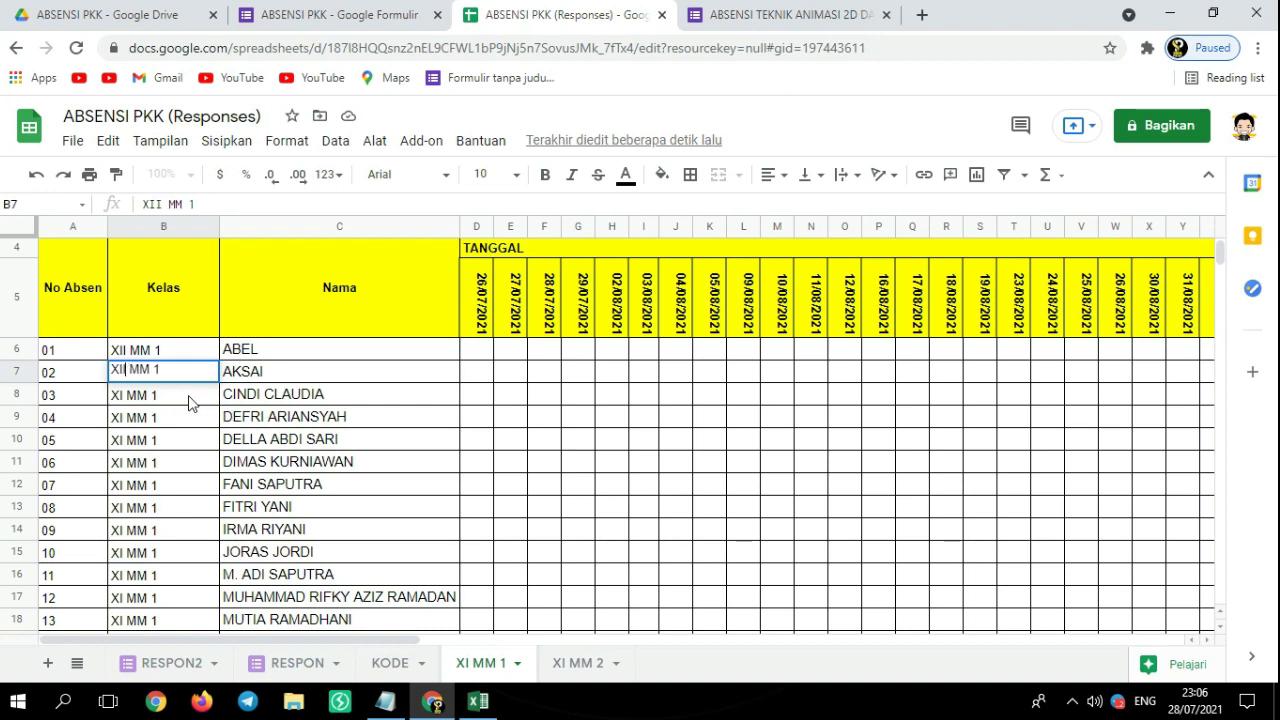
key("Return")
Fill XII MM 1 down the Kelas column through B6:B46
left_click(174, 354)
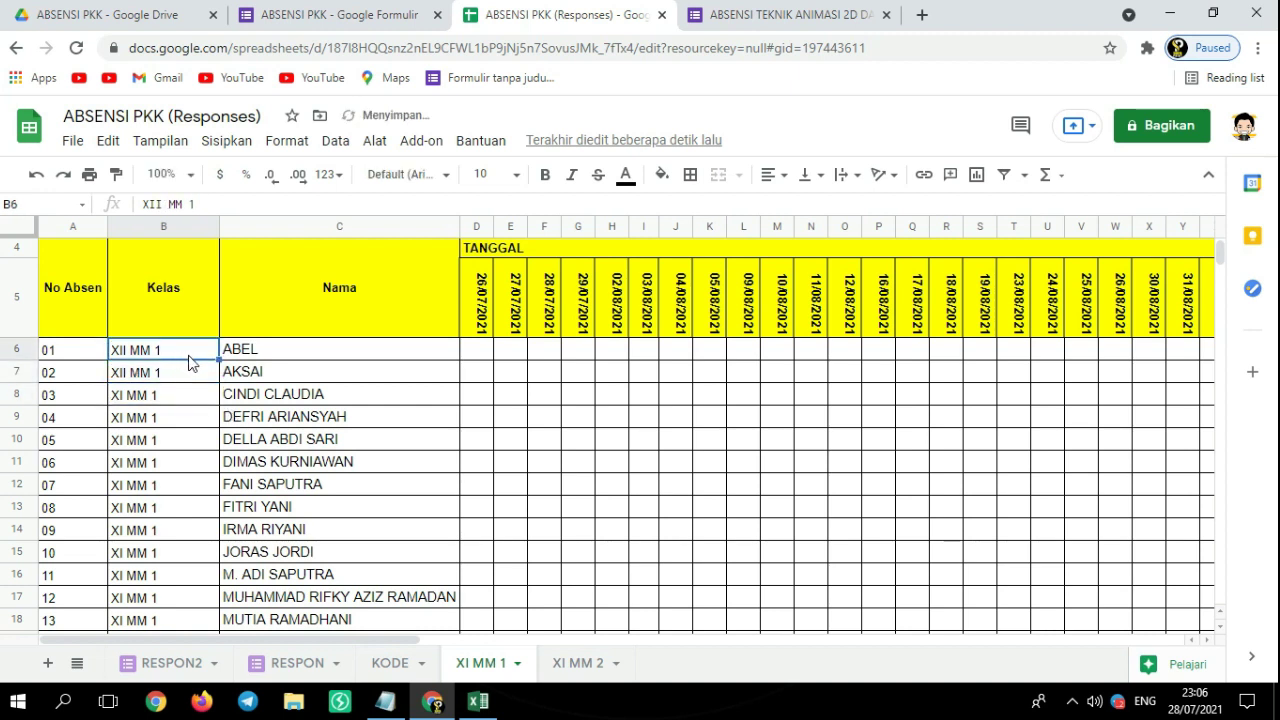
left_click(183, 378)
left_click(172, 352)
left_click_drag(172, 352, 222, 498)
scroll(224, 480, "up", 7)
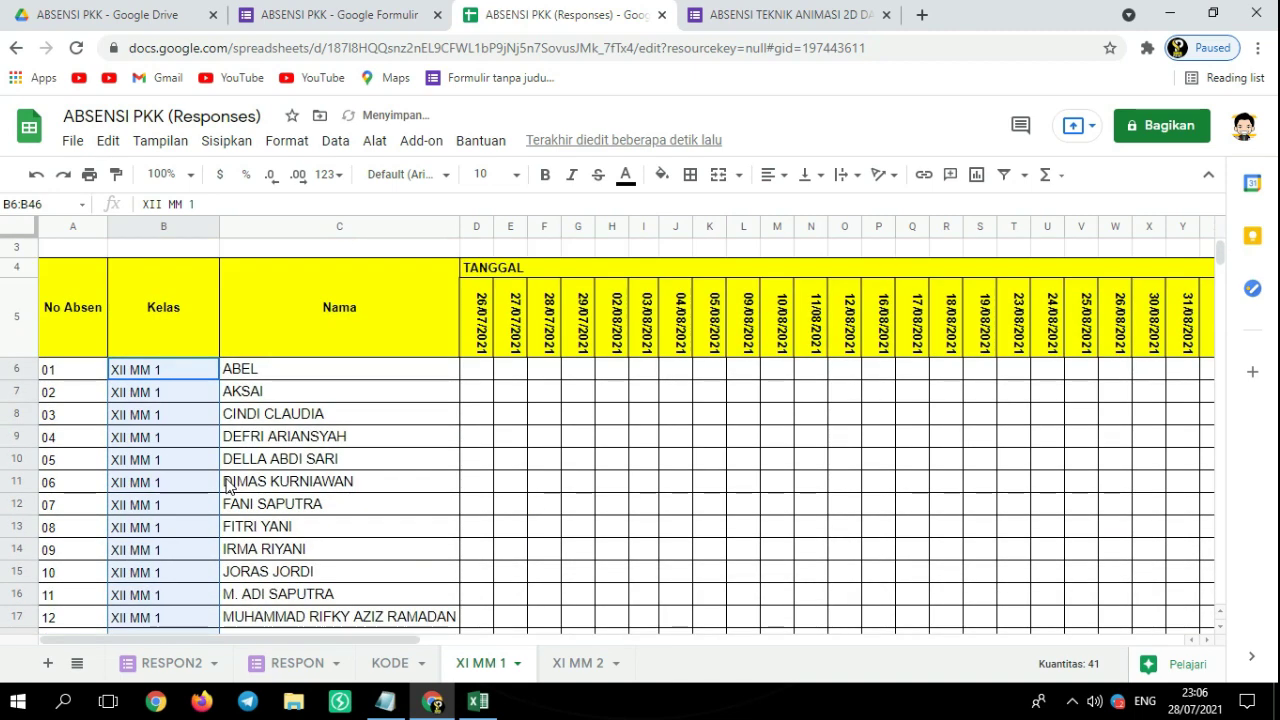
Clear the old student names from C6:C30 in the Nama column
left_click(340, 440)
left_click_drag(305, 370, 338, 537)
key("Delete")
scroll(338, 537, "up", 5)
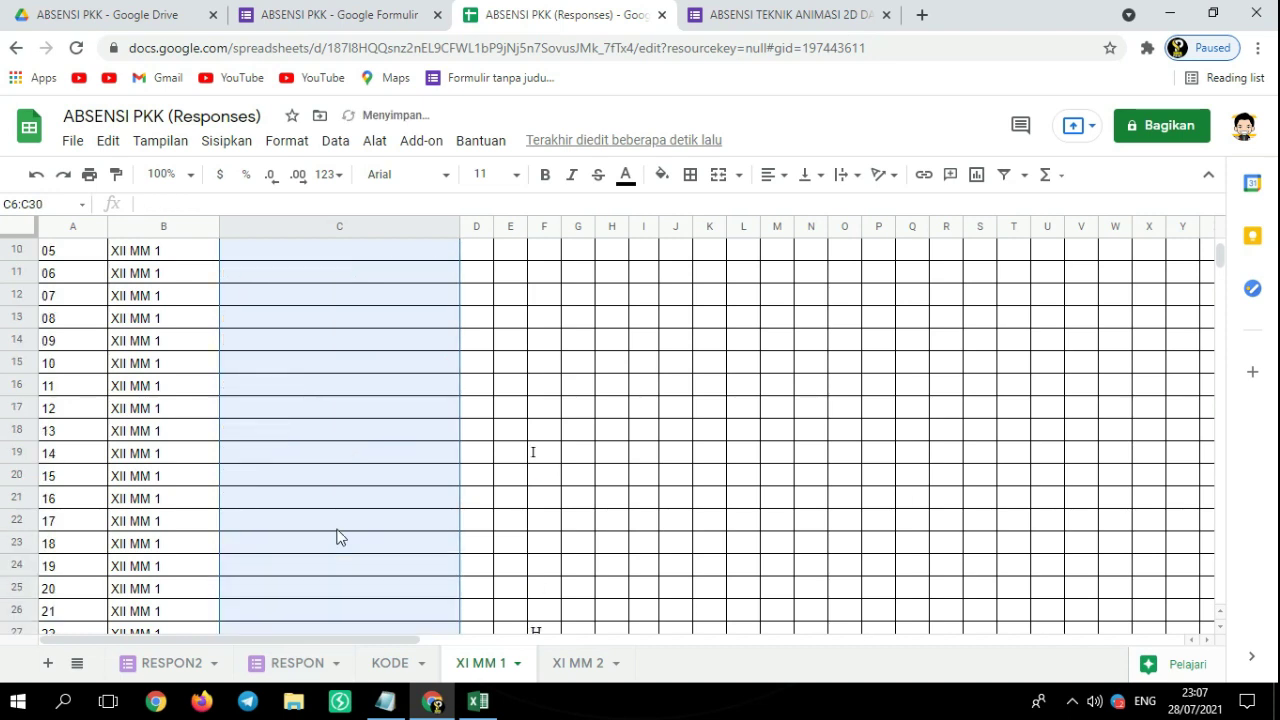
Switch to the XII workbook in Excel and copy the XII MM 1 student names from B4:B26 of Sheet2
left_click(306, 409)
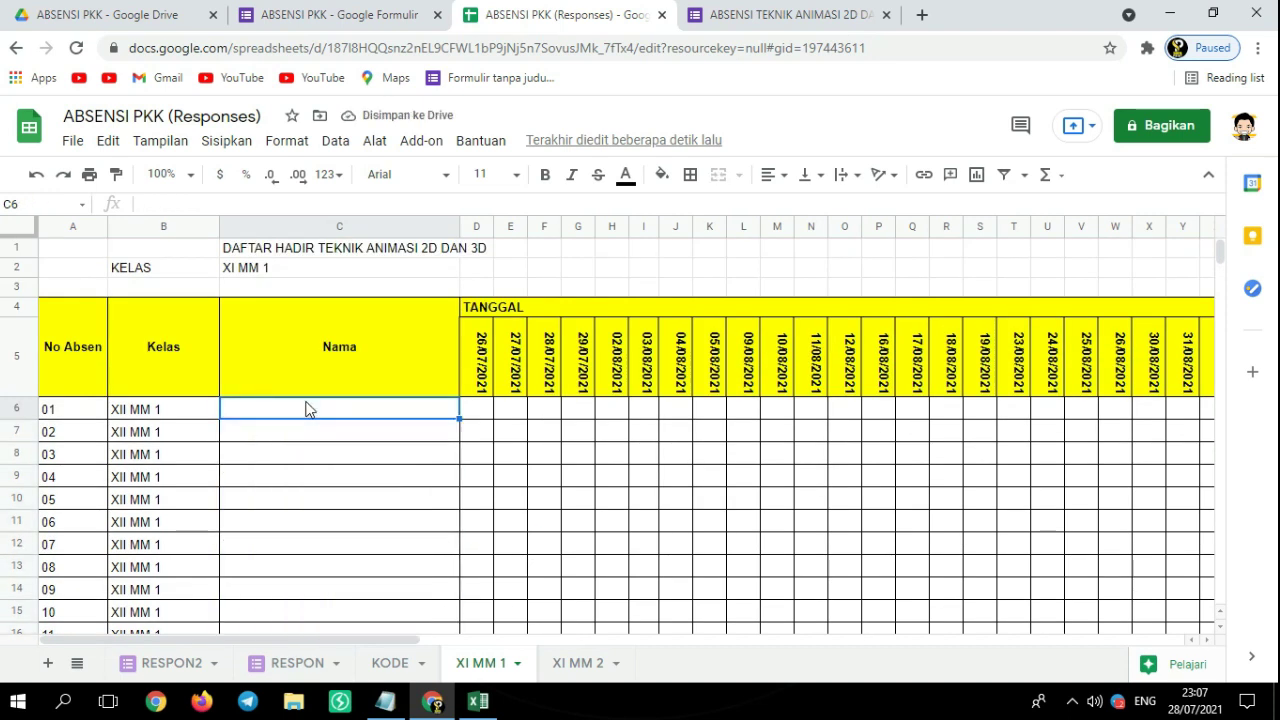
left_click(478, 701)
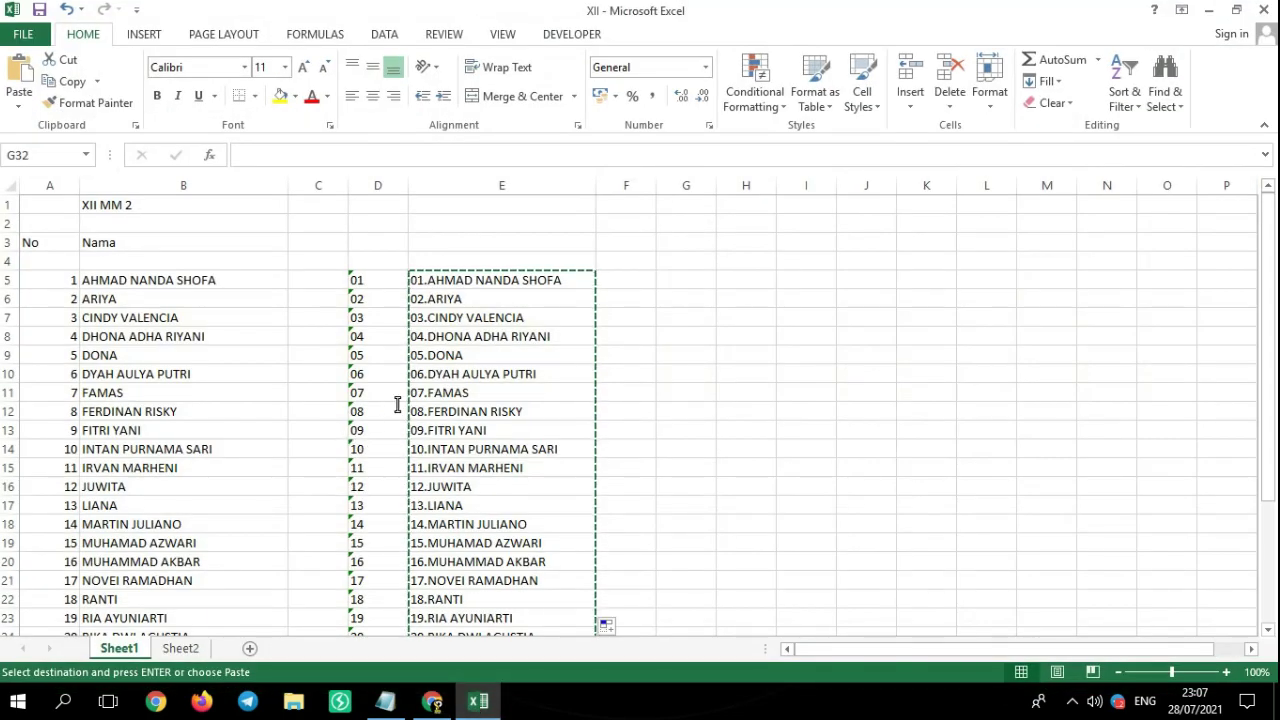
scroll(411, 500, "down", 1)
scroll(411, 500, "down", 2)
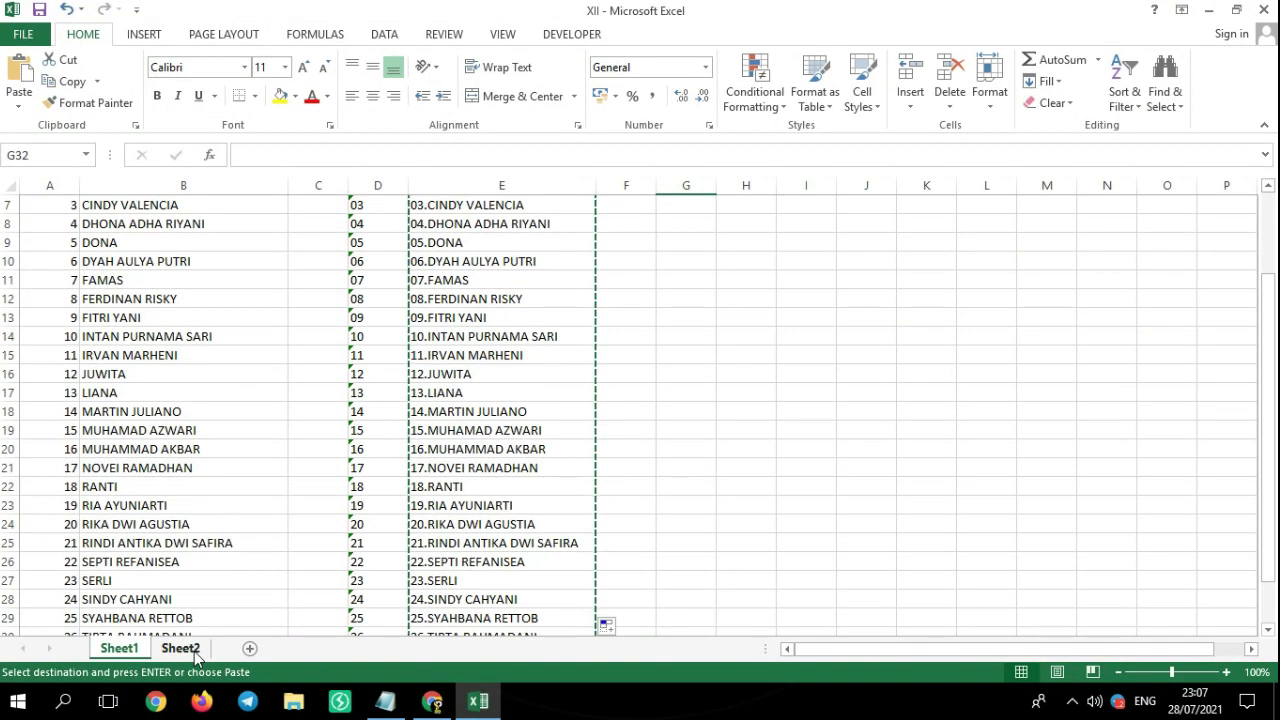
left_click(181, 648)
scroll(360, 470, "up", 1)
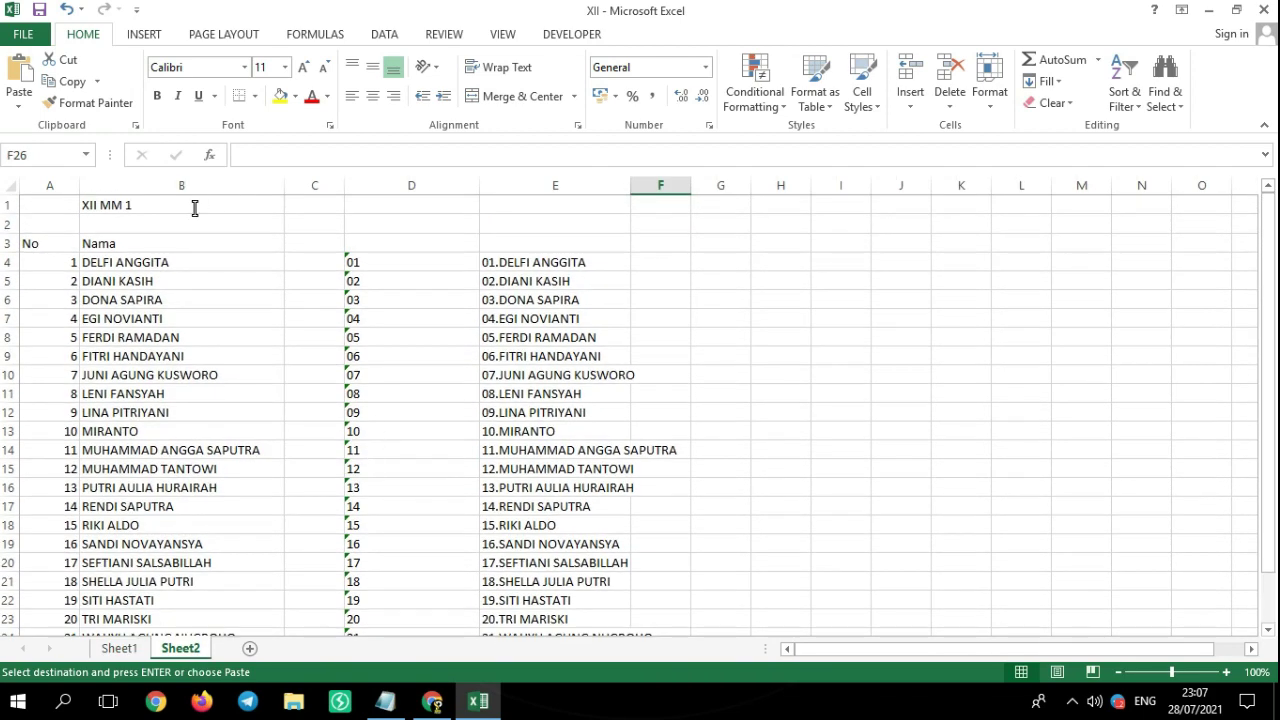
left_click_drag(508, 267, 514, 281)
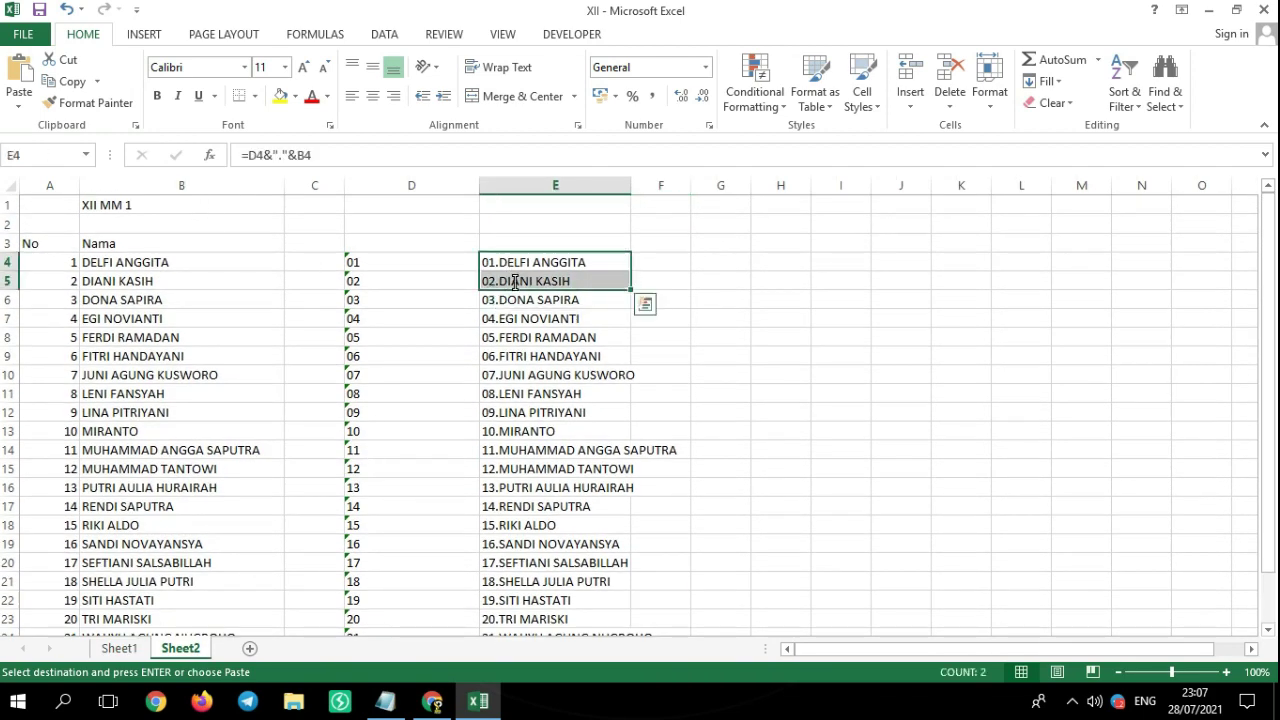
left_click_drag(202, 262, 184, 580)
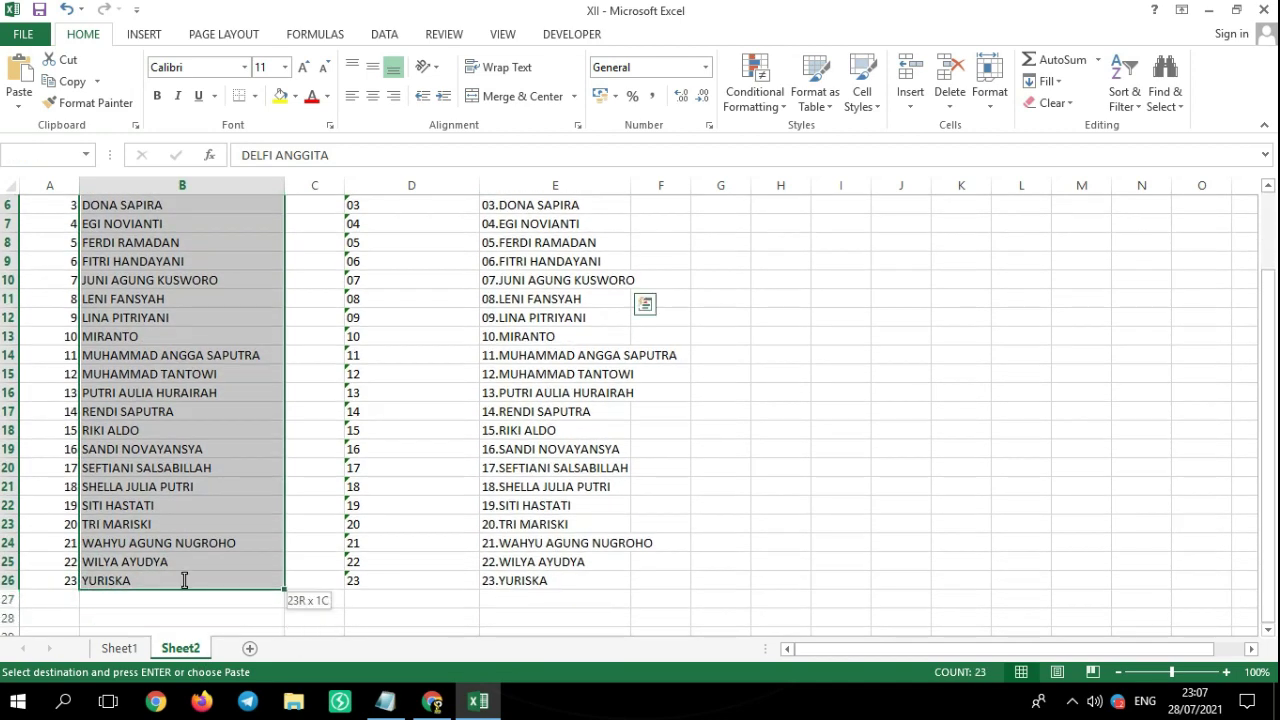
scroll(184, 580, "up", 2)
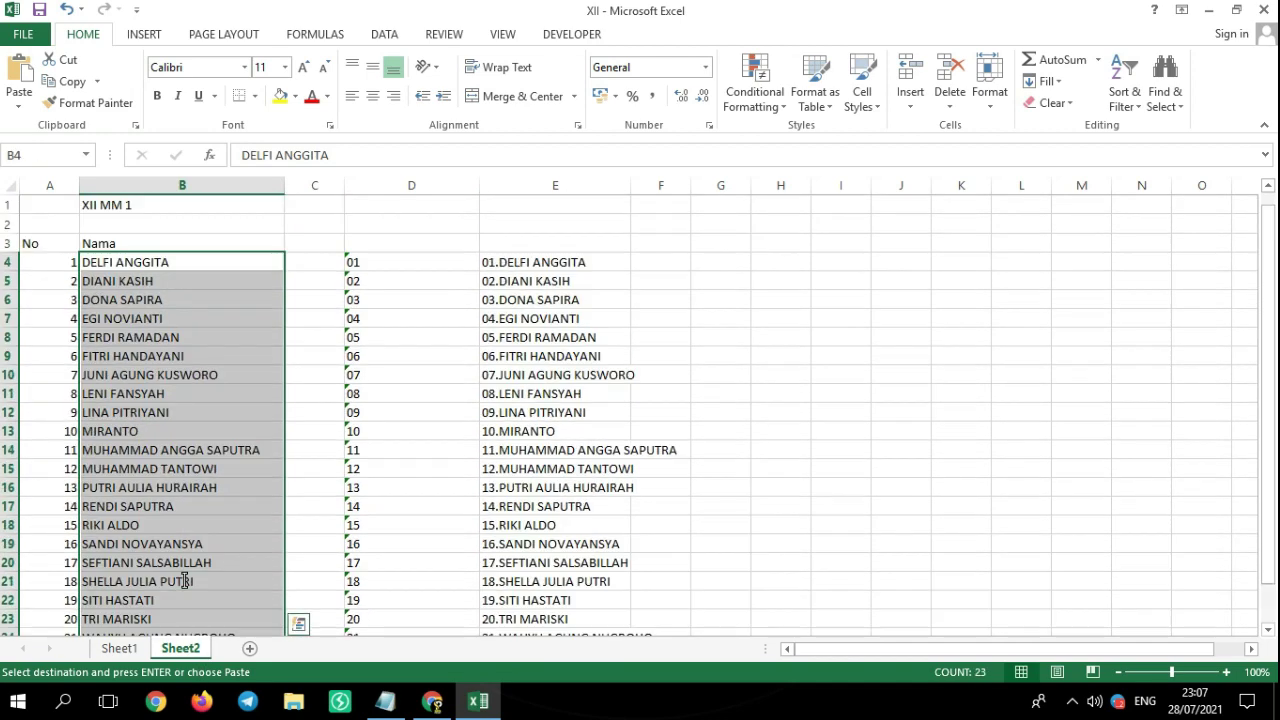
right_click(181, 303)
left_click(222, 338)
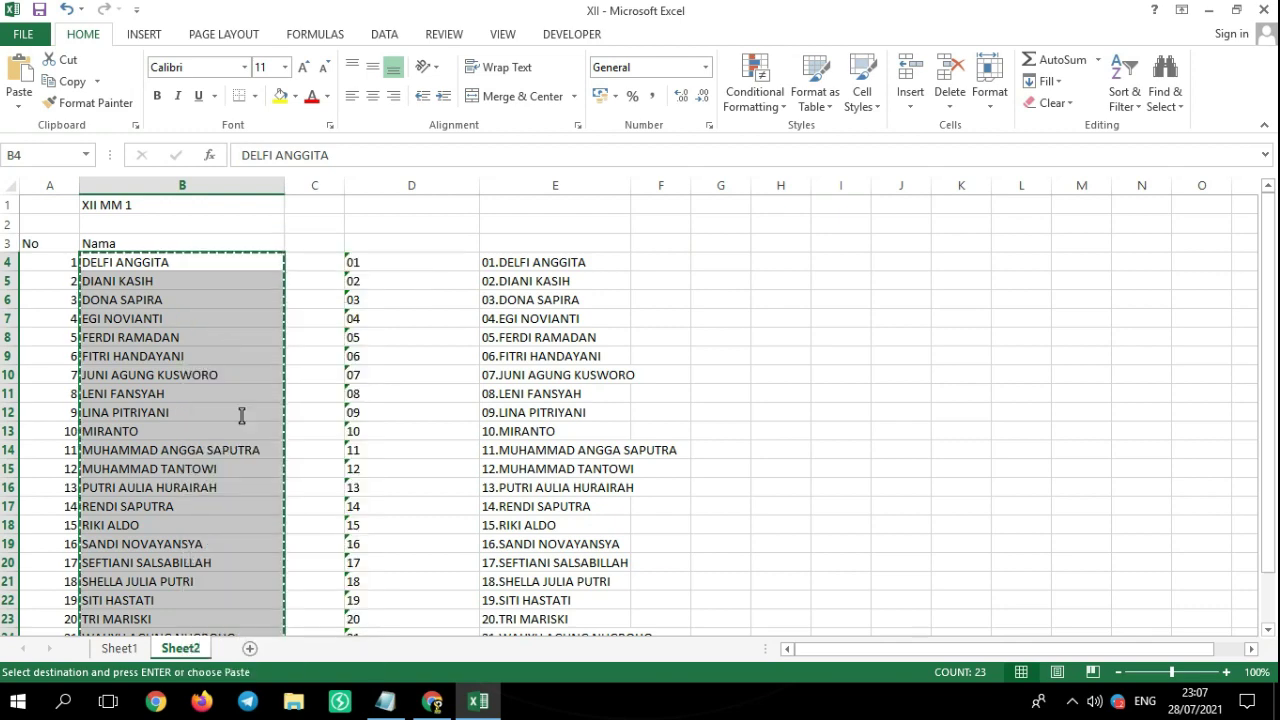
Return to the attendance spreadsheet and paste the copied student names into the Nama column starting at C6
left_click(430, 700)
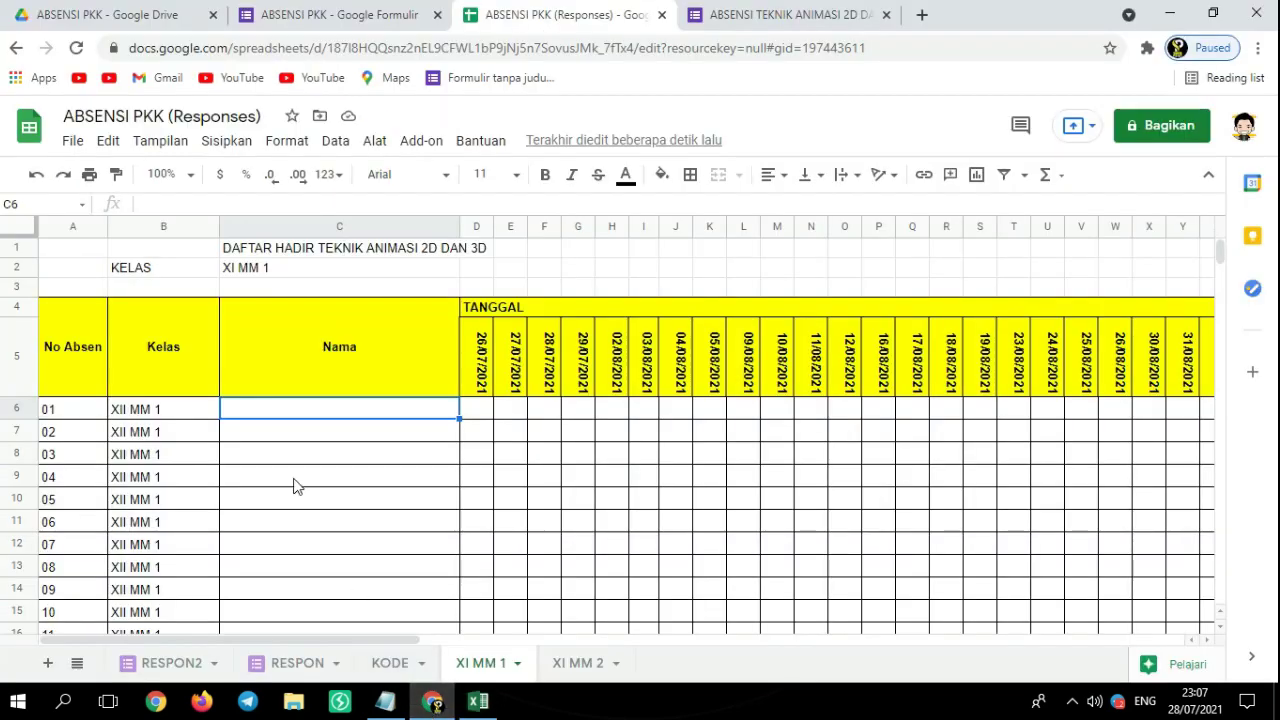
right_click(285, 417)
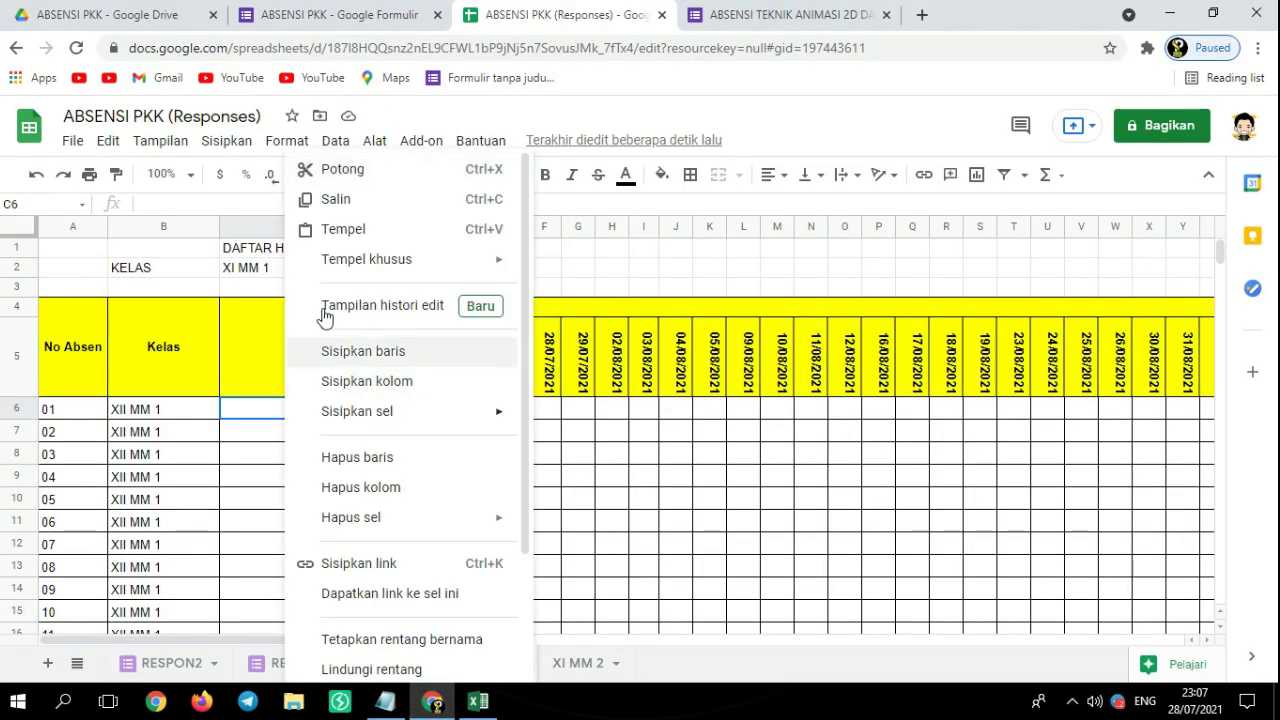
left_click(349, 237)
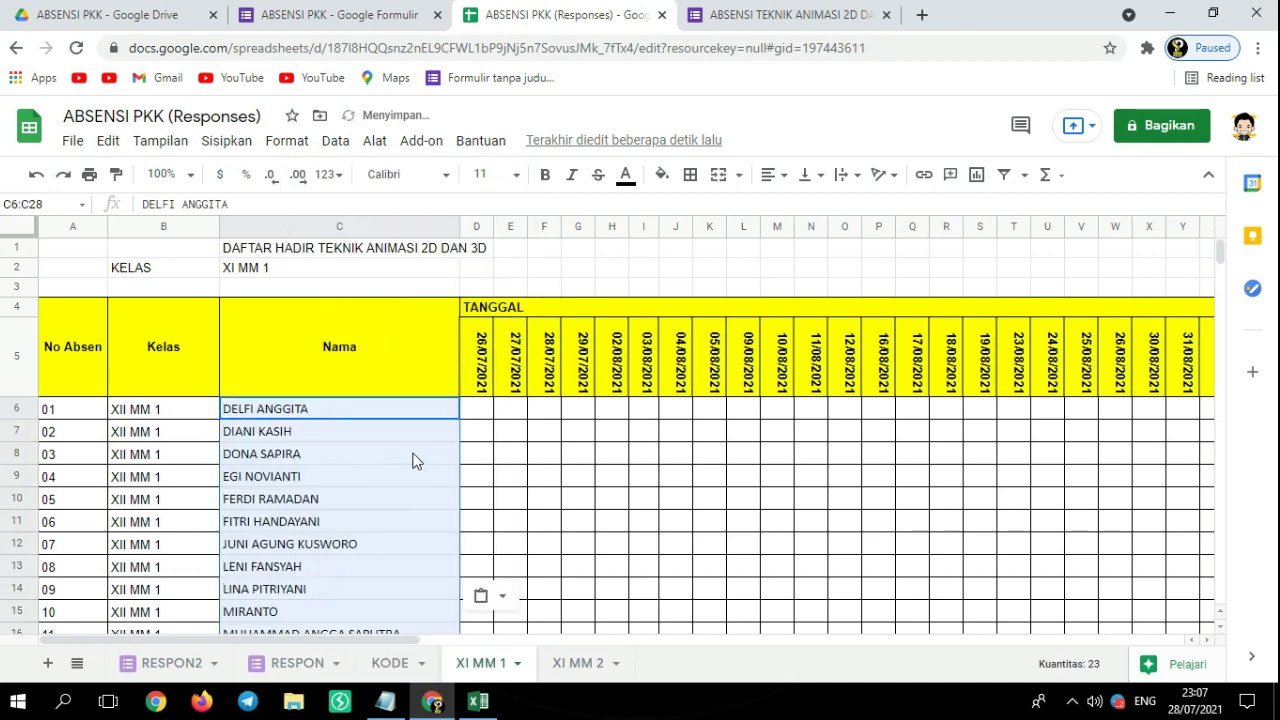
Check the pasted student names against the attendance numbers and the marks in the date columns
scroll(412, 456, "down", 3)
scroll(405, 452, "down", 1)
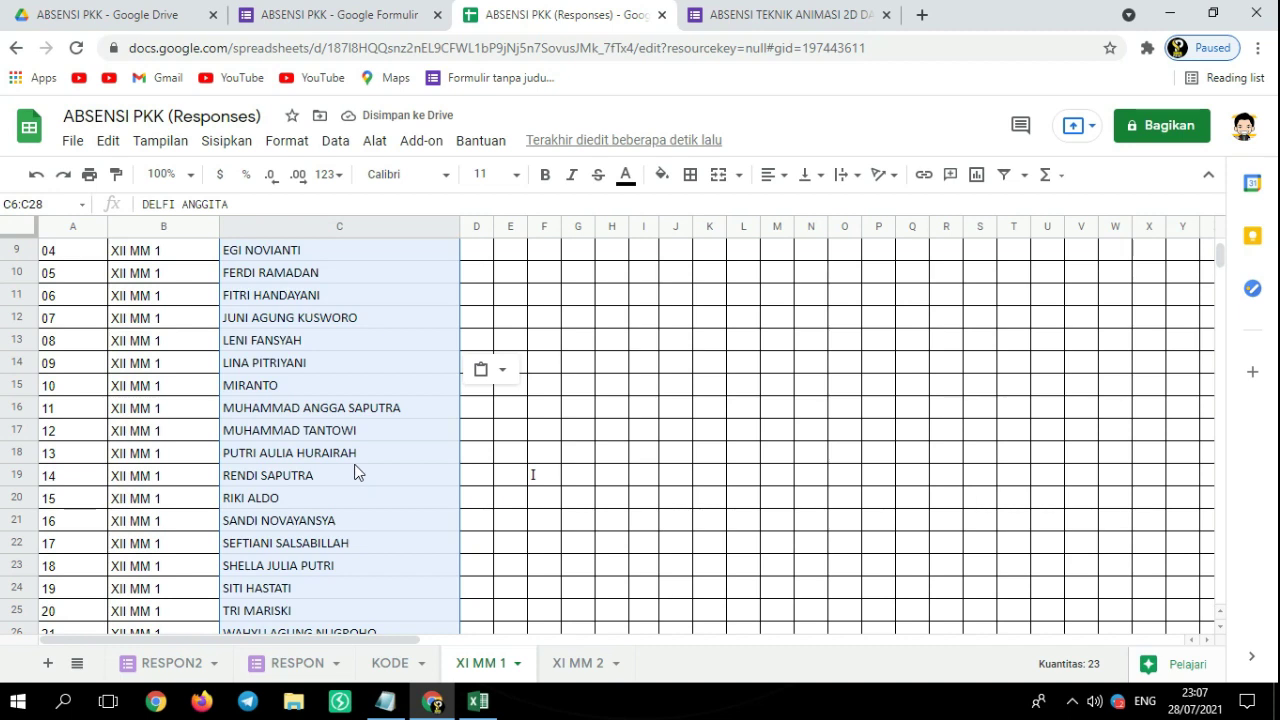
left_click(356, 460)
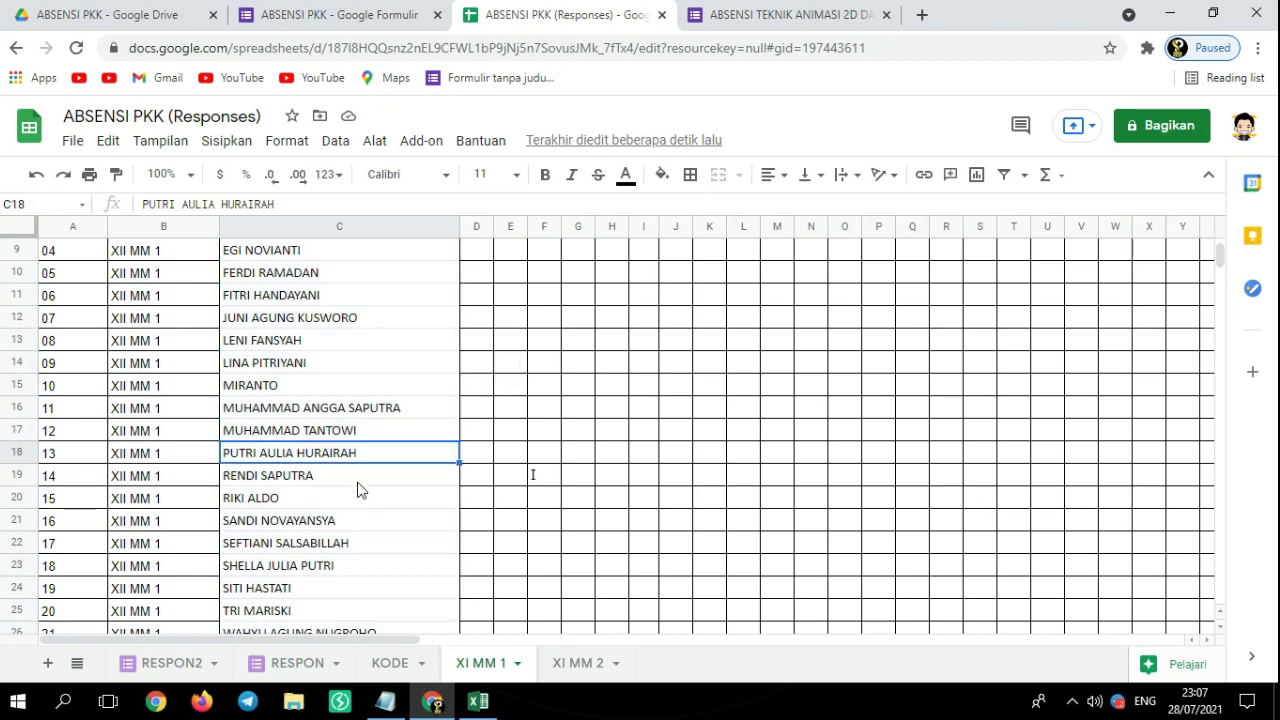
scroll(361, 489, "down", 1)
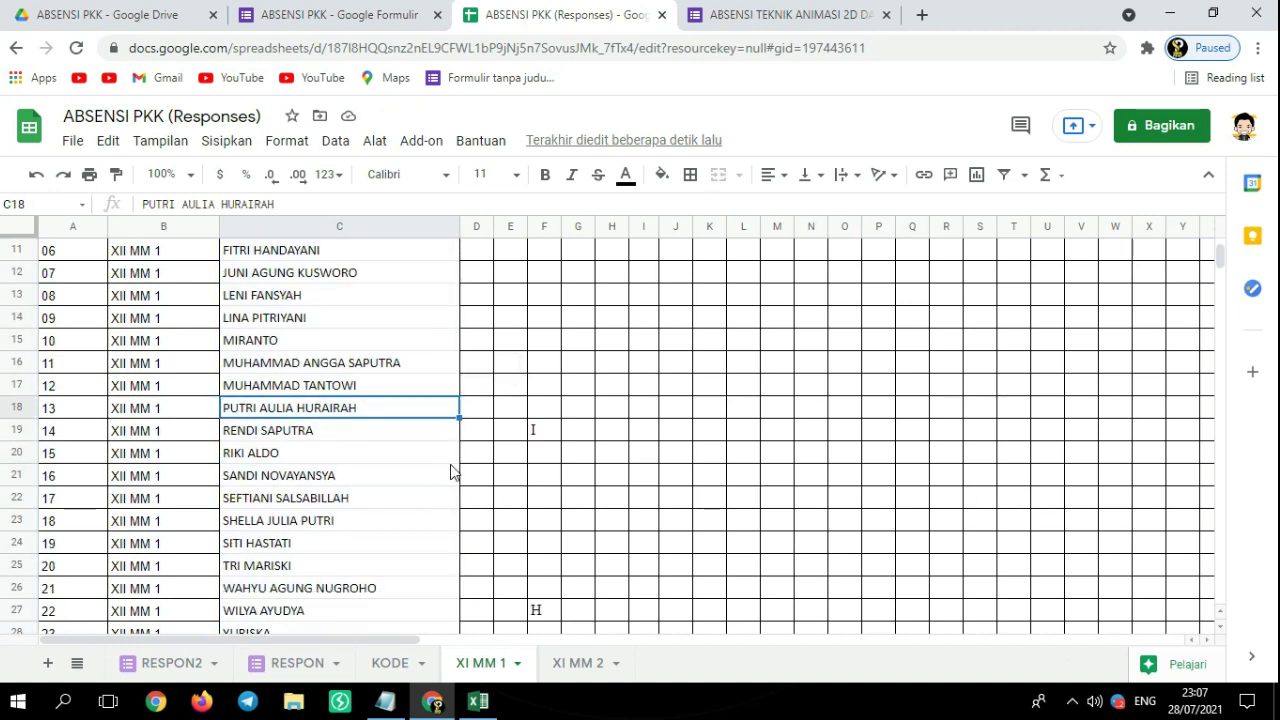
scroll(450, 476, "down", 3)
scroll(443, 491, "up", 2)
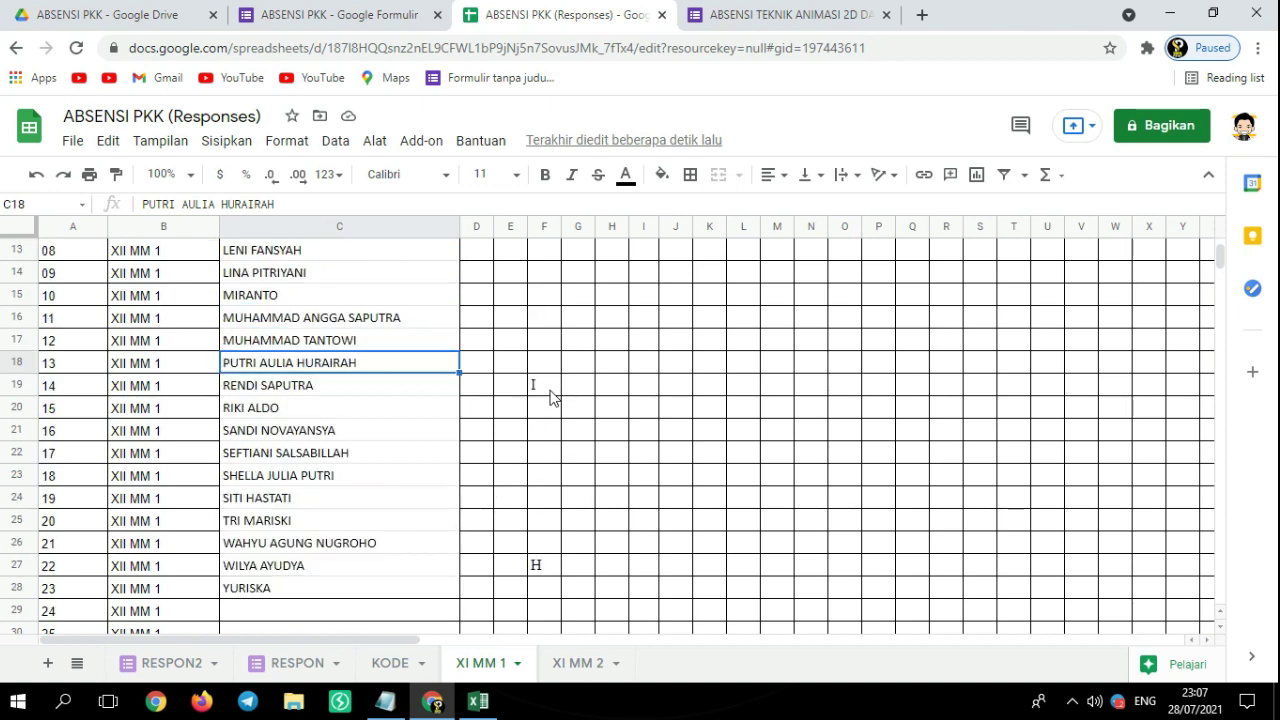
scroll(552, 405, "up", 5)
scroll(552, 480, "down", 2)
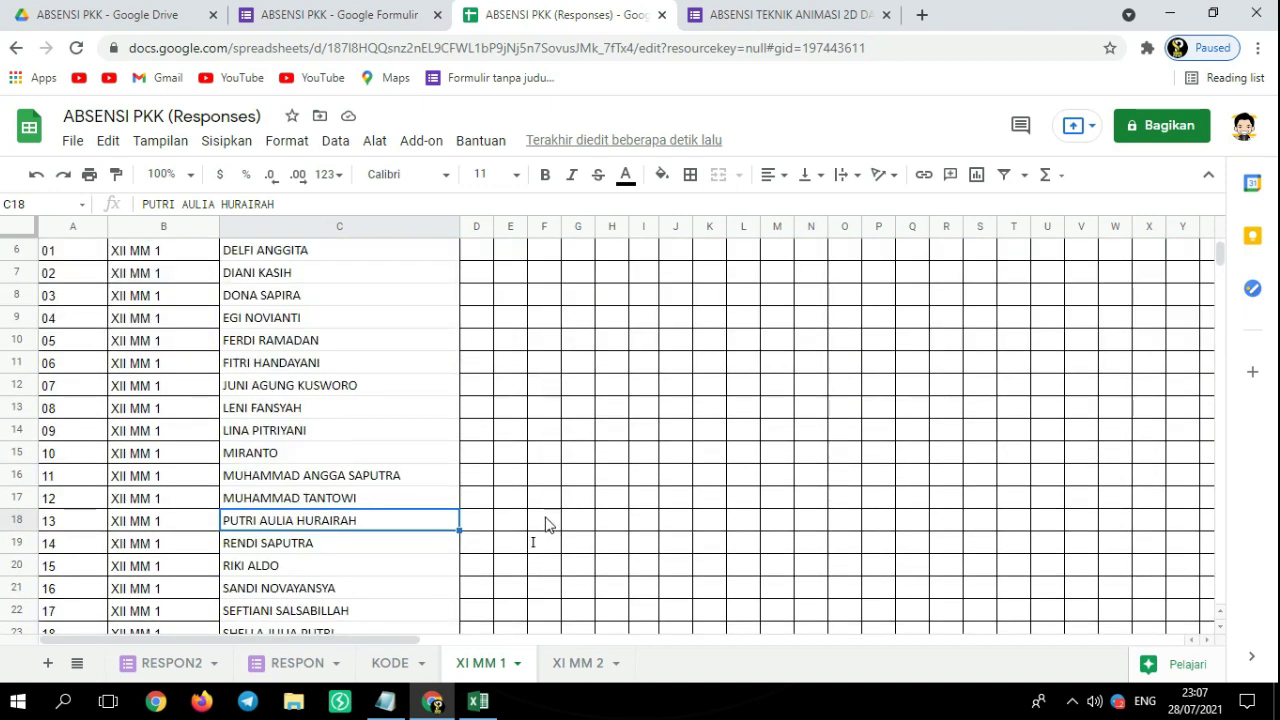
scroll(546, 520, "down", 3)
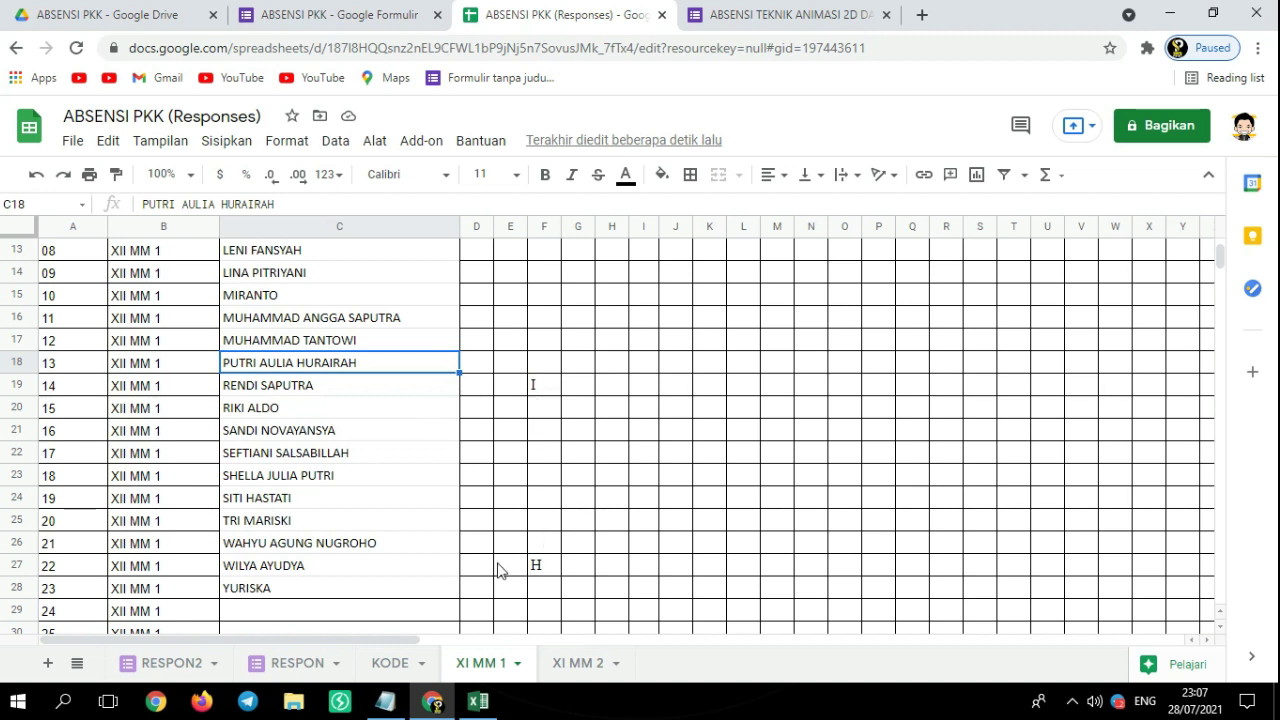
scroll(514, 371, "down", 1)
scroll(540, 440, "up", 2)
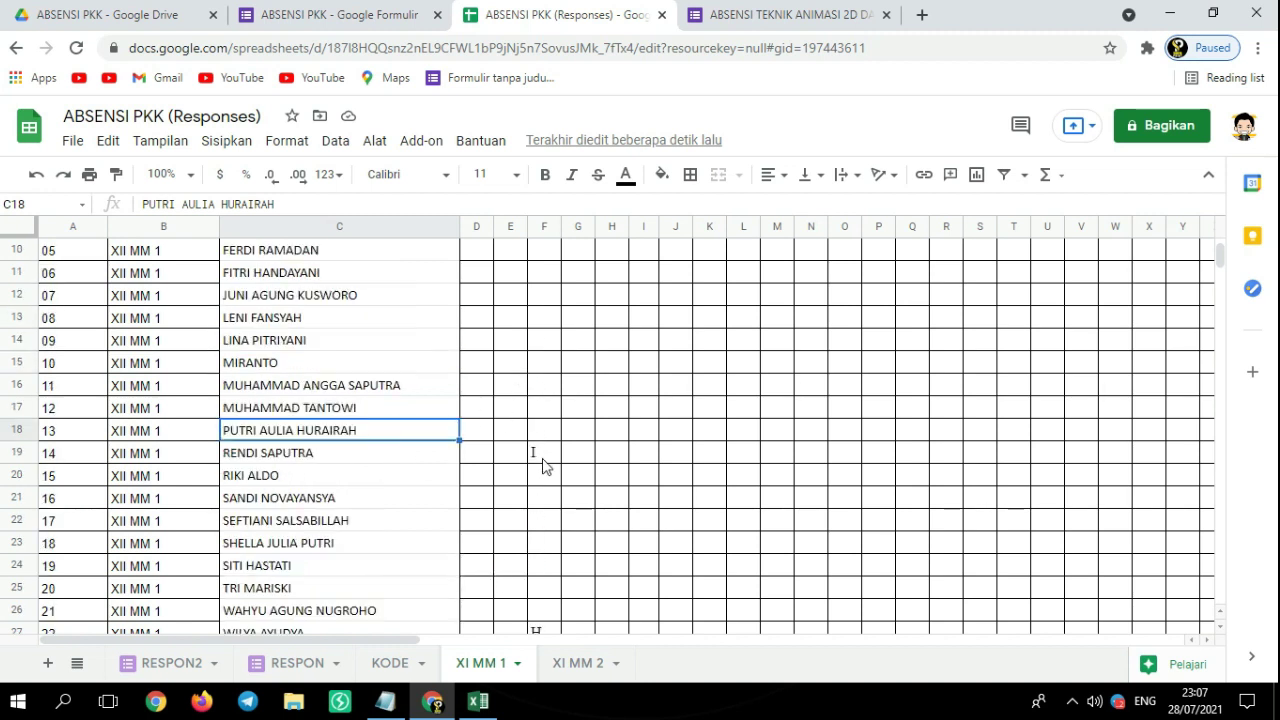
scroll(343, 507, "down", 2)
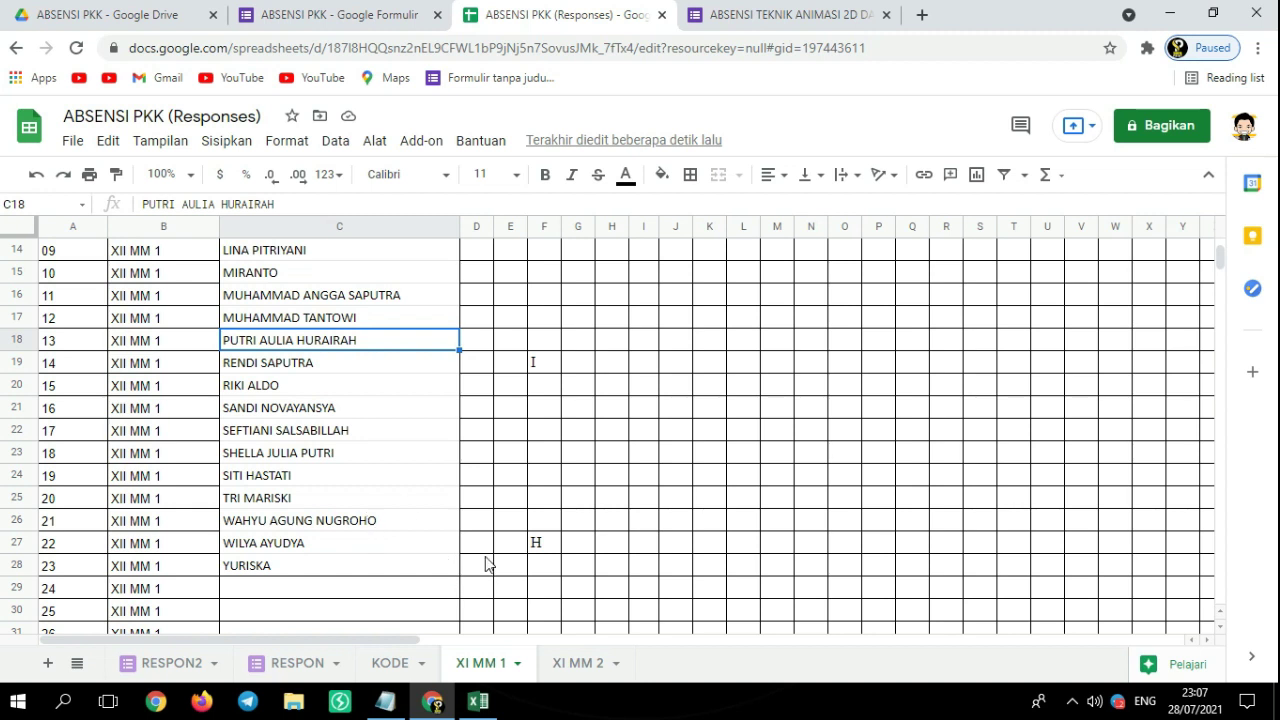
Rename the XI MM 1 sheet as XII MM 1
left_click(518, 663)
left_click(492, 428)
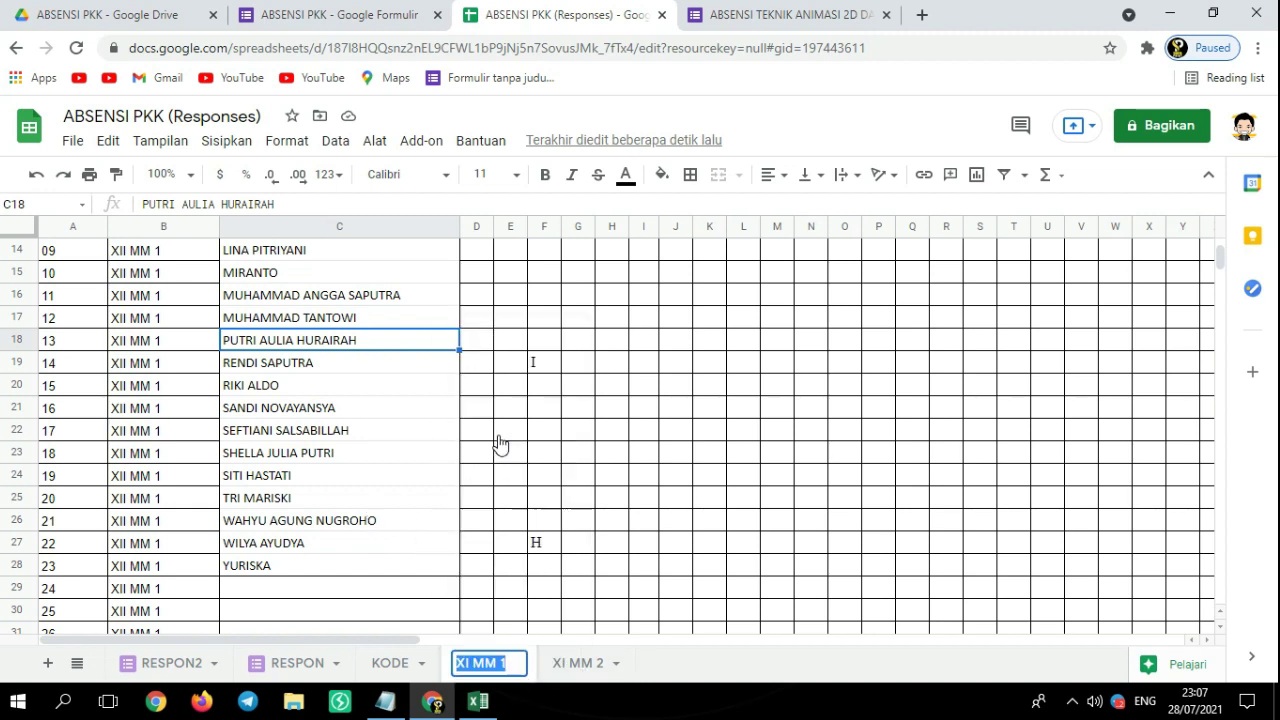
left_click(473, 666)
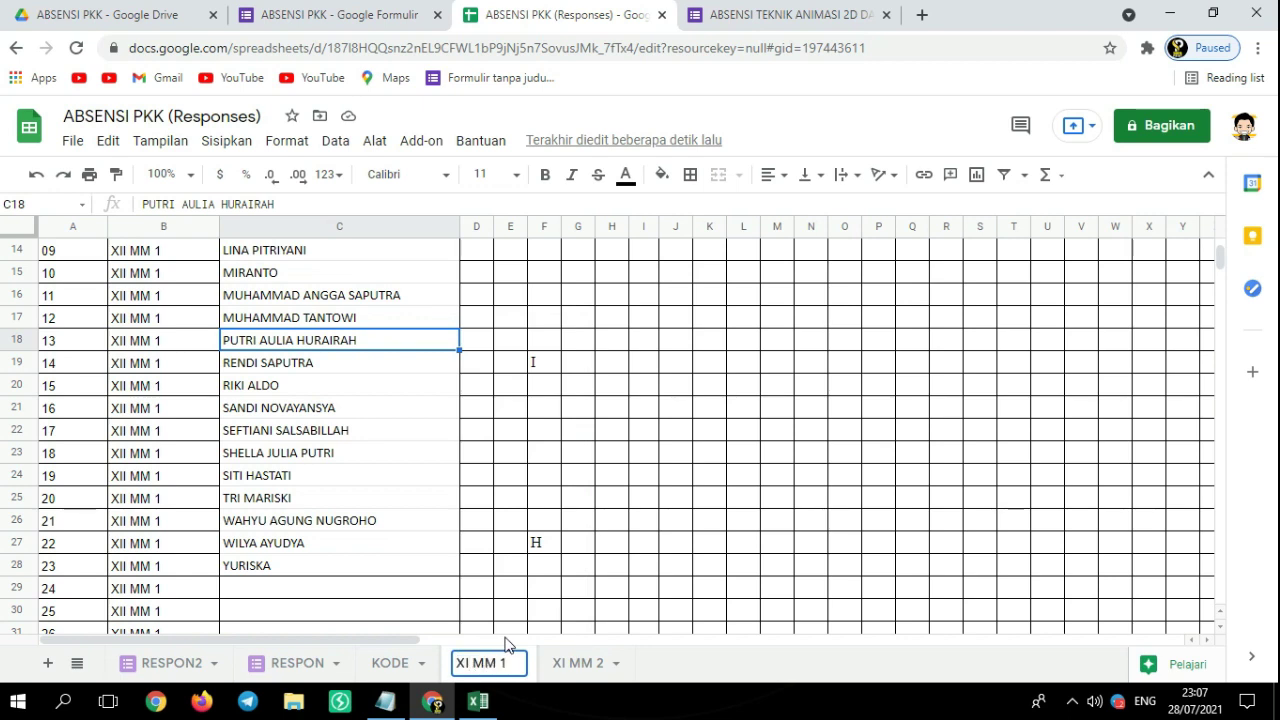
type("I")
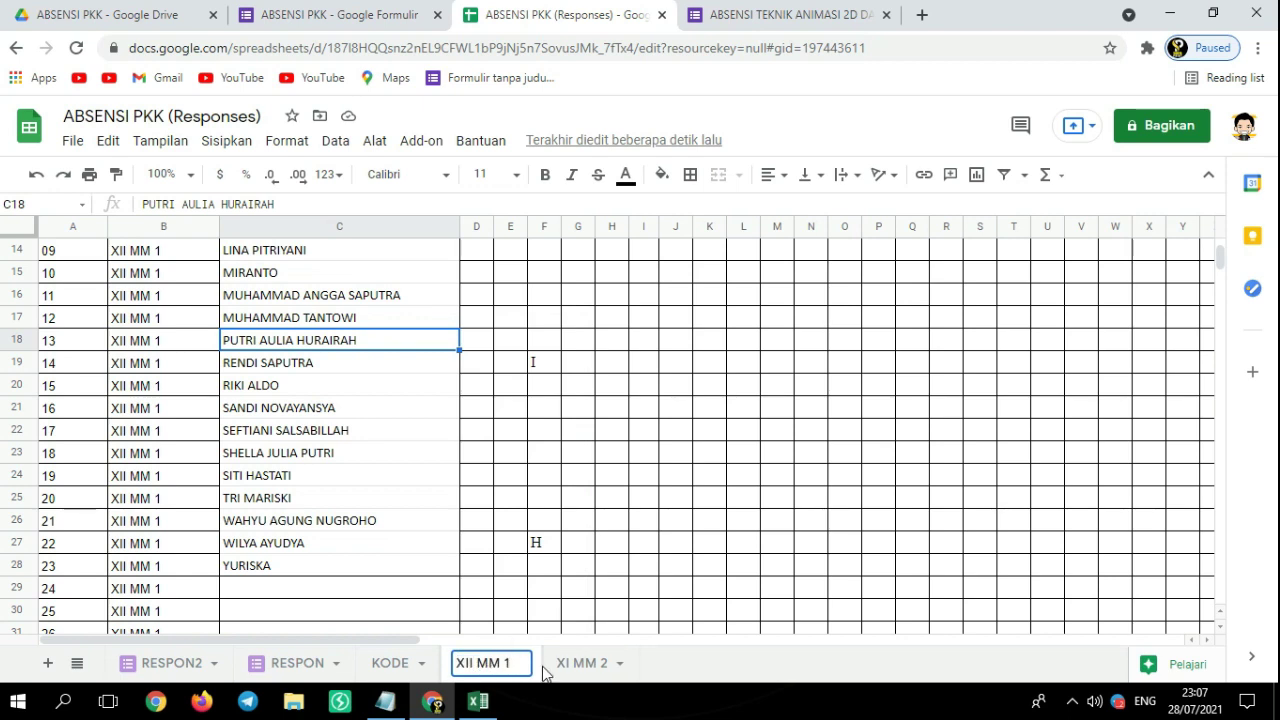
On the XI MM 2 sheet, change the class in cells B6 and B7 to XII MM 2
left_click(585, 668)
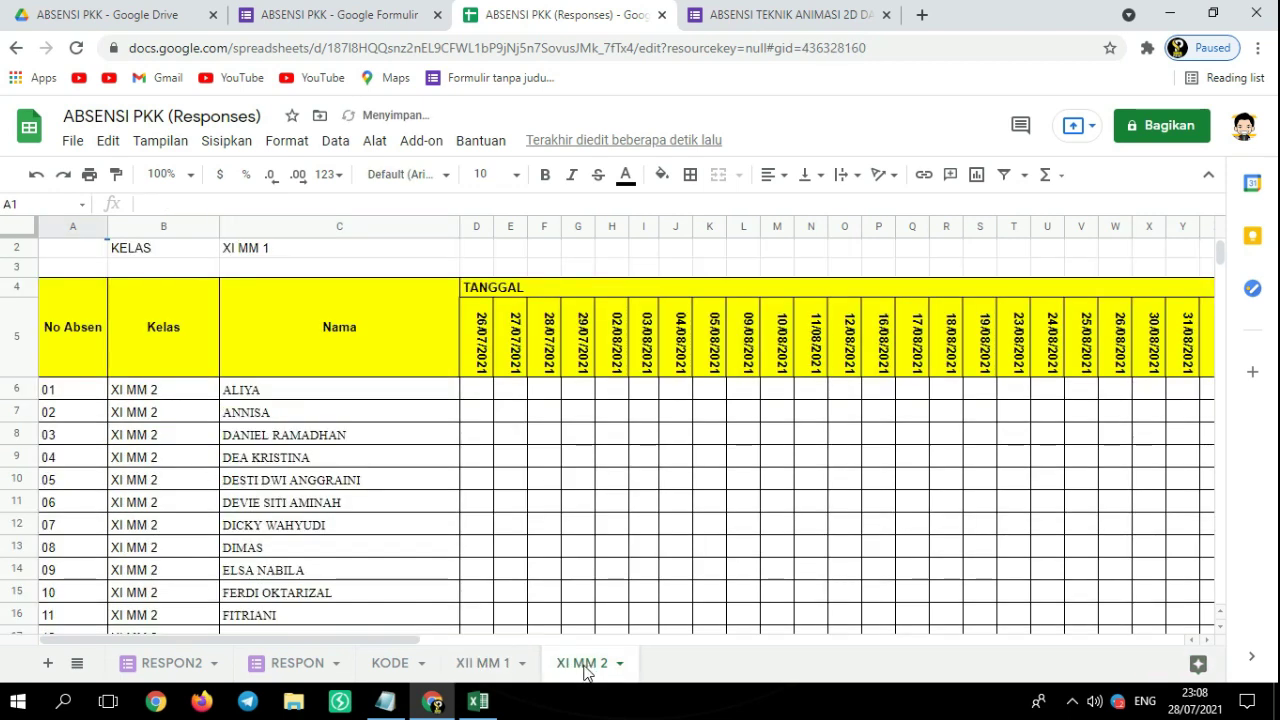
left_click(124, 398)
double_click(124, 393)
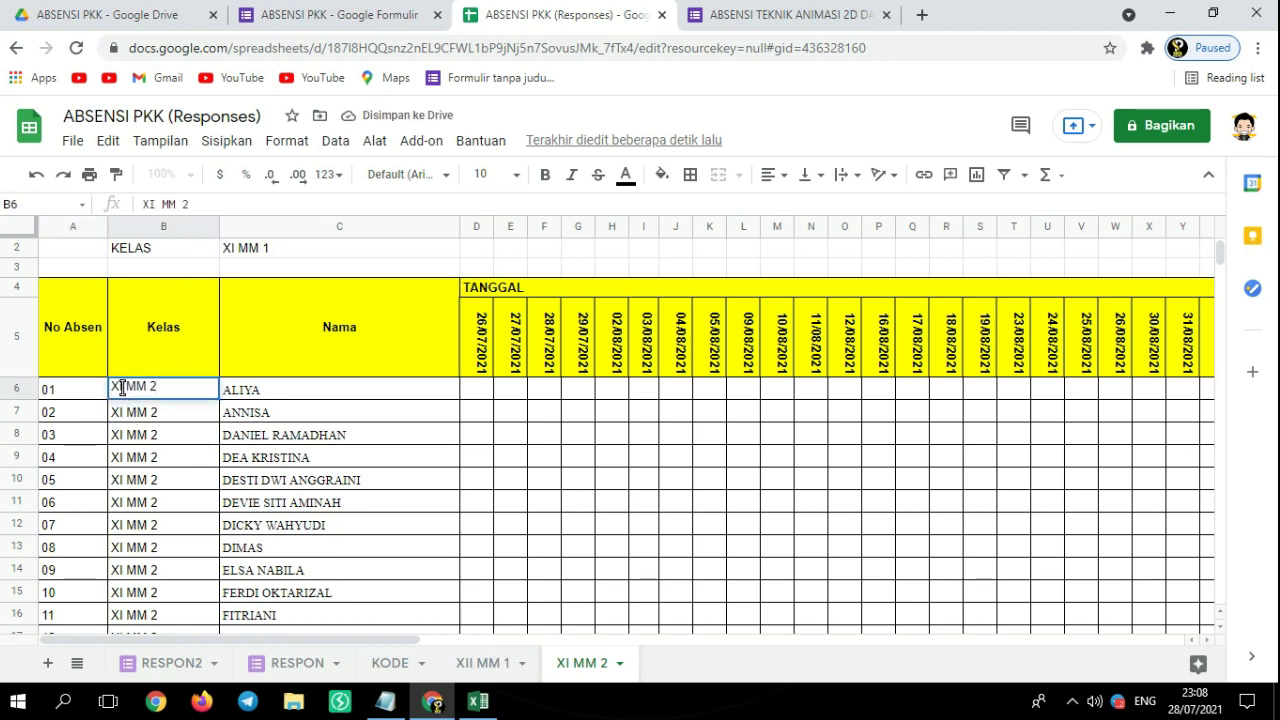
left_click(123, 388)
type("I")
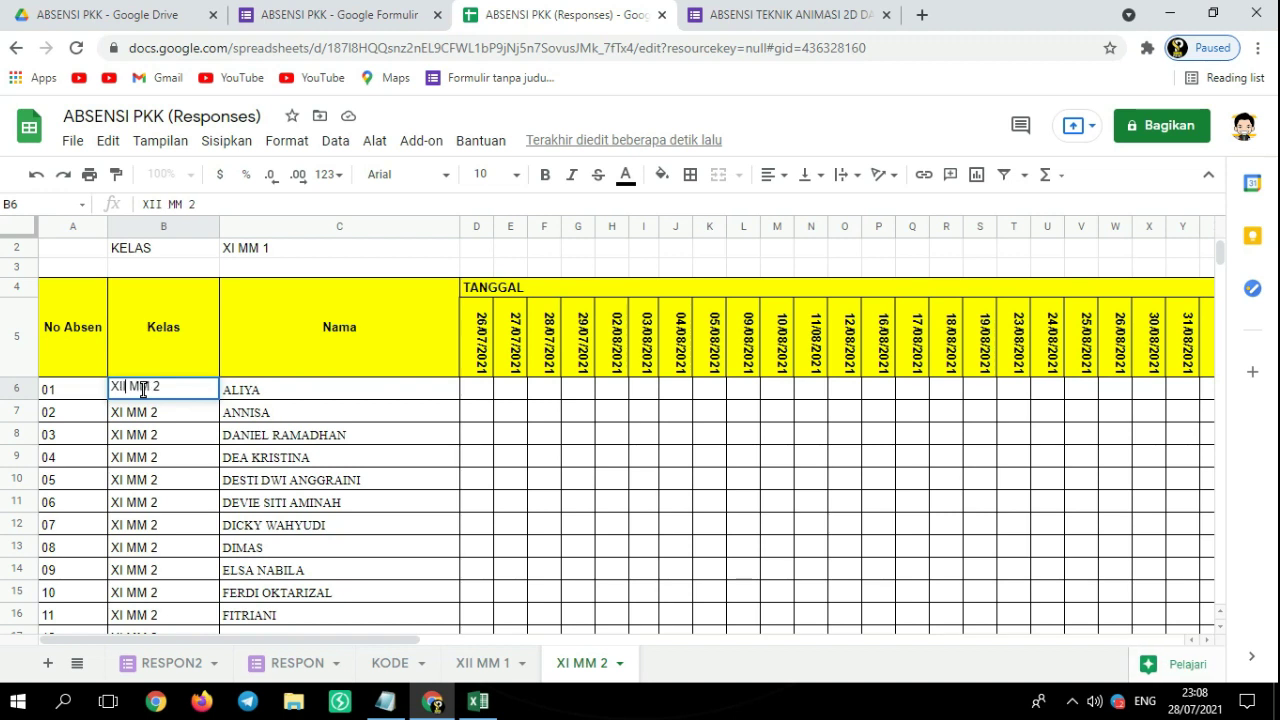
left_click(124, 420)
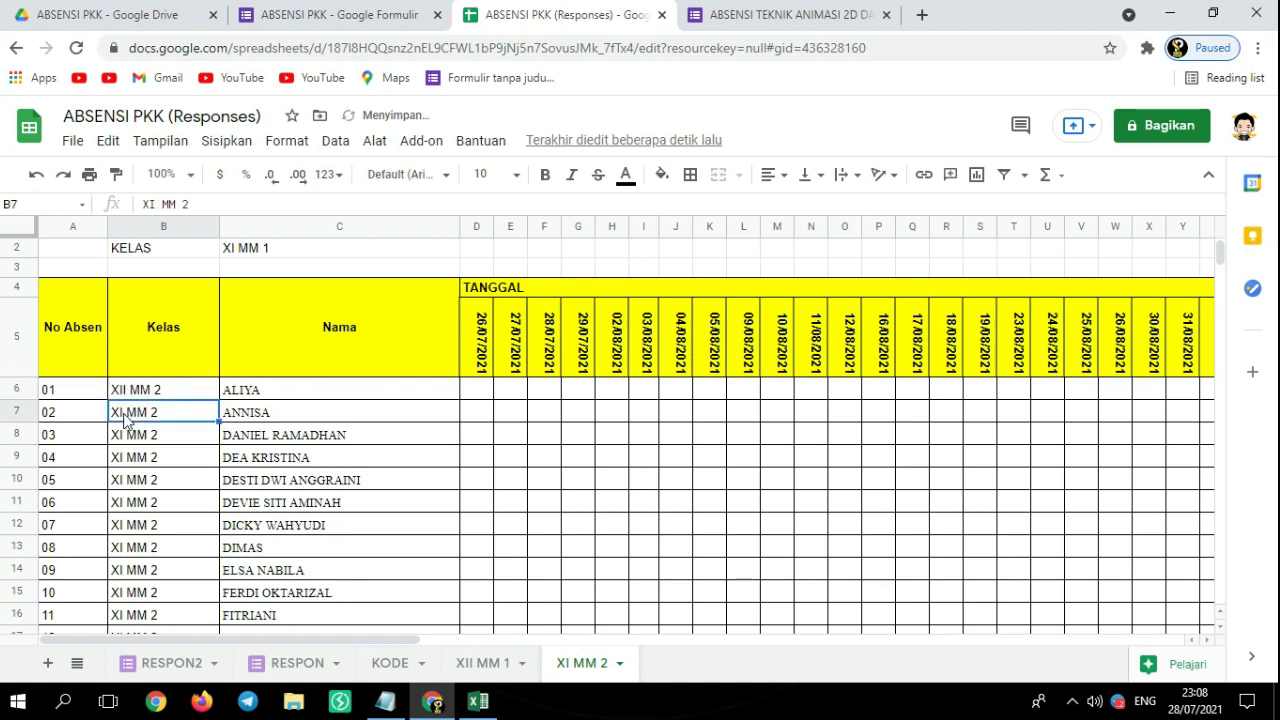
double_click(125, 418)
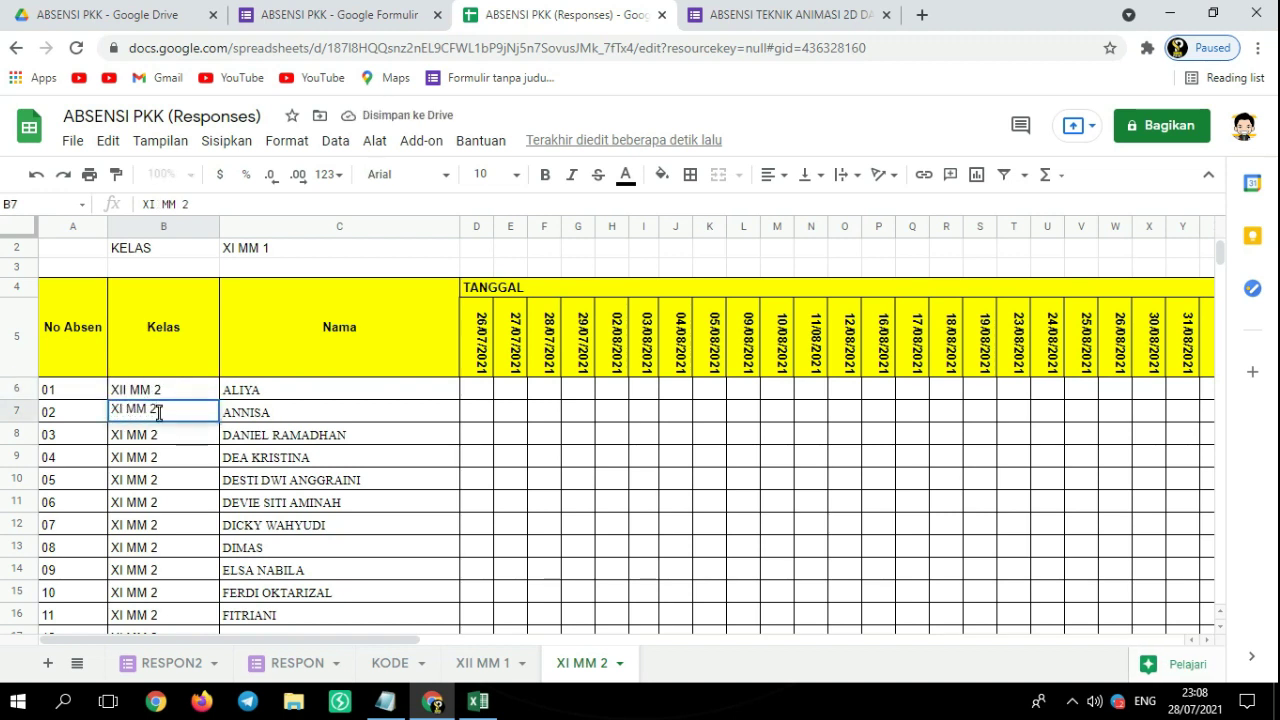
type("I")
left_click(182, 434)
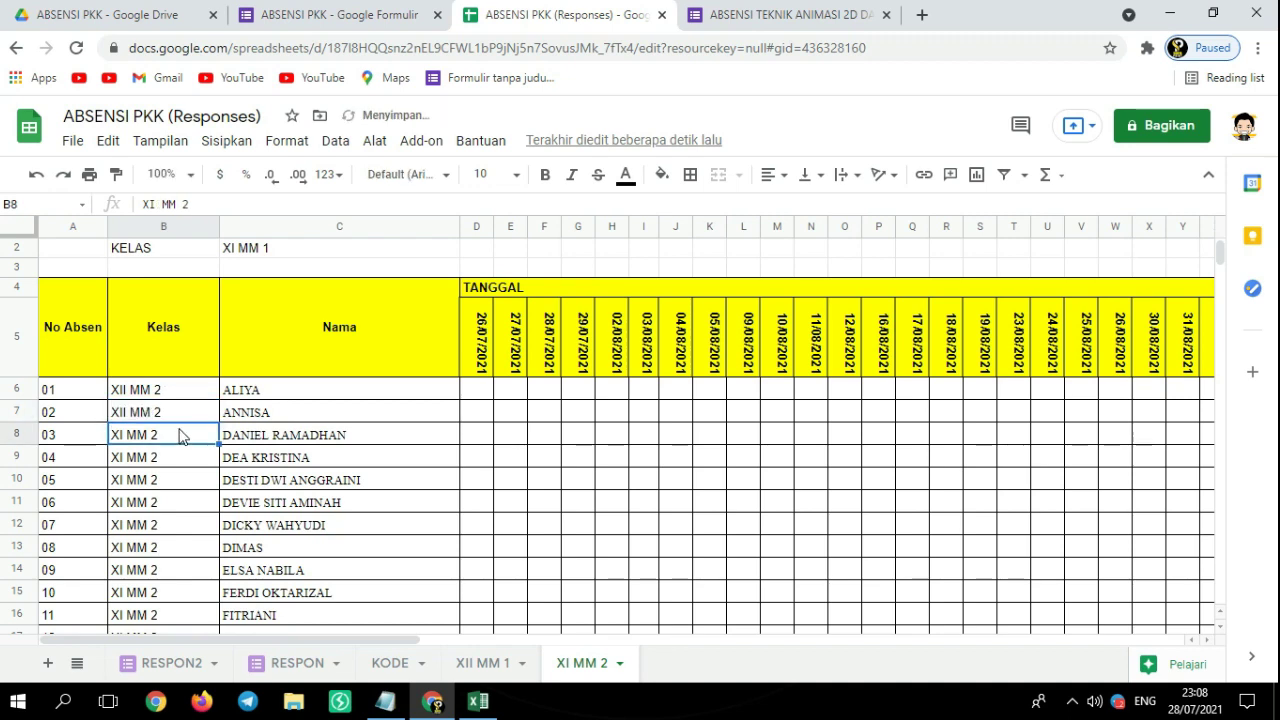
Fill XII MM 2 down the Kelas column through B6:B46
left_click_drag(190, 398, 215, 500)
scroll(215, 500, "up", 6)
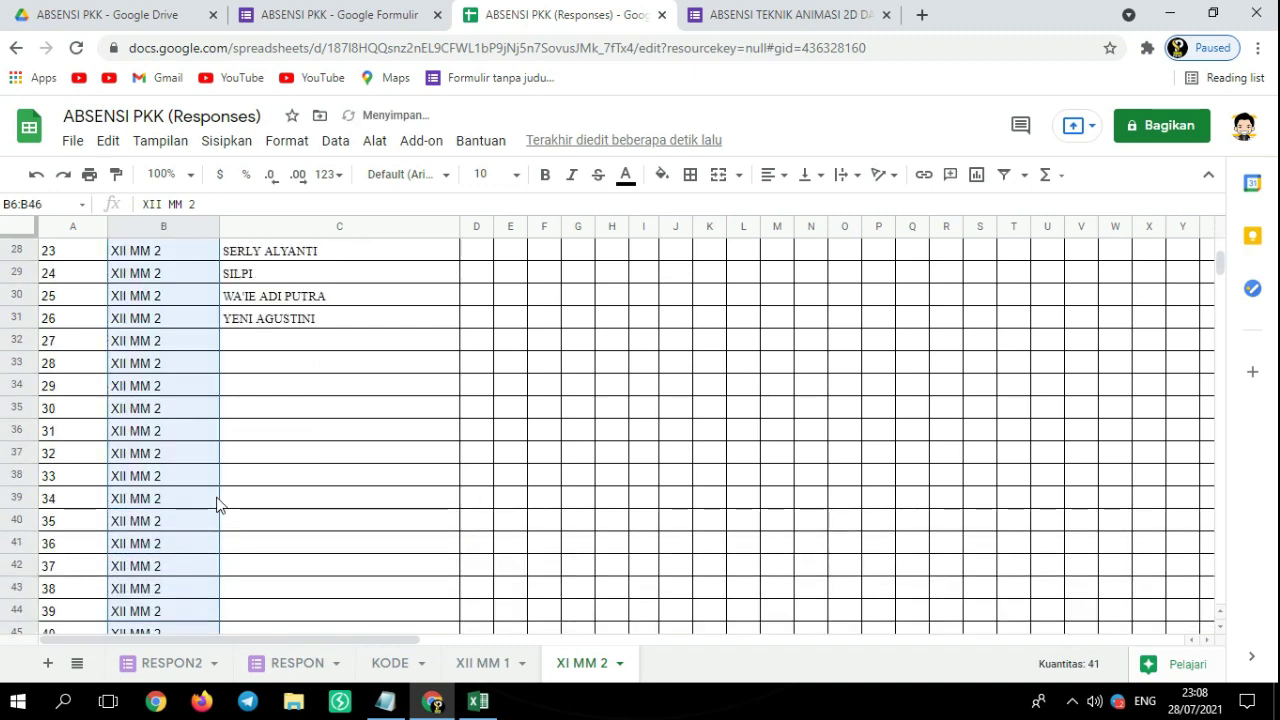
scroll(268, 483, "up", 2)
Clear the old student names from C6:C31 in the Nama column of the XI MM 2 sheet
left_click(307, 378)
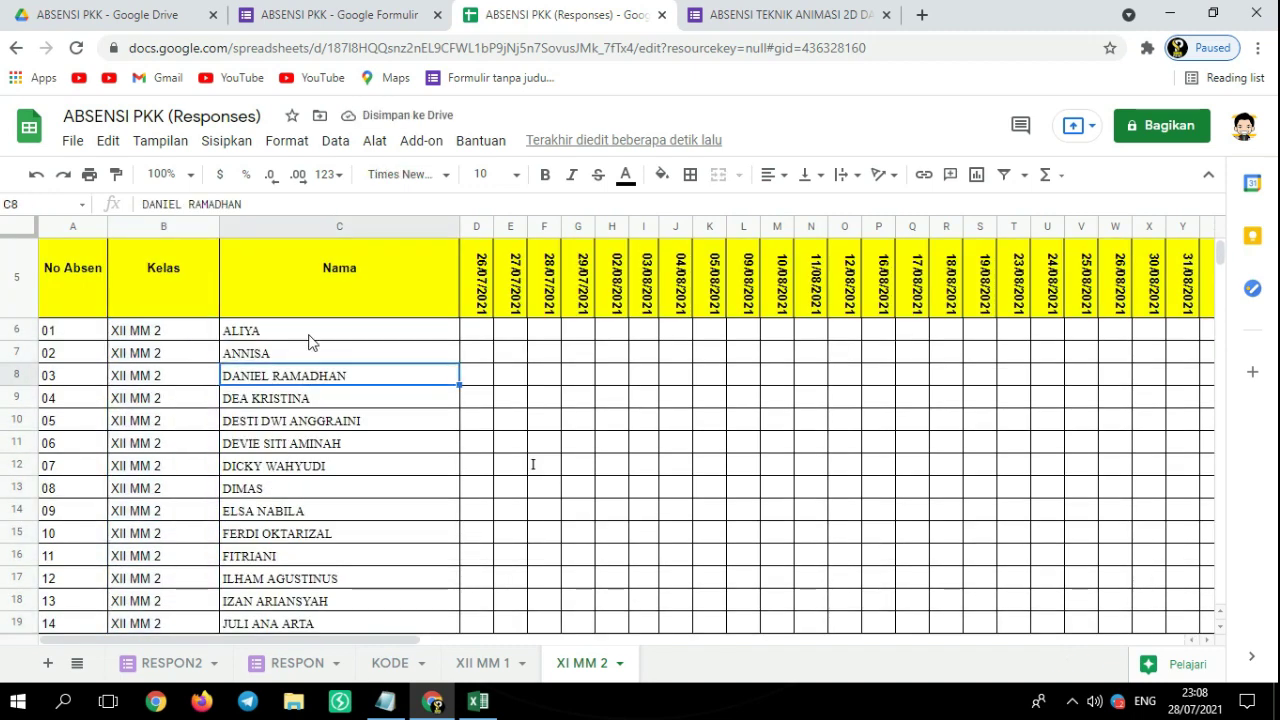
left_click_drag(313, 337, 316, 503)
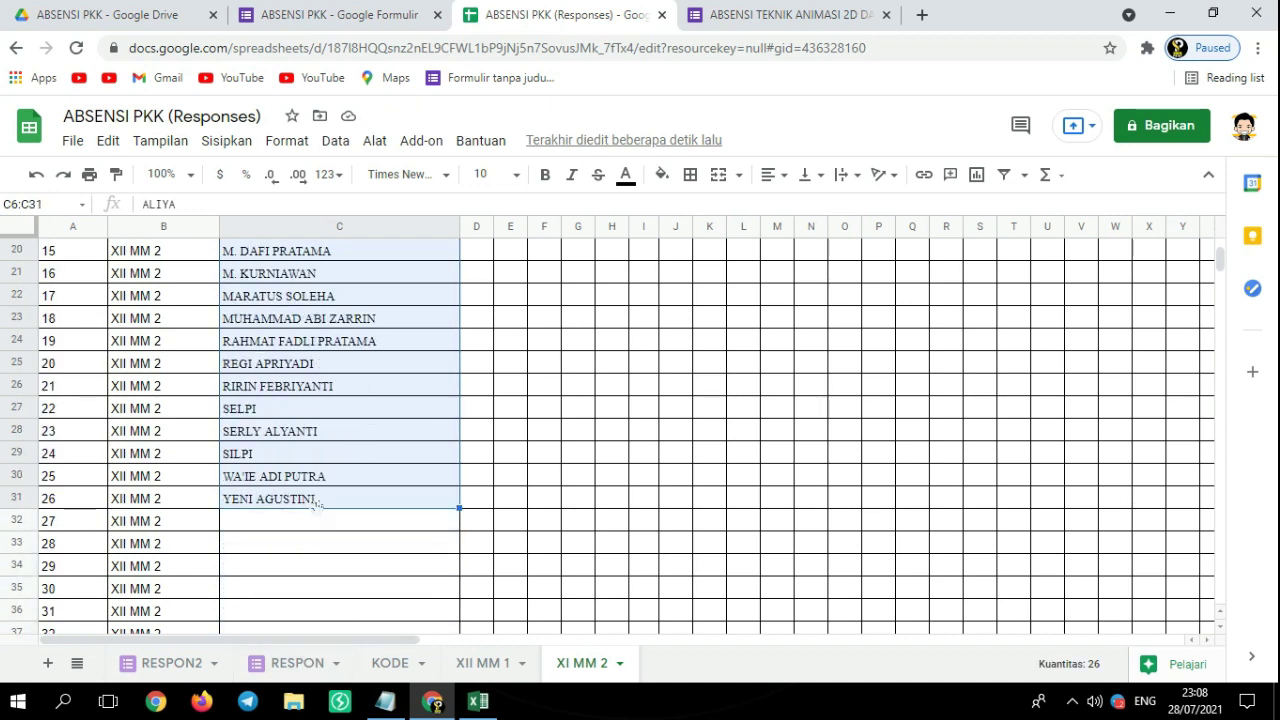
key("Delete")
scroll(316, 503, "up", 6)
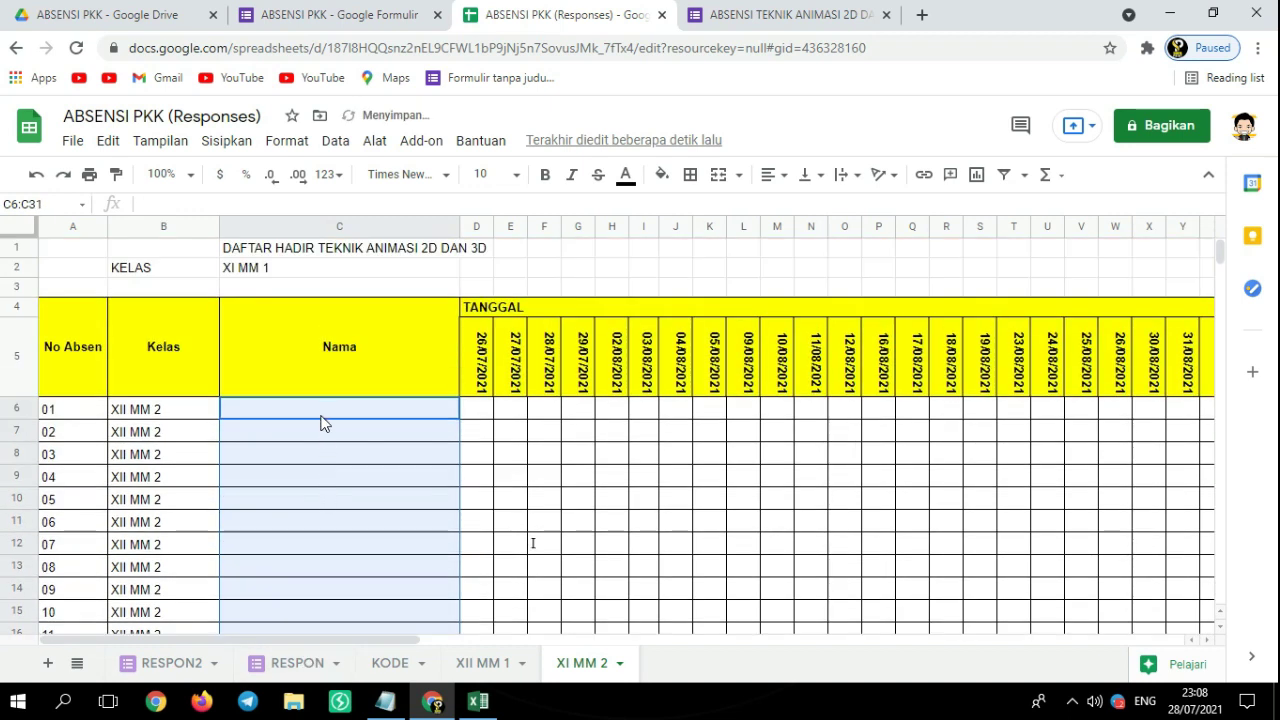
In the XII workbook in Excel, copy the XII MM 2 student names from B5:B32 of Sheet1
left_click(321, 417)
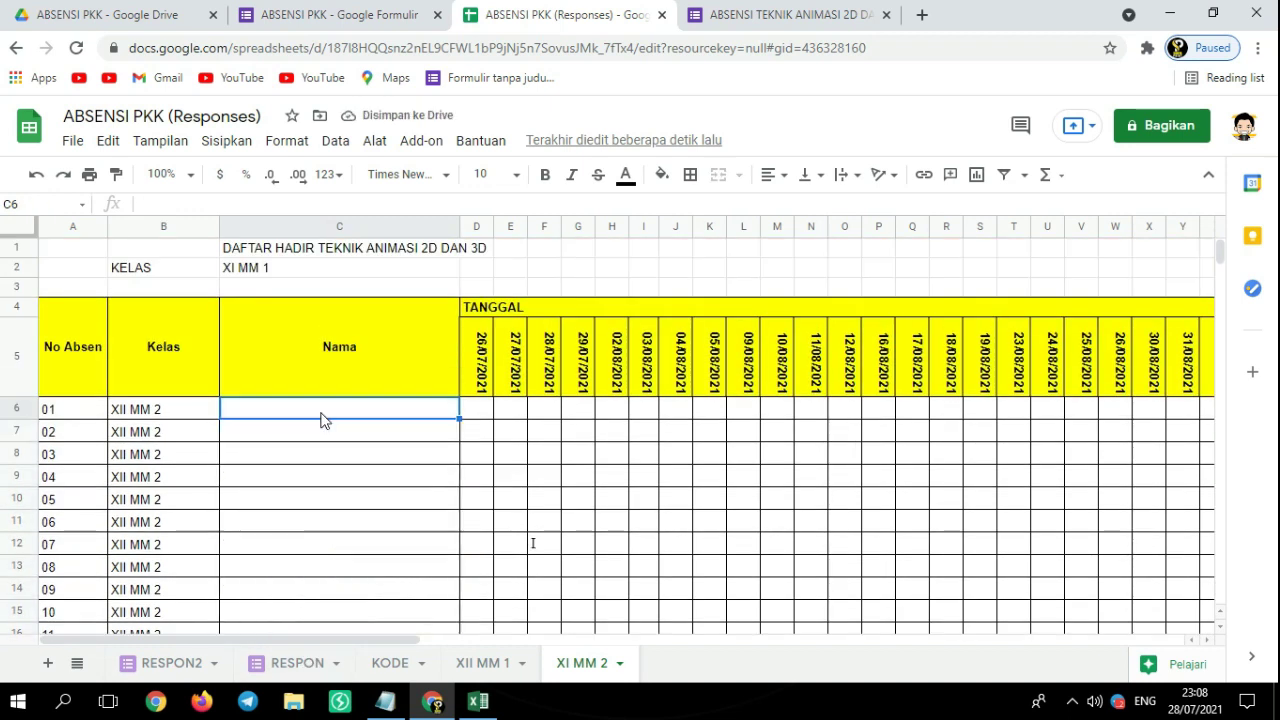
left_click(476, 704)
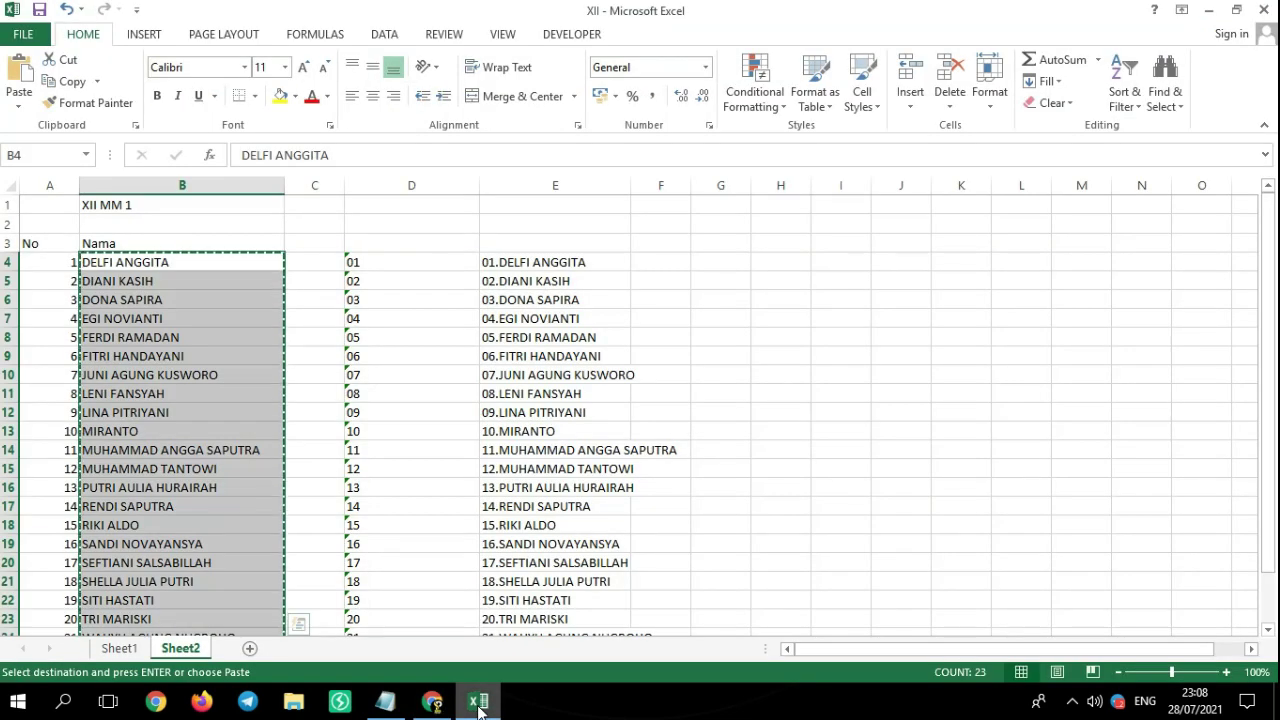
left_click(478, 704)
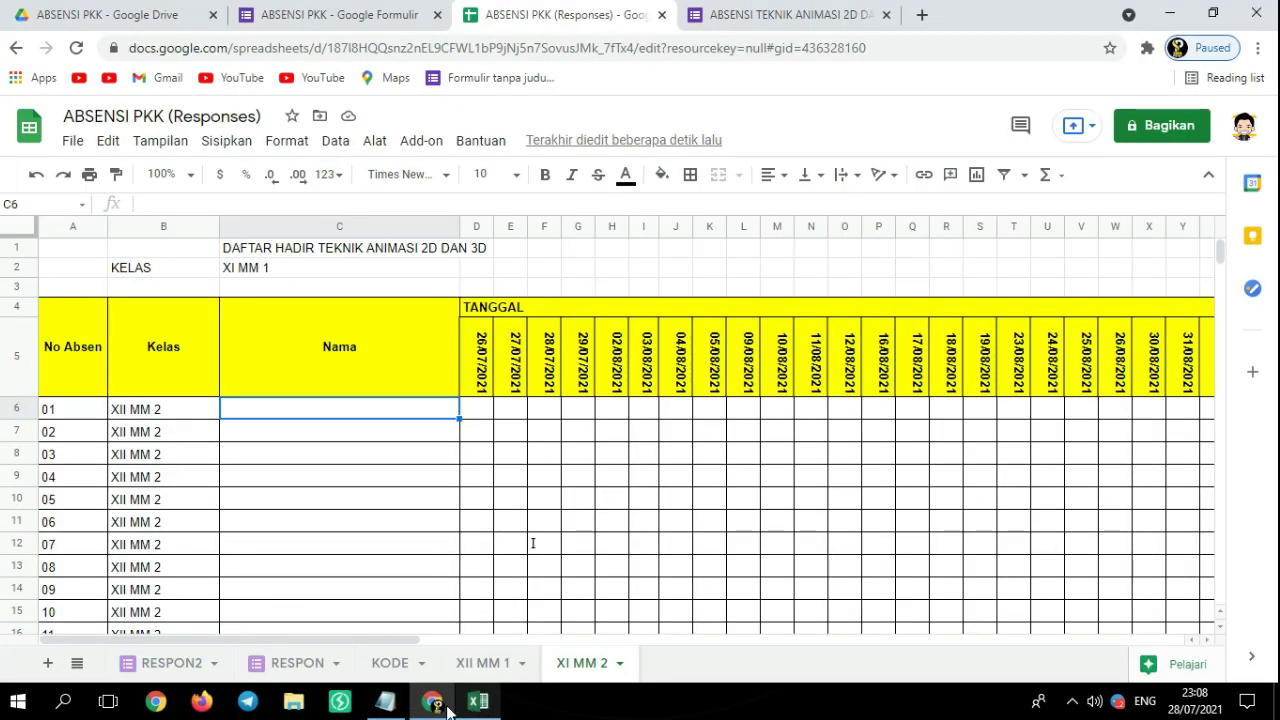
left_click(434, 705)
left_click(434, 705)
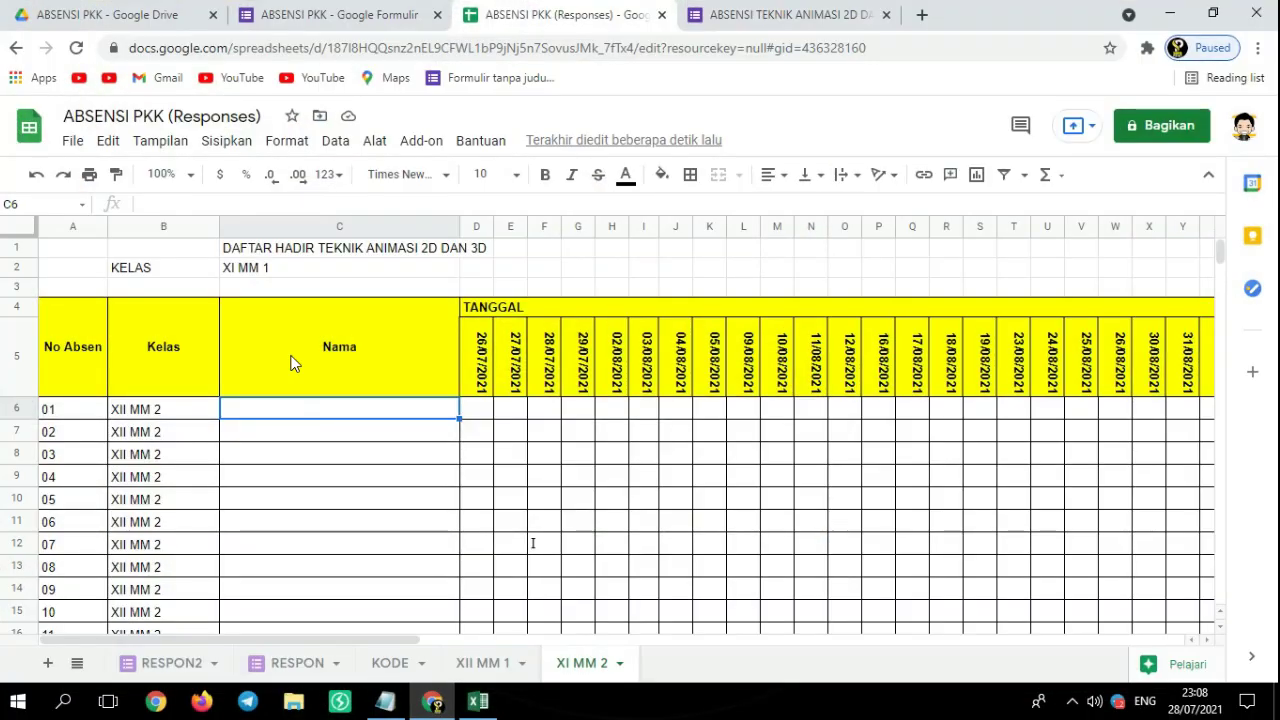
left_click(480, 702)
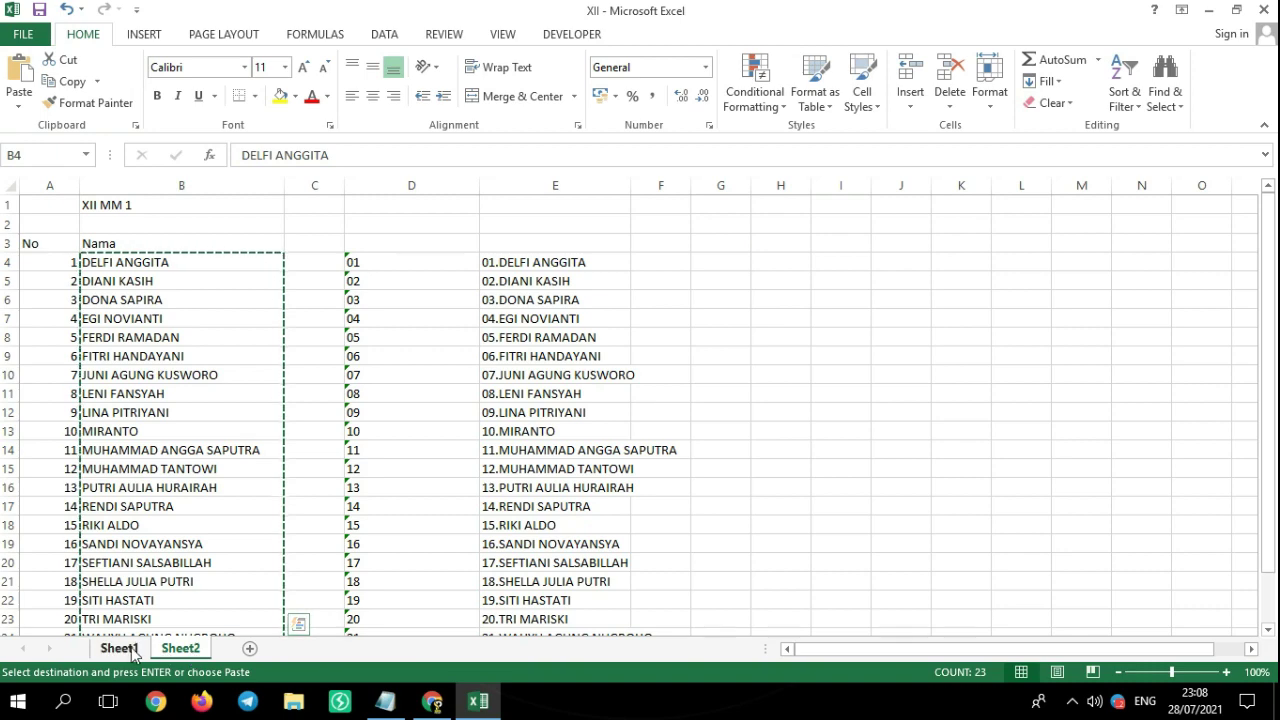
left_click(119, 648)
scroll(323, 374, "up", 2)
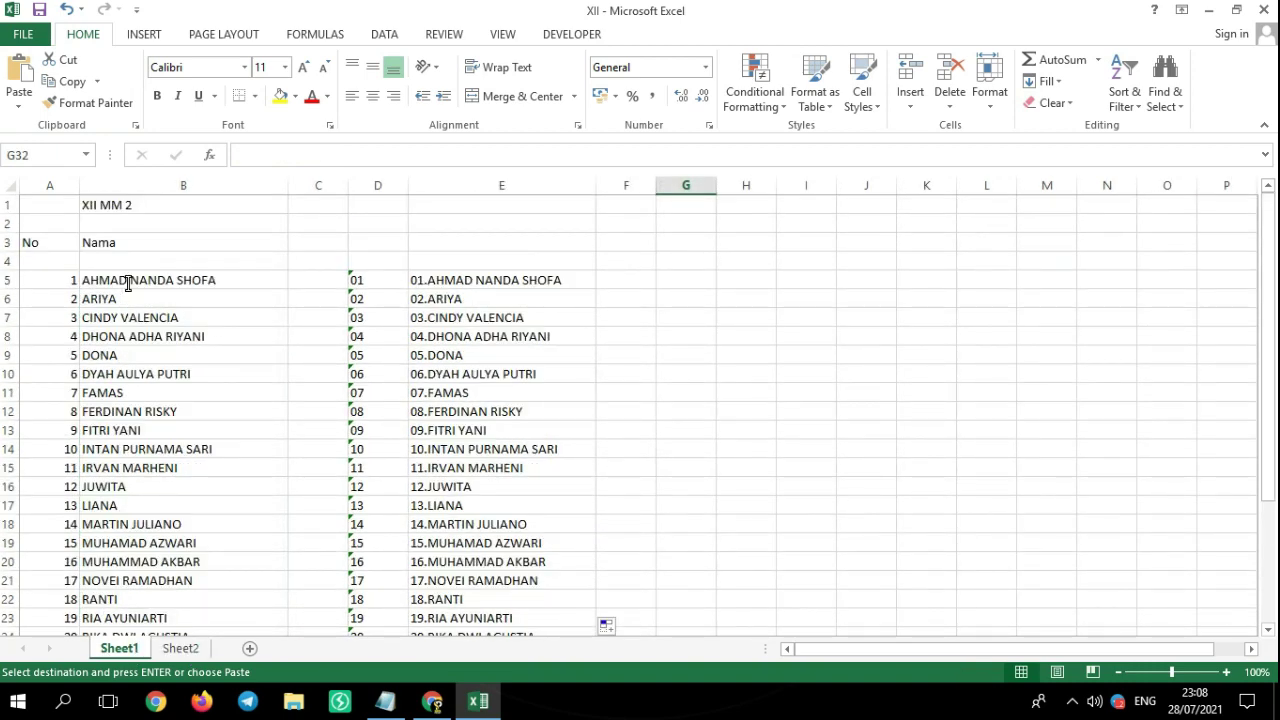
left_click_drag(128, 283, 177, 594)
right_click(190, 528)
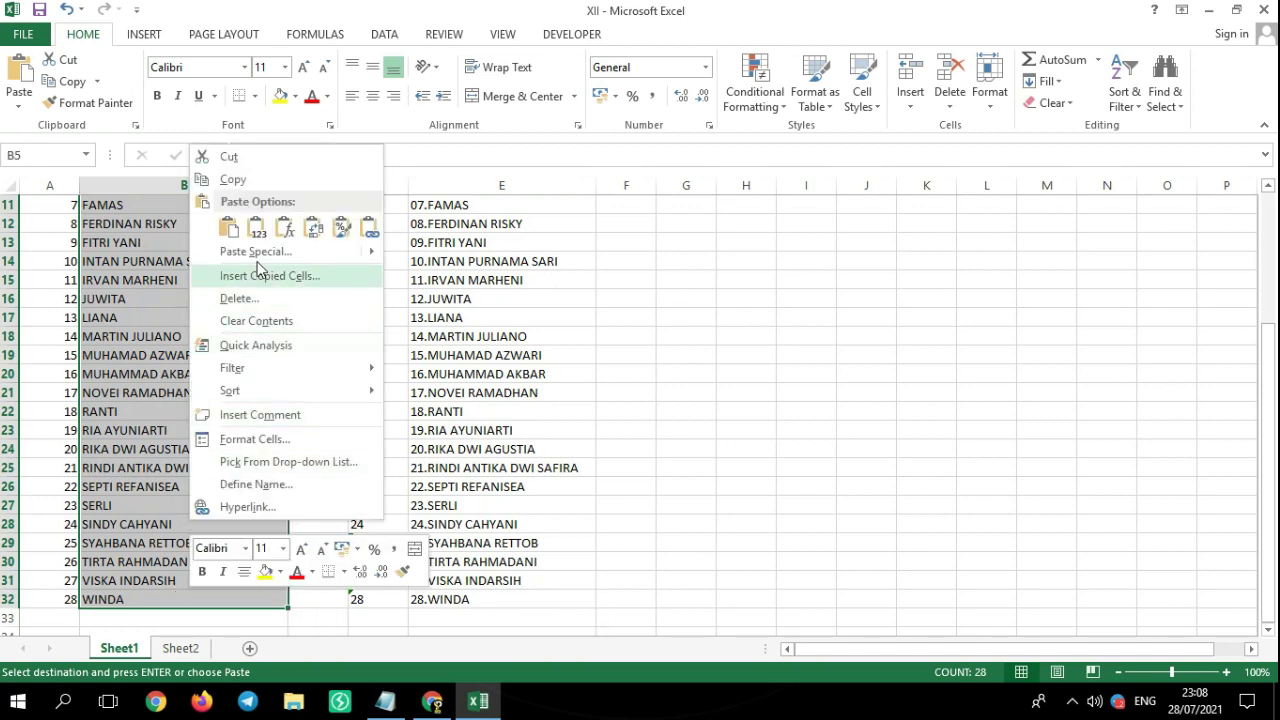
left_click(240, 180)
scroll(320, 450, "up", 4)
Back in Google Sheets, paste the copied student names into the Nama column of the XI MM 2 sheet, starting at C6
left_click(432, 702)
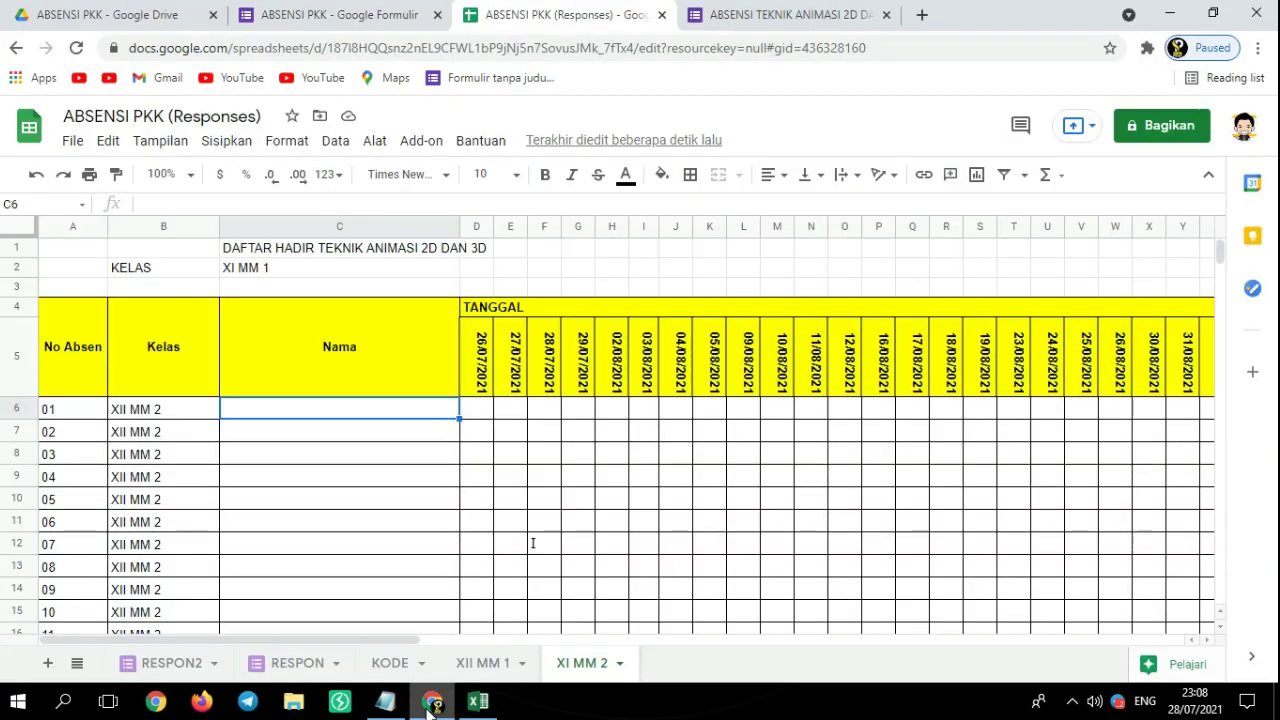
right_click(287, 413)
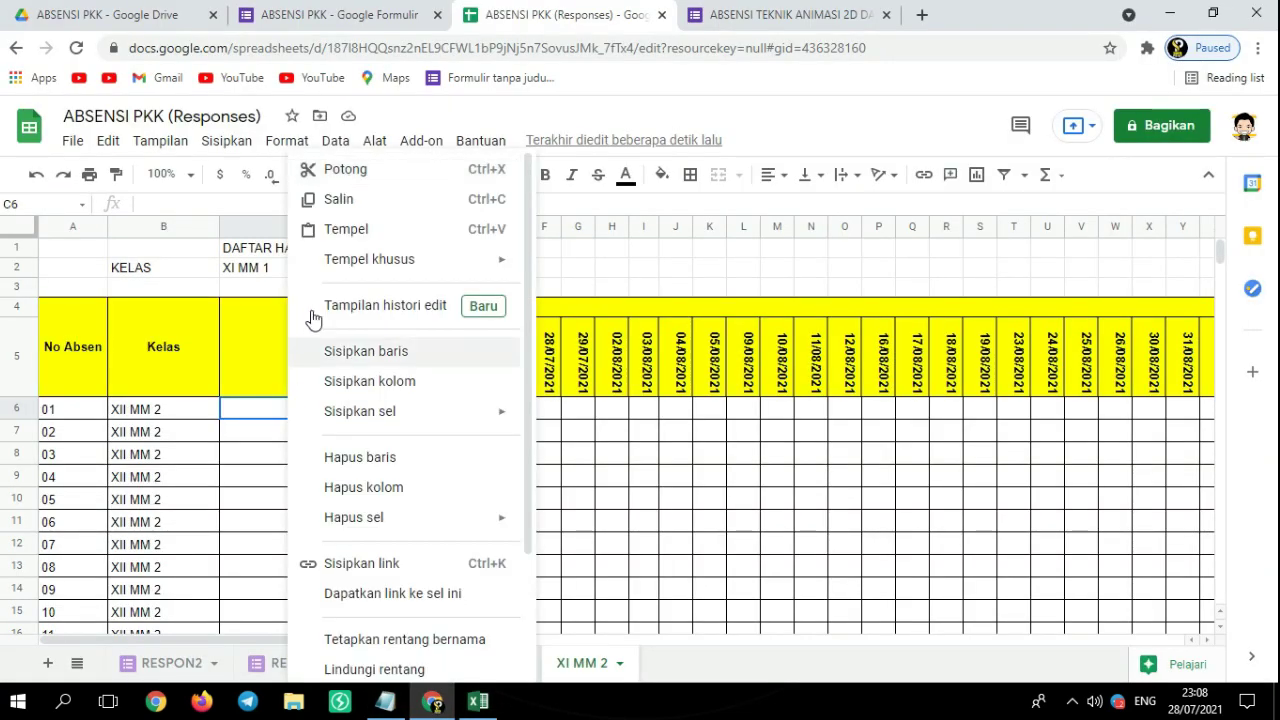
left_click(346, 231)
scroll(349, 463, "down", 3)
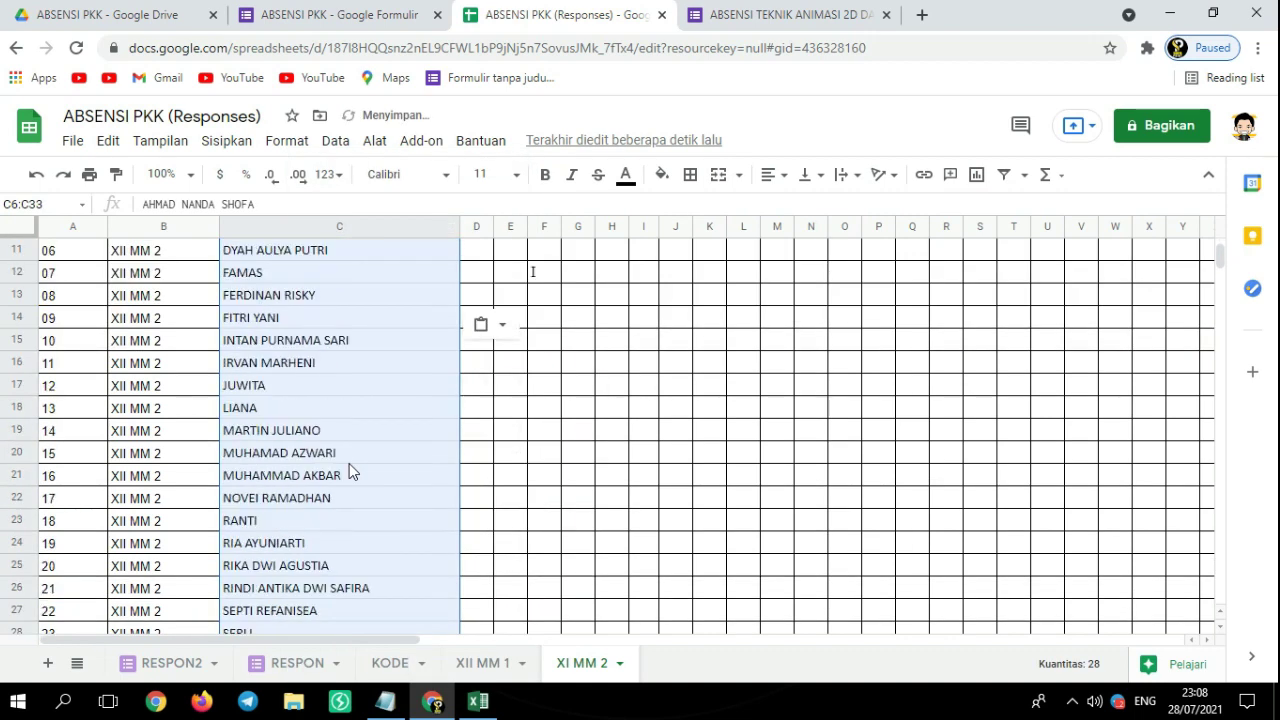
scroll(349, 464, "down", 3)
left_click(349, 458)
scroll(380, 472, "up", 2)
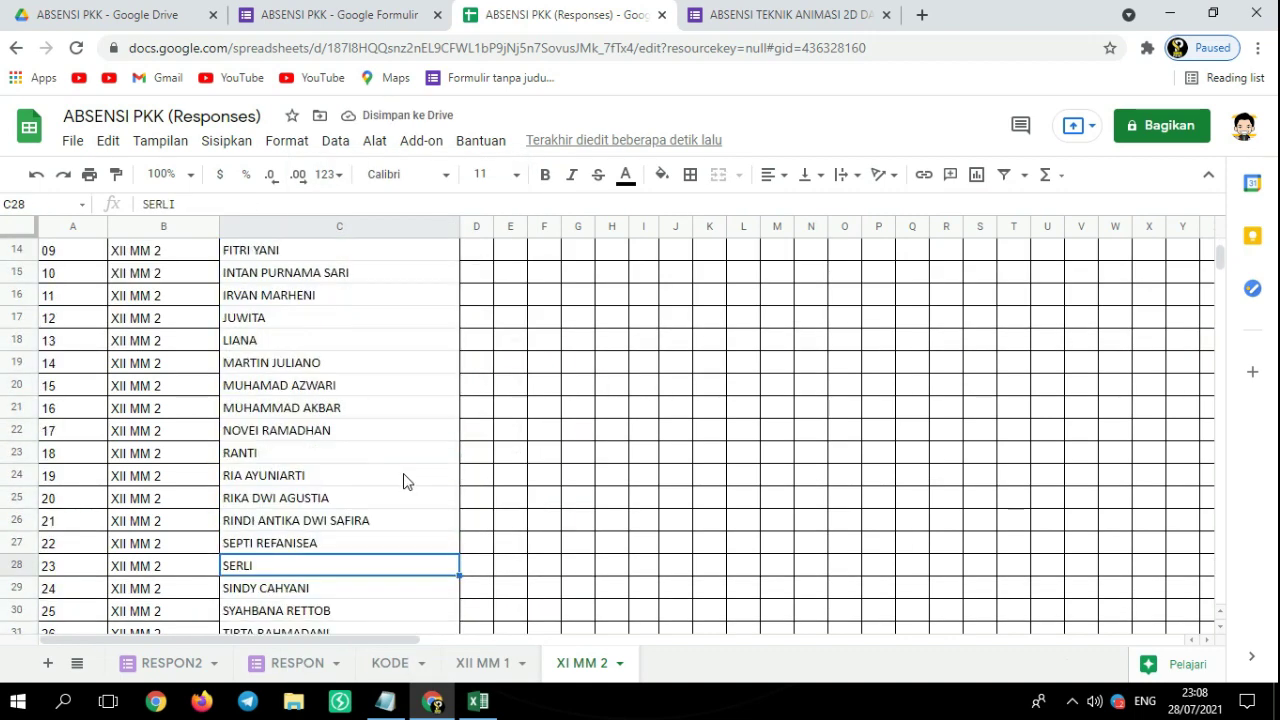
scroll(405, 481, "up", 3)
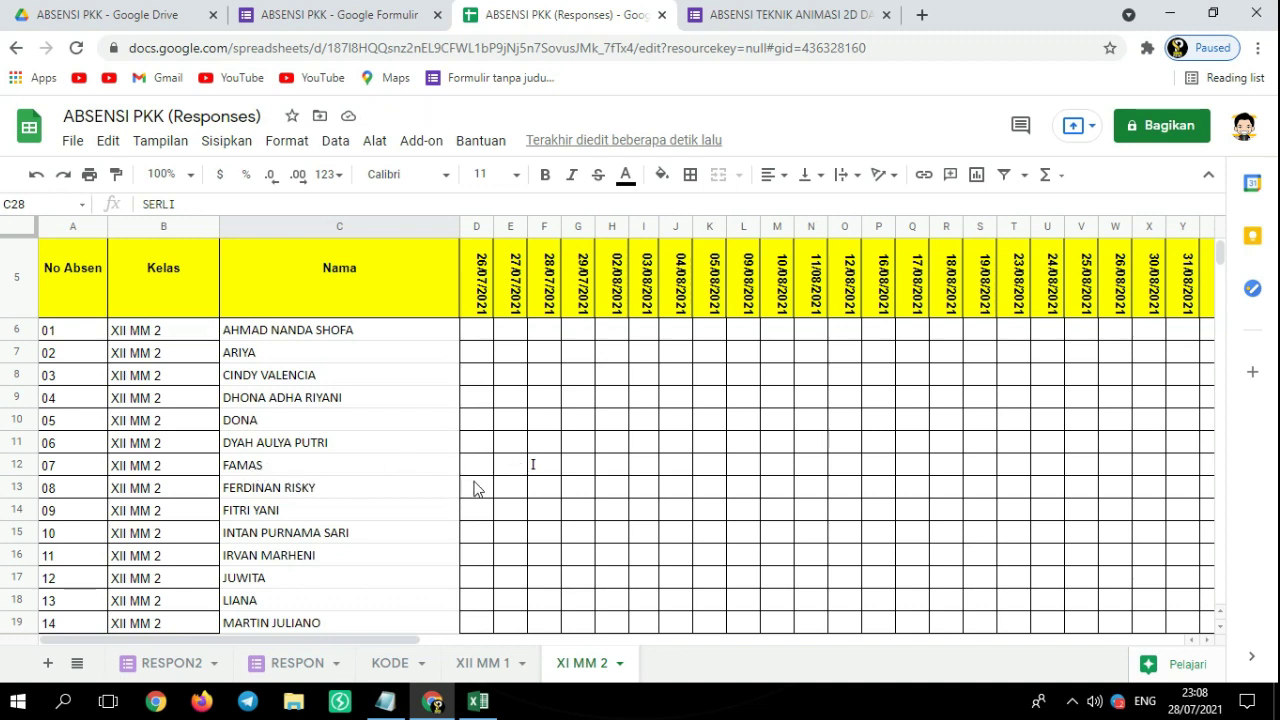
scroll(320, 487, "up", 2)
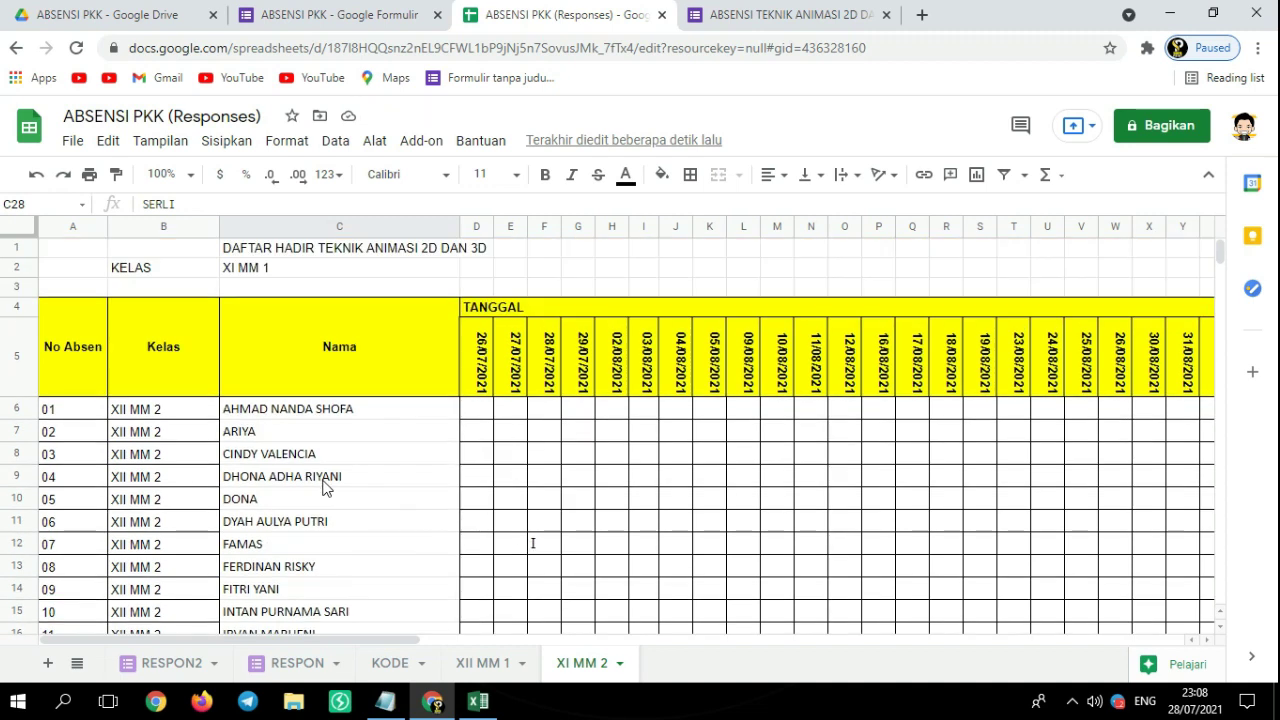
Change the KELAS label in cell C2 of the XI MM 2 sheet to XII MM 1
left_click(233, 271)
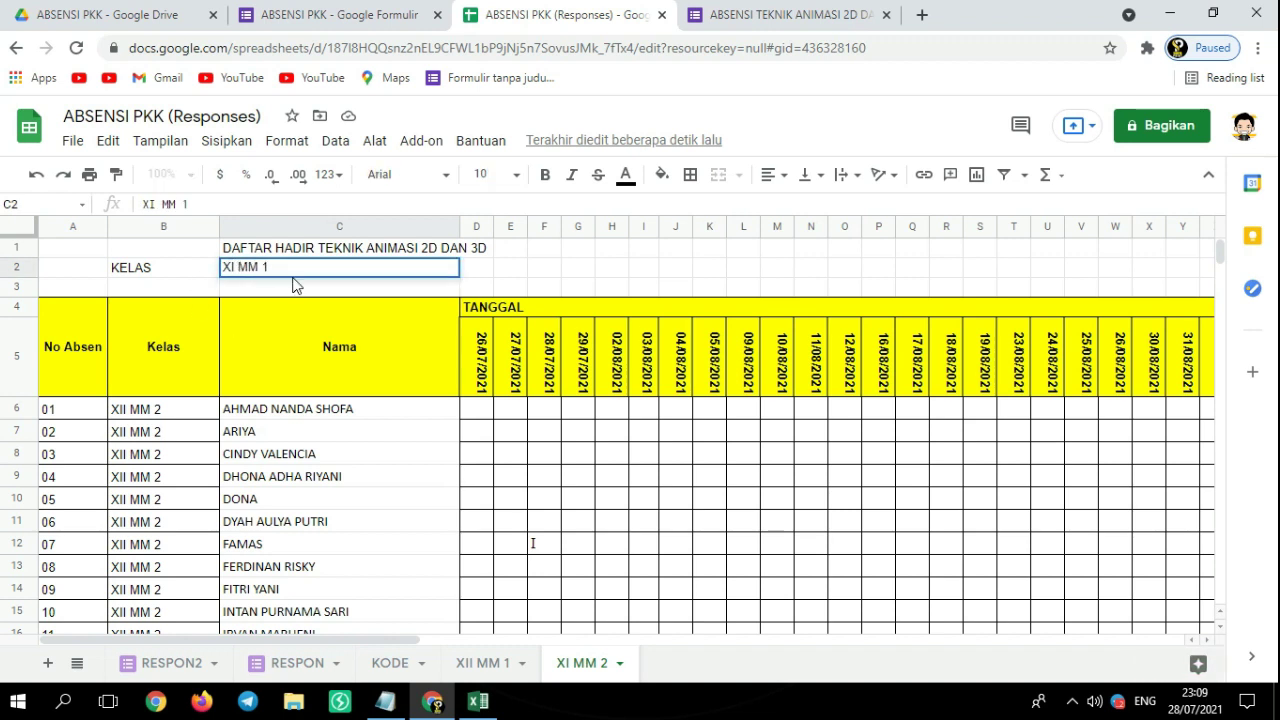
type("I")
key("Return")
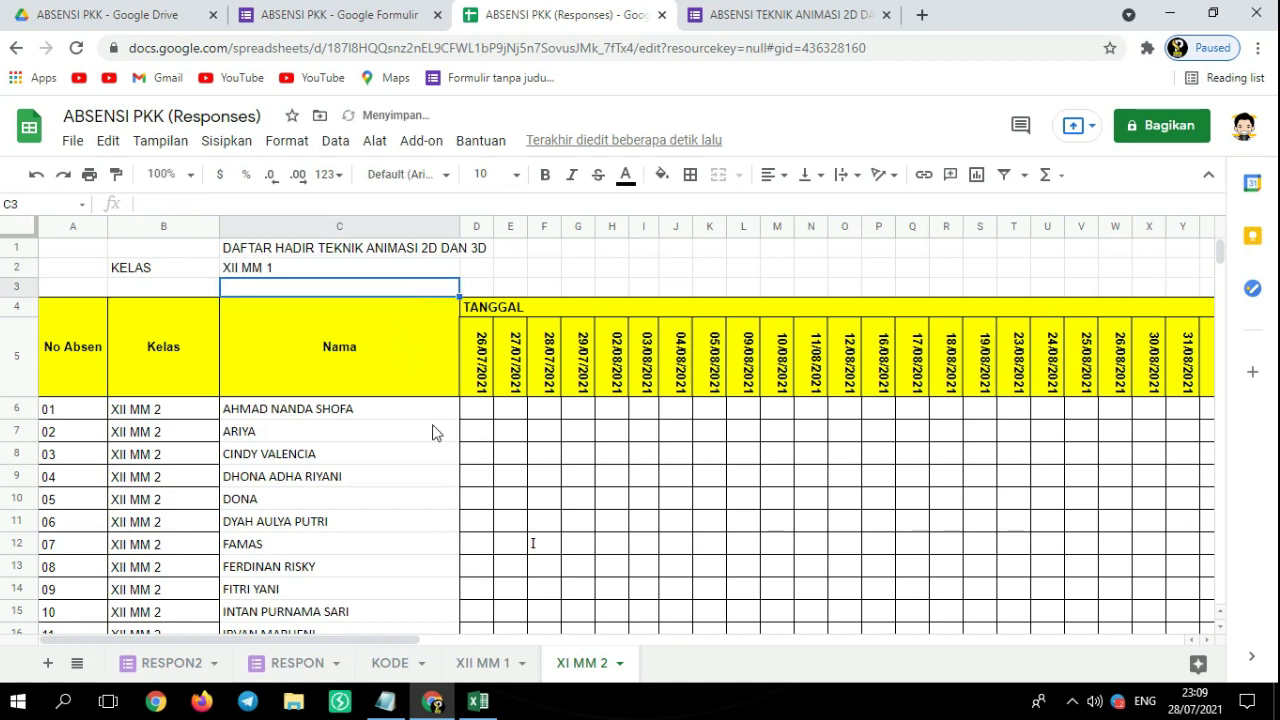
Update the KELAS label in cell C2 of the XII MM 1 sheet to class XII
left_click(490, 665)
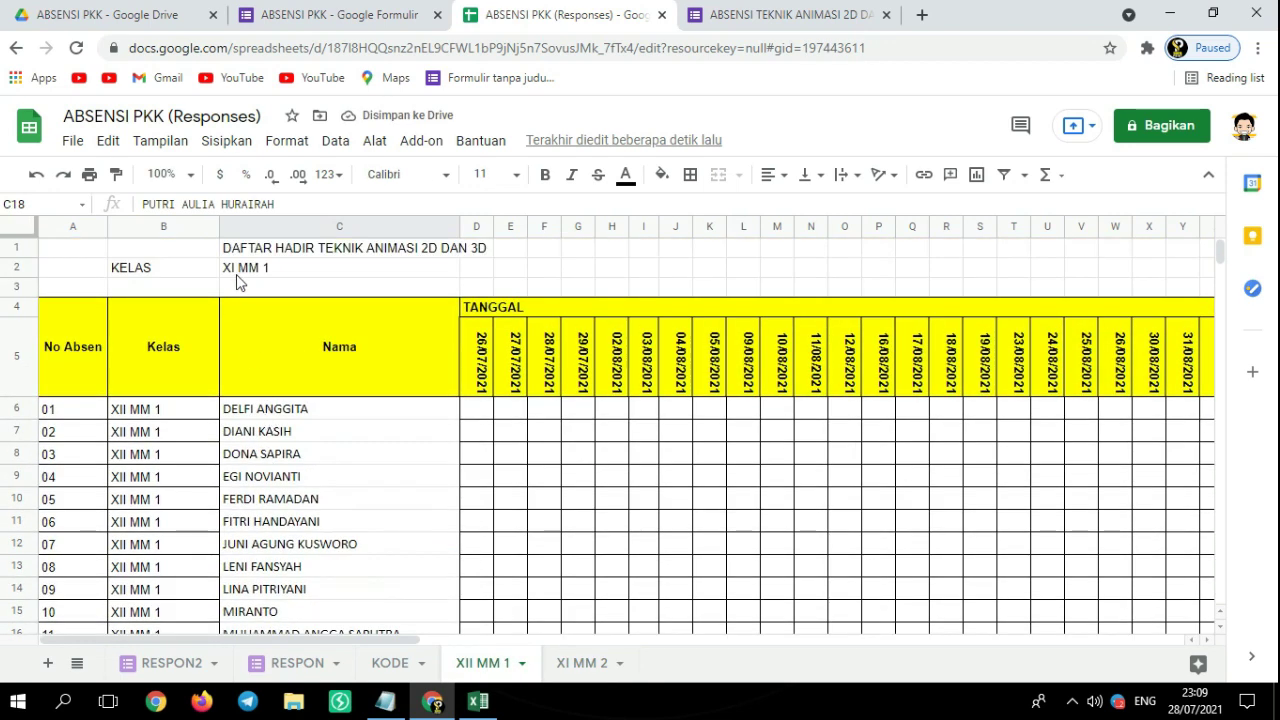
left_click(240, 270)
double_click(247, 268)
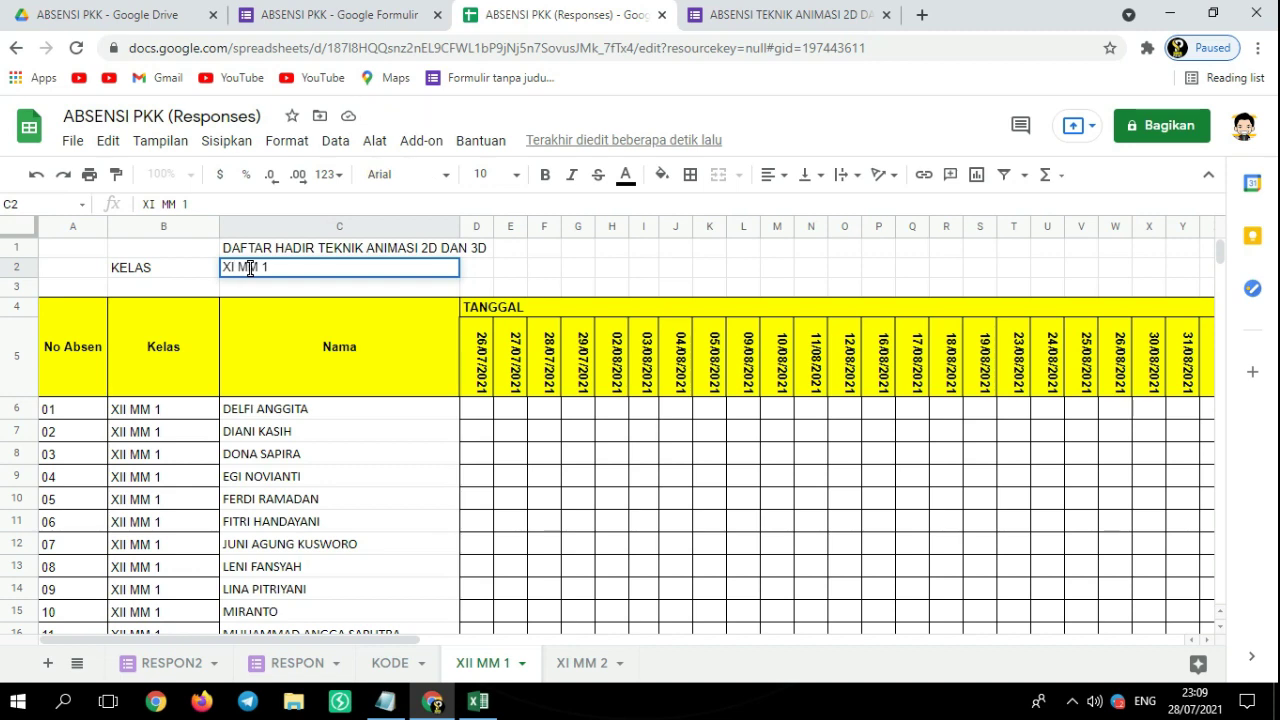
left_click(486, 270)
scroll(371, 394, "down", 5)
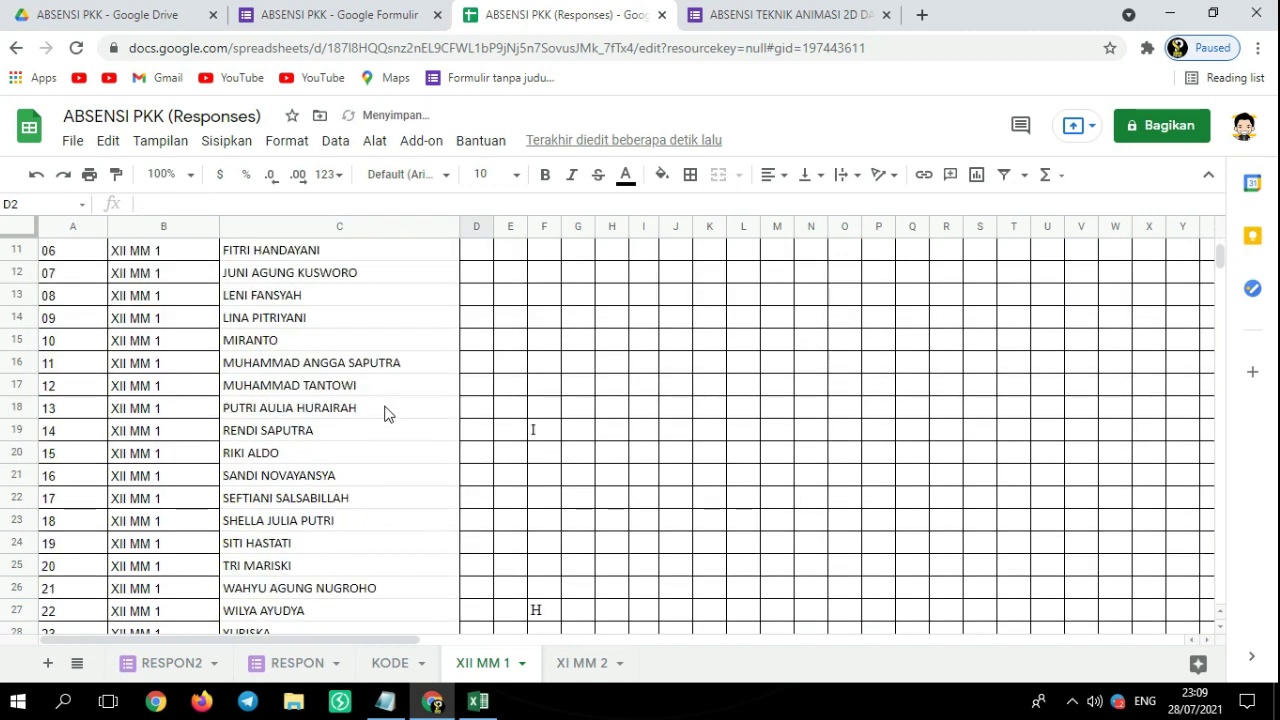
Try to delete the old RESPON sheet that holds the class XI form responses
left_click(282, 673)
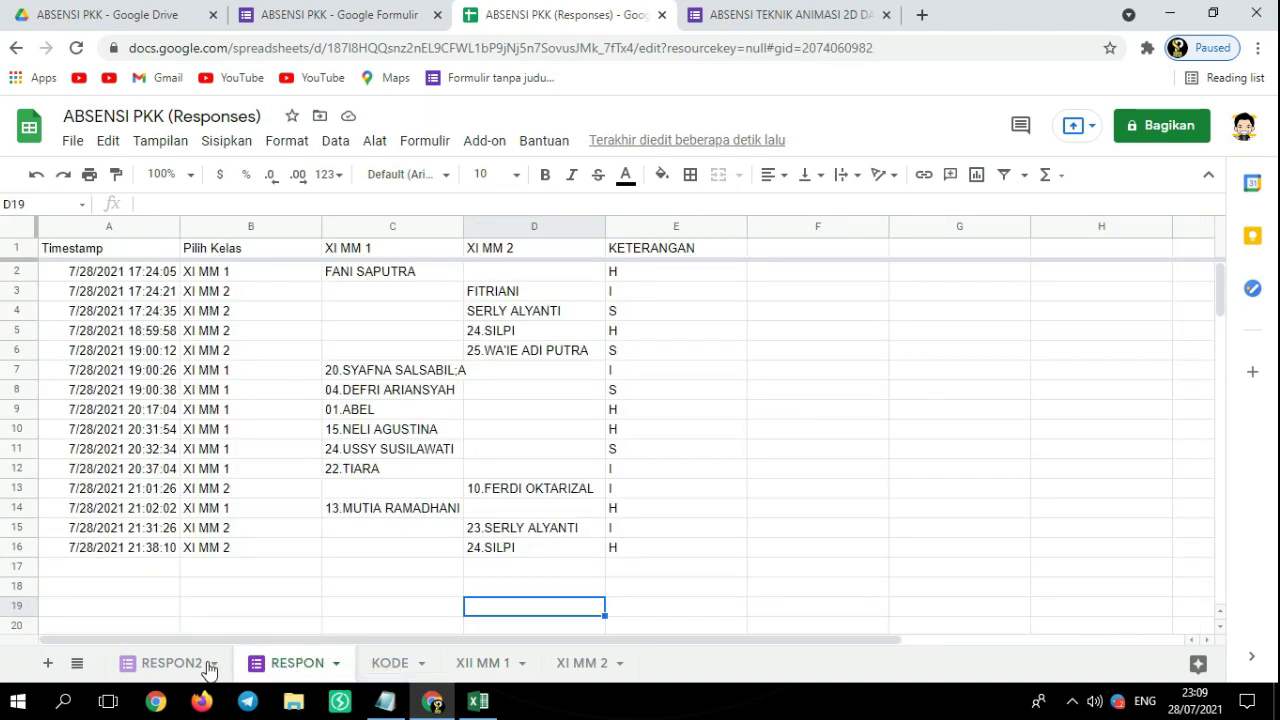
left_click(172, 664)
left_click(282, 664)
left_click(336, 663)
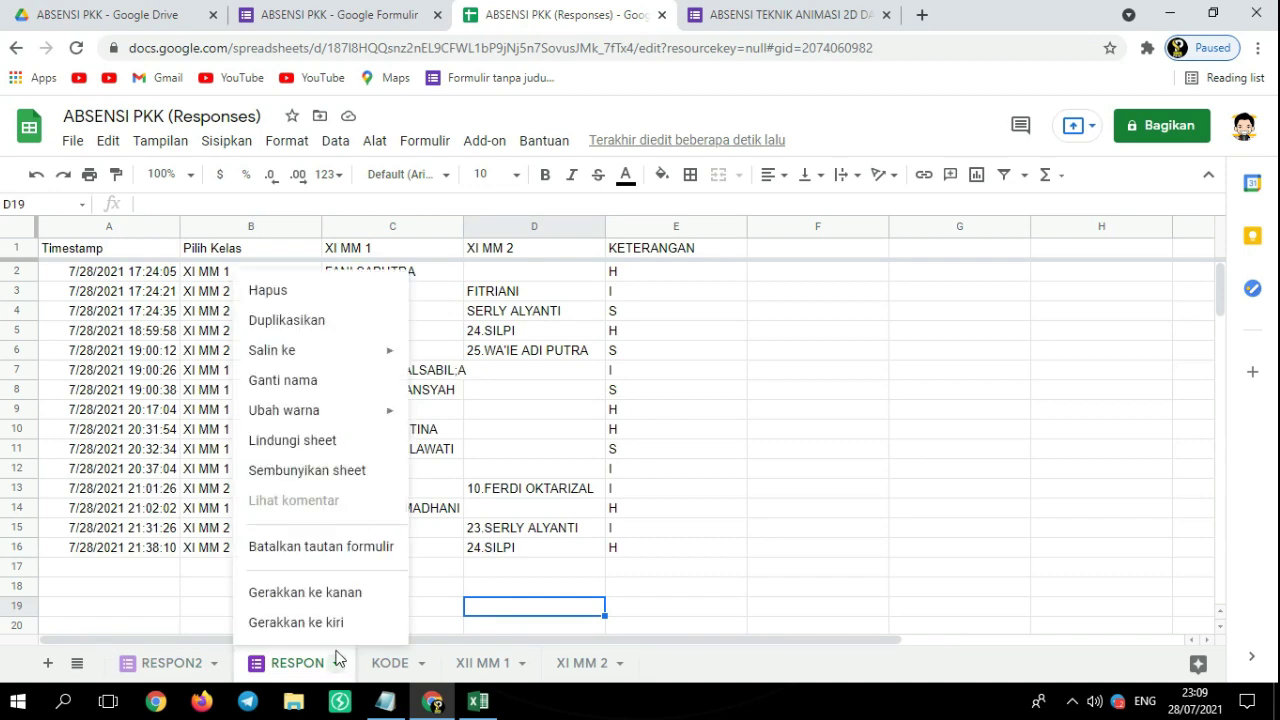
left_click(319, 301)
left_click(837, 436)
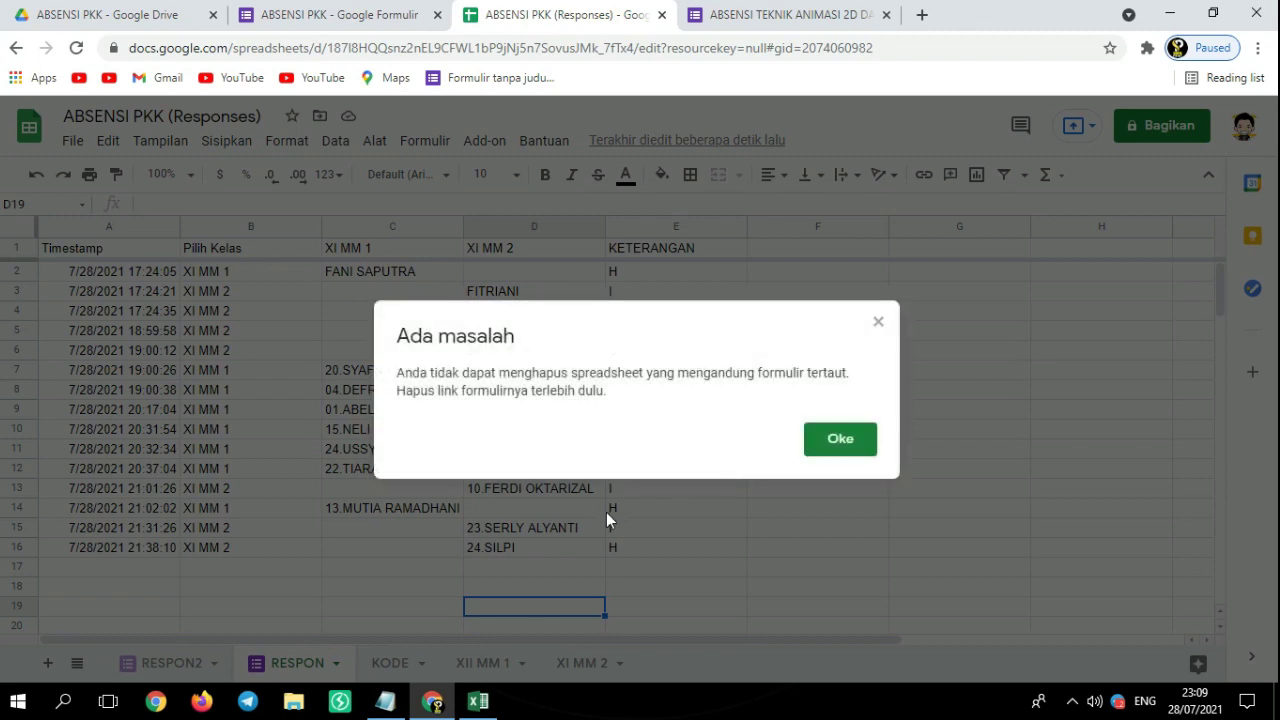
left_click(838, 440)
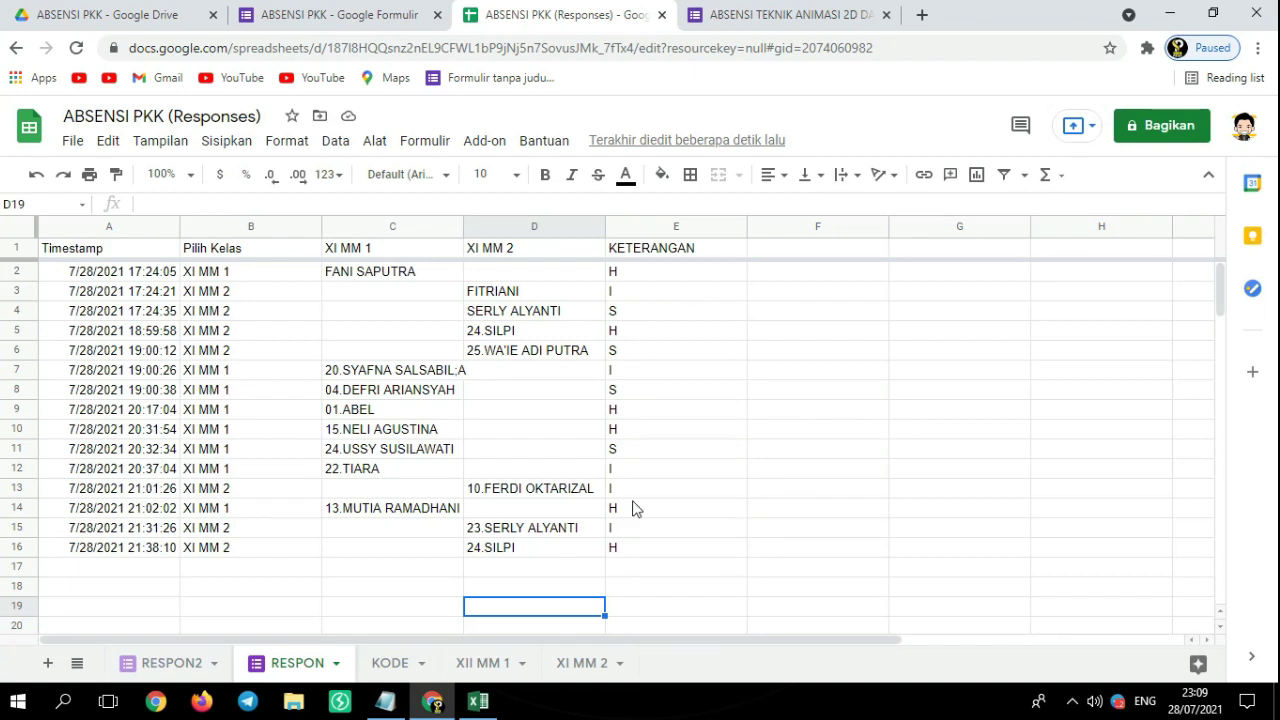
Examine the header formulas in E1, D1, C1, B1 and A1 of the KODE sheet for their source references
left_click(389, 664)
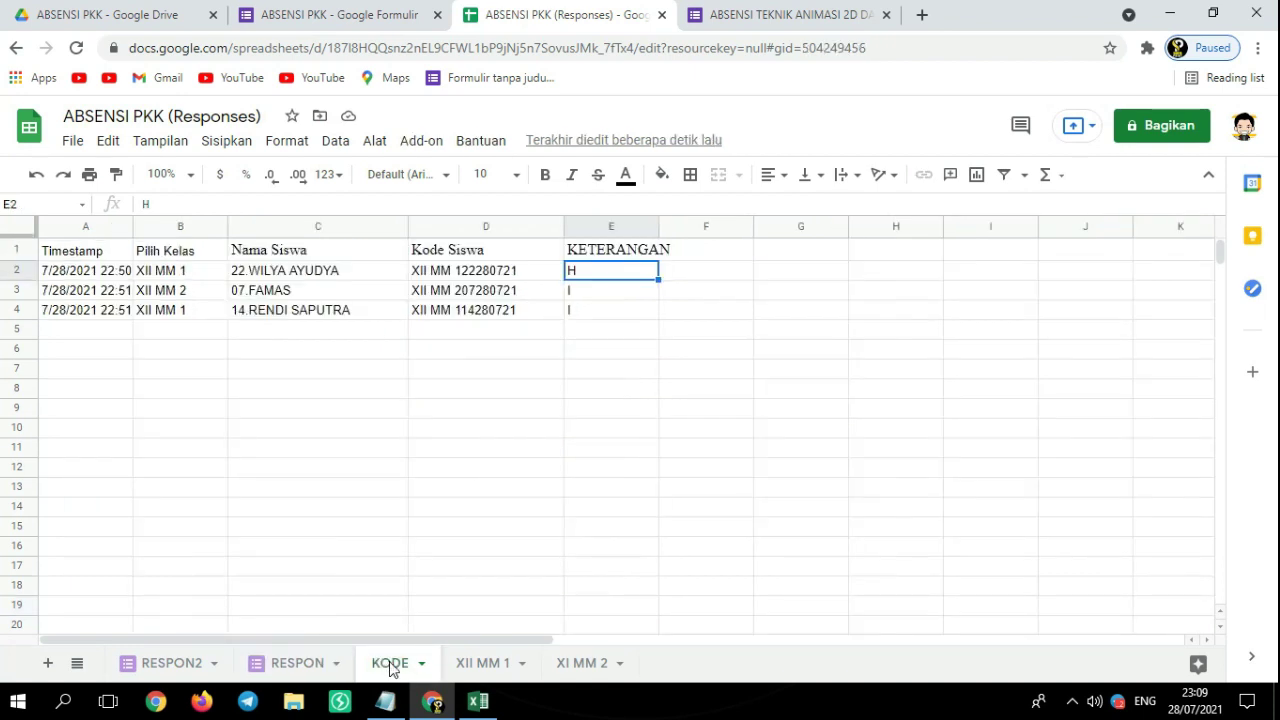
left_click(595, 254)
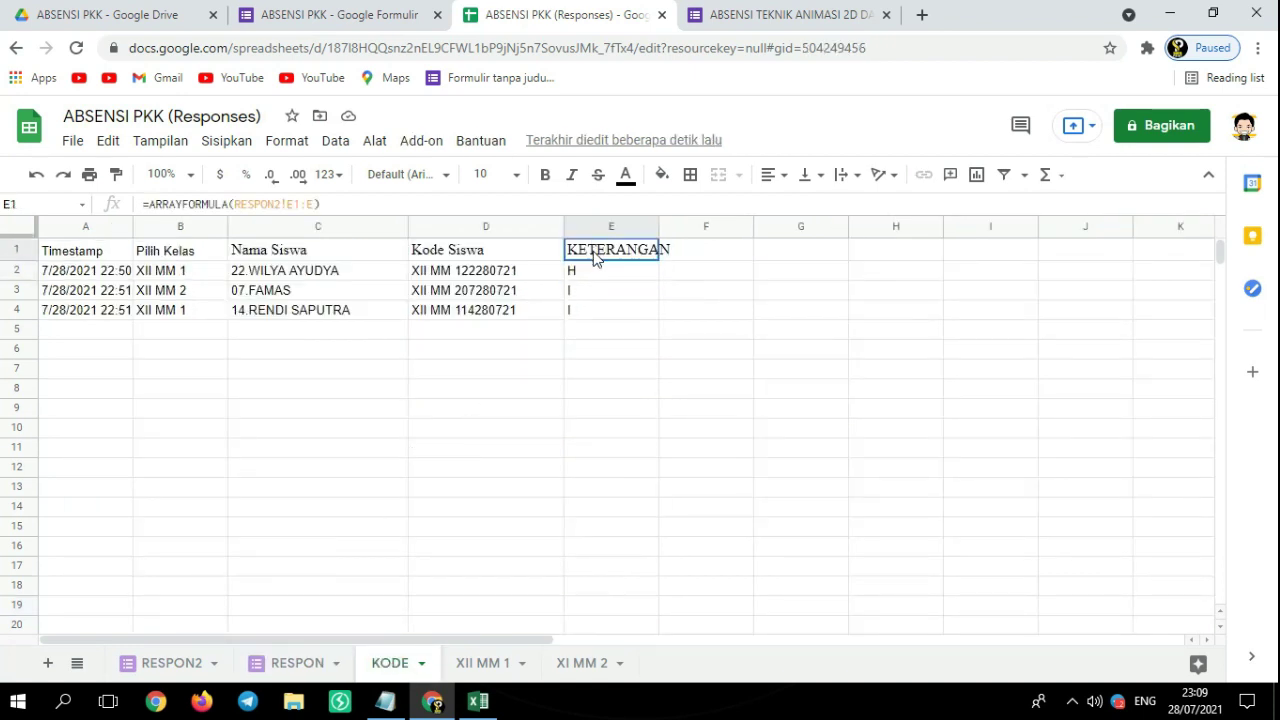
left_click(497, 258)
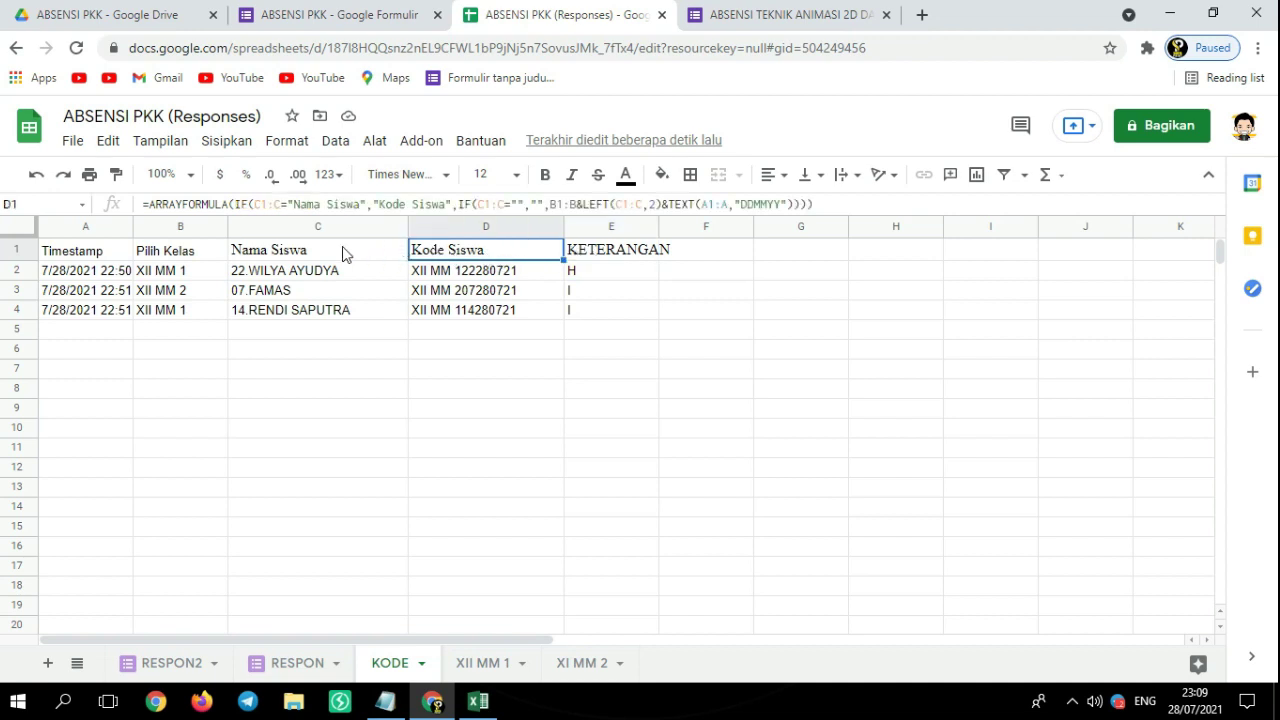
left_click(308, 256)
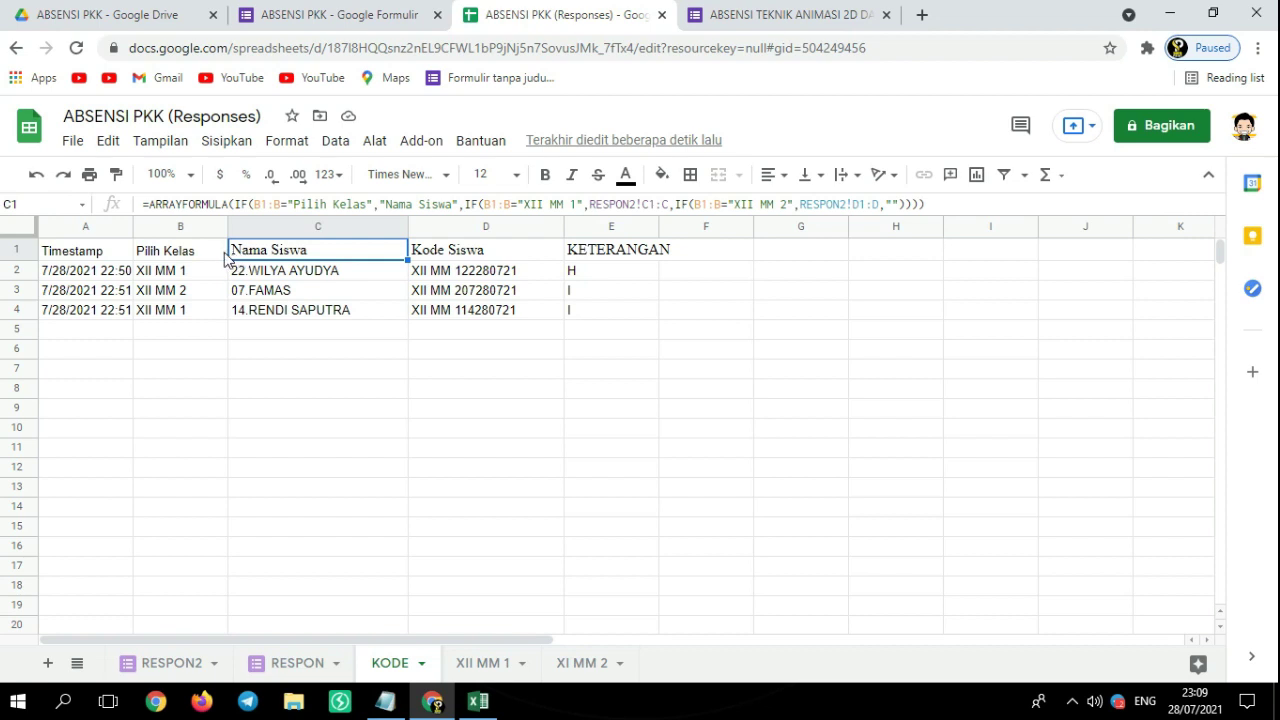
left_click(164, 256)
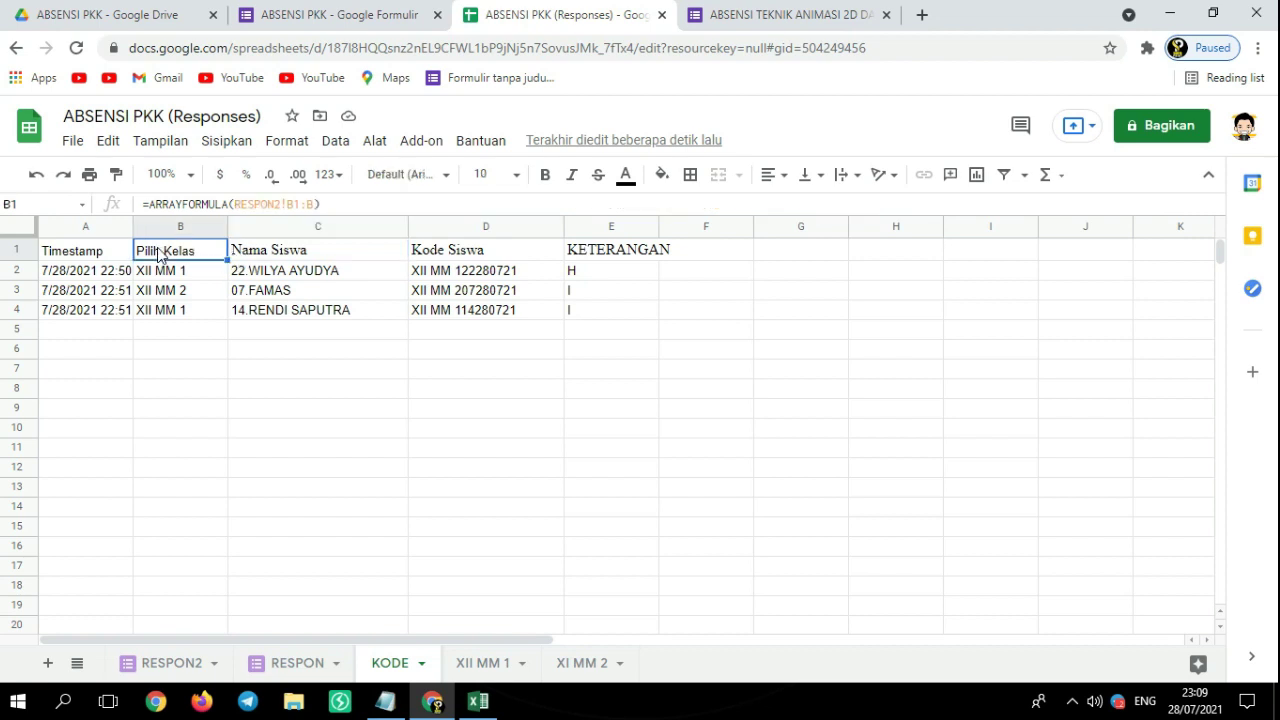
left_click(95, 254)
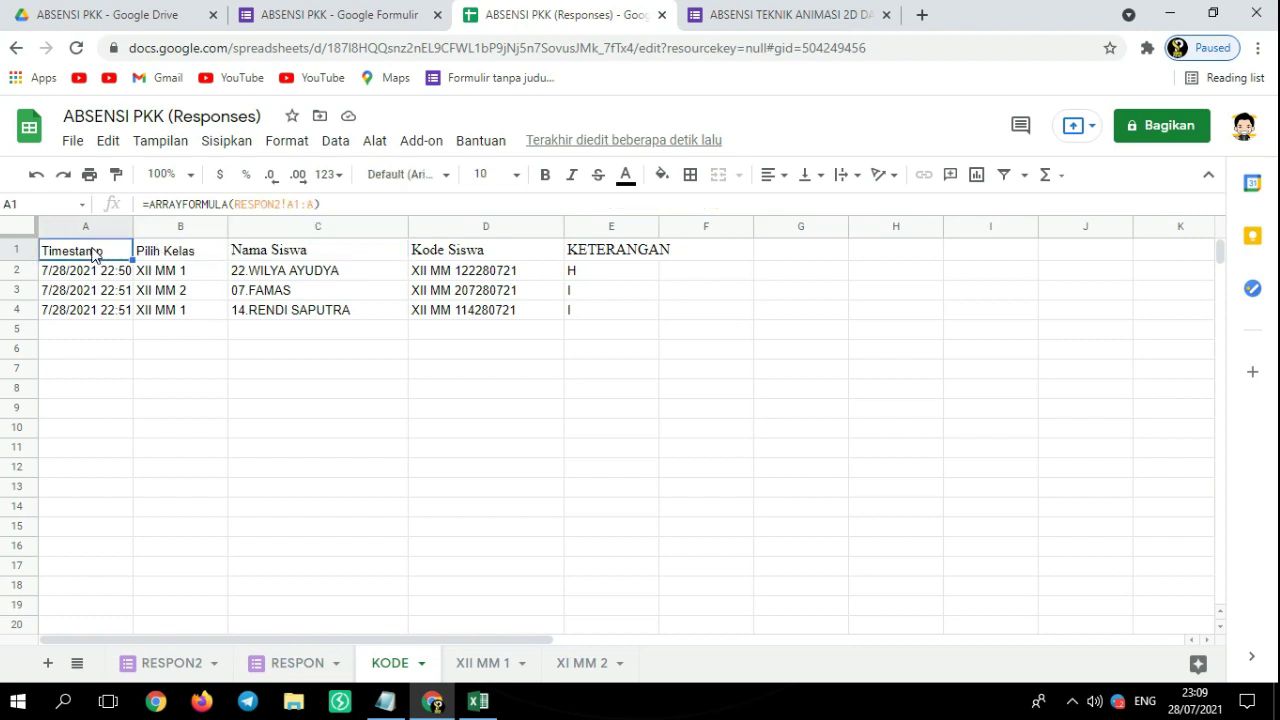
Hide the RESPON sheet containing the class XI responses
left_click(303, 663)
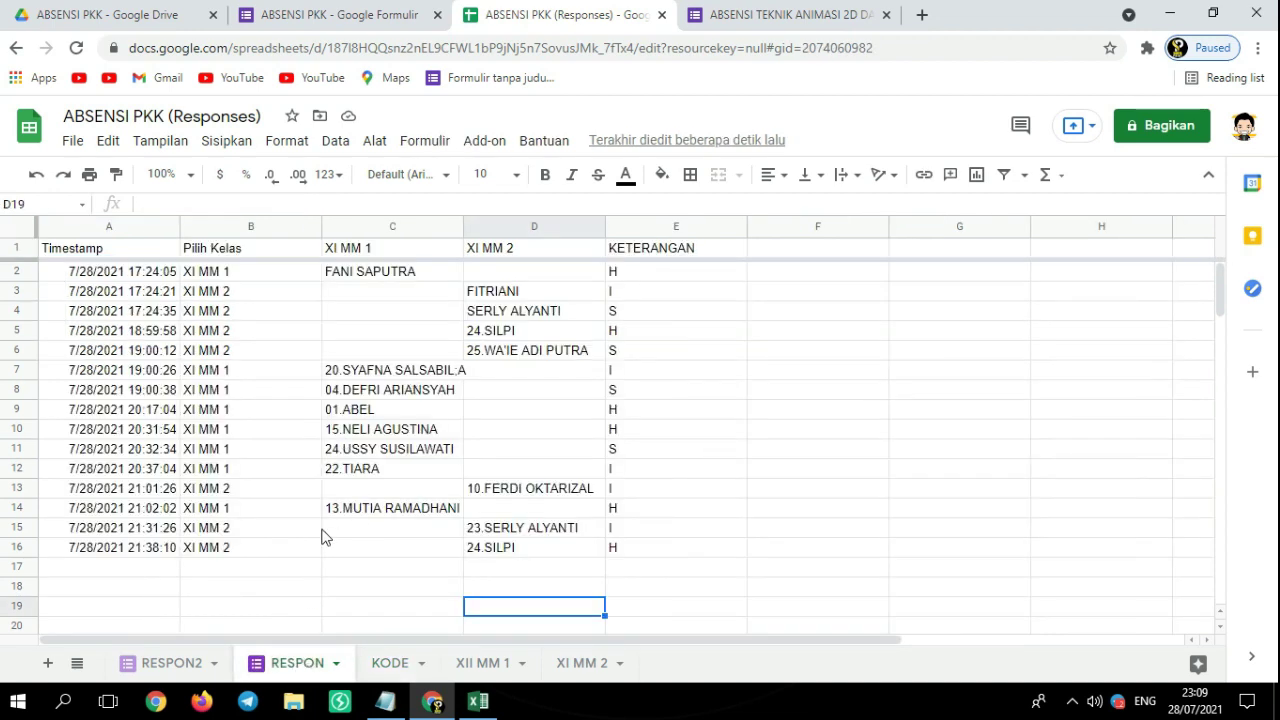
left_click(337, 663)
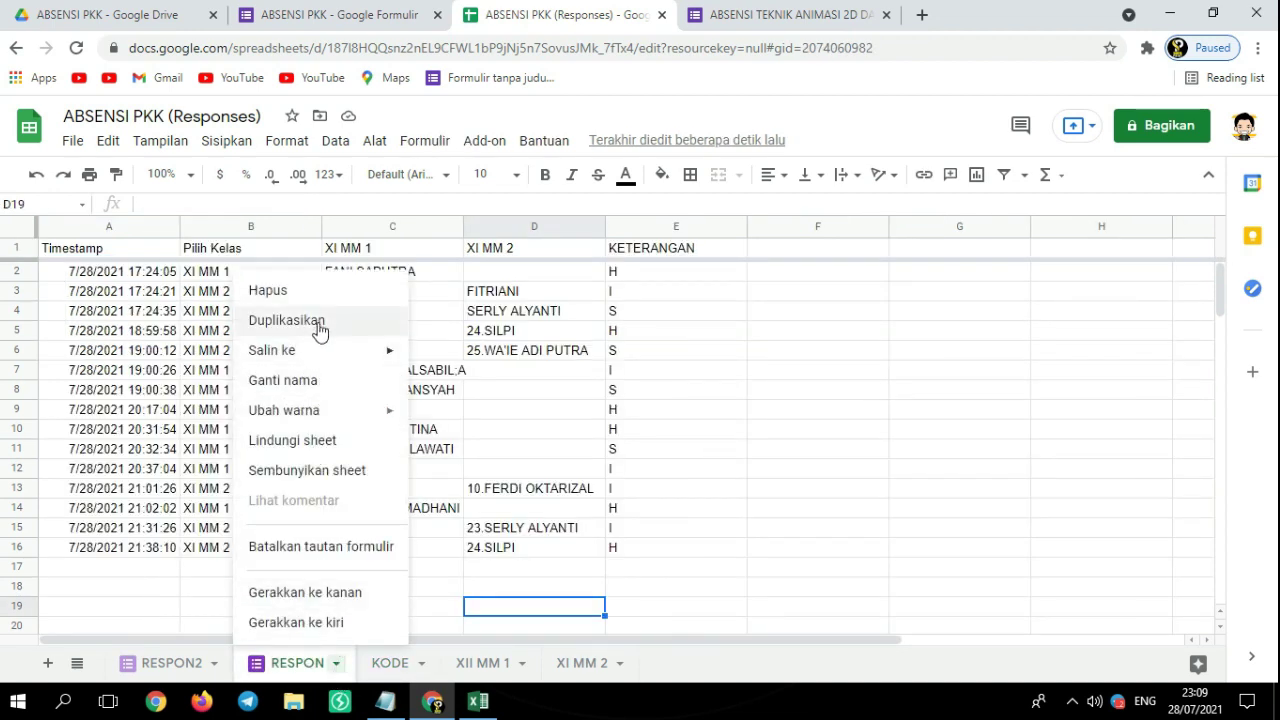
left_click(307, 470)
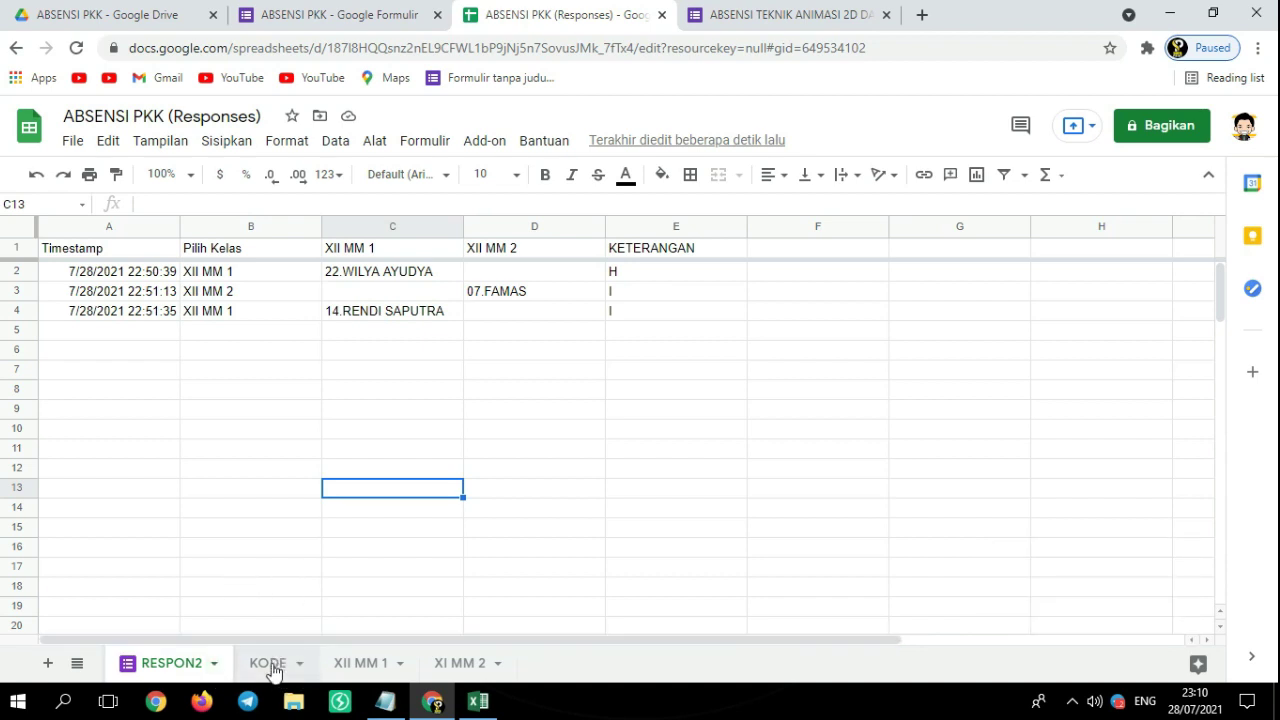
left_click(268, 663)
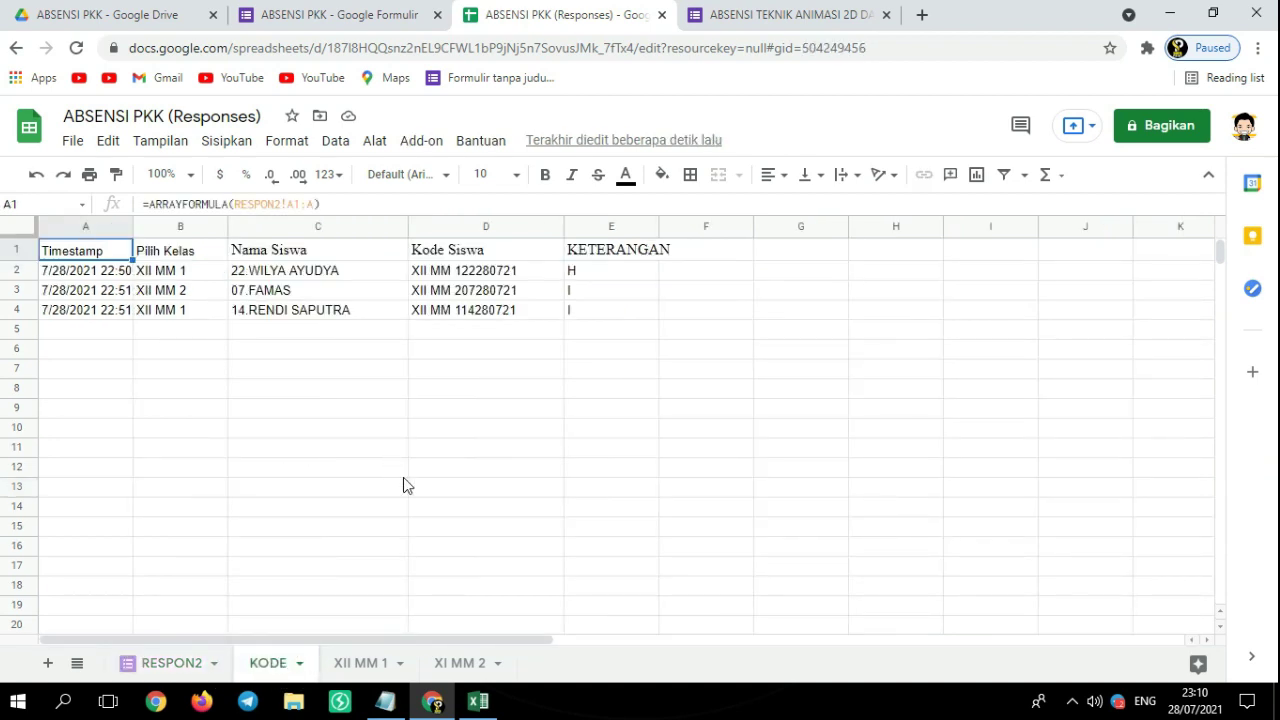
left_click(298, 664)
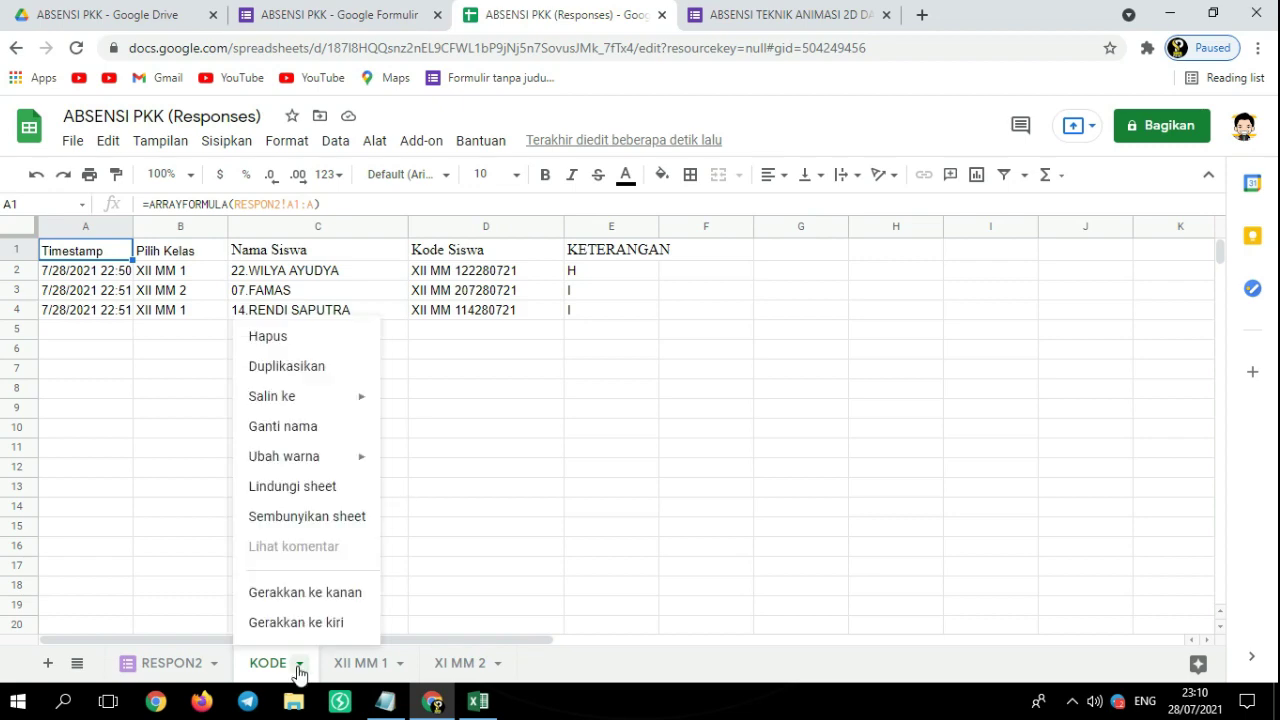
left_click(551, 508)
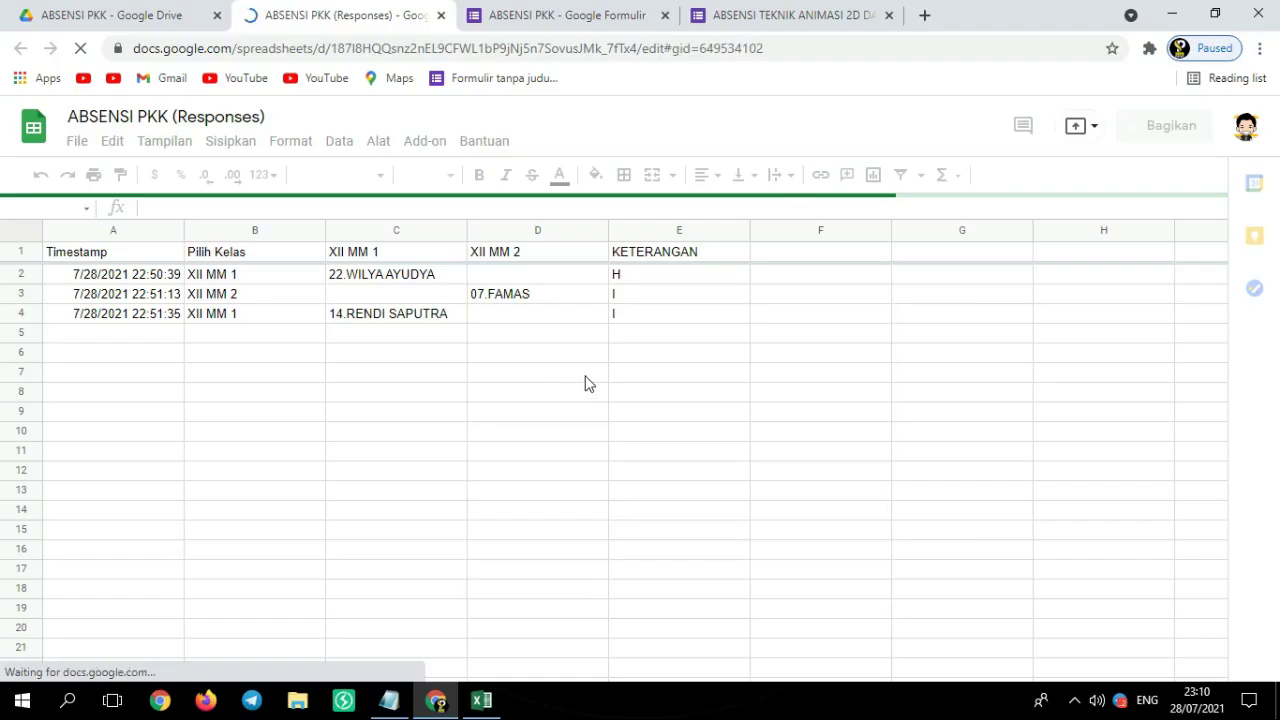
scroll(283, 604, "down", 1)
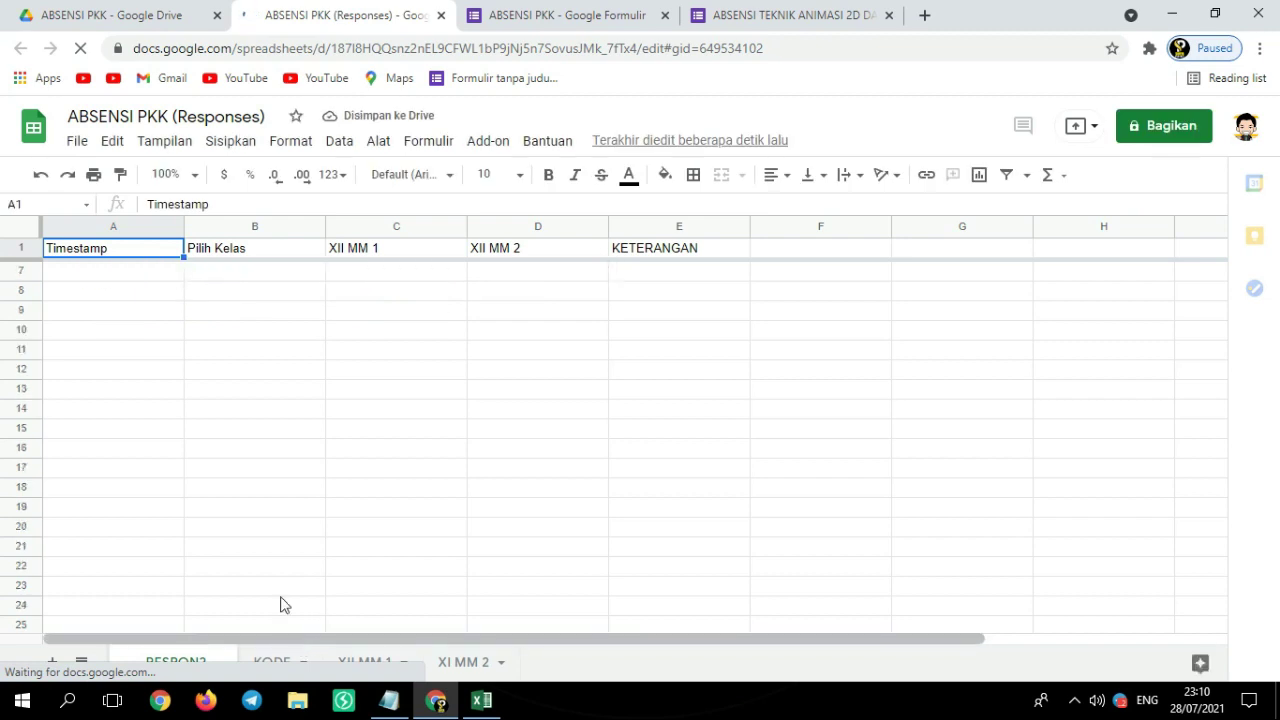
Look through the KODE, XII MM 1 and XI MM 2 sheets, returning to the XII MM 1 attendance list
left_click(256, 665)
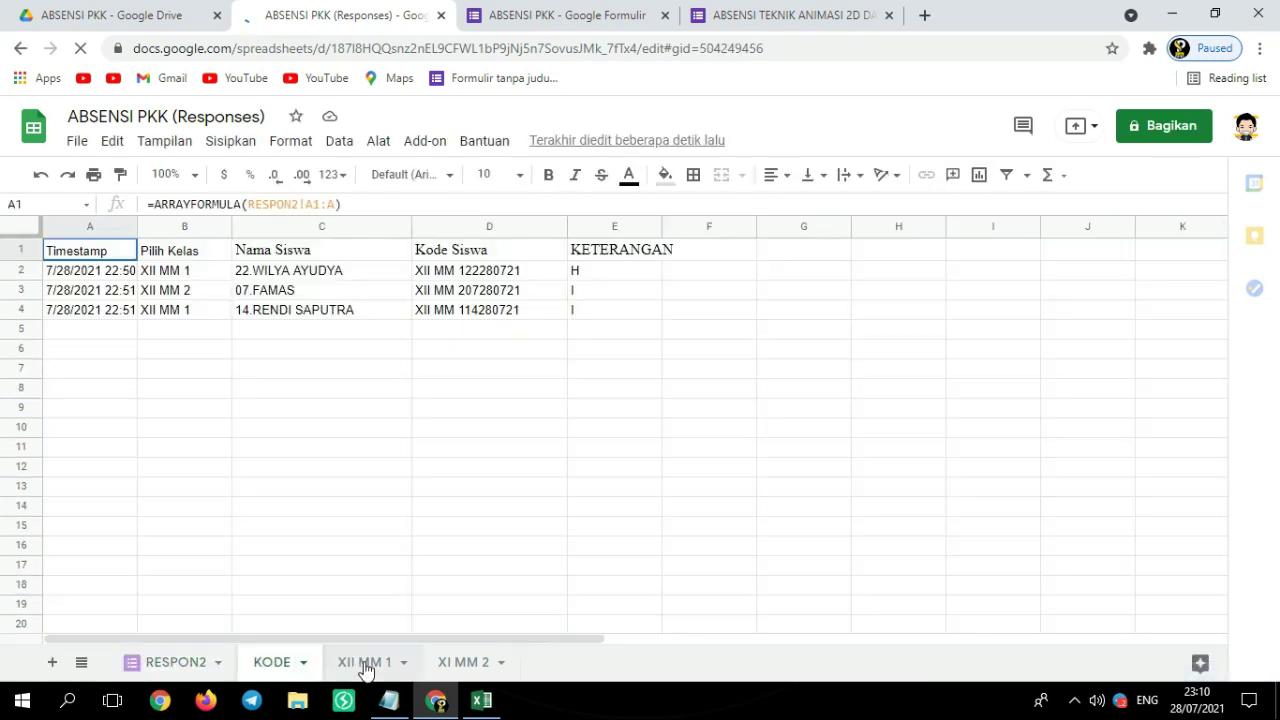
left_click(366, 665)
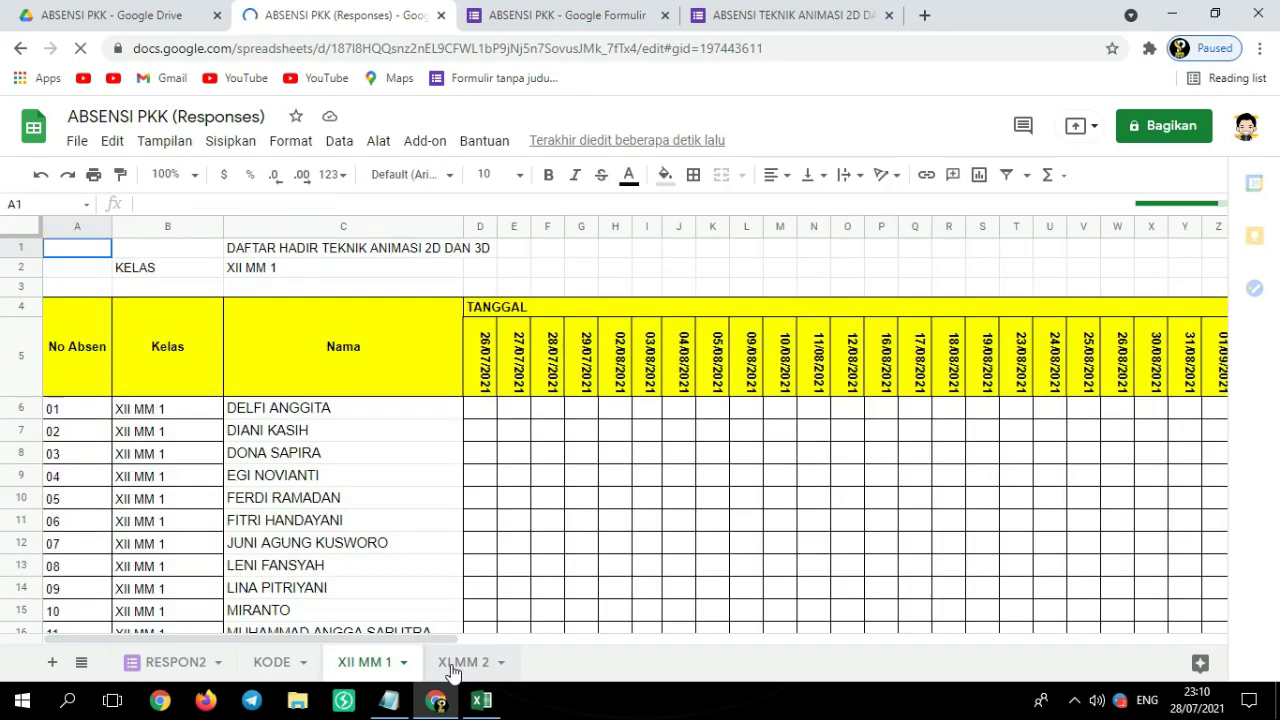
left_click(452, 665)
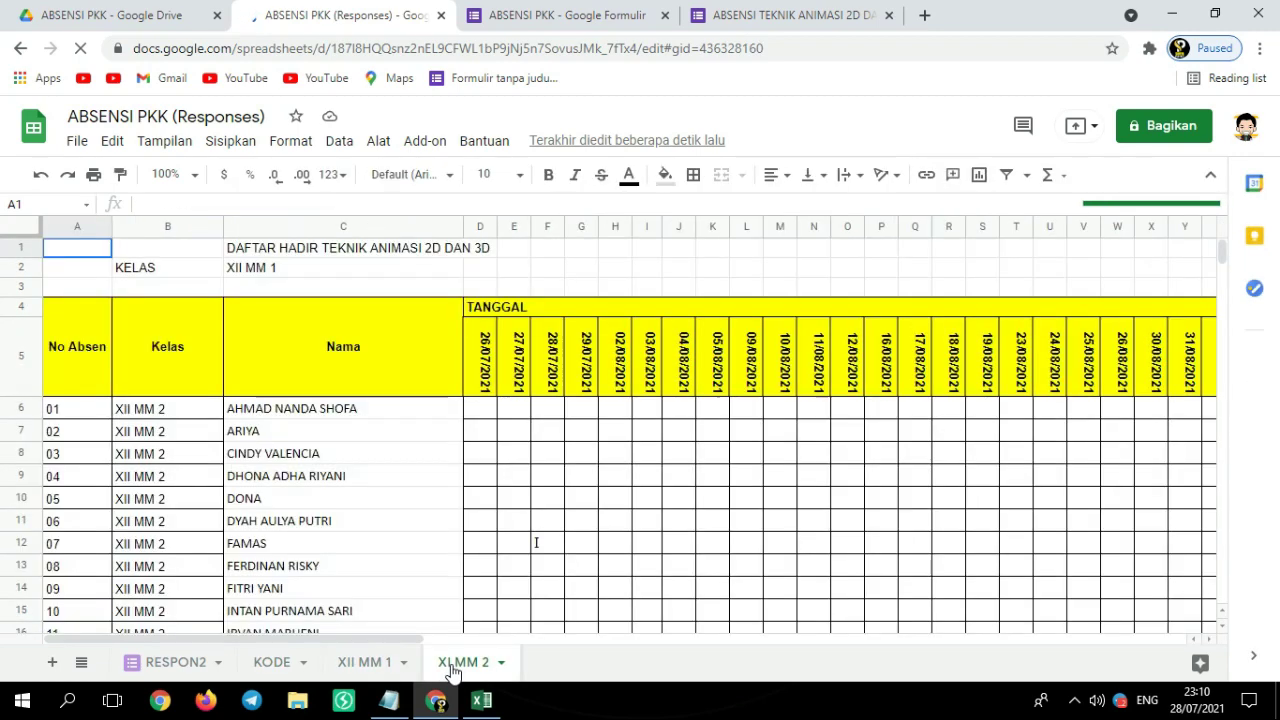
left_click(364, 665)
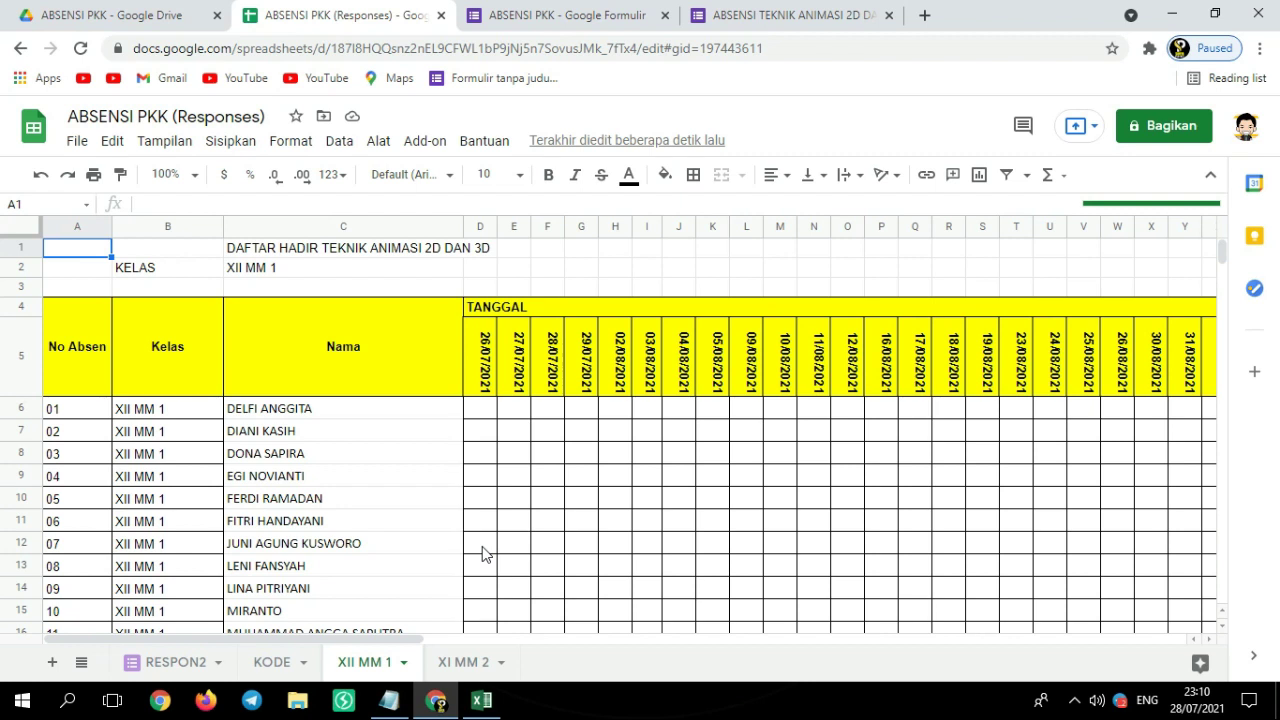
Check the first TANGGAL date in D5 against the system calendar, going over the days 26 to 29 July 2021
left_click(488, 350)
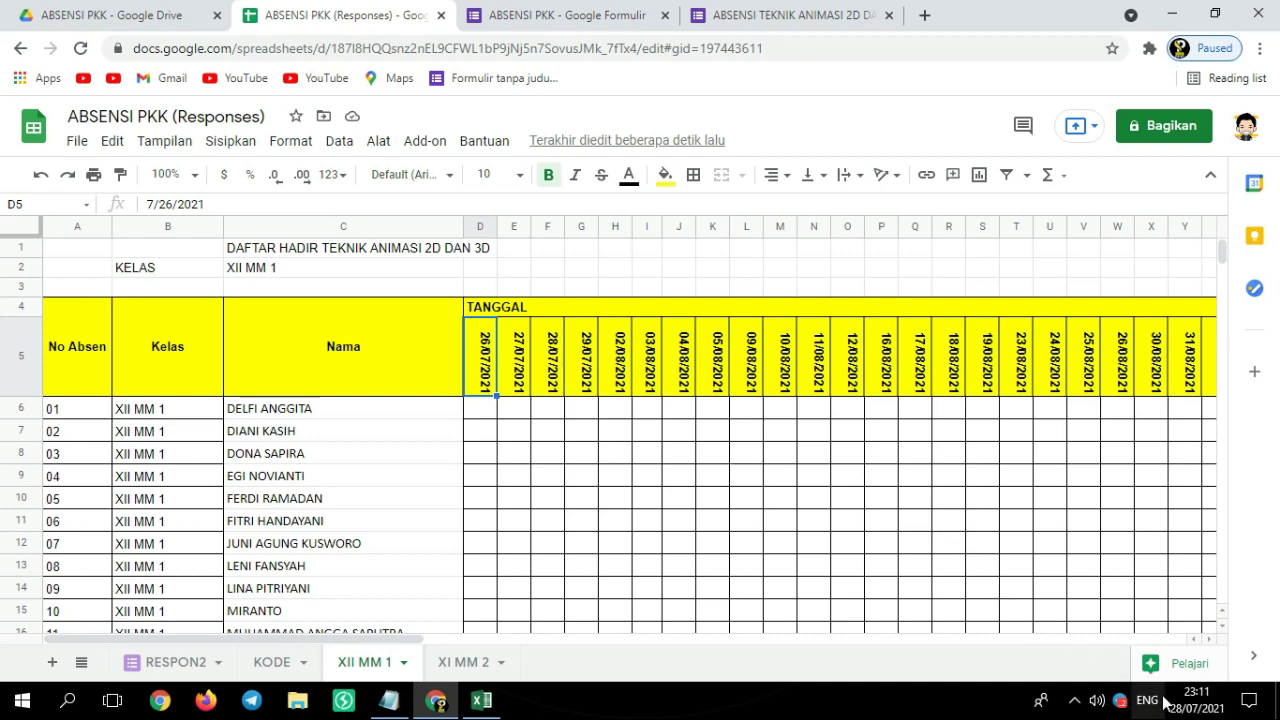
left_click(1193, 706)
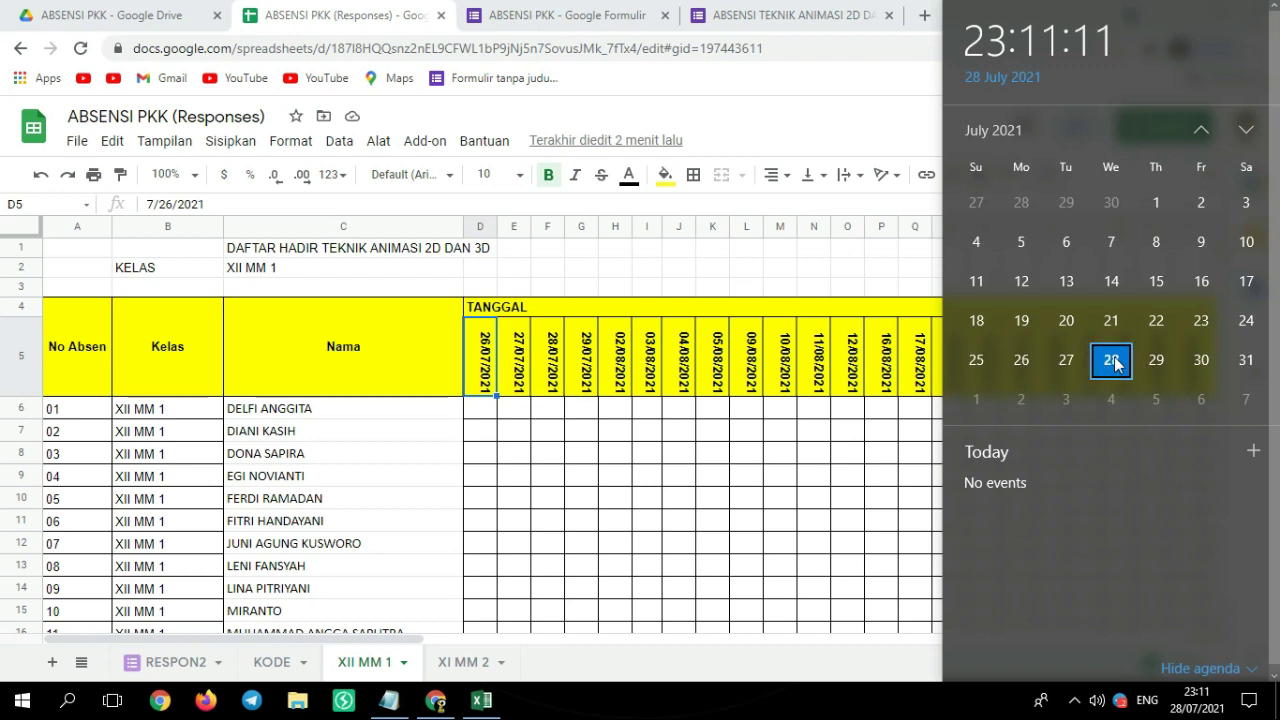
left_click(1039, 364)
left_click(1076, 364)
left_click(1103, 364)
left_click(1144, 362)
left_click(1111, 364)
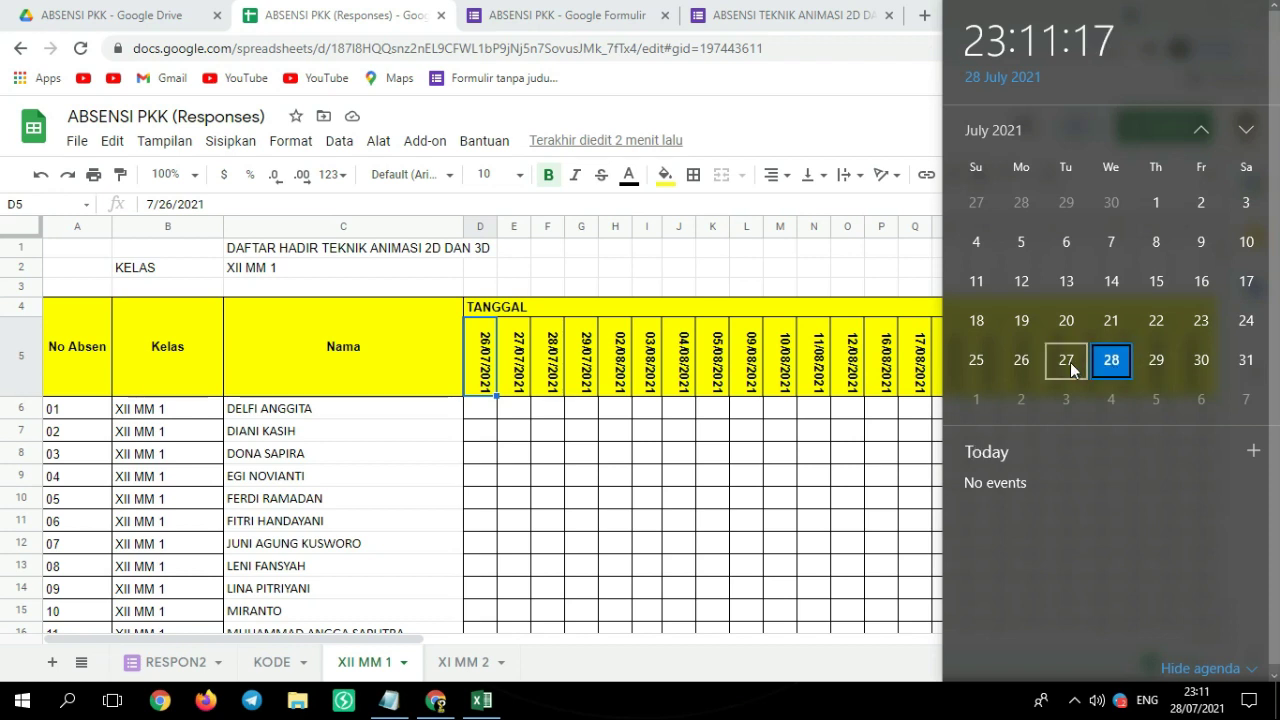
left_click(1066, 362)
left_click(1038, 362)
left_click(1064, 362)
left_click(1108, 362)
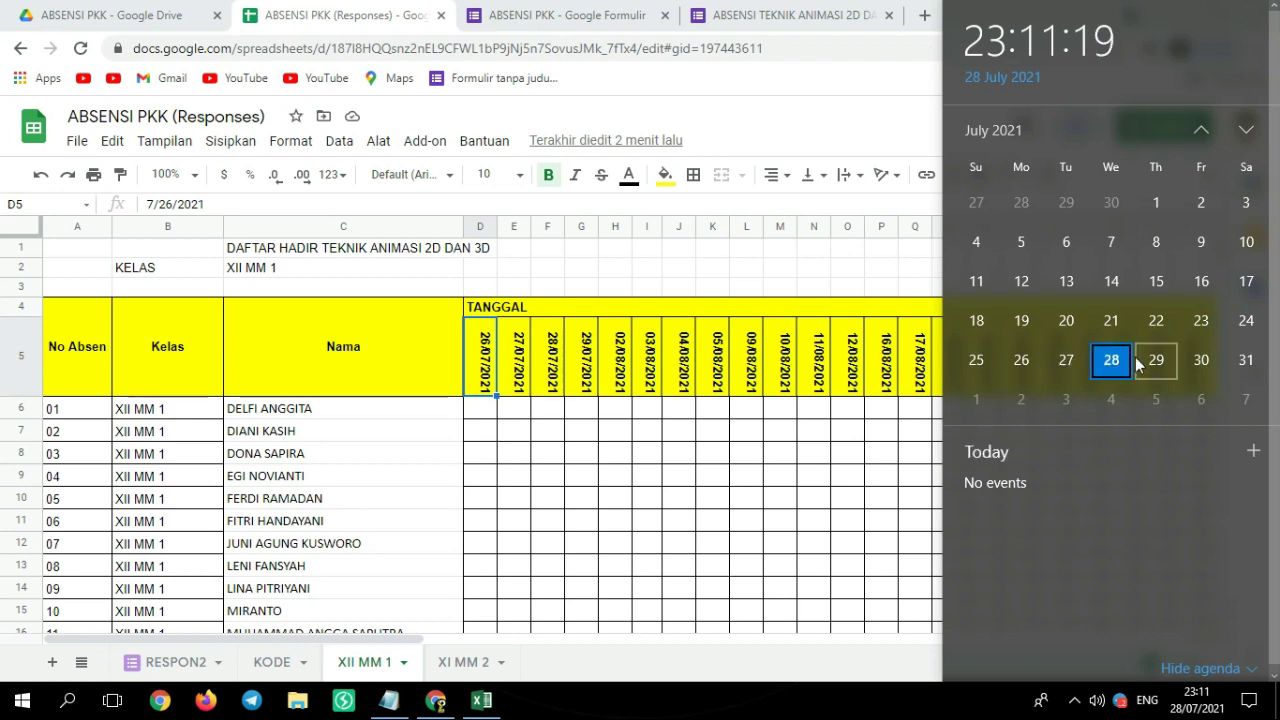
left_click(1154, 362)
left_click(1021, 362)
left_click(1071, 363)
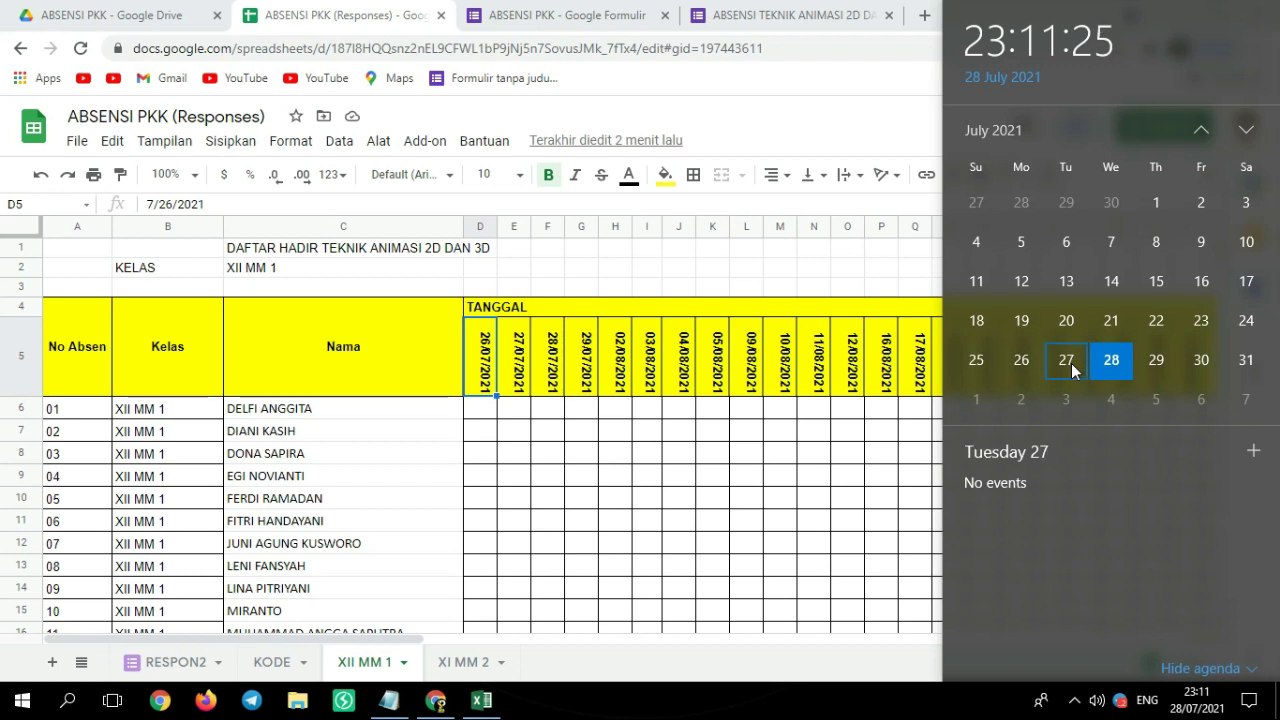
left_click(1036, 359)
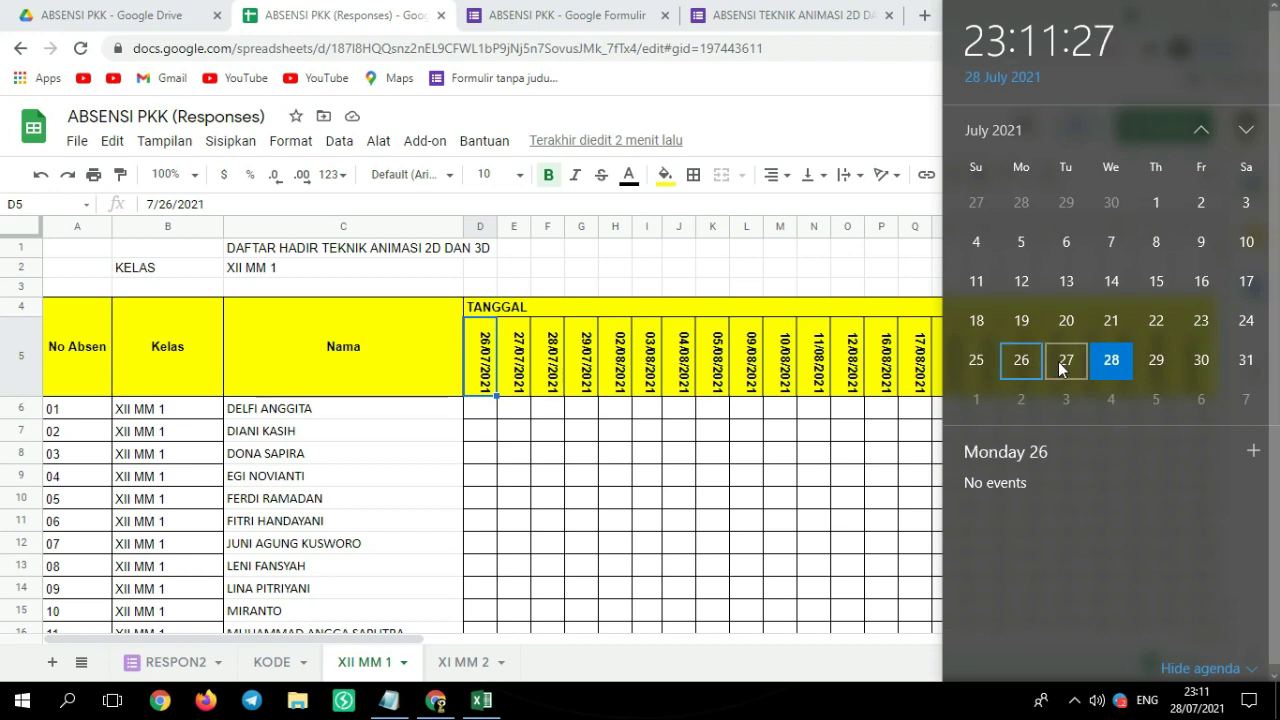
left_click(1080, 361)
left_click(1111, 360)
left_click(1146, 361)
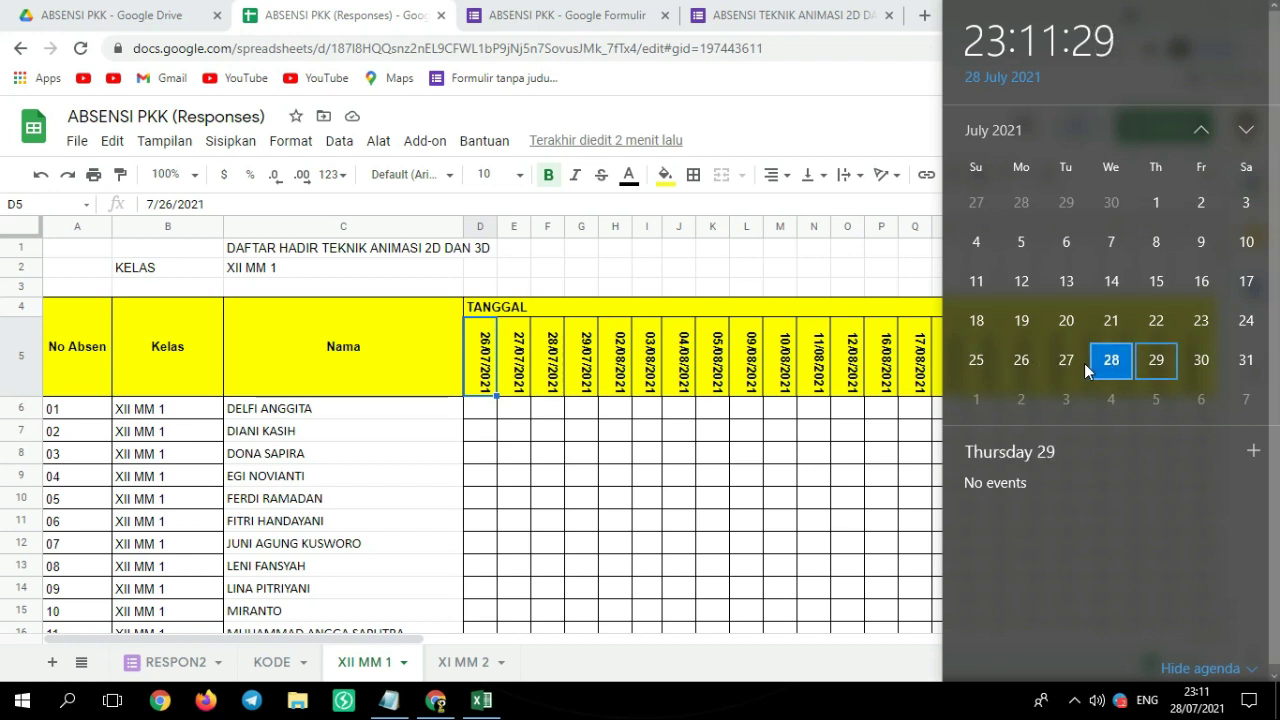
left_click(1032, 368)
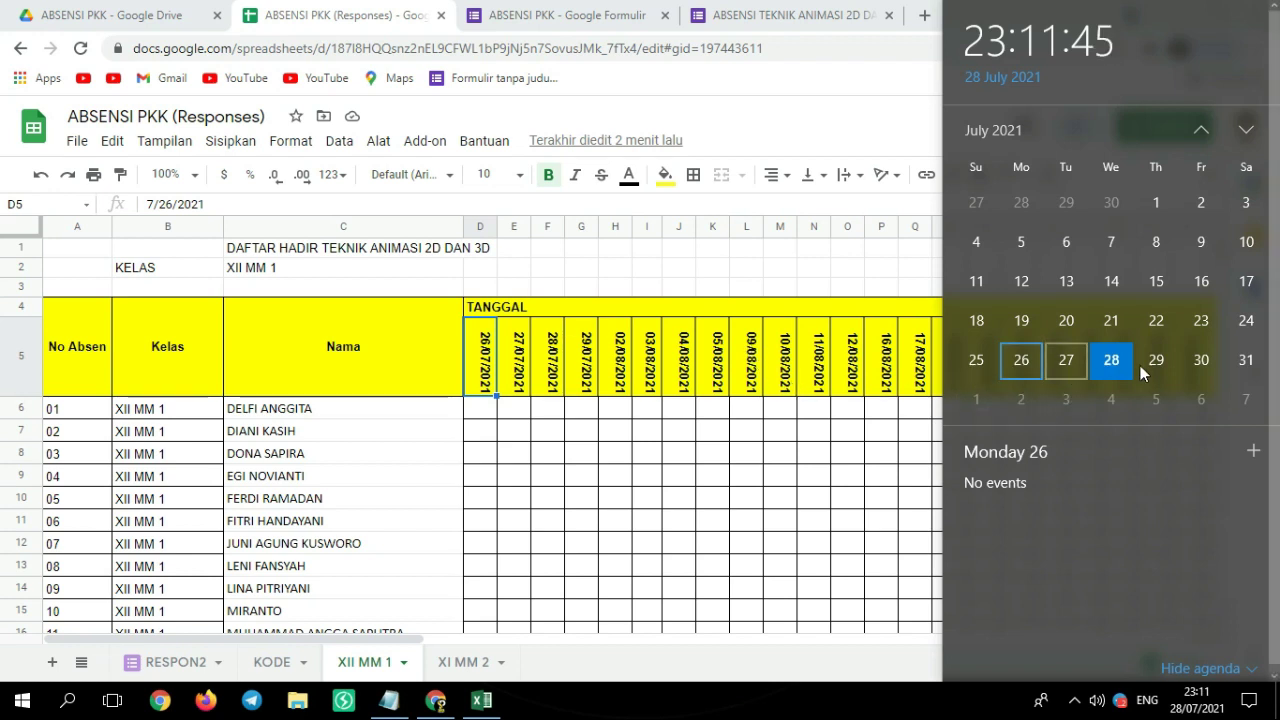
scroll(1140, 365, "down", 2)
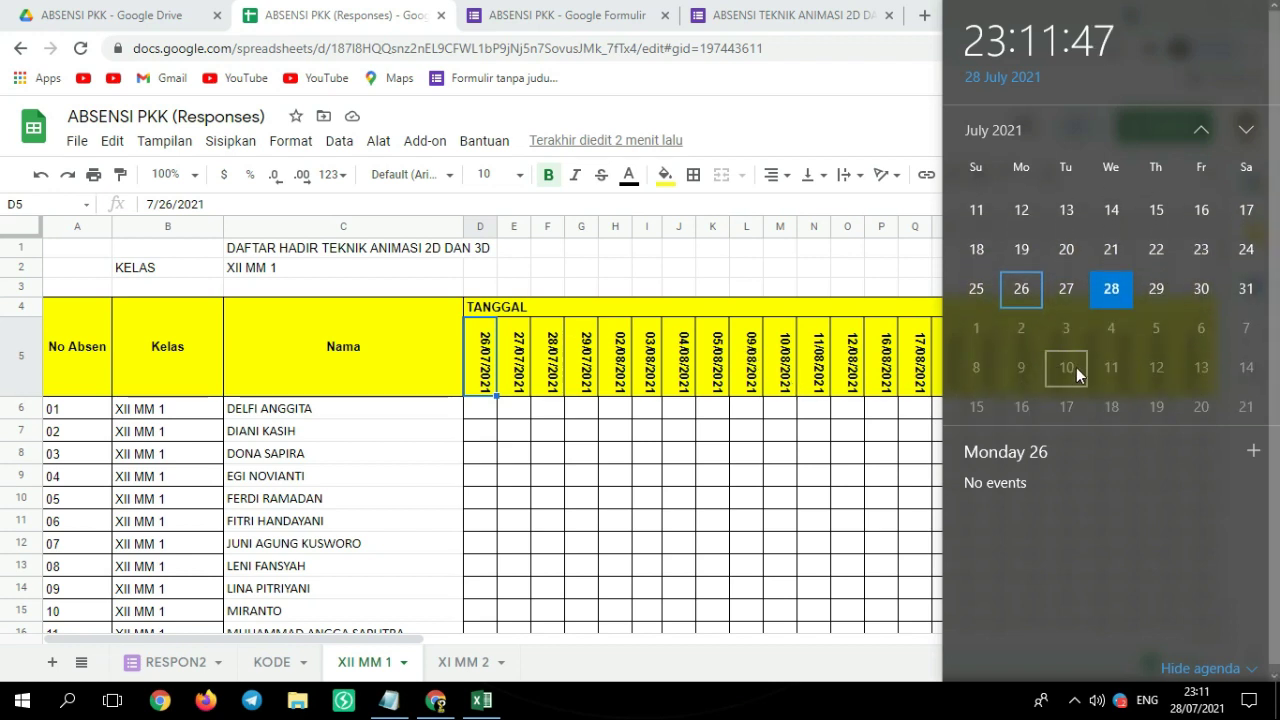
left_click(755, 390)
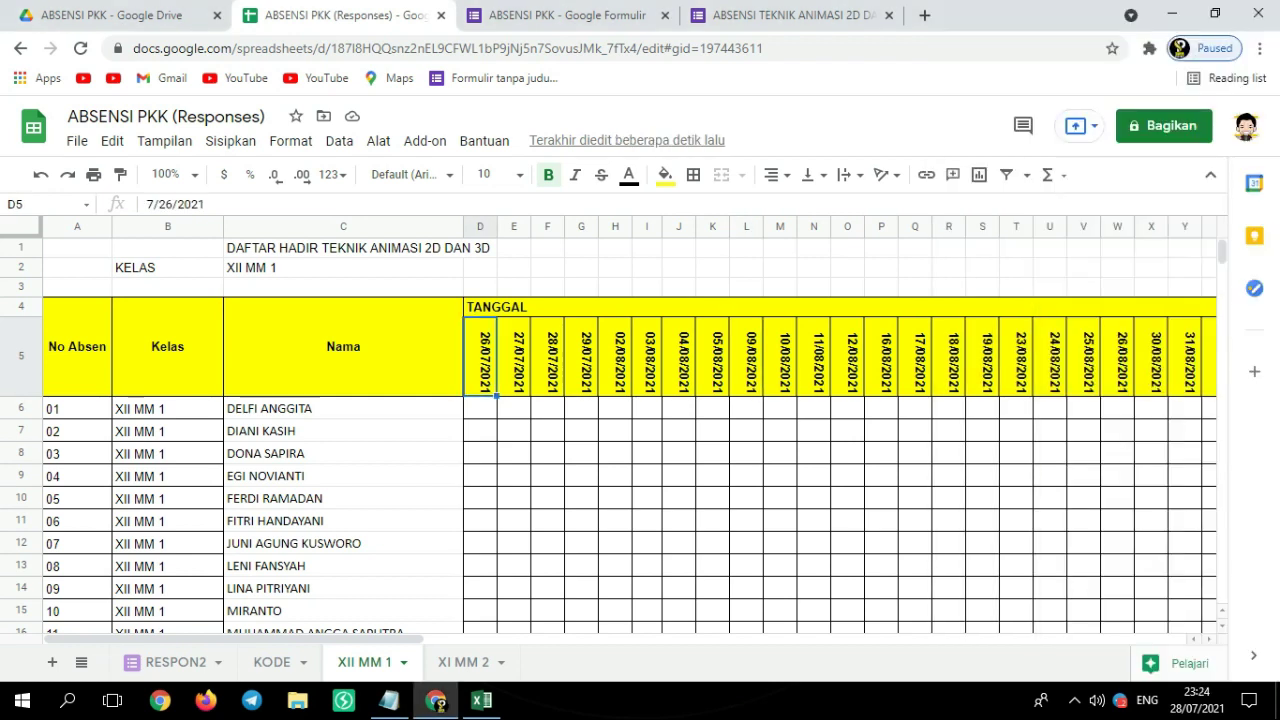
Compare the dates in E5 and D5 with the system calendar, continuing into the first weeks of August
left_click(514, 356)
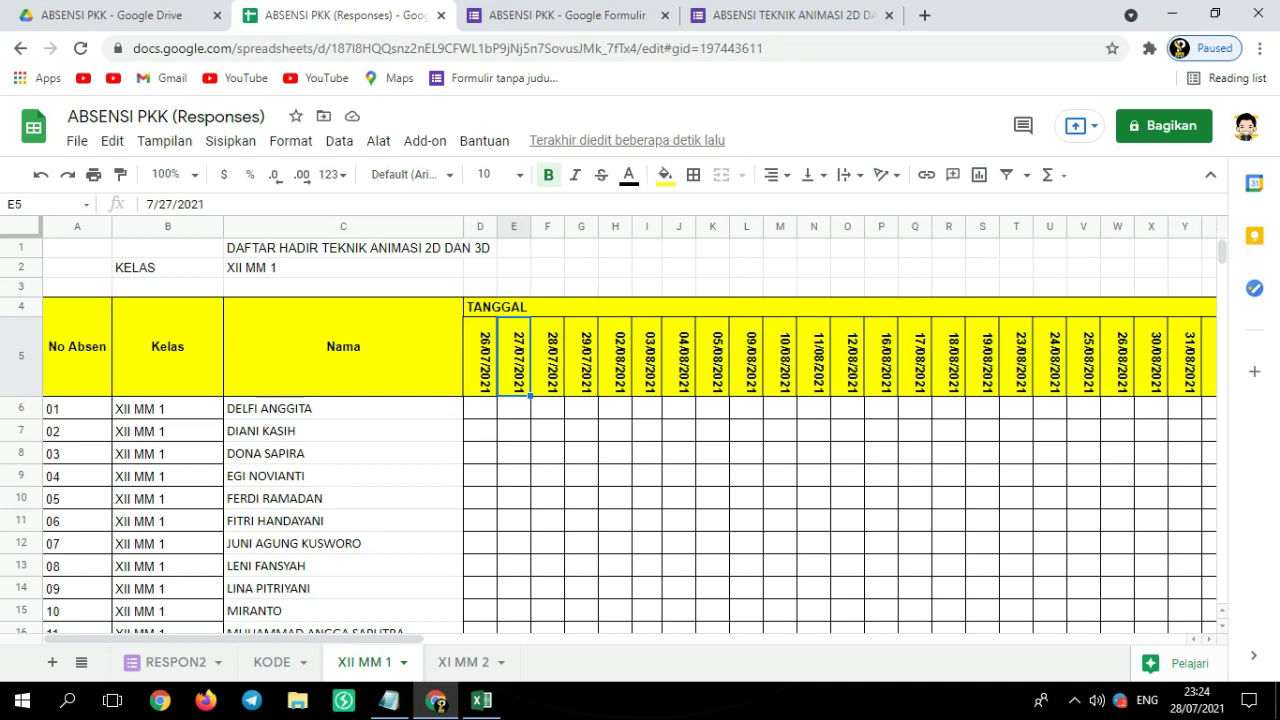
left_click(480, 356)
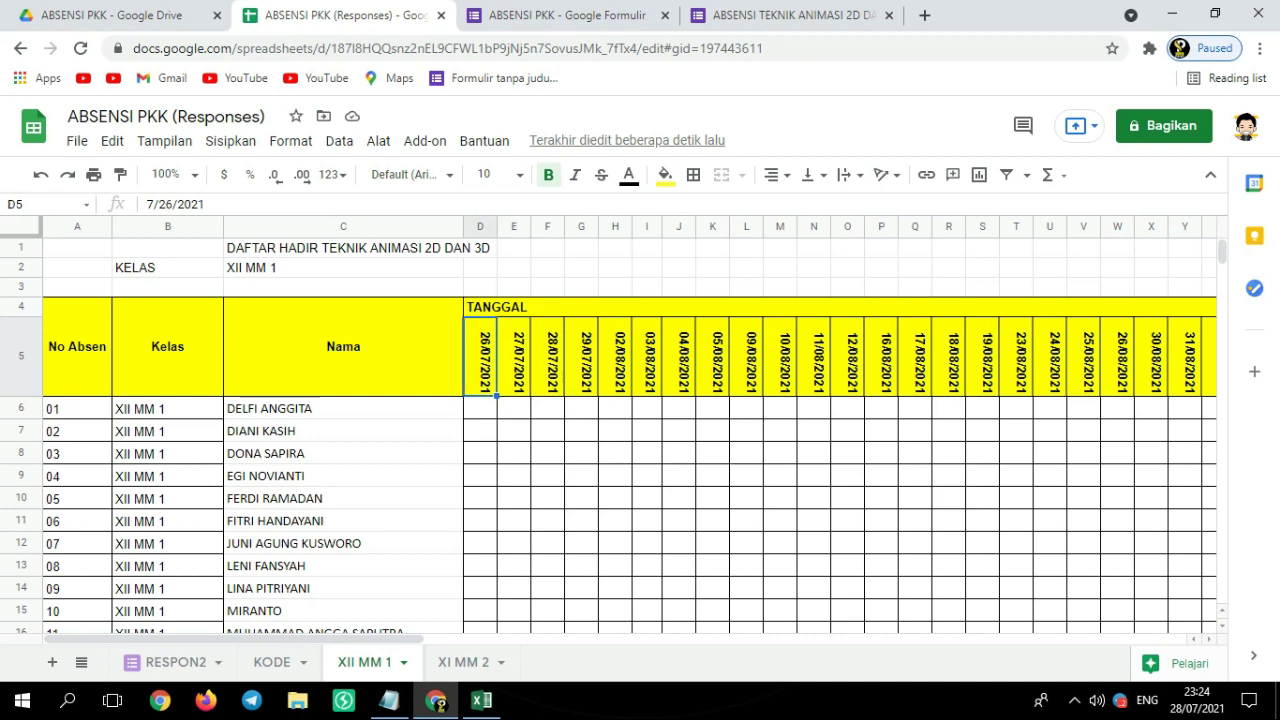
left_click(1197, 700)
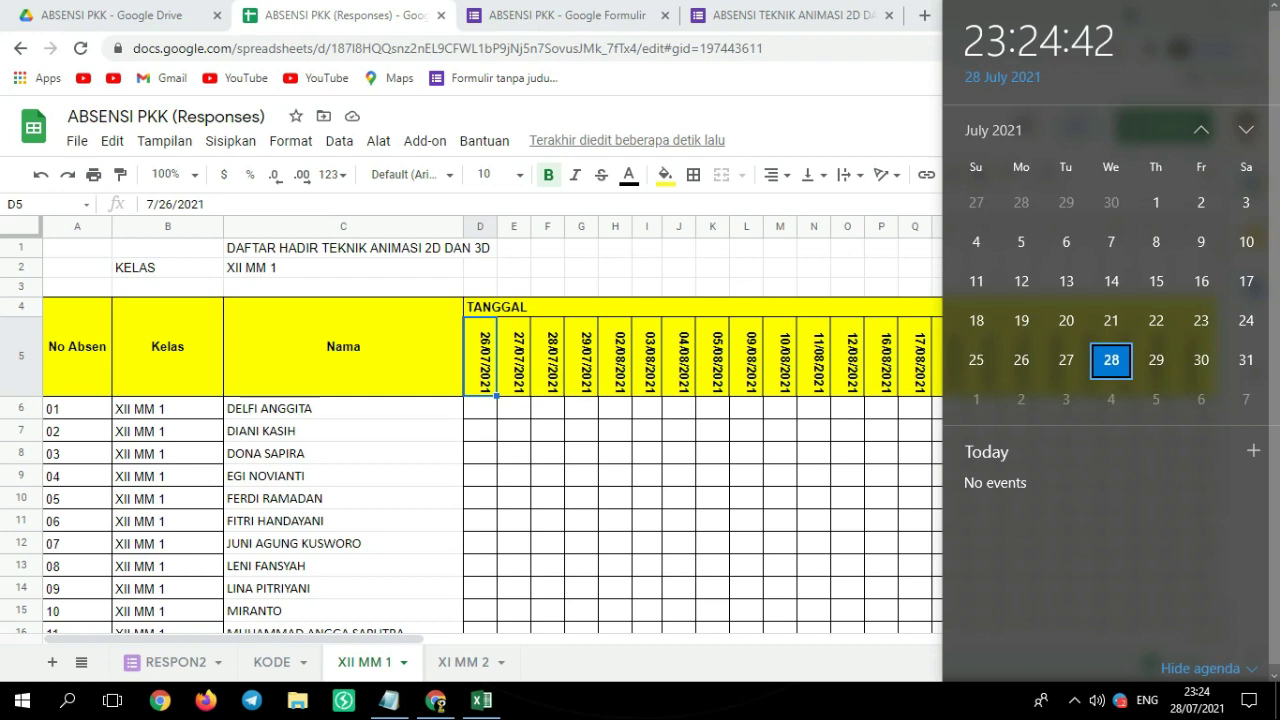
scroll(1111, 360, "down", 1)
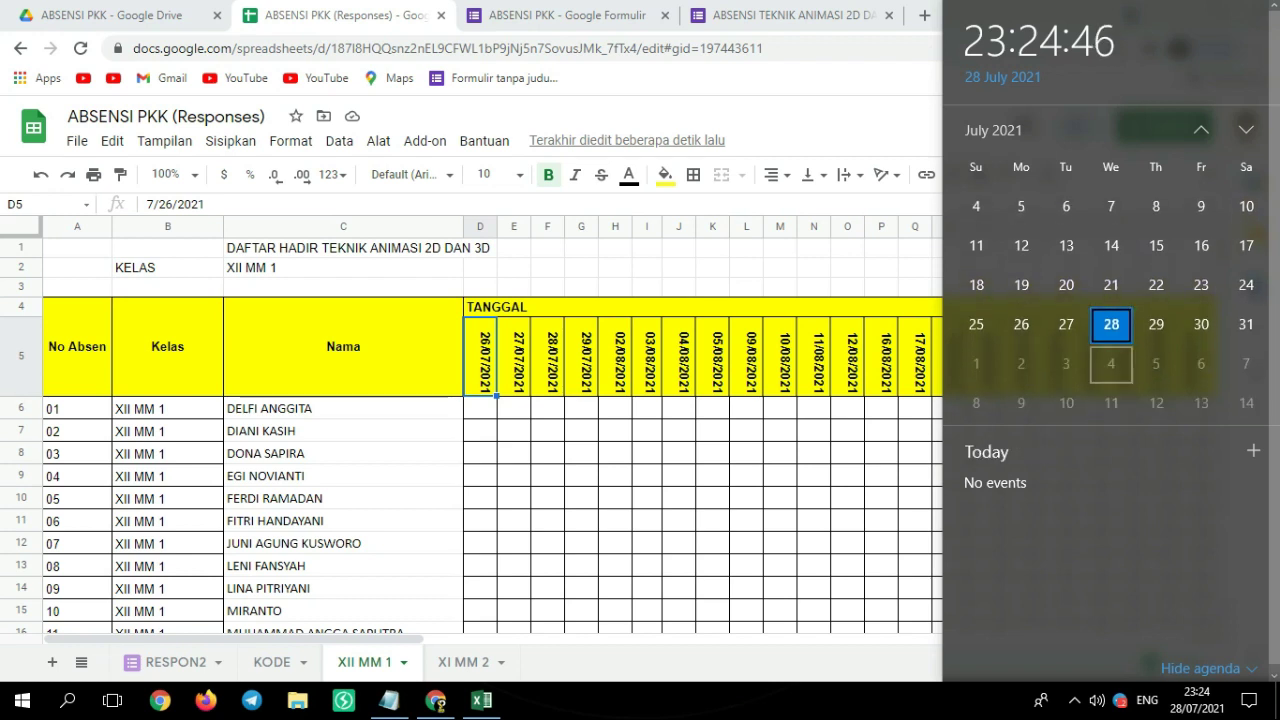
left_click(1111, 364)
scroll(1111, 330, "down", 1)
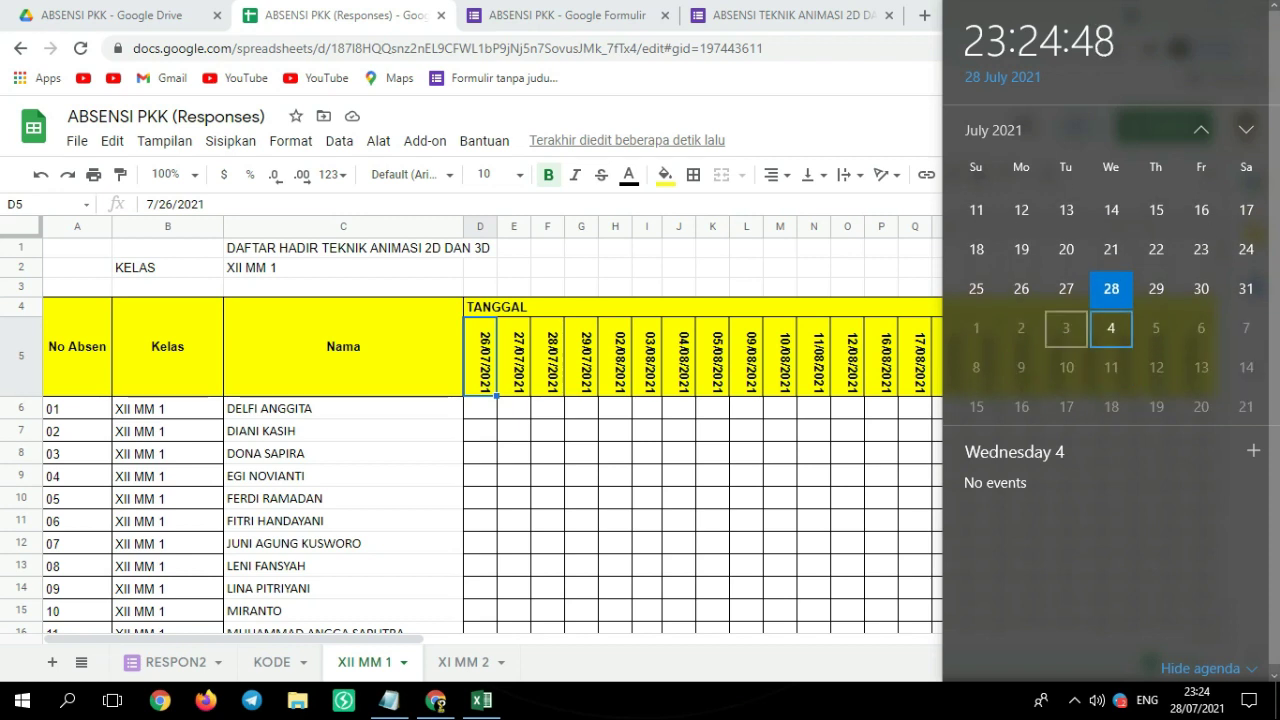
Examine the row 5 date headers on XII MM 1, comparing the entries in D5 to G5 with the formulas in H5, J5 and N5
left_click(813, 356)
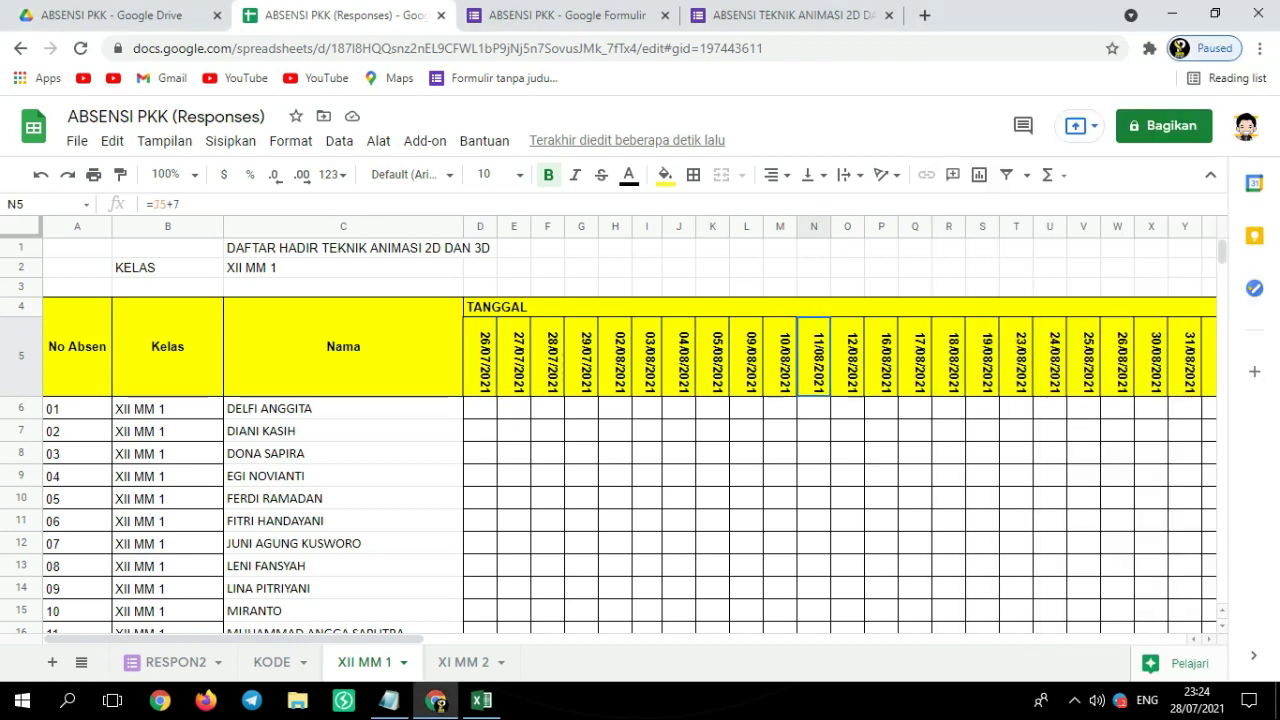
left_click(982, 356)
left_click(679, 356)
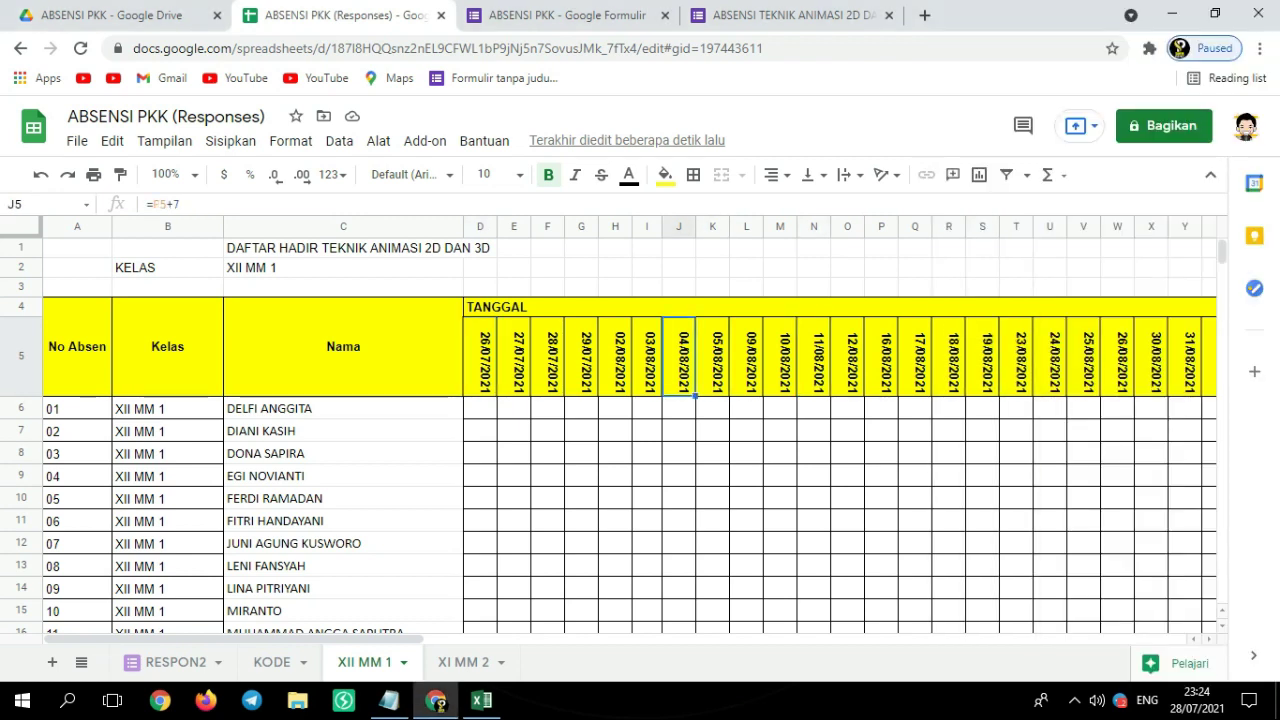
left_click(615, 356)
left_click(514, 356)
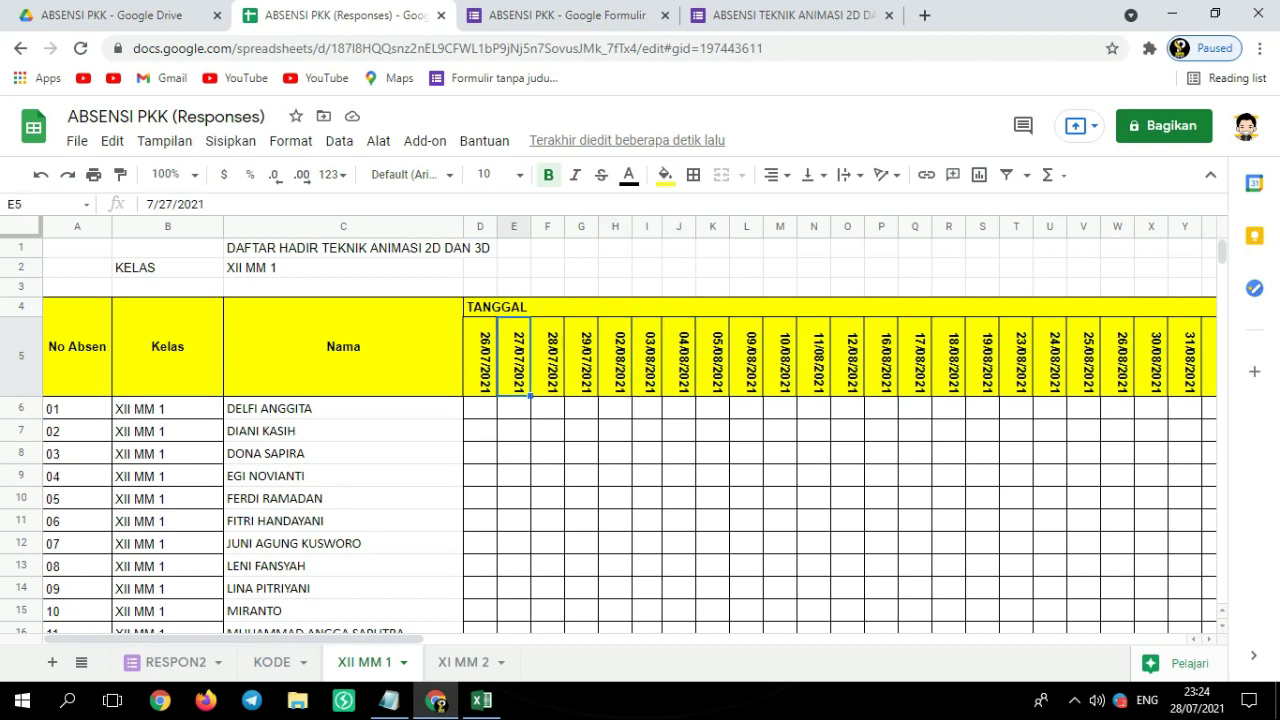
left_click(480, 356)
left_click(581, 356)
left_click(679, 356)
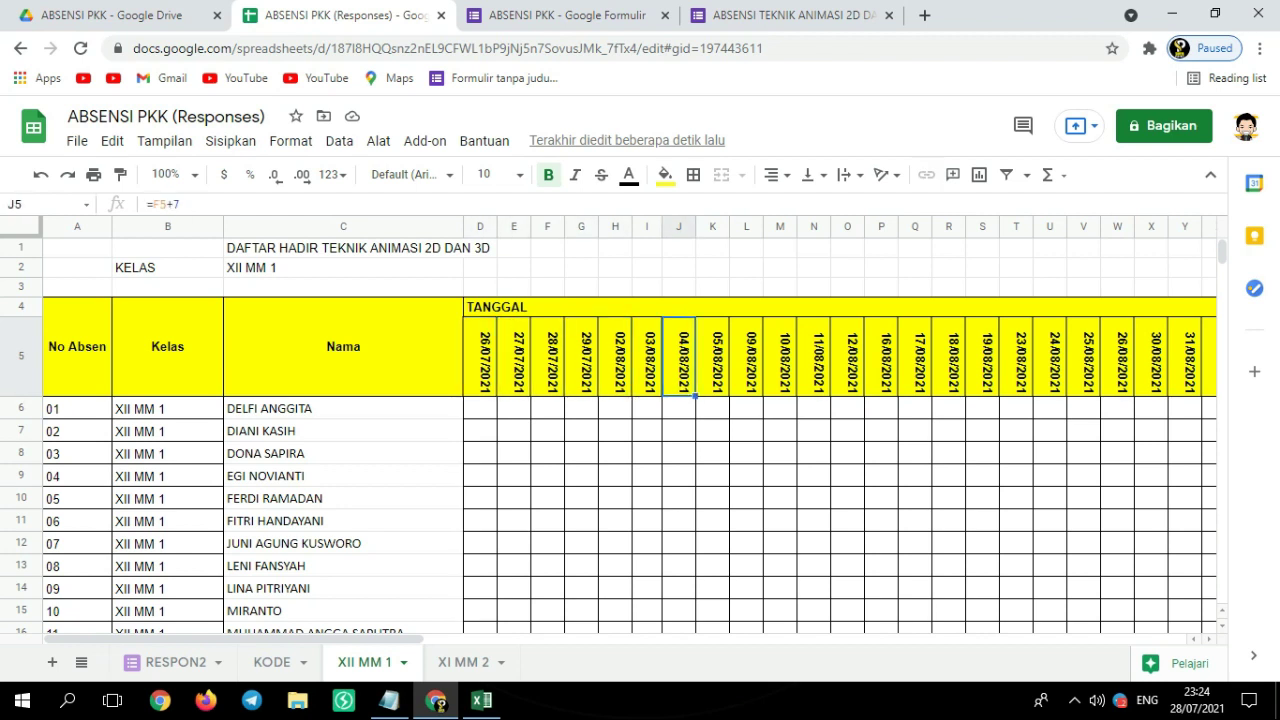
left_click(514, 356)
left_click(615, 356)
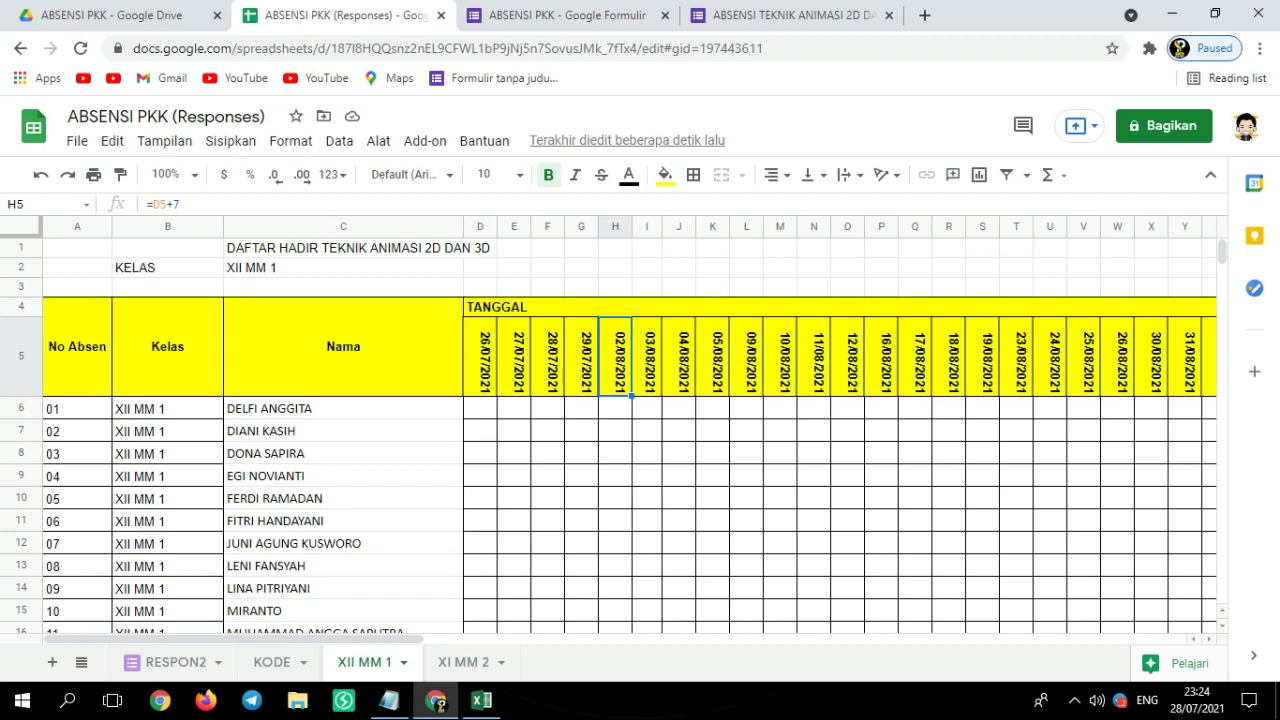
Fill the date header row from D5 through CM5 on XII MM 1 with consecutive daily dates starting at 26/07/2021
left_click(480, 356)
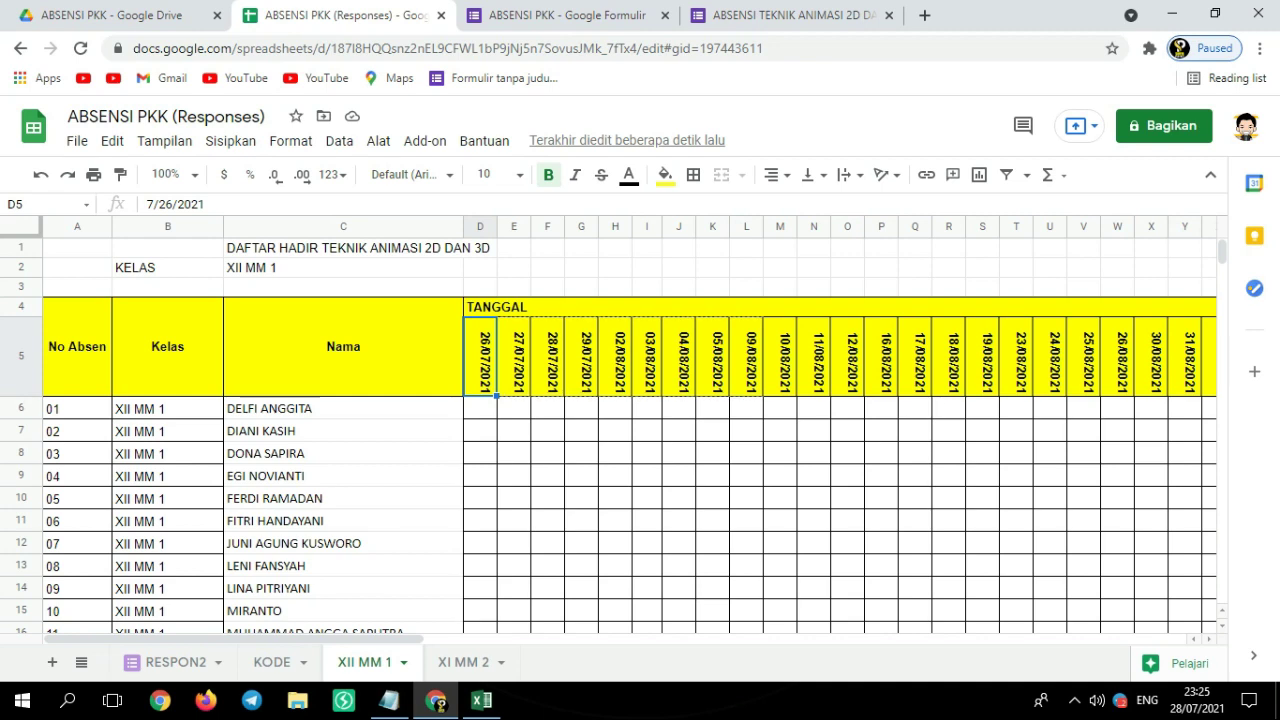
scroll(630, 430, "right", 5)
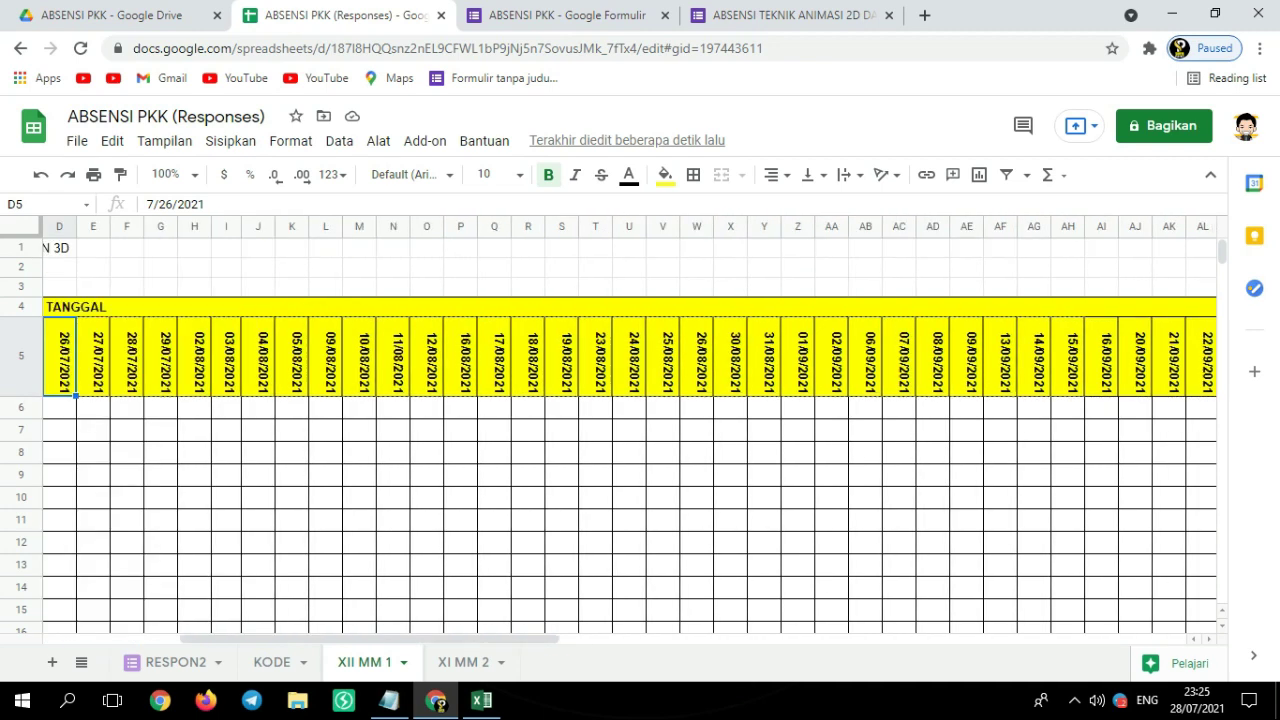
scroll(630, 430, "right", 10)
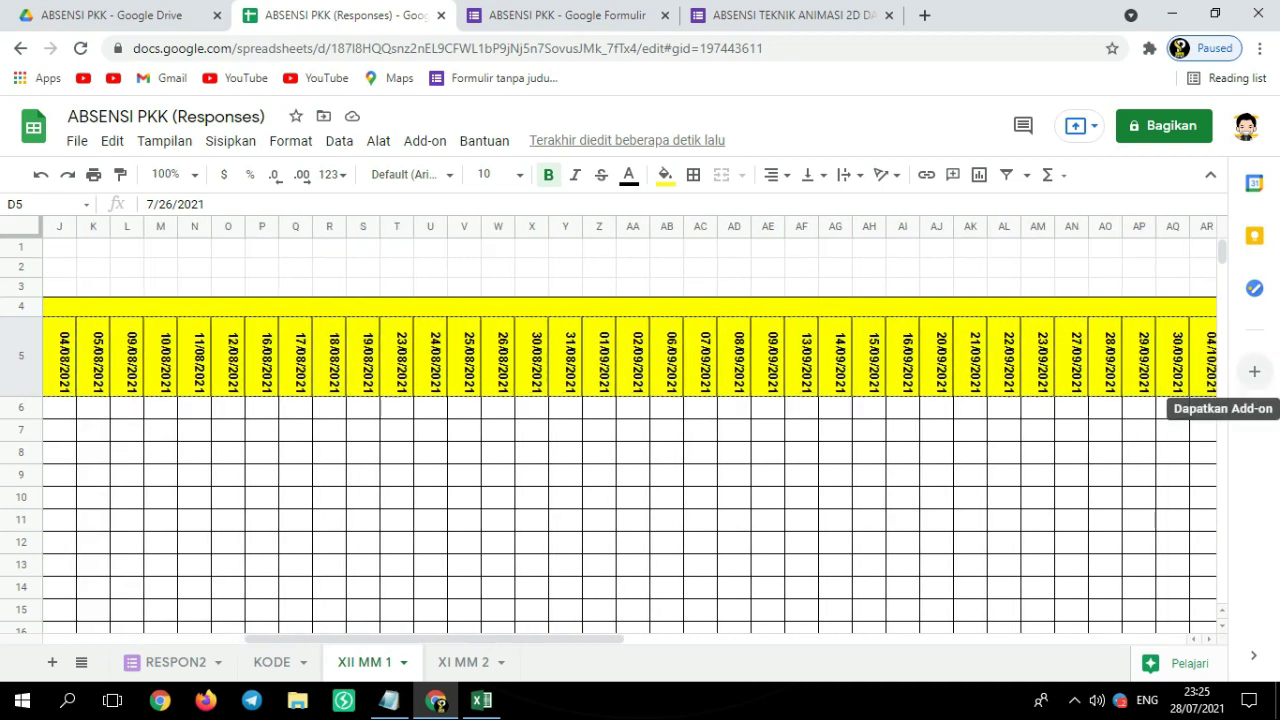
scroll(630, 430, "right", 10)
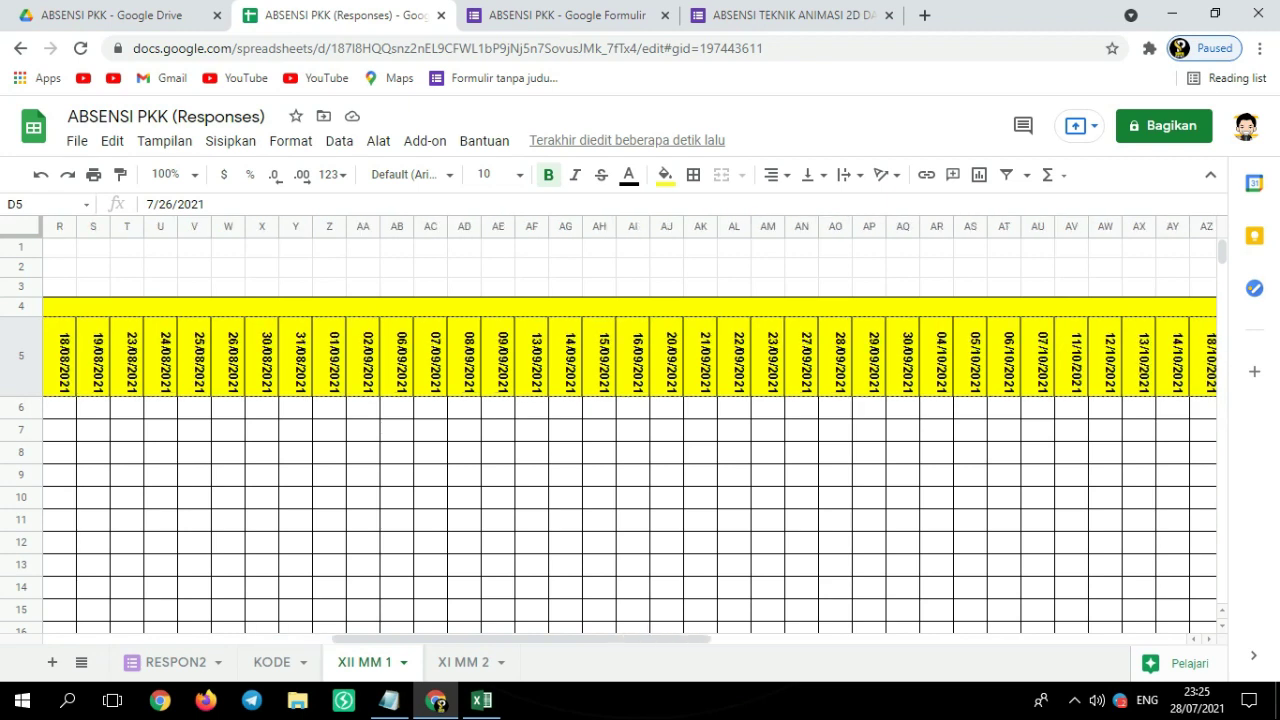
scroll(630, 430, "right", 10)
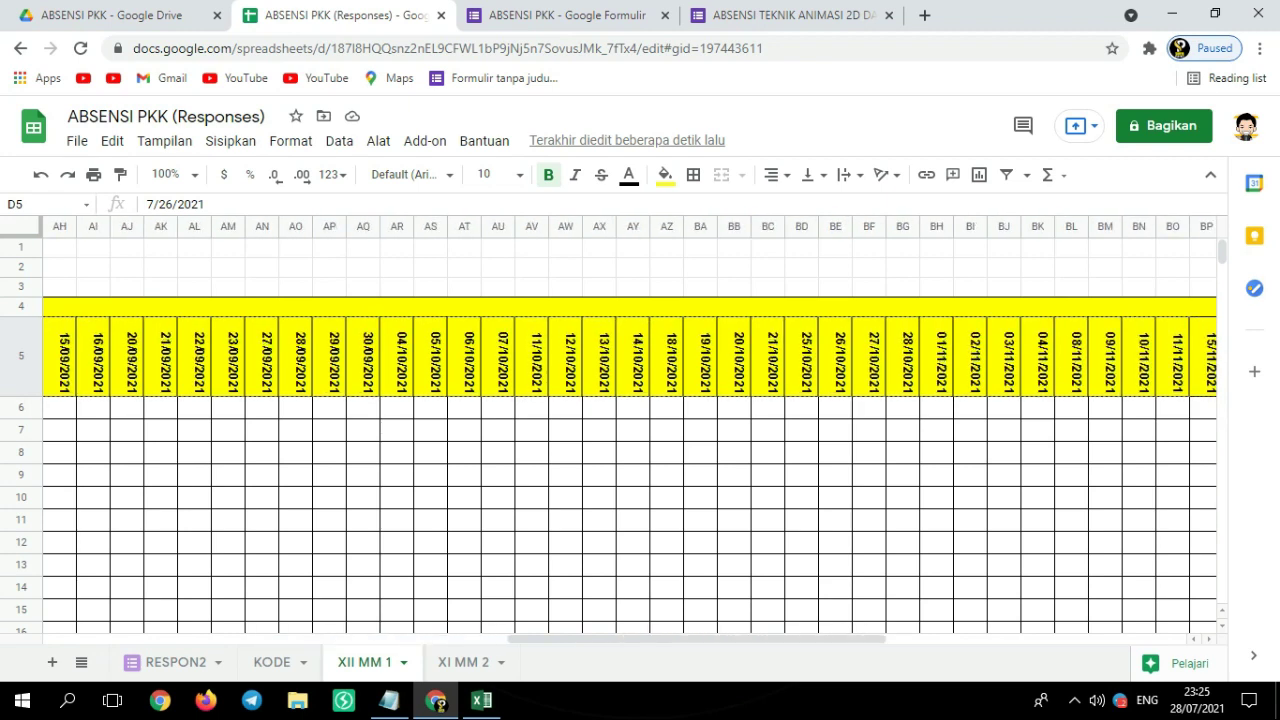
scroll(630, 430, "right", 10)
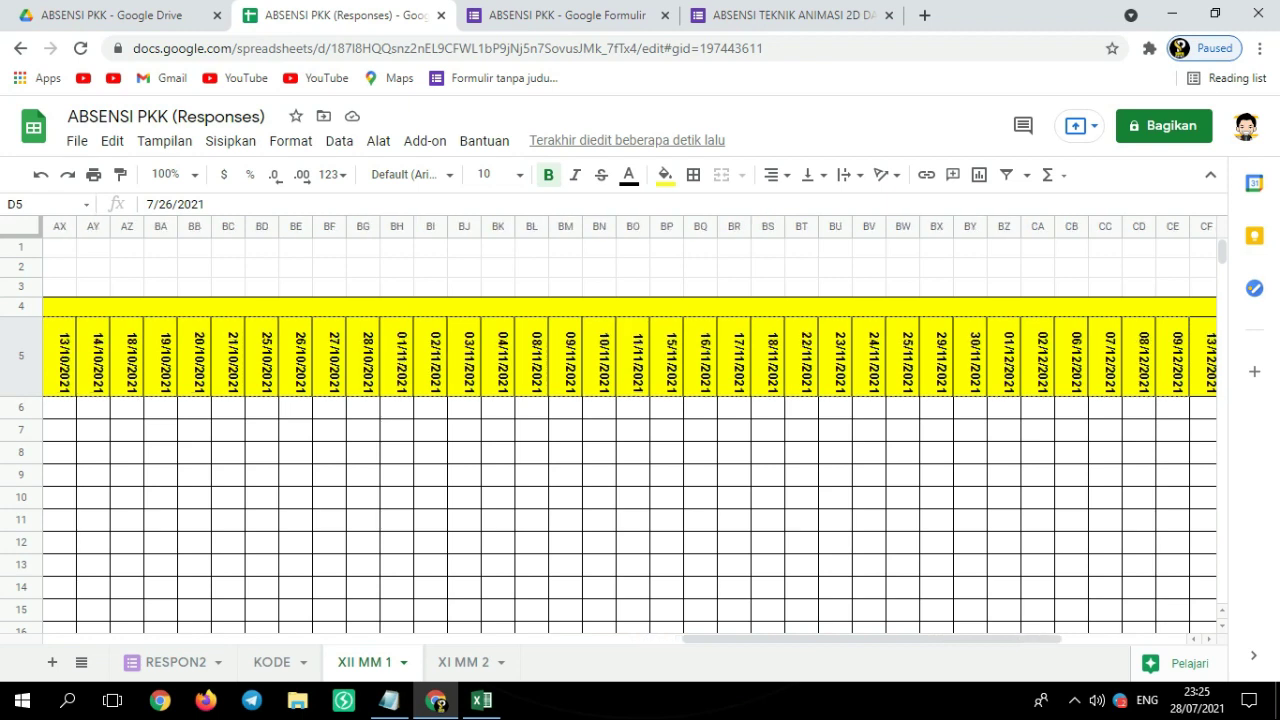
scroll(630, 430, "right", 2)
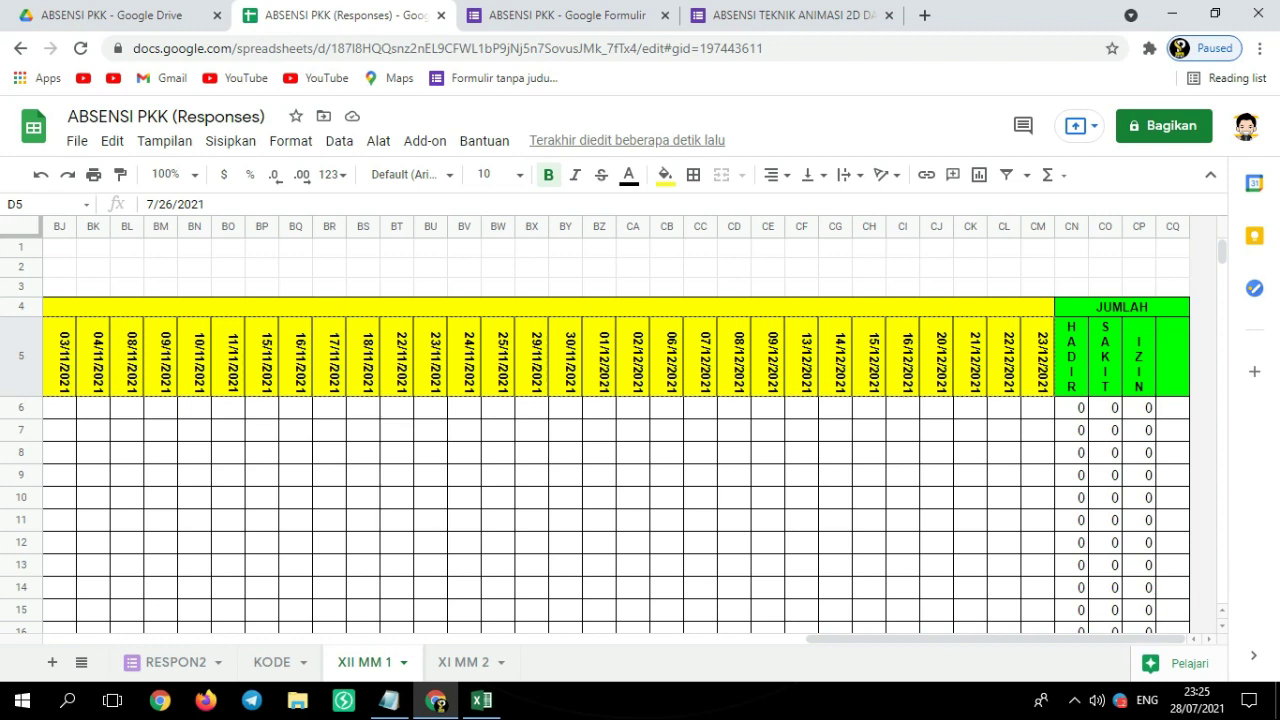
key("ctrl+v")
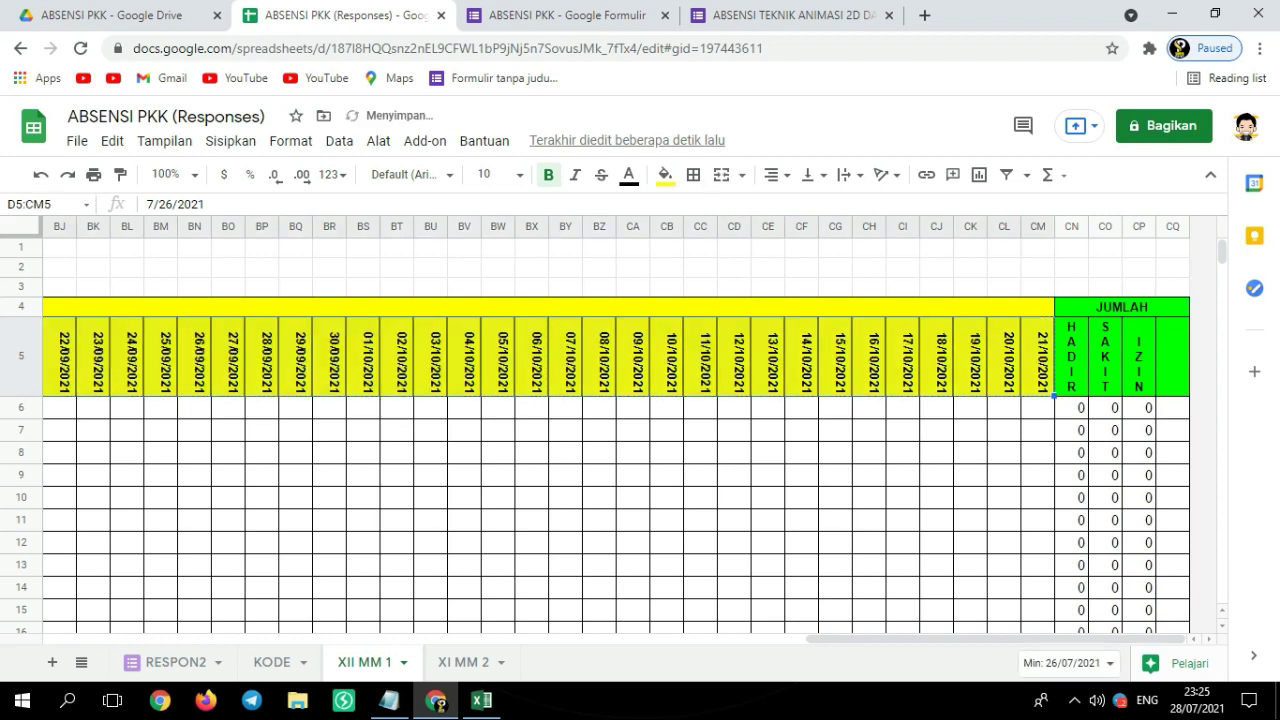
left_click(970, 356)
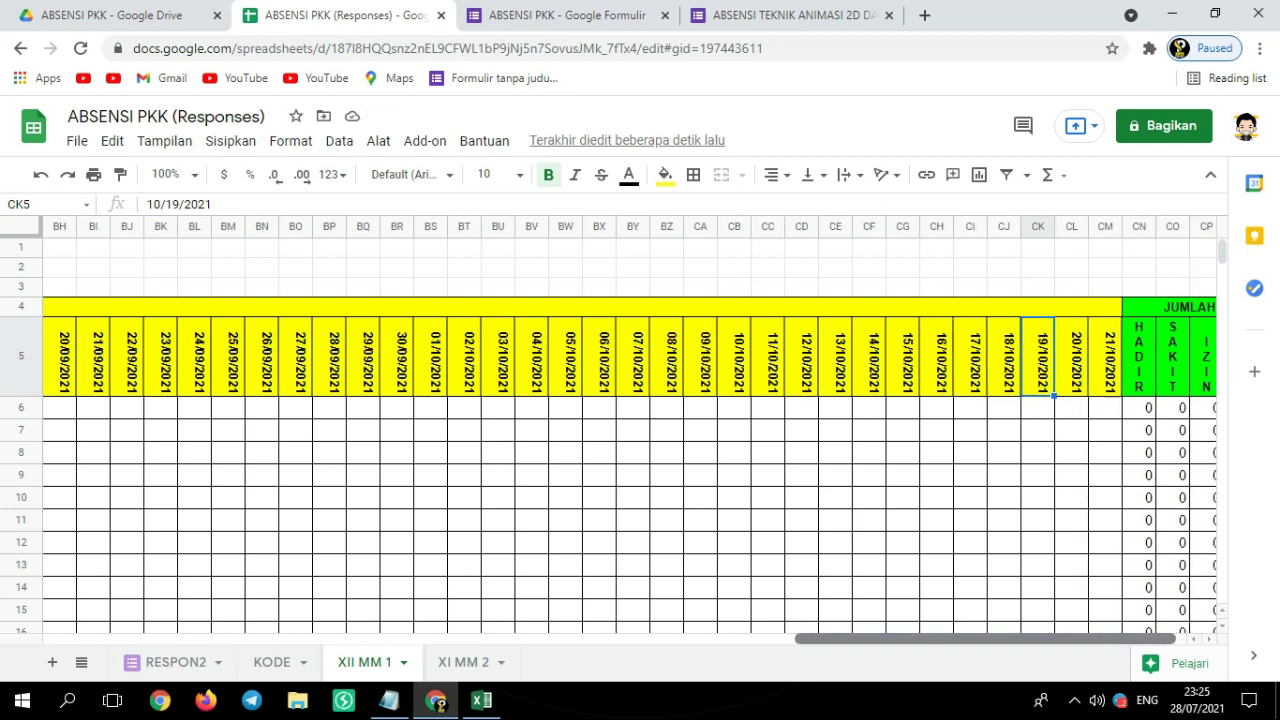
left_click_drag(997, 638, 262, 638)
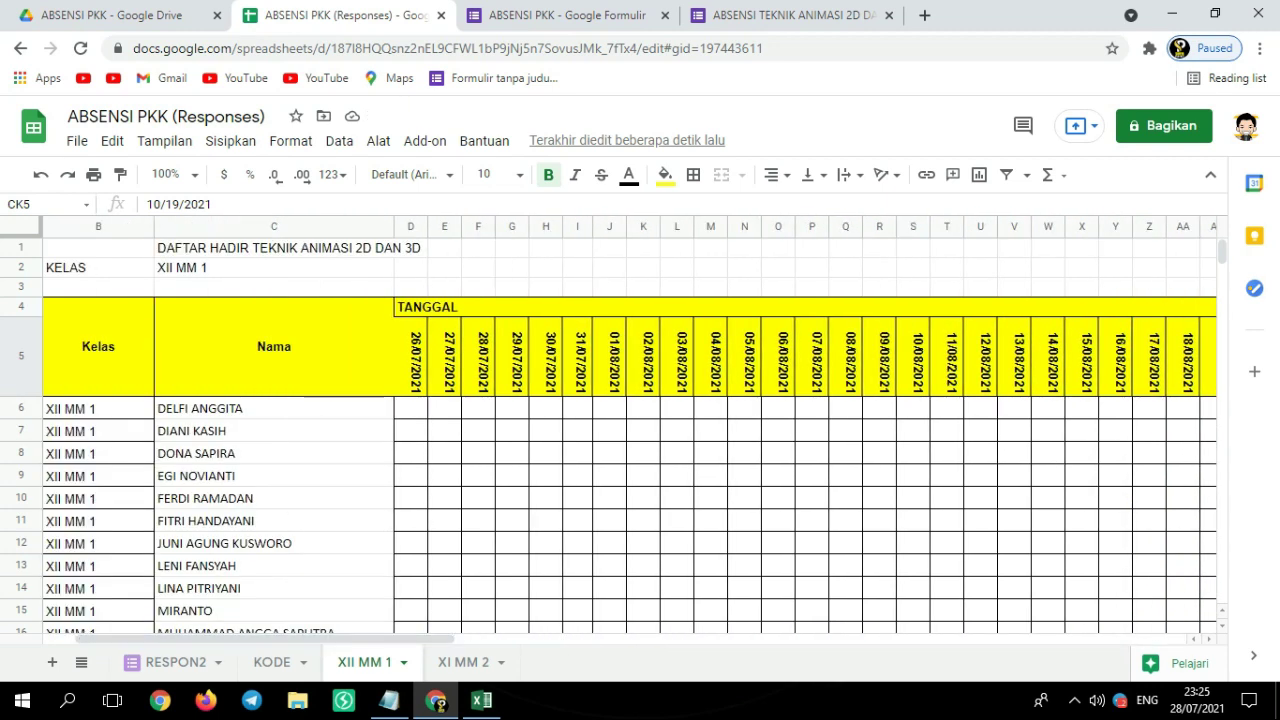
left_click(411, 356)
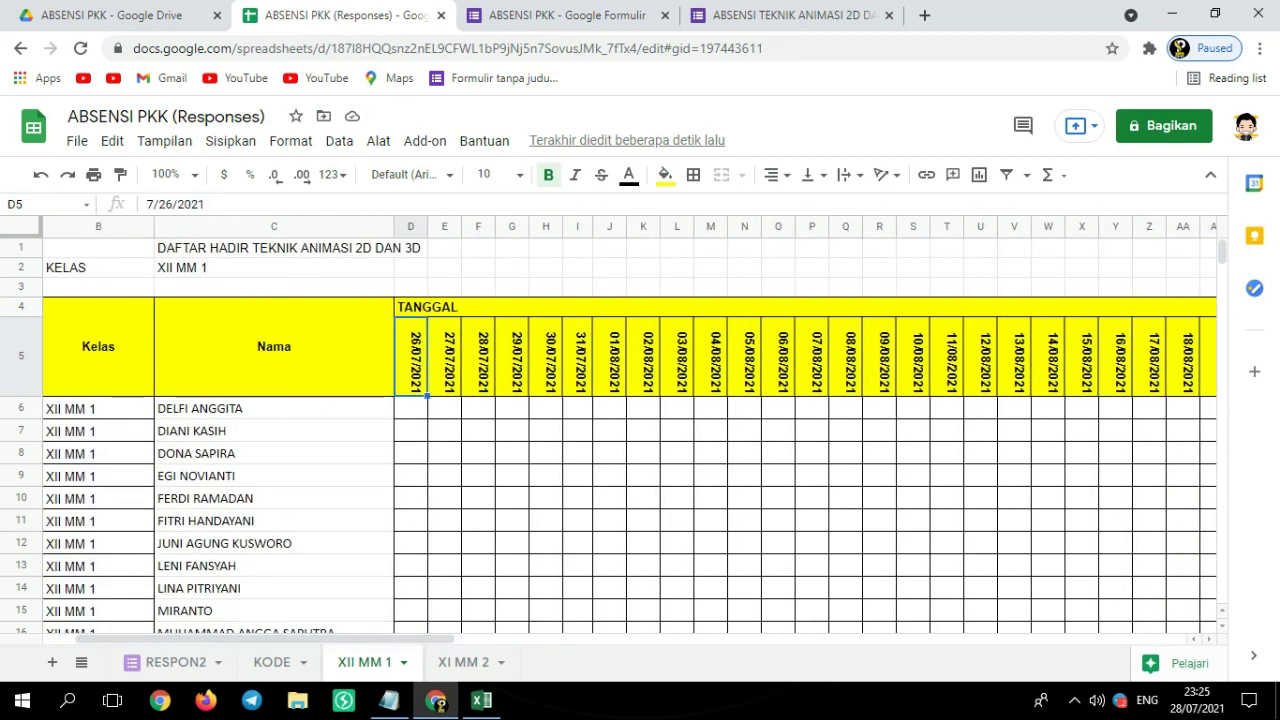
Change the first TANGGAL date in D5 on XII MM 1 to 7/28/2021
left_click(1199, 691)
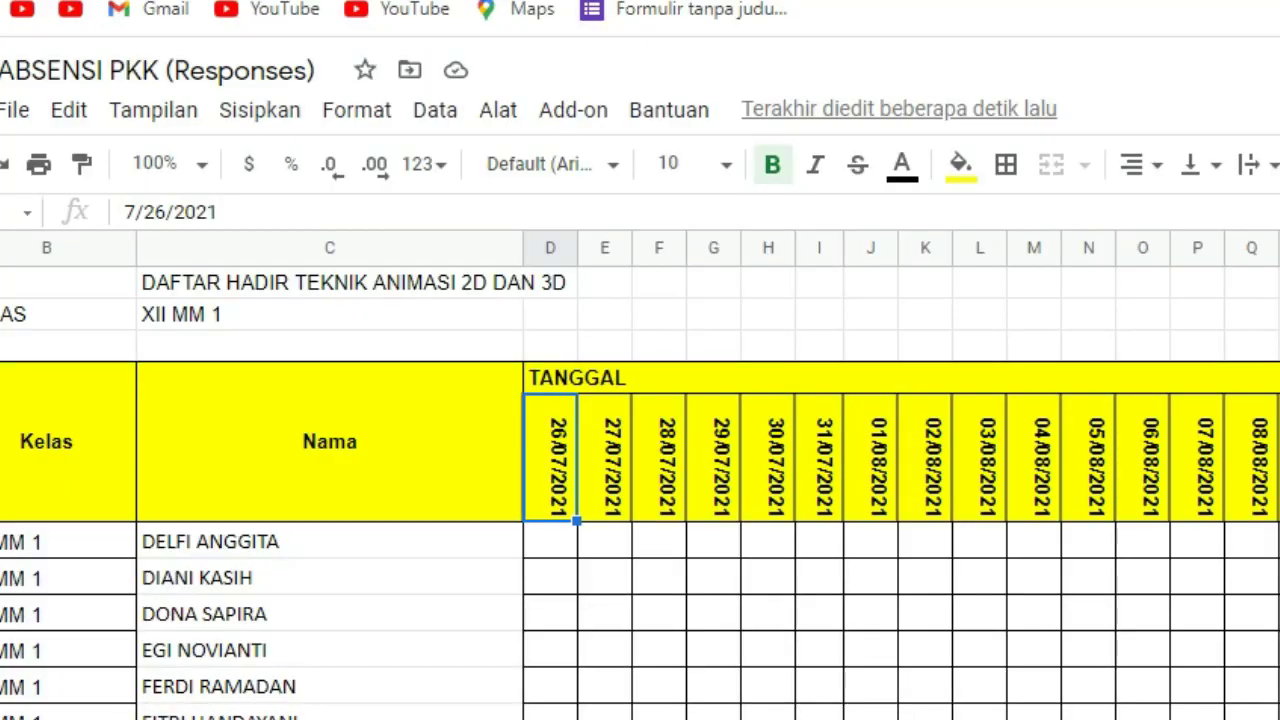
left_click(165, 212)
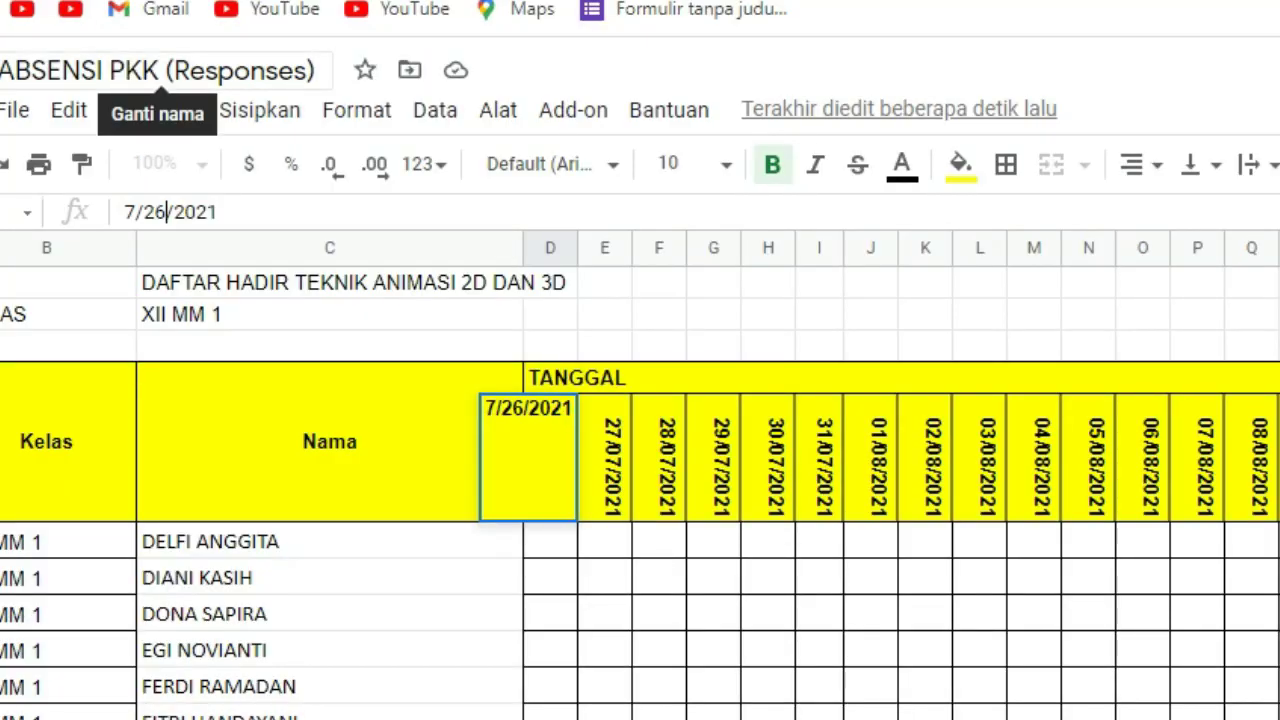
key("BackSpace")
type("8")
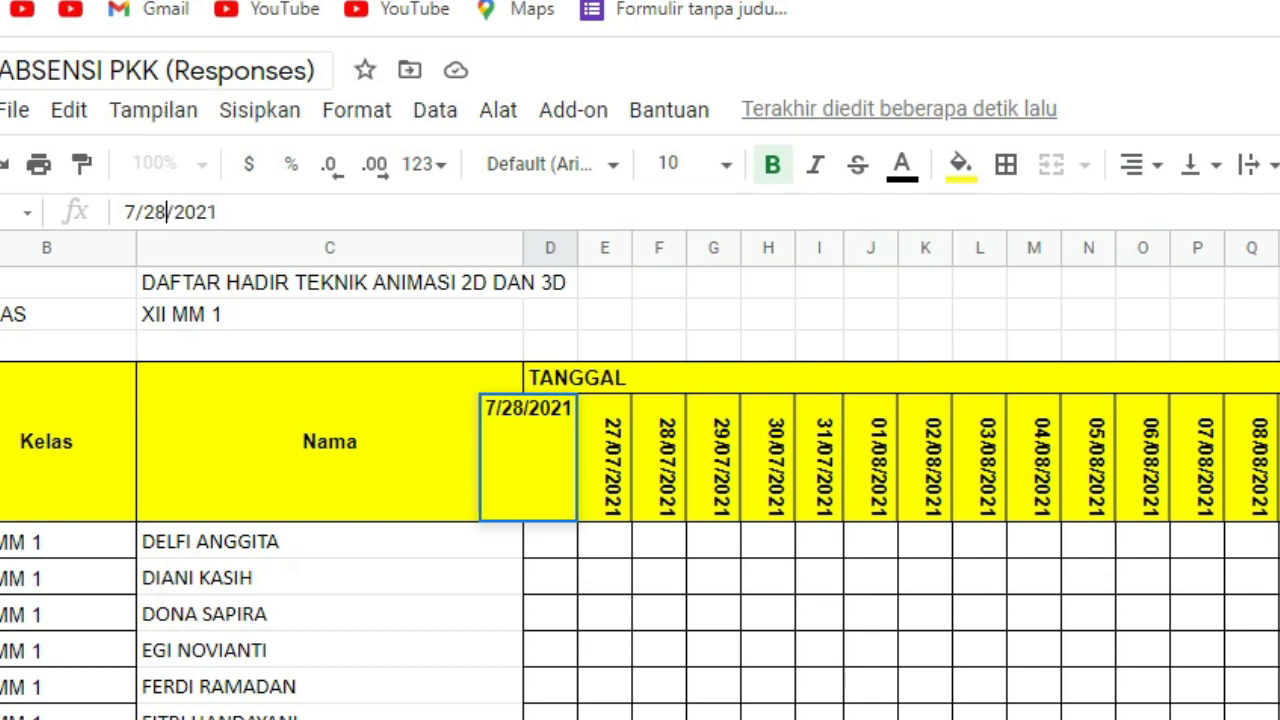
key("Return")
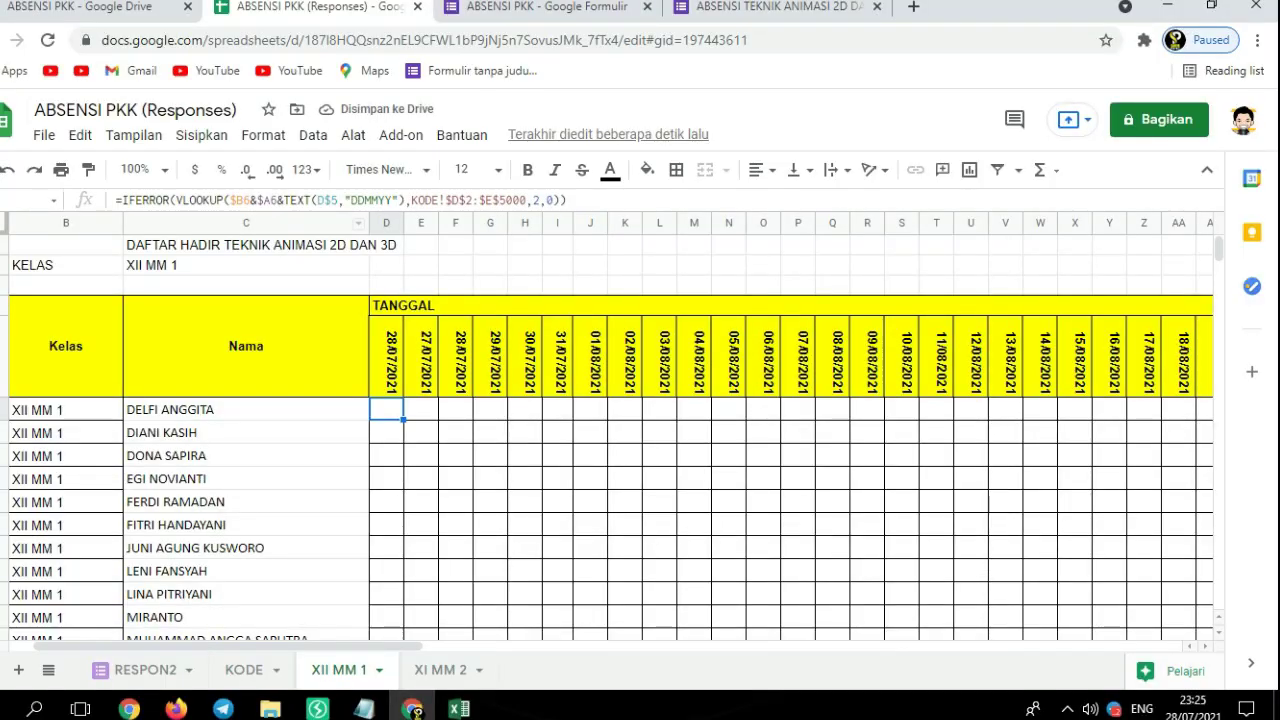
left_click(550, 457)
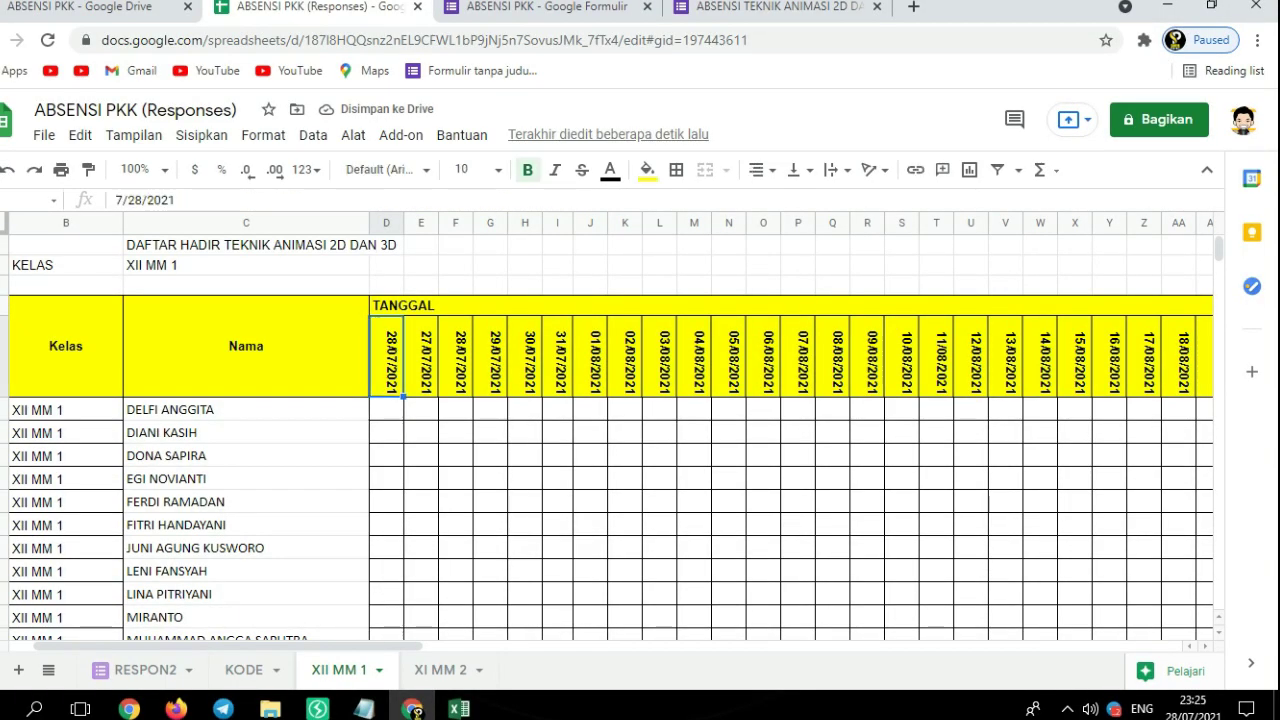
Compare the dates in D5 and E5 with the system calendar, selecting the following Wednesday, 4 August 2021
left_click(420, 355)
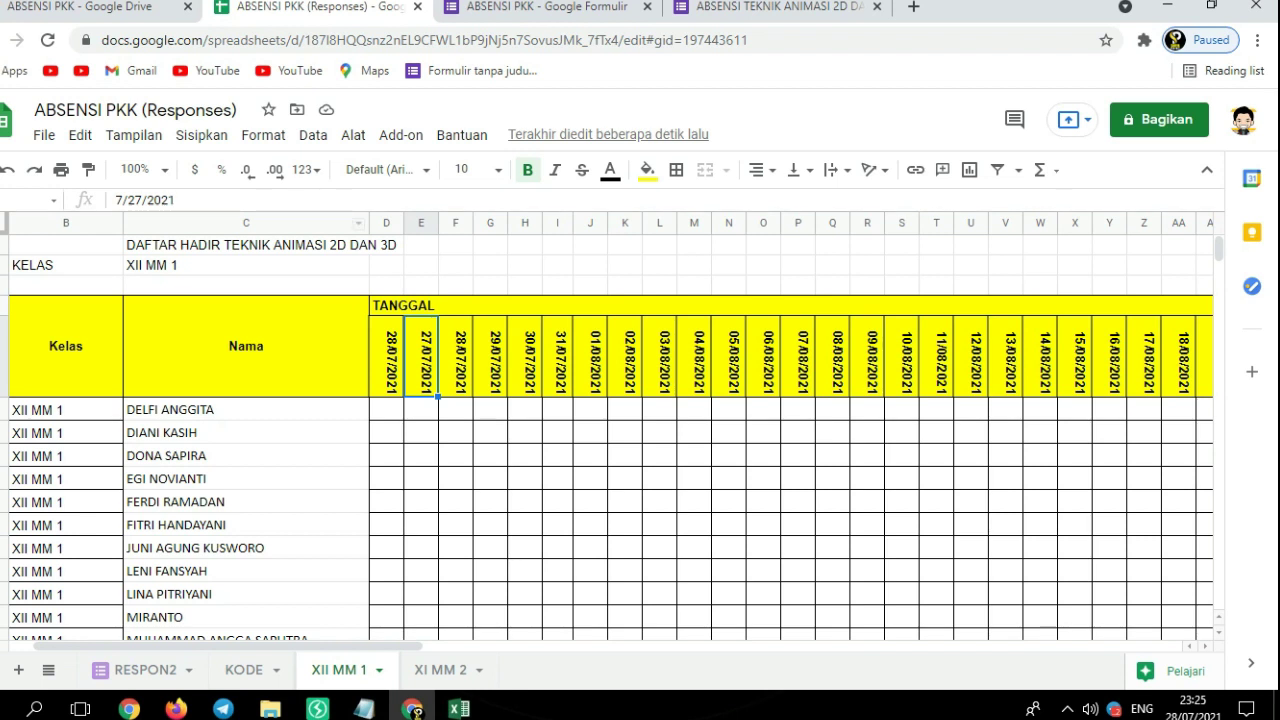
left_click(386, 356)
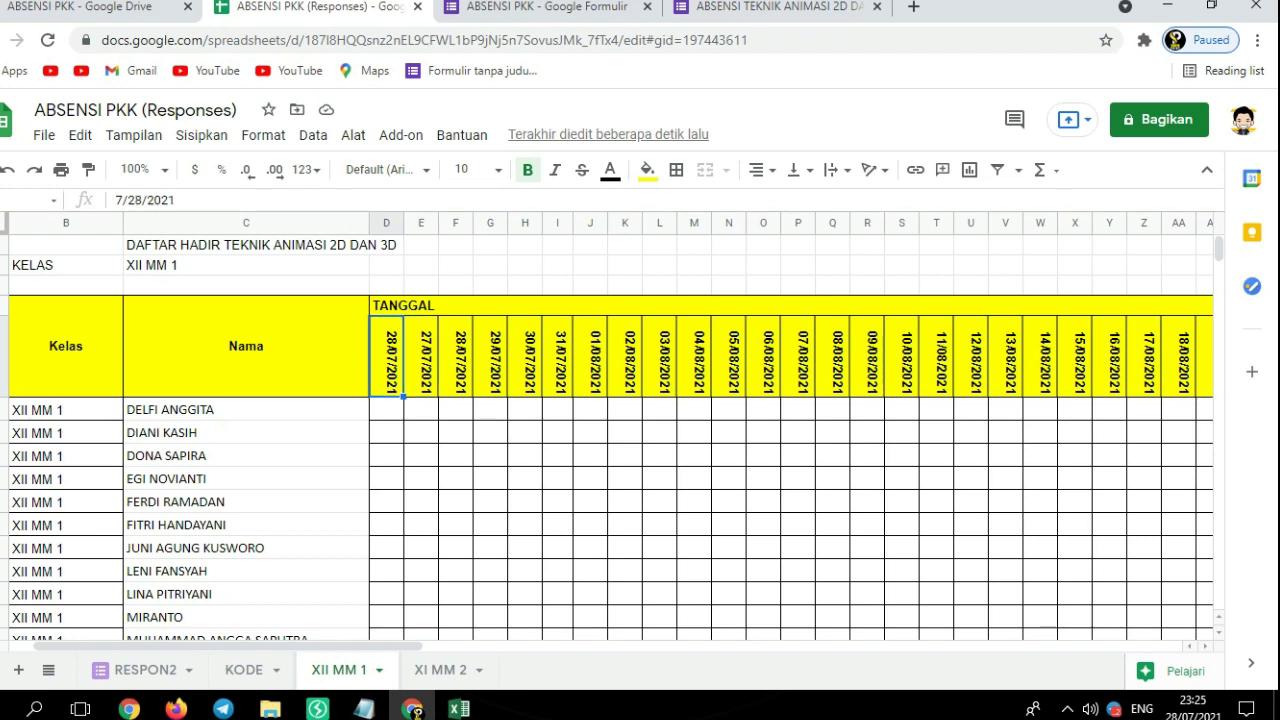
left_click(1199, 705)
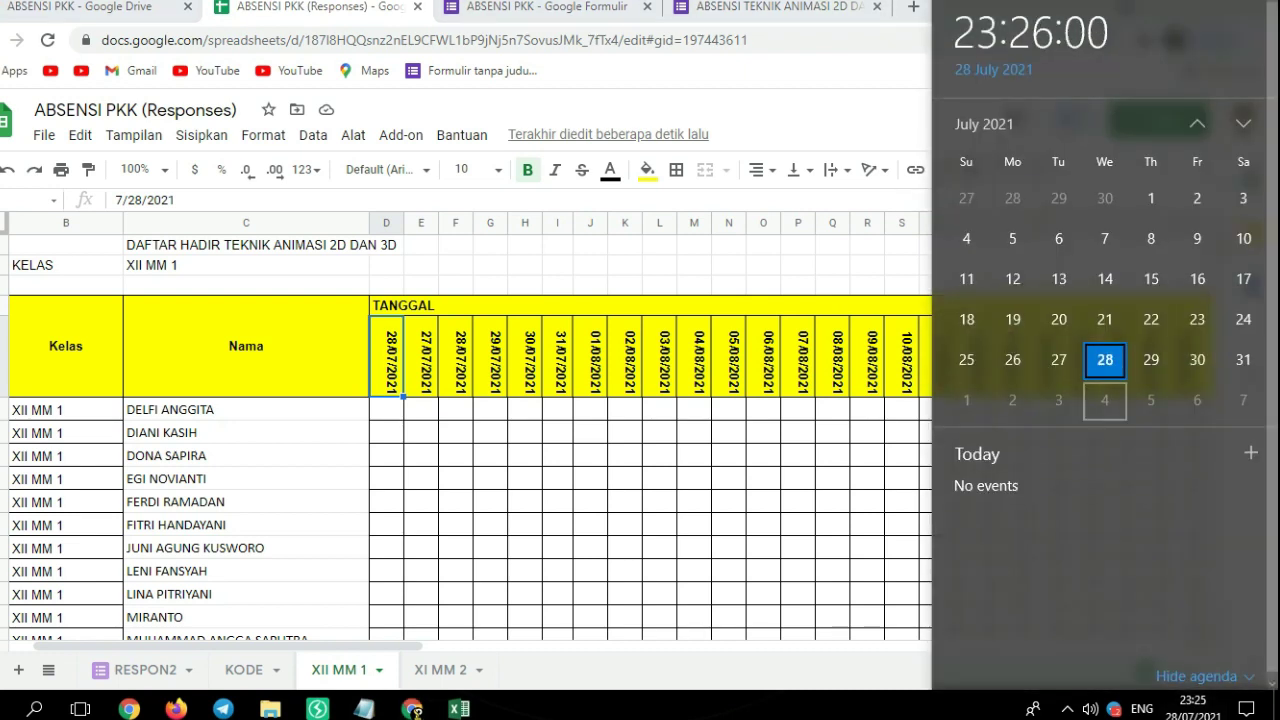
left_click(1104, 400)
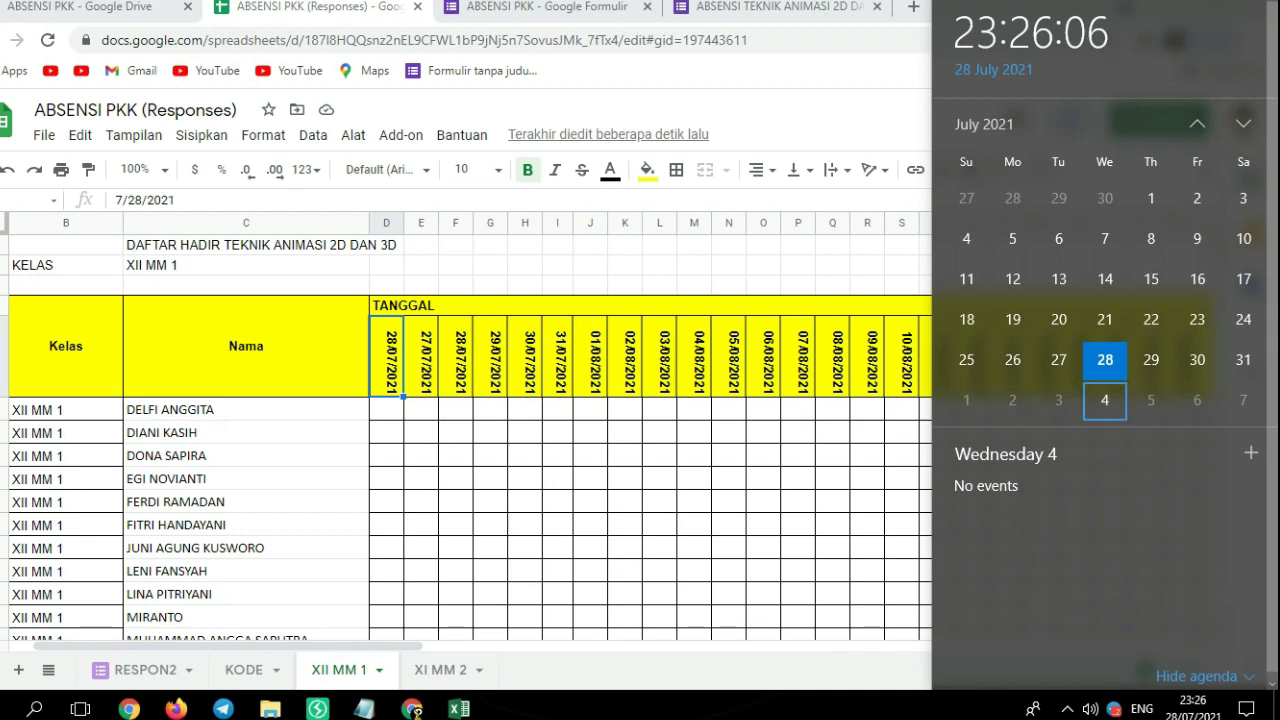
Change the second TANGGAL date in E5 to 8/4/2021
left_click(421, 355)
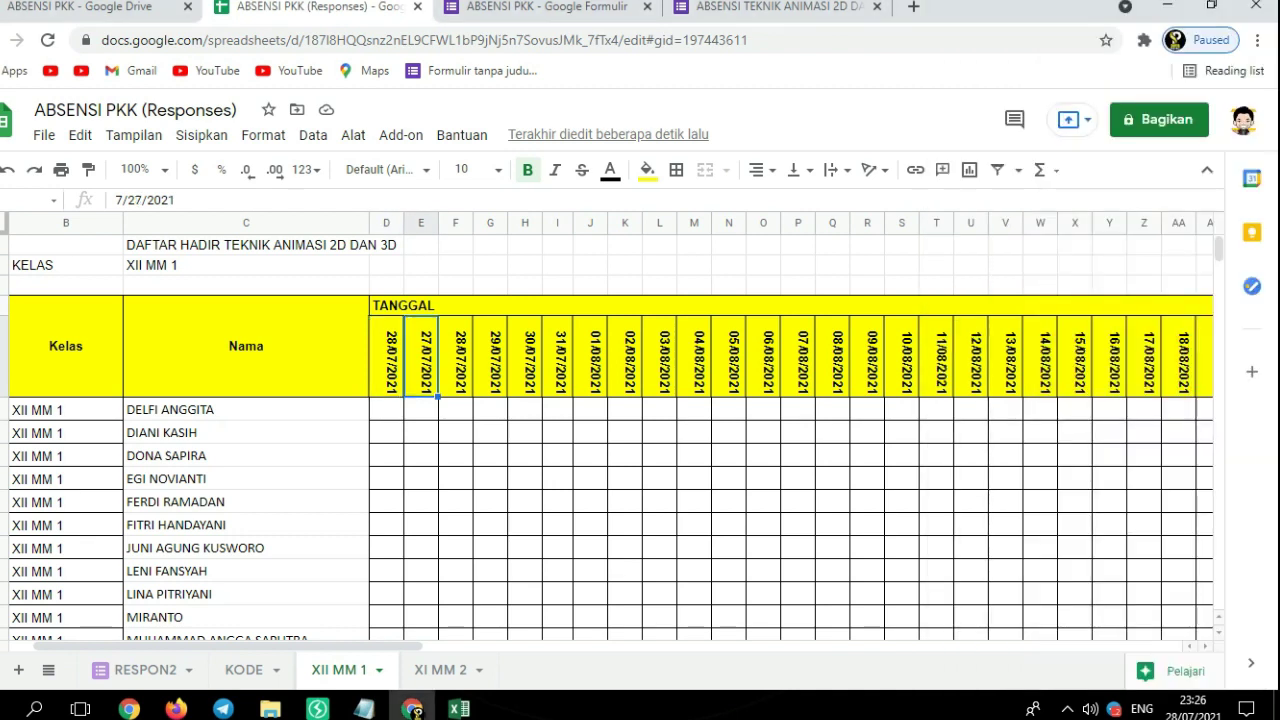
left_click(144, 200)
key("BackSpace")
key("BackSpace")
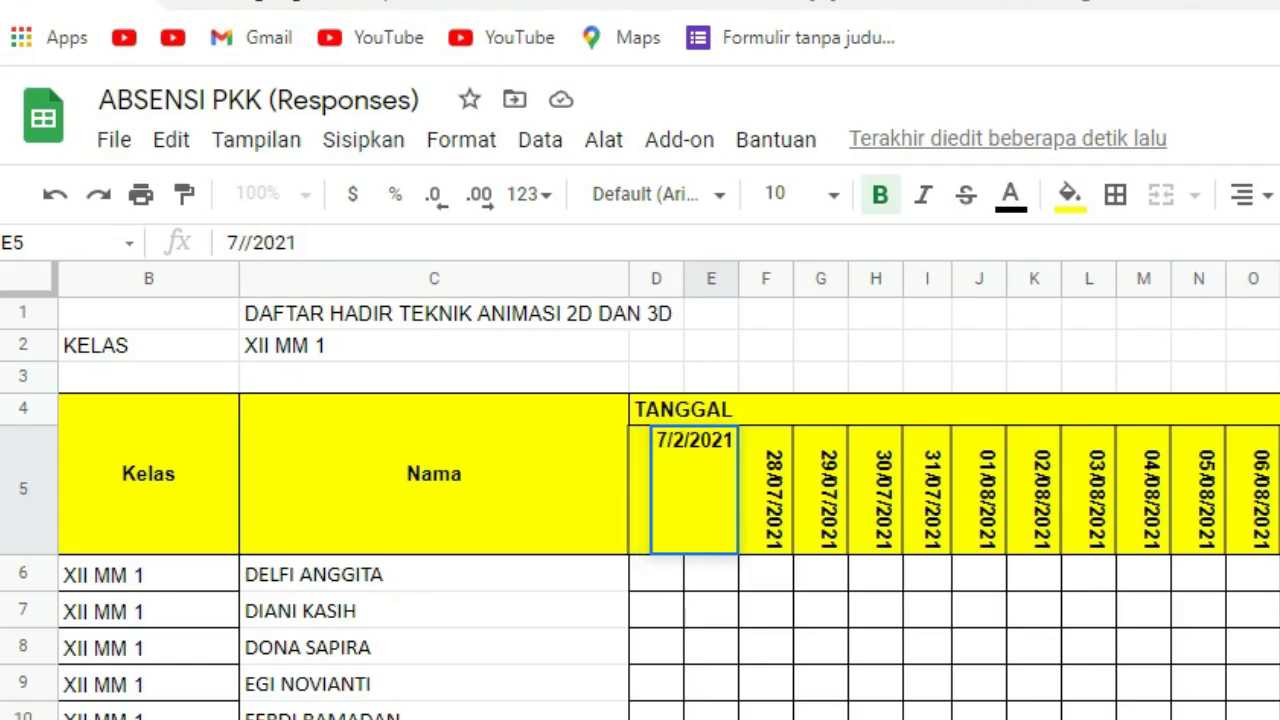
type("4")
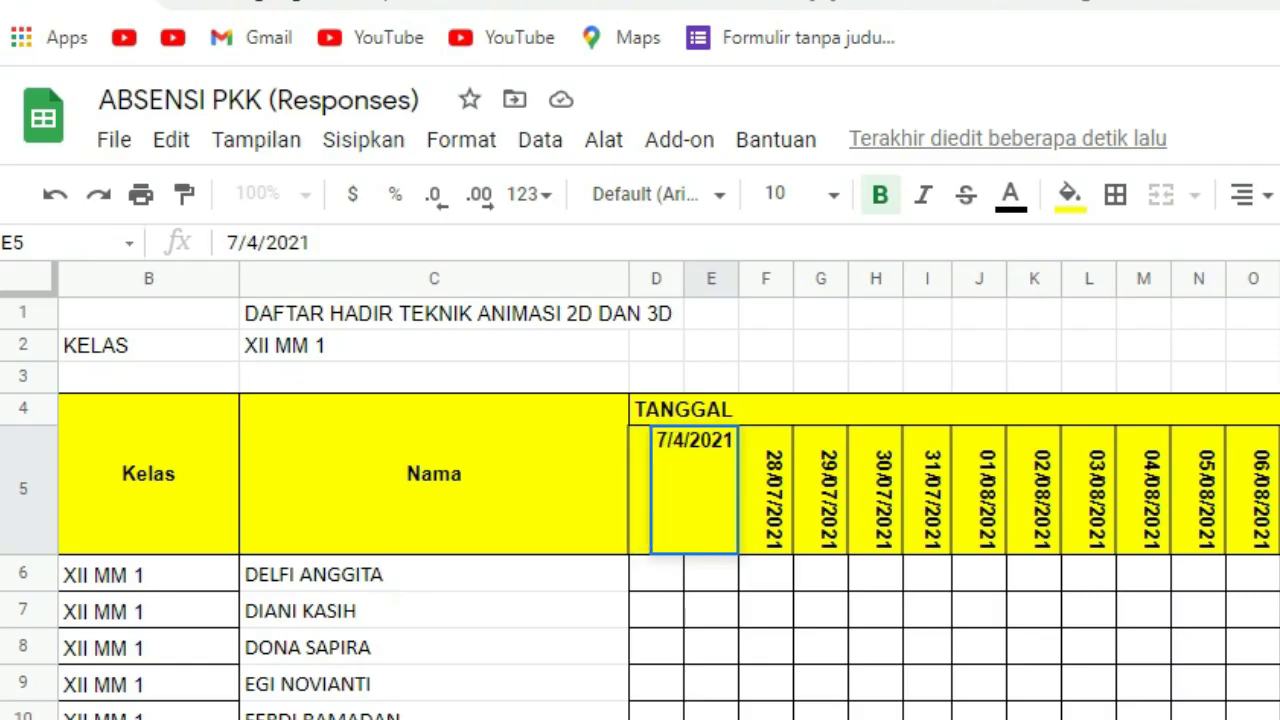
left_click(238, 243)
key("BackSpace")
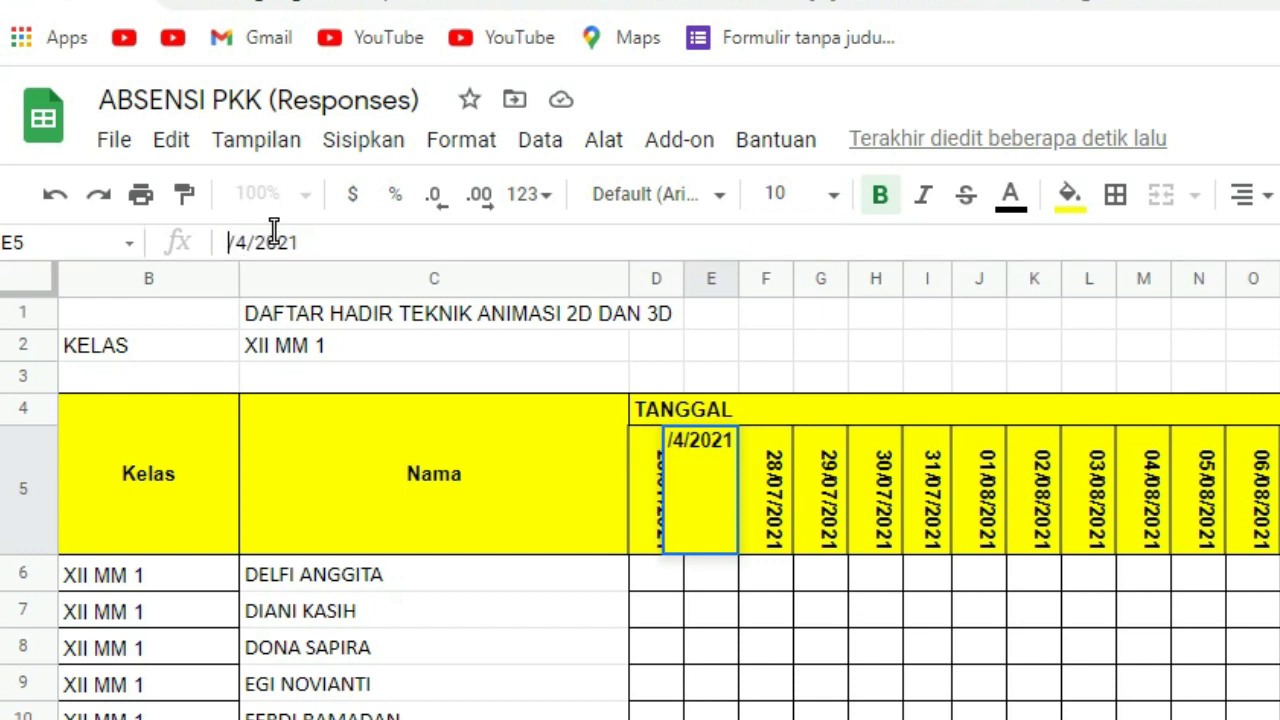
type("8")
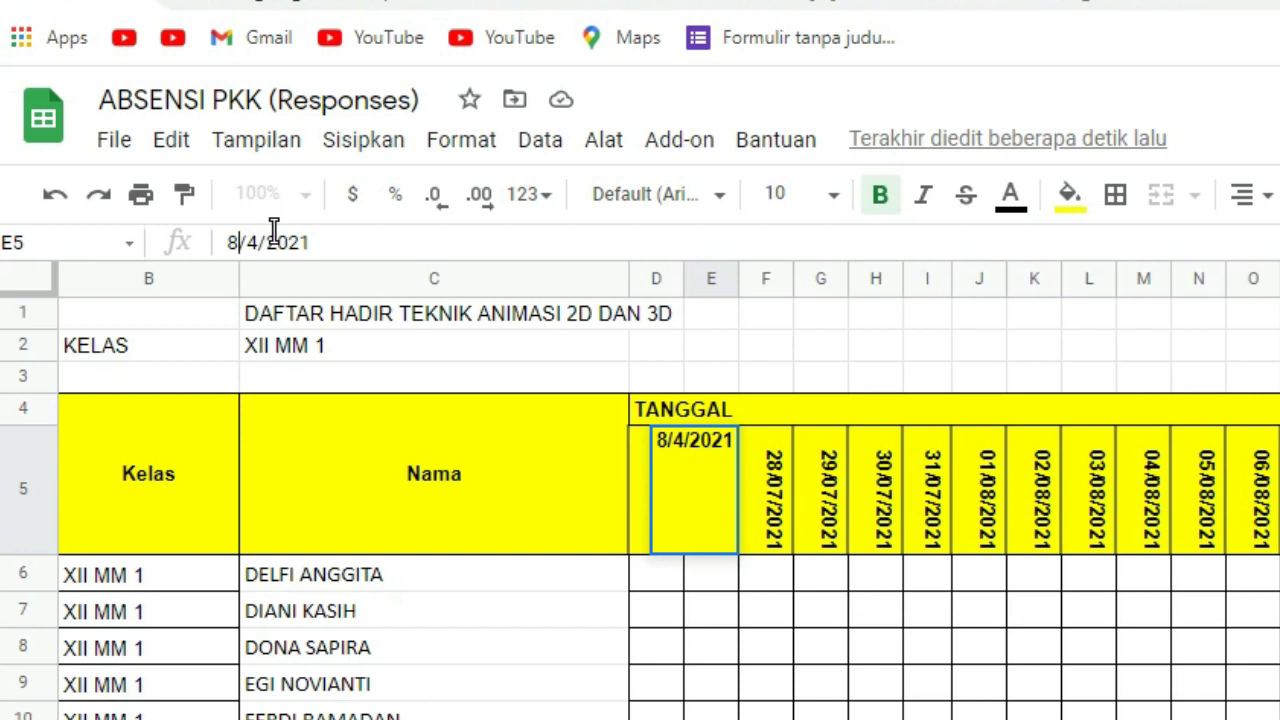
key("Return")
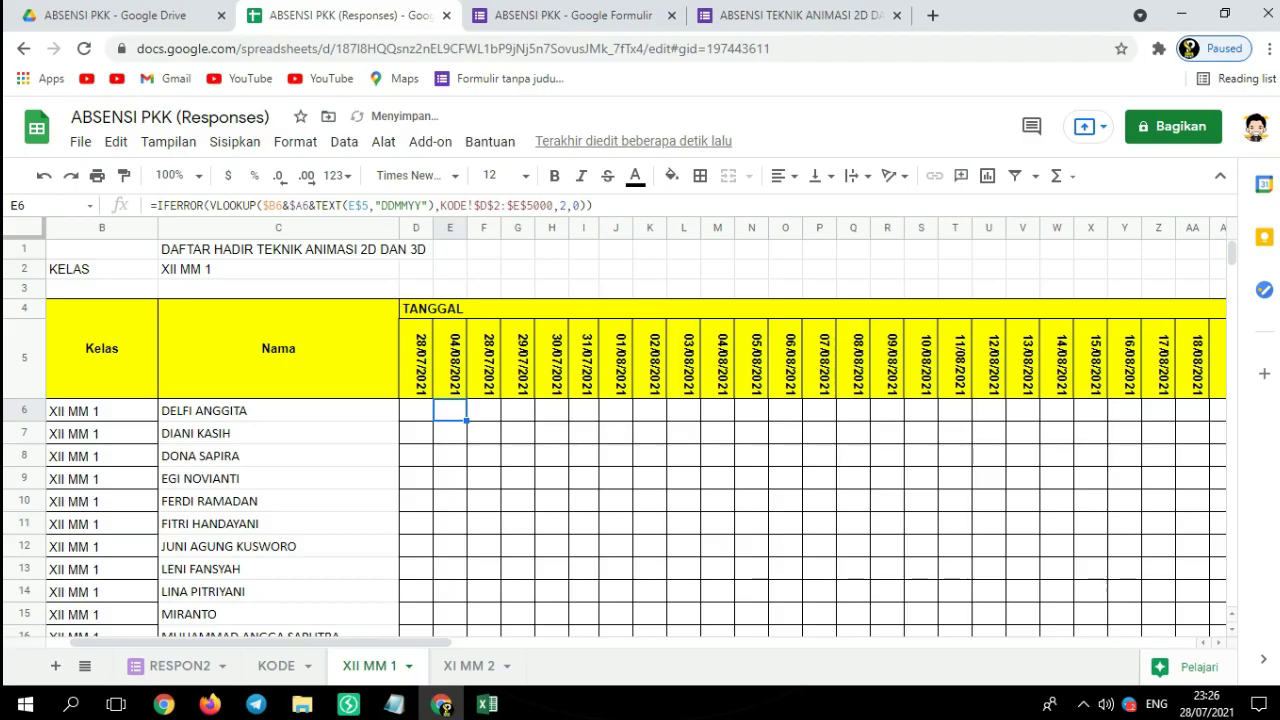
Look up the August 2021 Wednesdays in the system calendar, selecting the 11th and the 18th
left_click(765, 490)
left_click(1205, 703)
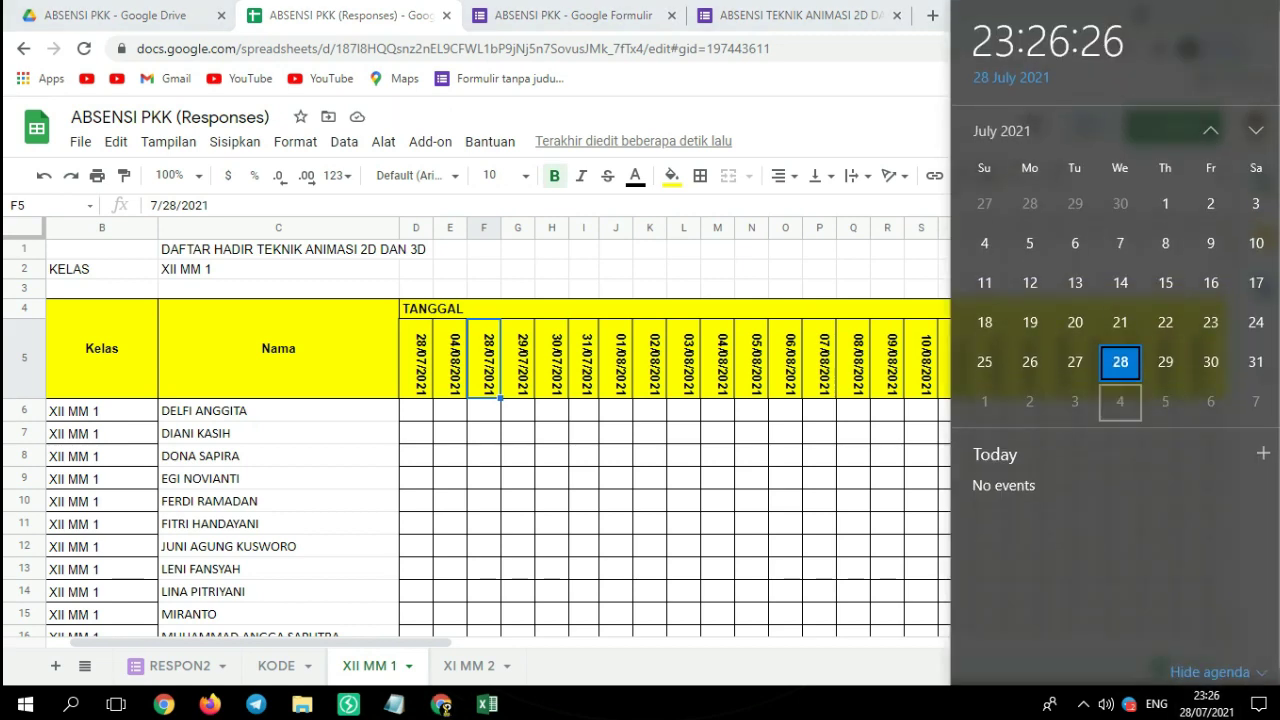
scroll(1120, 400, "down", 1)
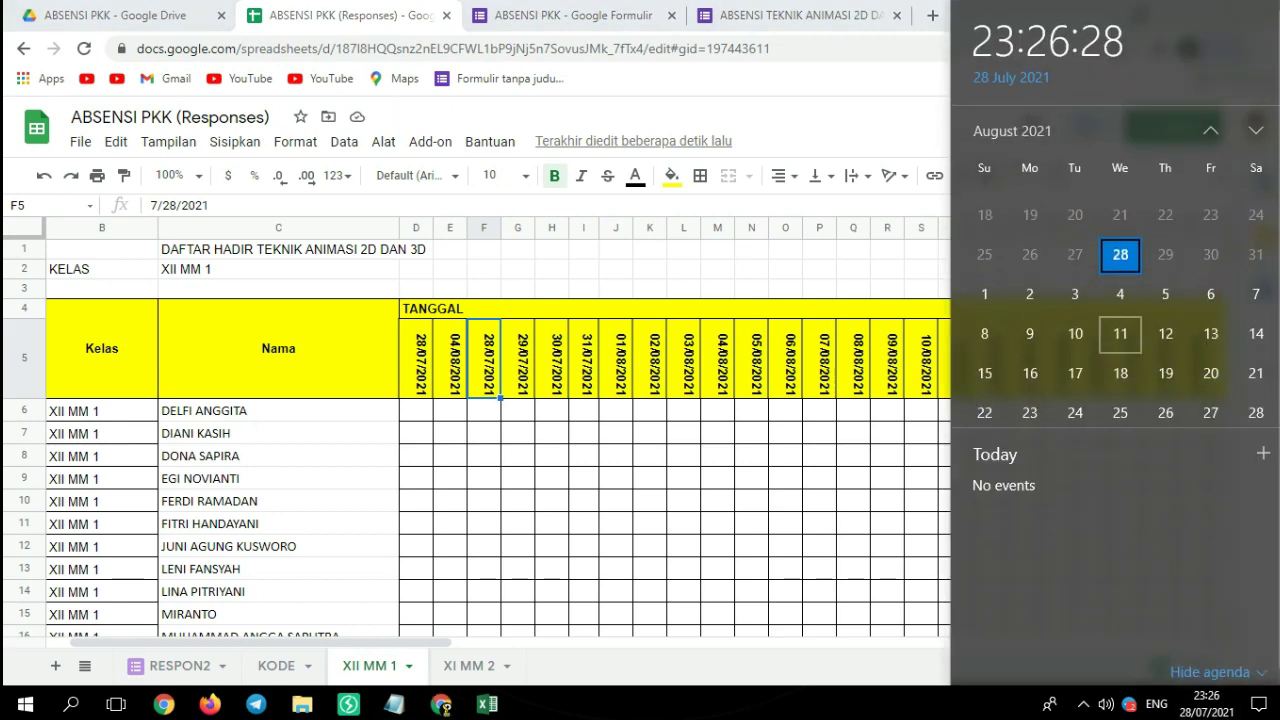
left_click(1120, 333)
left_click(1120, 373)
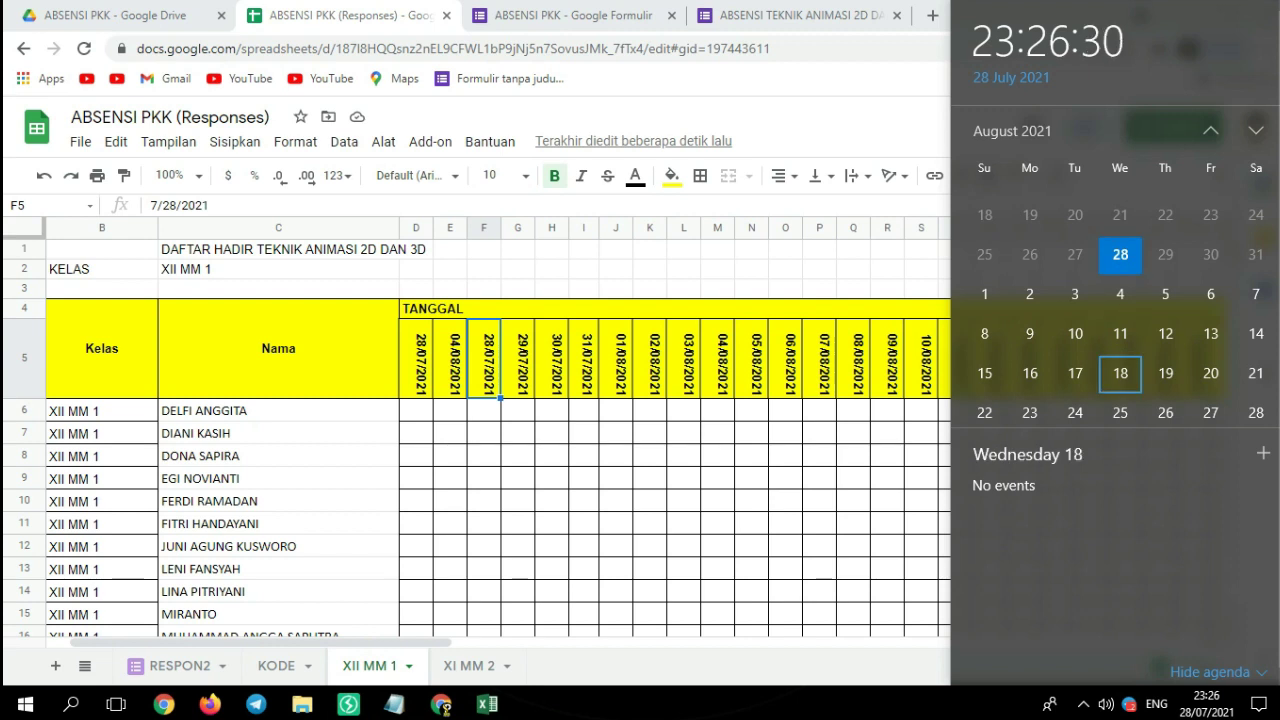
key("Escape")
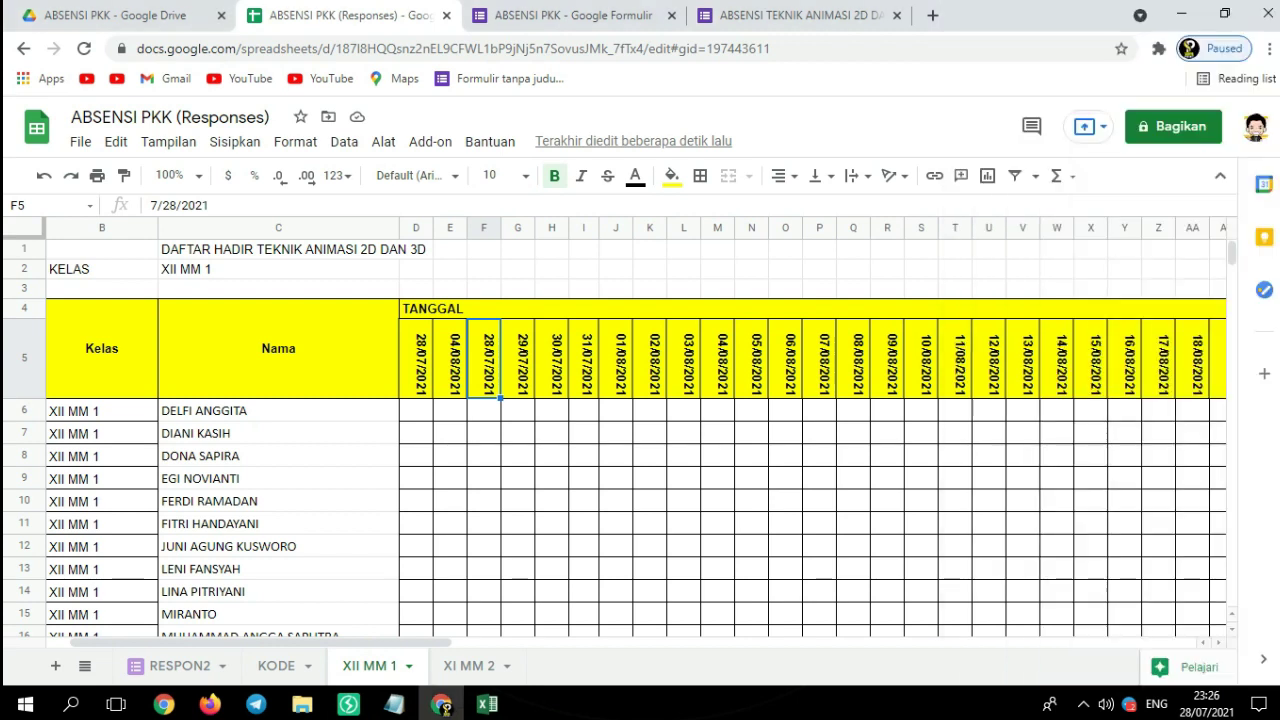
Fill consecutive dates from E5 through H5, and set the third TANGGAL date in F5 to 8/11/2021
left_click(450, 357)
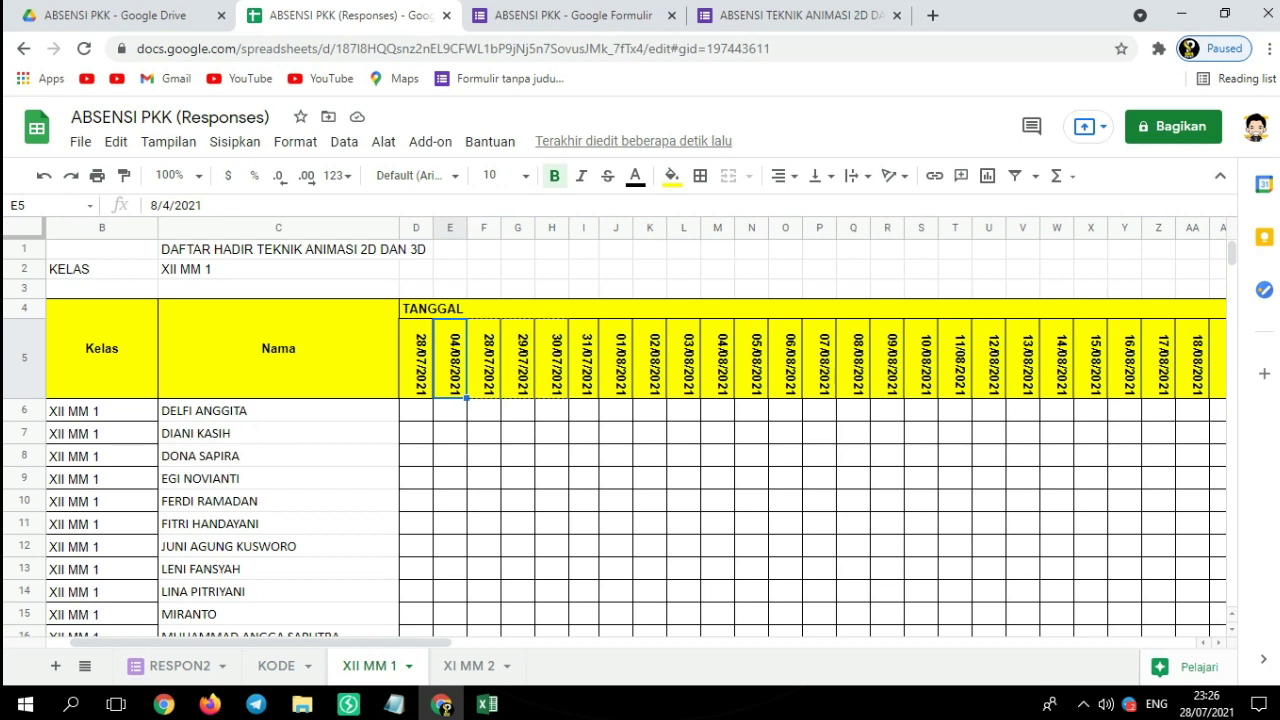
left_click_drag(466, 398, 568, 398)
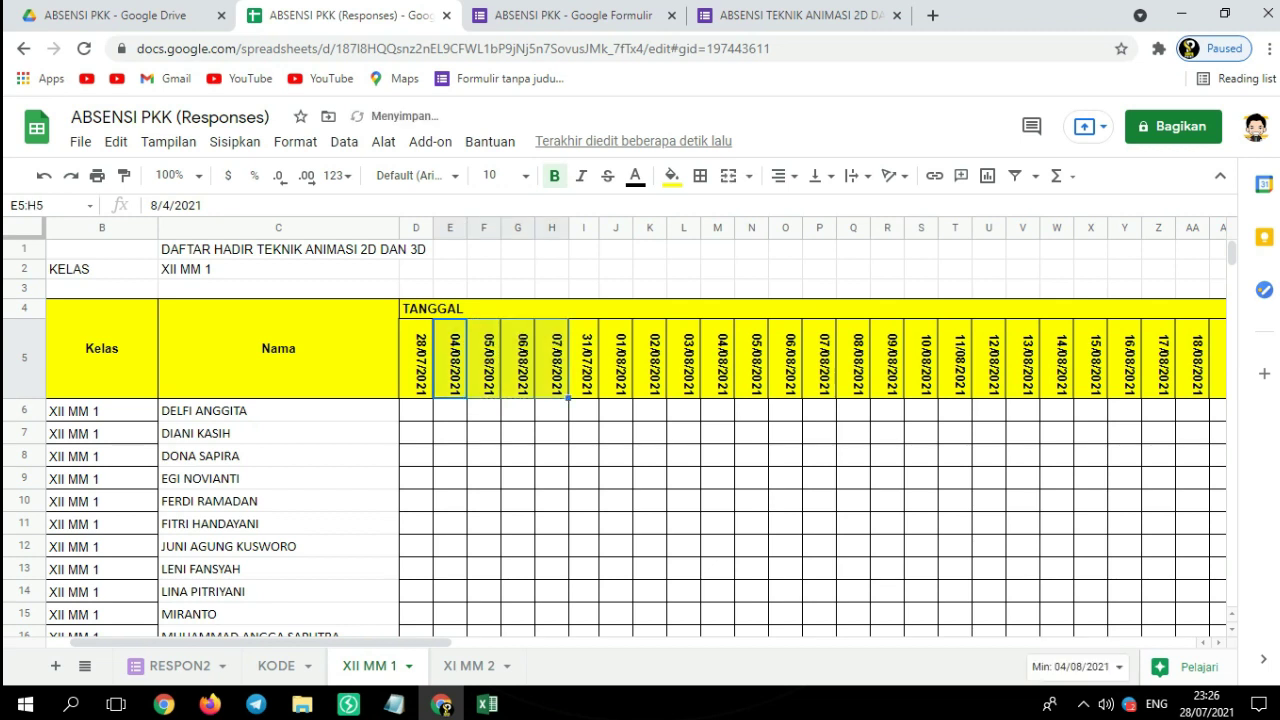
left_click(484, 357)
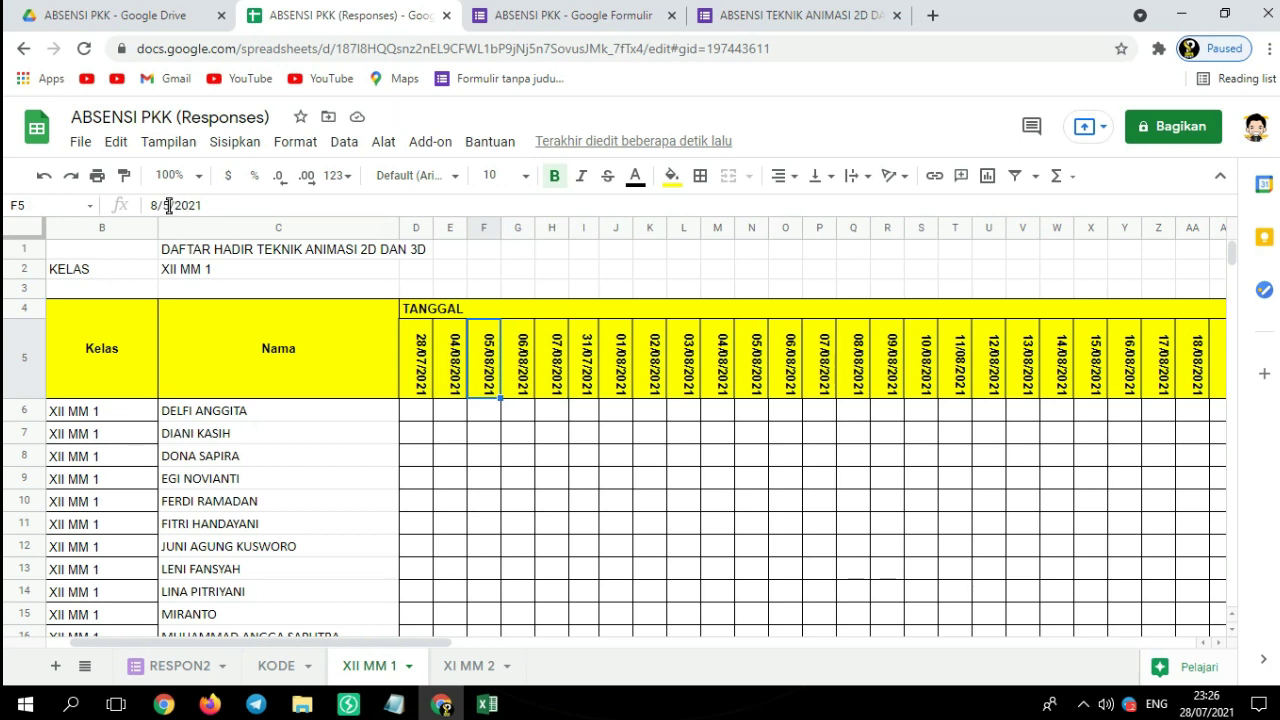
left_click(172, 208)
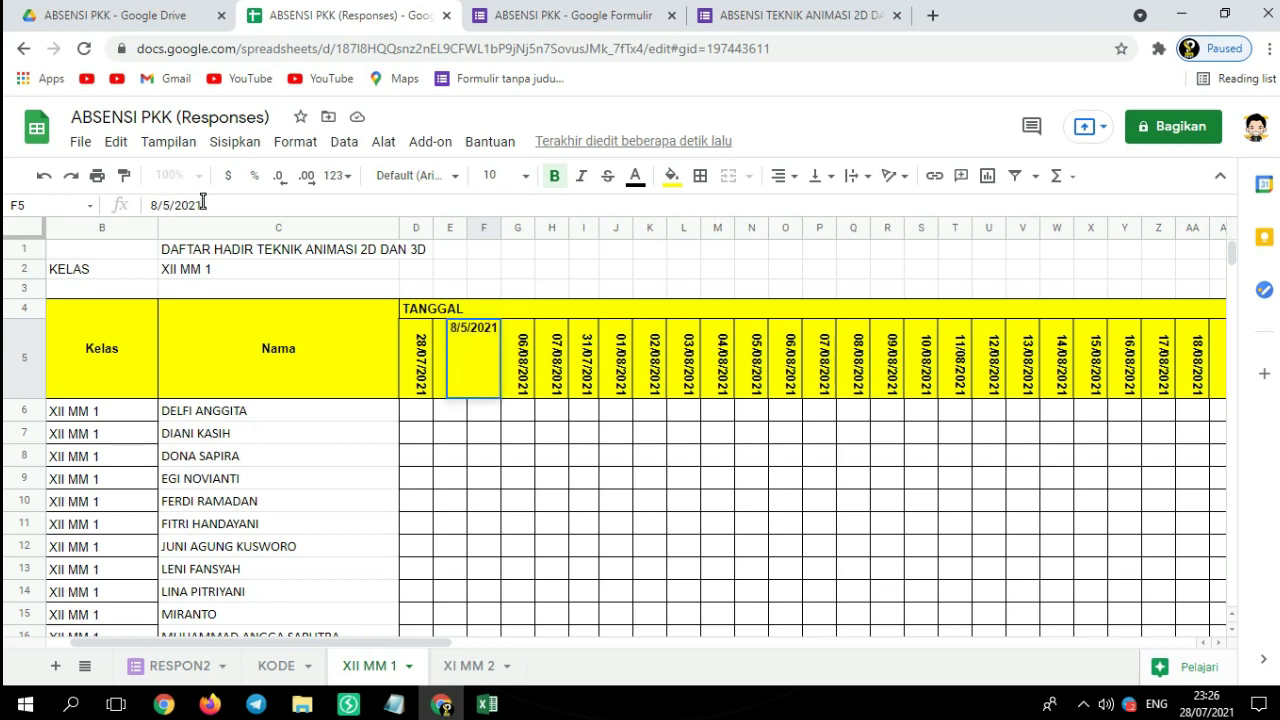
key("BackSpace")
type("11")
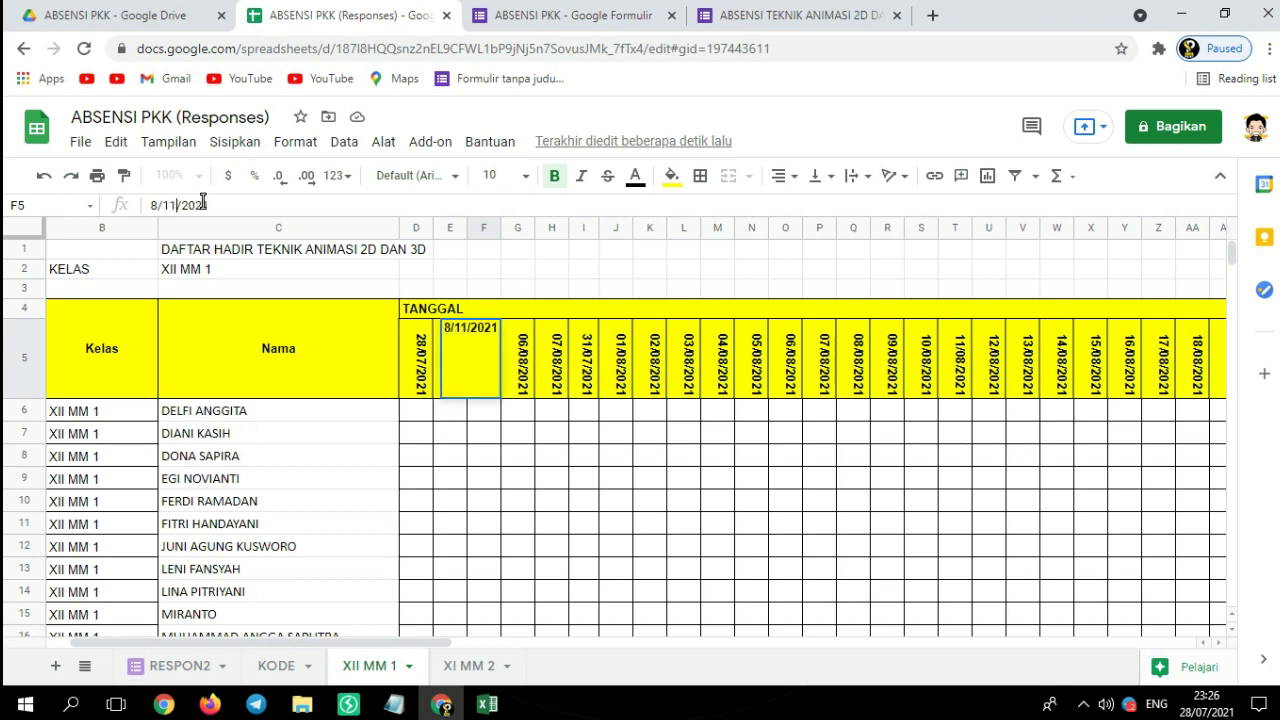
key("Return")
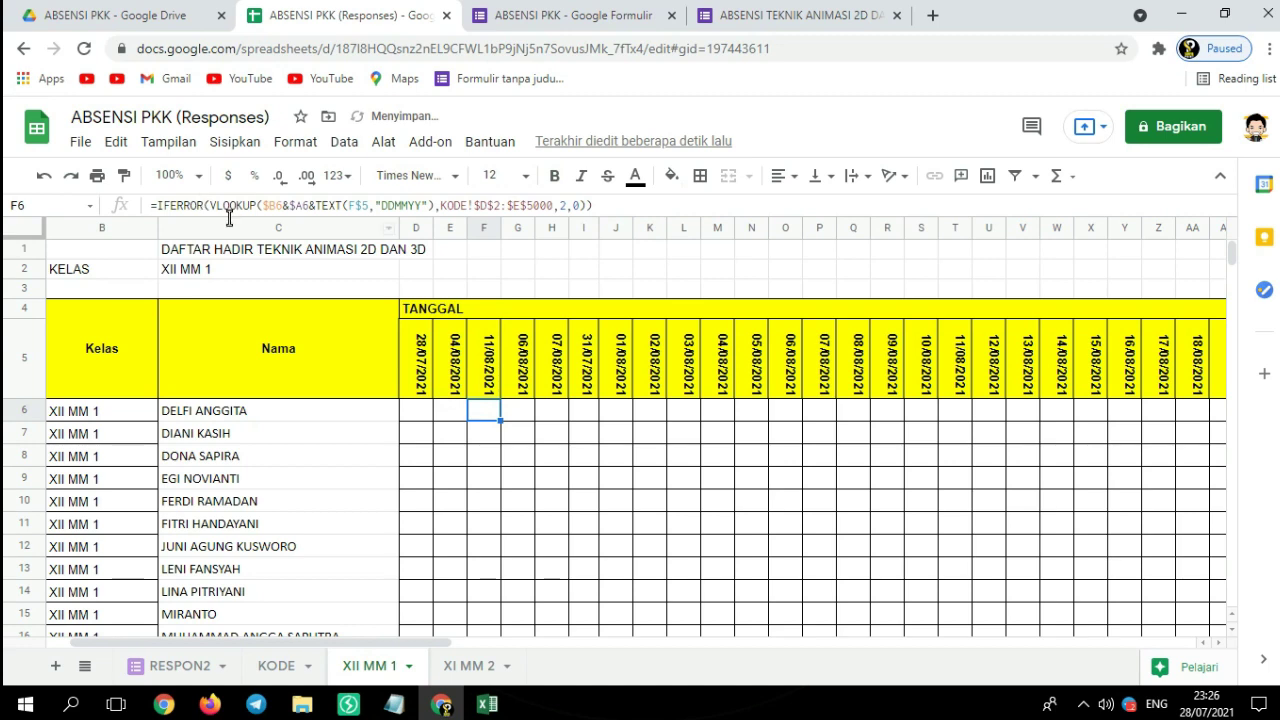
Change the fourth TANGGAL date in G5 to 8/18/2021
key("Up")
key("Right")
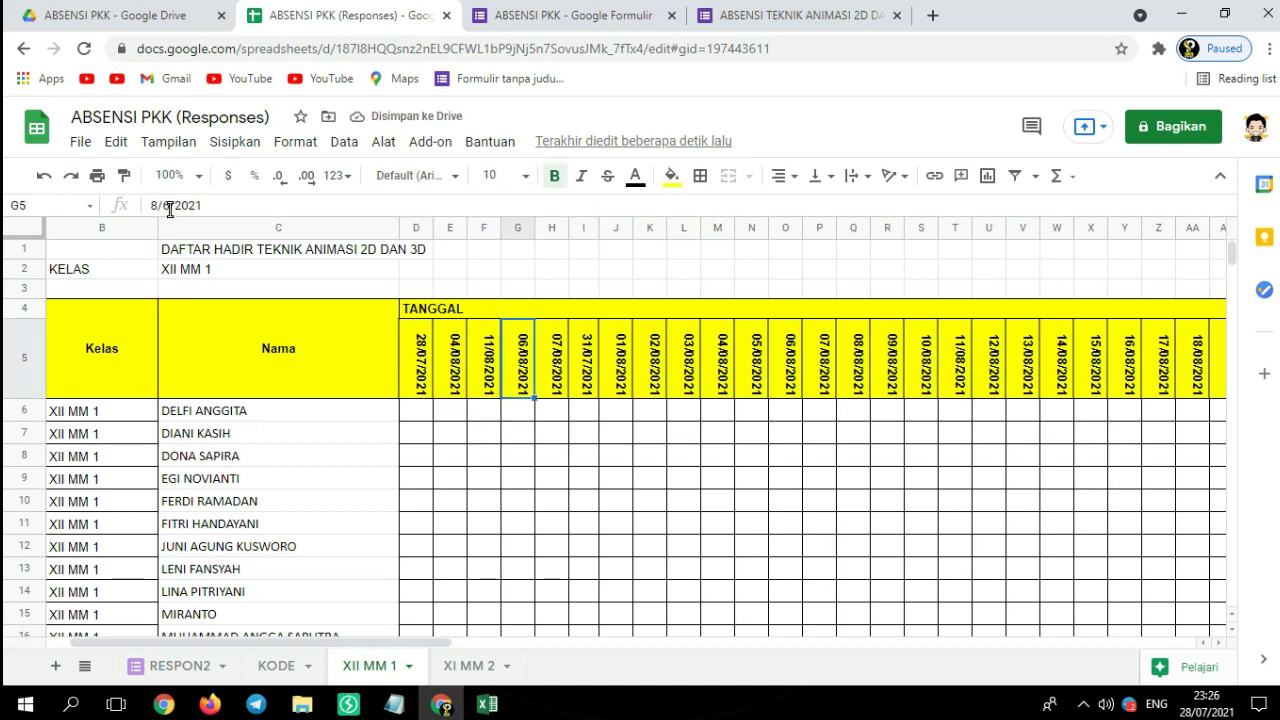
left_click(169, 207)
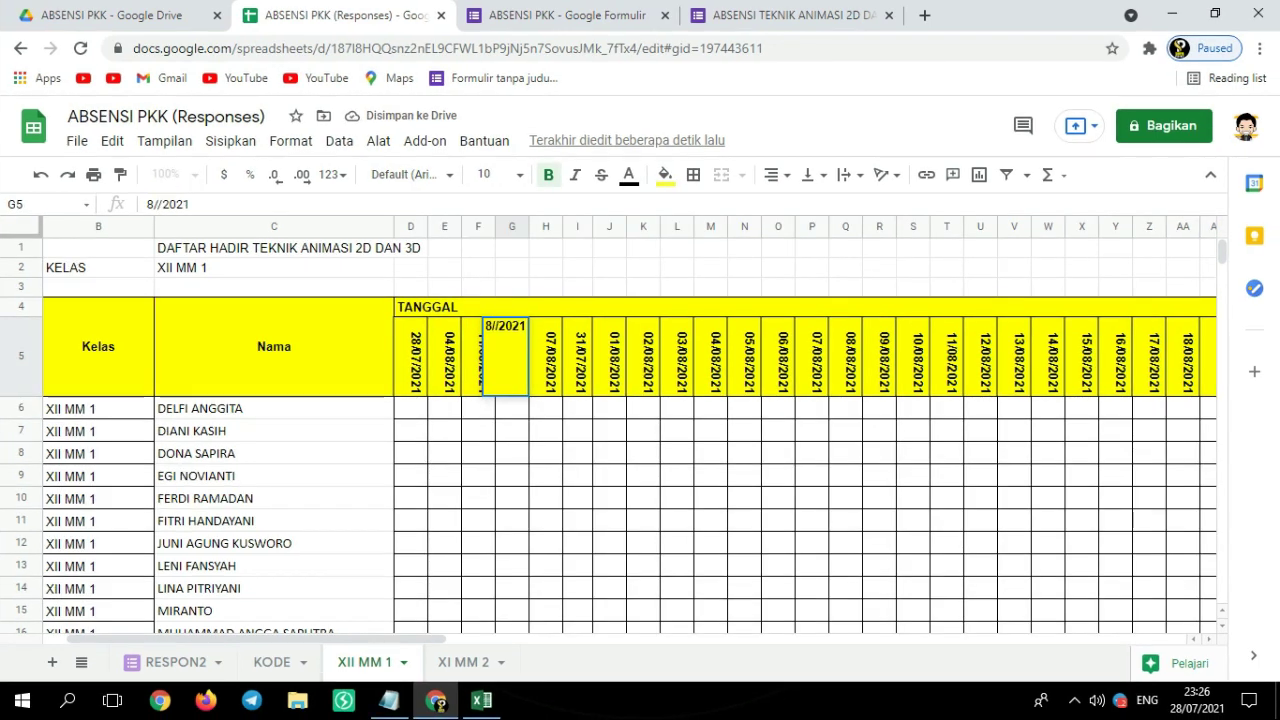
key("BackSpace")
type("18")
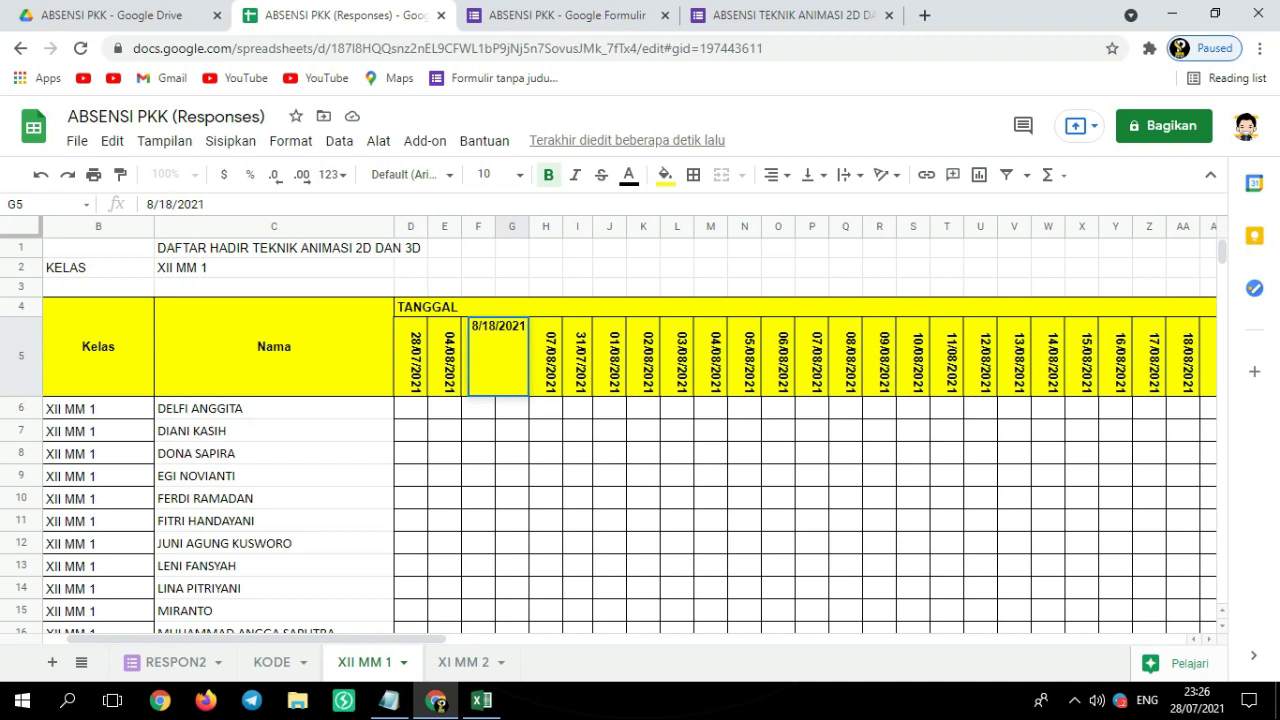
key("Return")
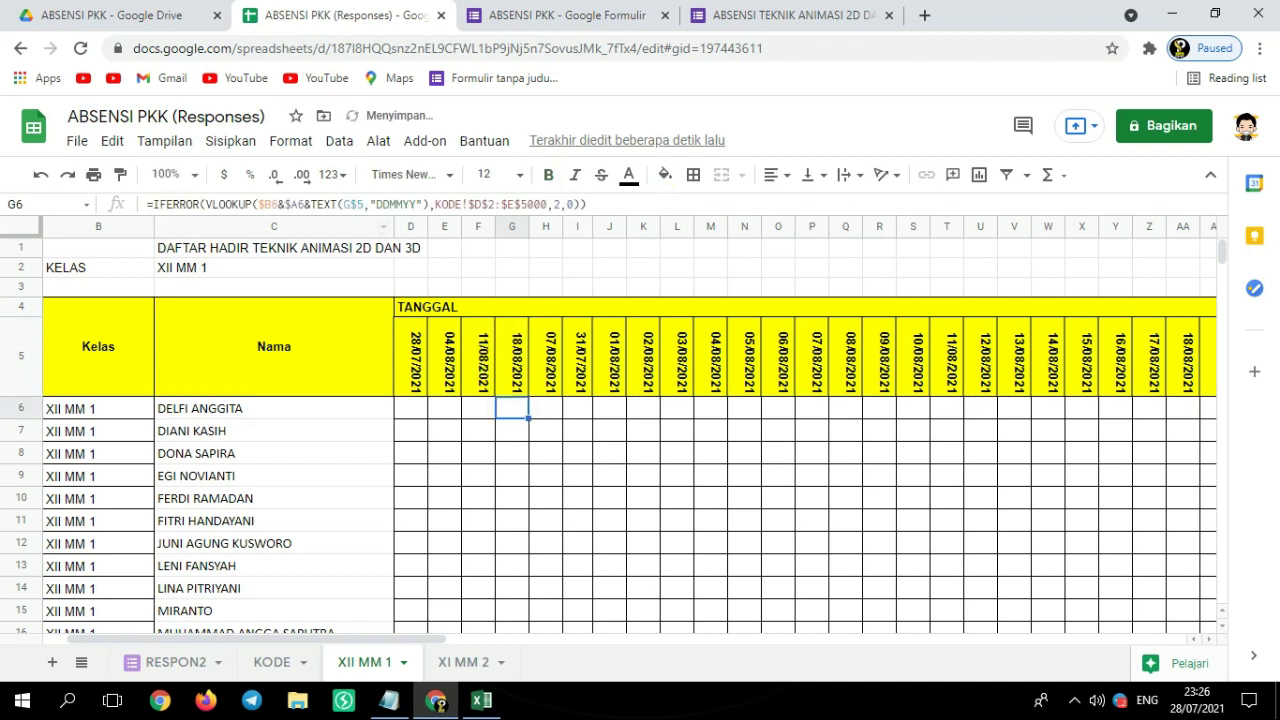
left_click(512, 350)
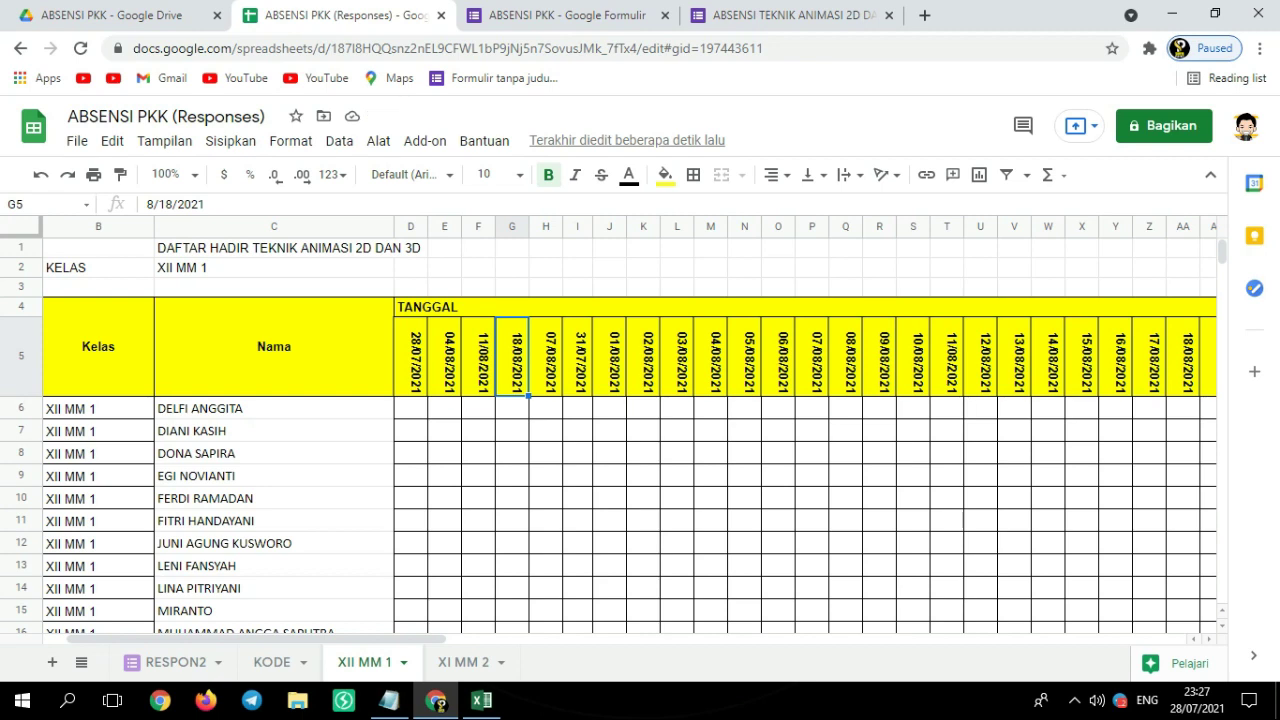
Clear the TANGGAL dates in Y5 through CM5 on the XII MM 1 sheet
left_click_drag(430, 639, 680, 639)
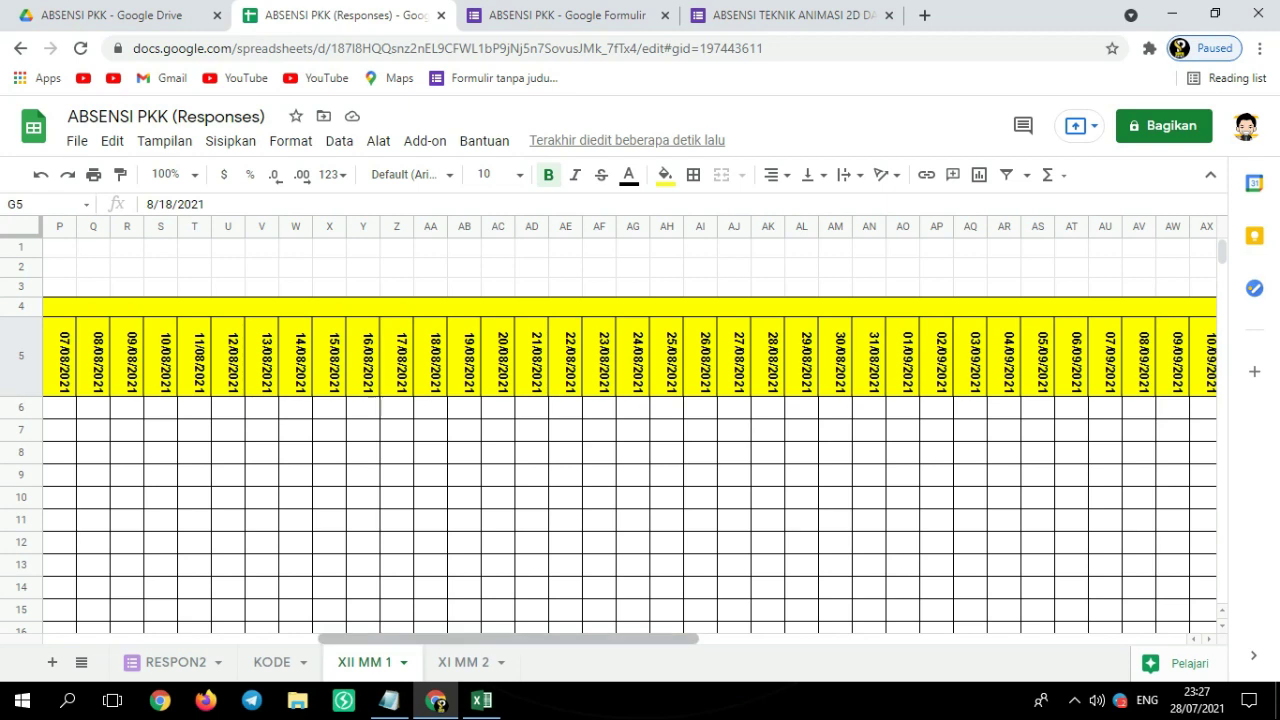
scroll(610, 636, "right", 5)
scroll(610, 636, "right", 15)
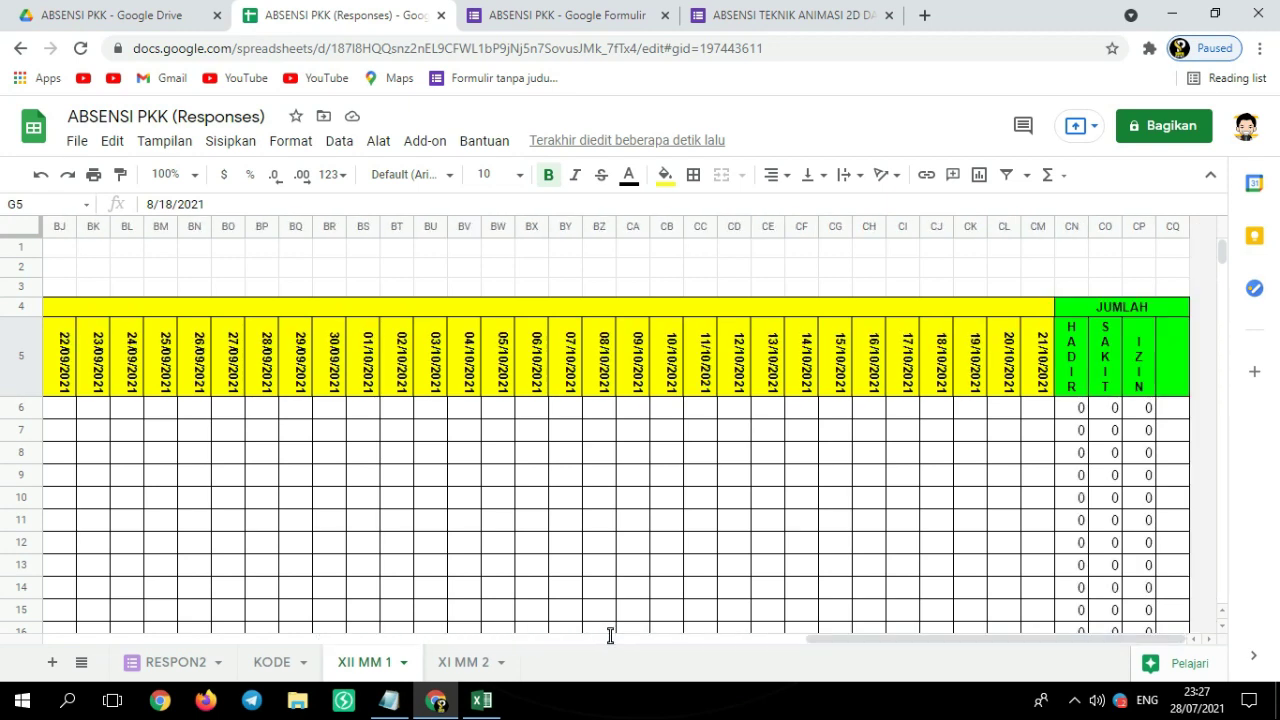
left_click(1038, 375)
key("shift+Left")
key("shift+Left")
key("shift+Left")
key("shift+Left")
key("shift+Left")
key("shift+Left")
key("shift+Left")
key("shift+Left")
key("shift+Left")
key("shift+Left")
key("shift+Left")
key("shift+Left")
key("shift+Left")
key("shift+Left")
key("shift+Left")
key("shift+Left")
key("shift+Left")
key("shift+Left")
key("shift+Left")
key("shift+Left")
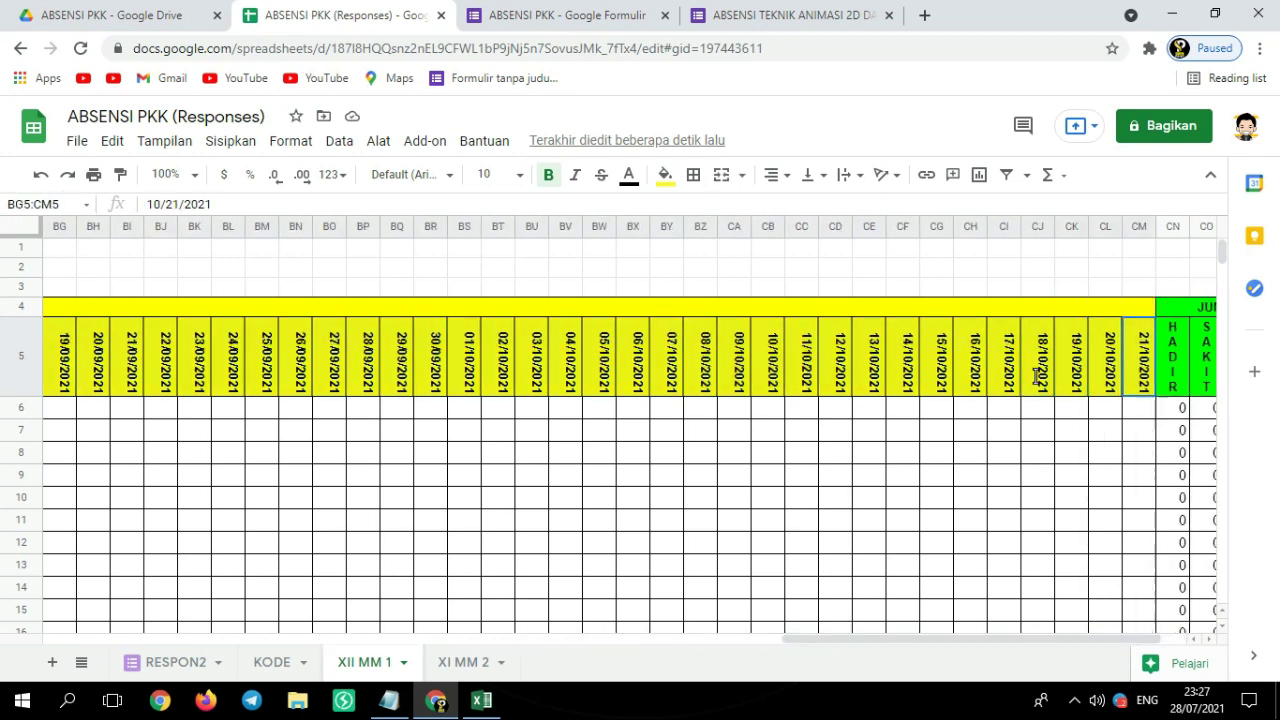
key("shift+Left")
key("shift+Left")
key("shift+Left")
key("shift+Left")
key("shift+Left")
key("shift+Left")
key("shift+Left")
key("shift+Left")
key("shift+Left")
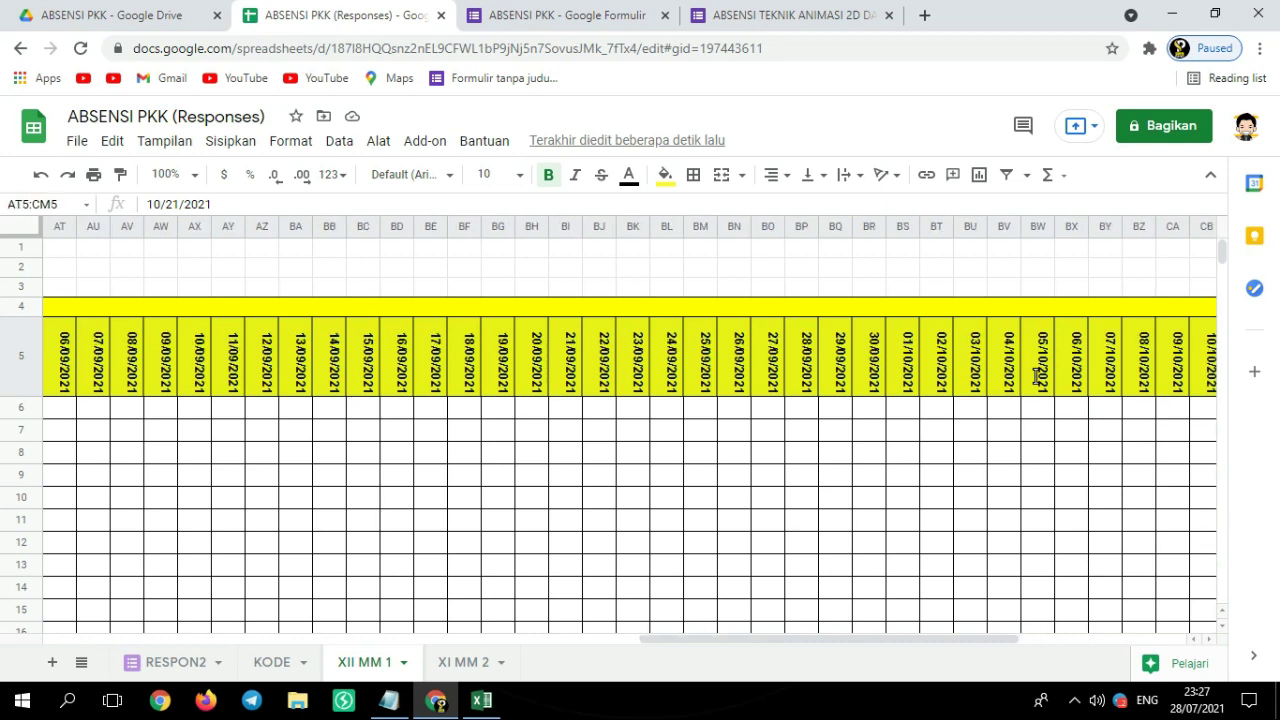
key("shift+Left")
key("shift+Left")
key("shift+Left")
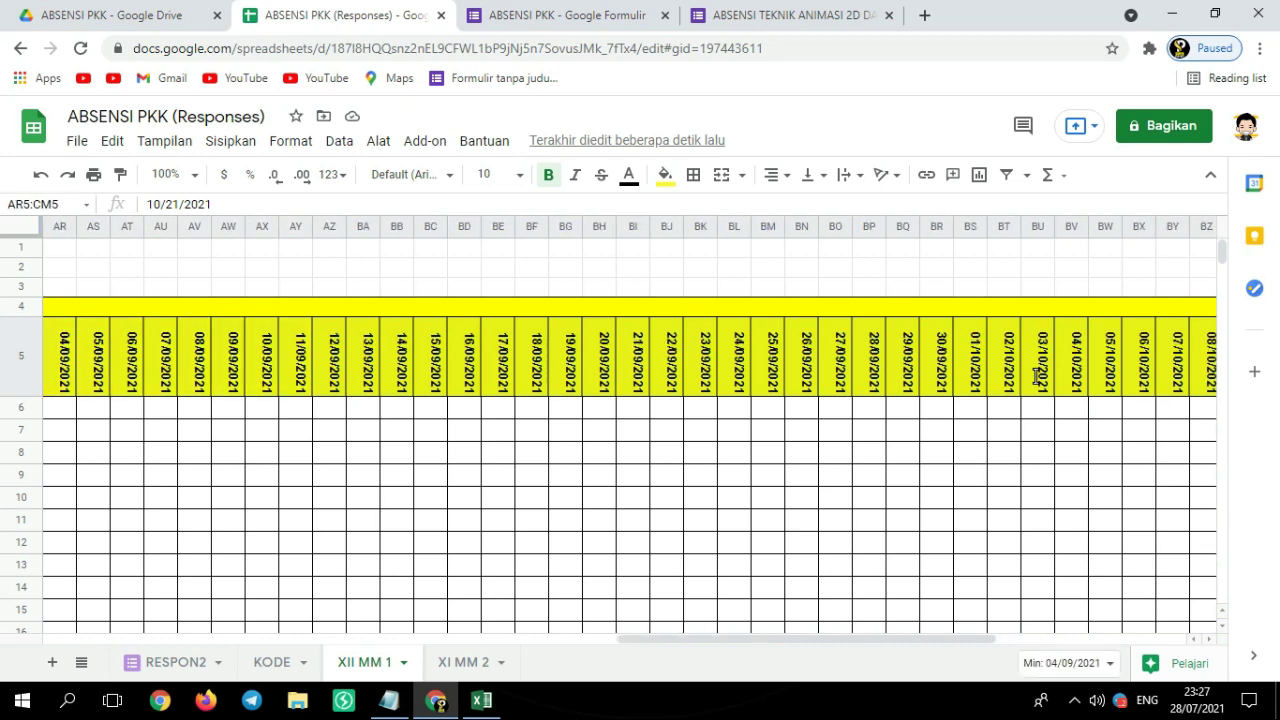
key("shift+Left")
key("shift+Left")
key("shift+Left")
key("shift+Left")
key("shift+Left")
key("shift+Left")
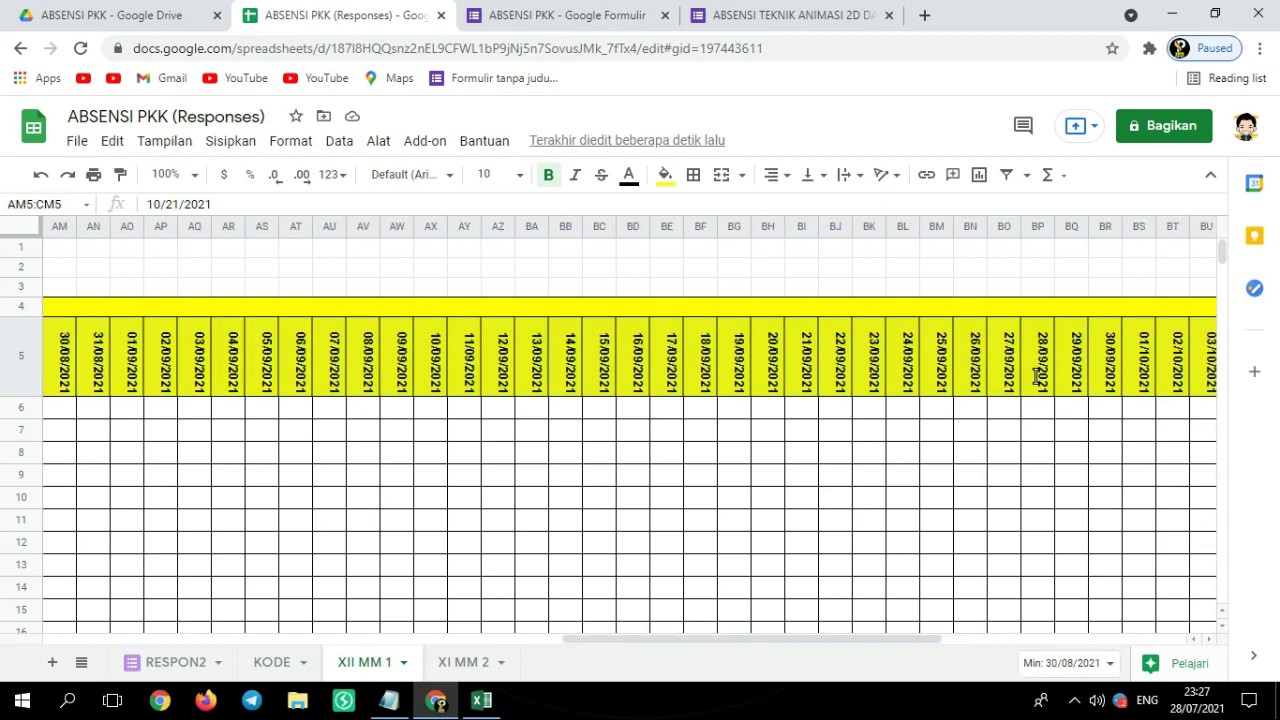
key("shift+Left")
key("shift+Left")
key("shift+Left")
key("shift+Left")
key("shift+Left")
key("shift+Left")
key("shift+Left")
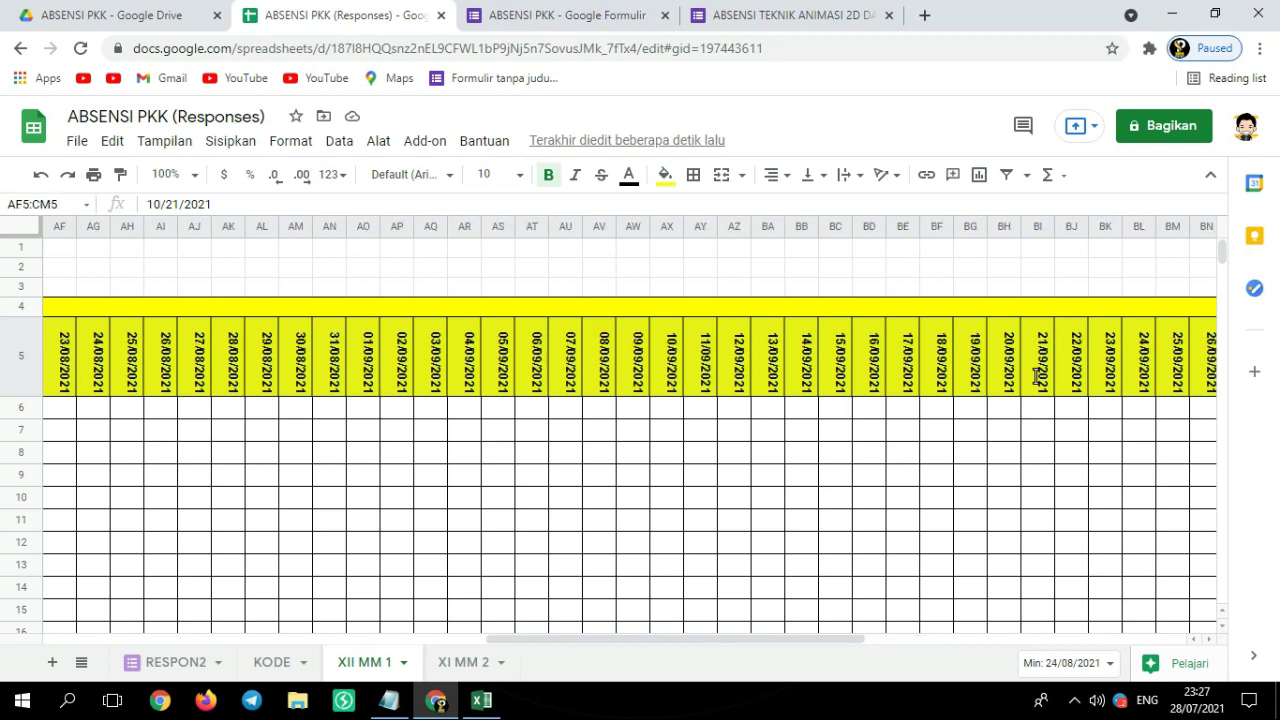
key("shift+Left")
key("shift+Left")
key("shift+Left")
key("shift+Left")
key("shift+Left")
key("shift+Left")
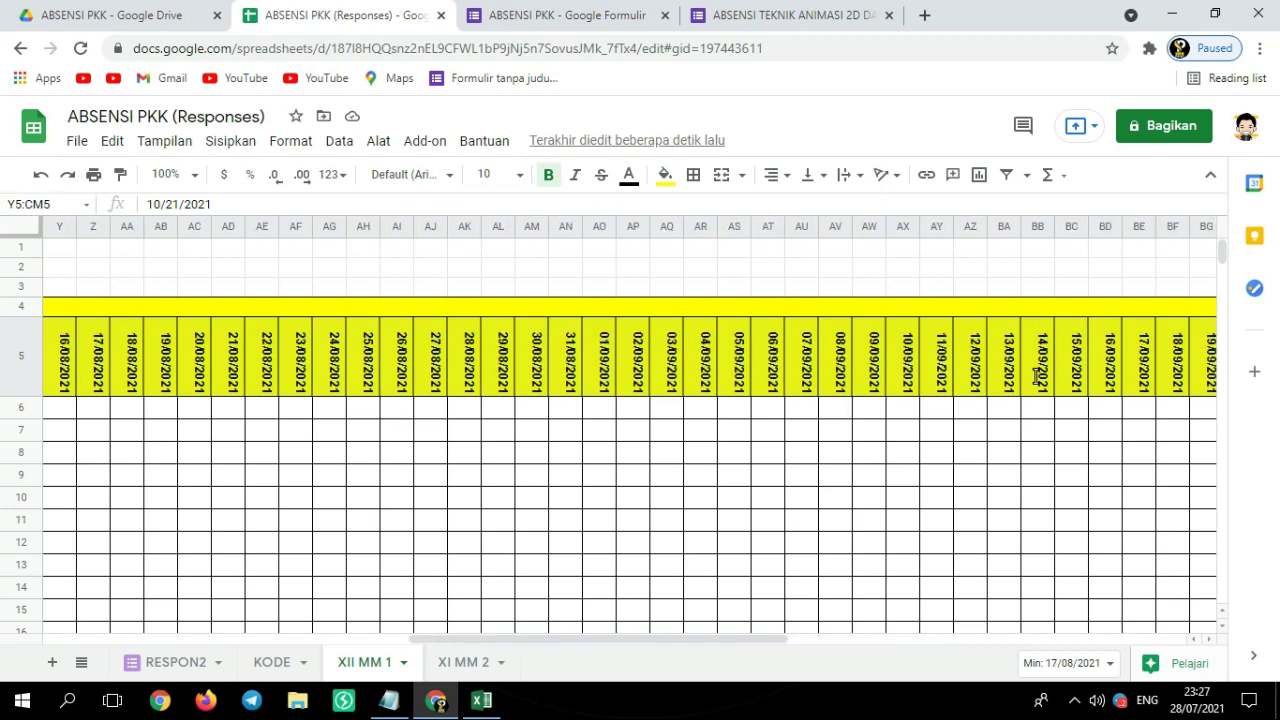
key("shift+Left")
key("shift+Left")
key("shift+Left")
key("shift+Left")
key("shift+Left")
key("shift+Left")
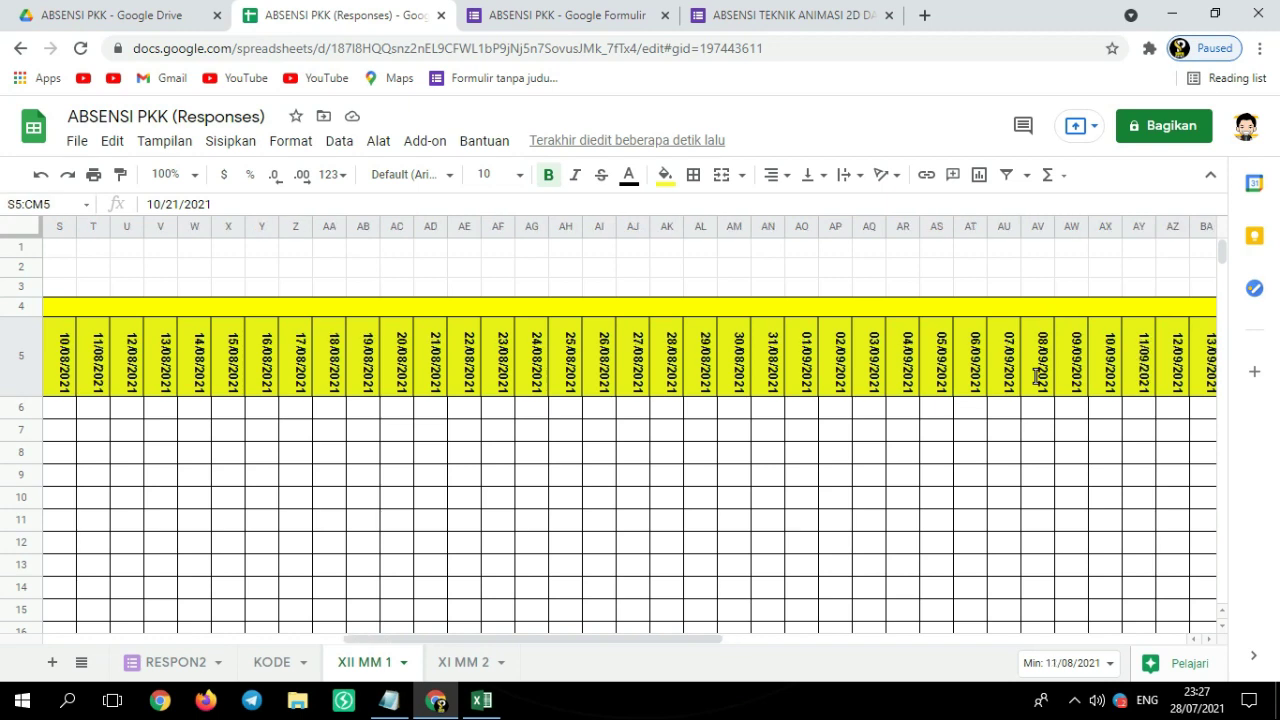
key("shift+Left")
key("shift+Left")
key("shift+Left")
key("shift+Left")
key("shift+Left")
key("shift+Left")
key("shift+Left")
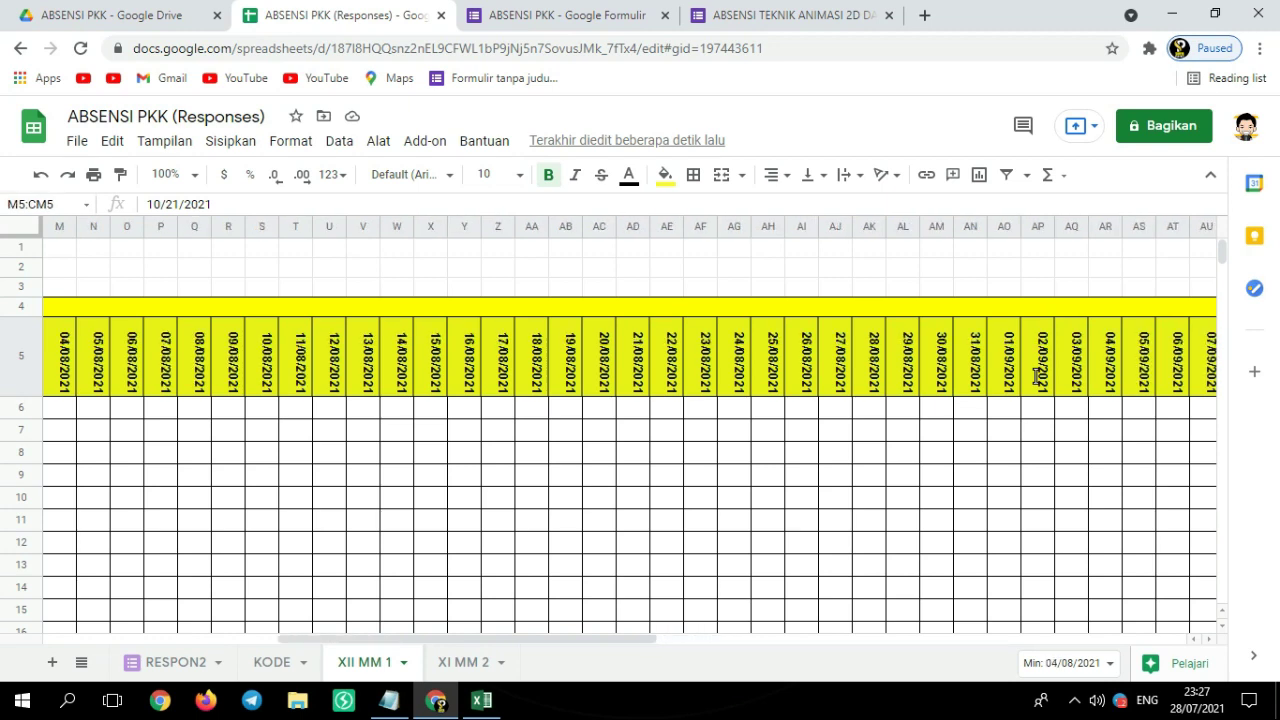
key("shift+Left")
key("shift+Left")
key("shift+Left")
key("shift+Left")
key("shift+Left")
key("shift+Left")
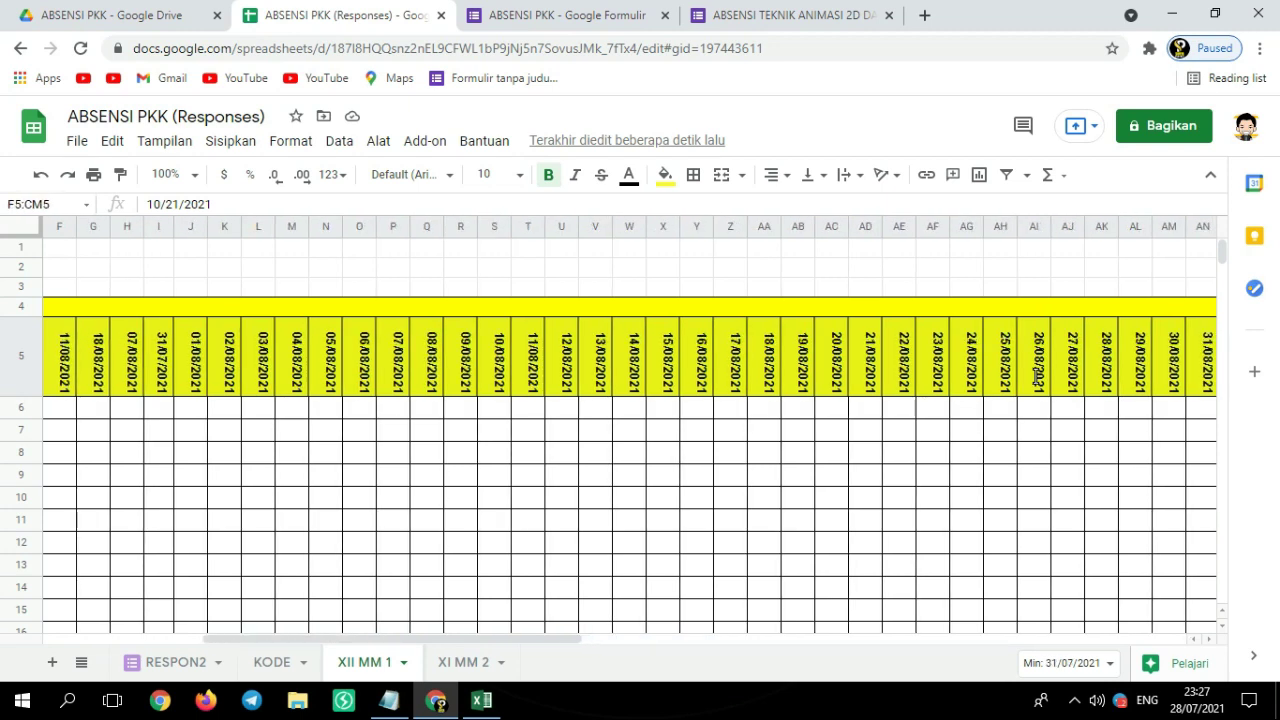
key("shift+Left")
key("shift+Left")
key("shift+Left")
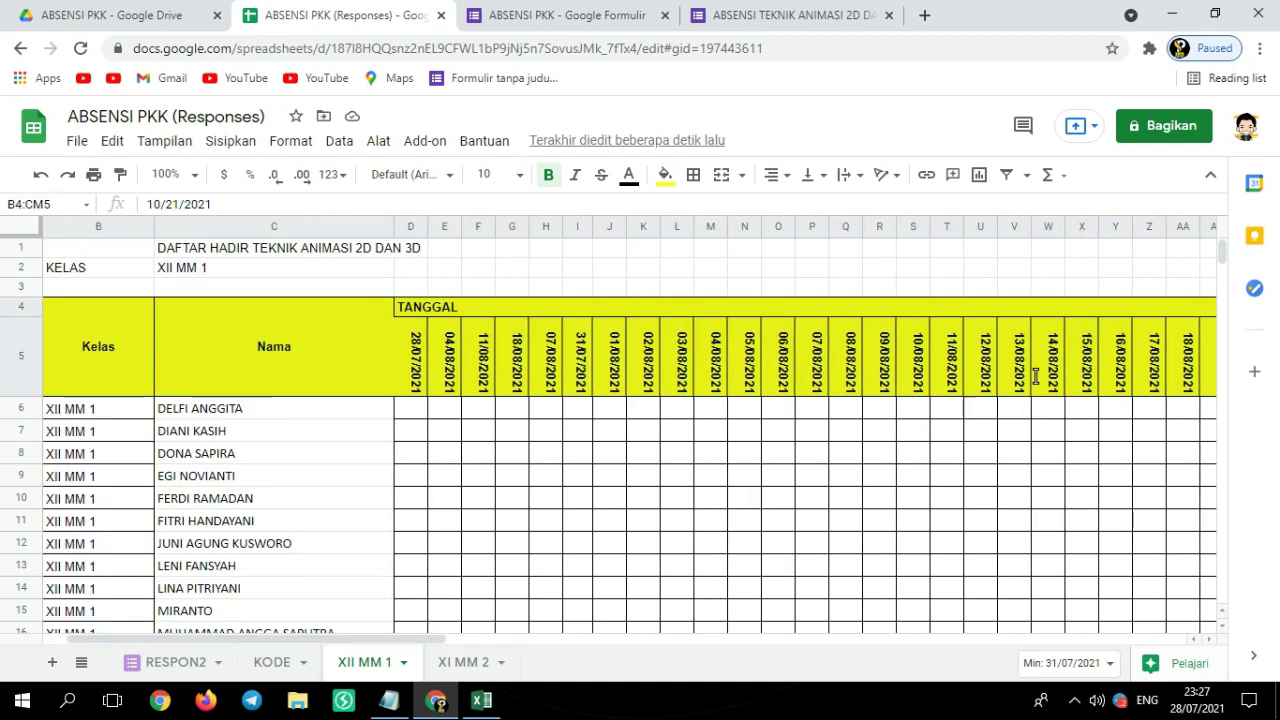
key("shift+Right")
key("shift+Right")
key("shift+Right")
key("shift+Right")
key("shift+Right")
key("shift+Right")
key("shift+Right")
key("shift+Right")
key("shift+Right")
key("shift+Right")
key("shift+Right")
key("shift+Right")
key("shift+Right")
key("shift+Right")
key("shift+Right")
key("shift+Right")
key("shift+Right")
key("shift+Right")
key("shift+Right")
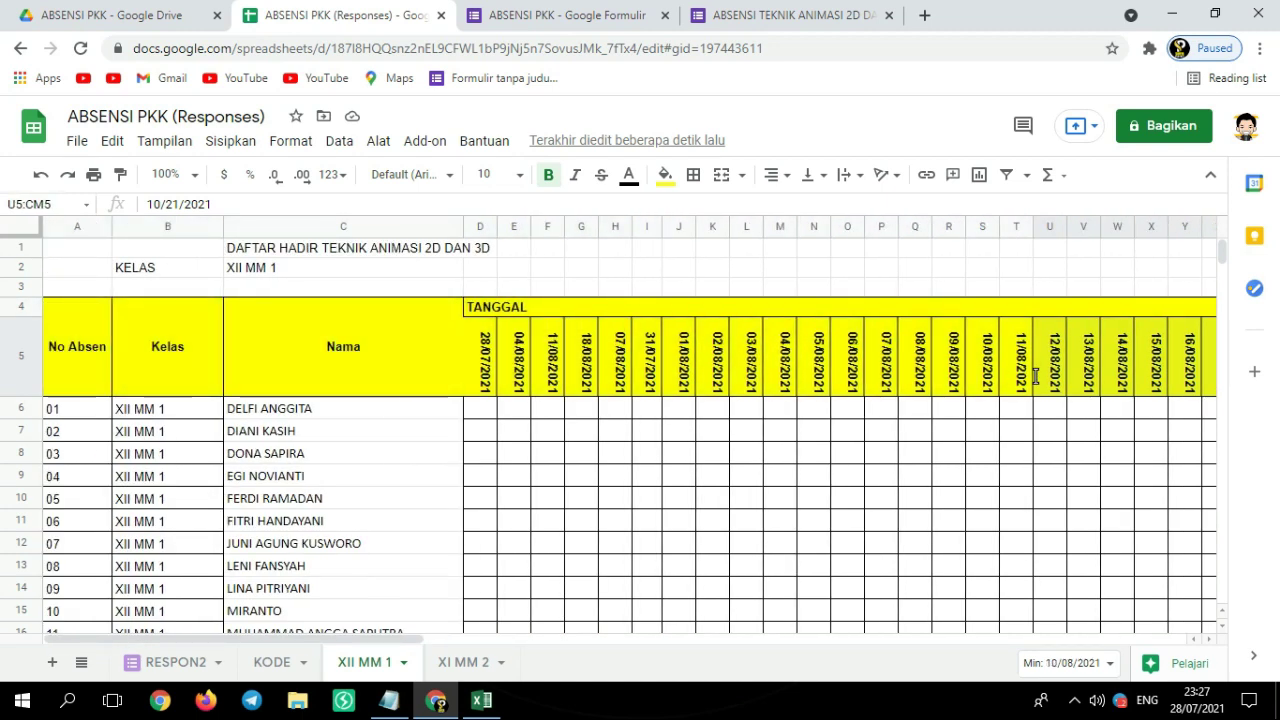
key("shift+Left")
key("shift+Left")
key("shift+Left")
key("shift+Left")
key("shift+Left")
key("shift+Left")
key("shift+Right")
key("shift+Right")
key("shift+Right")
key("shift+Right")
key("shift+Right")
key("shift+Right")
key("shift+Right")
key("shift+Right")
key("shift+Right")
key("shift+Right")
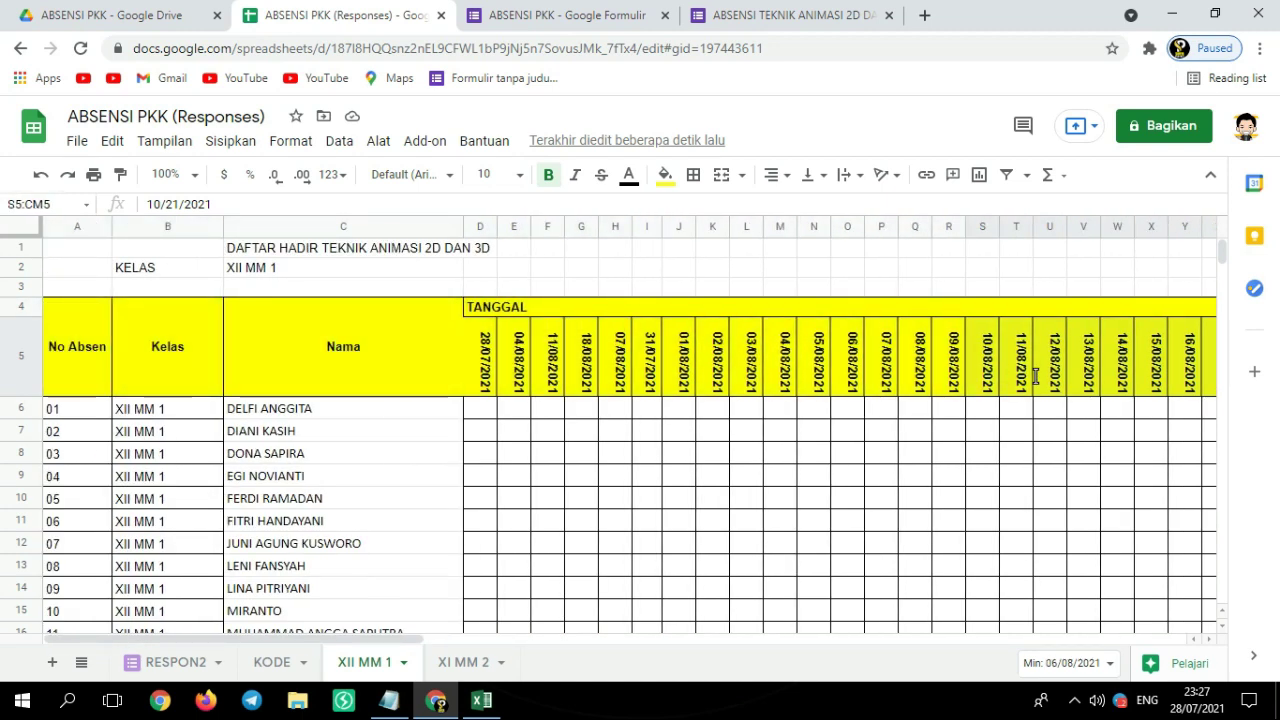
key("shift+Left")
key("shift+Right")
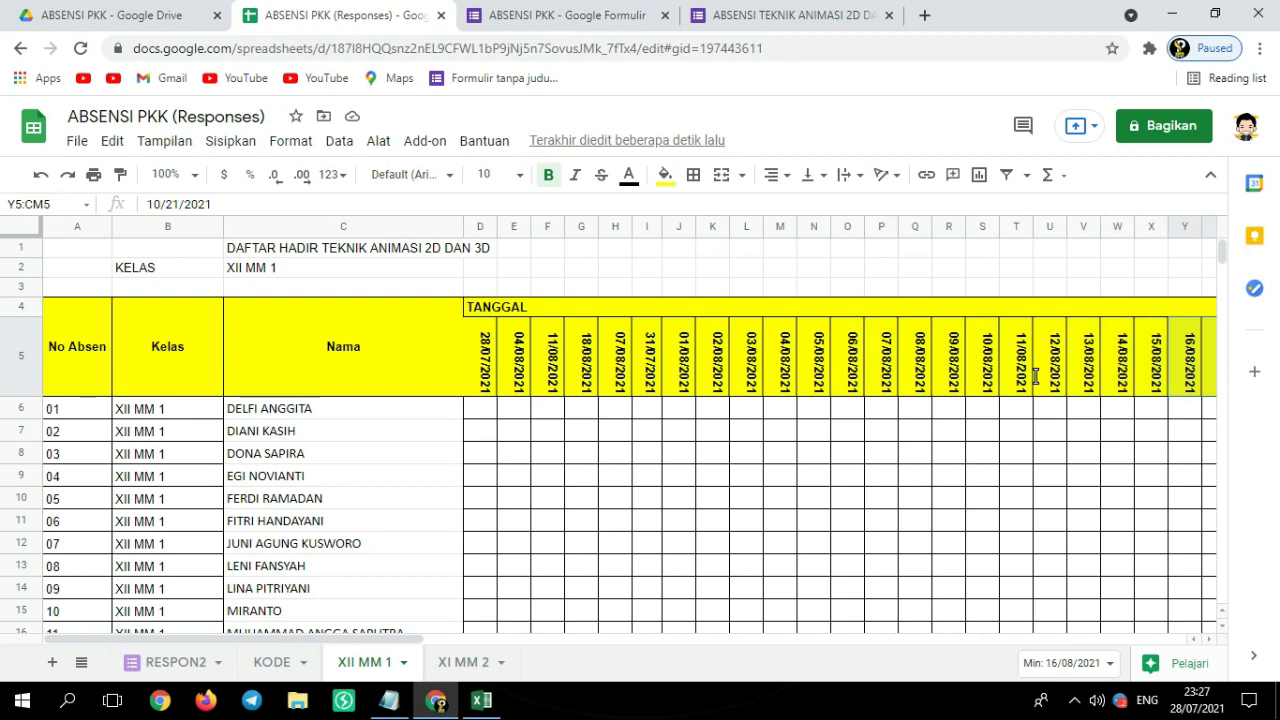
left_click_drag(171, 638, 384, 641)
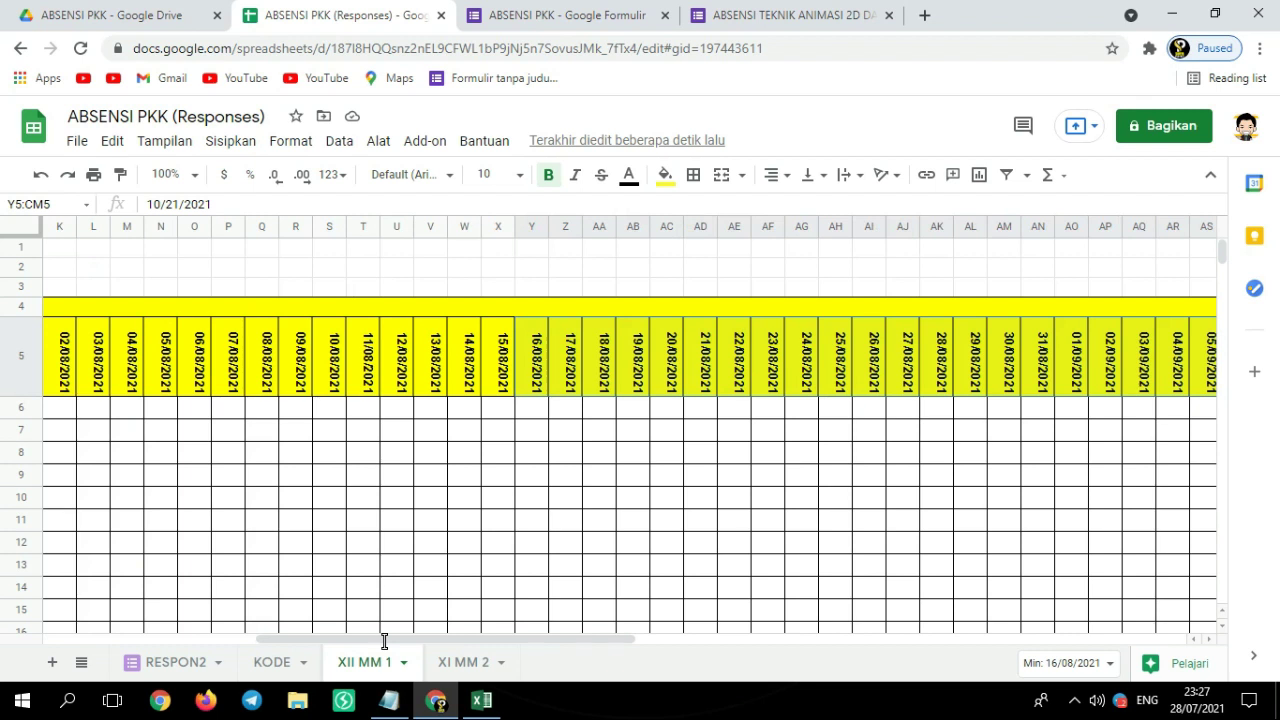
key("Delete")
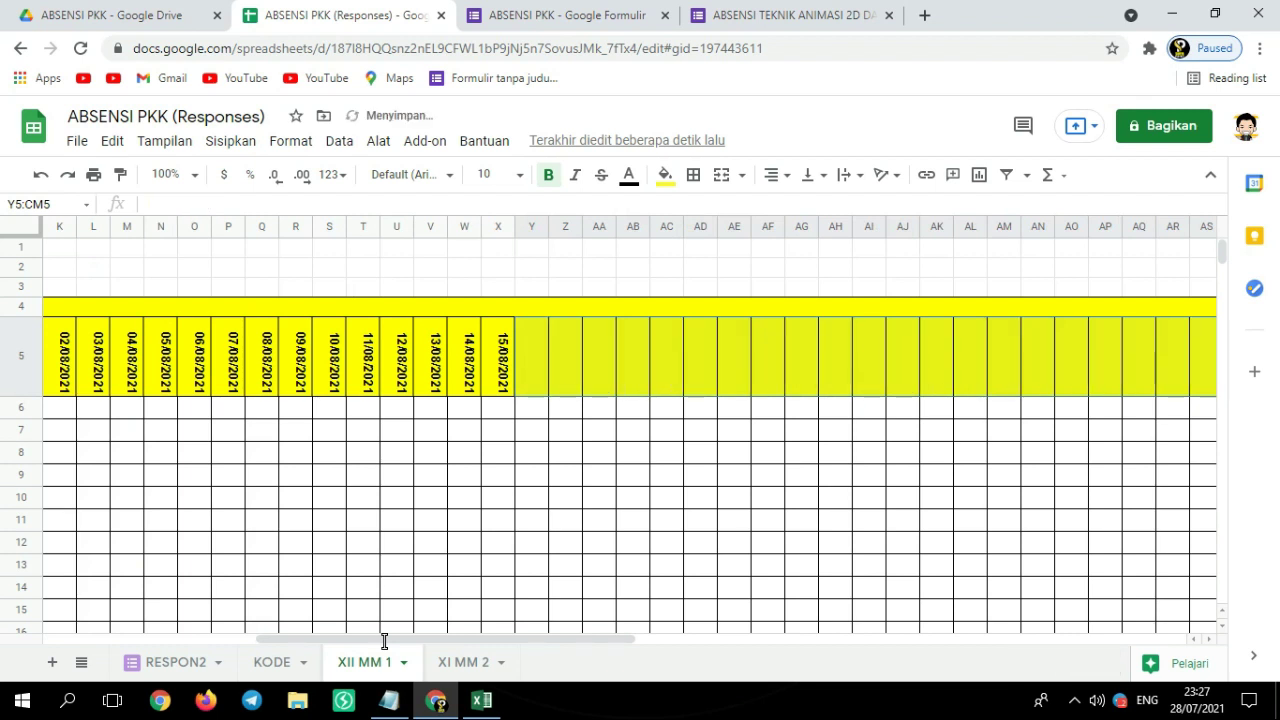
Check the remaining TANGGAL dates and student rows on XII MM 1, the formula in Y6, and the XI MM 2 sheet
left_click(620, 370)
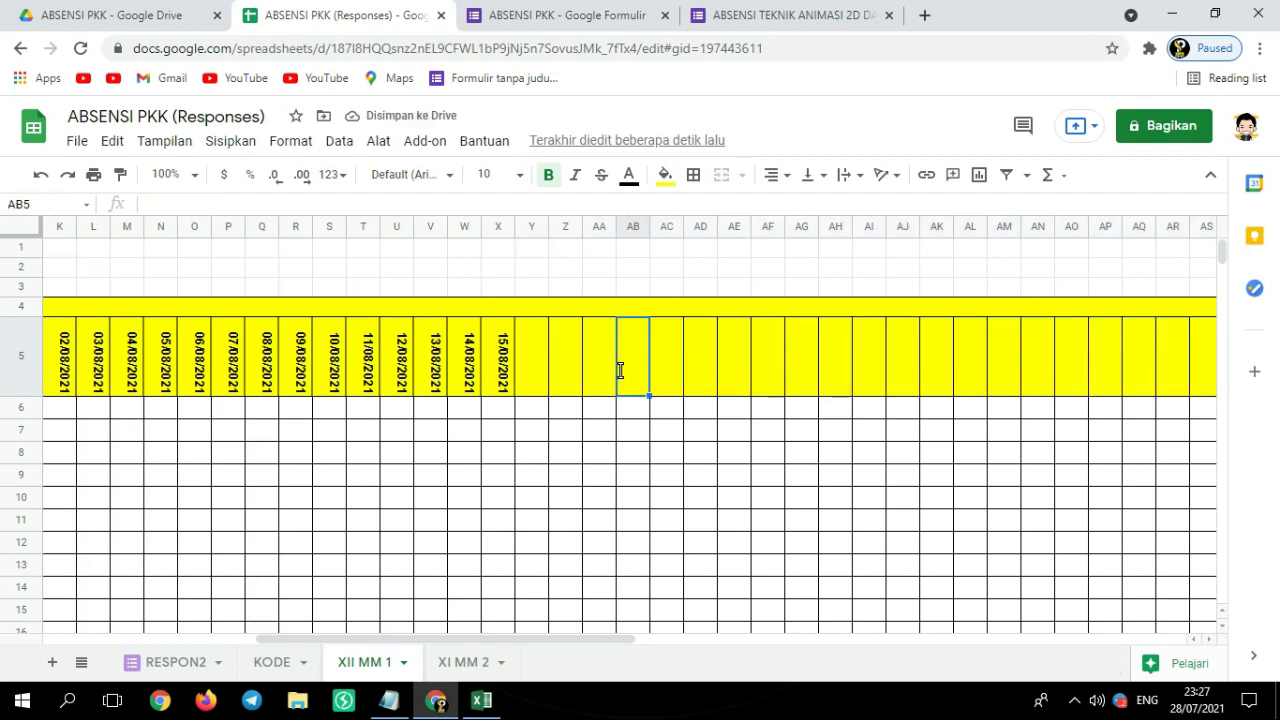
left_click(507, 368)
scroll(507, 368, "down", 3)
scroll(507, 368, "up", 2)
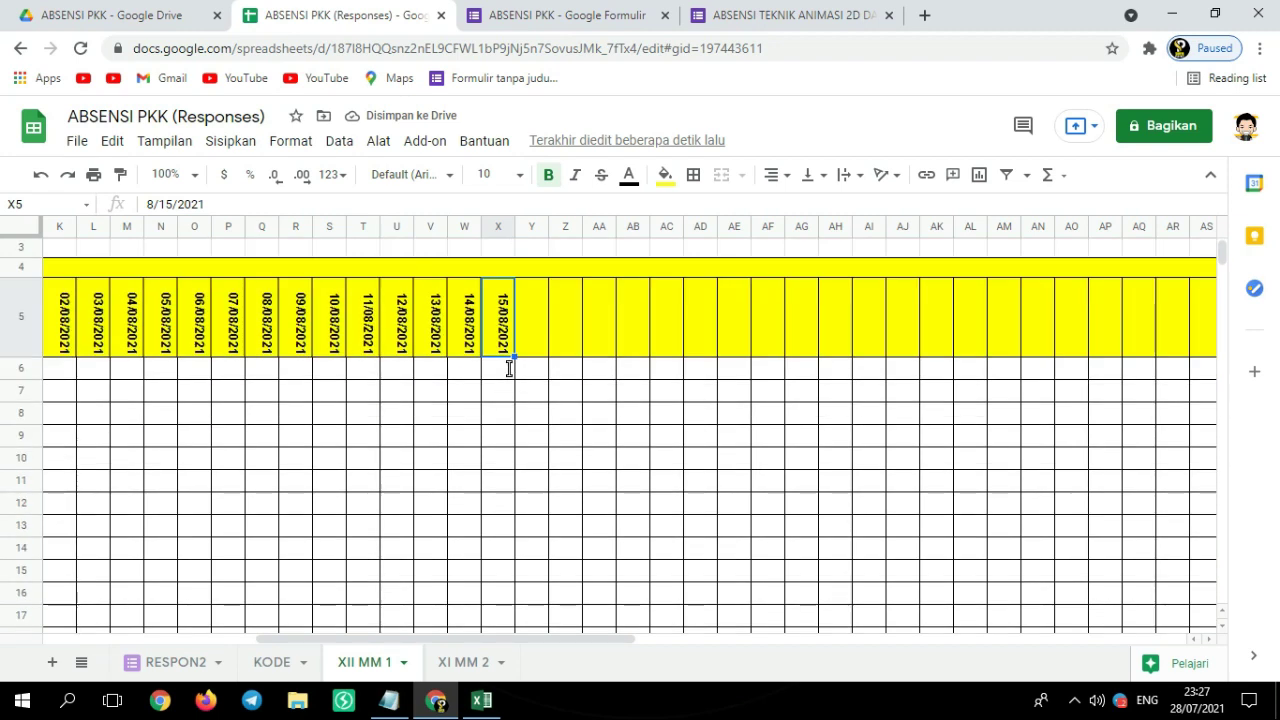
scroll(620, 638, "left", 3)
scroll(620, 638, "left", 2)
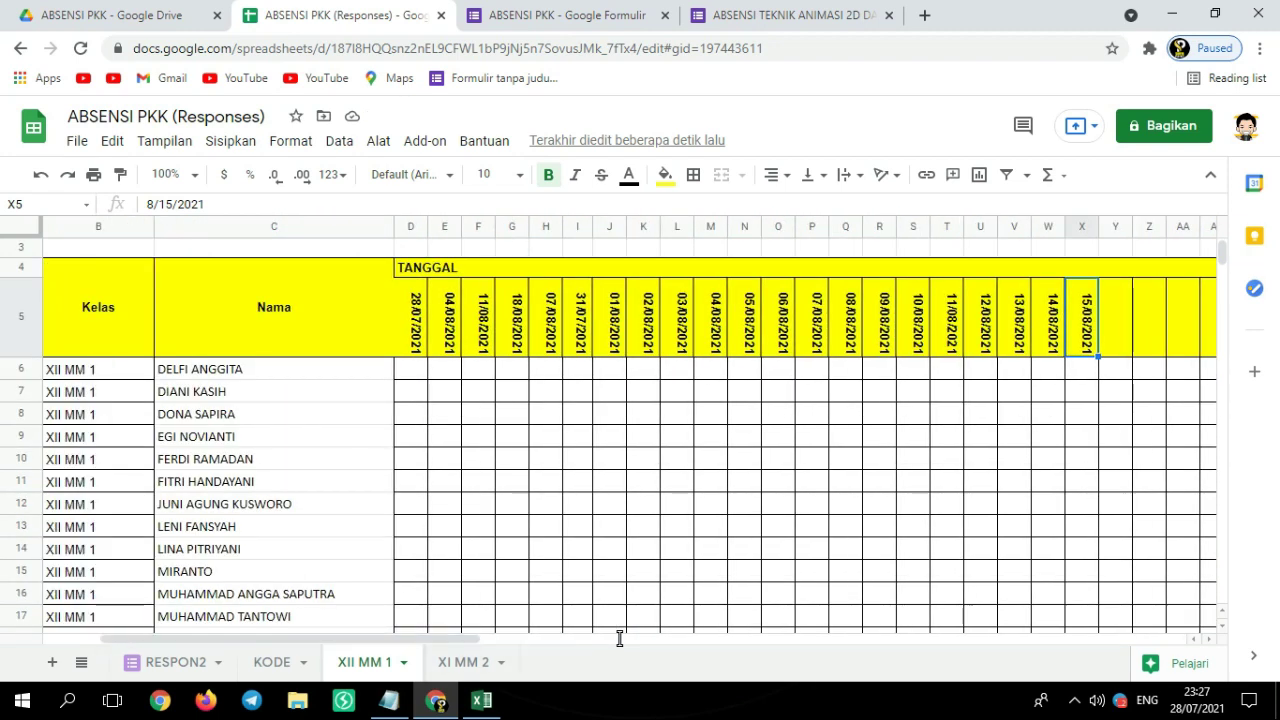
scroll(620, 638, "down", 1)
scroll(620, 638, "up", 1)
scroll(620, 638, "down", 3)
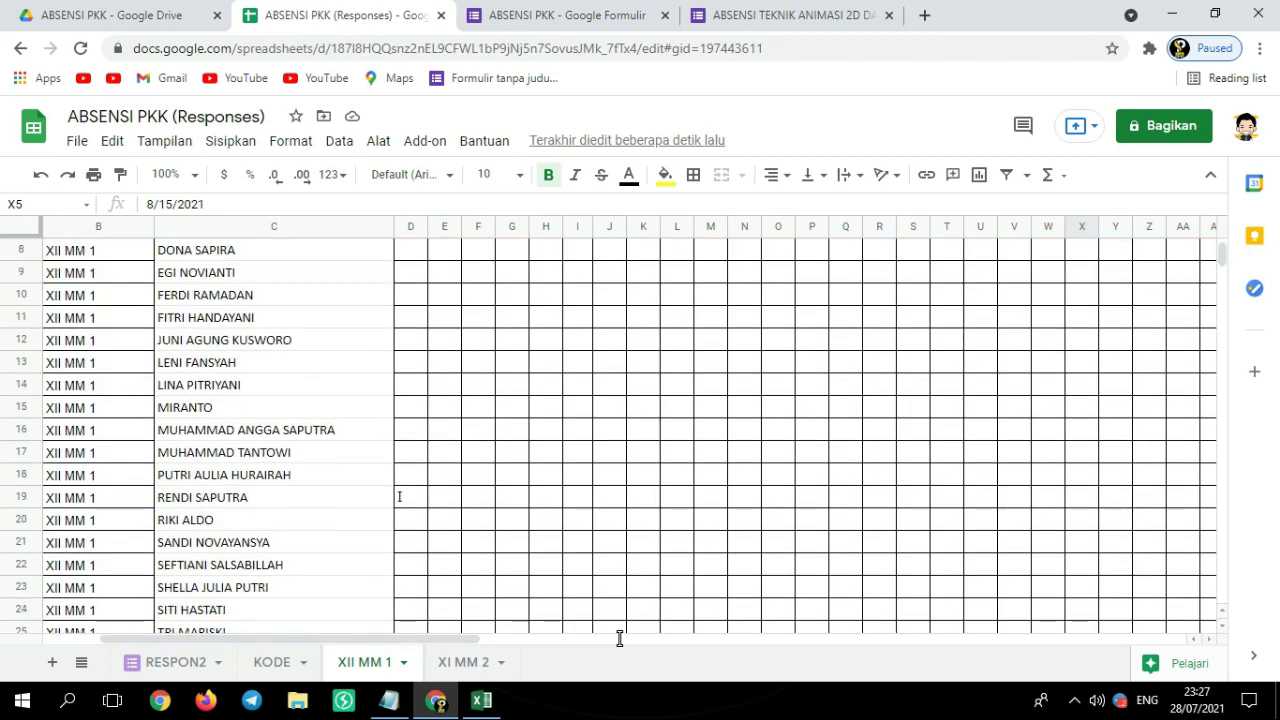
scroll(620, 638, "up", 5)
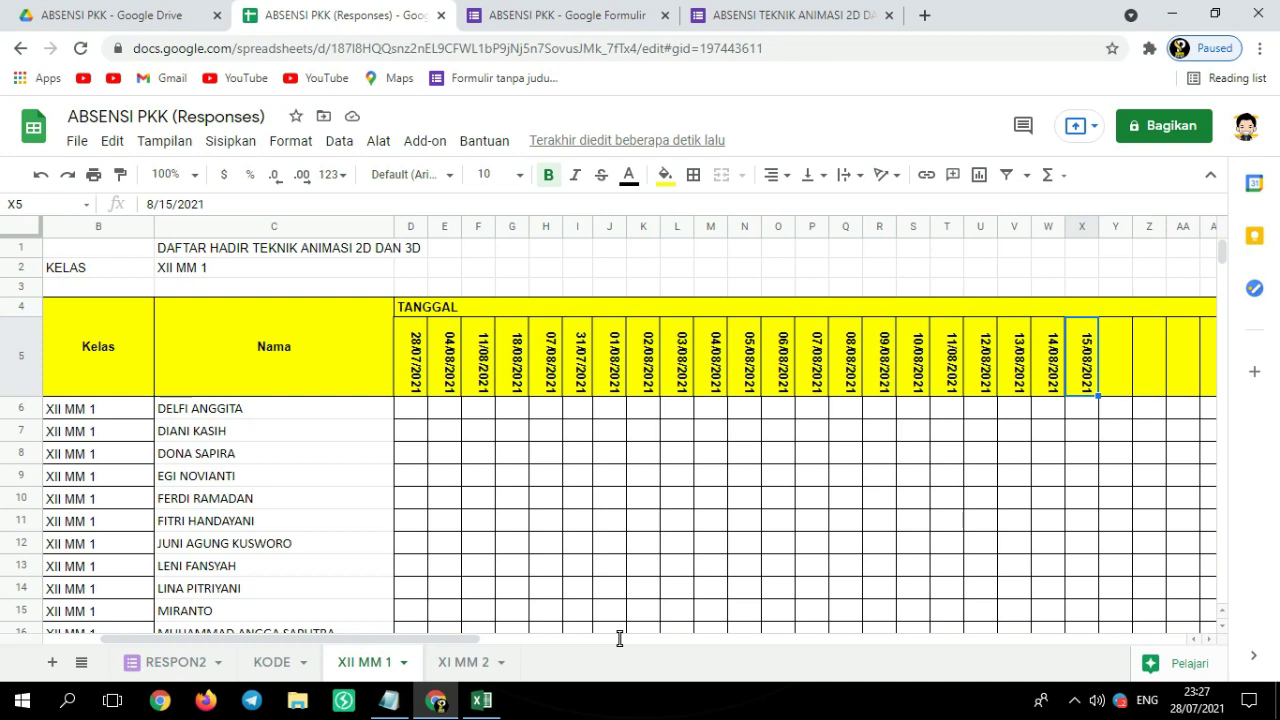
left_click(1127, 410)
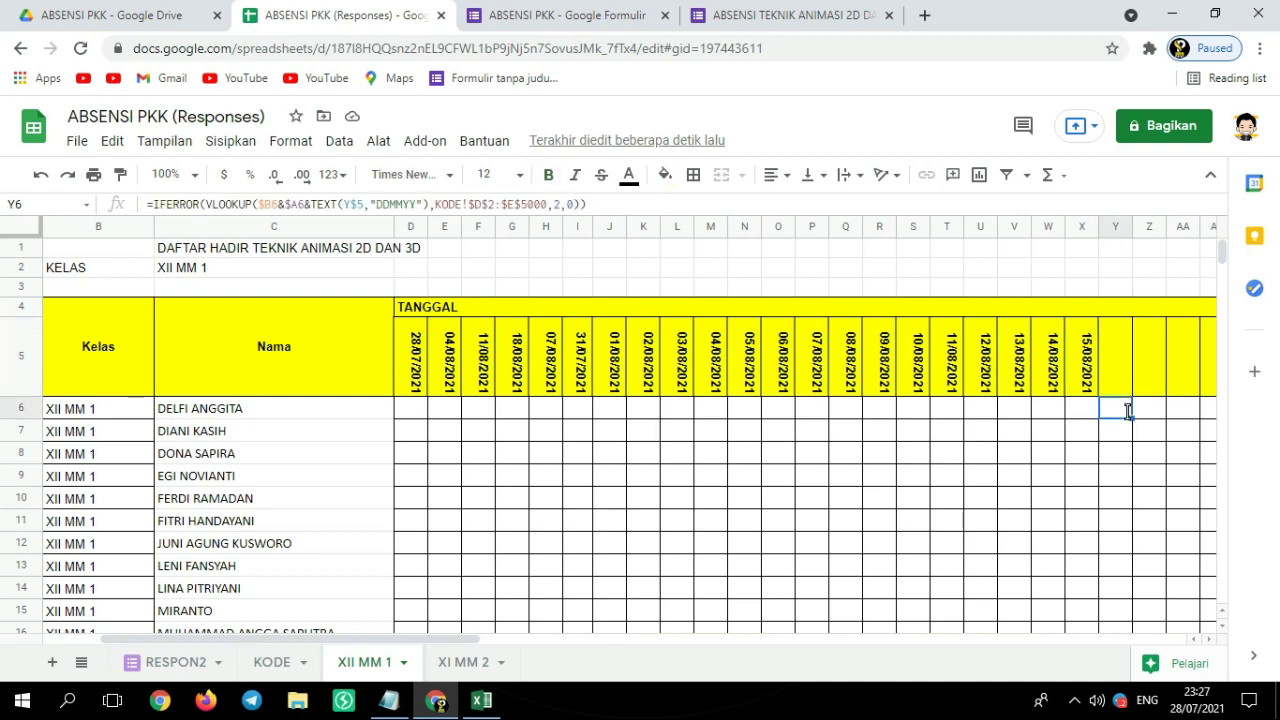
left_click(462, 660)
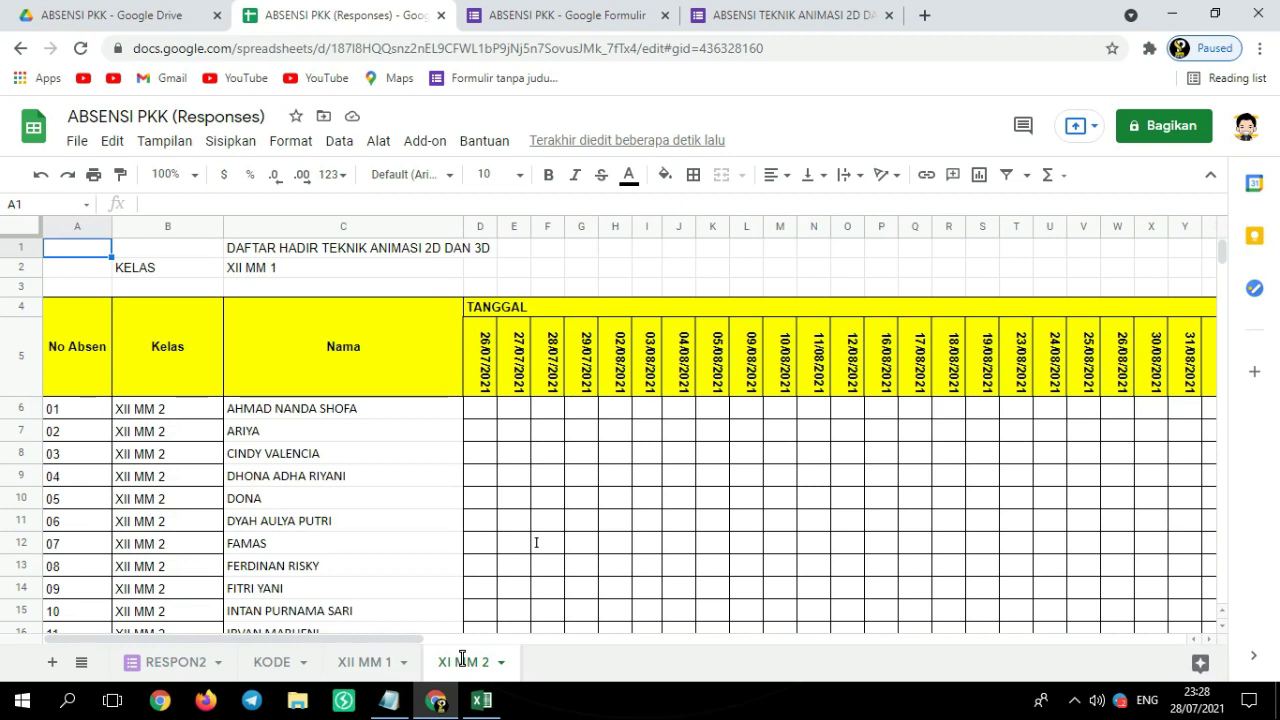
left_click(361, 661)
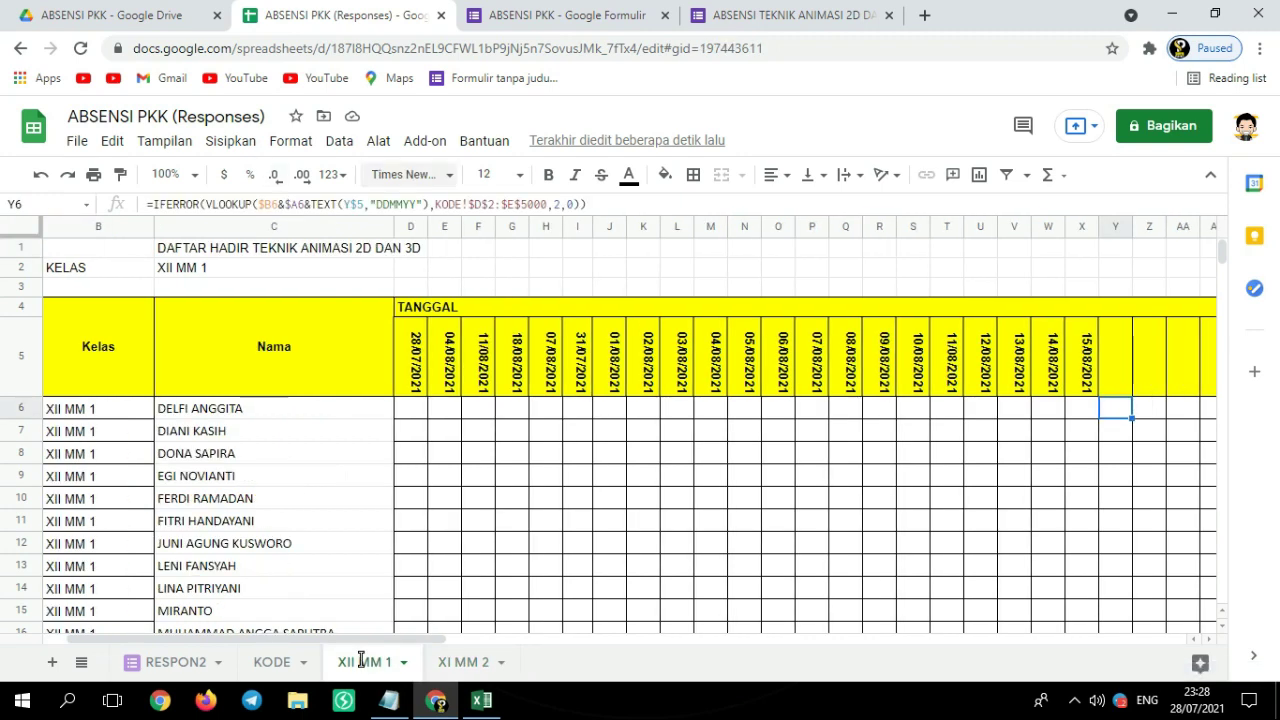
Close the spreadsheet, reopen ABSENSI PKK (Responses) from the Google Drive folder, and show its XII MM 1 sheet
left_click(440, 15)
left_click(658, 529)
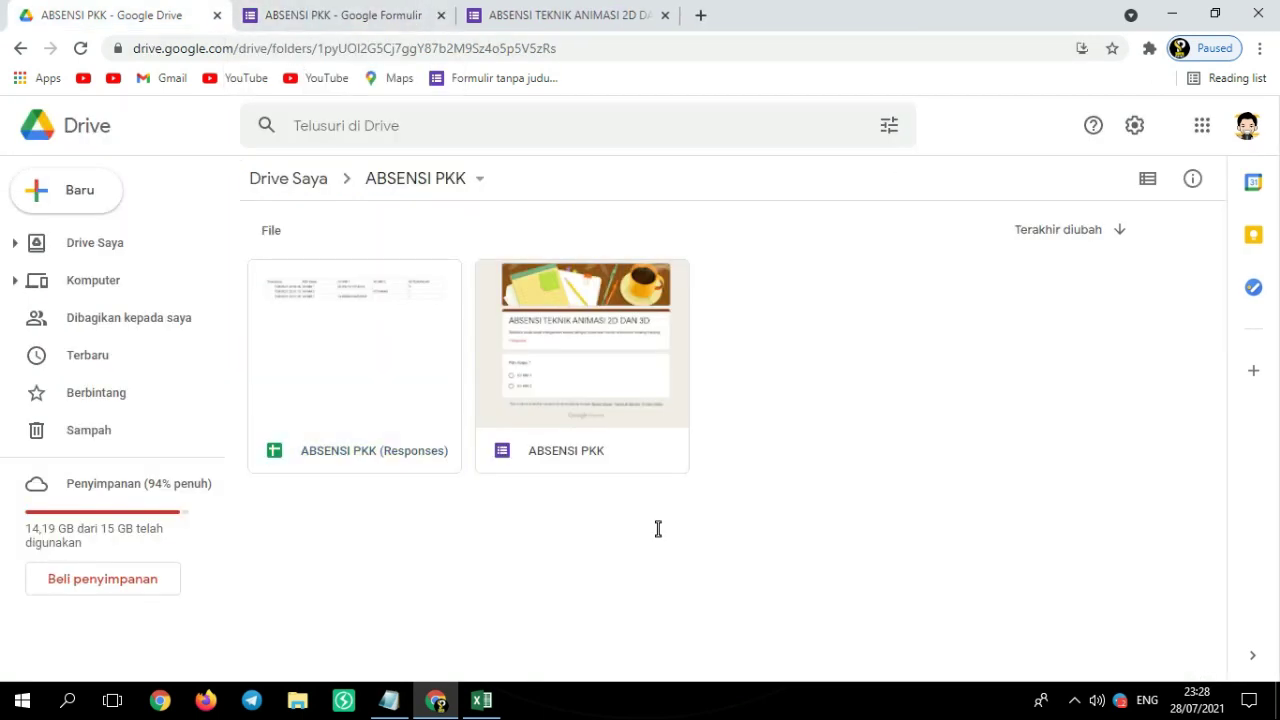
double_click(377, 349)
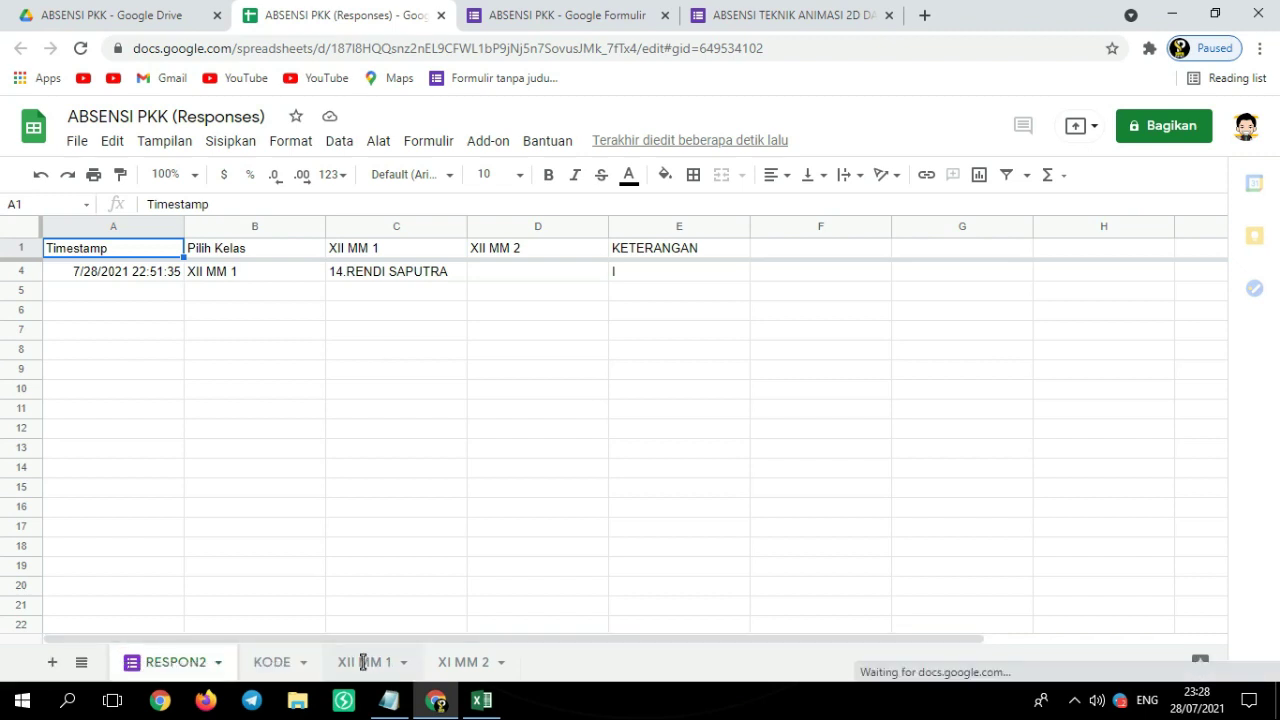
left_click(362, 662)
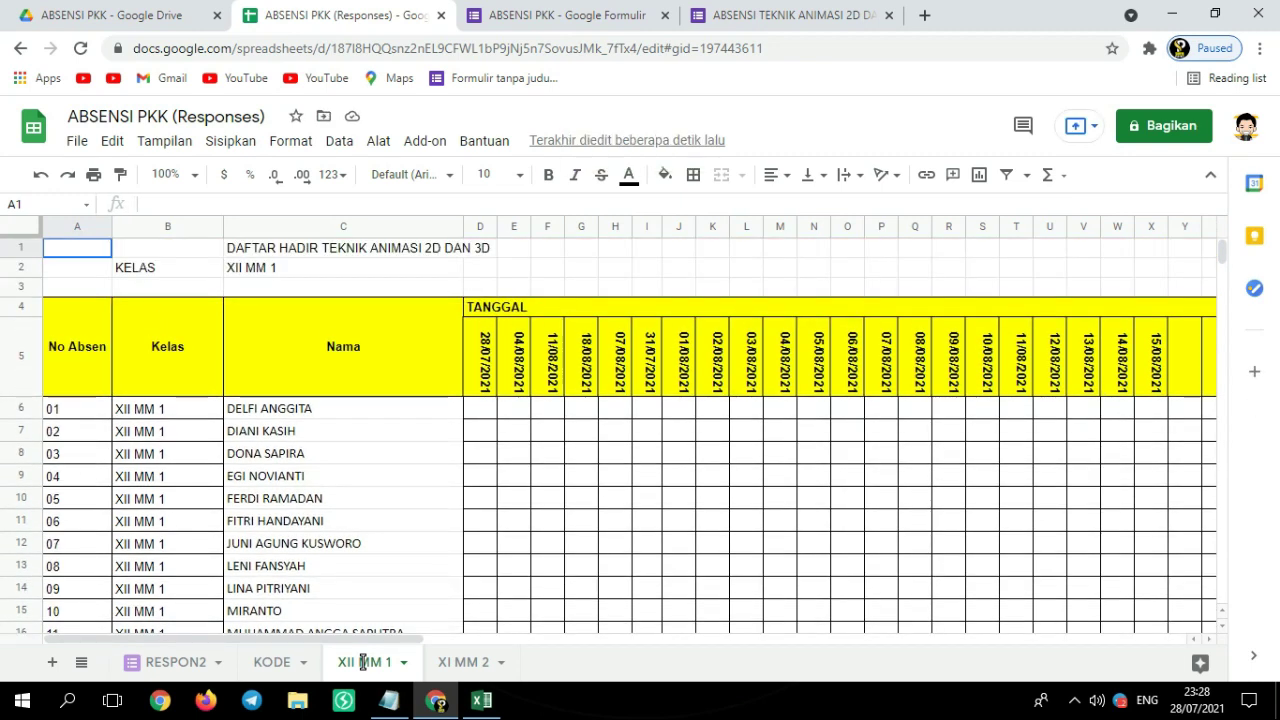
Rename the XI MM 2 sheet as XII MM 2 and close the spreadsheet
left_click(464, 661)
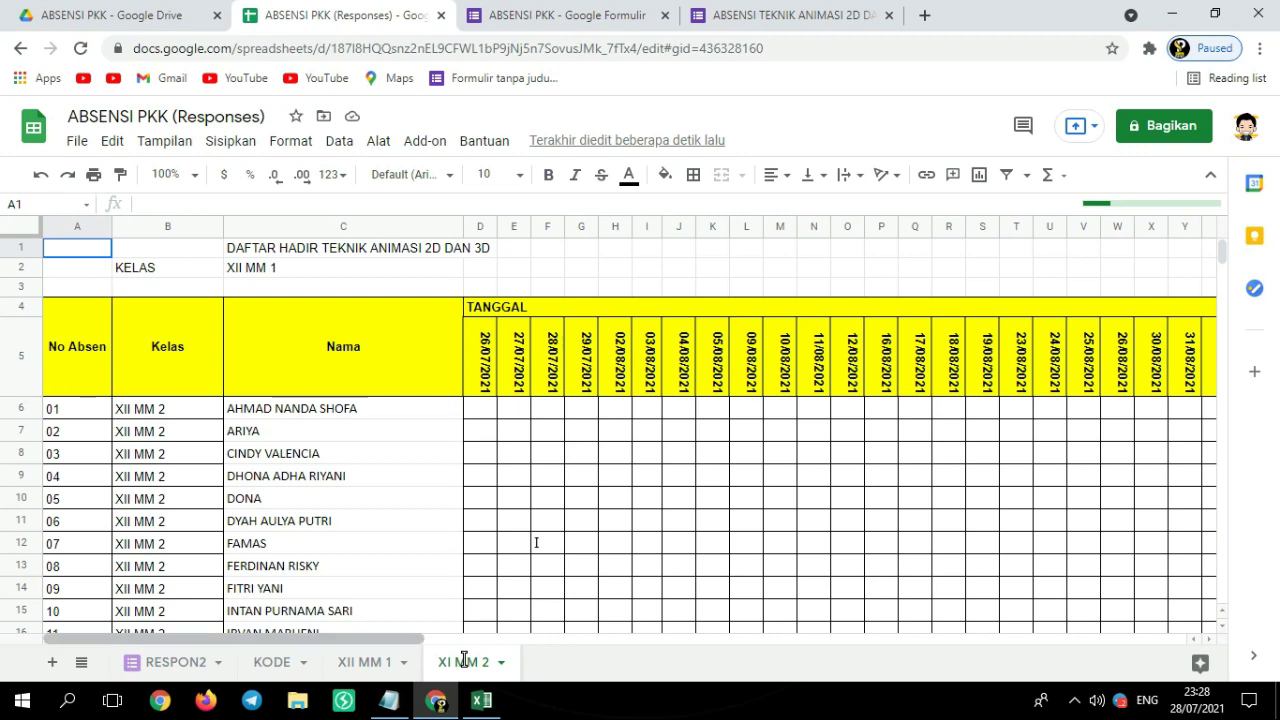
scroll(384, 639, "right", 5)
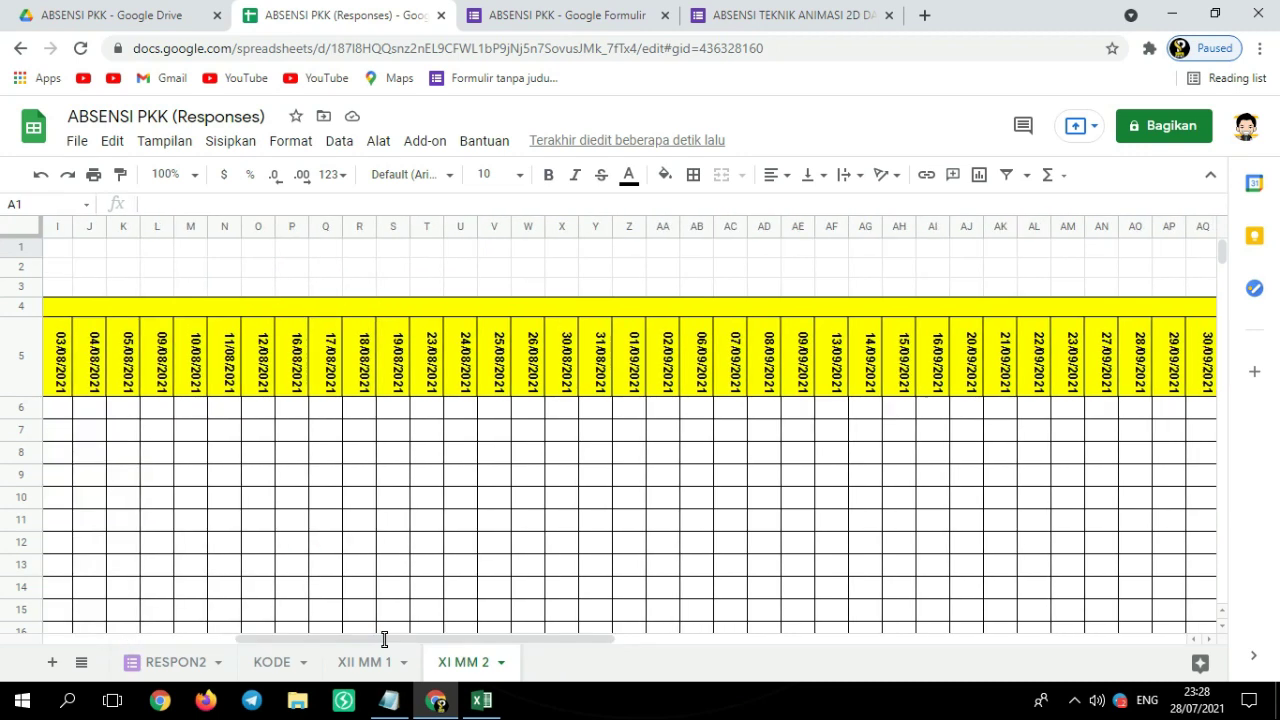
scroll(384, 639, "left", 5)
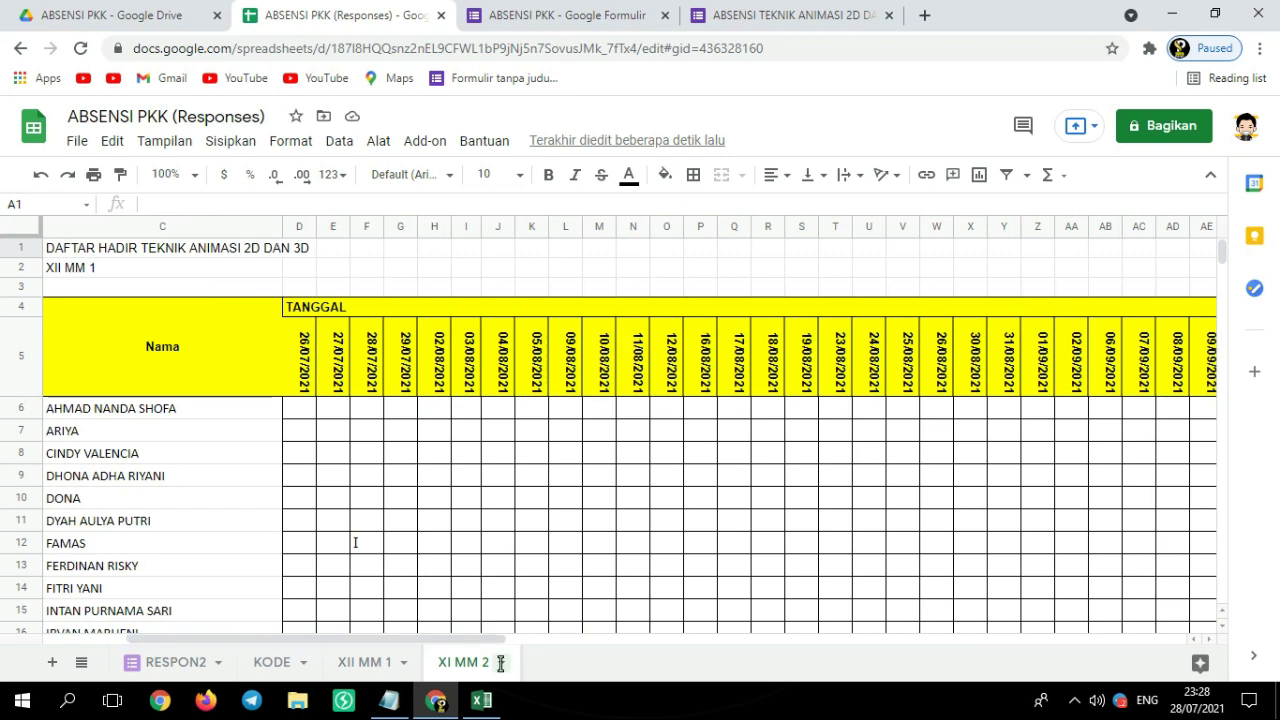
left_click(500, 662)
left_click(488, 428)
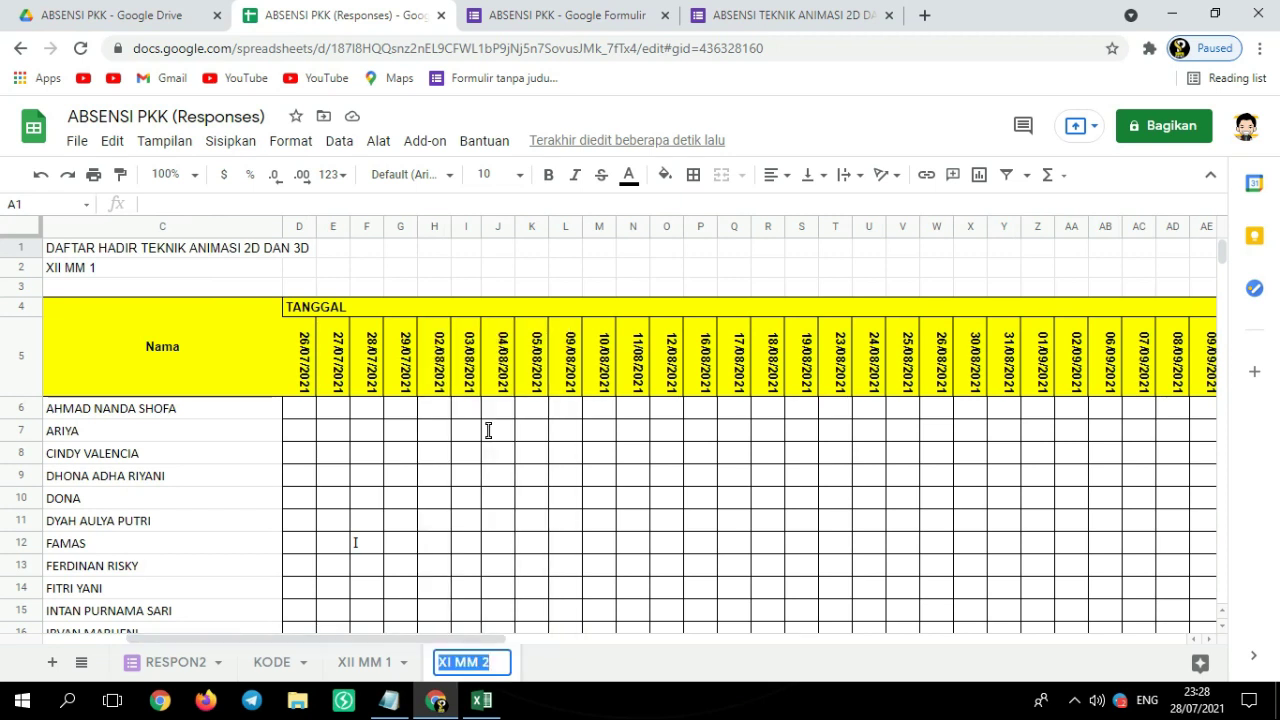
left_click(451, 663)
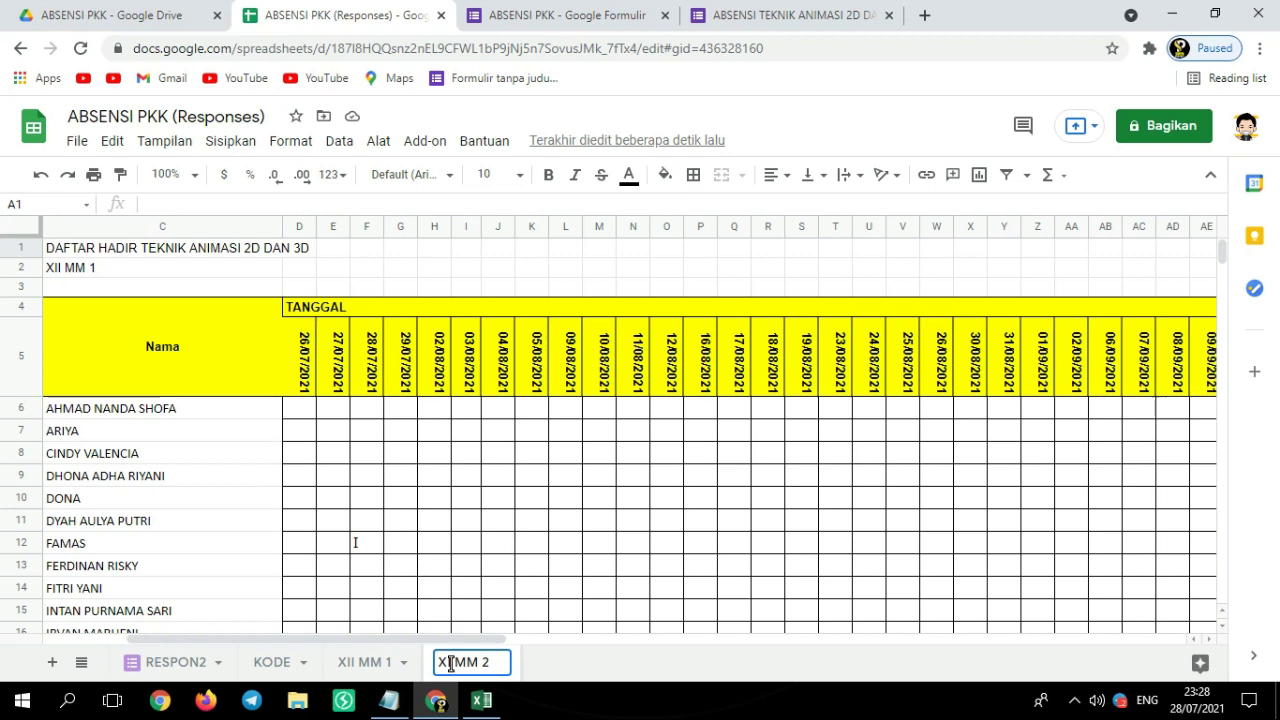
type("I")
key("Return")
scroll(451, 663, "down", 1)
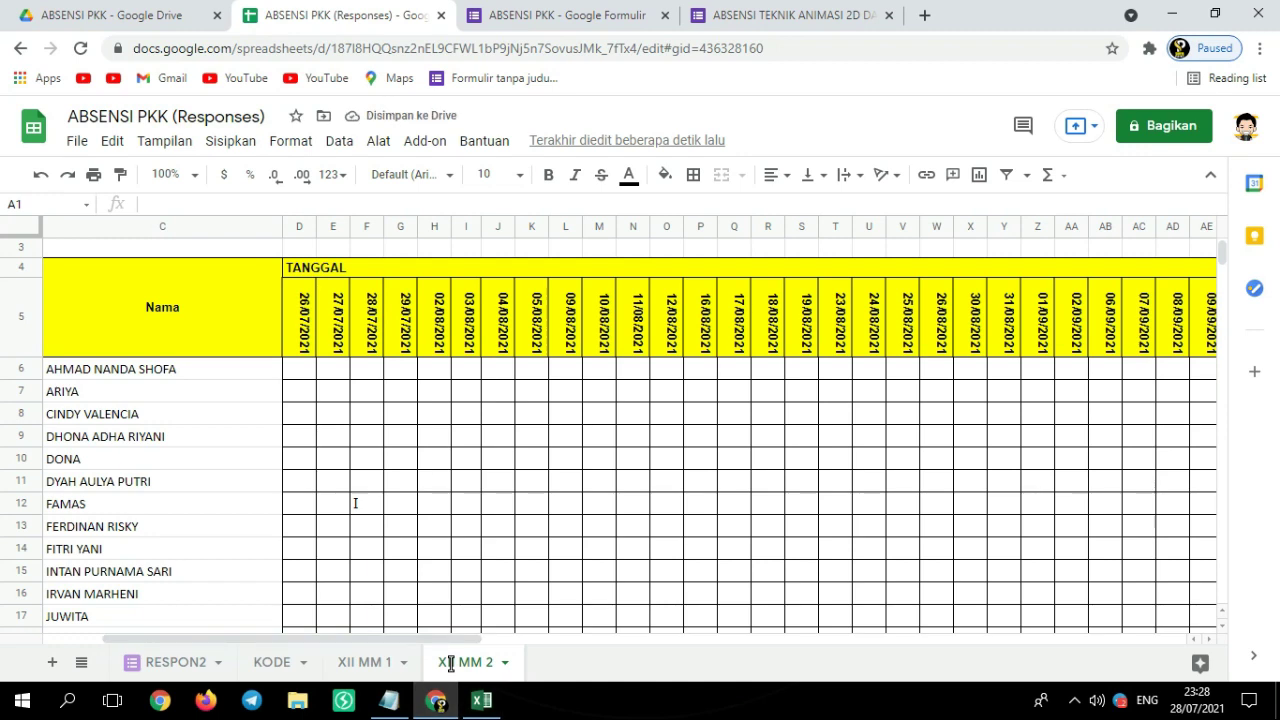
left_click(441, 15)
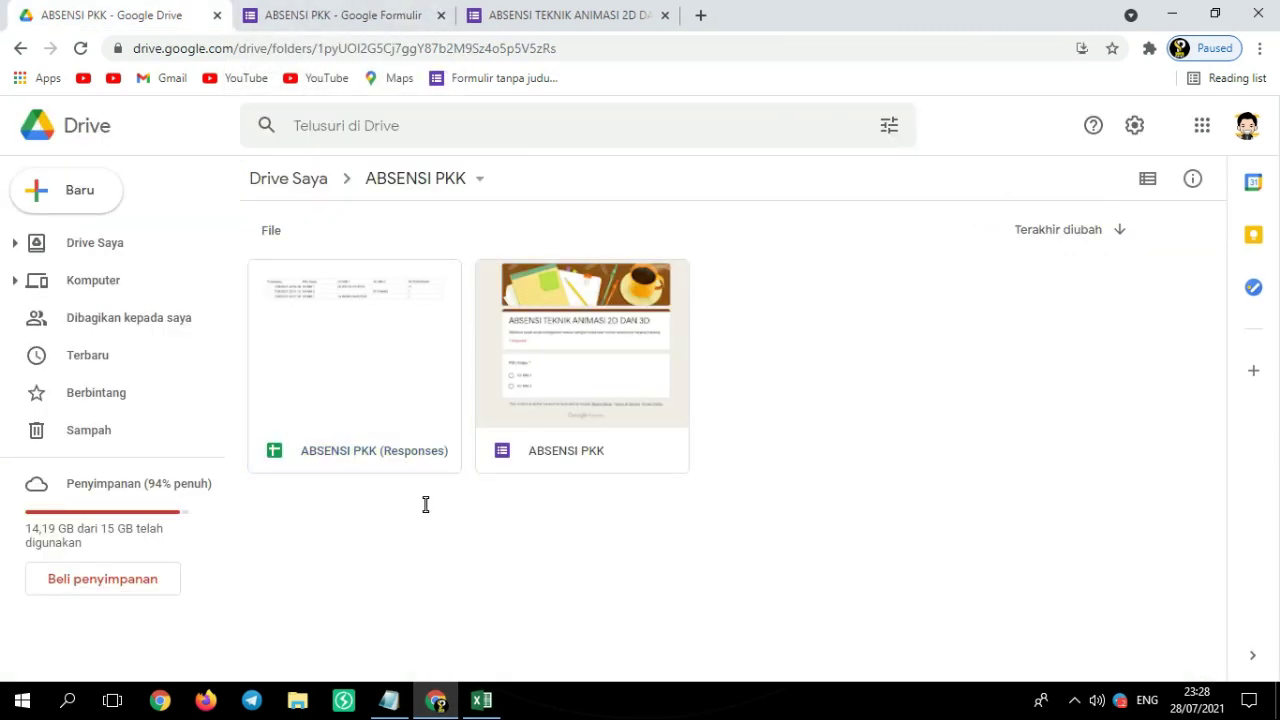
Share ABSENSI PKK (Responses) with anyone who has the link as view-only and copy its link
right_click(390, 452)
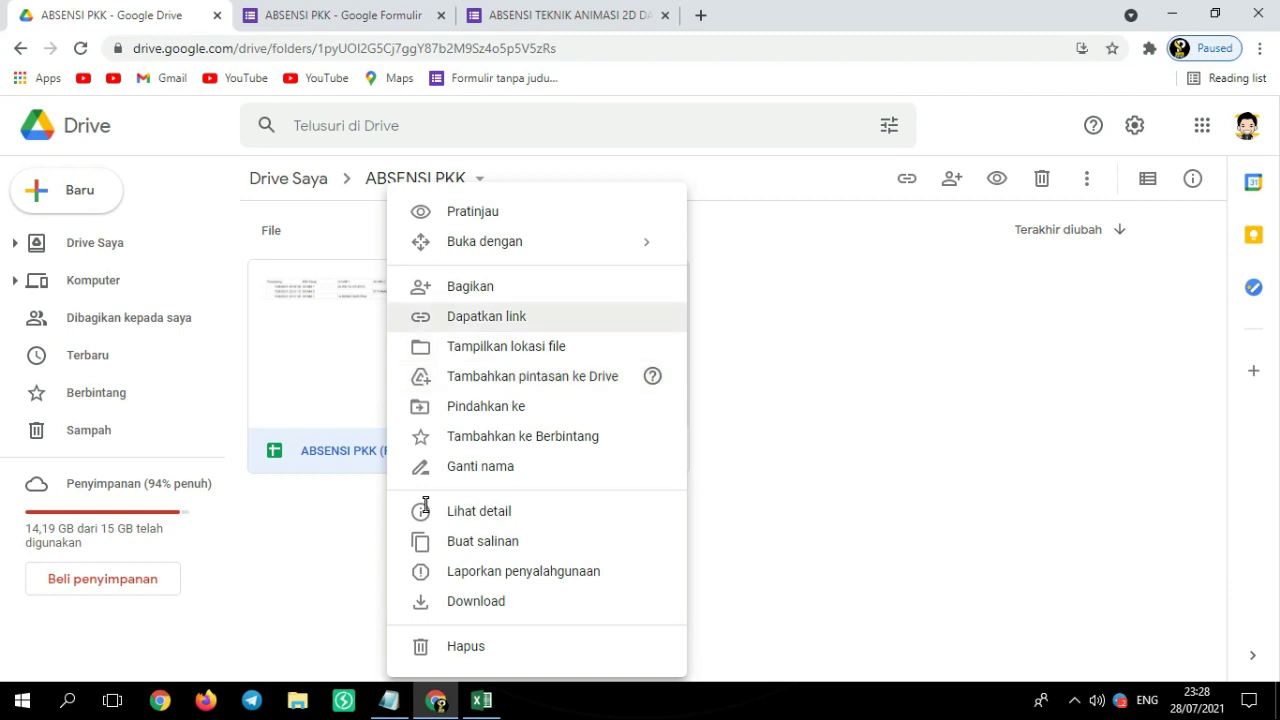
left_click(512, 290)
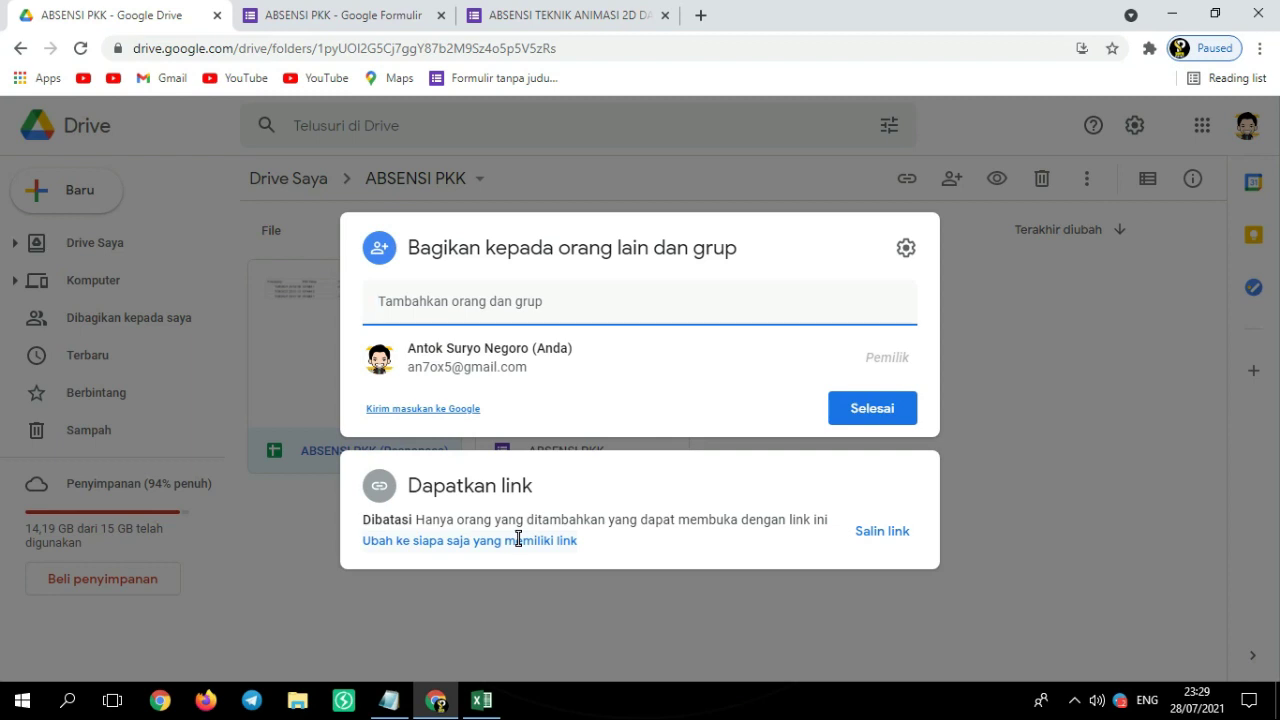
left_click(518, 540)
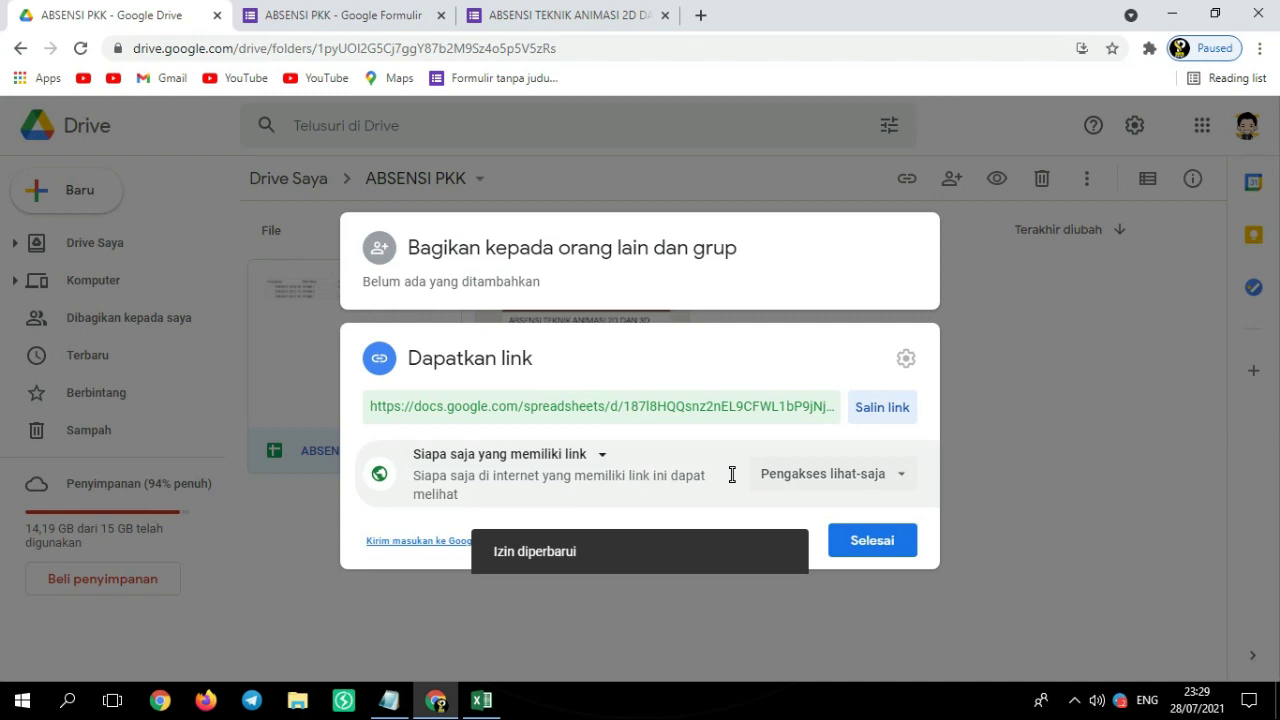
left_click(869, 408)
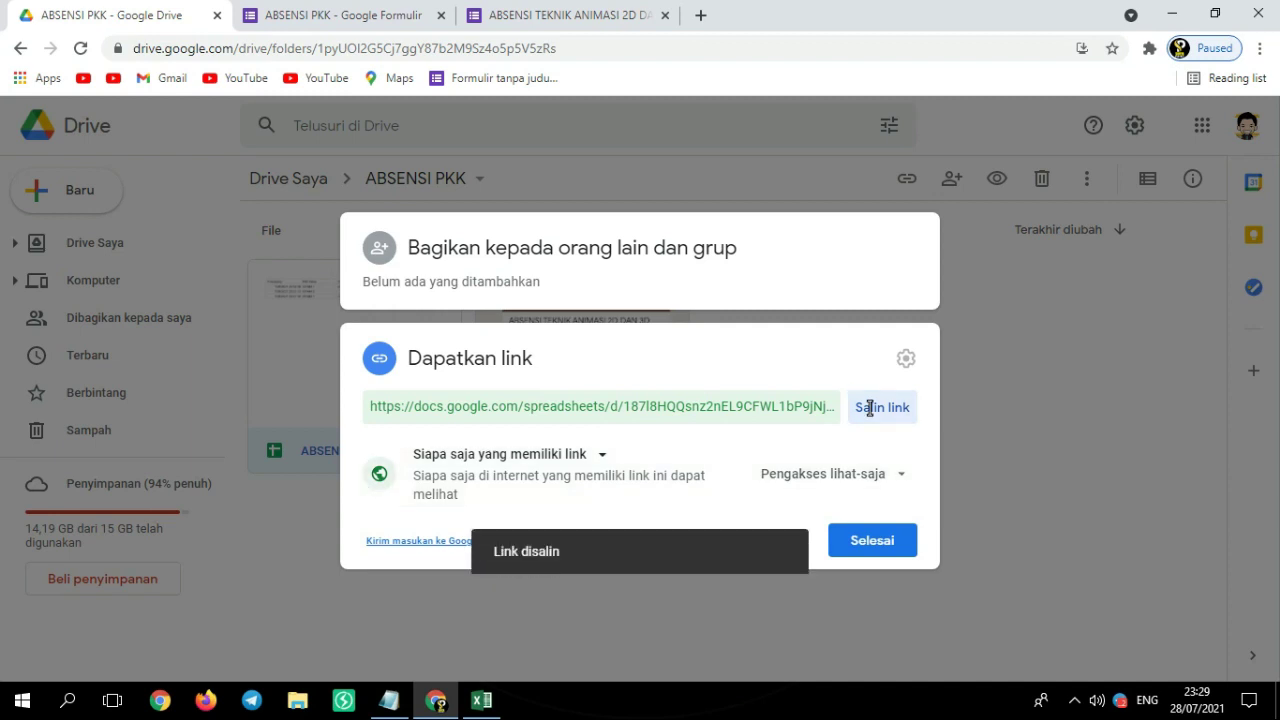
left_click(872, 540)
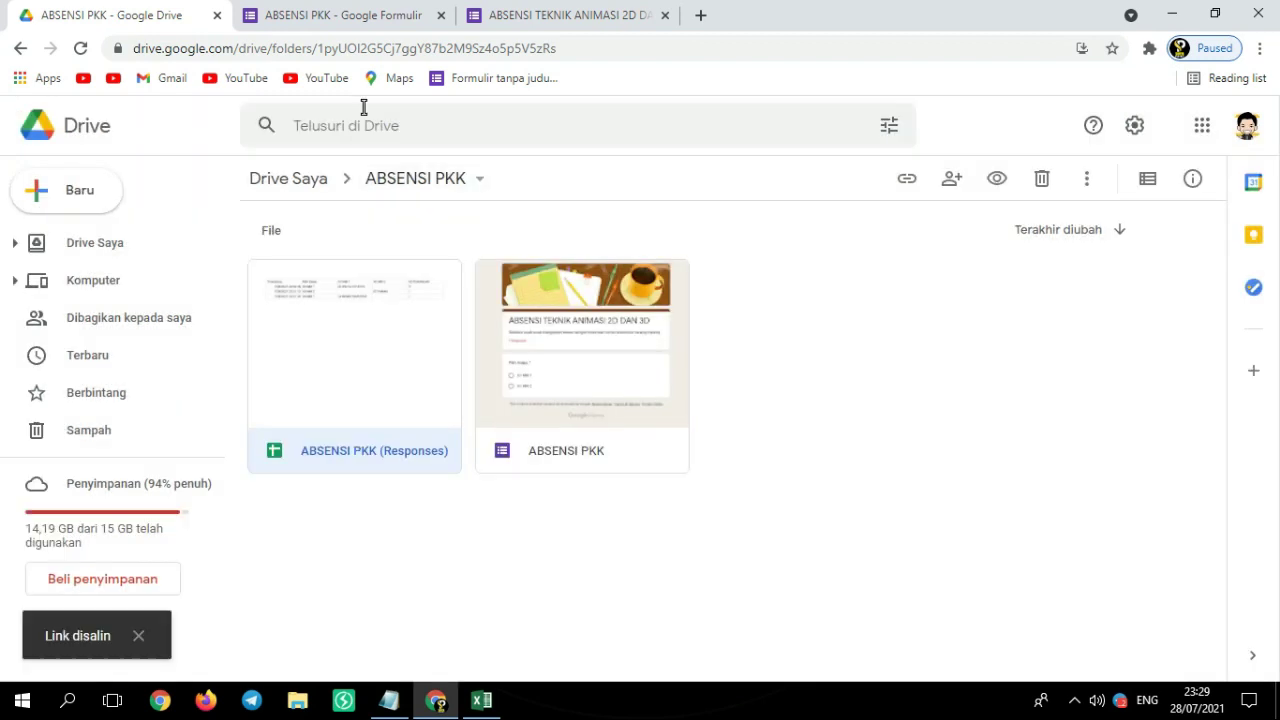
Switch to the ABSENSI PKK form editor and open its presentation settings at the confirmation message
left_click(365, 15)
left_click(530, 15)
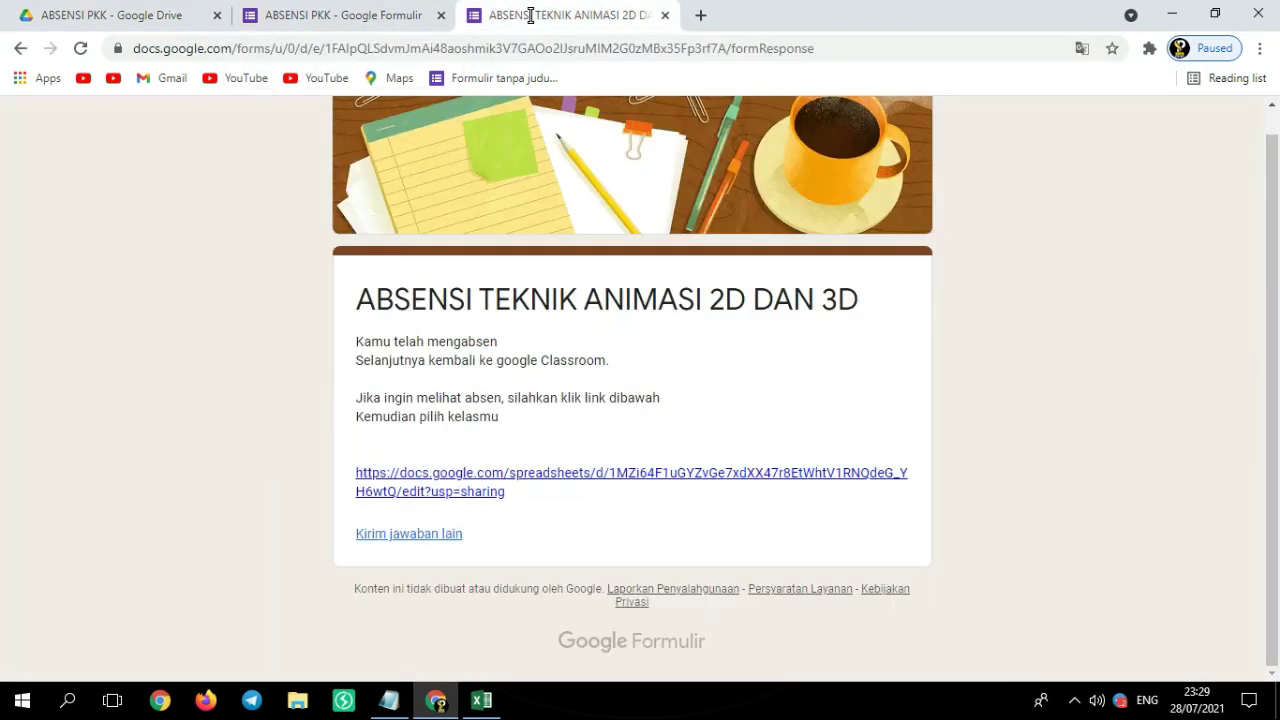
left_click(386, 17)
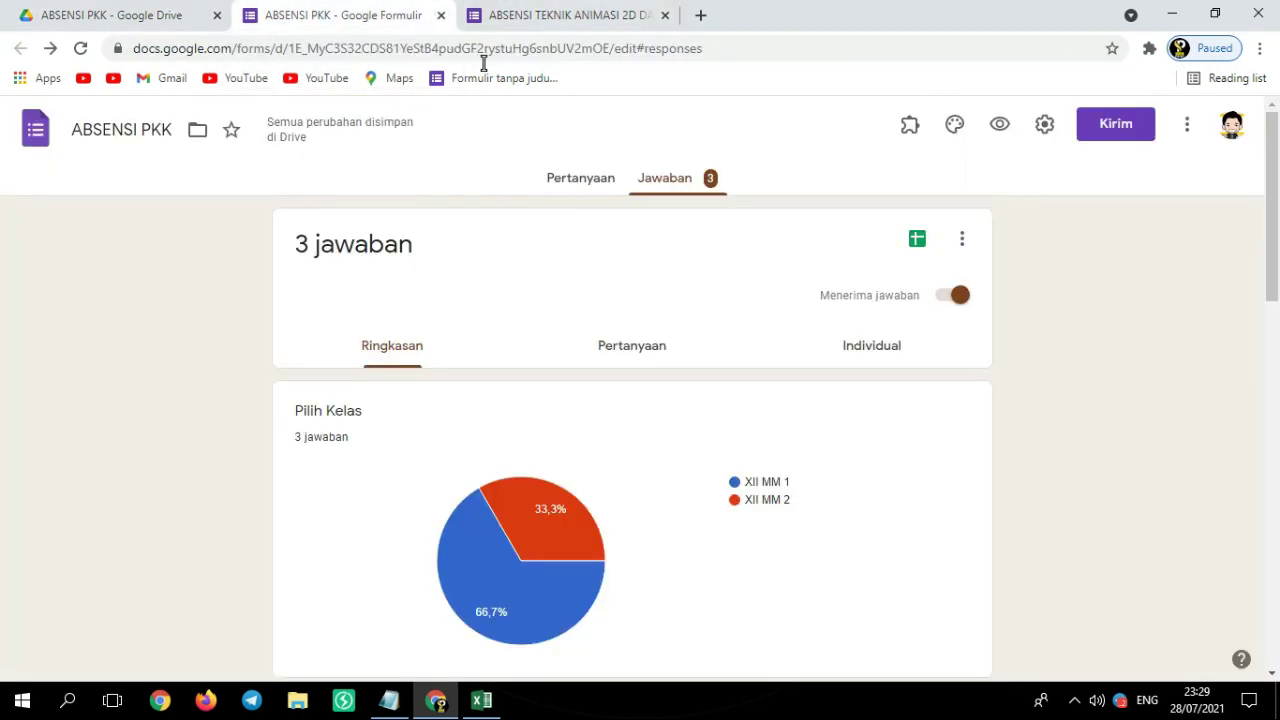
left_click(575, 178)
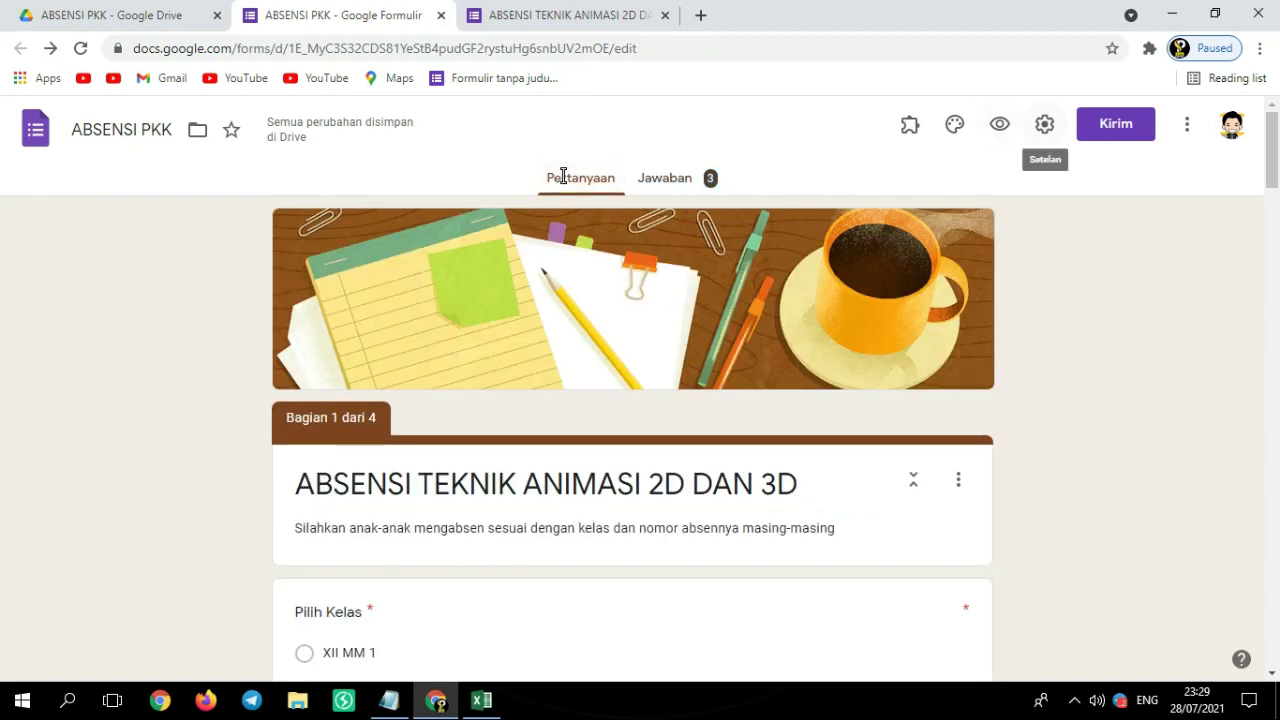
left_click(1045, 125)
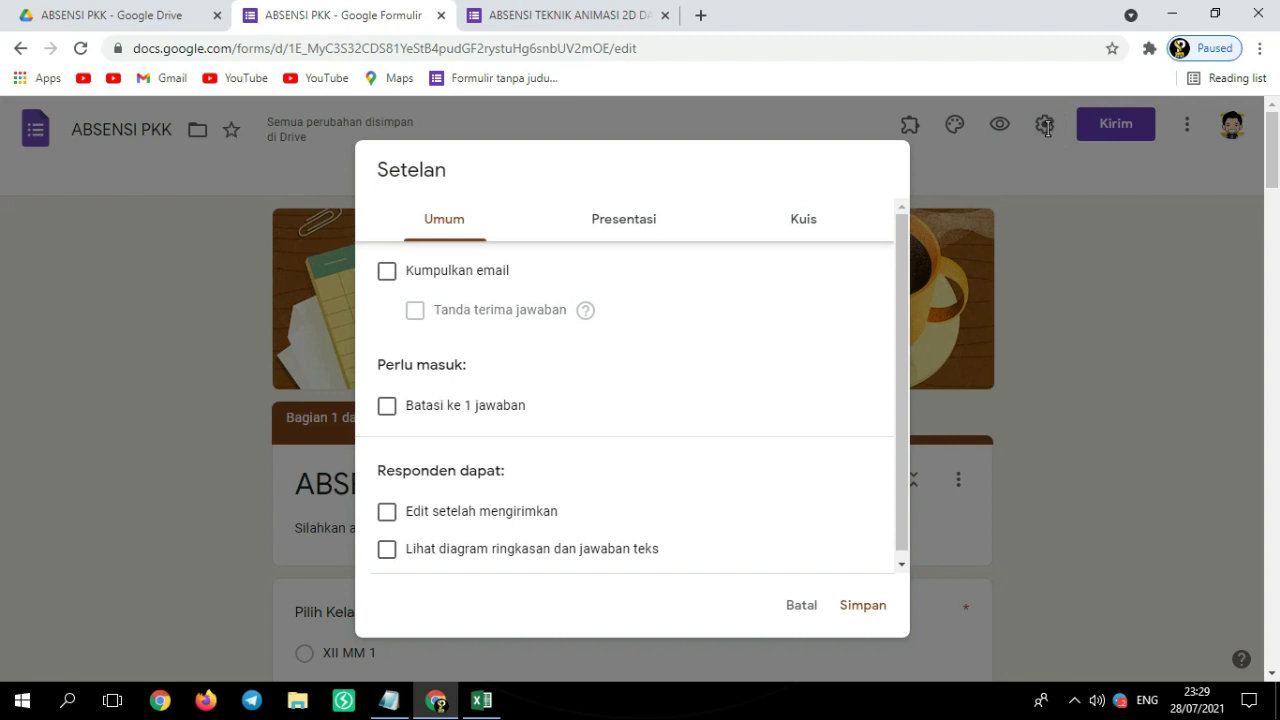
left_click(788, 216)
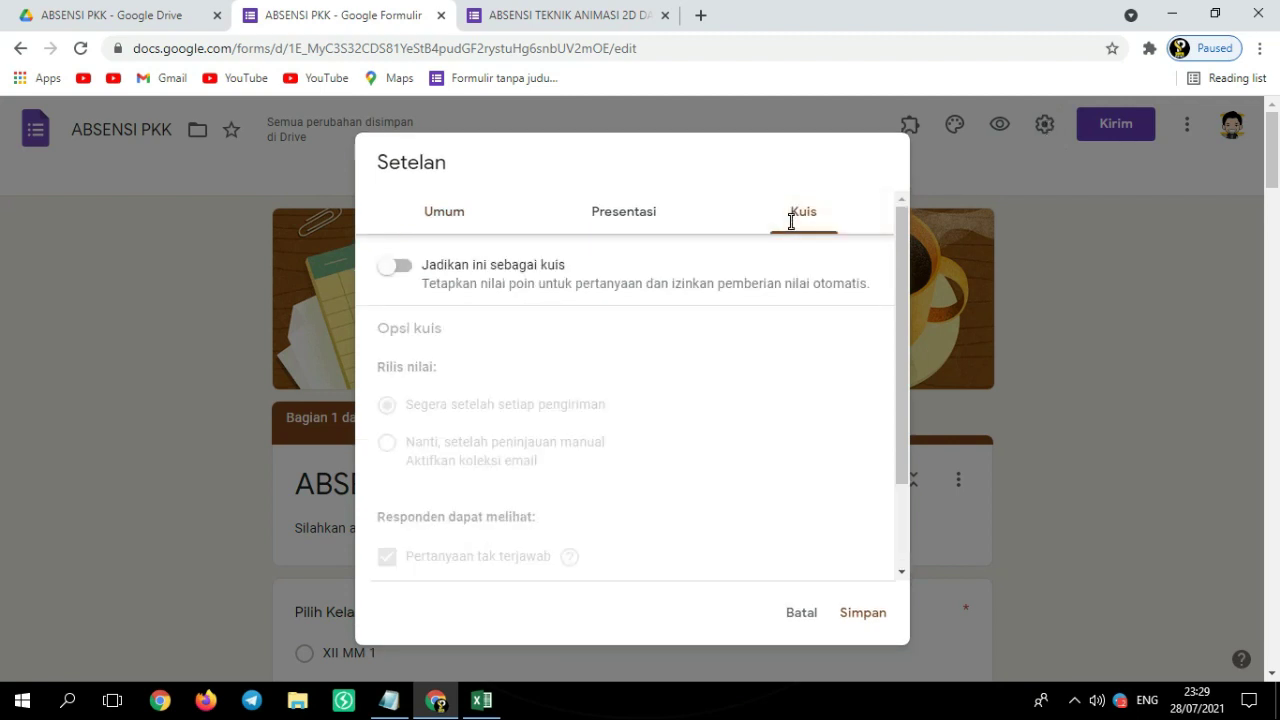
left_click(642, 216)
scroll(674, 434, "down", 3)
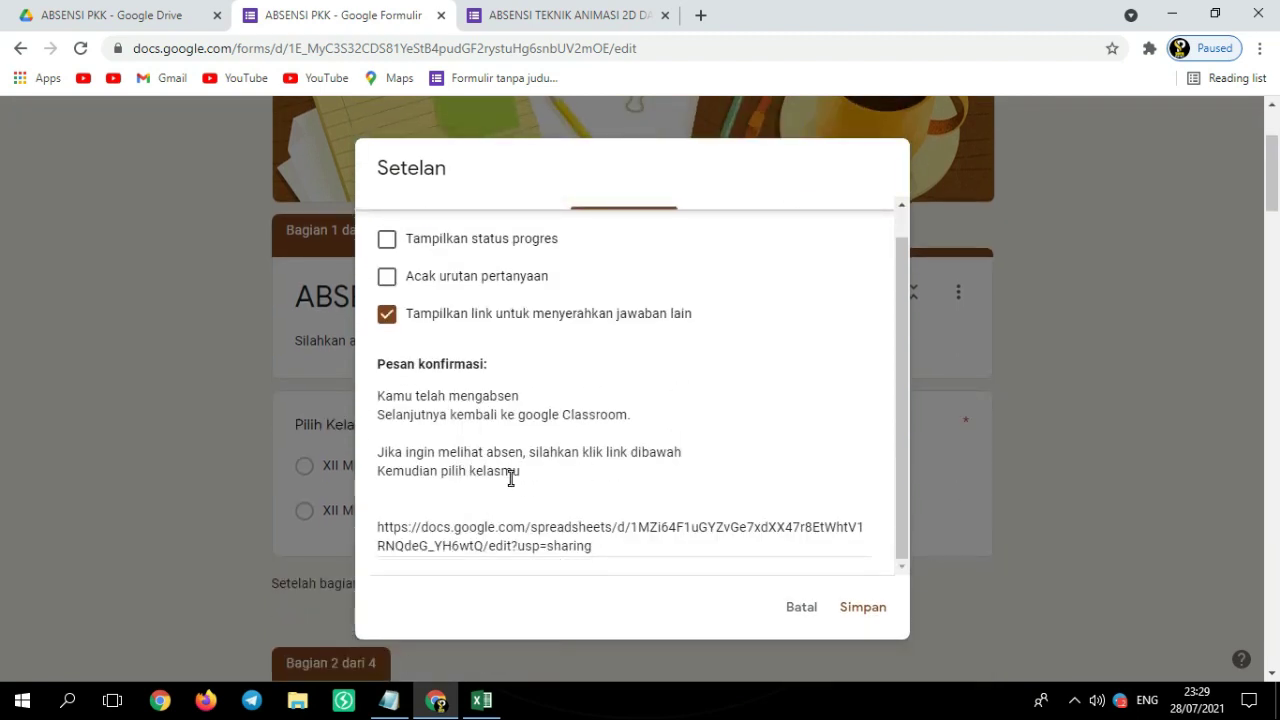
Replace the old spreadsheet link in the confirmation message with the copied link and save the settings
left_click_drag(592, 546, 374, 531)
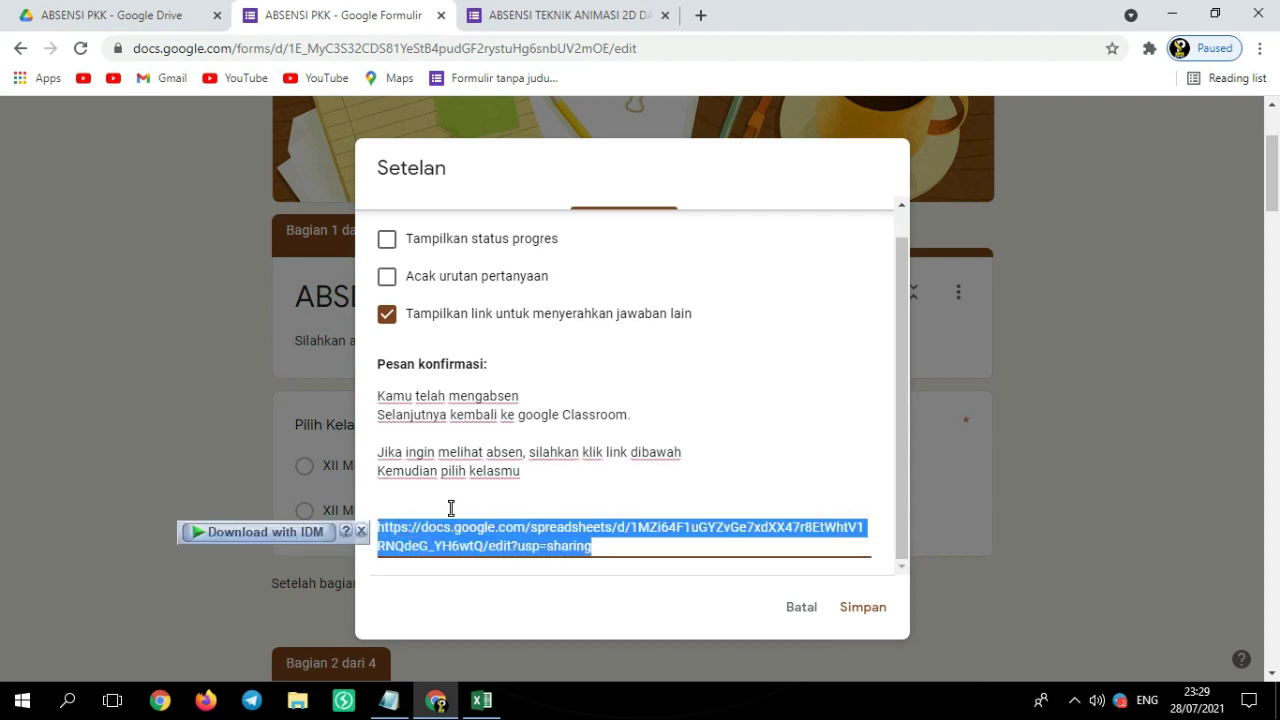
key("BackSpace")
right_click(437, 554)
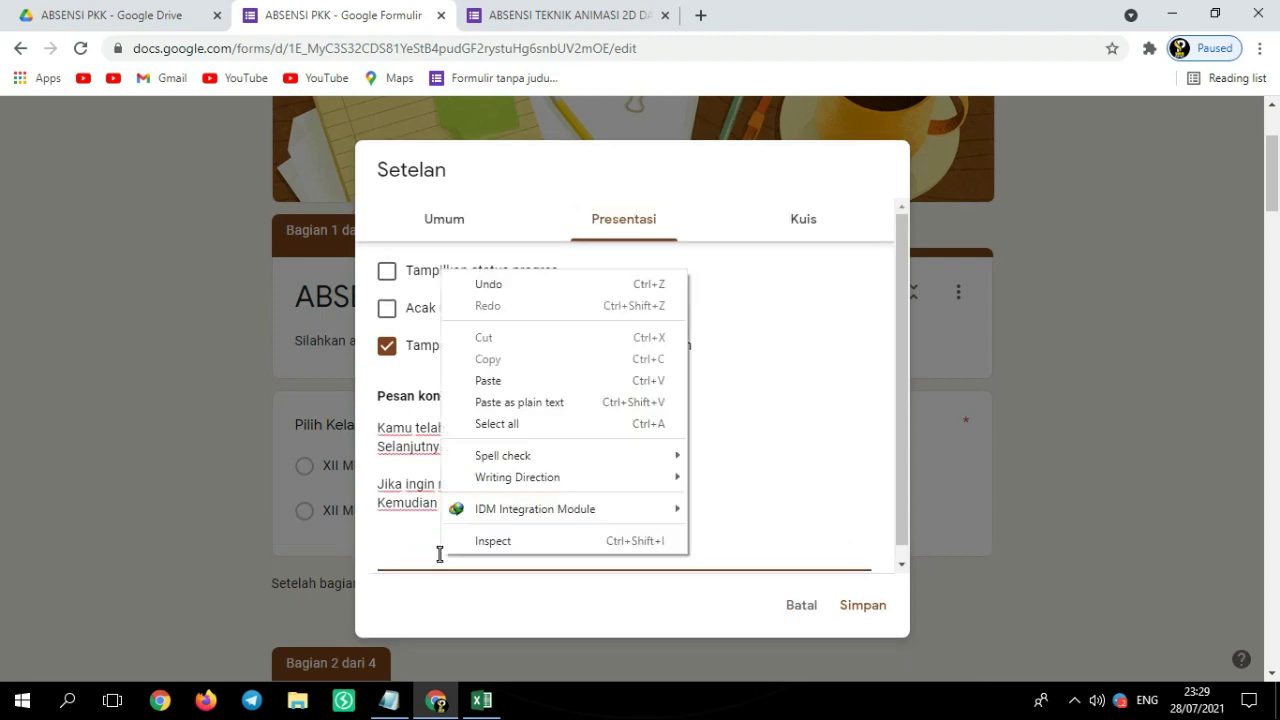
left_click(500, 375)
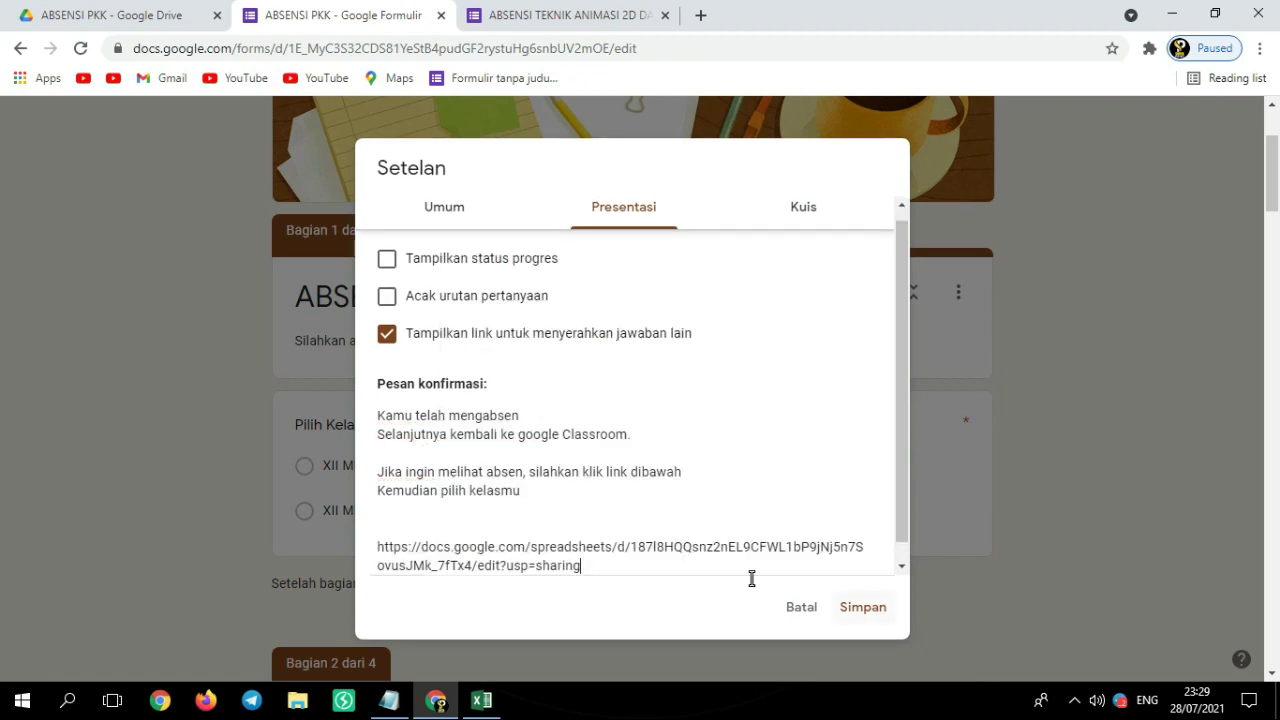
left_click(865, 607)
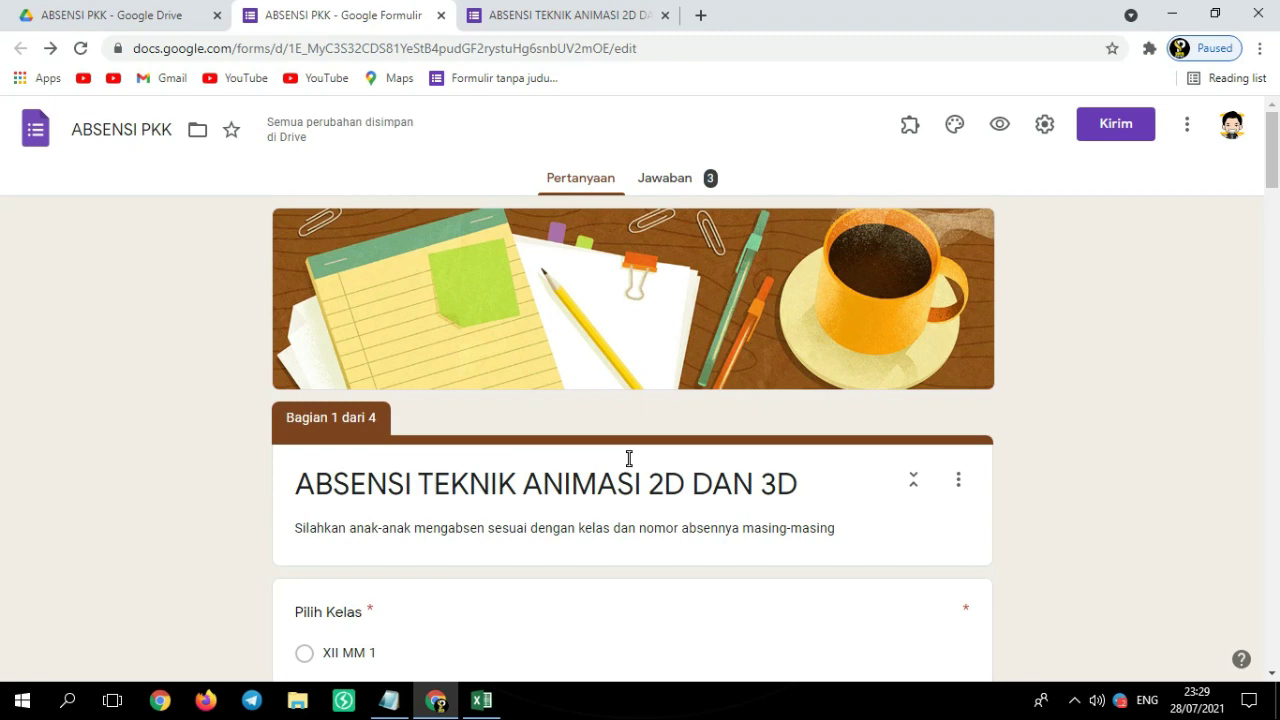
Preview the attendance form and close all the other browser tabs
scroll(629, 458, "down", 5)
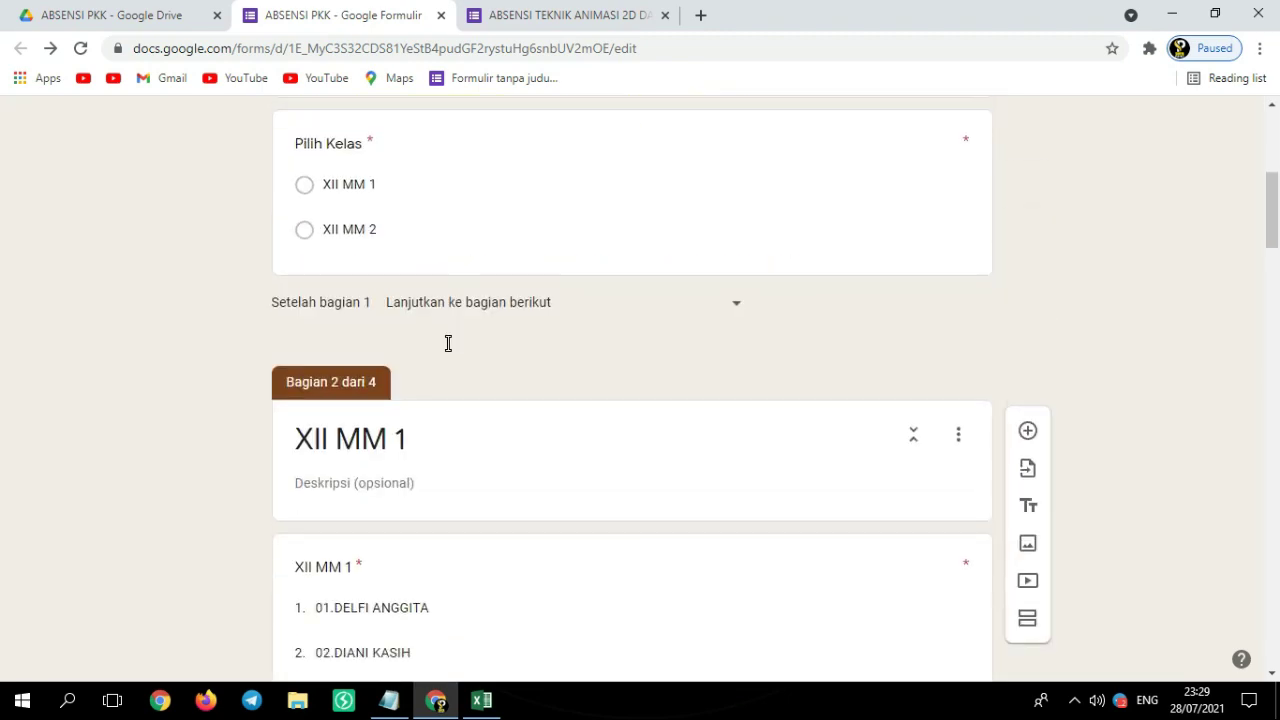
scroll(449, 343, "up", 5)
left_click(1000, 124)
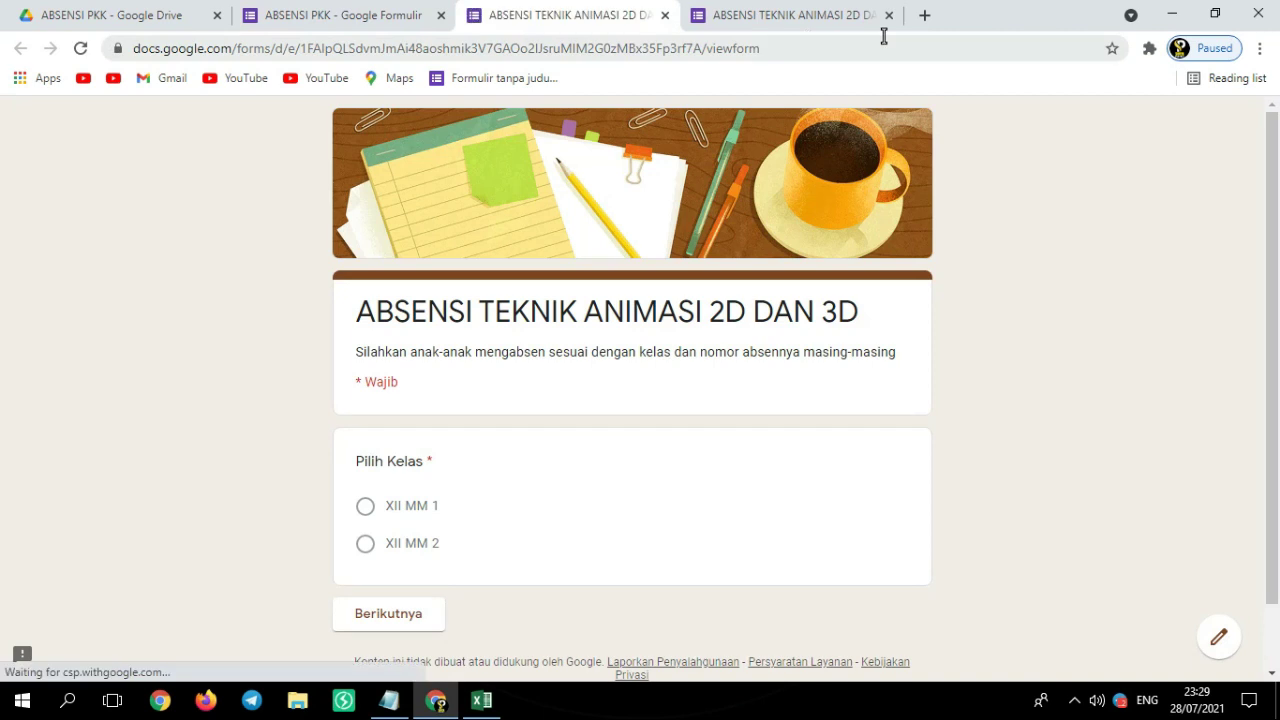
left_click(889, 15)
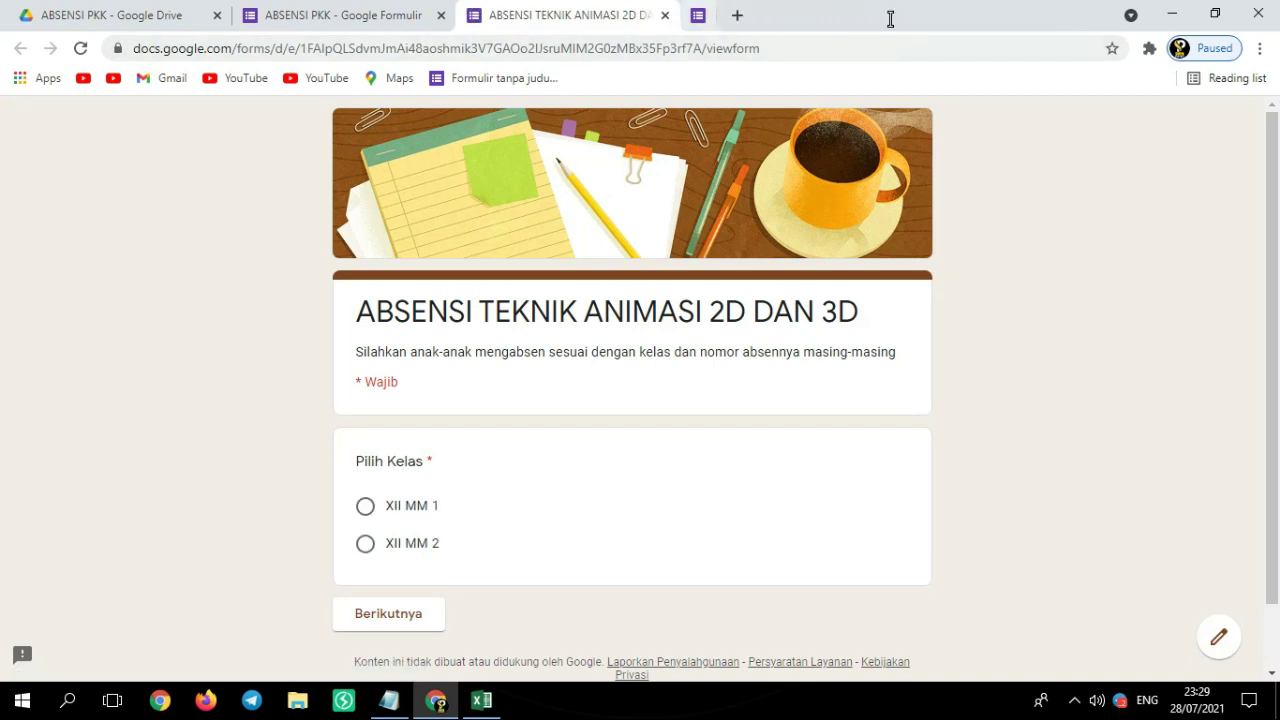
left_click(440, 16)
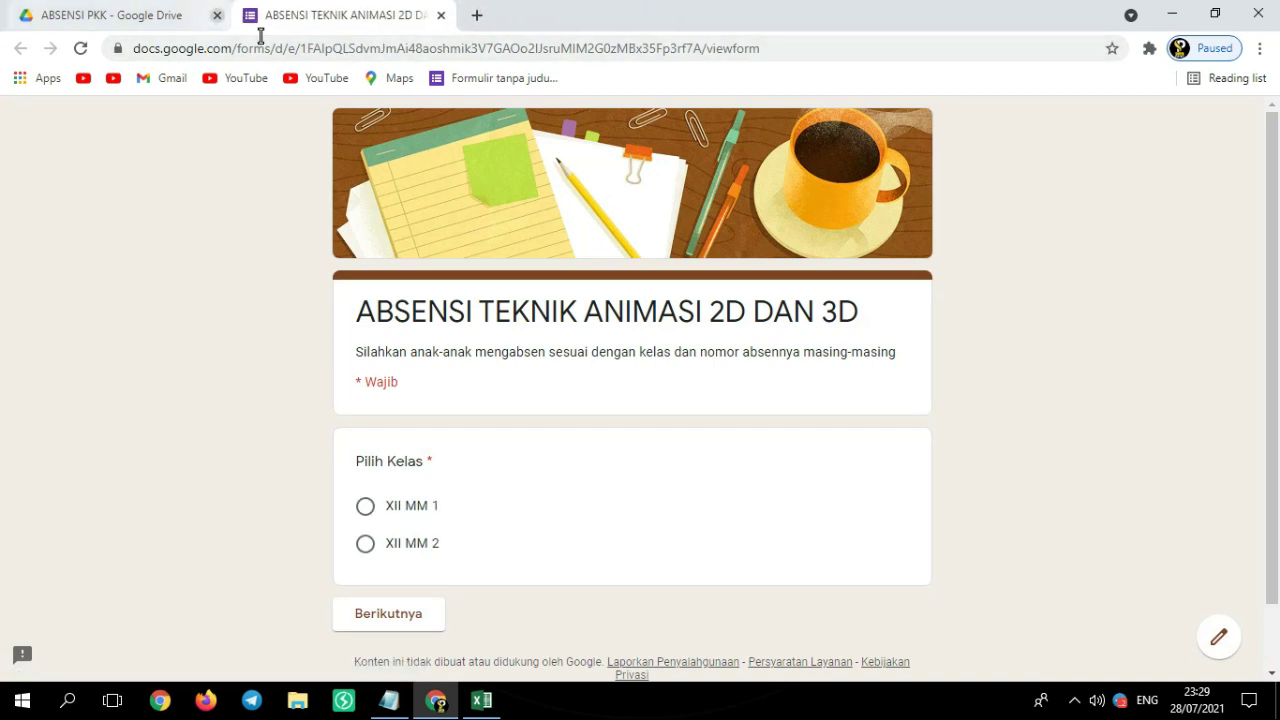
left_click(218, 16)
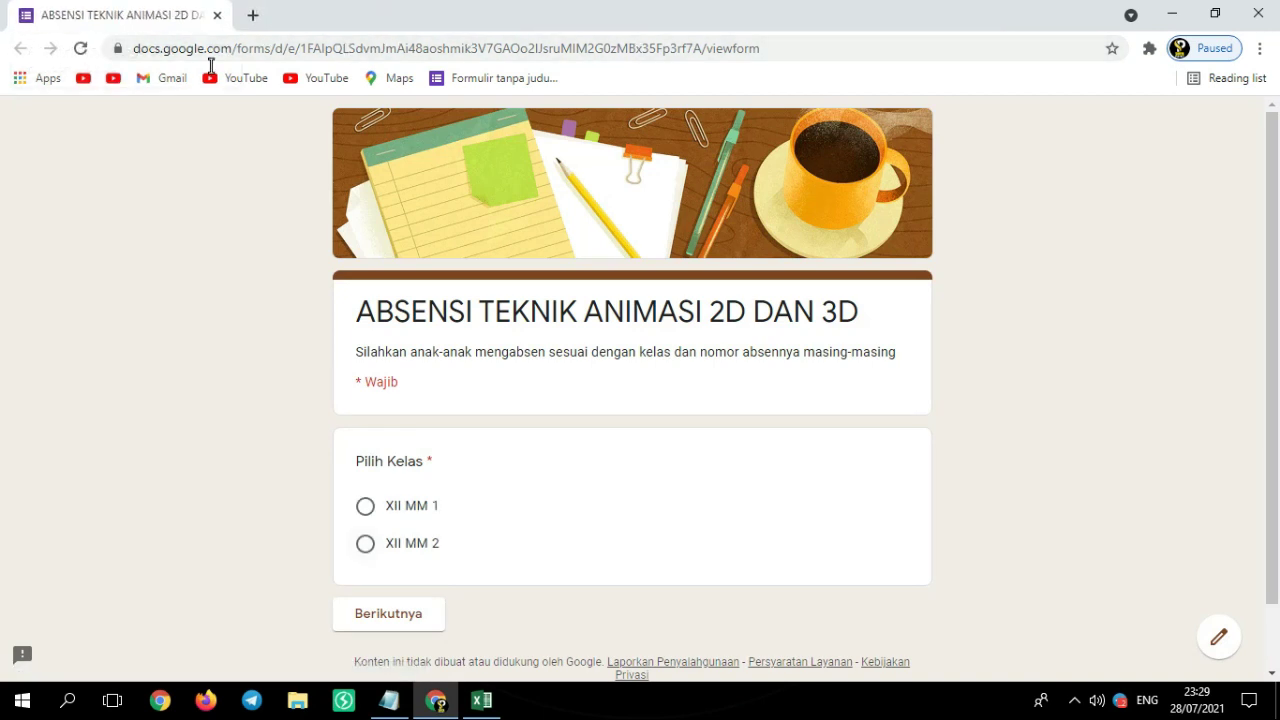
Submit an attendance response for class XII MM 2, student number 13, with KETERANGAN set to I
left_click(364, 543)
left_click(410, 614)
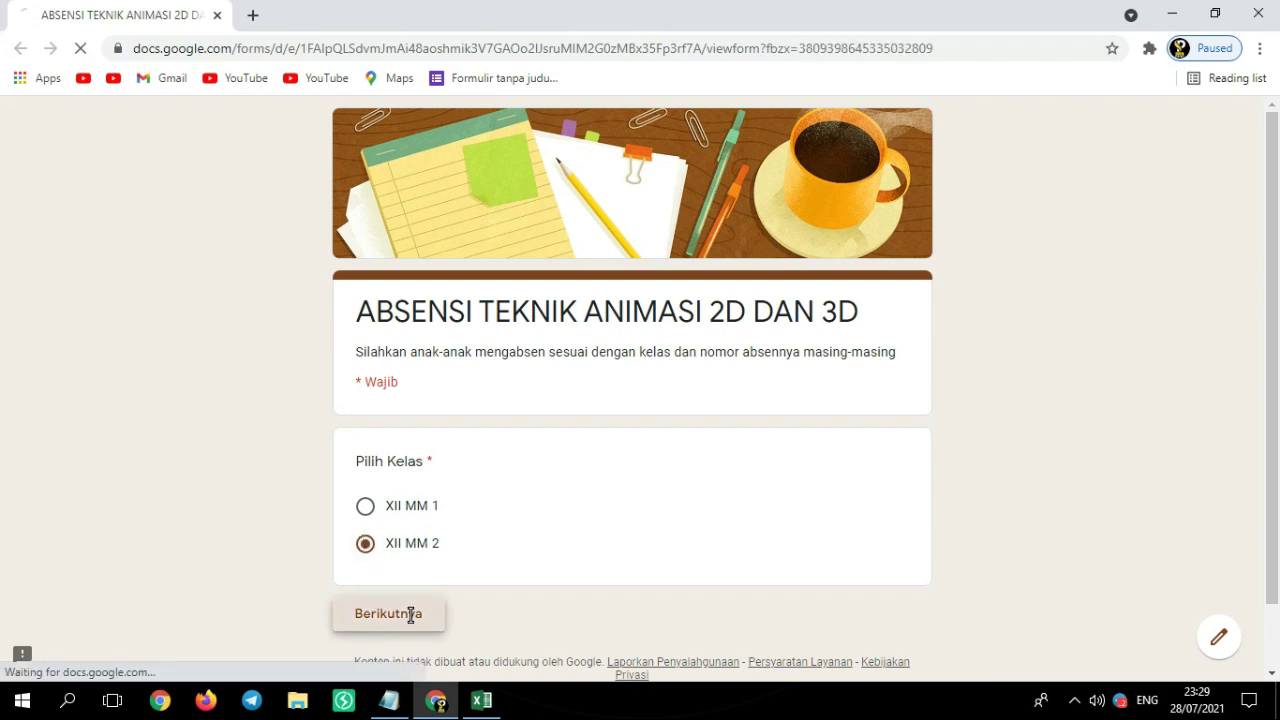
left_click(550, 509)
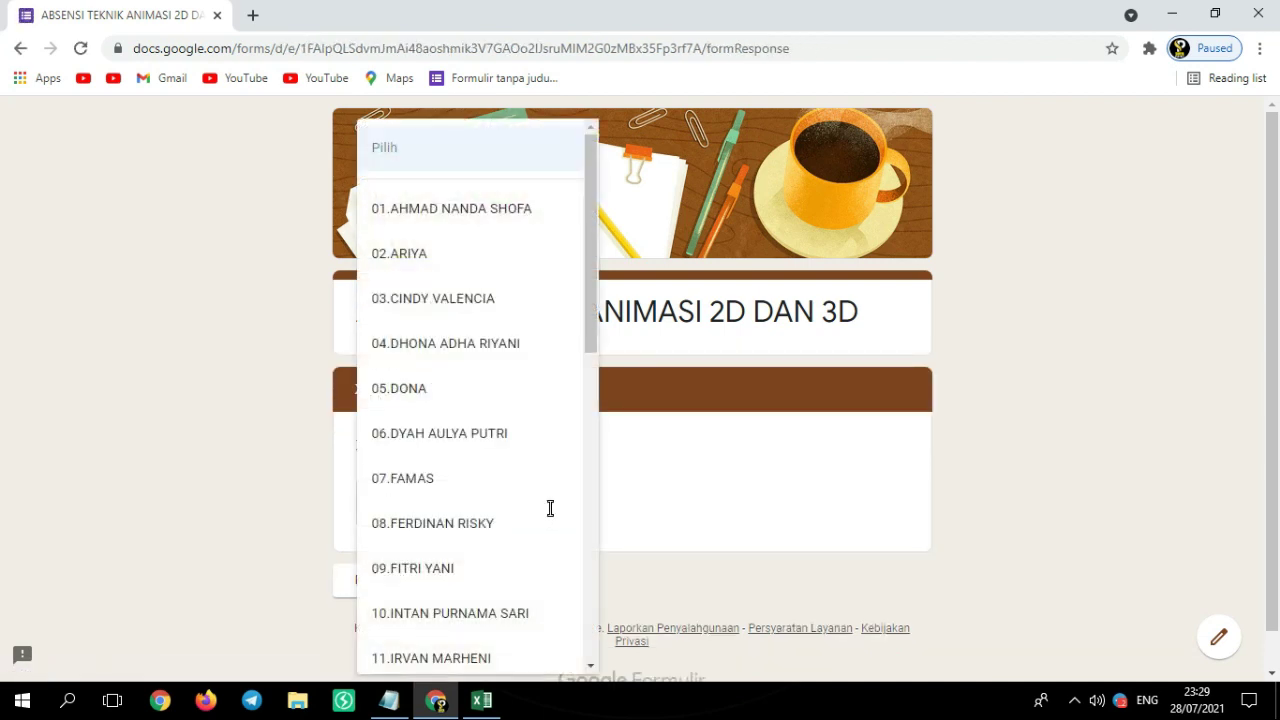
scroll(550, 509, "down", 2)
scroll(550, 509, "down", 1)
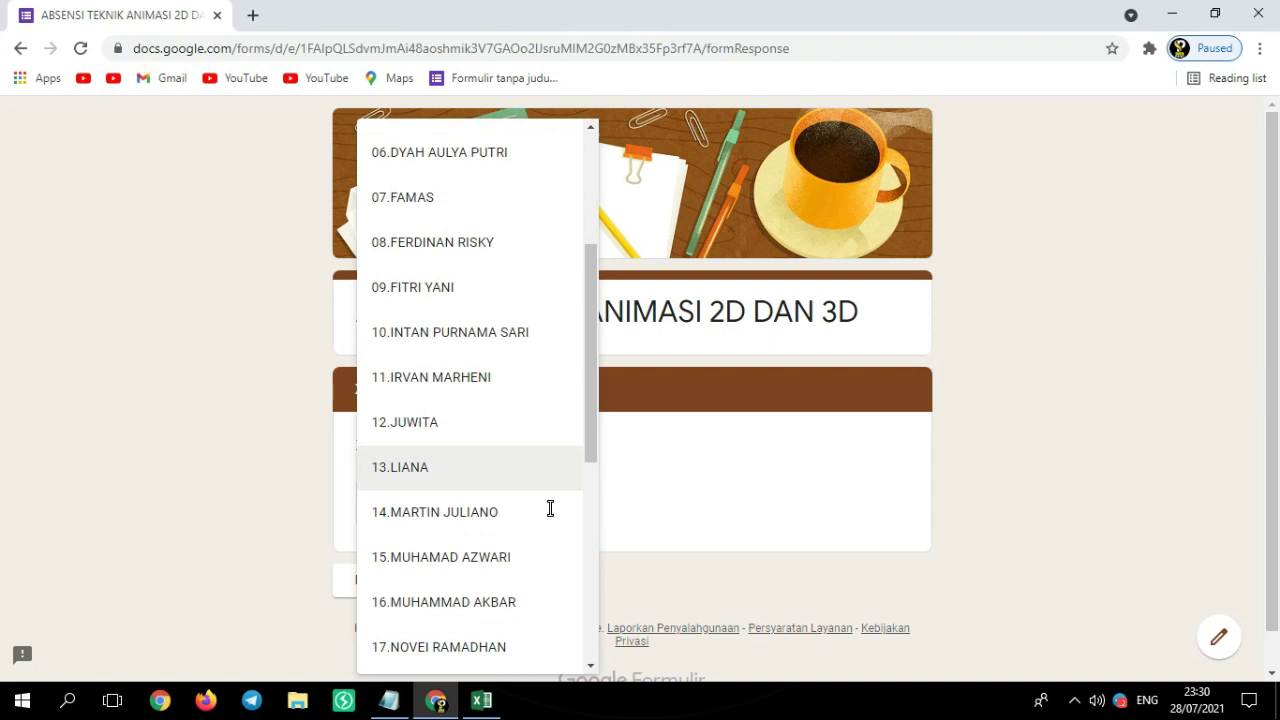
left_click(481, 470)
left_click(507, 578)
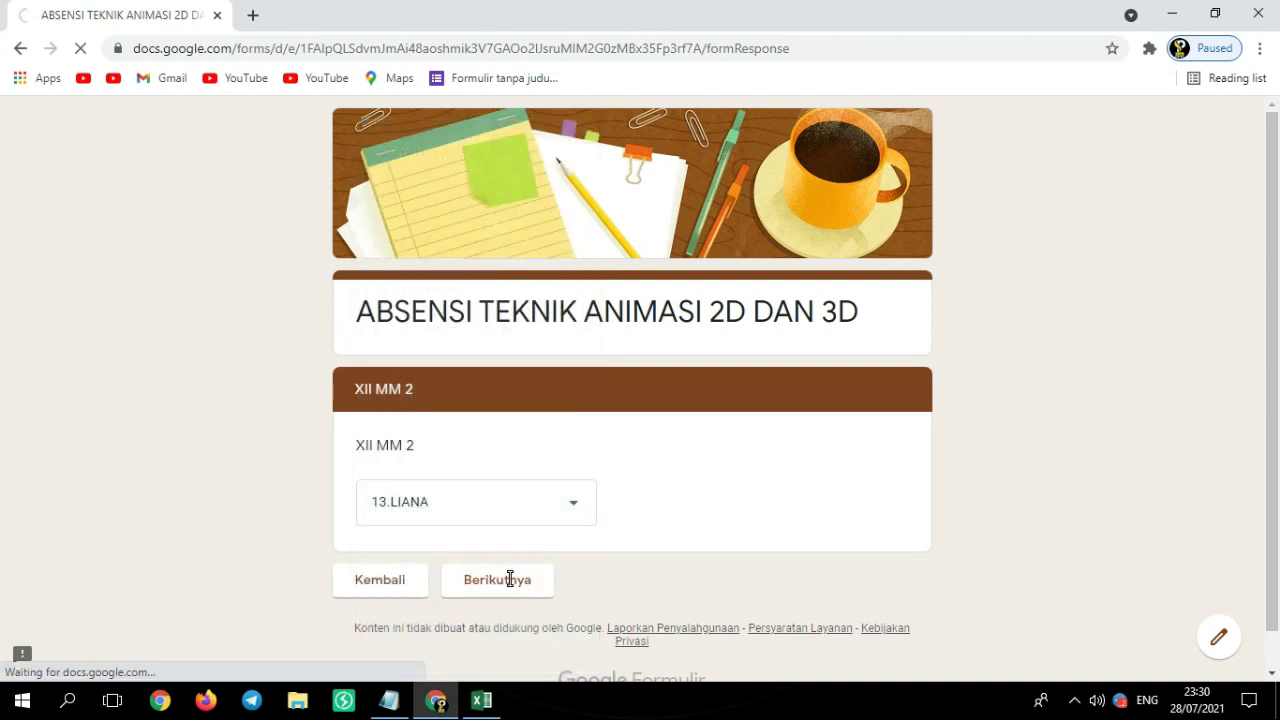
scroll(510, 578, "down", 2)
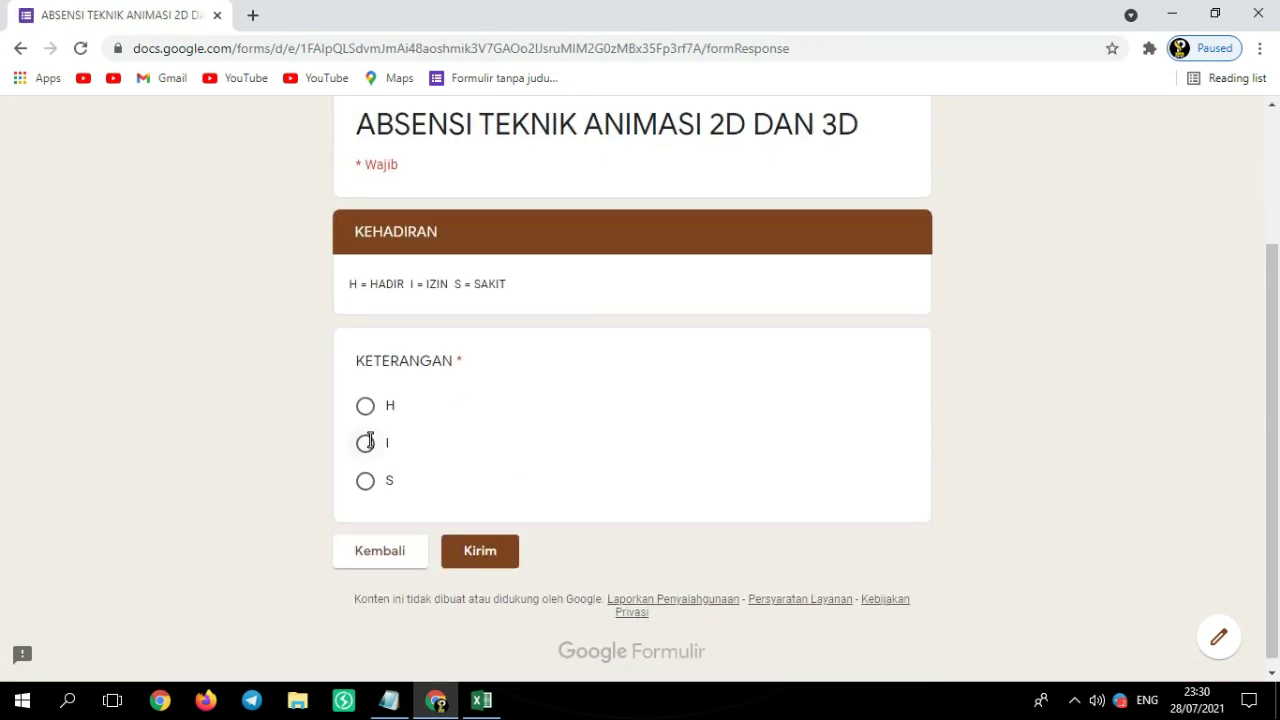
left_click(366, 442)
left_click(479, 550)
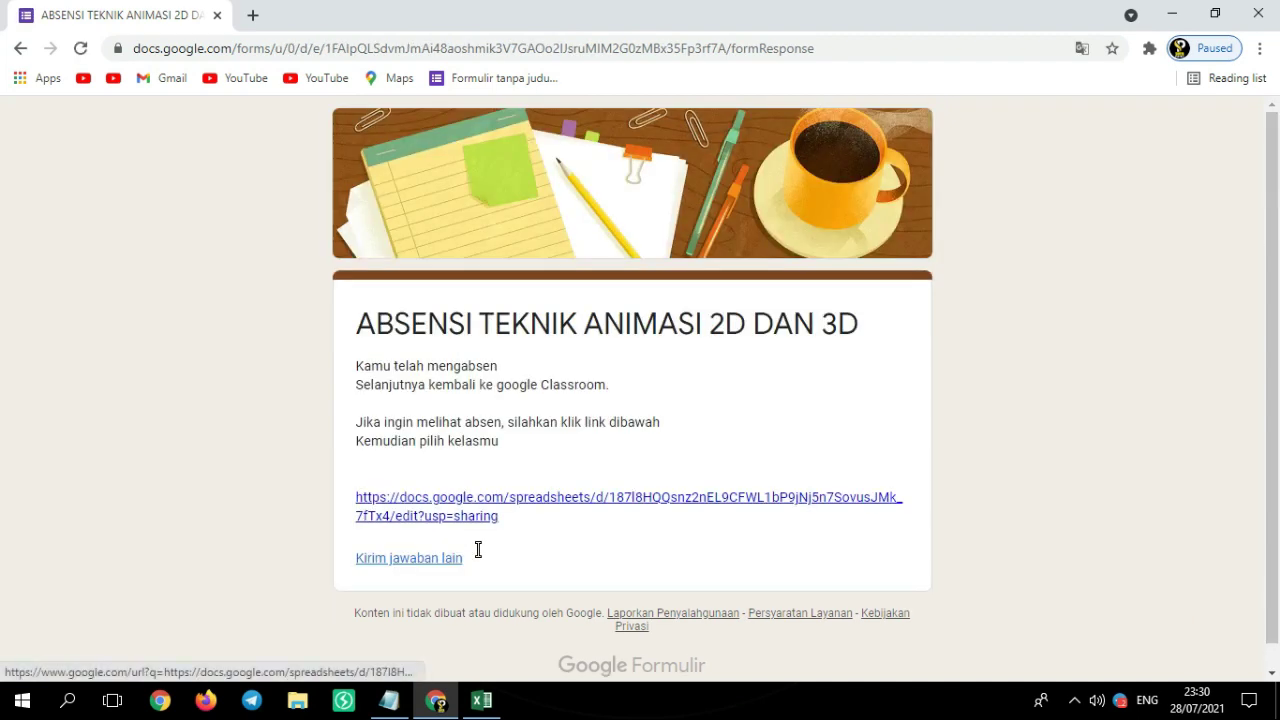
Follow the spreadsheet link in the confirmation message and check student 13's attendance on the XII MM 2 sheet
left_click(654, 496)
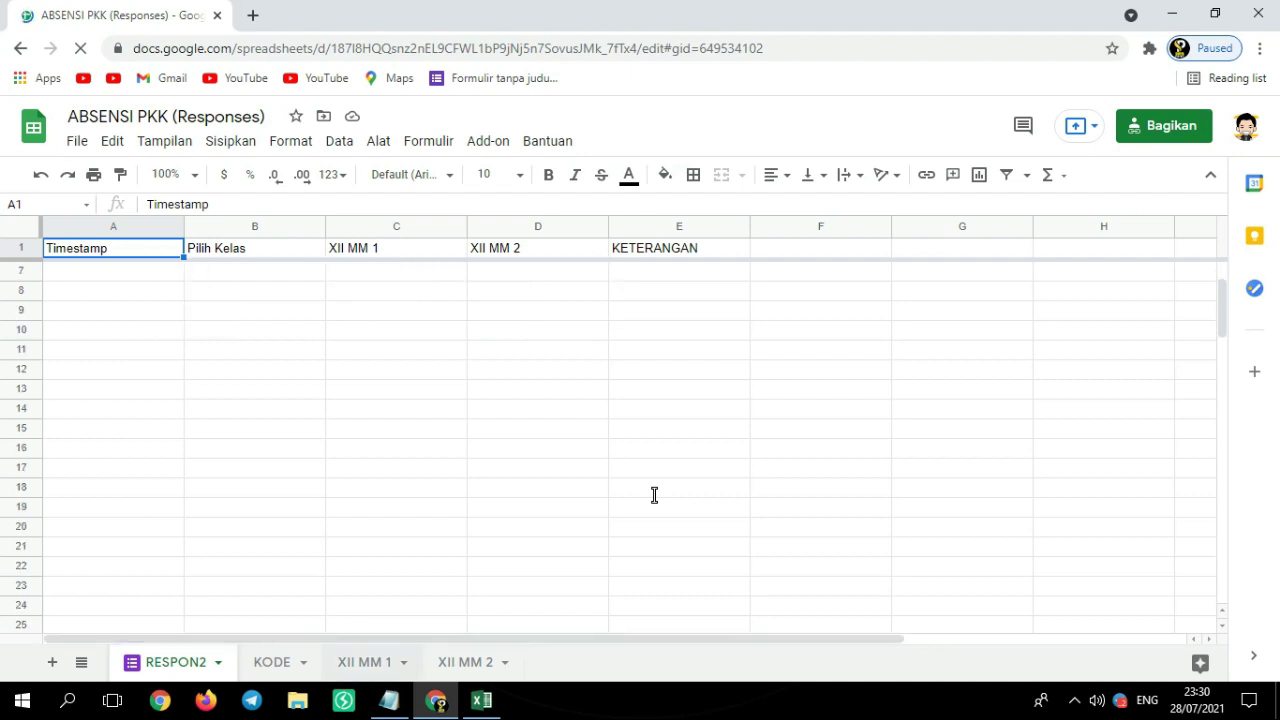
left_click(444, 667)
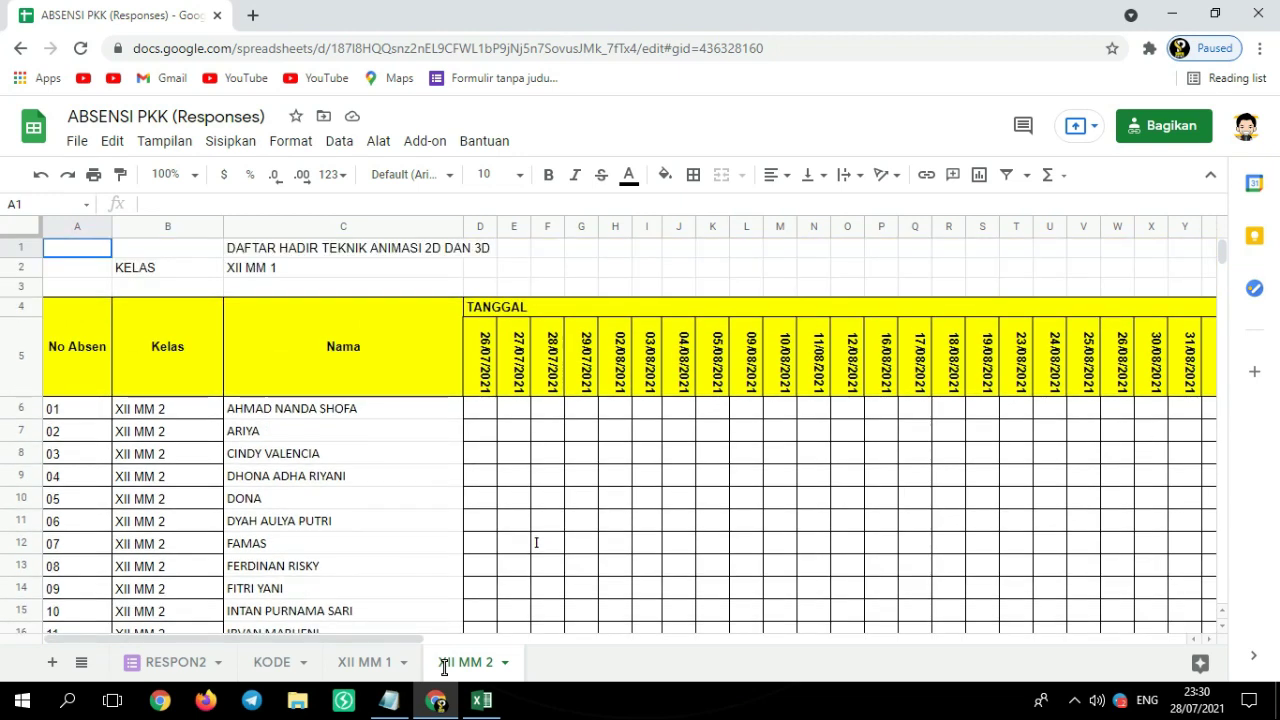
scroll(444, 668, "down", 3)
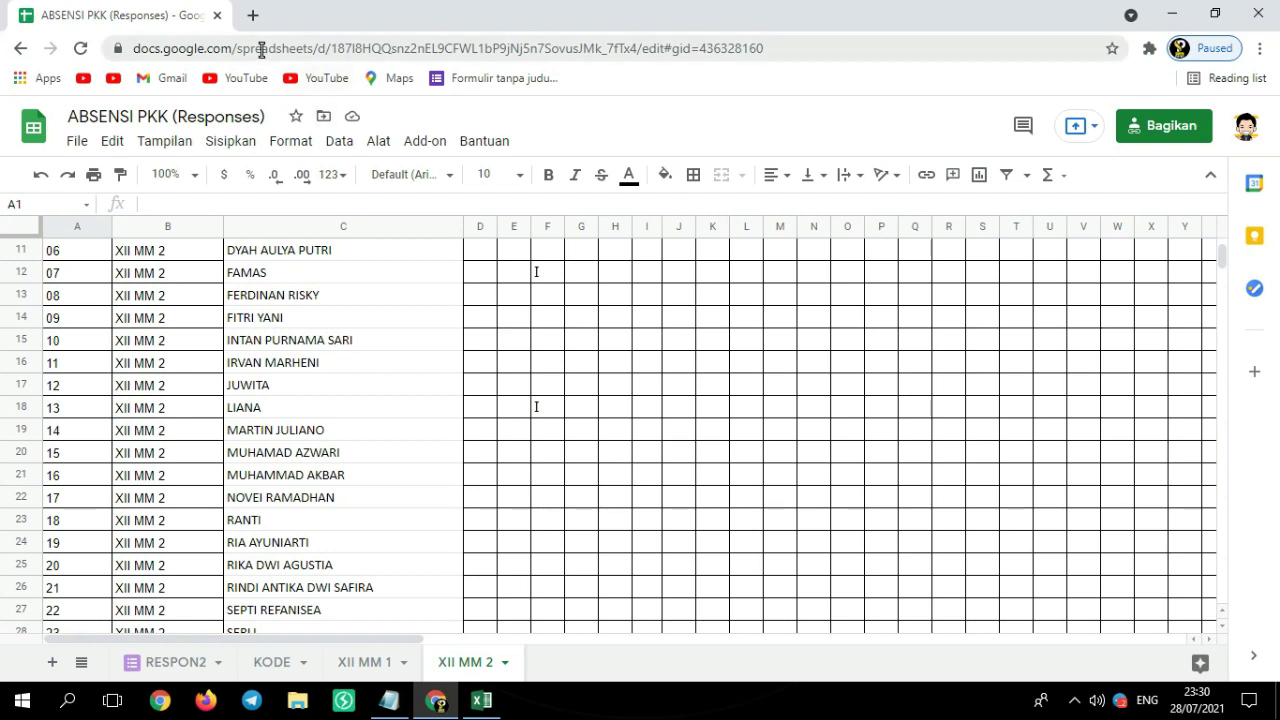
Reopen the ABSENSI PKK form editor from the recently closed pages in the browsing history
left_click(252, 17)
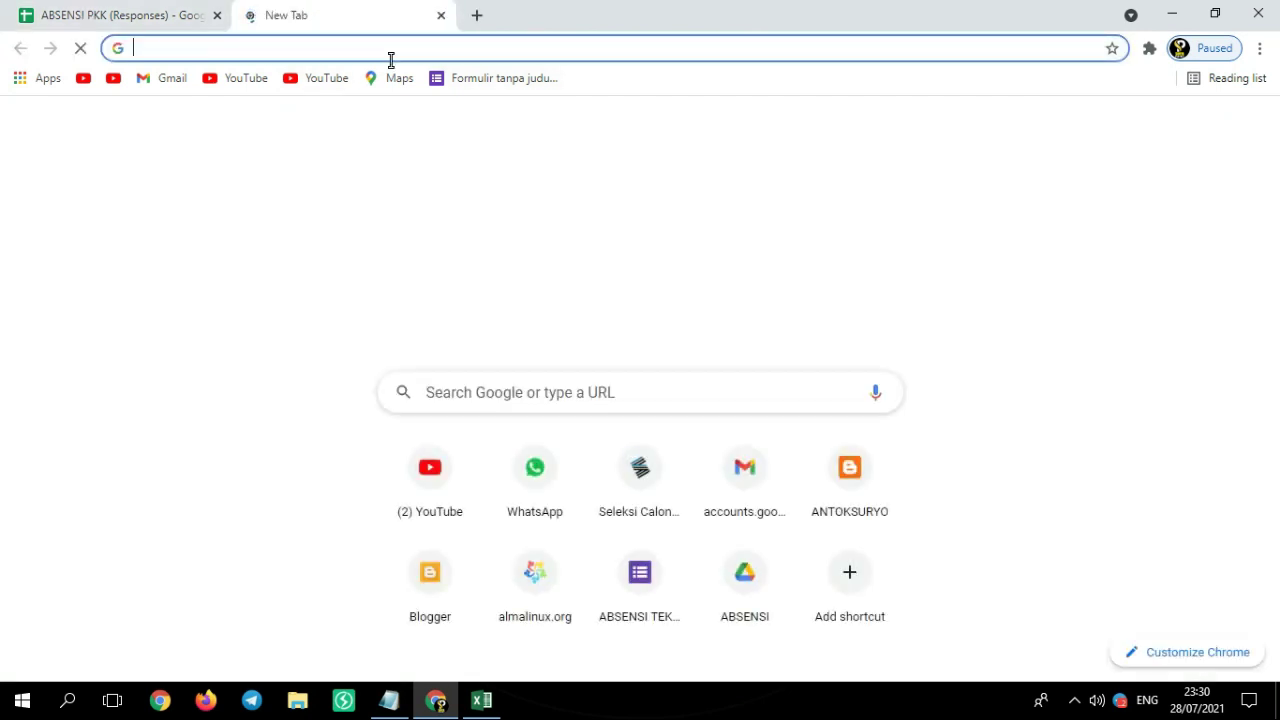
left_click(1260, 48)
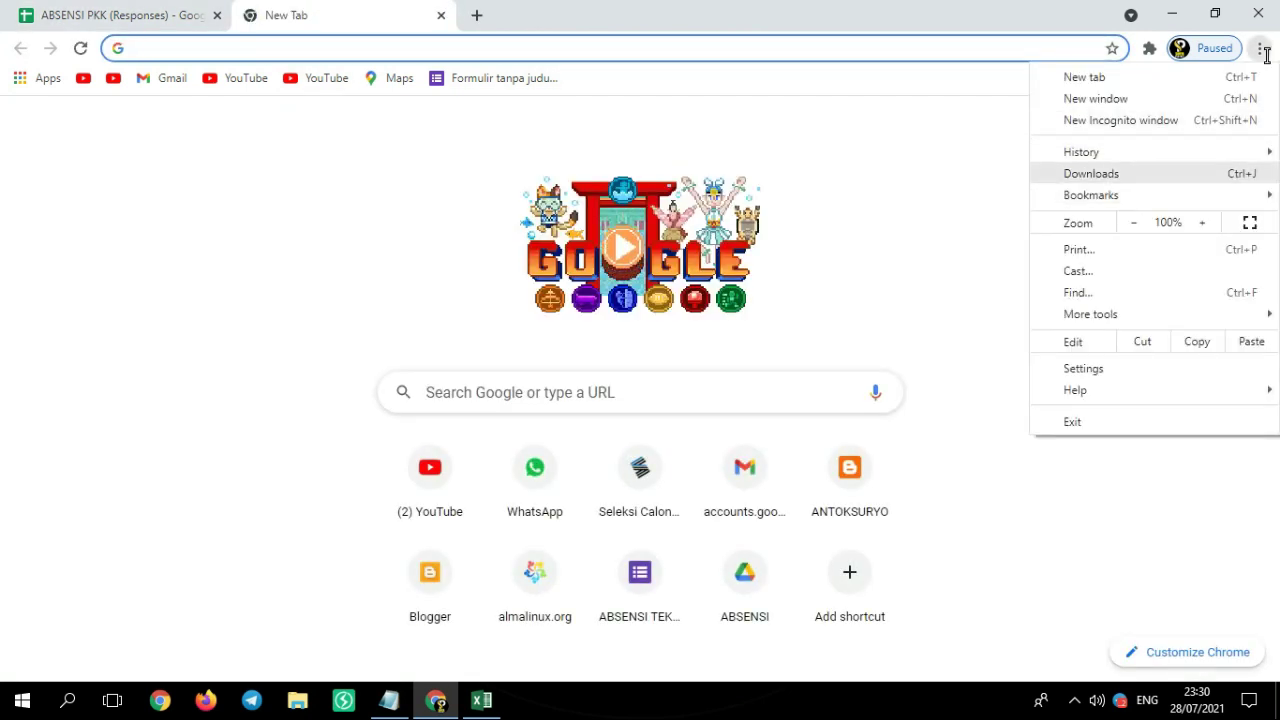
mouse_move(1125, 163)
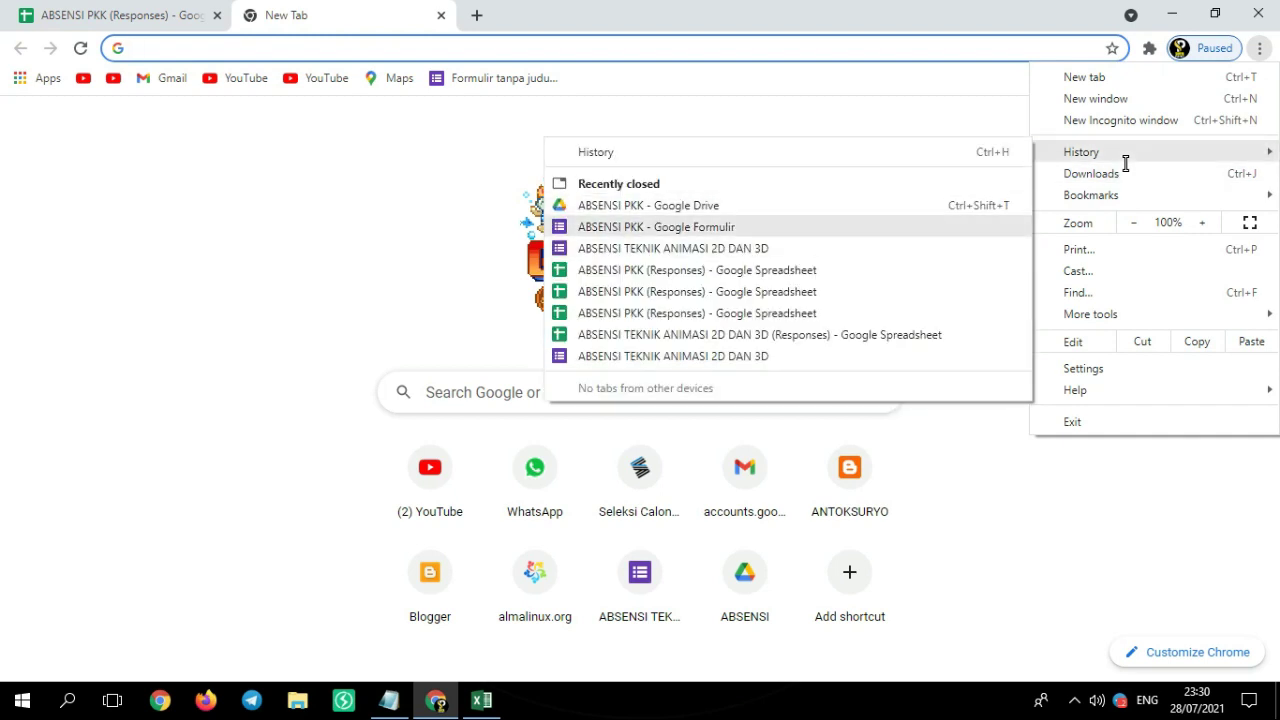
left_click(731, 228)
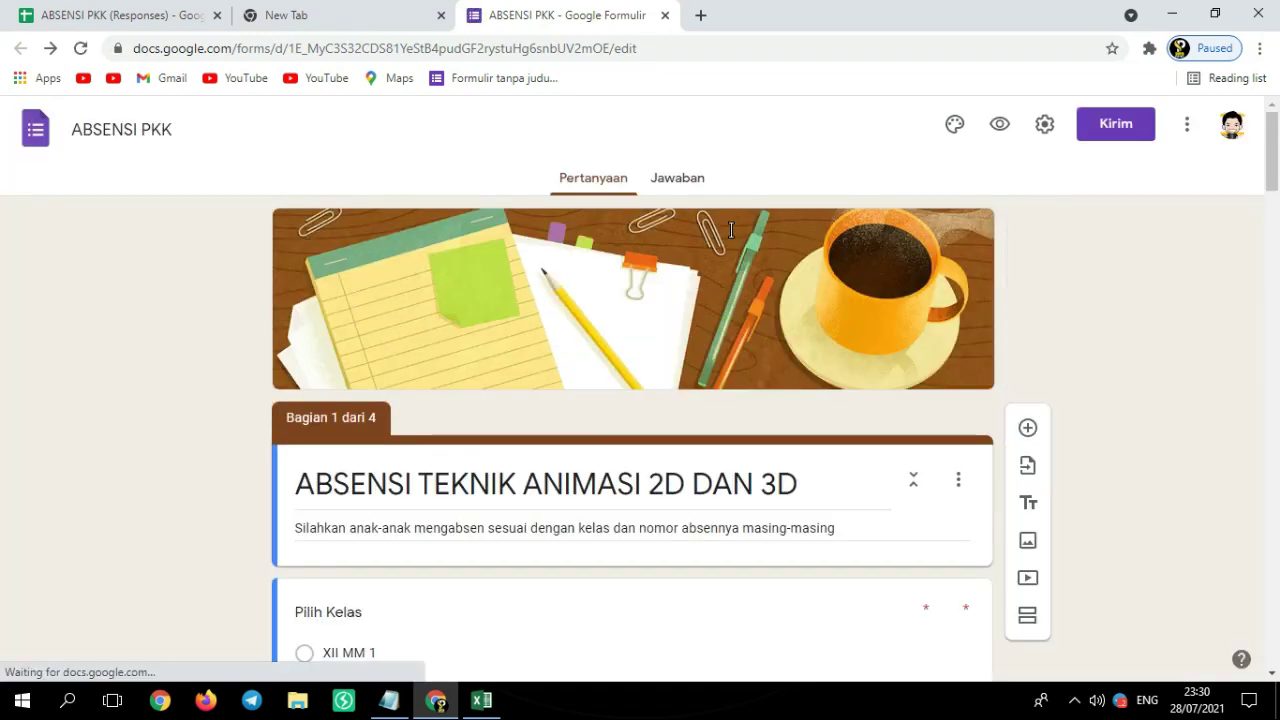
Preview the attendance form, choose class XII MM 1 and student number 08, and continue to the KEHADIRAN section
left_click(998, 123)
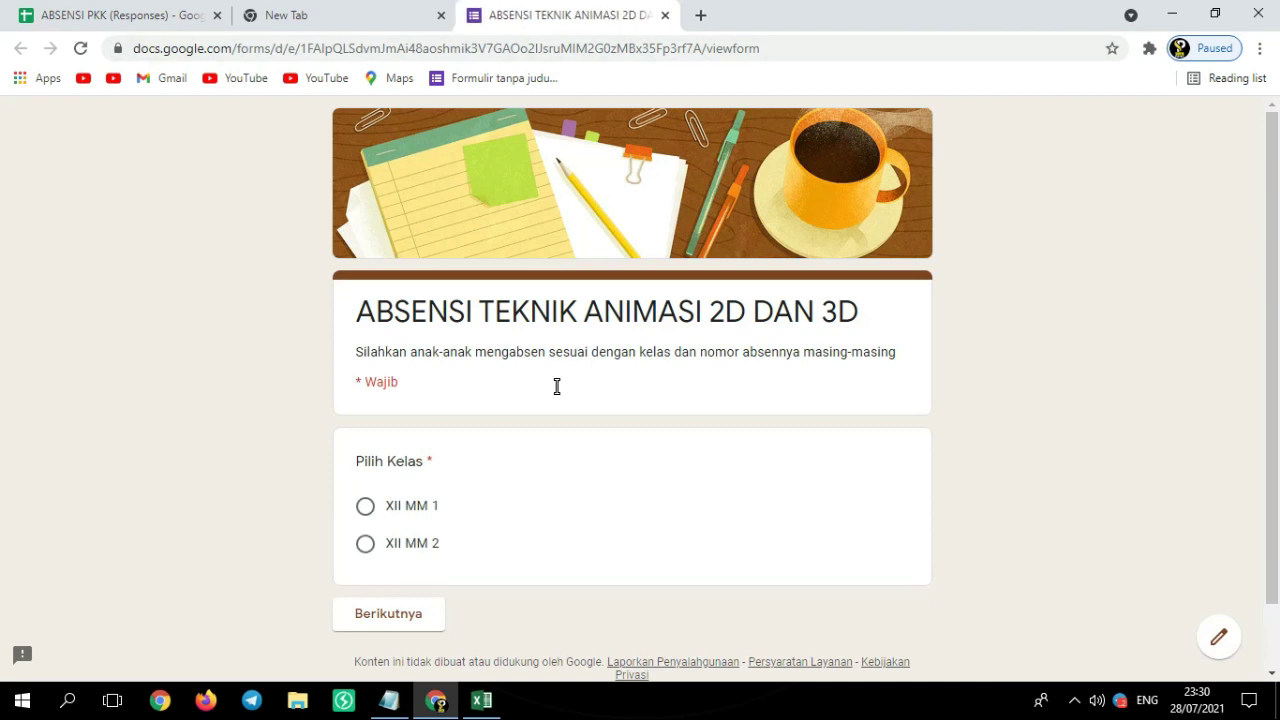
left_click(364, 507)
left_click(410, 614)
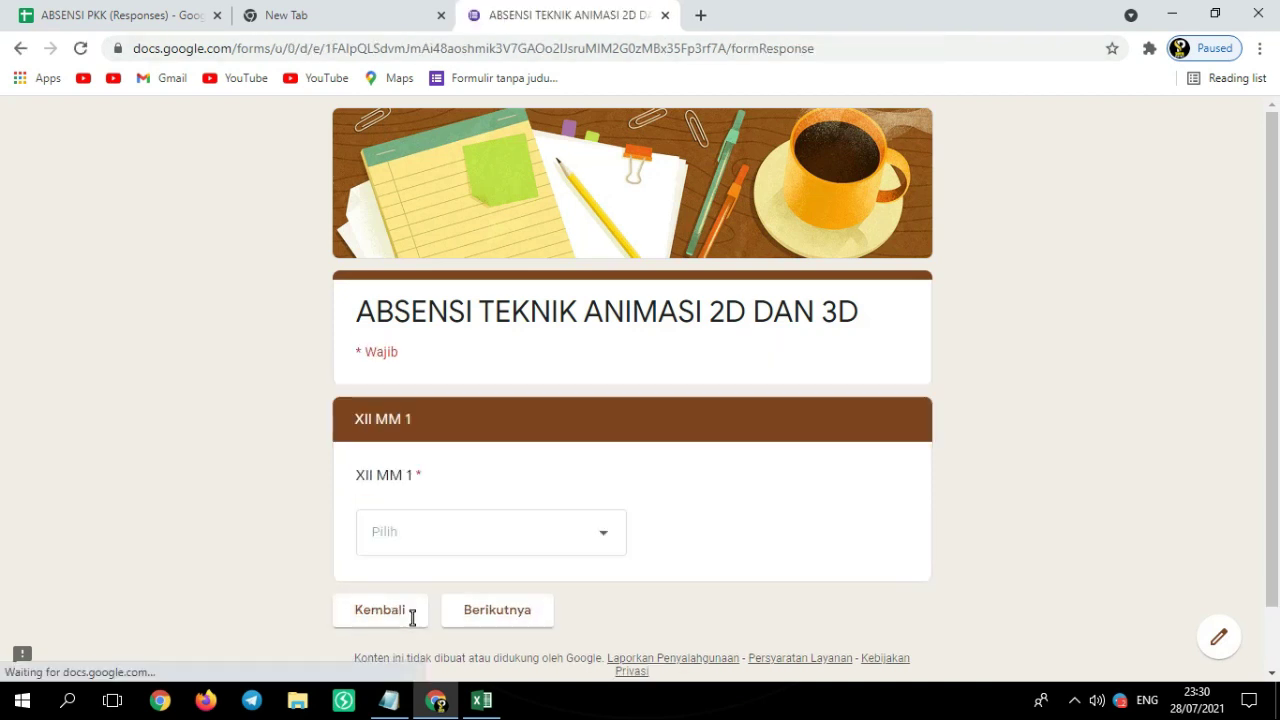
scroll(412, 618, "down", 1)
left_click(586, 466)
scroll(586, 466, "down", 2)
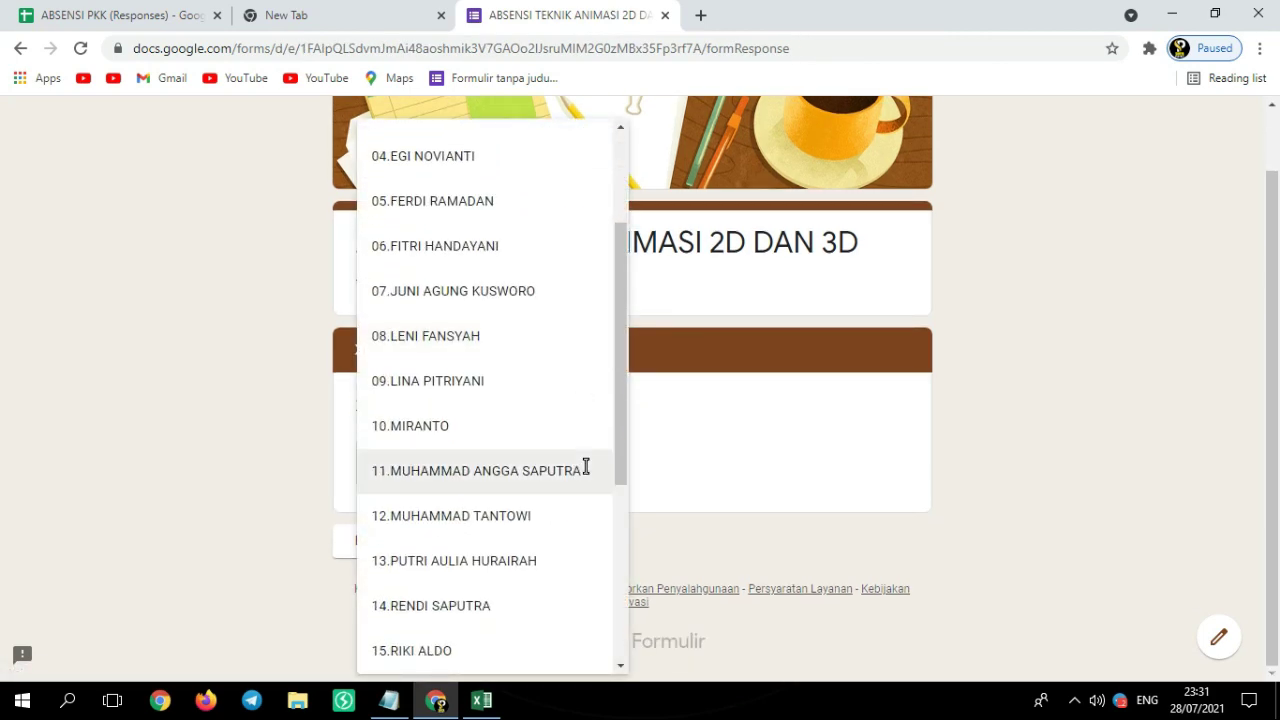
key("Up")
left_click(476, 340)
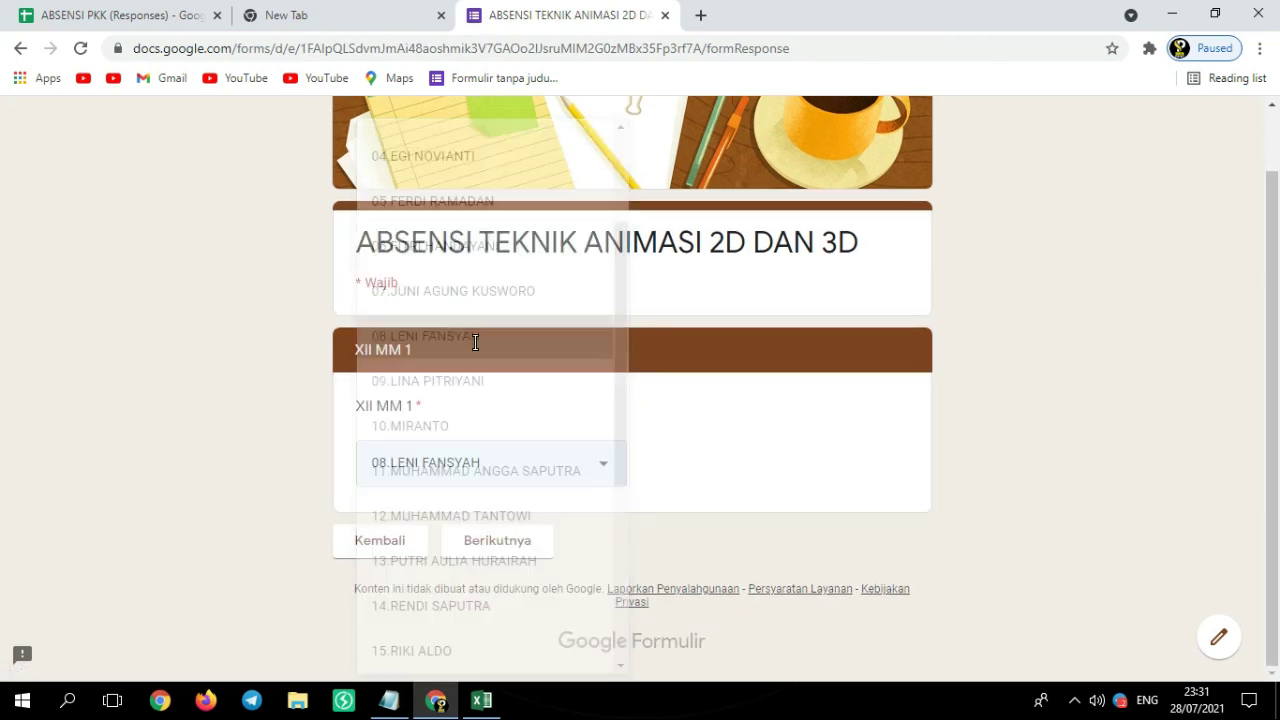
left_click(486, 540)
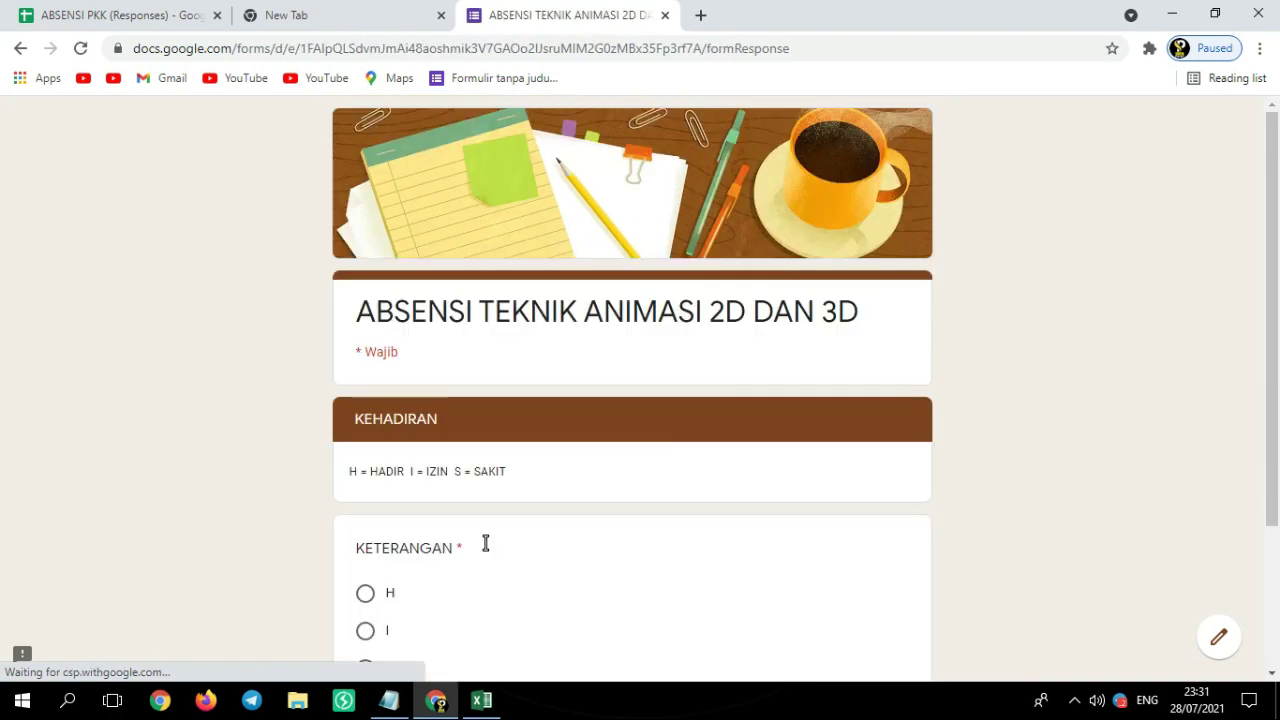
Set KETERANGAN to H and submit the attendance response
scroll(485, 542, "down", 1)
scroll(485, 542, "down", 1)
left_click(365, 405)
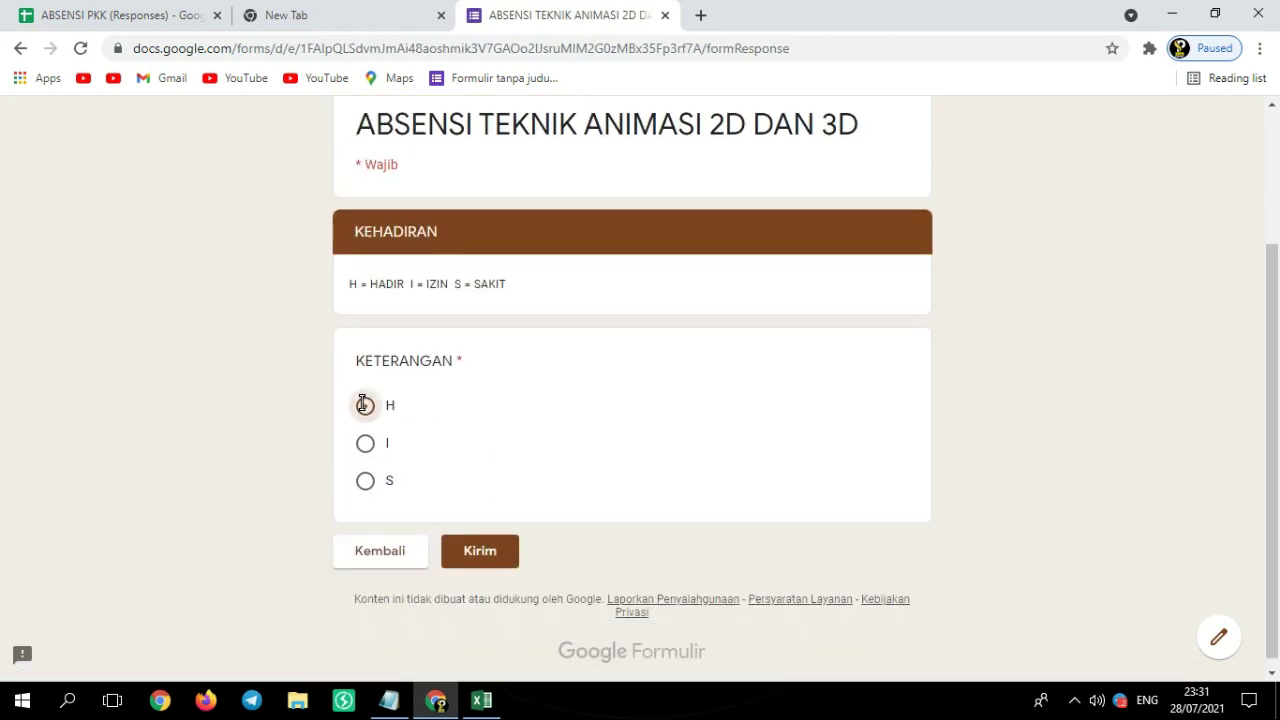
left_click(479, 551)
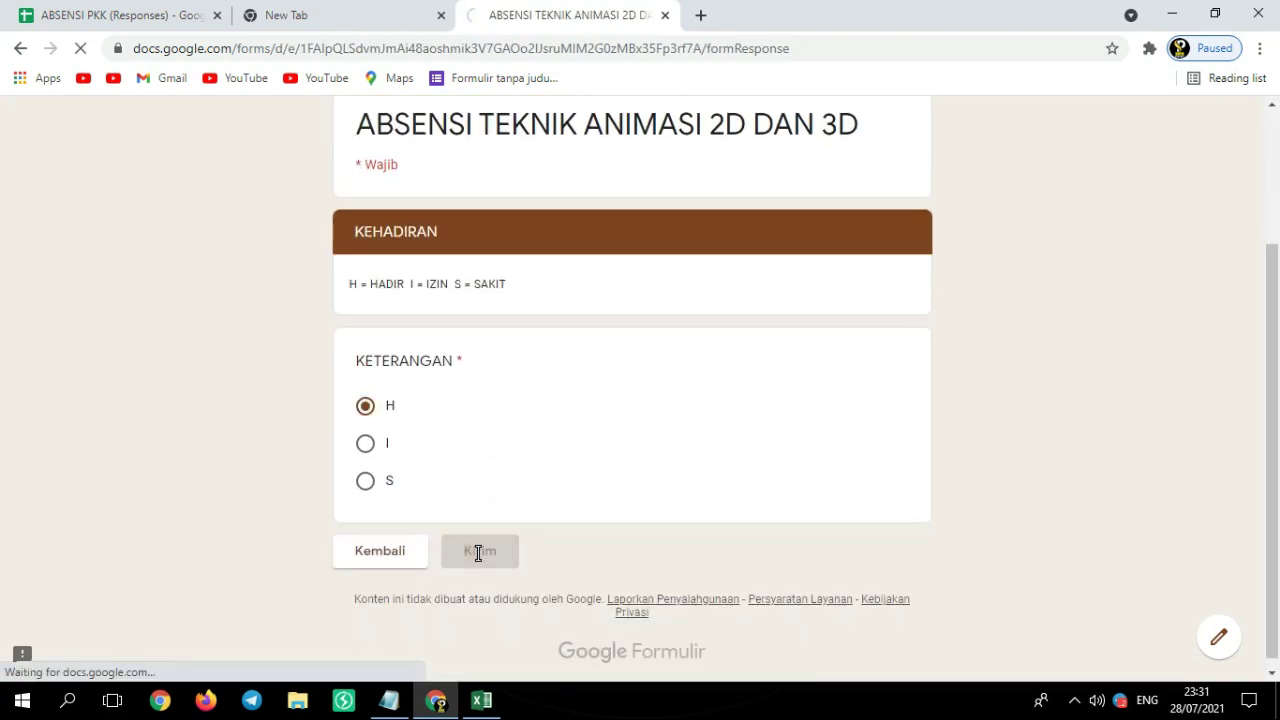
Follow the spreadsheet link in the confirmation message and check student 08's attendance and the HADIR, SAKIT and IZIN totals on the XII MM 1 sheet
left_click(511, 497)
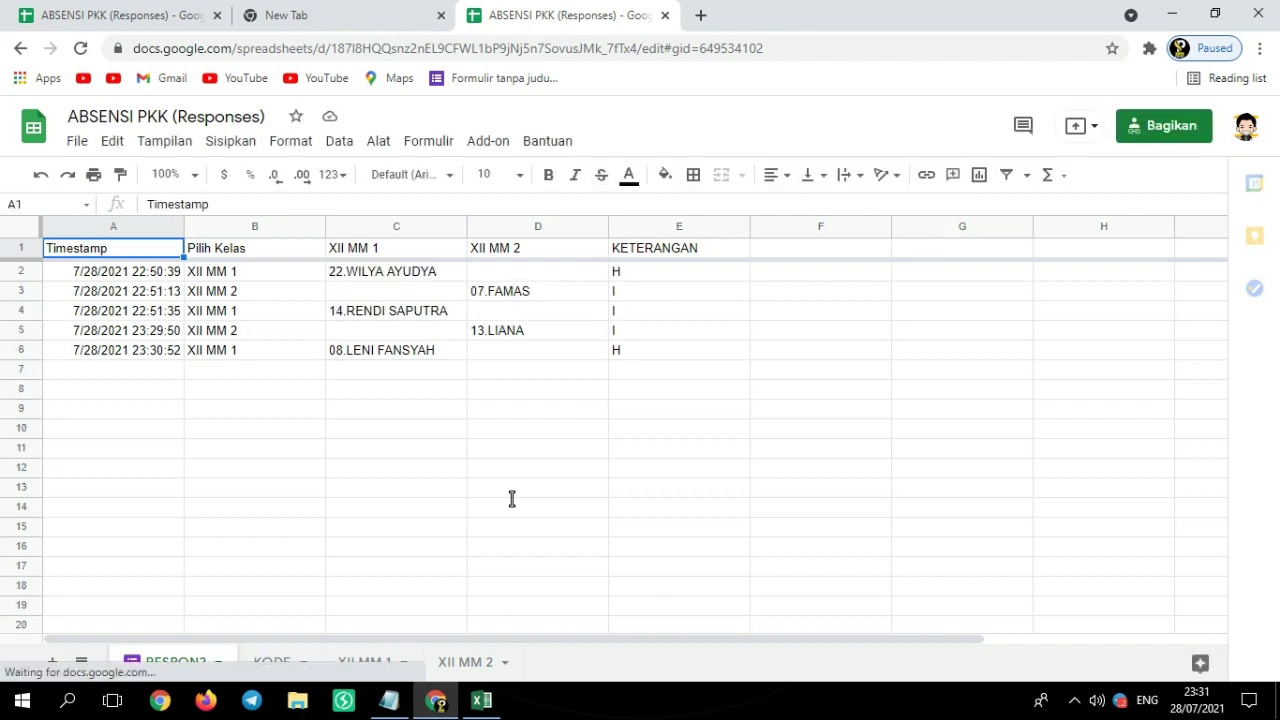
scroll(511, 498, "down", 1)
left_click(345, 663)
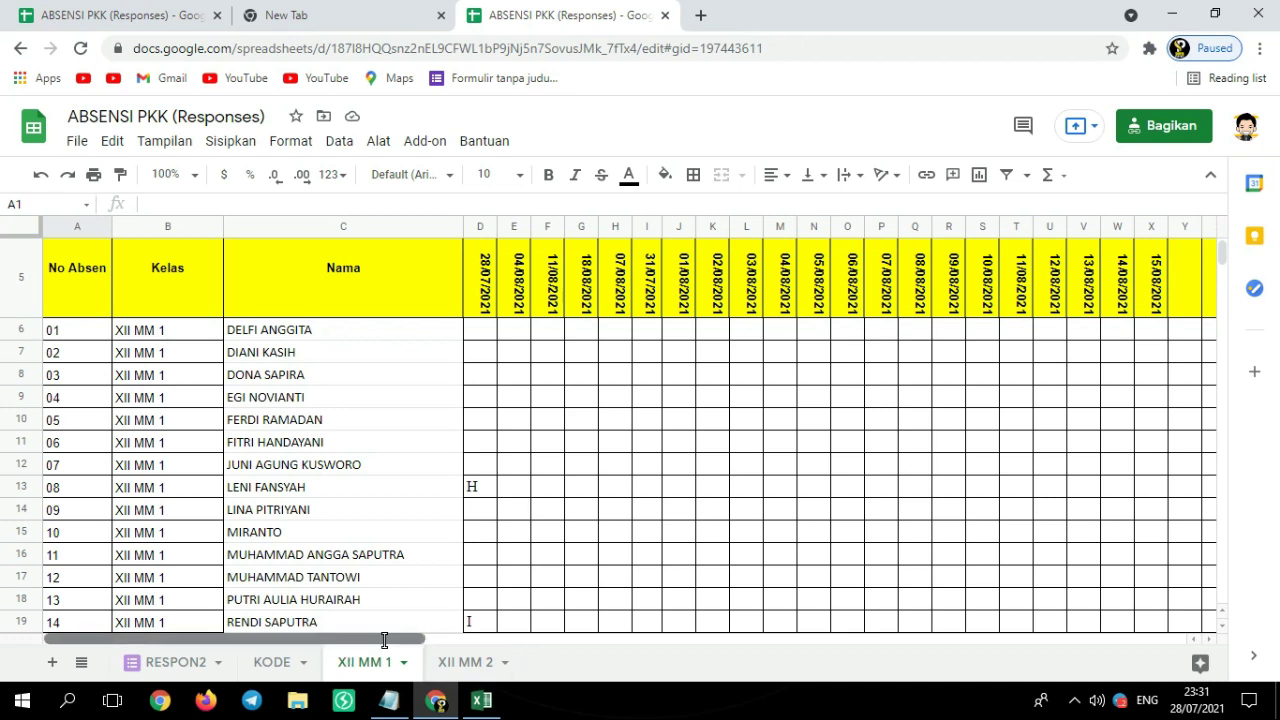
scroll(384, 640, "right", 15)
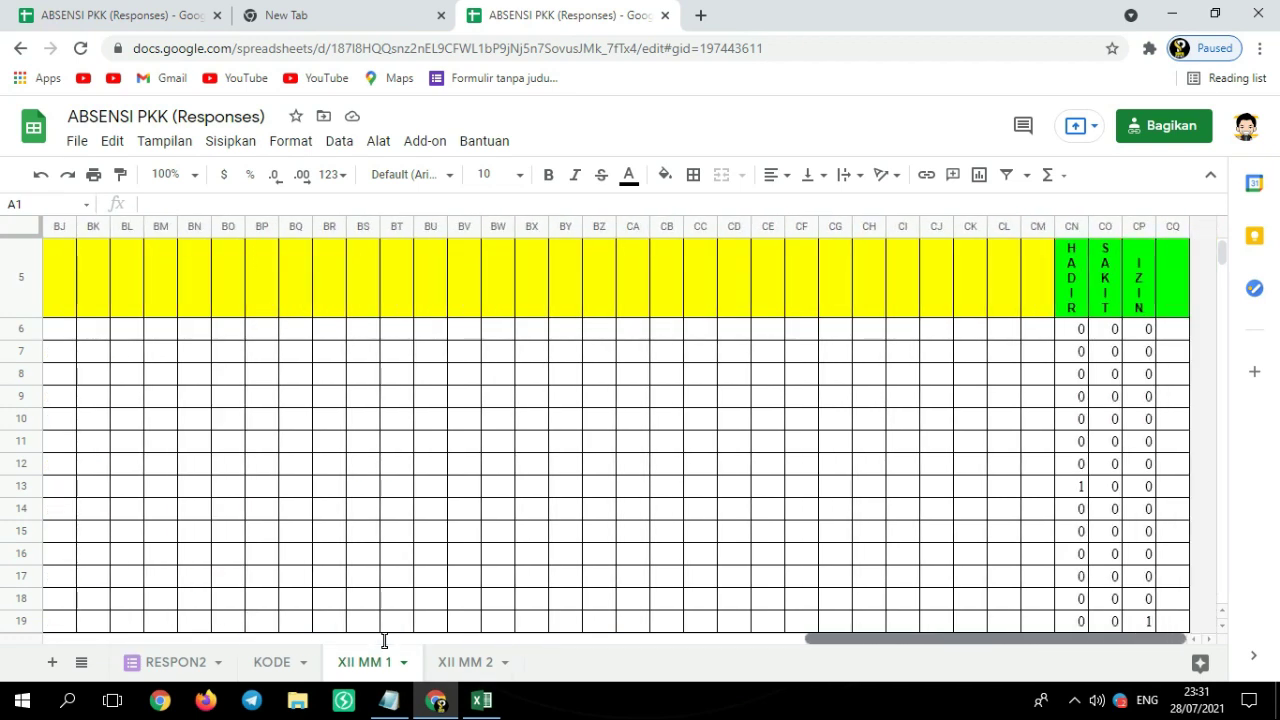
scroll(384, 640, "down", 14)
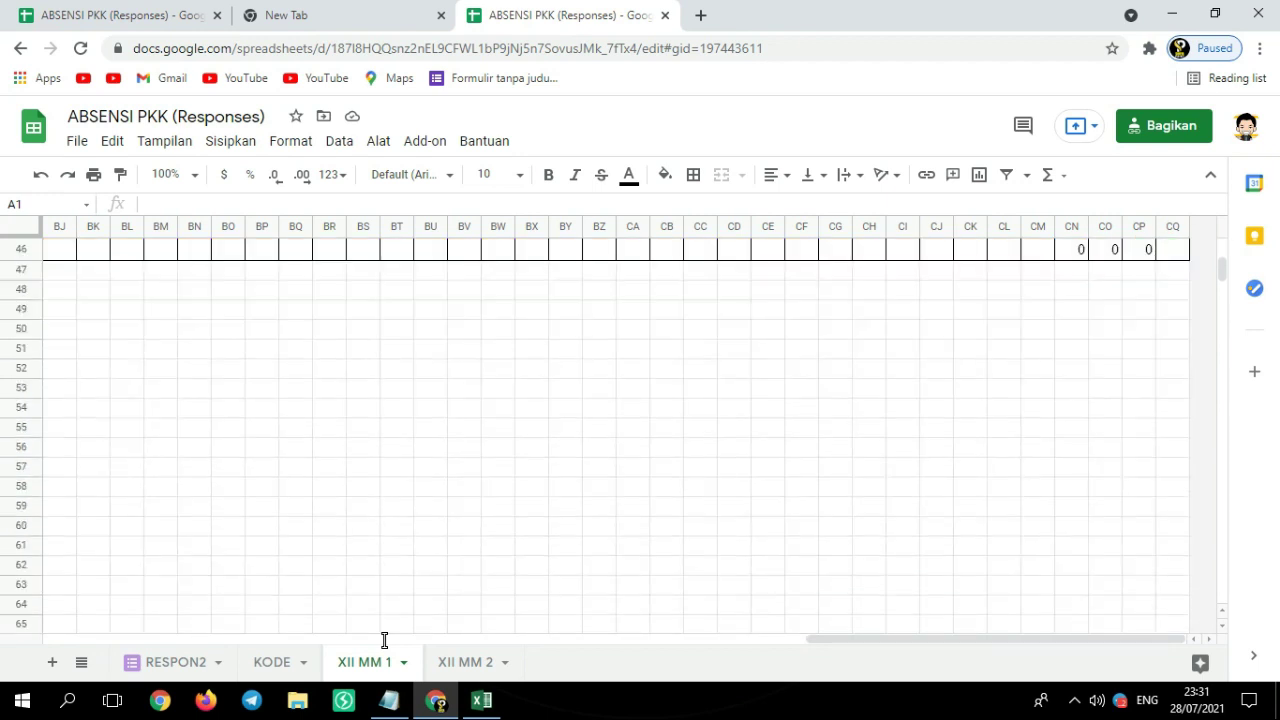
scroll(384, 640, "up", 8)
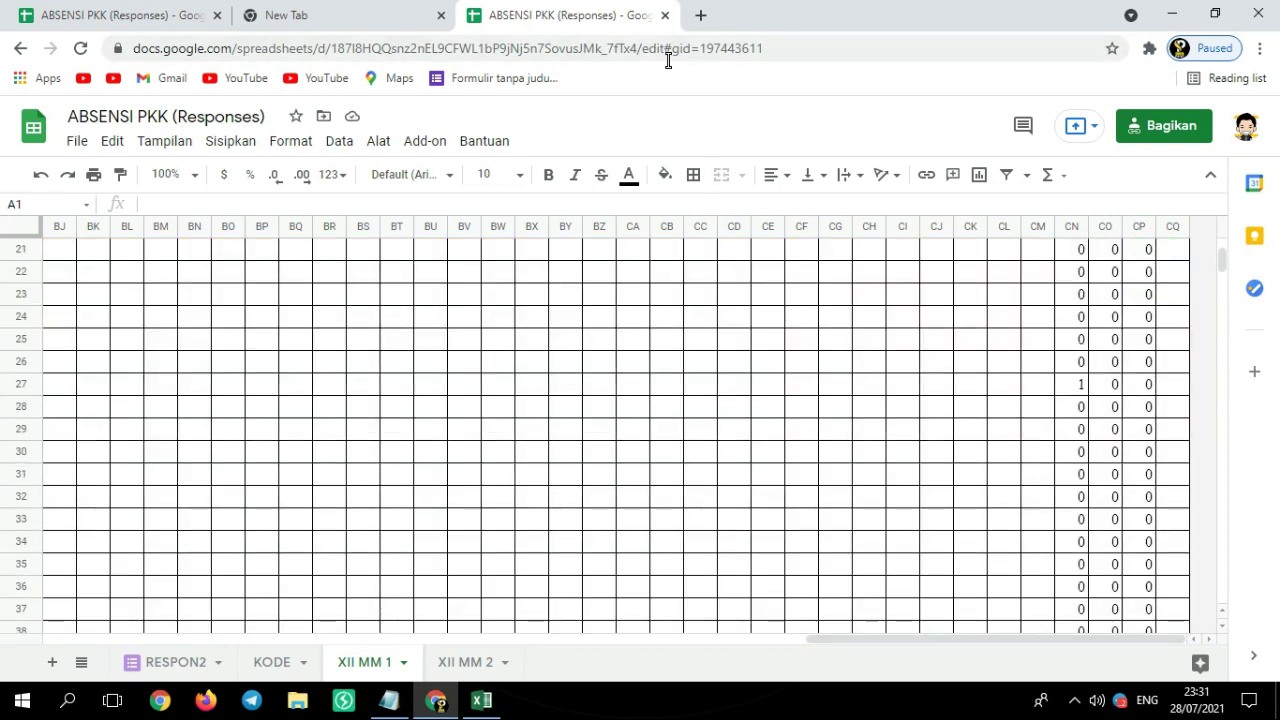
Close both ABSENSI PKK (Responses) spreadsheet tabs, keeping only a blank new tab open
left_click(665, 15)
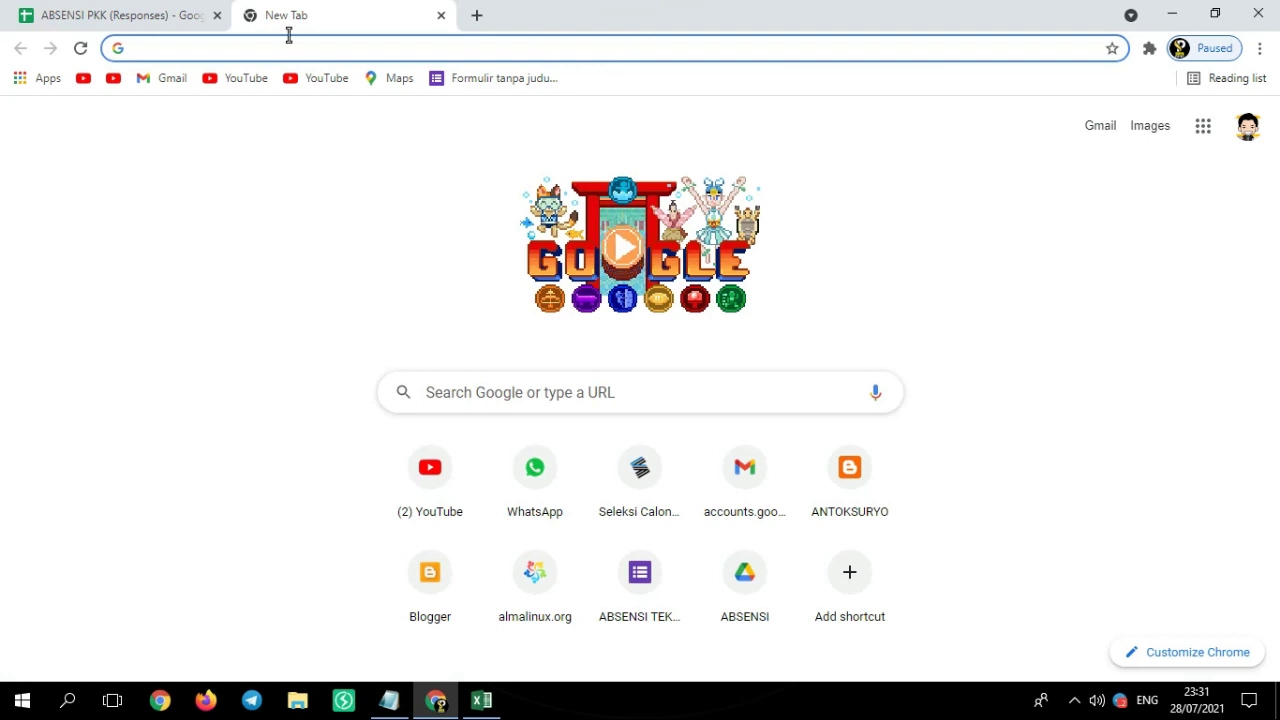
key("ctrl+shift+Tab")
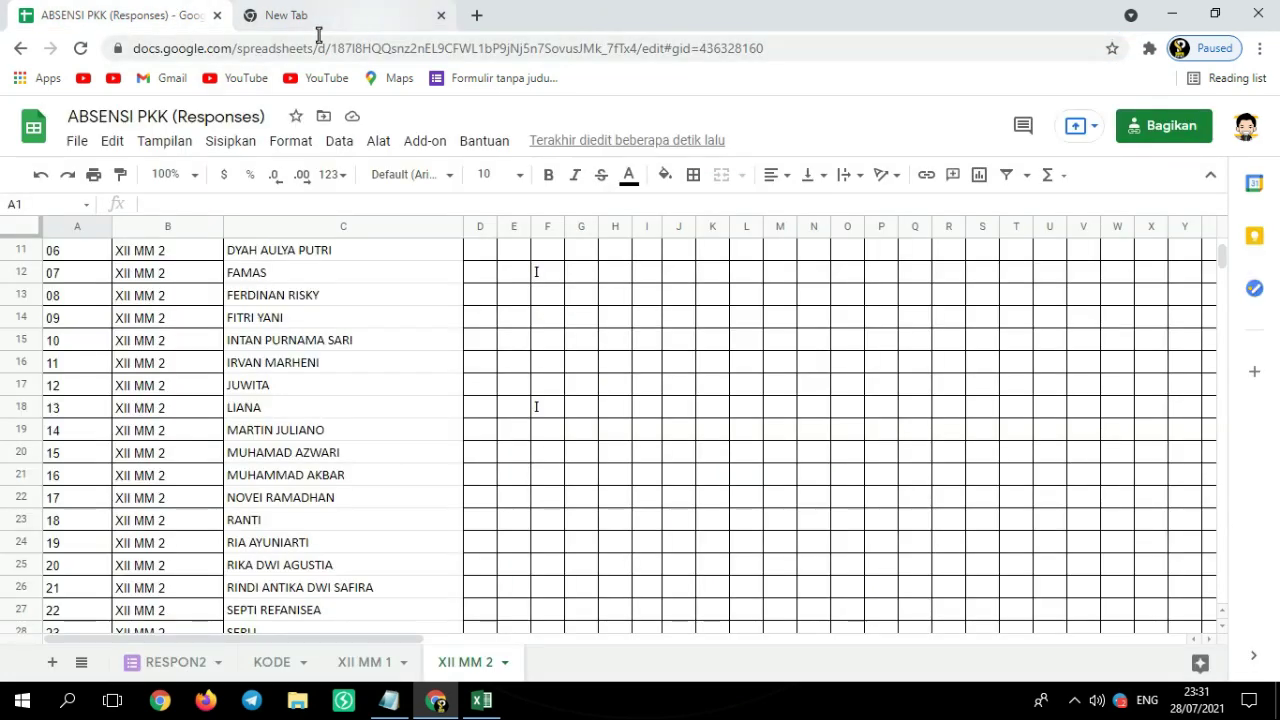
left_click(477, 15)
left_click(439, 15)
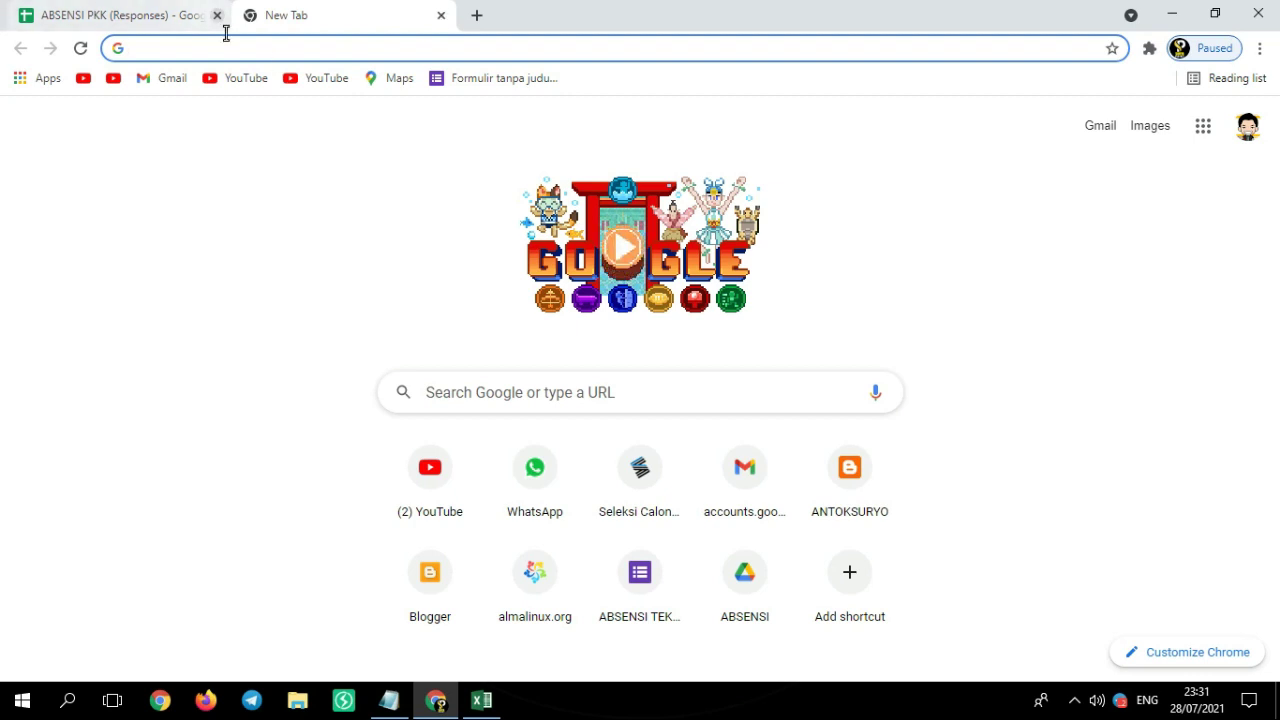
left_click(217, 15)
Reopen the ABSENSI PKK form editor from the recently closed pages
left_click(1262, 48)
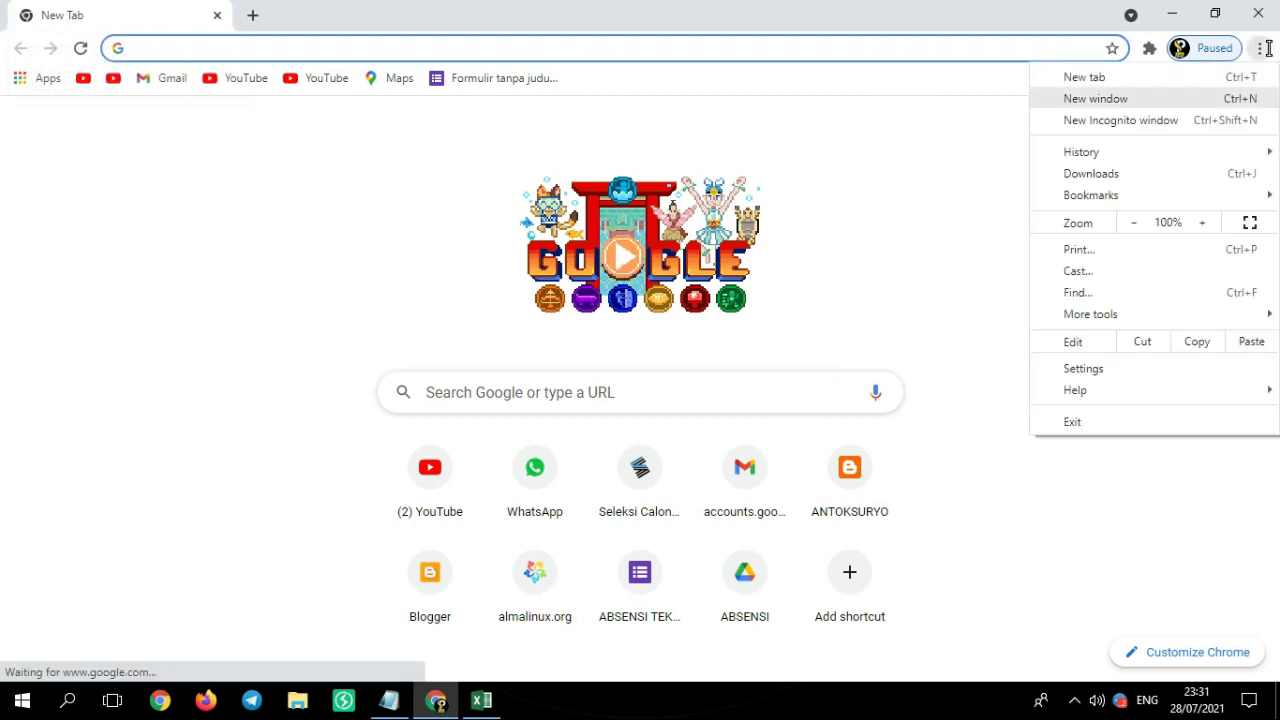
mouse_move(1081, 152)
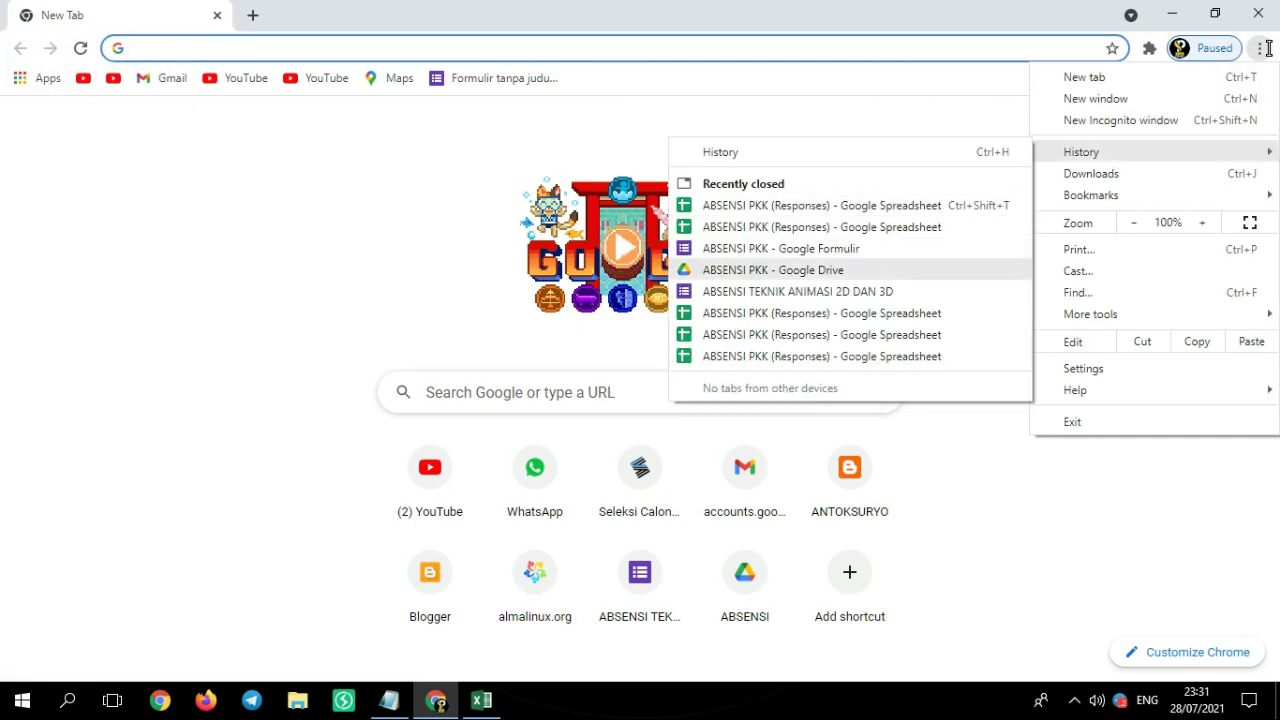
left_click(800, 249)
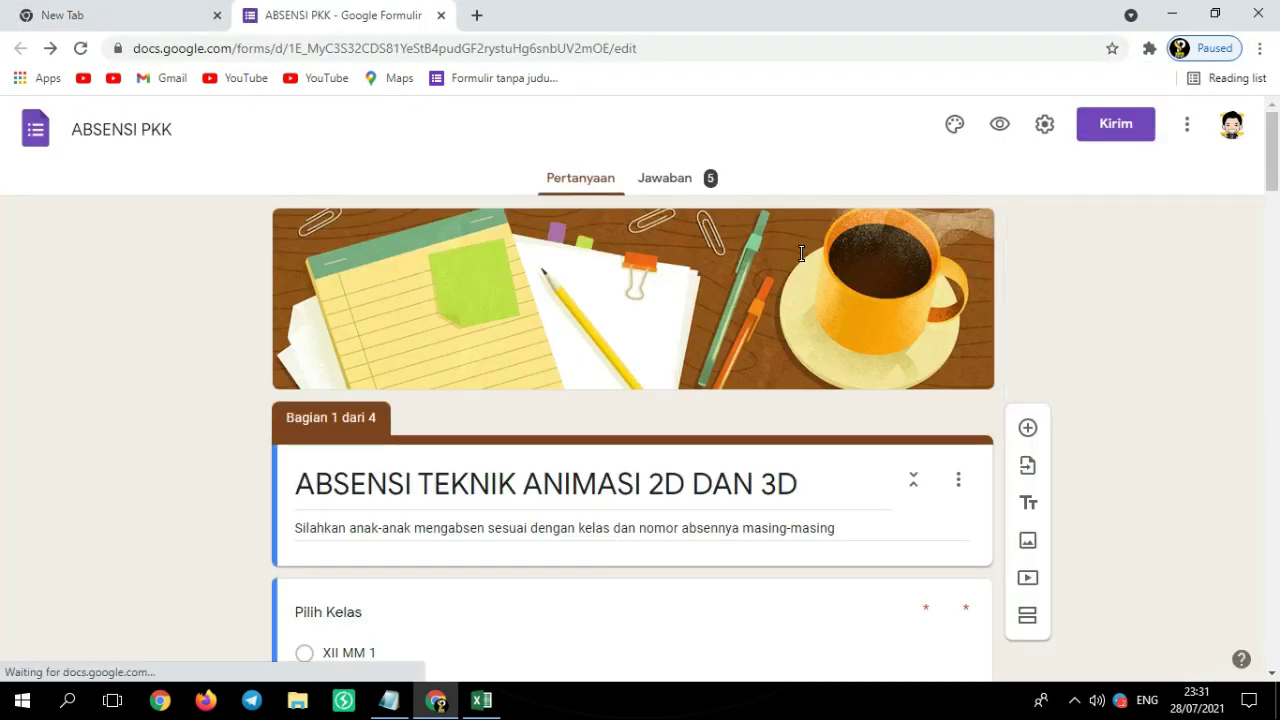
Copy the attendance form's shareable link with its URL shortened
left_click(1121, 124)
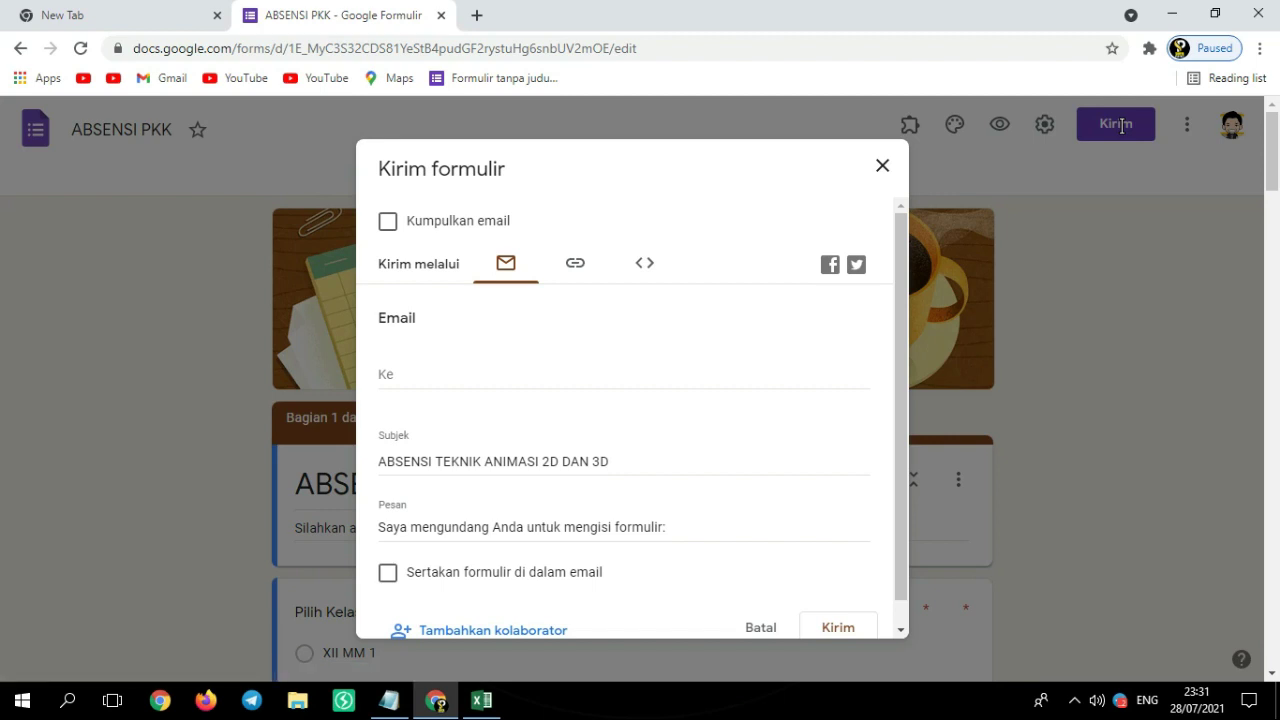
left_click(644, 263)
left_click(578, 264)
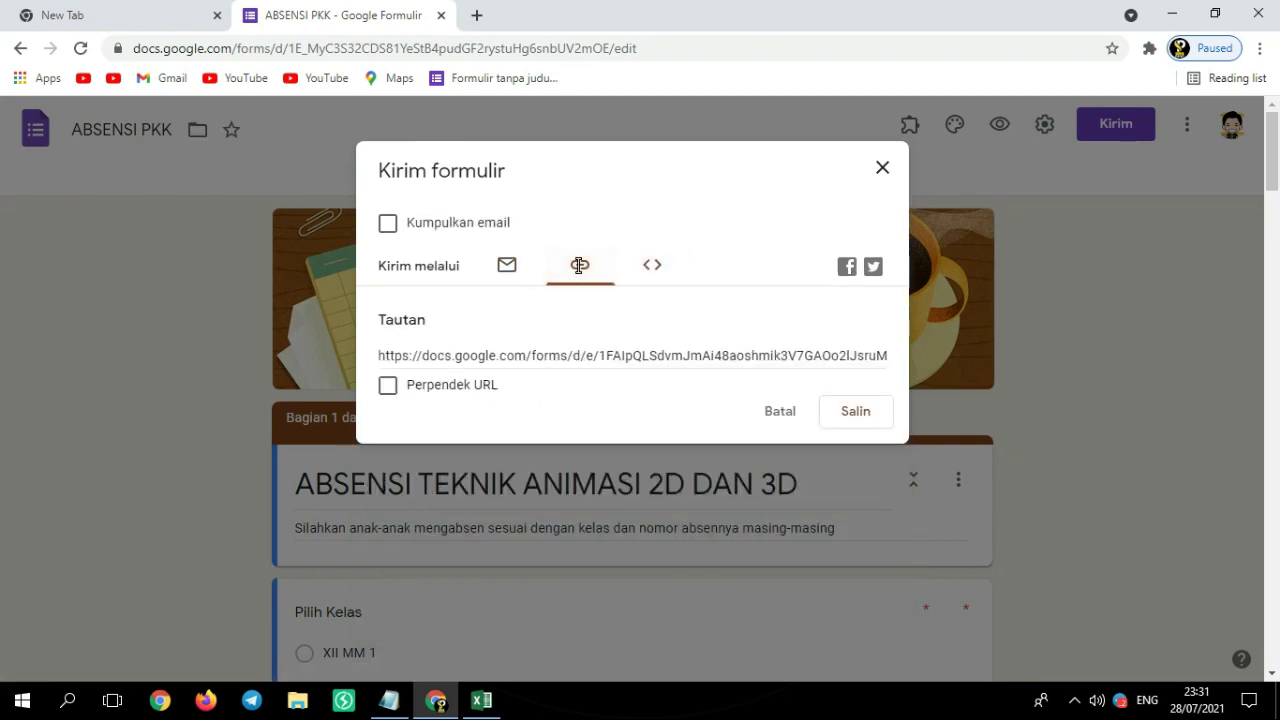
left_click(433, 386)
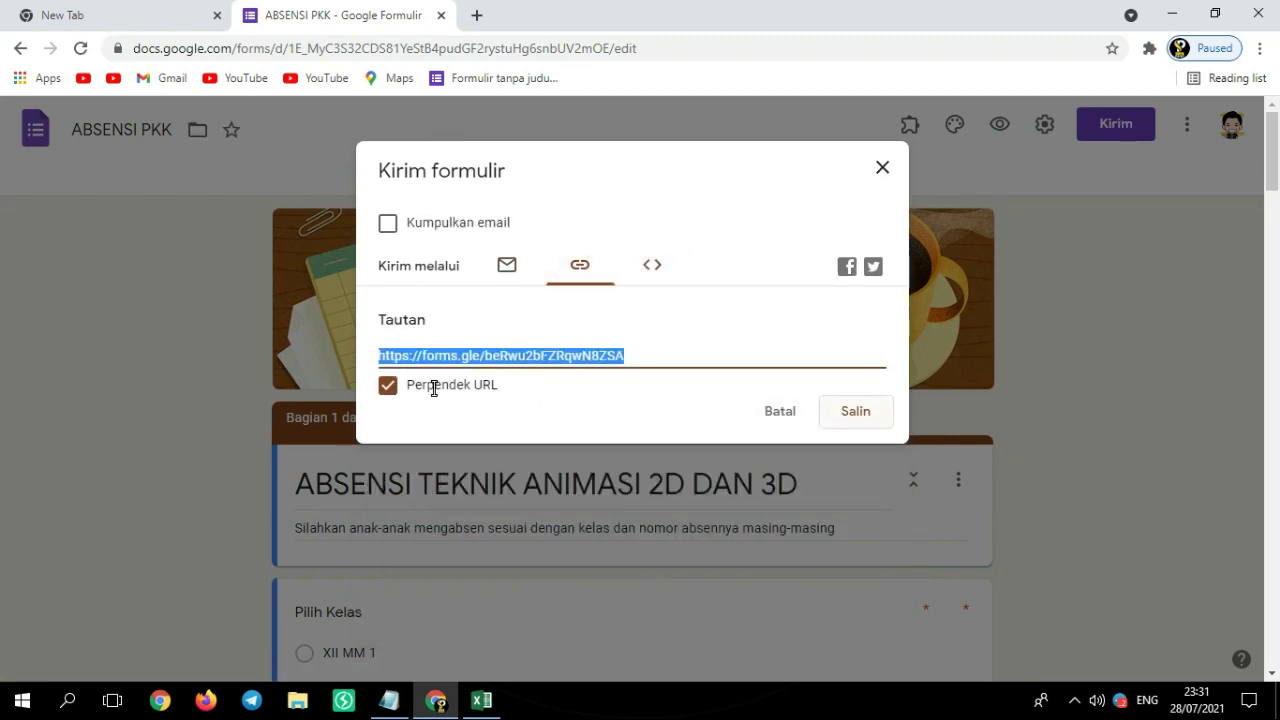
left_click(853, 410)
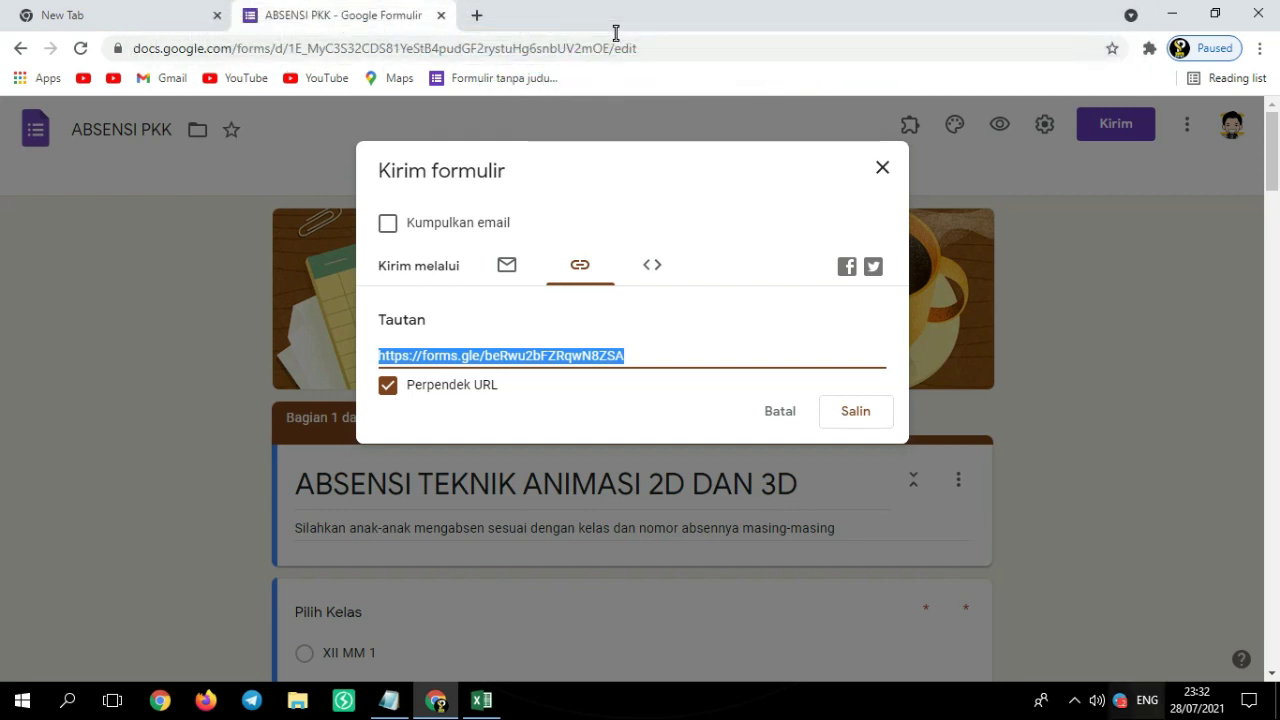
left_click(1075, 700)
left_click(1058, 662)
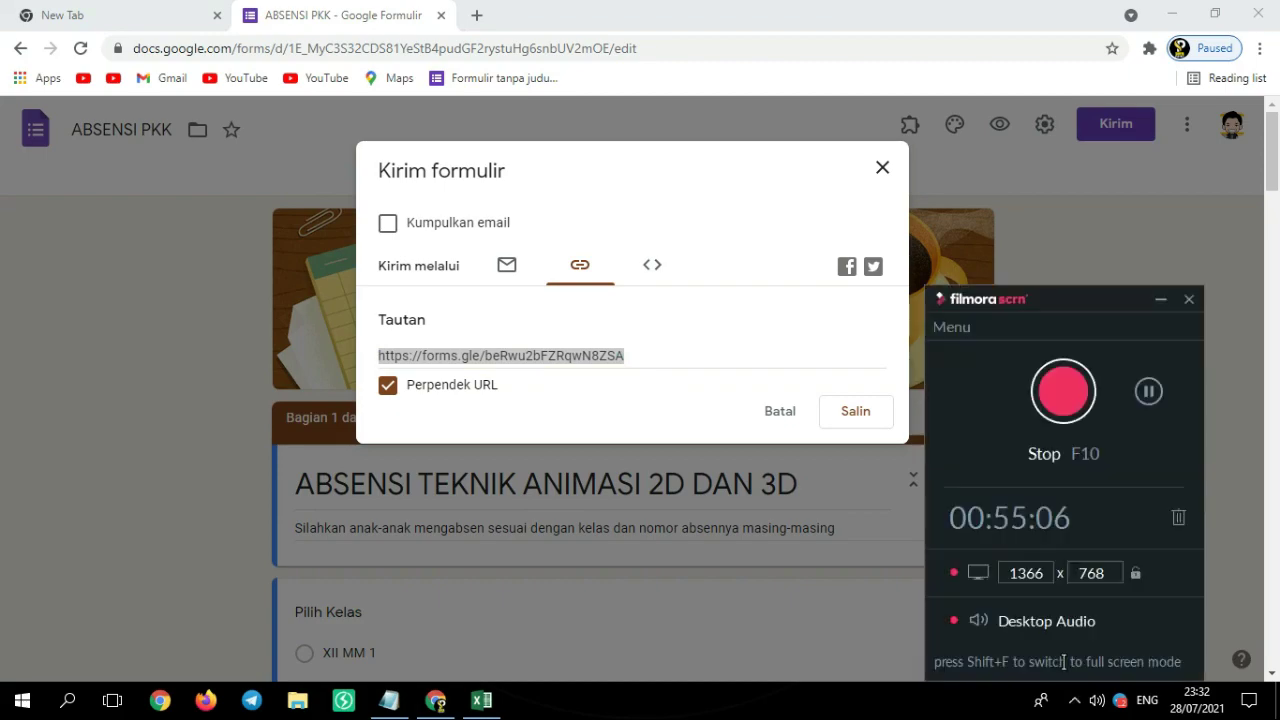
left_click(1063, 391)
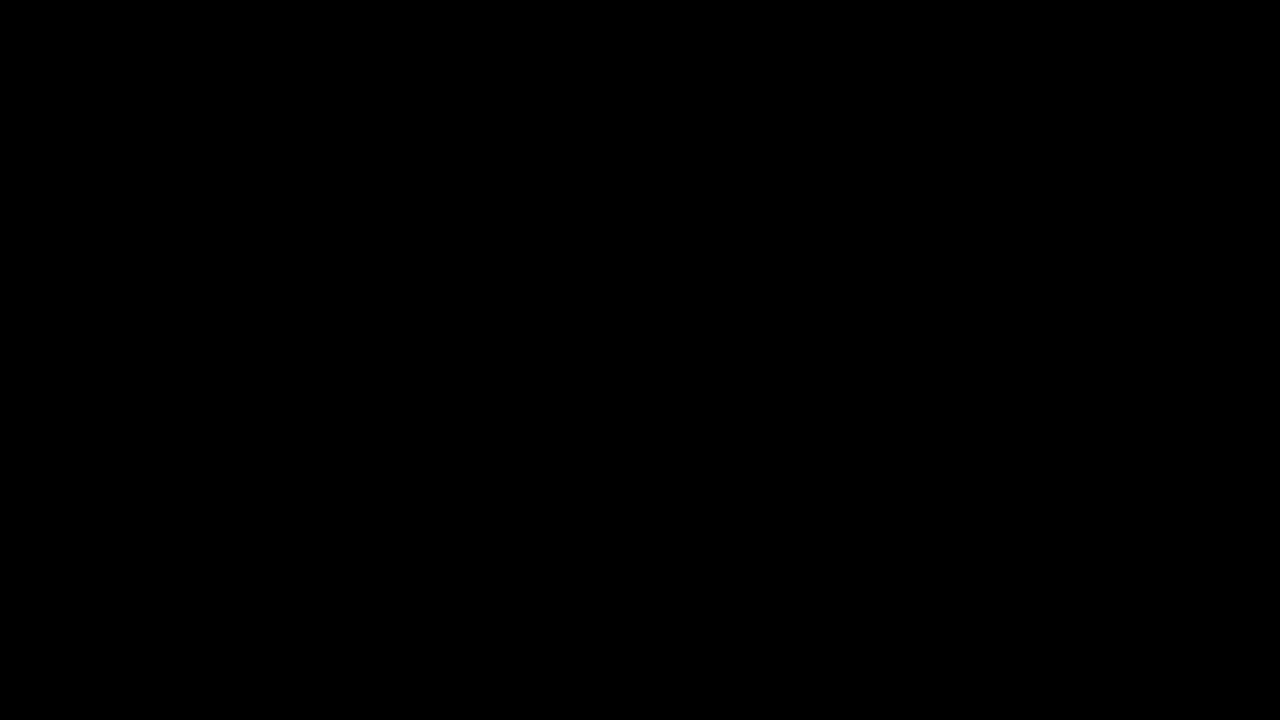